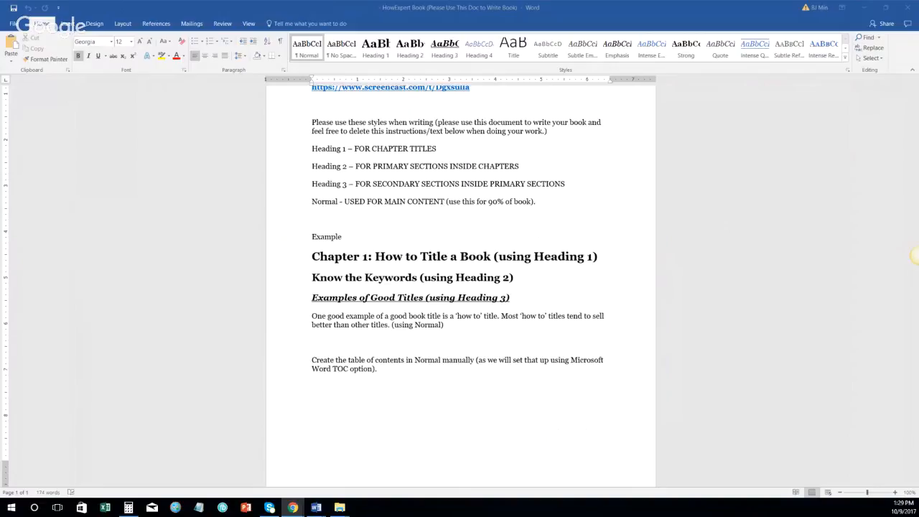
# Step: Shrink the HowExpert template window so the golf manuscript is visible
pyautogui.scroll(1, 443, 357)
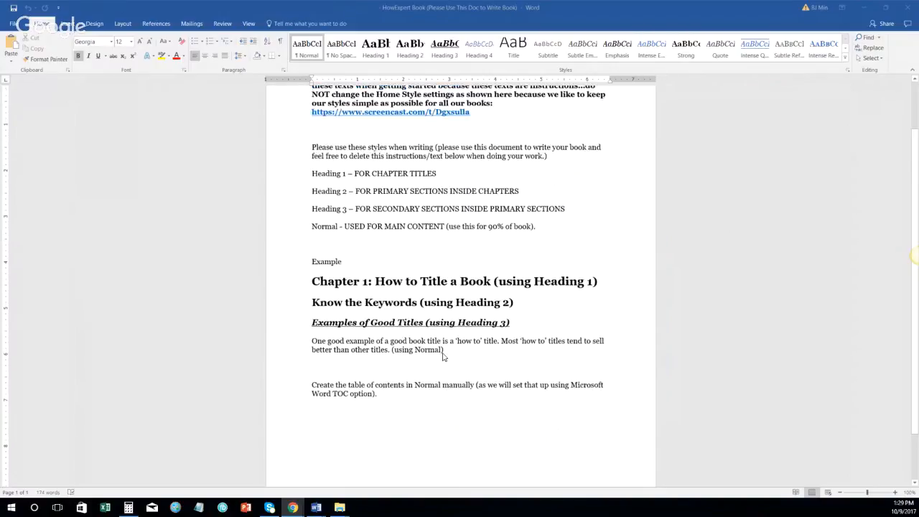
pyautogui.scroll(-2, 443, 357)
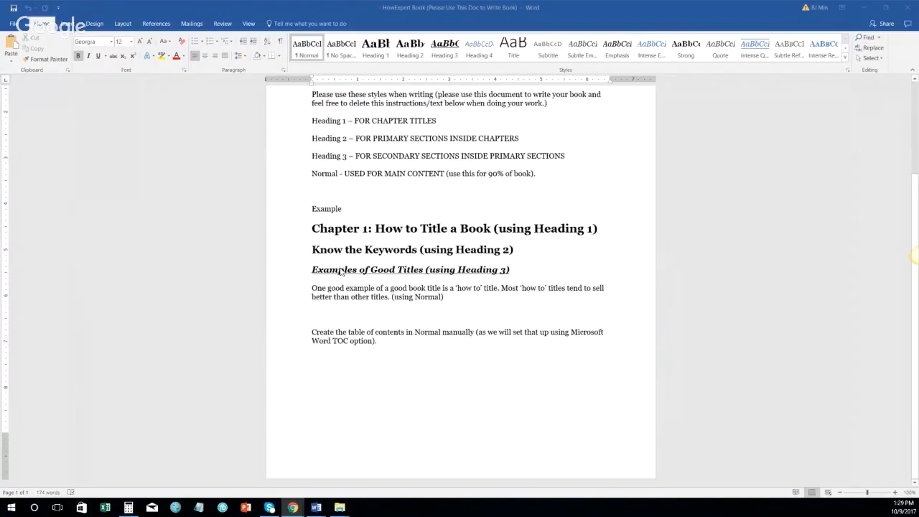
pyautogui.scroll(1, 341, 271)
pyautogui.scroll(-1, 341, 271)
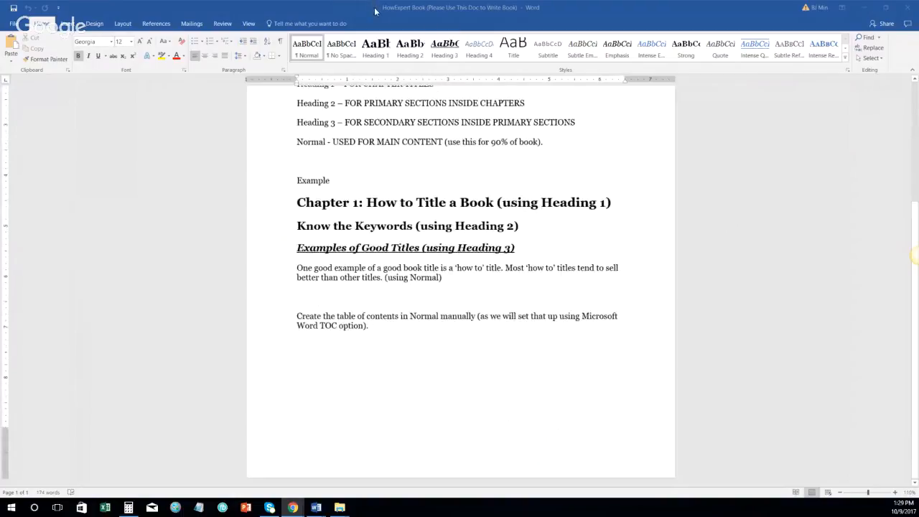
pyautogui.moveTo(375, 10); pyautogui.dragTo(416, 153)
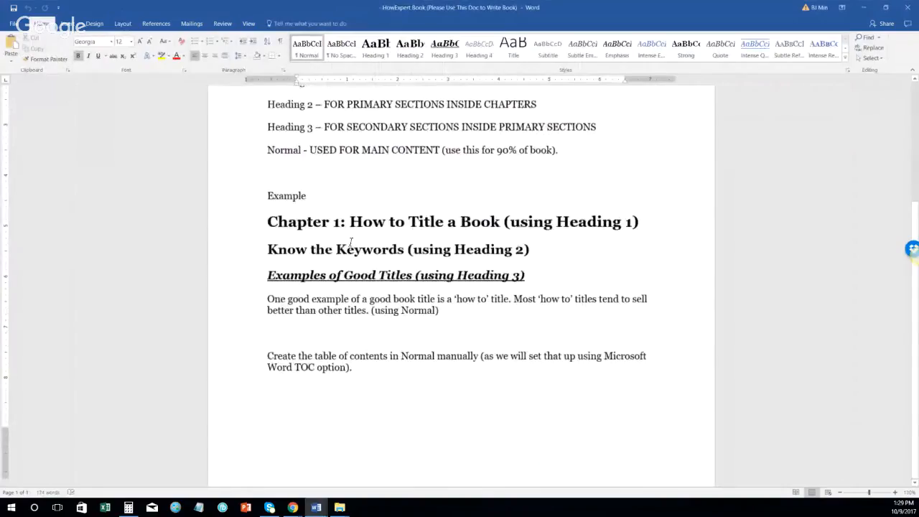
pyautogui.scroll(-3, 353, 240)
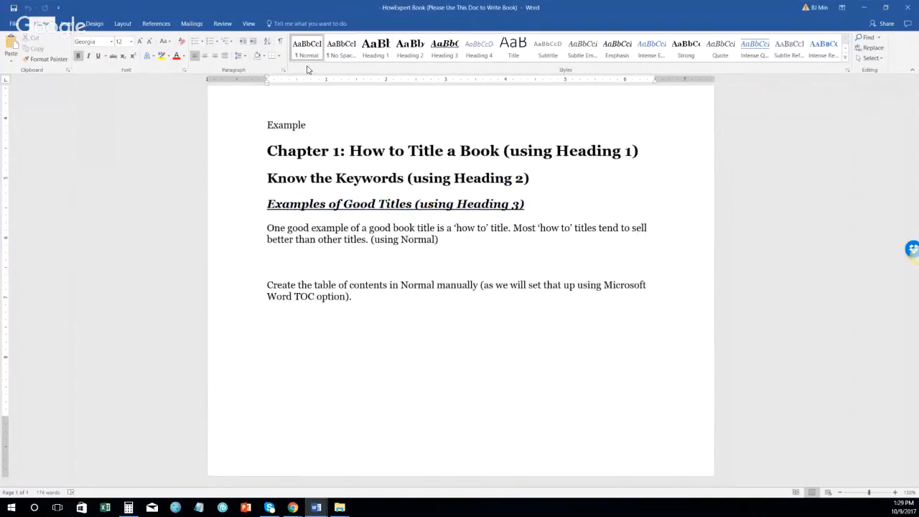
pyautogui.scroll(3, 422, 285)
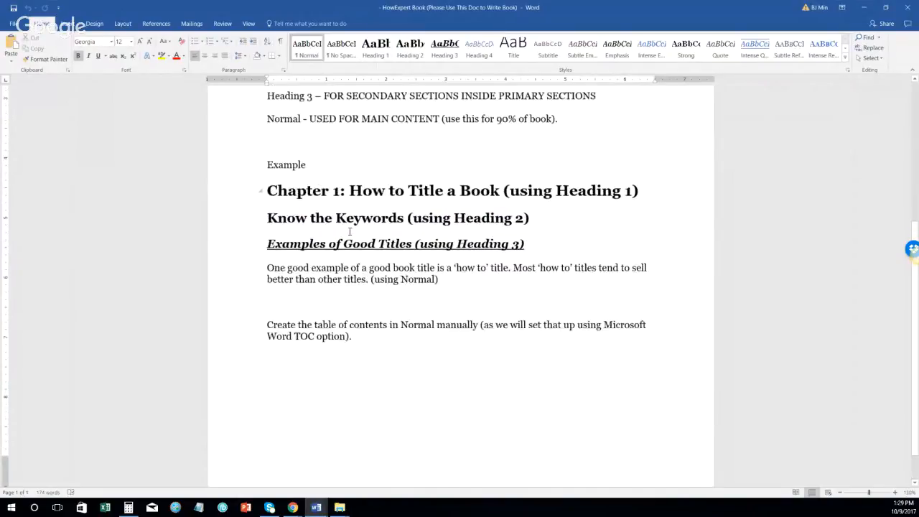
# Step: Review the Normal style's paragraph settings twice, then cancel without changes
pyautogui.moveTo(436, 361); pyautogui.dragTo(290, 364)
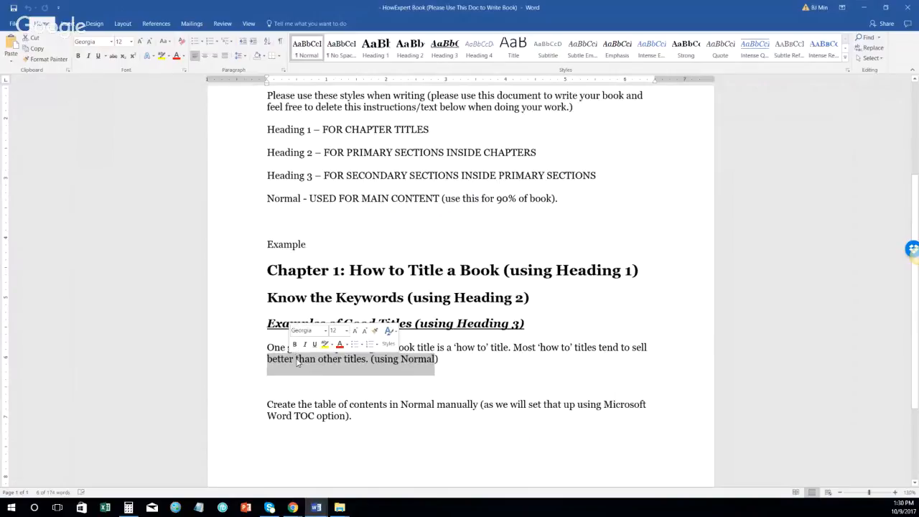
pyautogui.click(299, 362)
pyautogui.rightClick(311, 41)
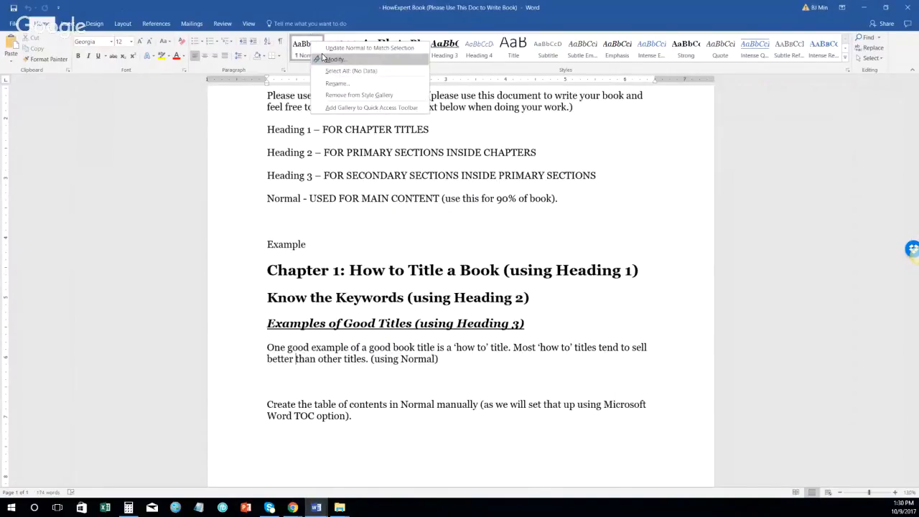
pyautogui.click(330, 60)
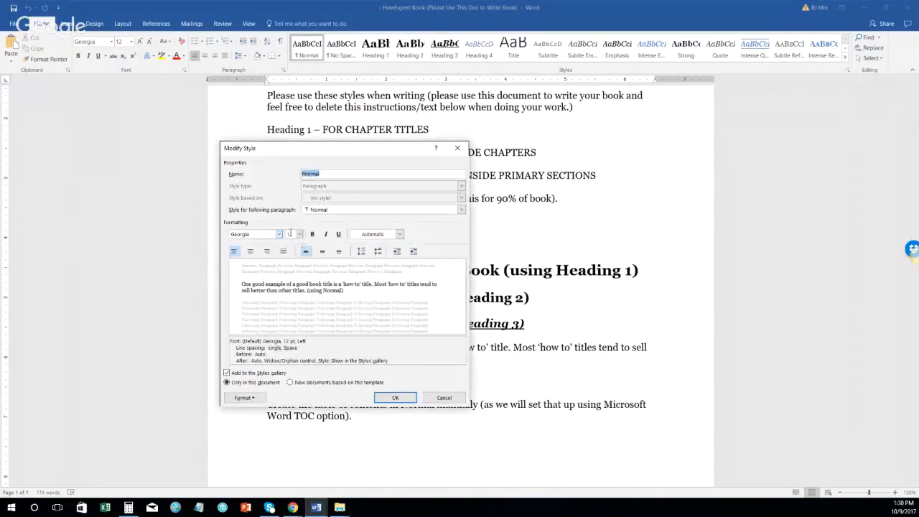
pyautogui.click(248, 398)
pyautogui.click(253, 308)
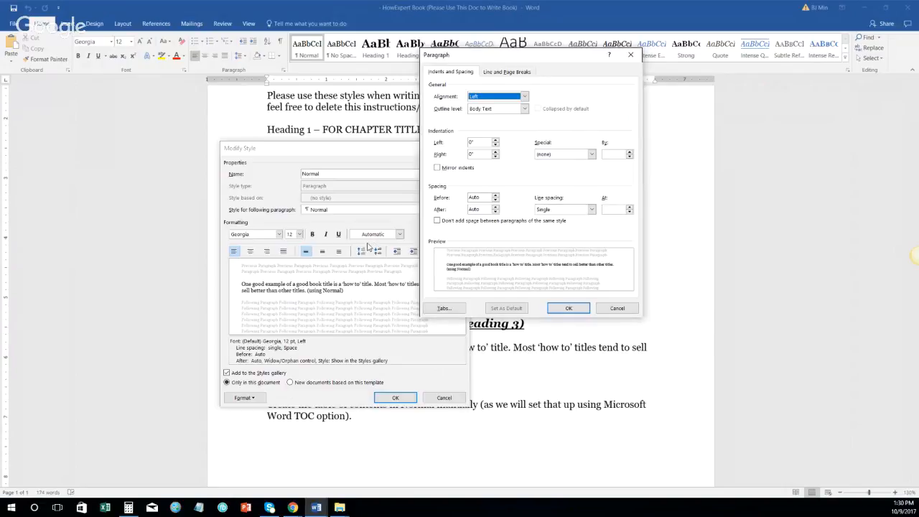
pyautogui.click(630, 308)
pyautogui.click(244, 397)
pyautogui.click(260, 313)
pyautogui.click(629, 308)
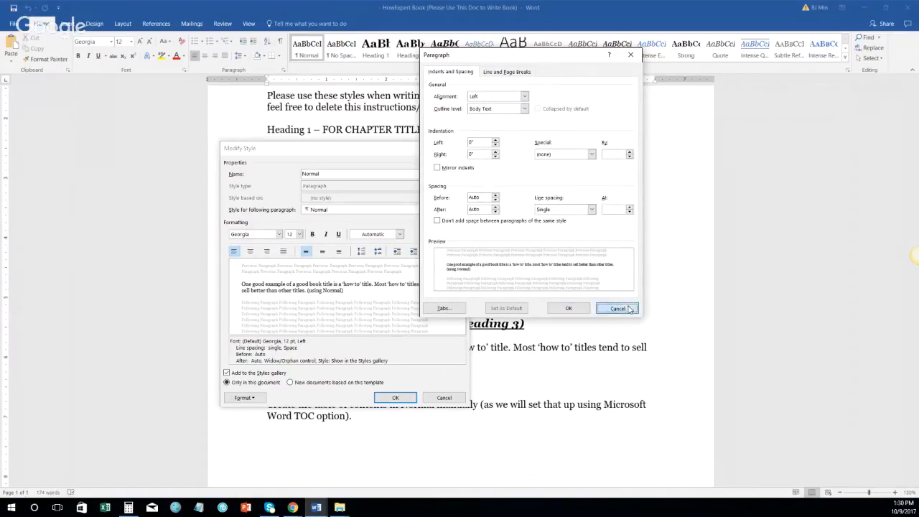
pyautogui.click(447, 397)
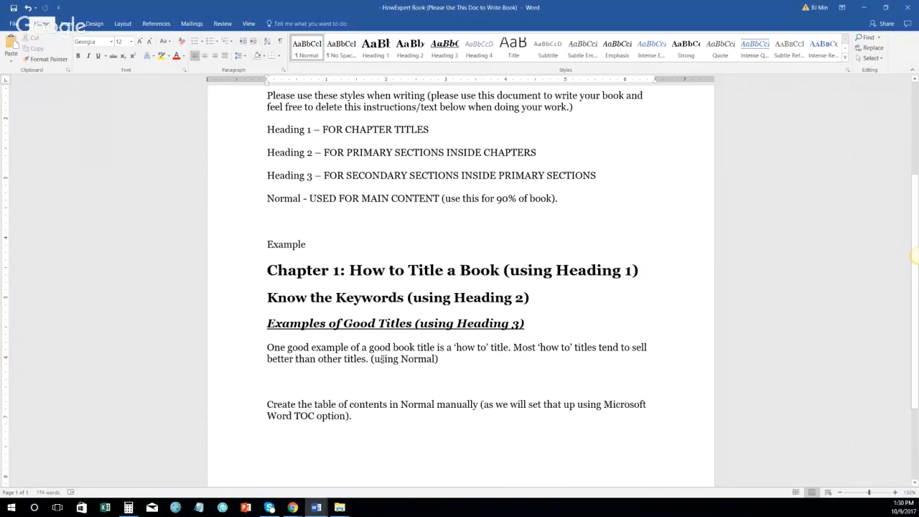
# Step: Select the Chapter 1 heading and review Heading 1's paragraph settings, cancelling unchanged
pyautogui.tripleClick(343, 198)
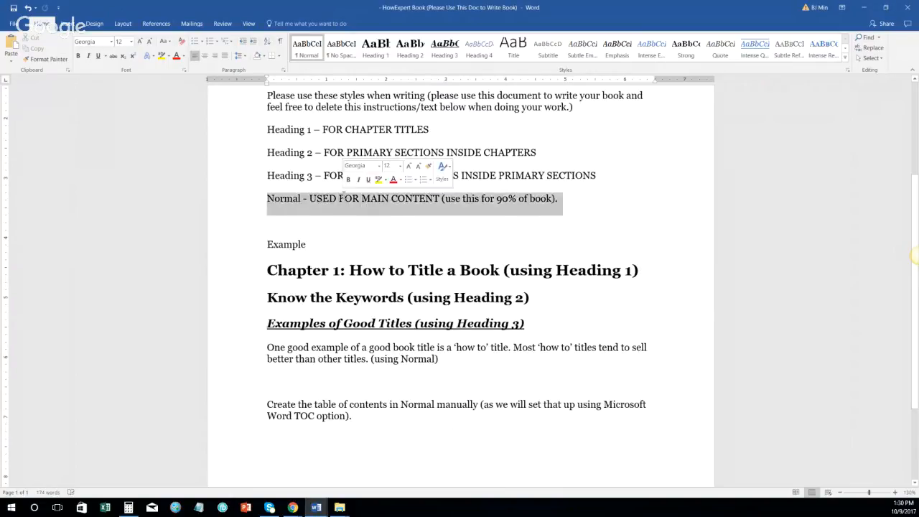
pyautogui.doubleClick(349, 198)
pyautogui.tripleClick(412, 204)
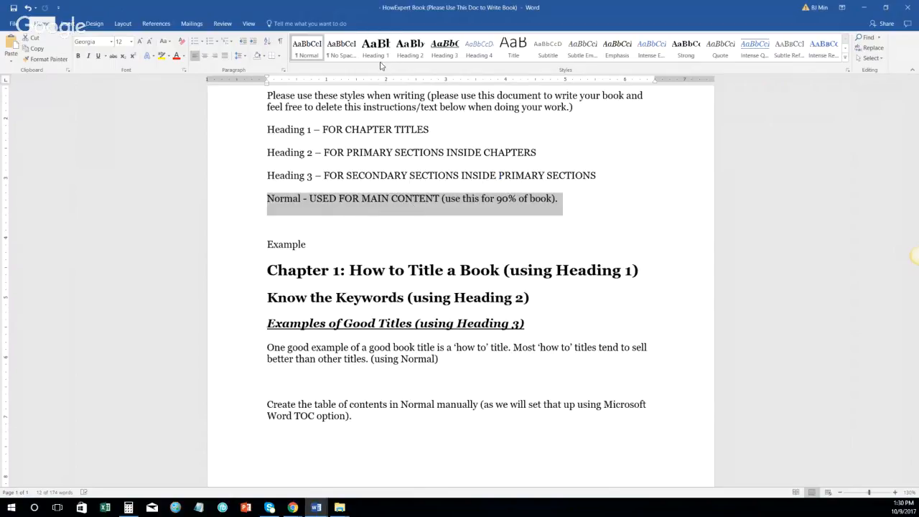
pyautogui.click(345, 270)
pyautogui.tripleClick(345, 270)
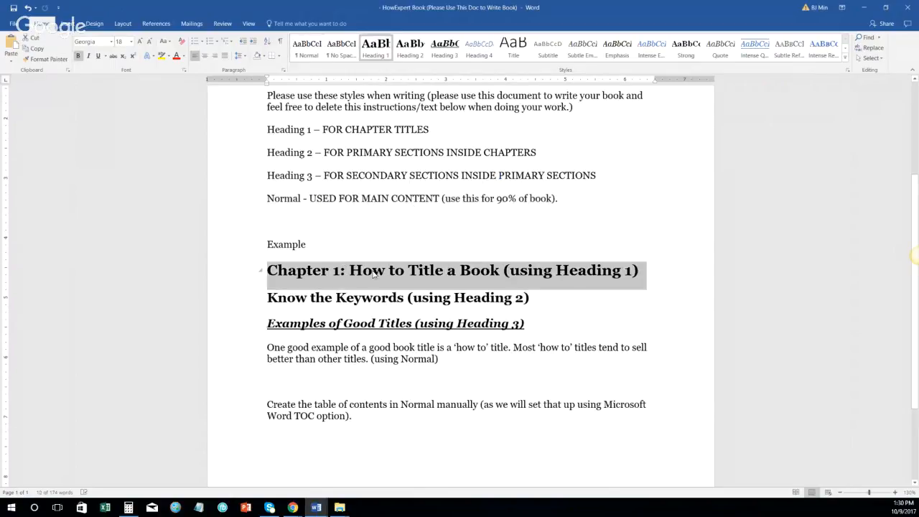
pyautogui.rightClick(375, 48)
pyautogui.click(398, 67)
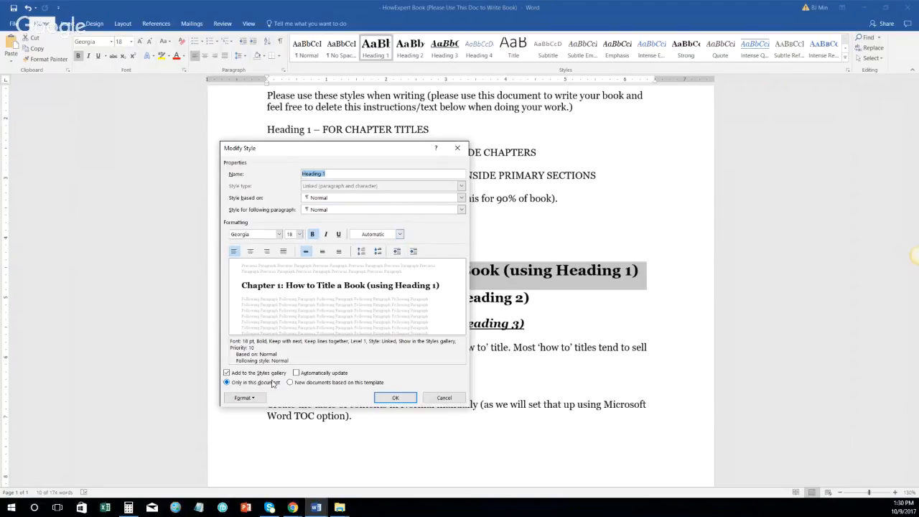
pyautogui.click(244, 397)
pyautogui.click(252, 310)
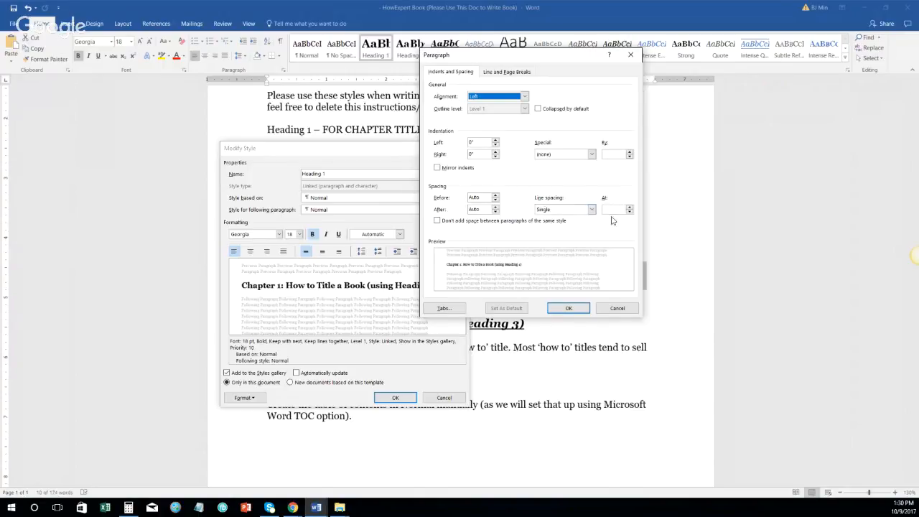
pyautogui.click(617, 308)
pyautogui.click(443, 397)
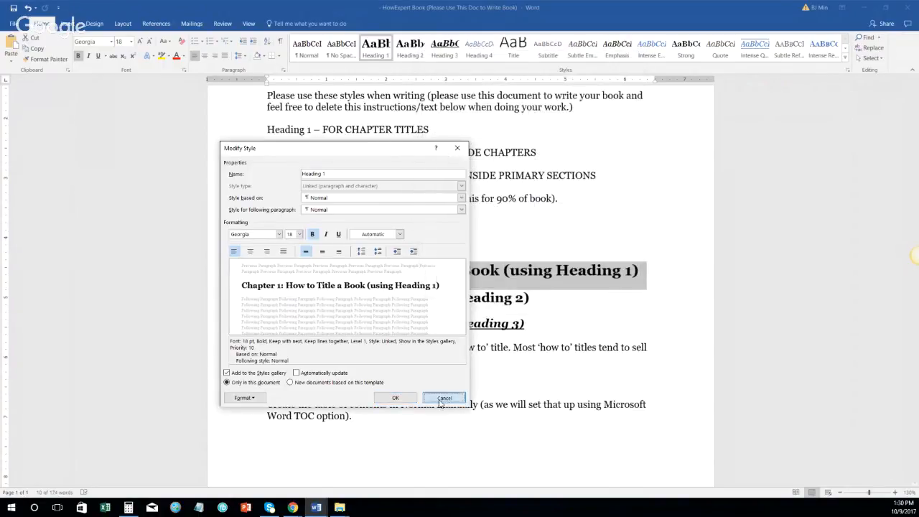
# Step: Select the Know the Keywords heading and review Heading 2's paragraph settings without changes
pyautogui.tripleClick(388, 298)
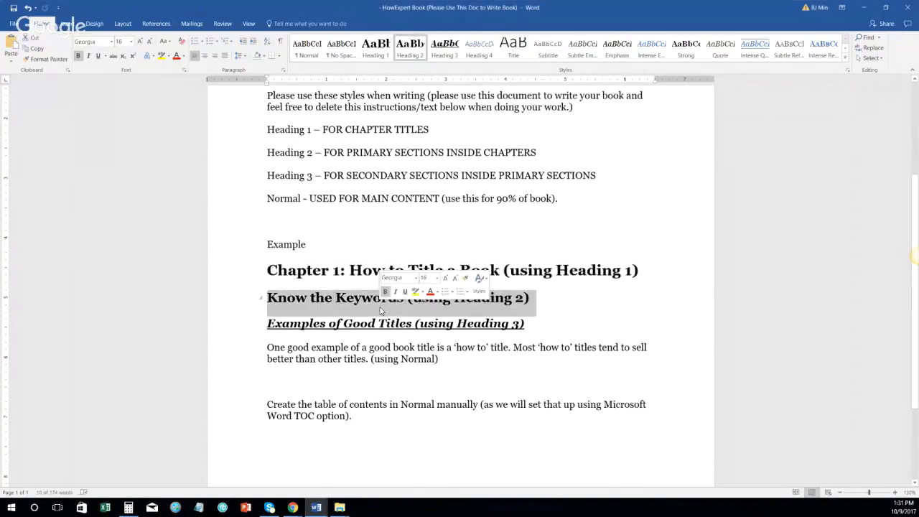
pyautogui.tripleClick(310, 280)
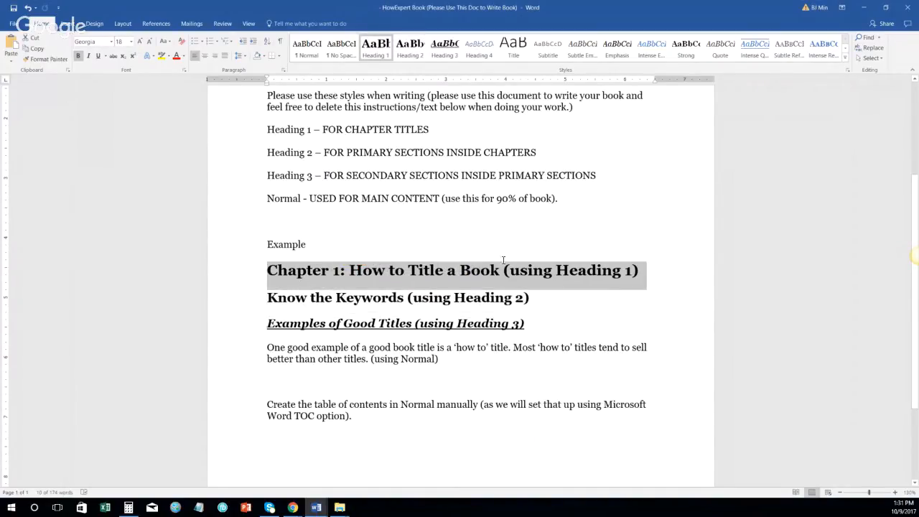
pyautogui.tripleClick(321, 301)
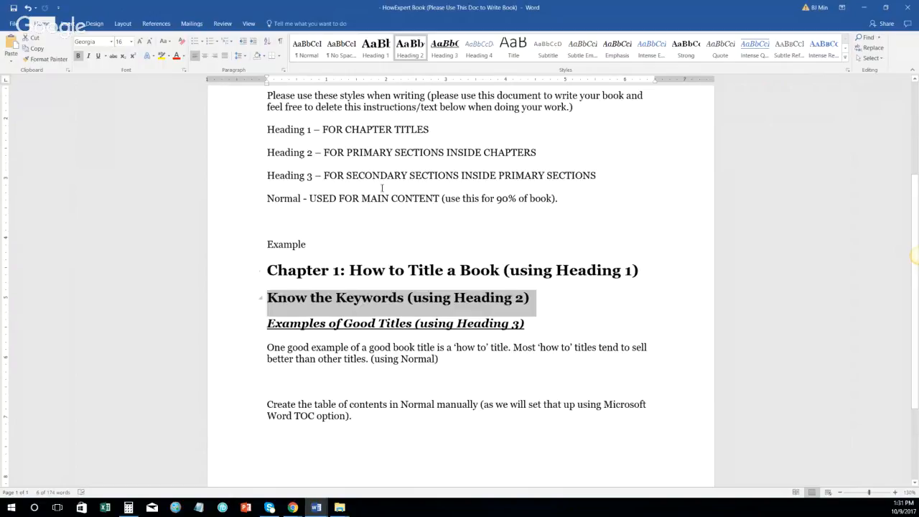
pyautogui.rightClick(417, 39)
pyautogui.click(426, 60)
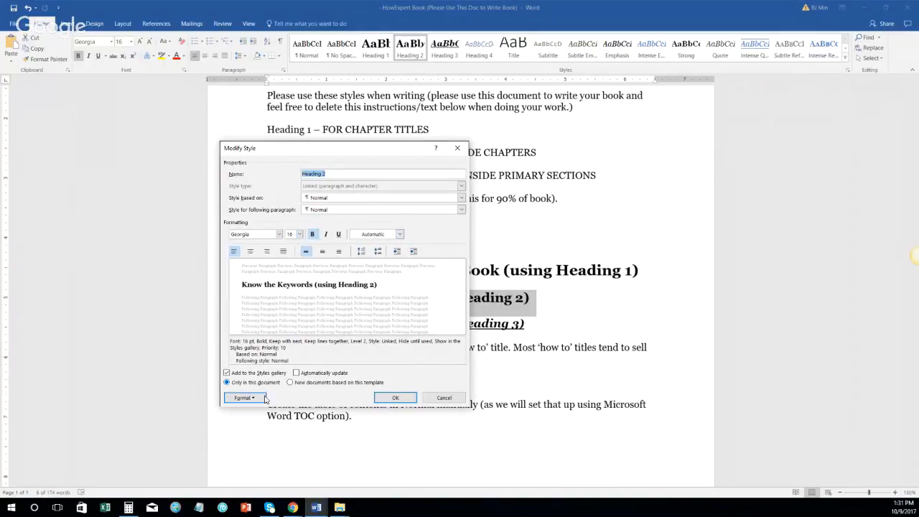
pyautogui.click(244, 397)
pyautogui.click(247, 308)
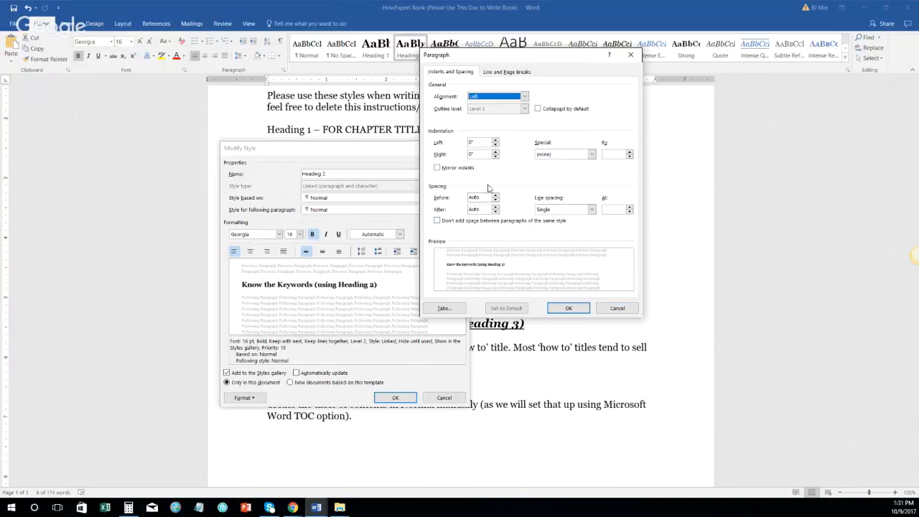
pyautogui.click(617, 308)
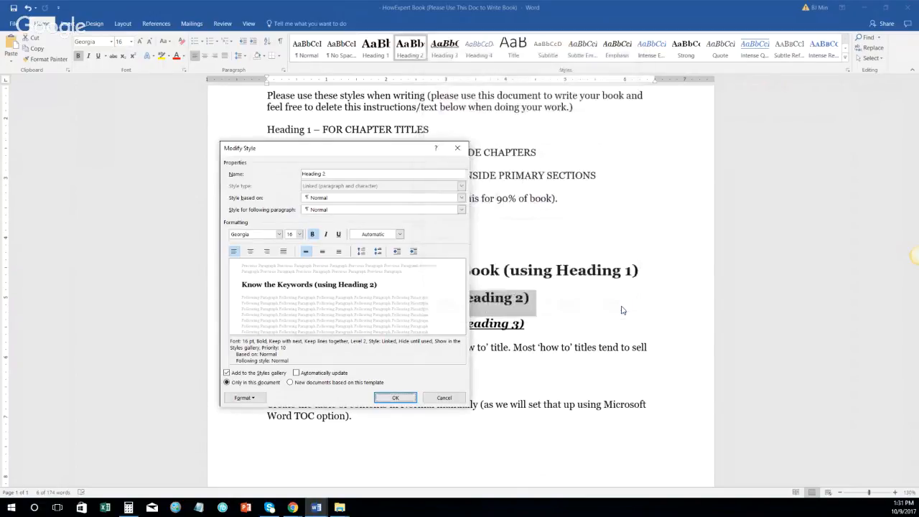
pyautogui.click(444, 397)
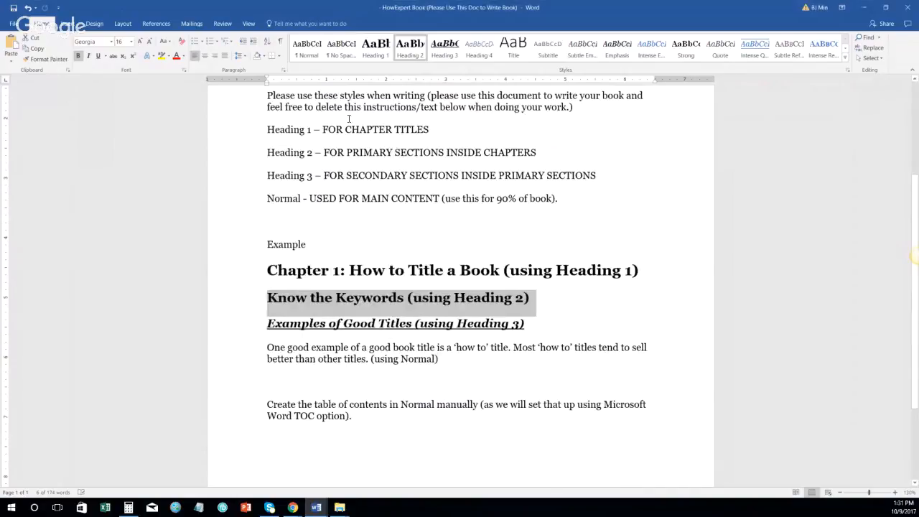
# Step: Select the Examples of Good Titles heading and review Heading 3's paragraph settings, cancelling
pyautogui.click(242, 152)
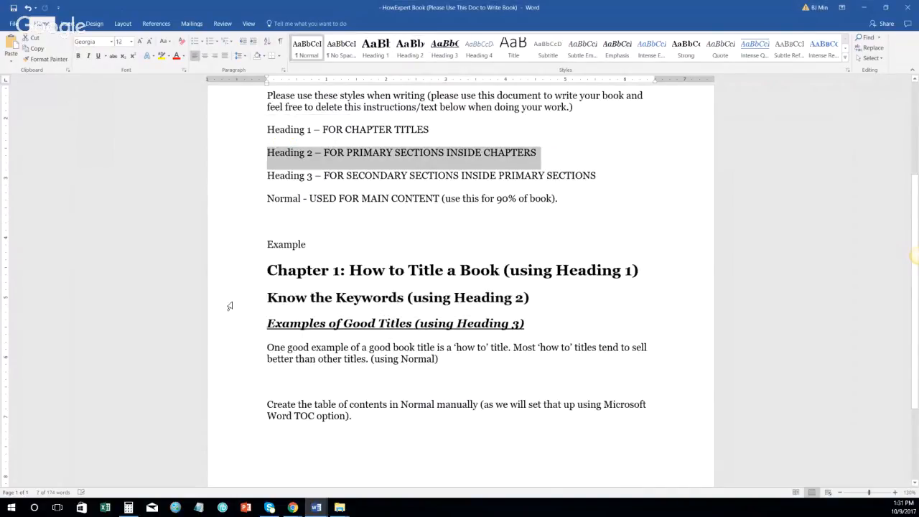
pyautogui.click(231, 305)
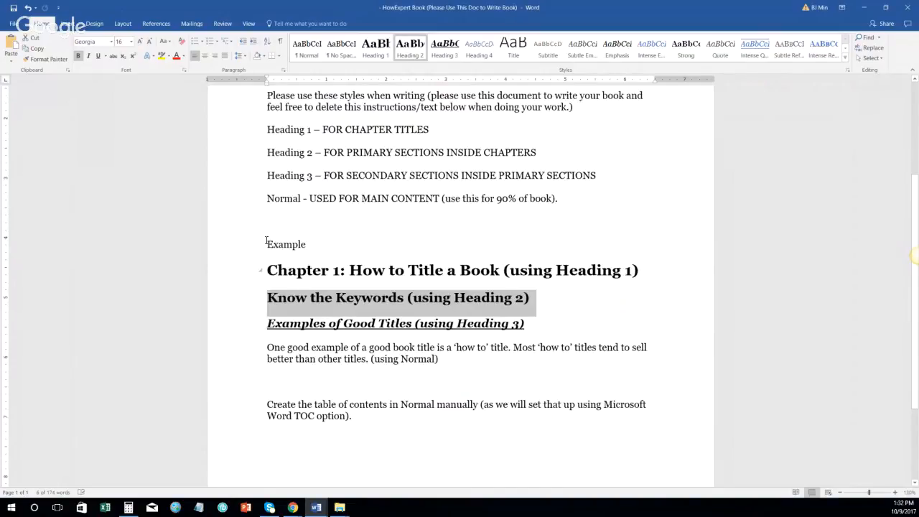
pyautogui.click(251, 188)
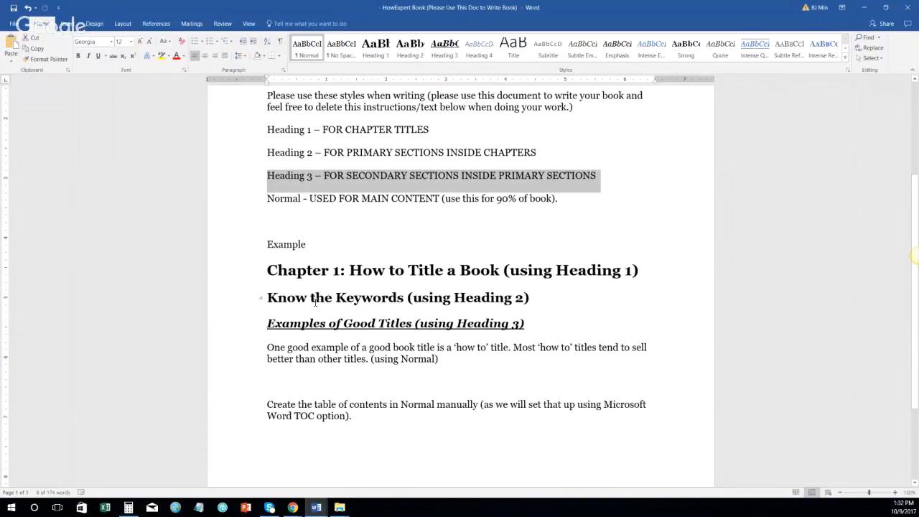
pyautogui.click(219, 324)
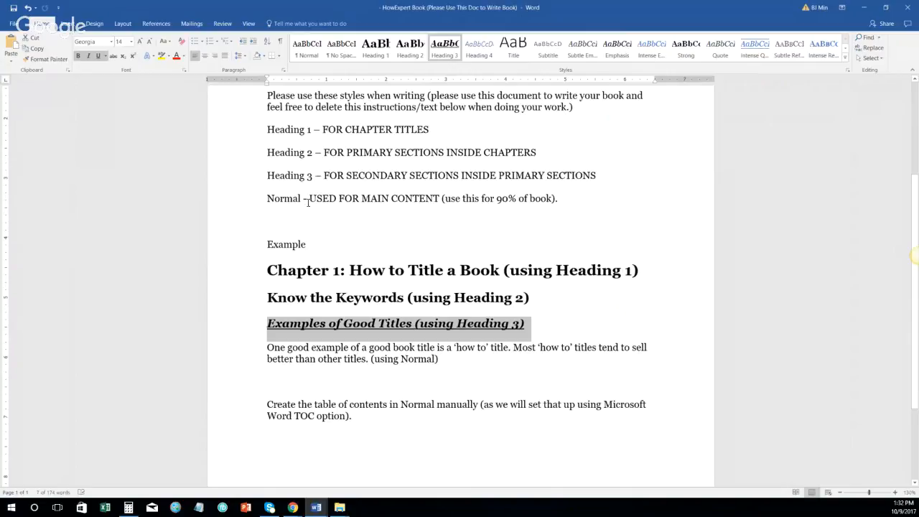
pyautogui.rightClick(442, 54)
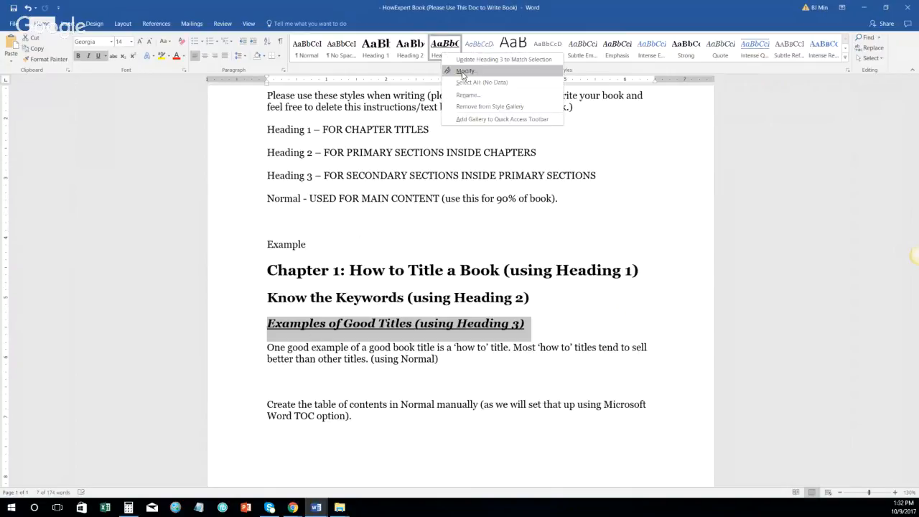
pyautogui.click(463, 72)
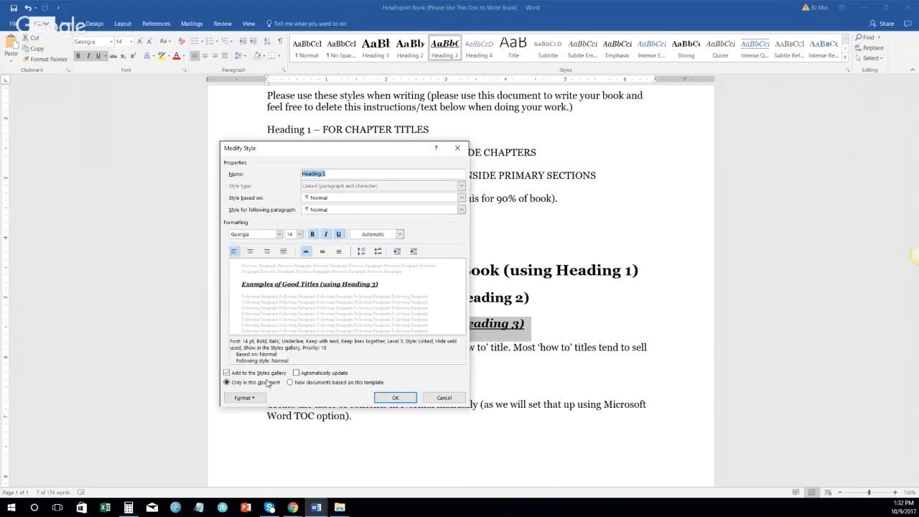
pyautogui.click(244, 397)
pyautogui.click(265, 311)
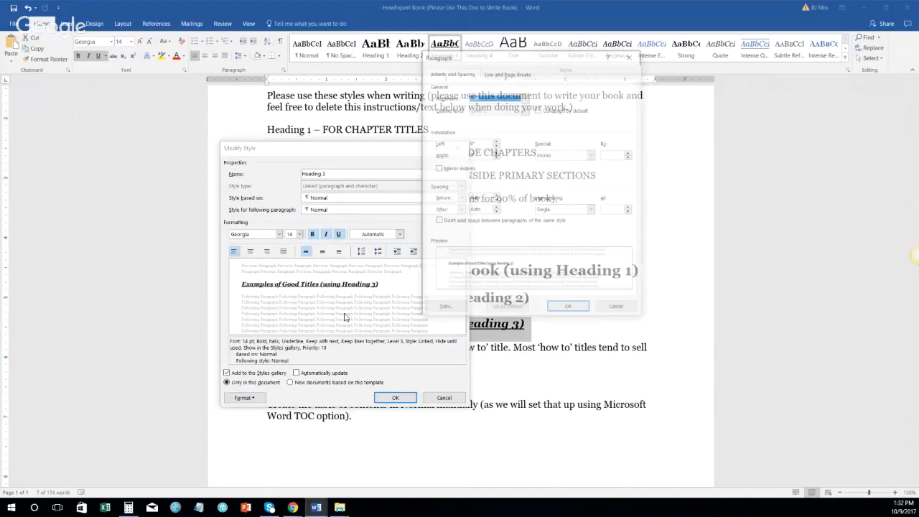
pyautogui.click(617, 307)
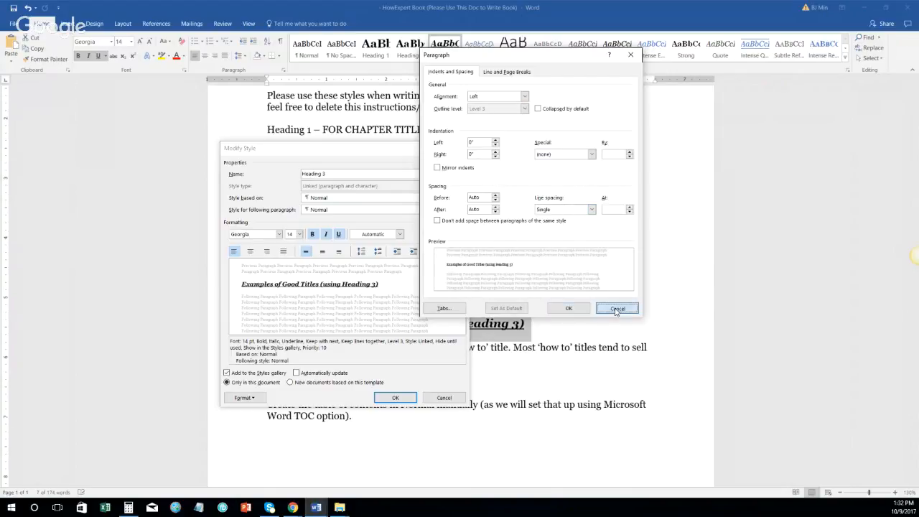
pyautogui.click(444, 397)
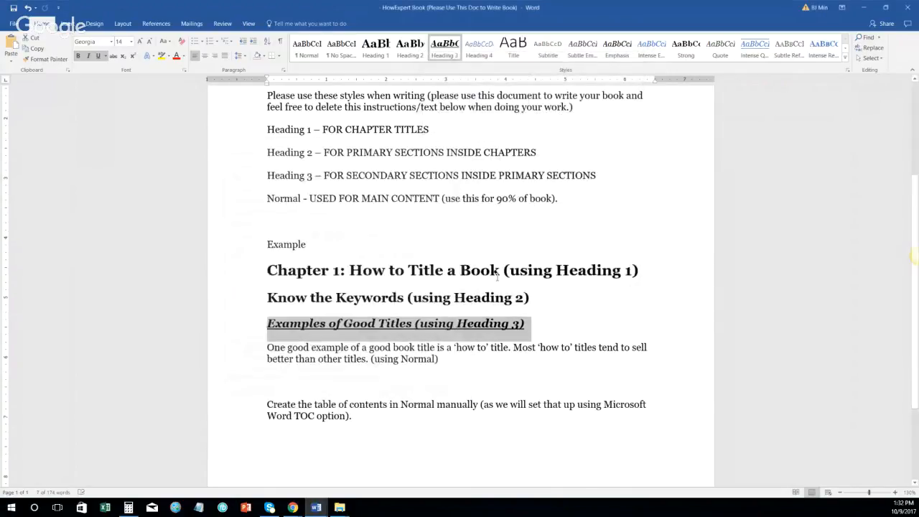
# Step: Accept Heading 3 unchanged and select the body paragraph starting 'One good example'
pyautogui.rightClick(444, 46)
pyautogui.click(488, 62)
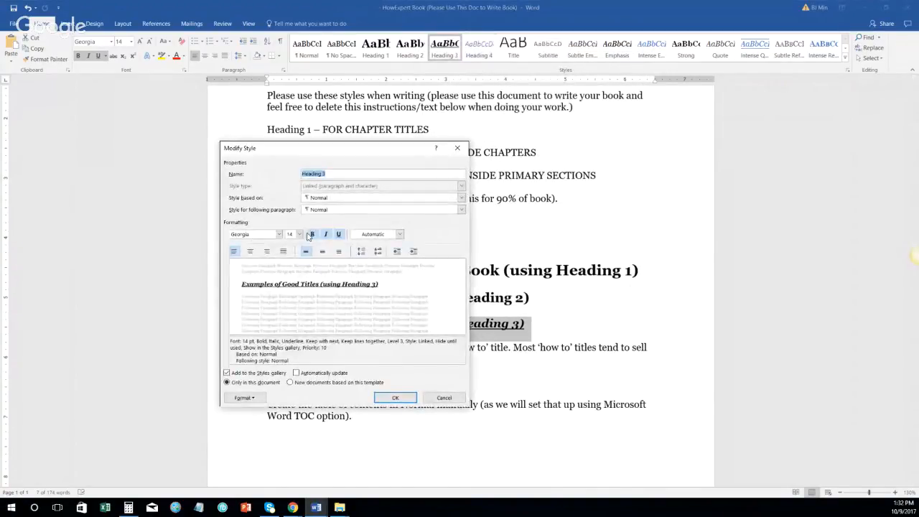
pyautogui.click(399, 399)
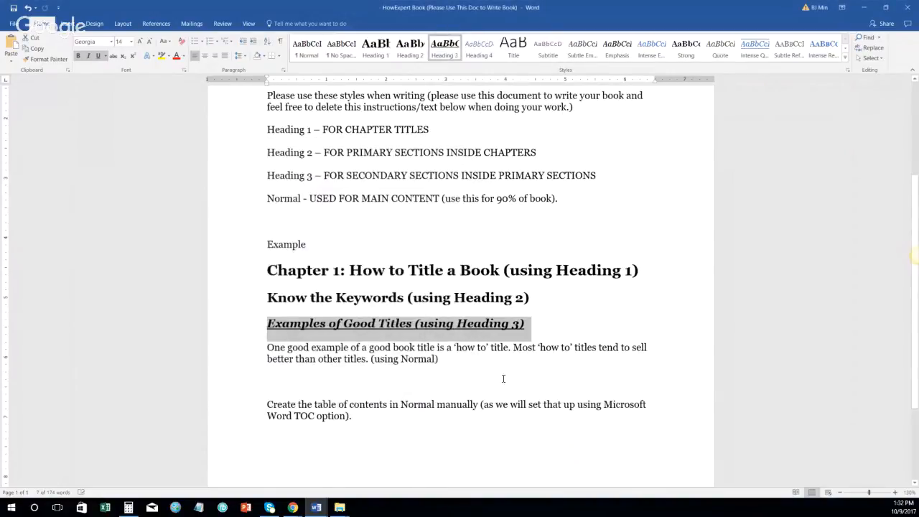
pyautogui.moveTo(267, 347); pyautogui.dragTo(443, 370)
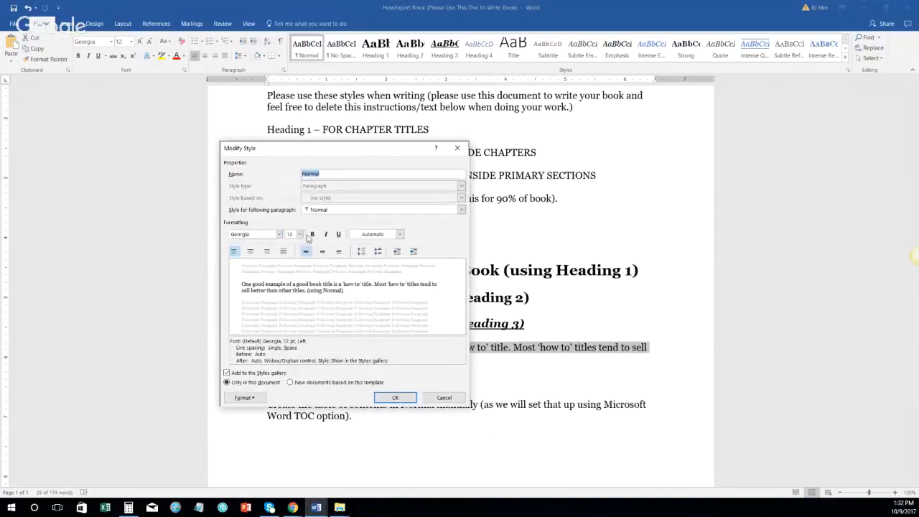
# Step: Confirm the Normal style as Georgia 12 with automatic font colour and its paragraph settings
pyautogui.click(381, 235)
pyautogui.click(384, 245)
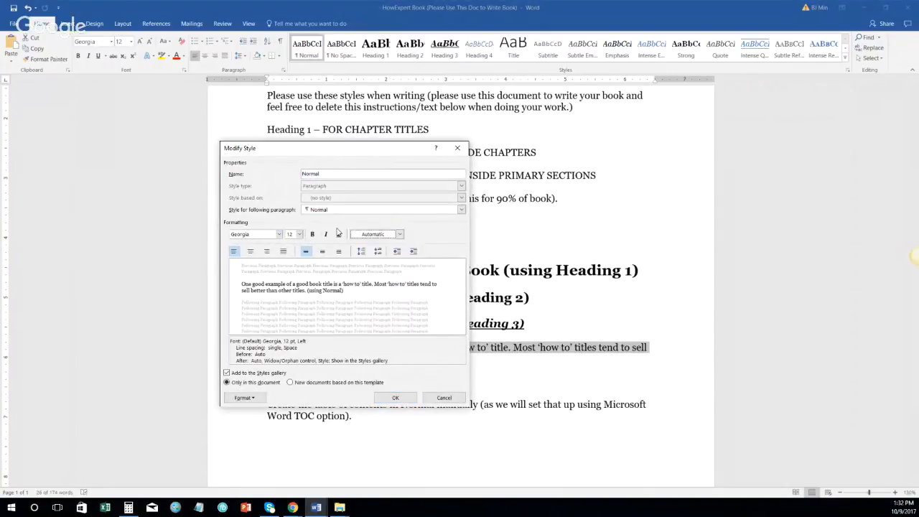
pyautogui.click(251, 397)
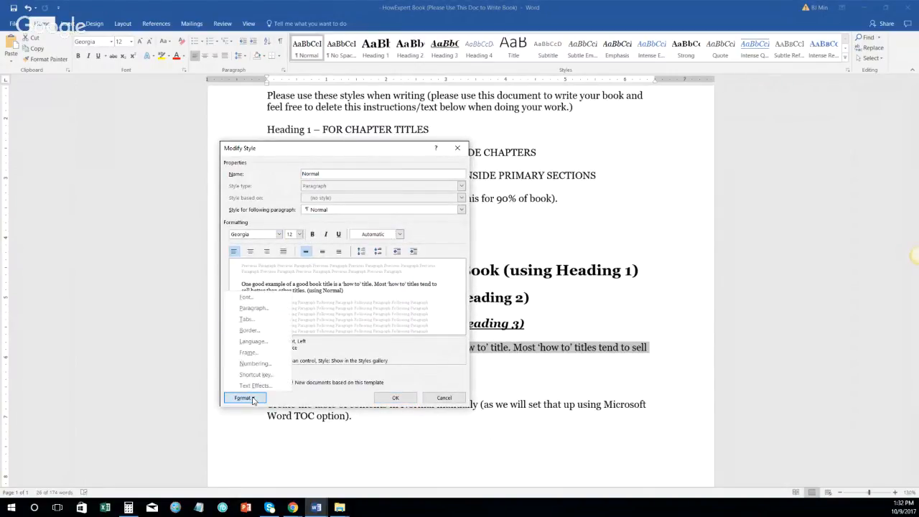
pyautogui.click(257, 311)
pyautogui.click(577, 306)
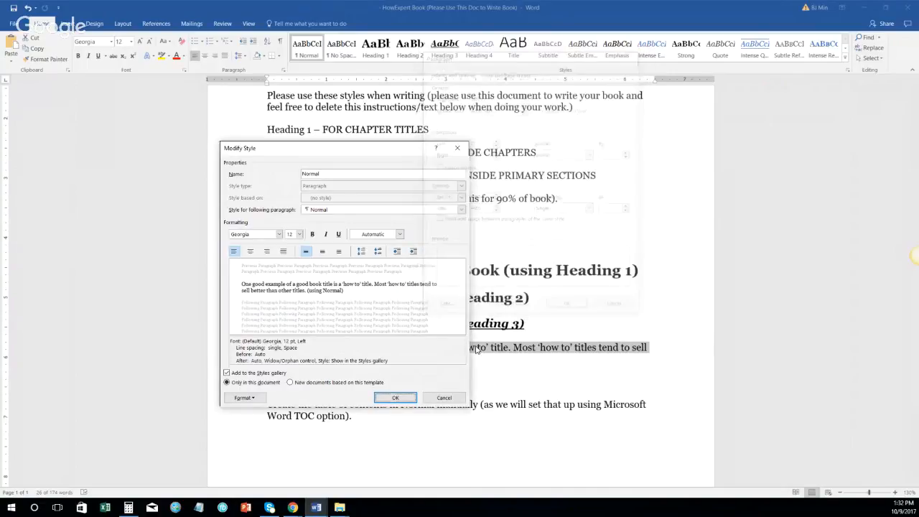
pyautogui.click(395, 398)
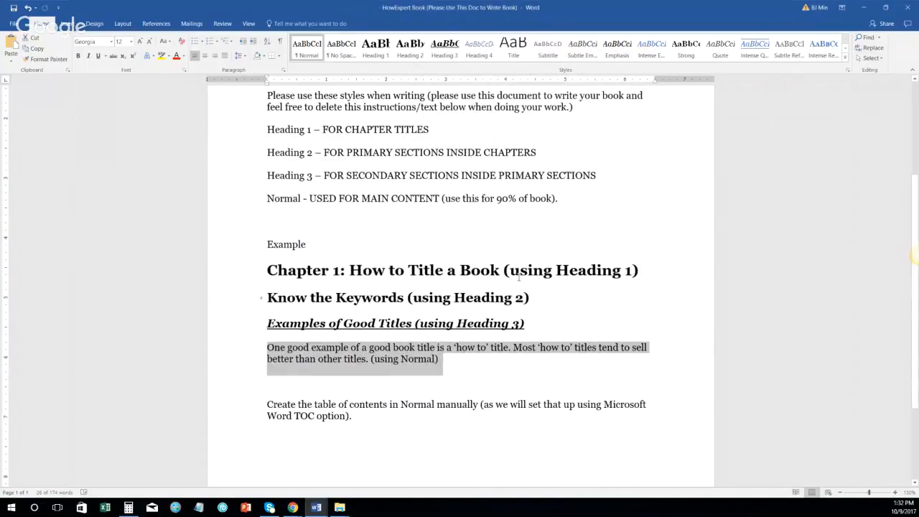
# Step: Restore the style guide window and move it aside to reveal the GolfShowOff 2.0 manuscript
pyautogui.click(402, 3)
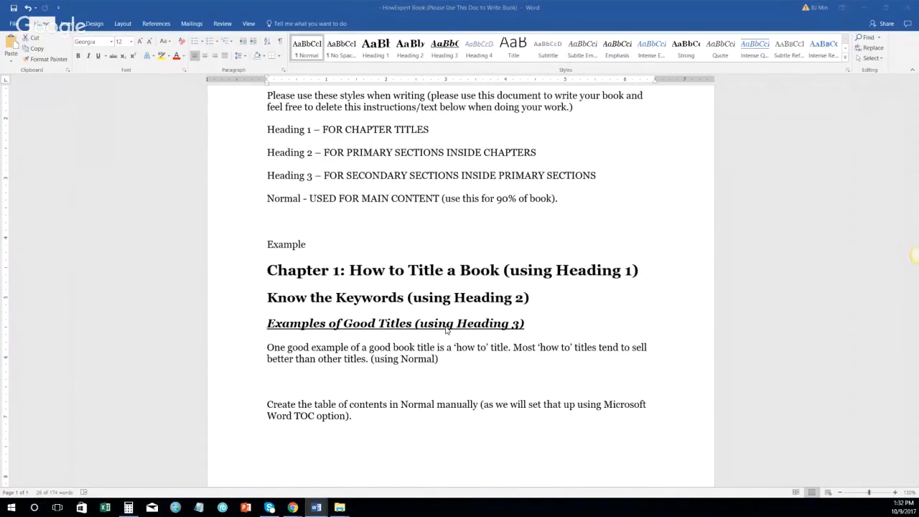
pyautogui.doubleClick(445, 4)
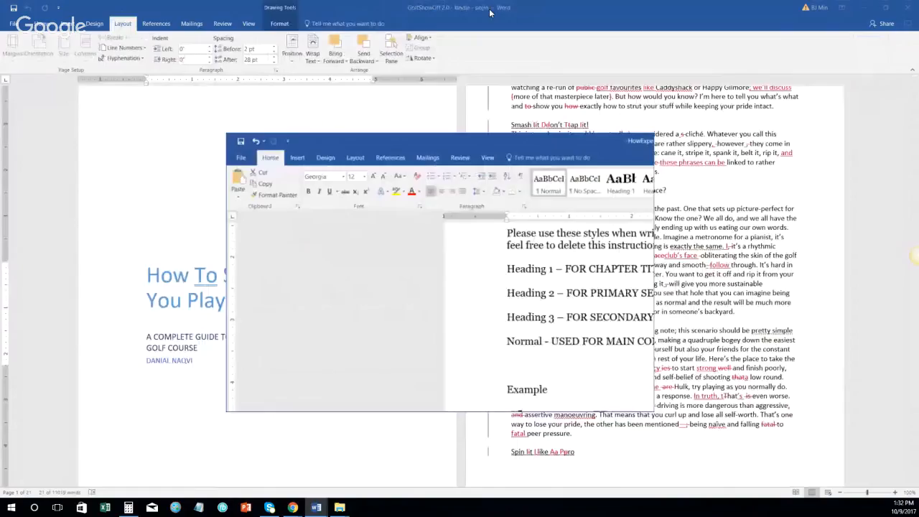
pyautogui.moveTo(488, 162); pyautogui.dragTo(918, 118)
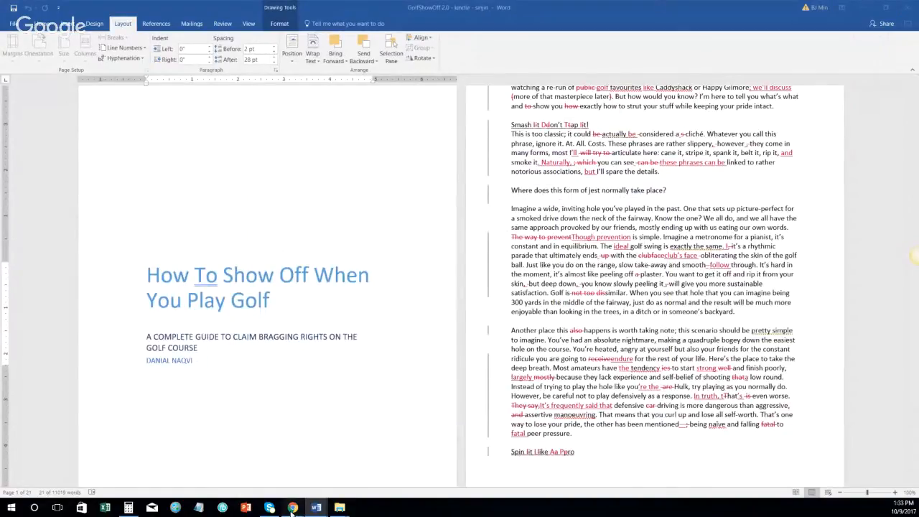
# Step: Open amazon.com in a new Chrome tab and search for 'golf bragging rights'
pyautogui.moveTo(291, 510)
pyautogui.click(189, 467)
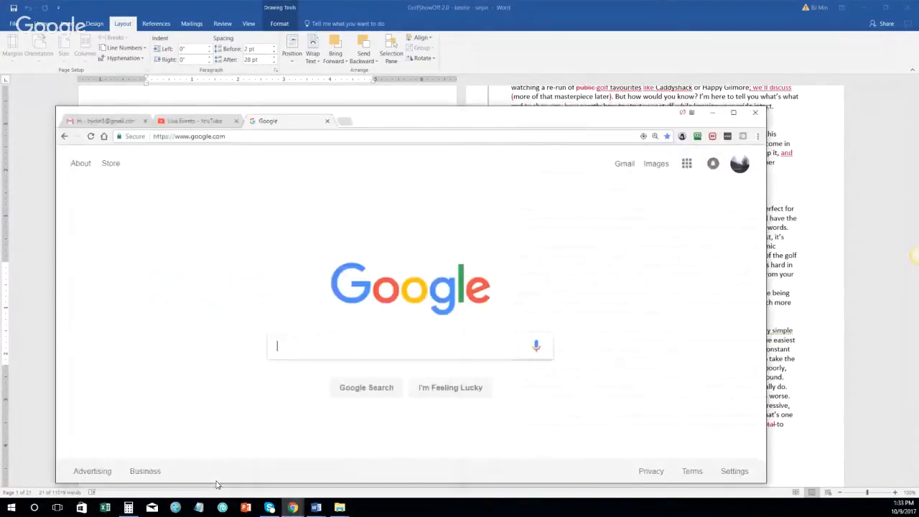
pyautogui.click(346, 115)
pyautogui.write('amazon.com')
pyautogui.press('Return')
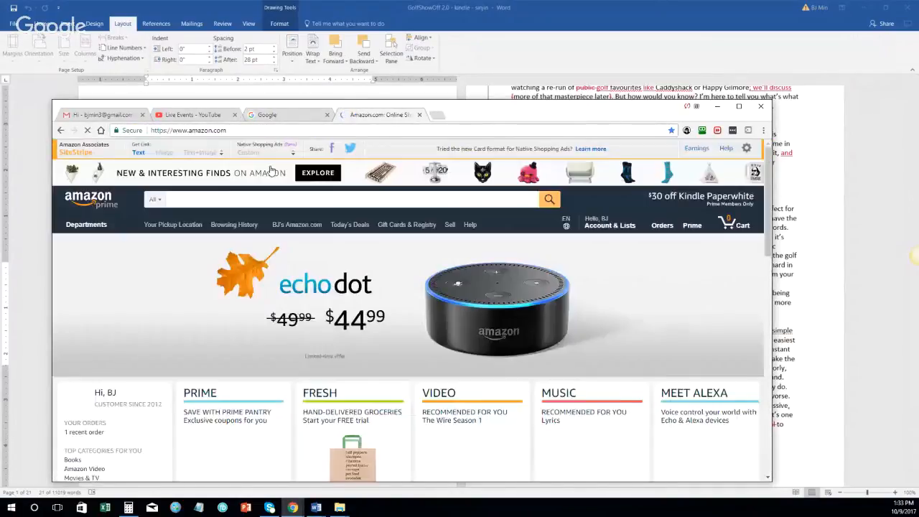
pyautogui.click(272, 200)
pyautogui.write('golf b')
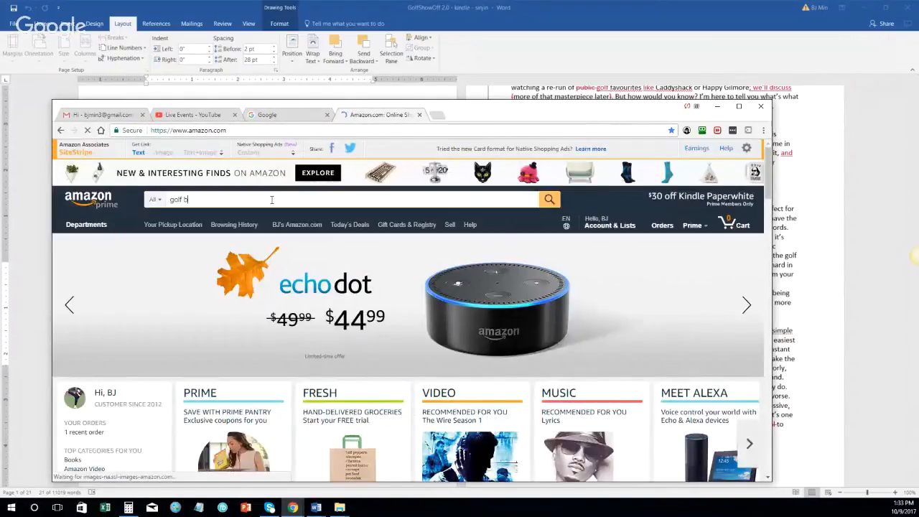
pyautogui.write('ragging rights')
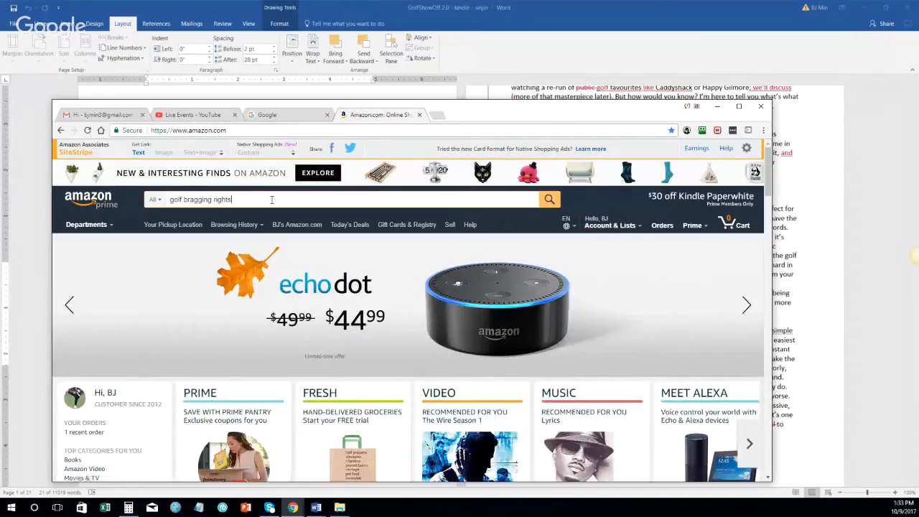
pyautogui.press('Return')
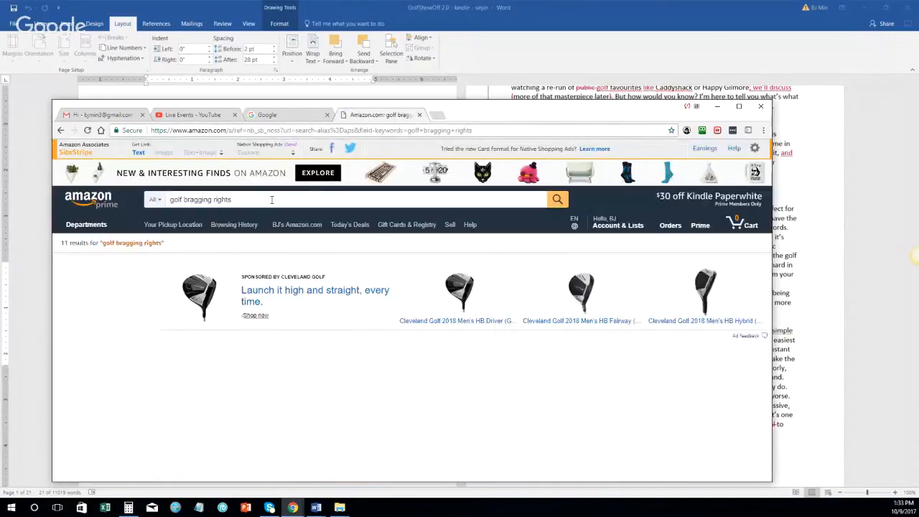
# Step: Copy the 'Golf Bragging Rights Guide' book title into the address bar, then move Chrome aside
pyautogui.scroll(-2, 219, 340)
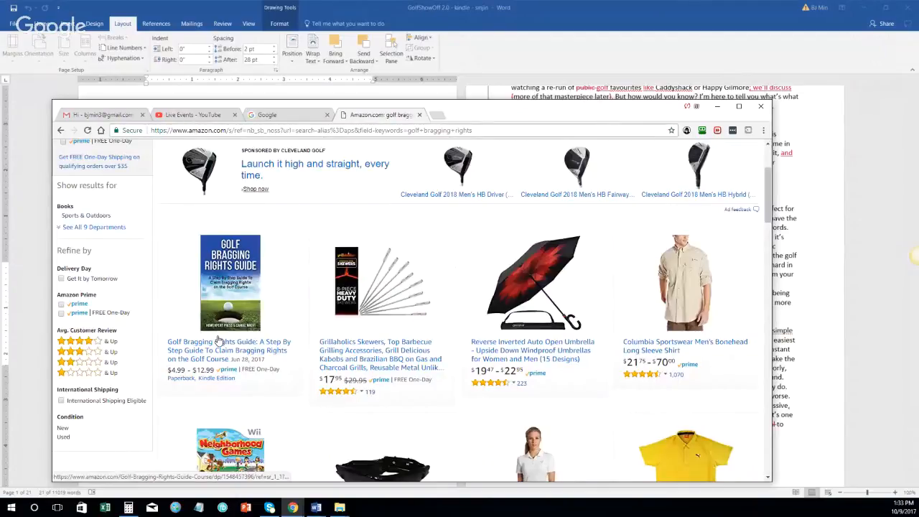
pyautogui.scroll(-3, 219, 340)
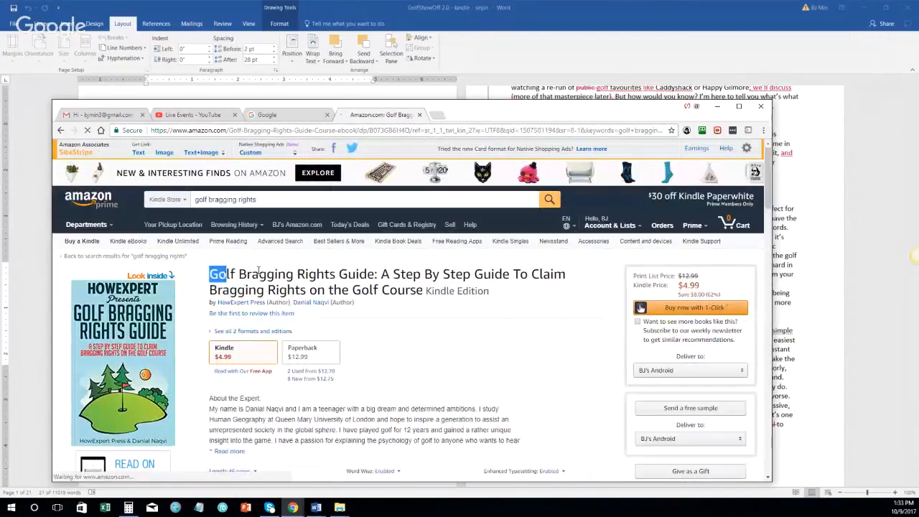
pyautogui.moveTo(209, 274); pyautogui.dragTo(422, 290)
pyautogui.hotkey('ctrl', 'c')
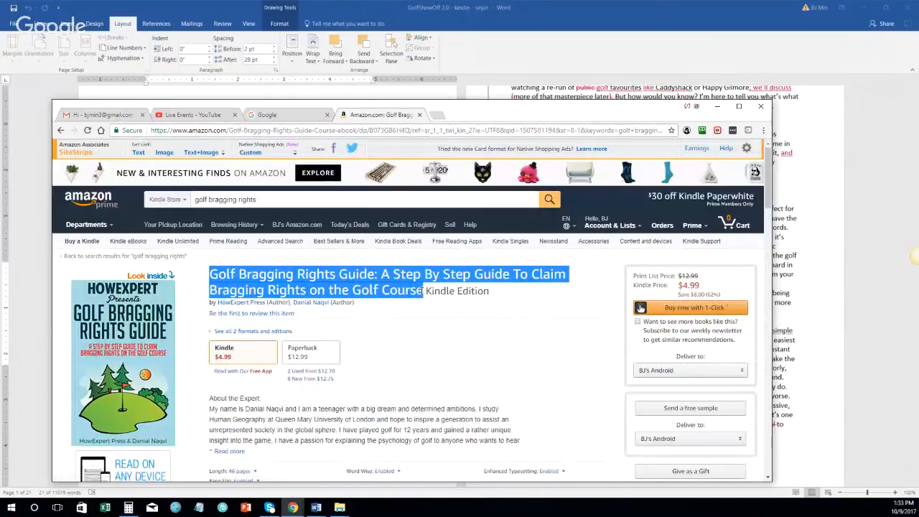
pyautogui.click(362, 130)
pyautogui.hotkey('ctrl', 'v')
pyautogui.hotkey('ctrl', 'a')
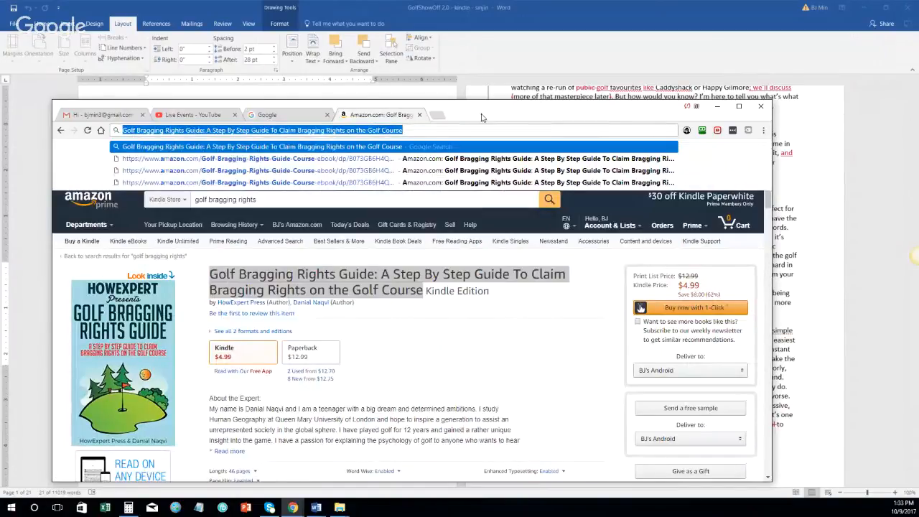
pyautogui.moveTo(486, 108); pyautogui.dragTo(918, 100)
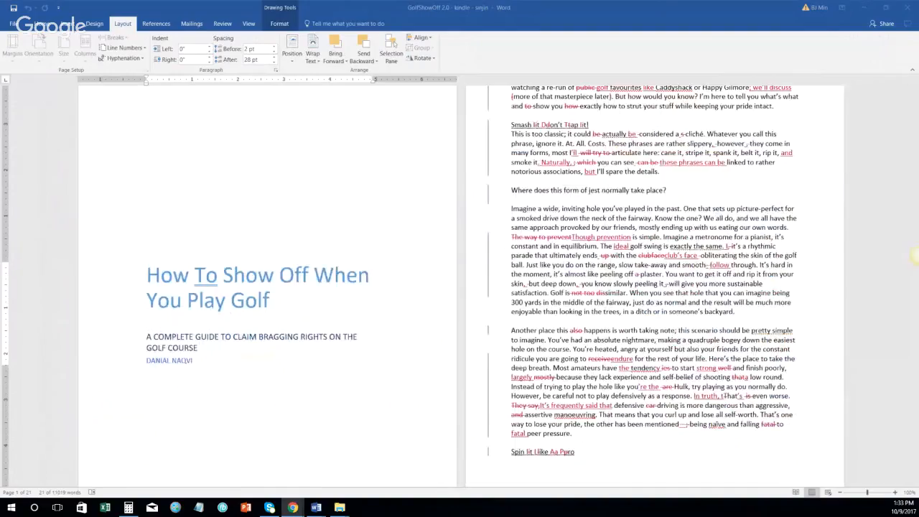
# Step: Set the Review display to No Markup so tracked edits are hidden, then deselect the title box
pyautogui.click(369, 283)
pyautogui.scroll(3, 366, 283)
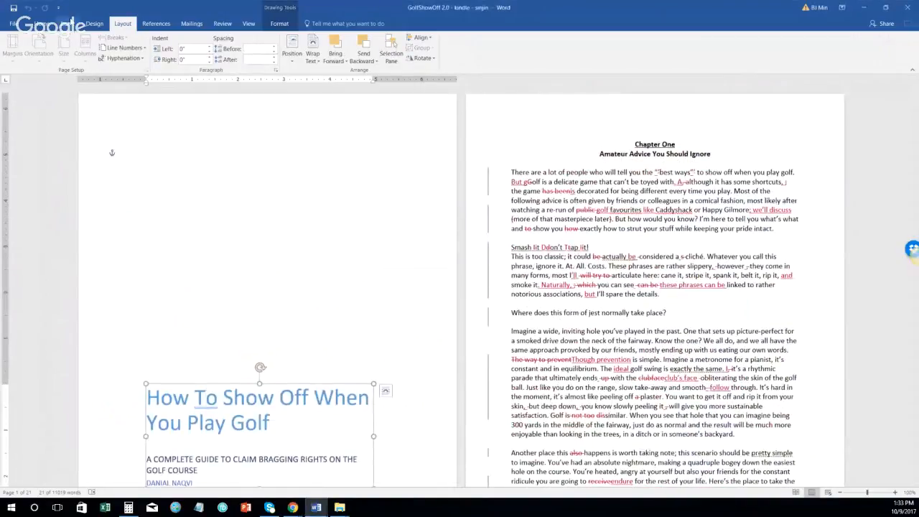
pyautogui.scroll(-1, 397, 264)
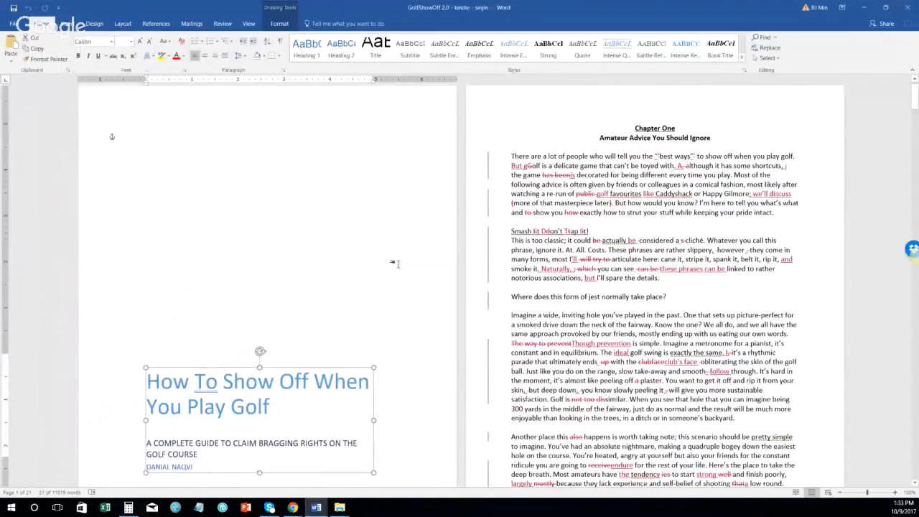
pyautogui.scroll(1, 397, 263)
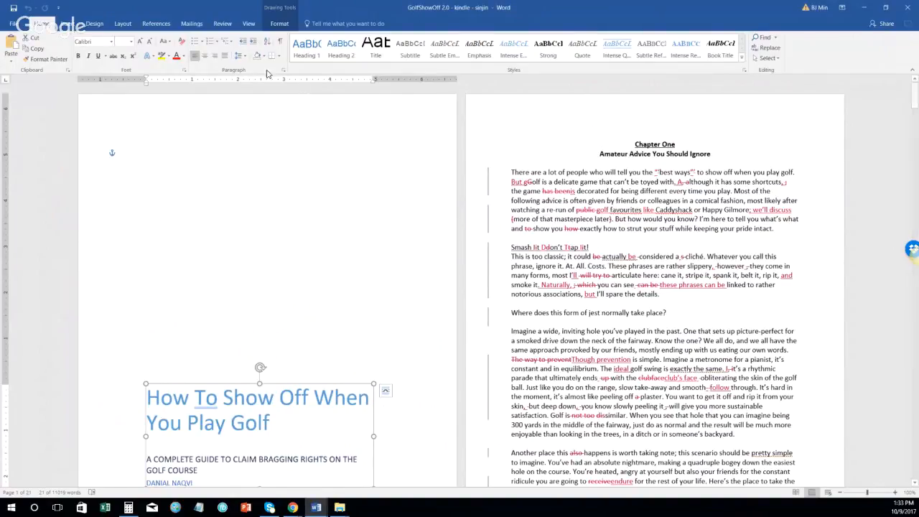
pyautogui.click(220, 24)
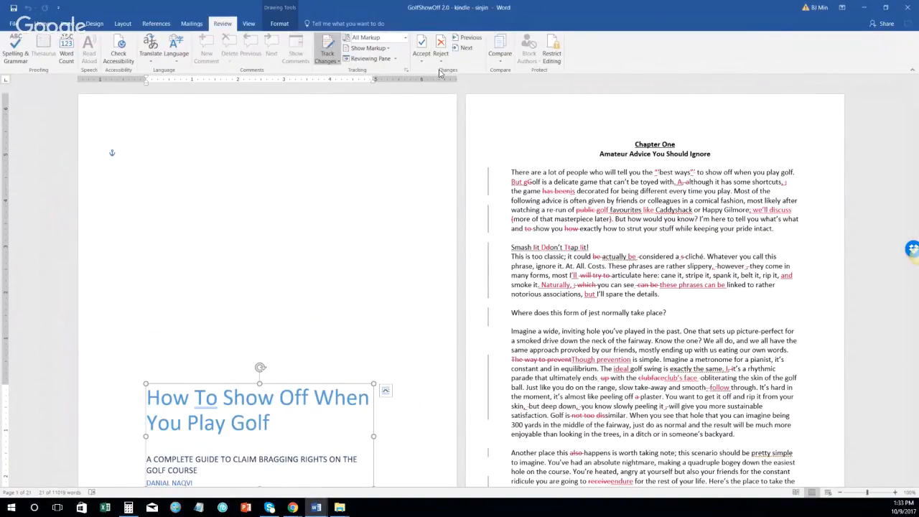
pyautogui.click(404, 36)
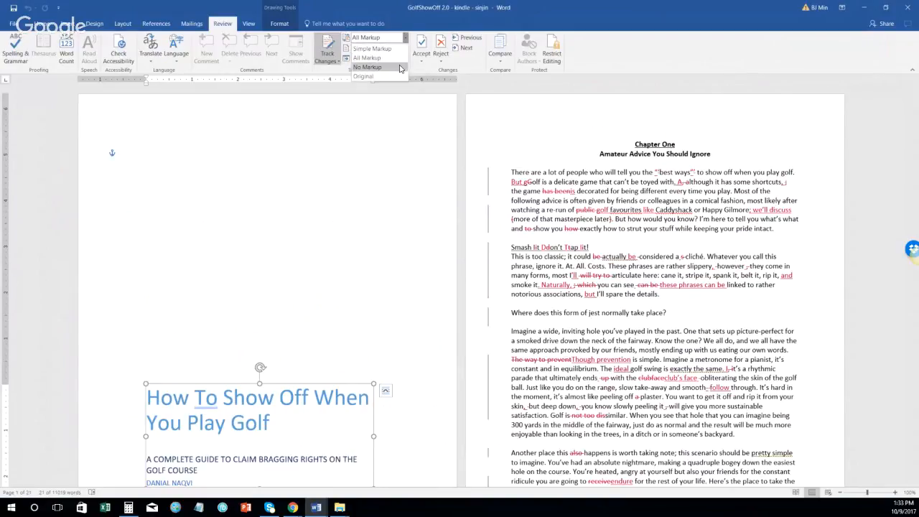
pyautogui.click(400, 68)
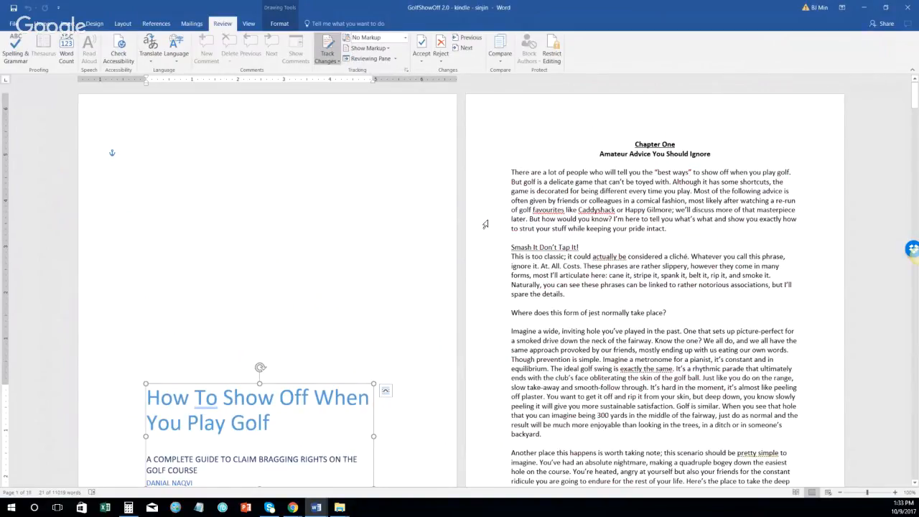
pyautogui.click(161, 134)
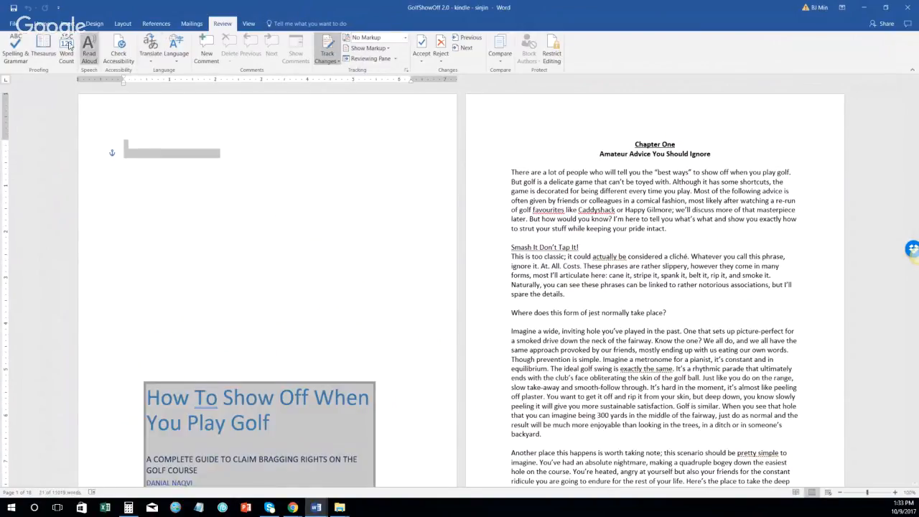
pyautogui.click(42, 24)
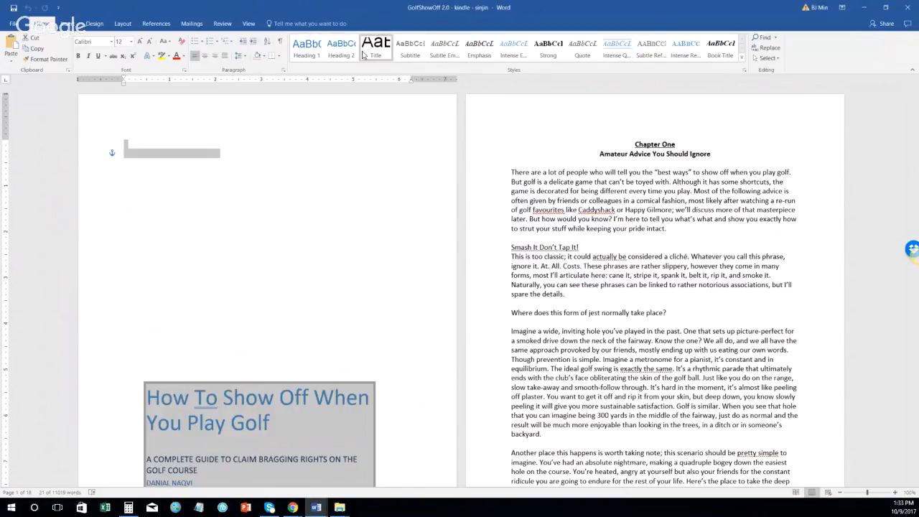
# Step: Set the Heading 1 style's font to Georgia 18 pt bold with automatic colour
pyautogui.click(743, 62)
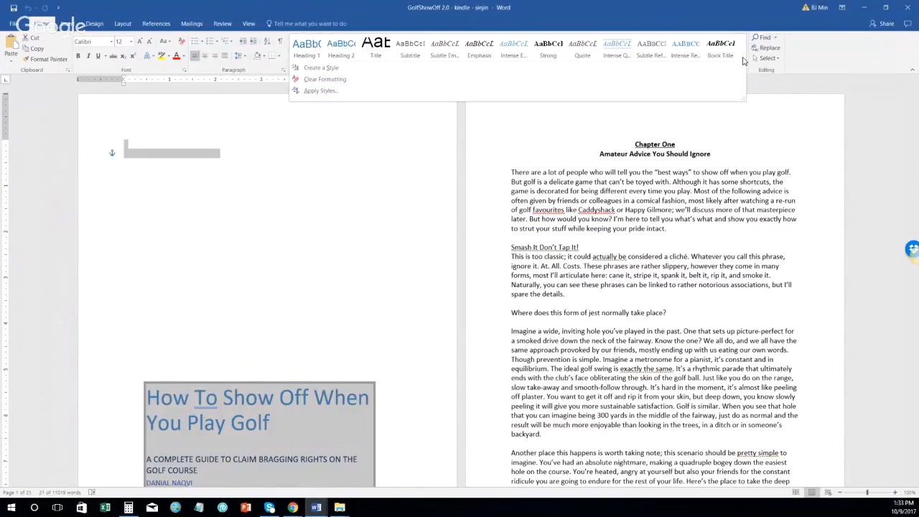
pyautogui.click(565, 25)
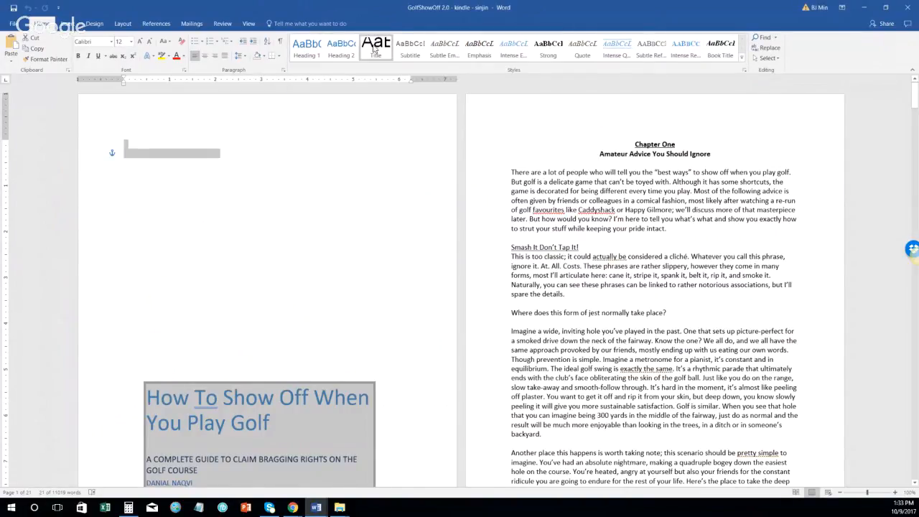
pyautogui.rightClick(312, 51)
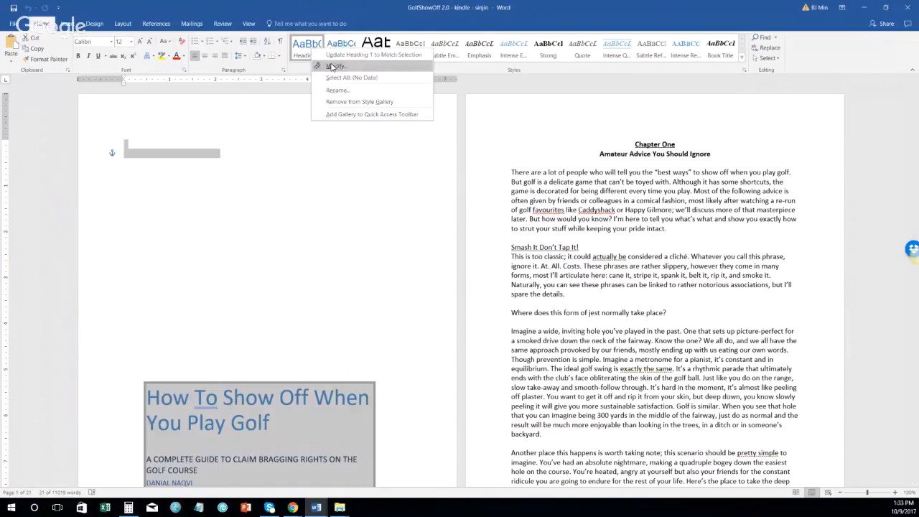
pyautogui.click(332, 65)
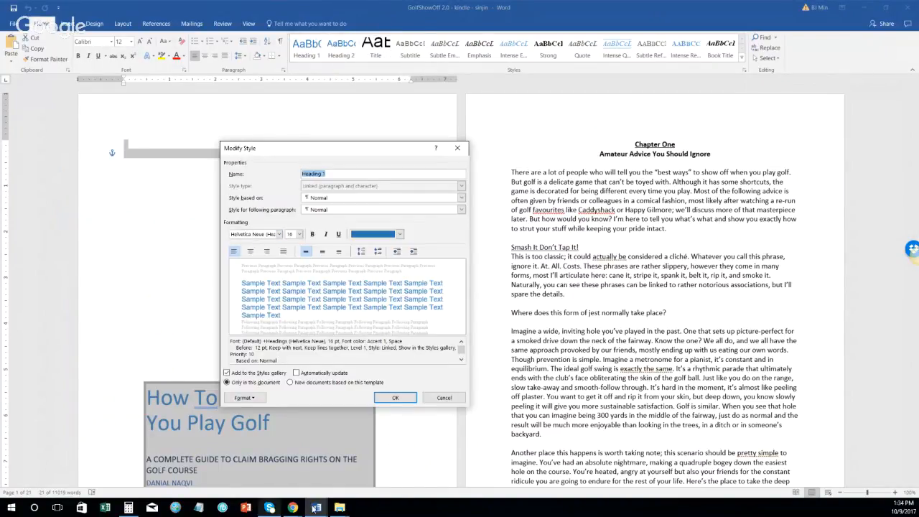
pyautogui.click(315, 507)
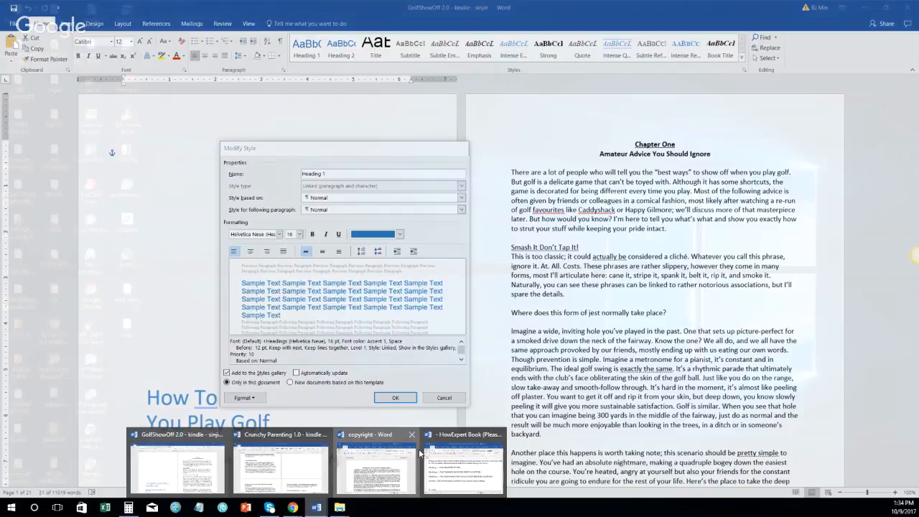
pyautogui.click(415, 456)
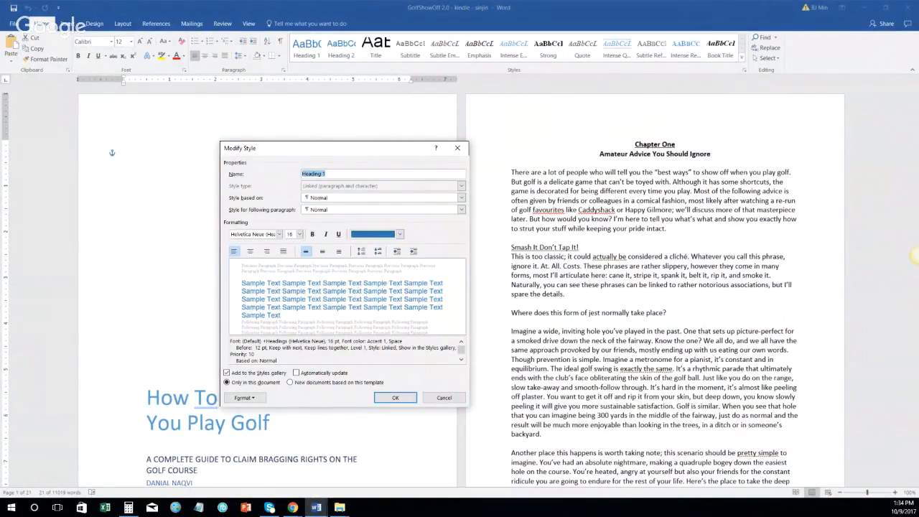
pyautogui.click(917, 256)
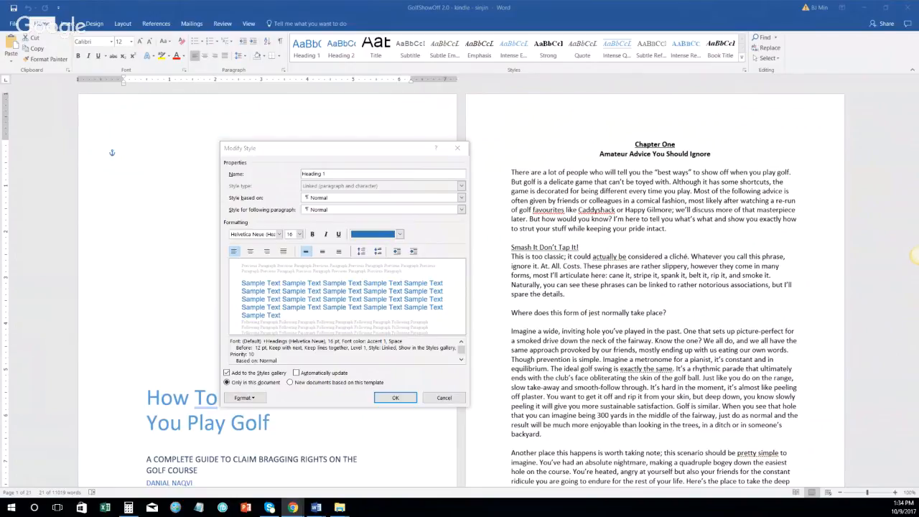
pyautogui.click(256, 234)
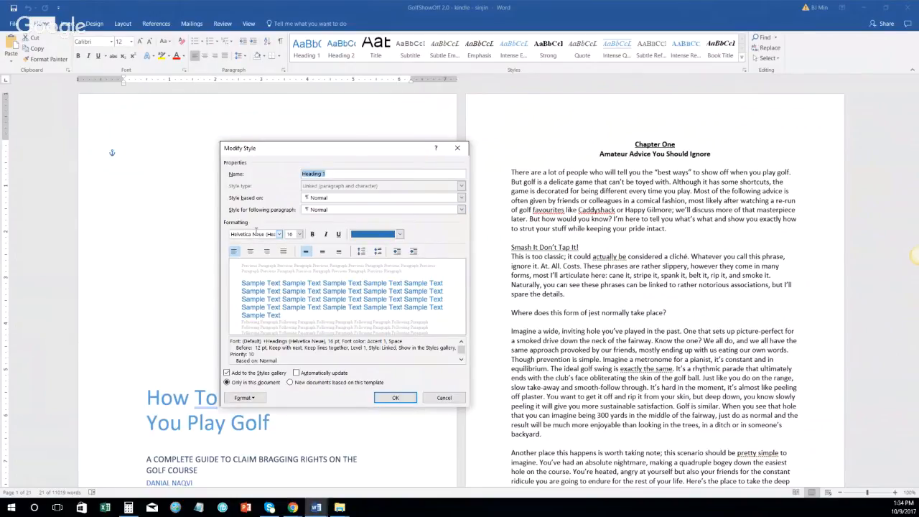
pyautogui.write('Georgia')
pyautogui.click(299, 234)
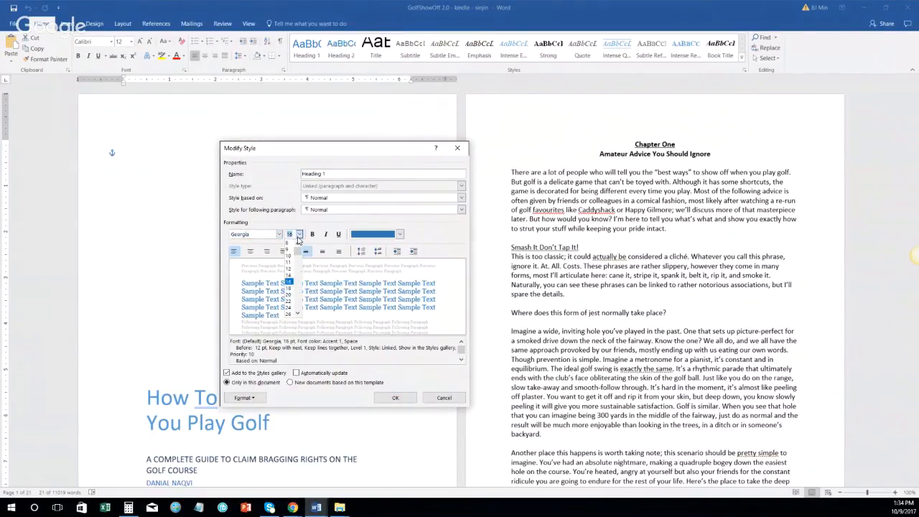
pyautogui.click(295, 289)
pyautogui.click(312, 234)
pyautogui.click(399, 234)
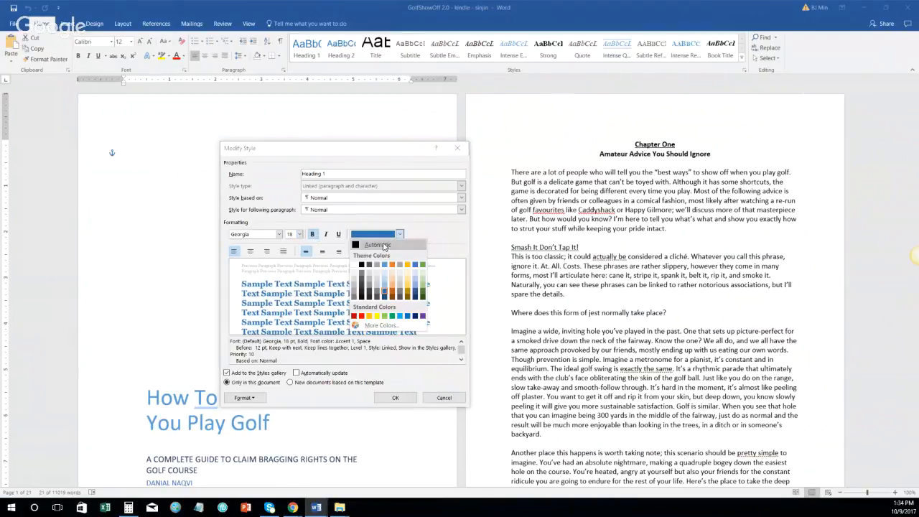
pyautogui.click(381, 244)
# Step: Give Heading 1 Auto spacing before and after, and apply the style changes
pyautogui.click(243, 397)
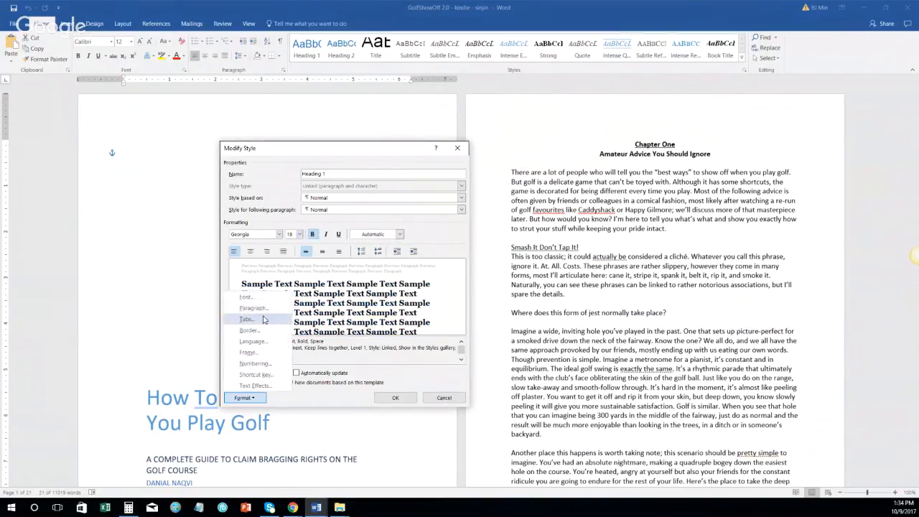
pyautogui.click(248, 307)
pyautogui.click(495, 200)
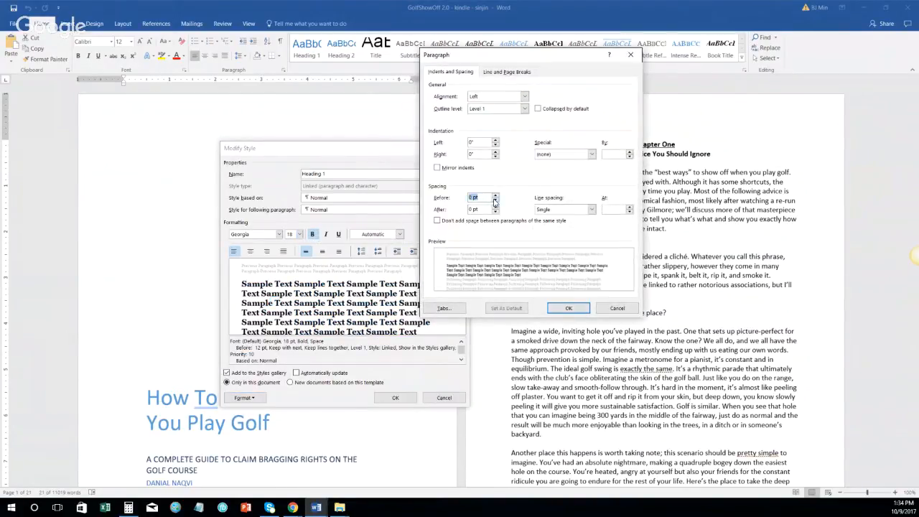
pyautogui.click(495, 200)
pyautogui.click(495, 200)
pyautogui.click(494, 212)
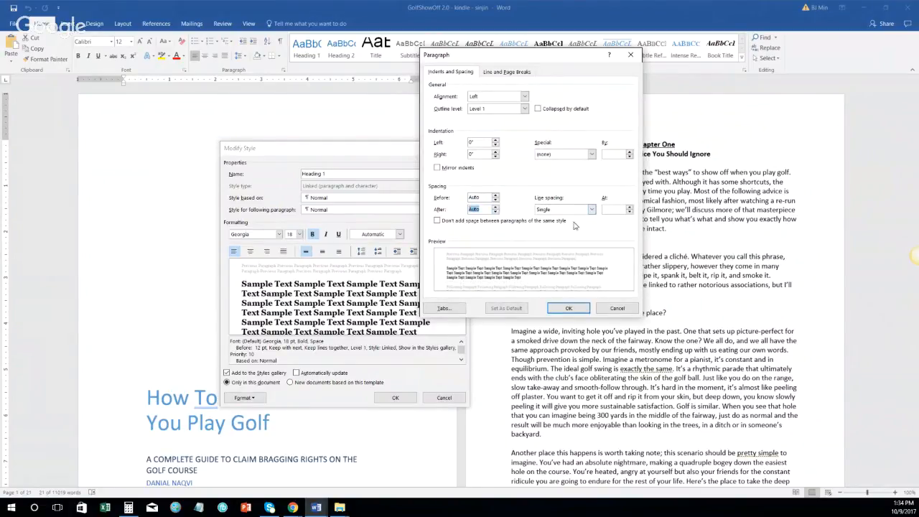
pyautogui.click(568, 308)
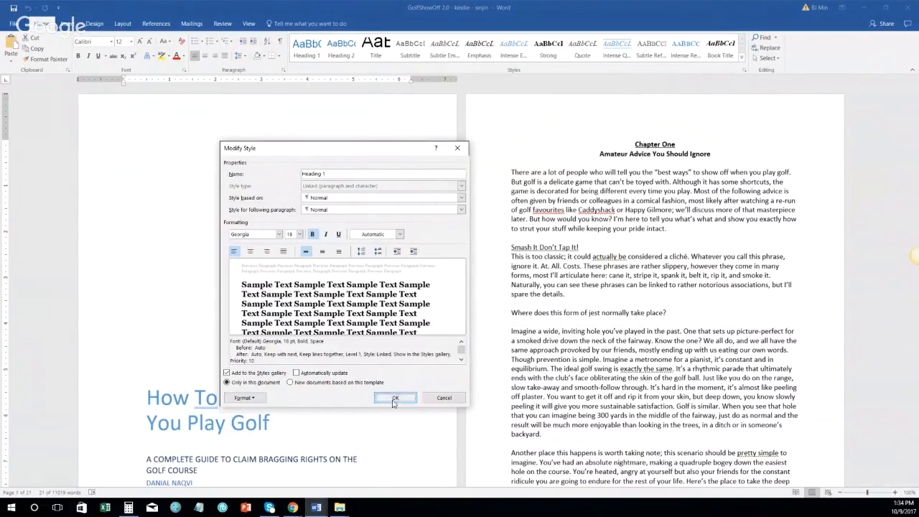
pyautogui.click(394, 398)
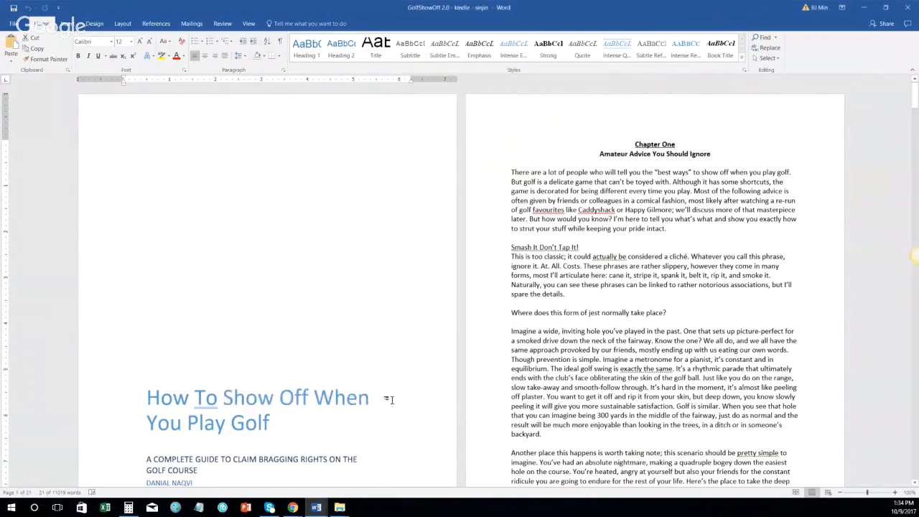
# Step: Set the Heading 2 style's font to Georgia 16 pt bold with automatic colour
pyautogui.rightClick(344, 56)
pyautogui.click(363, 77)
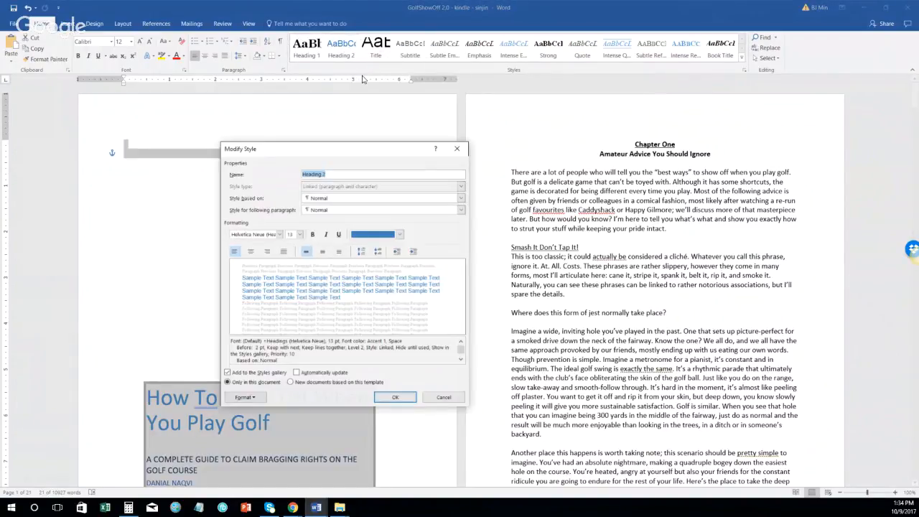
pyautogui.click(290, 234)
pyautogui.write('16')
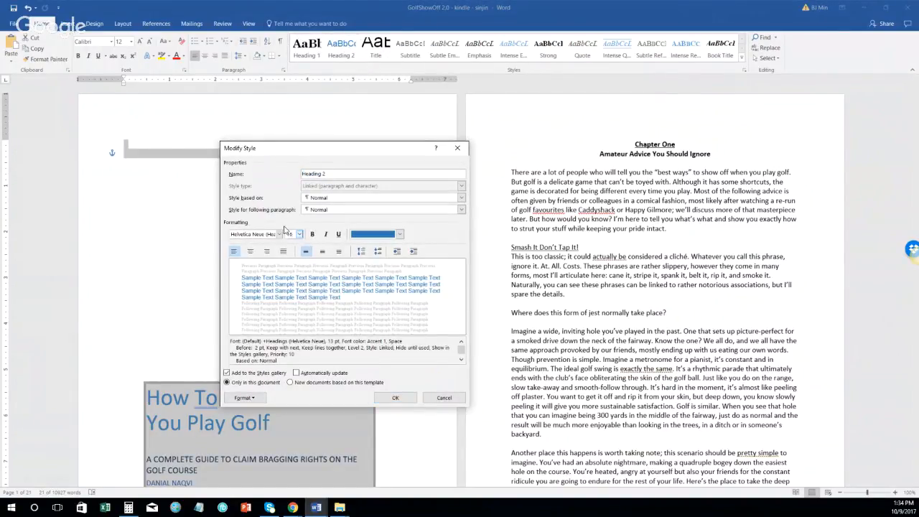
pyautogui.click(280, 234)
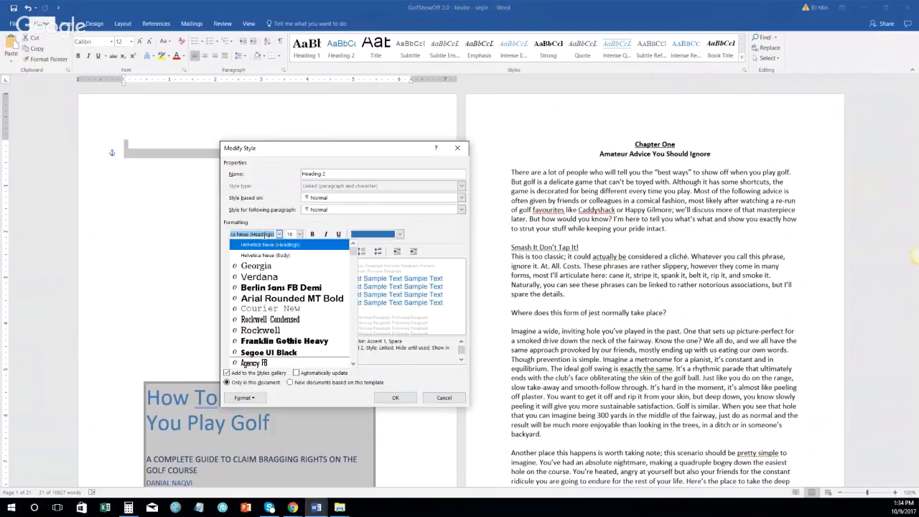
pyautogui.click(260, 266)
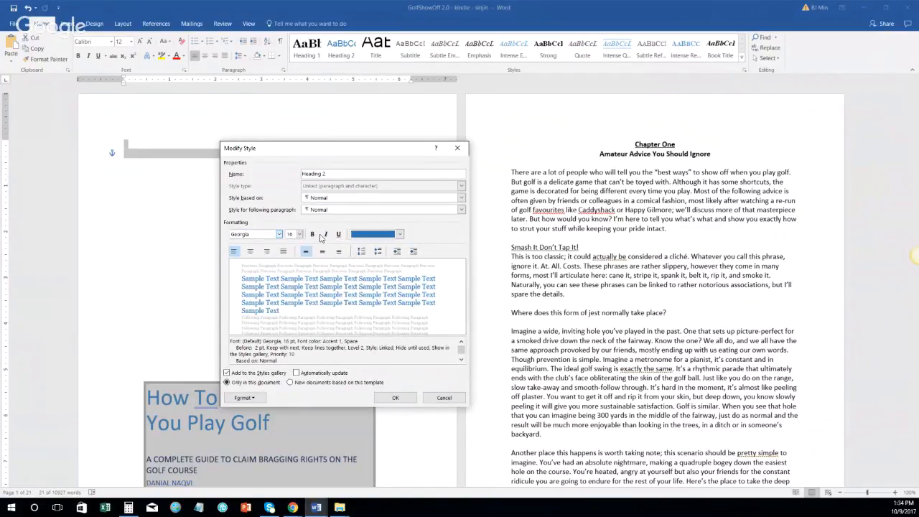
pyautogui.click(313, 234)
pyautogui.click(399, 234)
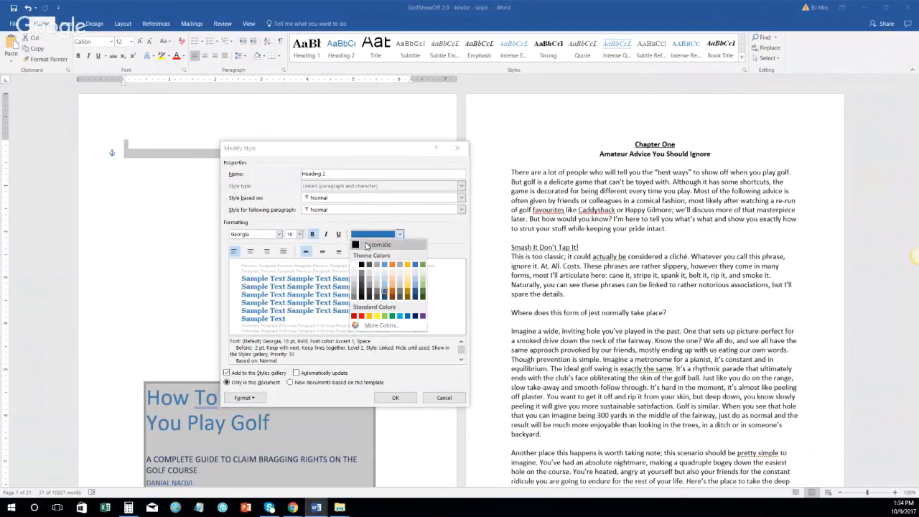
pyautogui.click(377, 244)
# Step: Give Heading 2 Auto spacing before and after, and apply the style changes
pyautogui.click(258, 399)
pyautogui.click(248, 310)
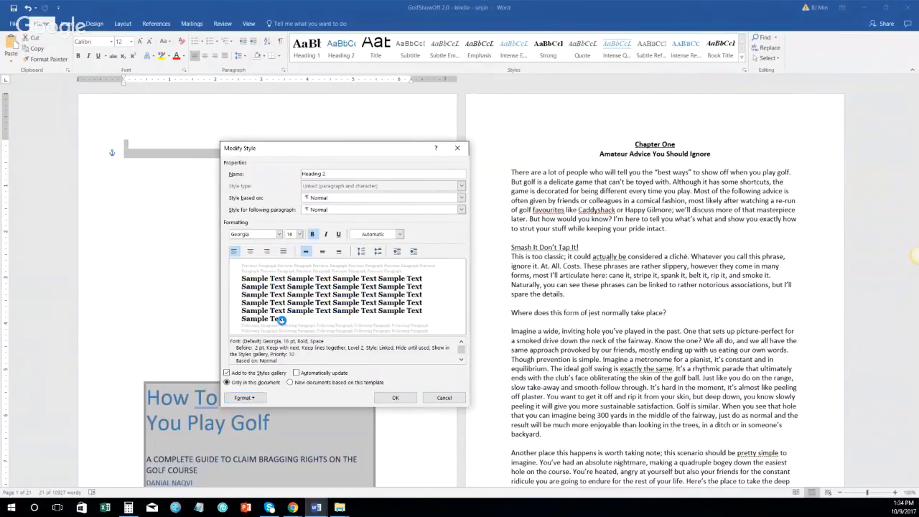
pyautogui.click(495, 199)
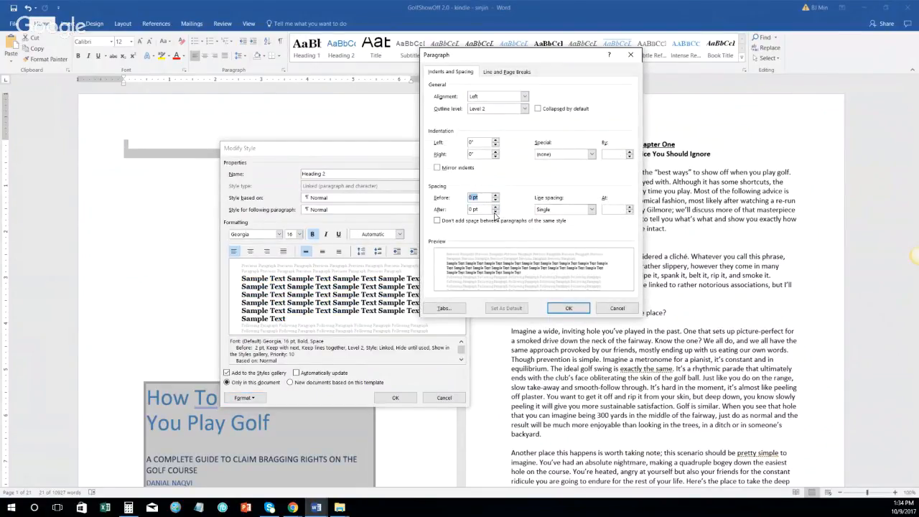
pyautogui.click(495, 212)
pyautogui.click(495, 200)
pyautogui.click(568, 307)
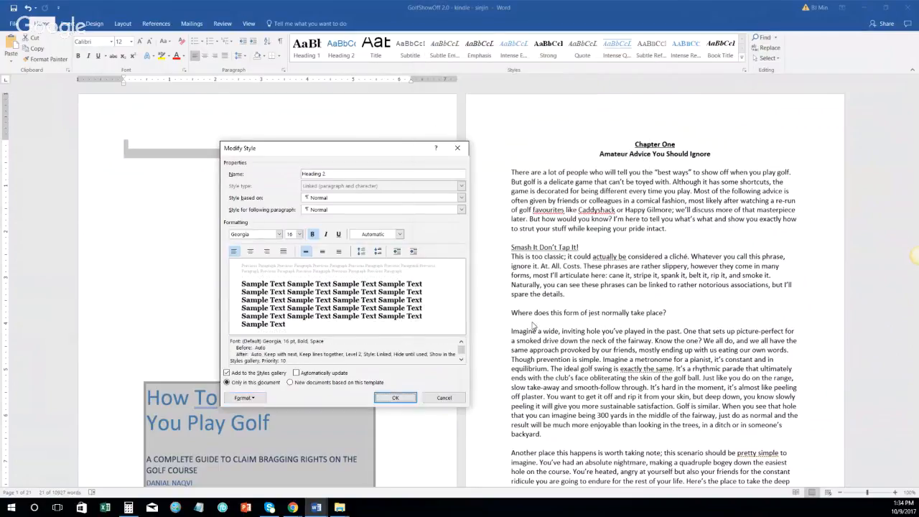
pyautogui.click(395, 397)
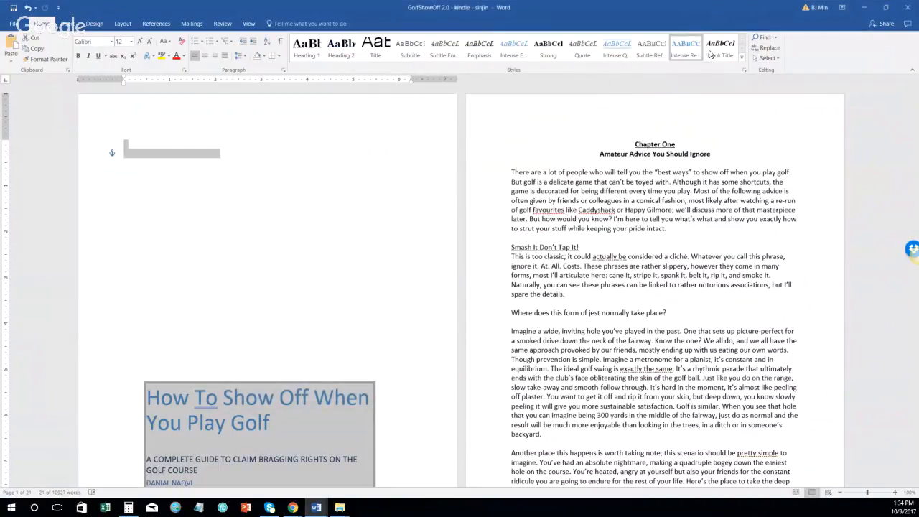
# Step: Open the Apply Styles panel beside the pages, pick Normal, and open its settings for editing
pyautogui.click(743, 64)
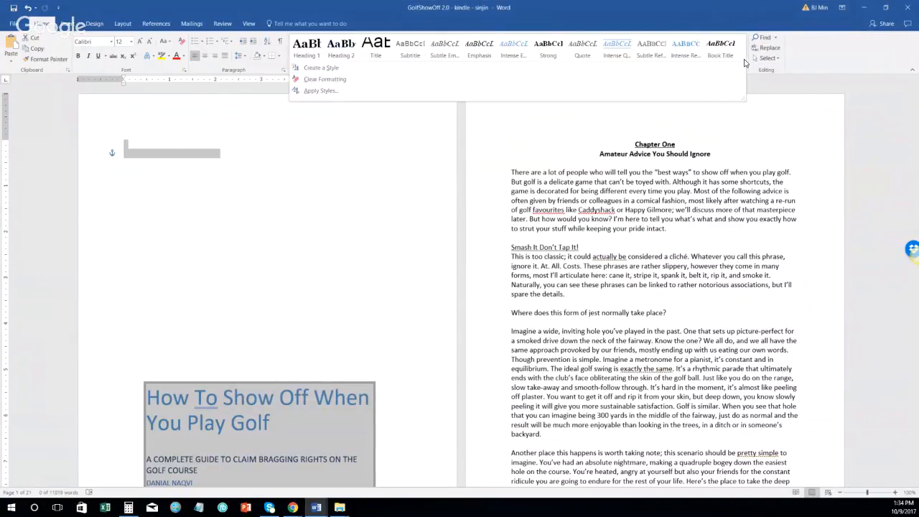
pyautogui.click(723, 88)
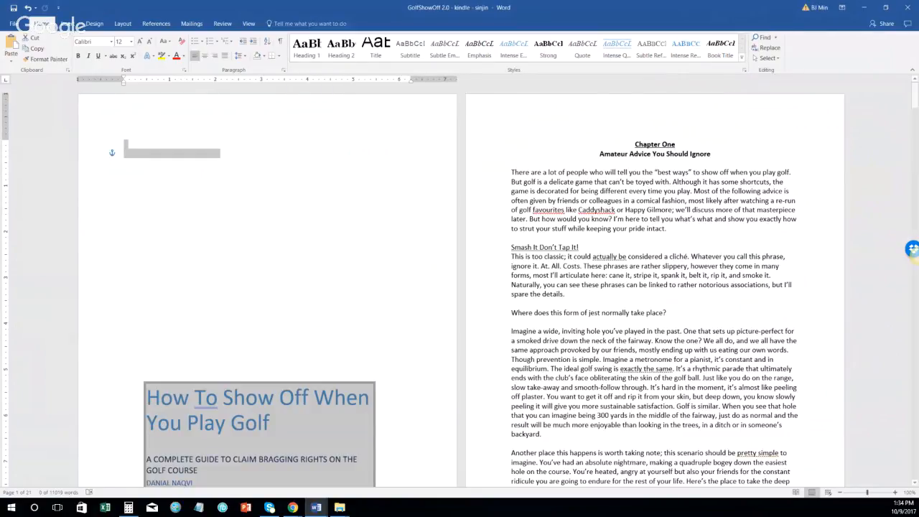
pyautogui.moveTo(917, 133); pyautogui.dragTo(487, 120)
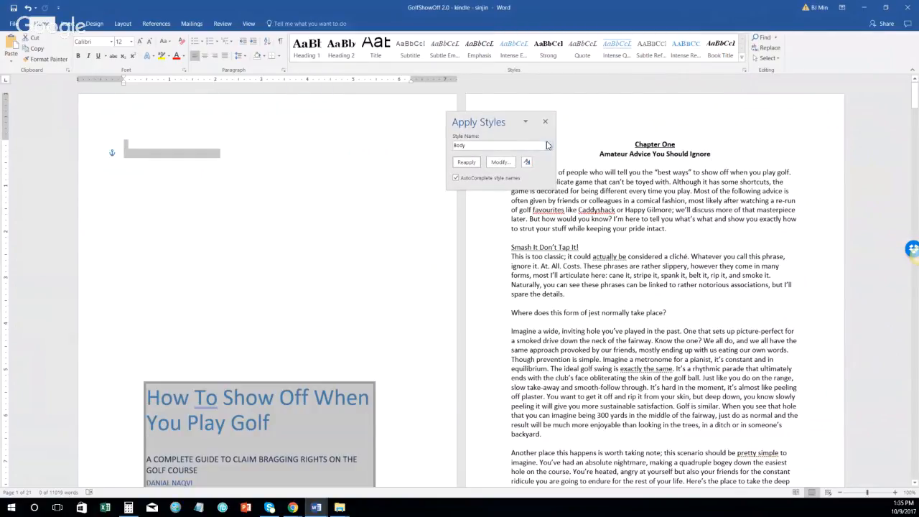
pyautogui.click(548, 146)
pyautogui.scroll(-2, 527, 167)
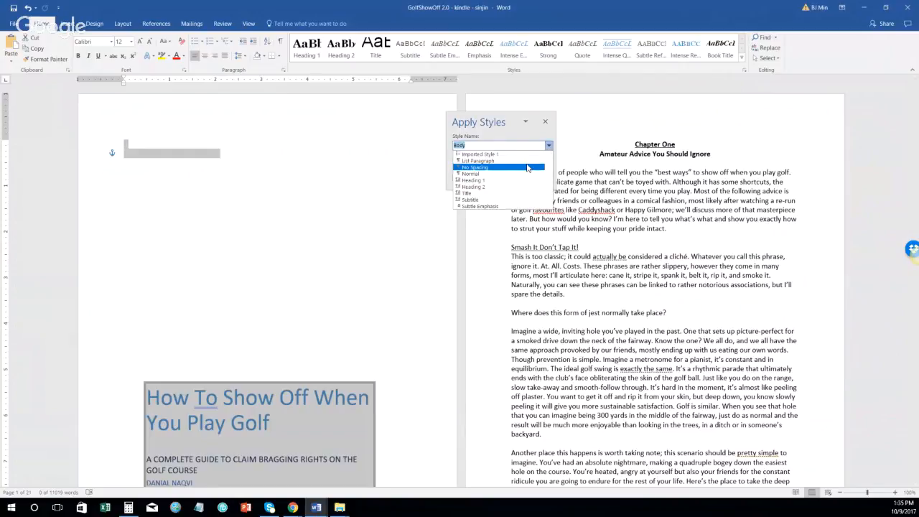
pyautogui.click(505, 176)
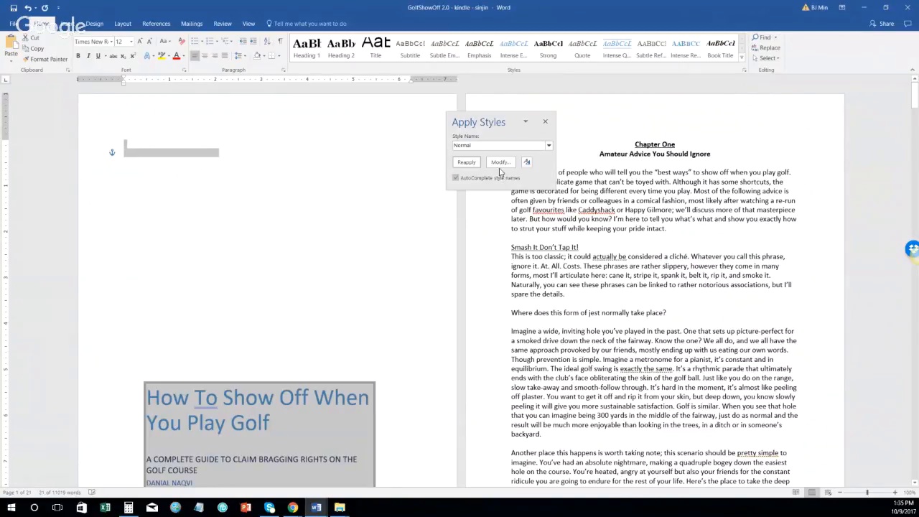
pyautogui.click(501, 164)
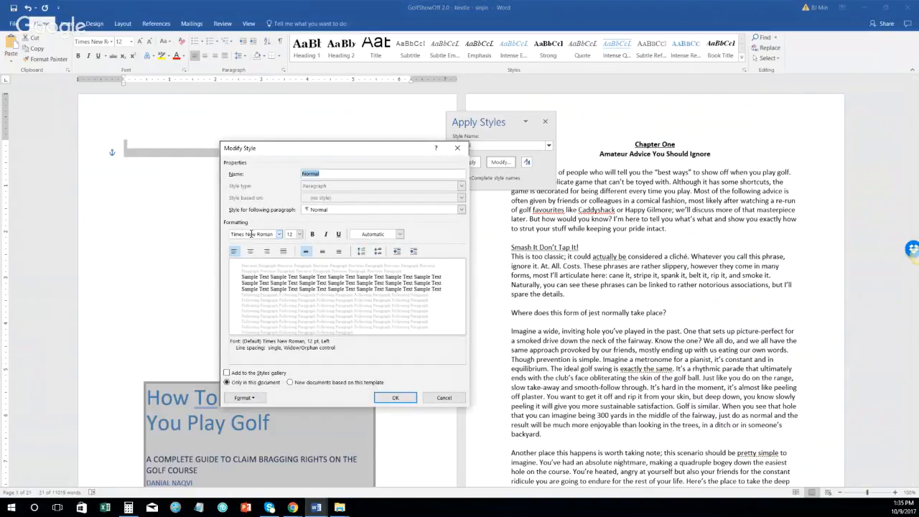
# Step: Change the Normal style's font to Georgia
pyautogui.click(252, 234)
pyautogui.write('Georgia')
pyautogui.click(301, 236)
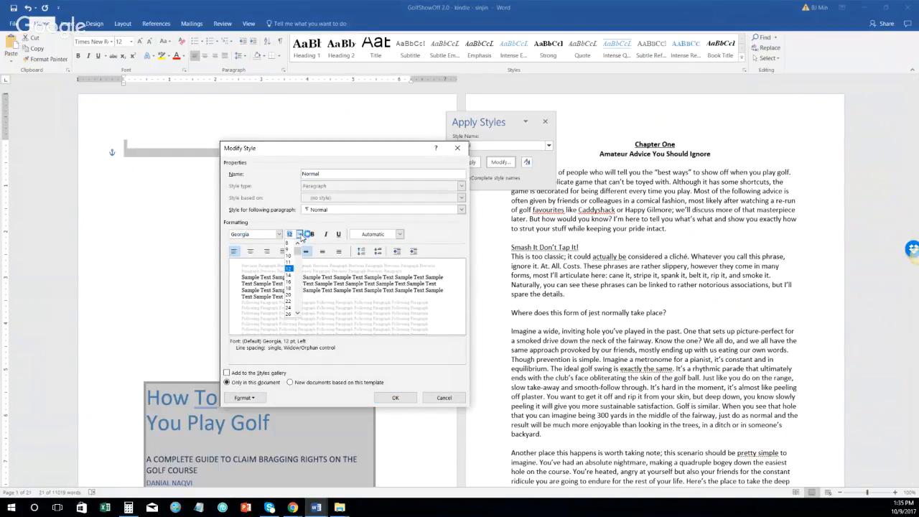
pyautogui.click(356, 235)
pyautogui.click(359, 245)
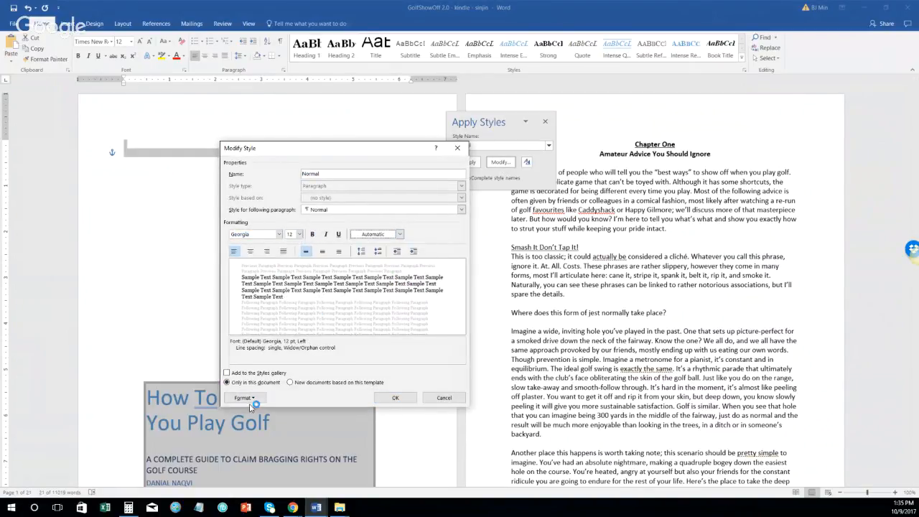
# Step: Set the Normal style's paragraph spacing before and after to Auto, and save the style
pyautogui.click(243, 397)
pyautogui.click(262, 311)
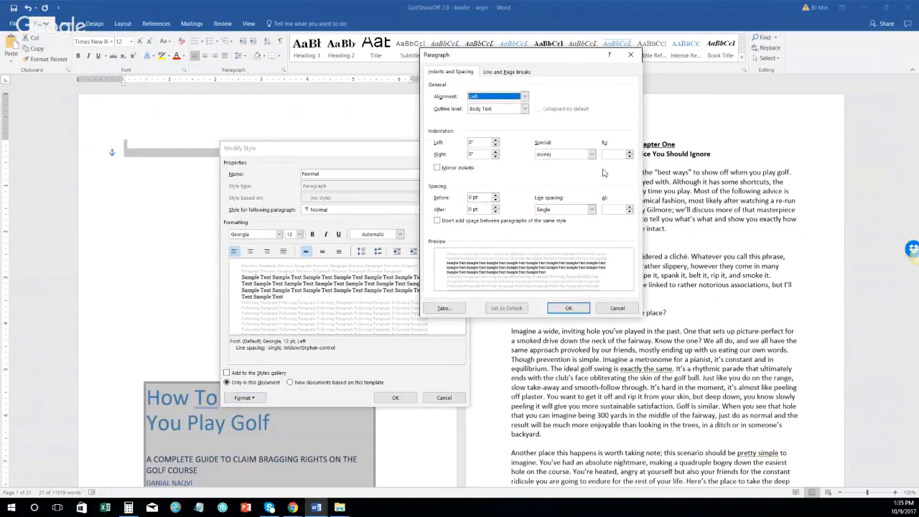
pyautogui.click(495, 200)
pyautogui.click(496, 213)
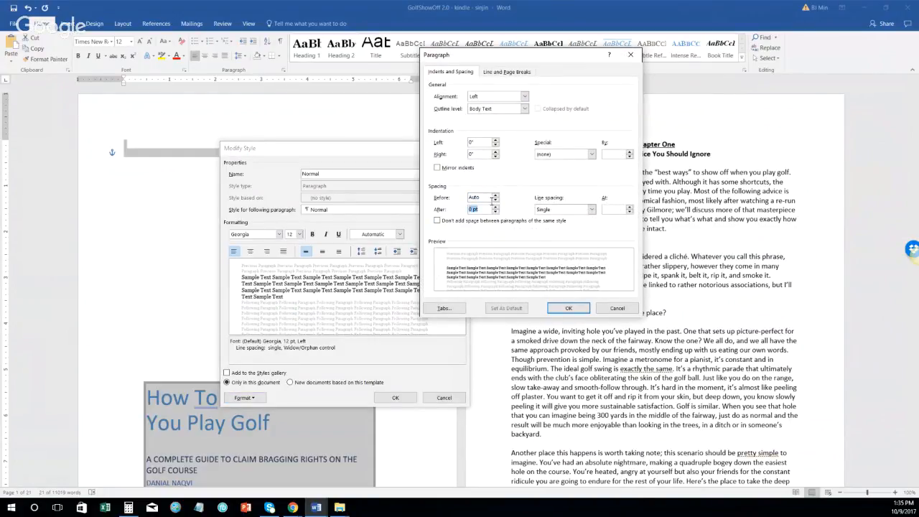
pyautogui.click(495, 213)
pyautogui.click(568, 308)
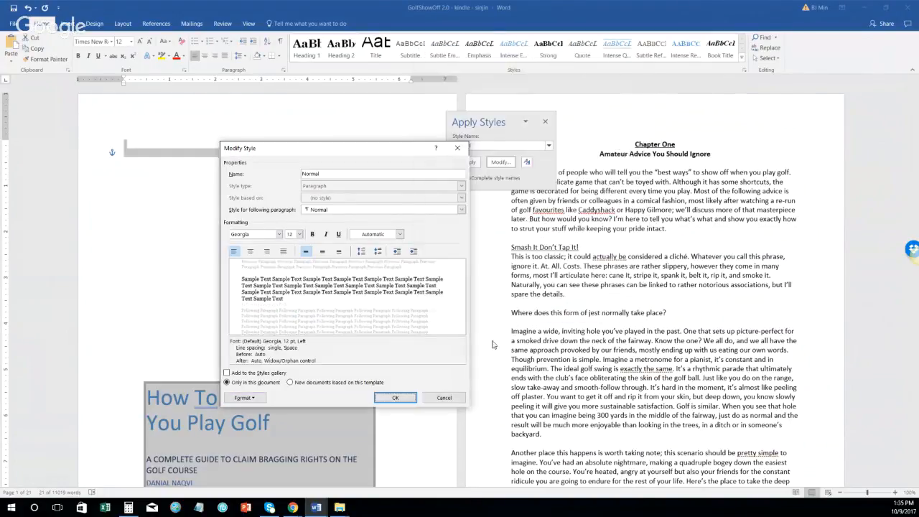
pyautogui.click(396, 397)
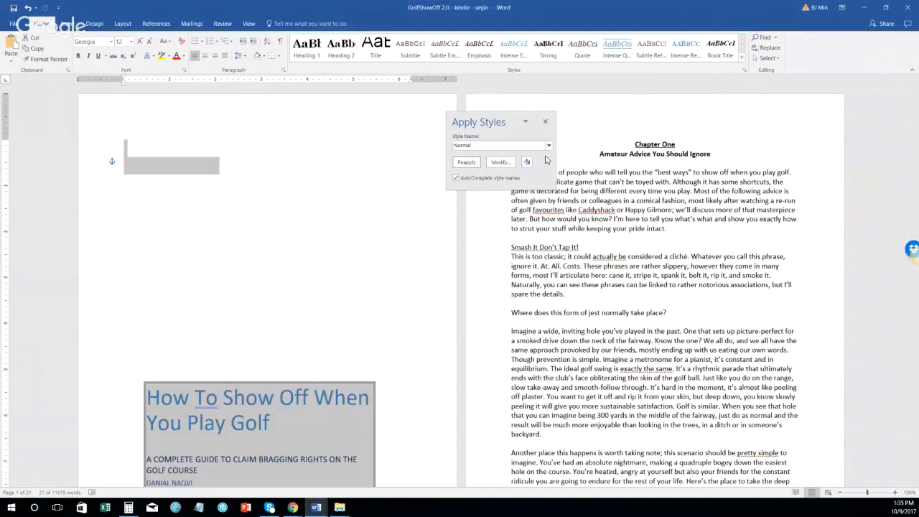
# Step: Browse the Apply Styles style-name list for the heading styles
pyautogui.click(548, 146)
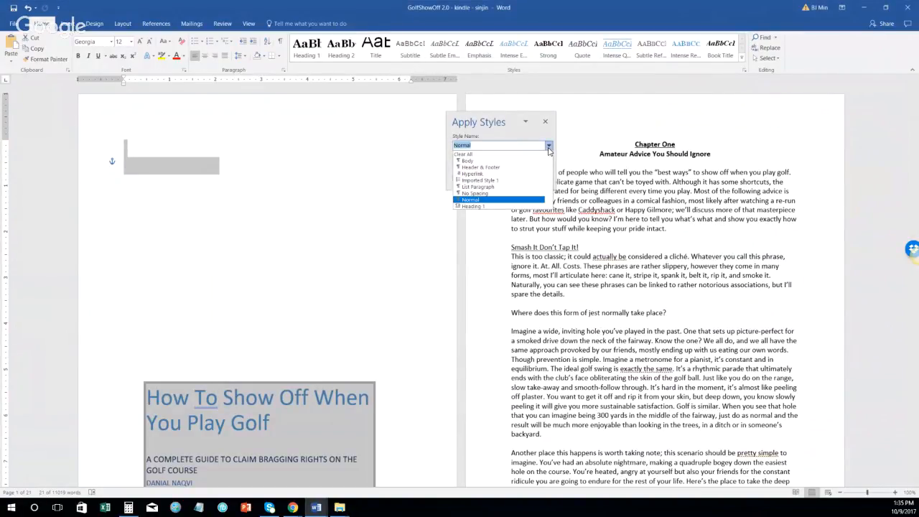
pyautogui.scroll(-5, 517, 172)
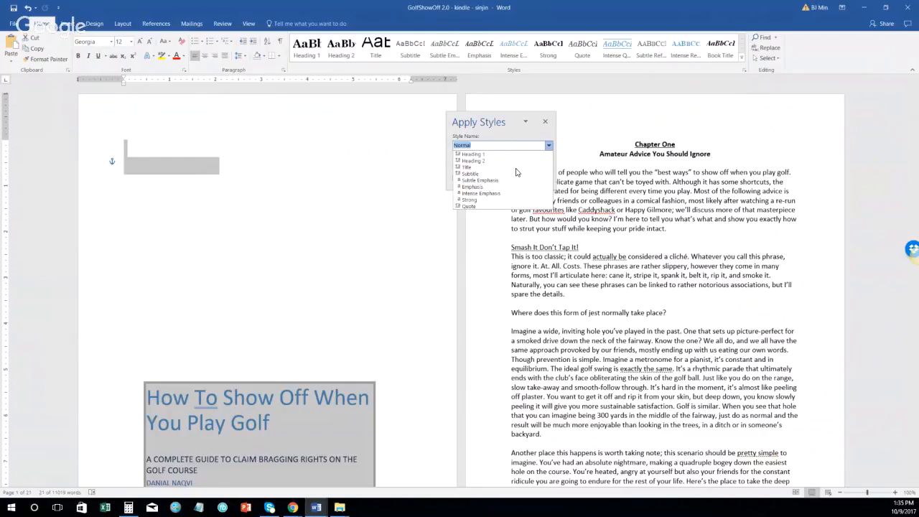
pyautogui.scroll(-10, 516, 173)
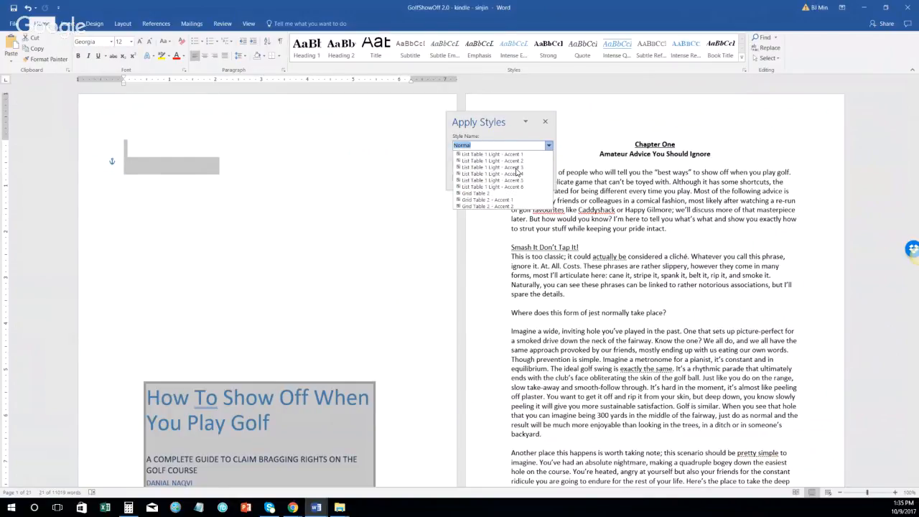
pyautogui.scroll(-15, 515, 172)
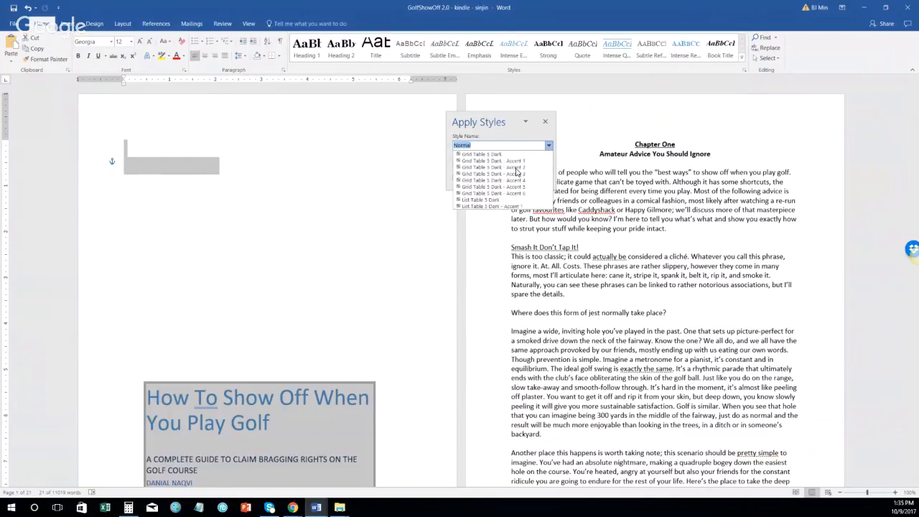
pyautogui.scroll(-3, 515, 172)
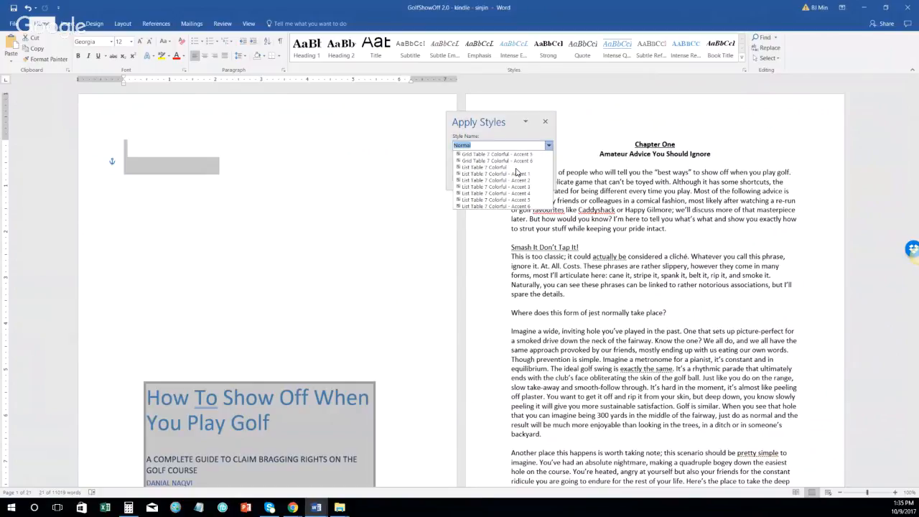
pyautogui.scroll(15, 515, 172)
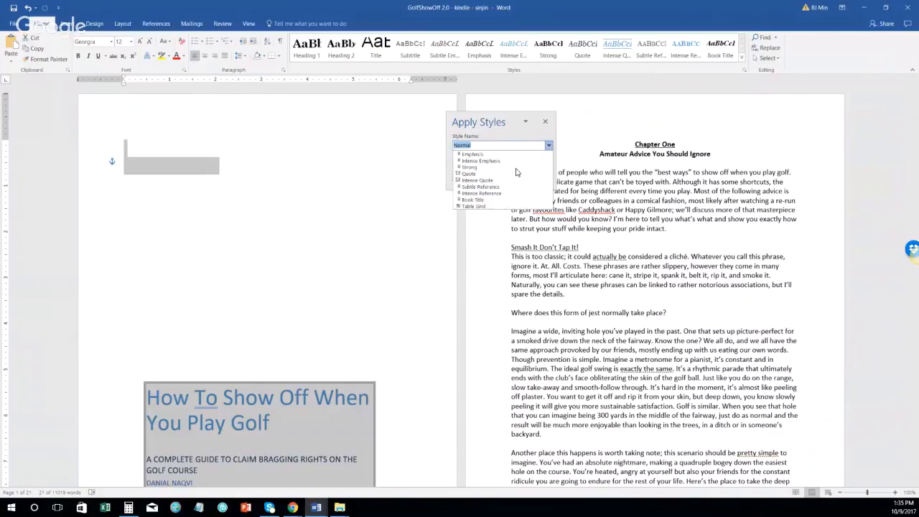
pyautogui.scroll(5, 515, 172)
pyautogui.press('Down')
pyautogui.press('Down')
pyautogui.press('Down')
pyautogui.press('Down')
pyautogui.press('Down')
pyautogui.press('Down')
pyautogui.press('Down')
pyautogui.press('Down')
pyautogui.press('Down')
pyautogui.press('Down')
pyautogui.press('Down')
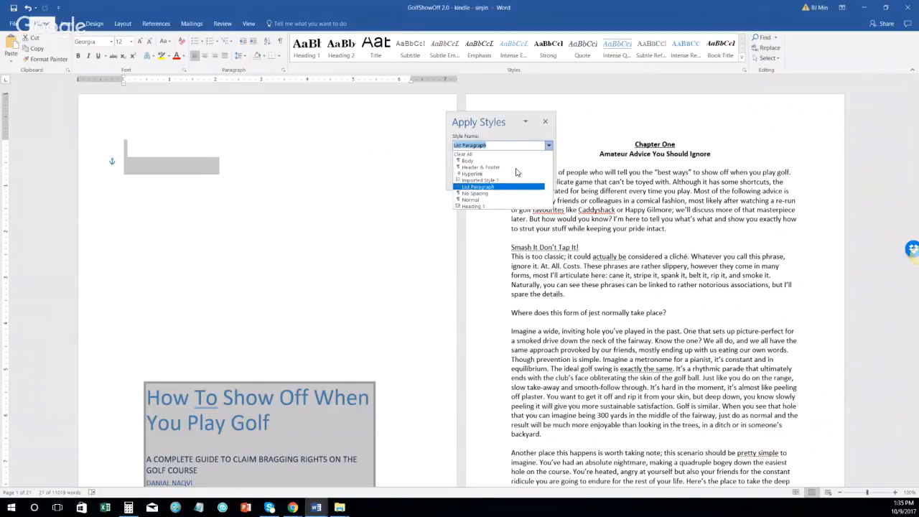
pyautogui.press('Down')
pyautogui.press('Down')
pyautogui.press('Down')
pyautogui.press('Down')
pyautogui.press('Down')
pyautogui.press('Down')
pyautogui.press('Down')
pyautogui.press('Down')
pyautogui.press('Down')
pyautogui.press('Down')
pyautogui.press('Down')
pyautogui.press('Down')
pyautogui.press('Down')
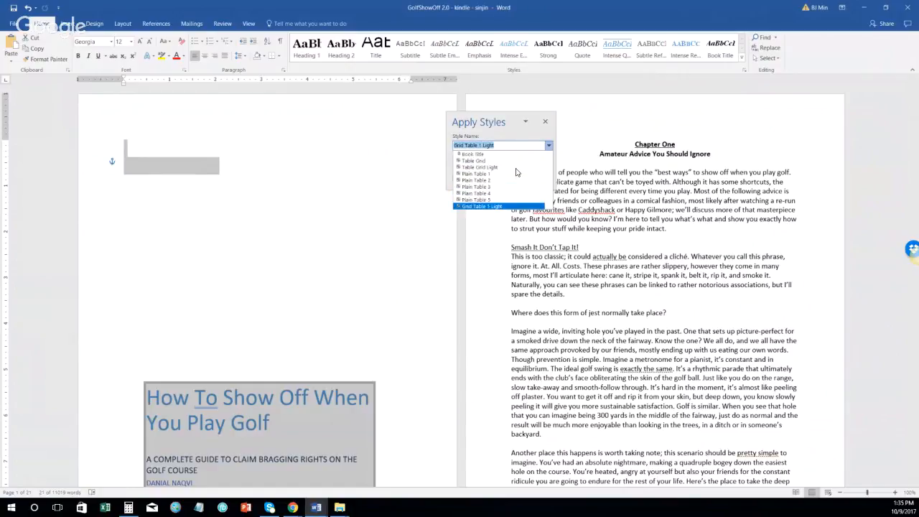
pyautogui.press('Down')
pyautogui.press('Down')
pyautogui.press('Down')
pyautogui.press('Down')
pyautogui.press('Down')
pyautogui.press('Down')
pyautogui.press('Down')
pyautogui.press('Down')
pyautogui.press('Down')
pyautogui.press('Down')
pyautogui.press('Down')
pyautogui.press('Down')
pyautogui.press('Down')
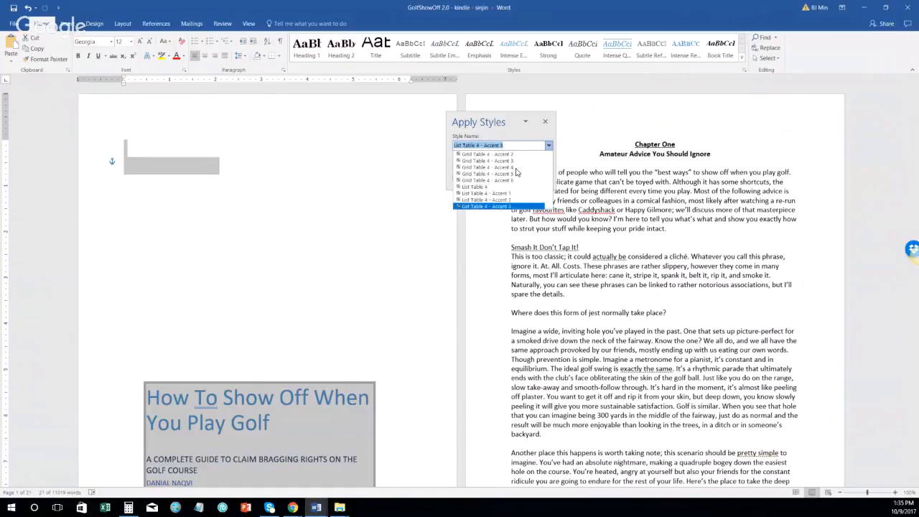
pyautogui.press('Down')
pyautogui.press('Down')
pyautogui.press('Down')
pyautogui.press('Down')
pyautogui.press('Down')
pyautogui.press('Down')
pyautogui.press('Down')
pyautogui.press('Down')
pyautogui.press('Down')
pyautogui.press('Down')
pyautogui.press('Down')
pyautogui.press('Down')
pyautogui.press('Down')
pyautogui.press('Down')
pyautogui.press('Down')
pyautogui.press('Down')
pyautogui.press('Down')
pyautogui.press('Down')
pyautogui.press('Down')
pyautogui.press('Down')
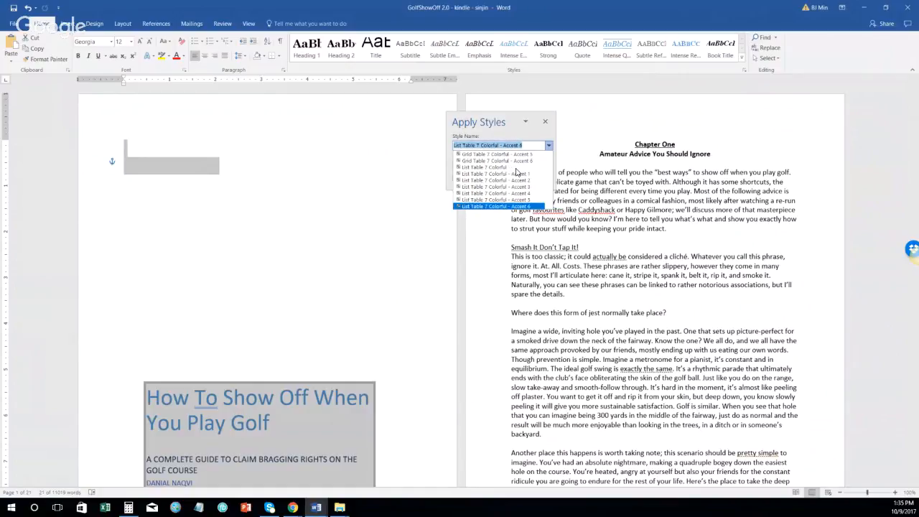
pyautogui.scroll(10, 534, 155)
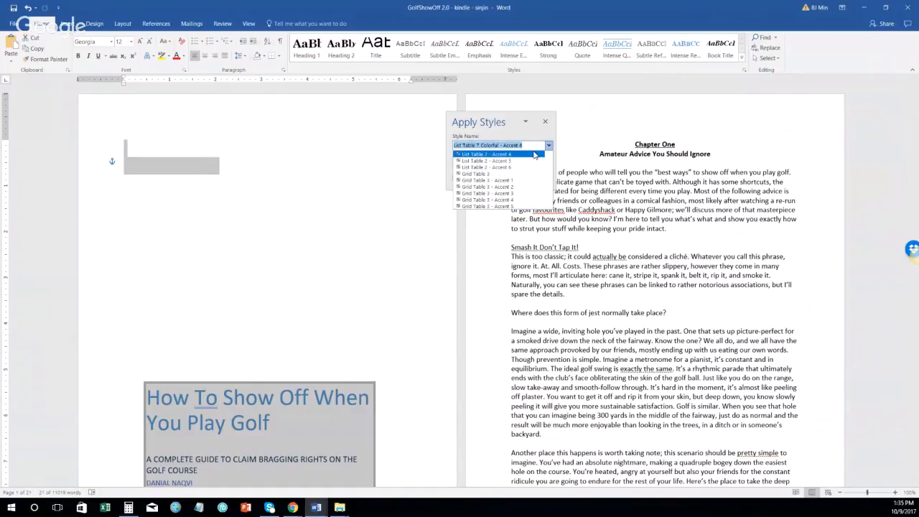
# Step: Choose Heading 3 by name and open its Modify Style settings
pyautogui.write('Hade')
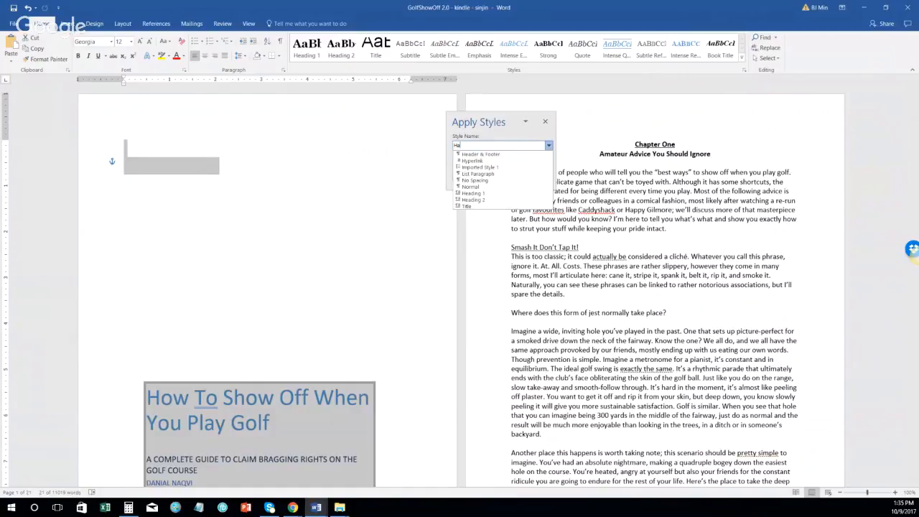
pyautogui.press('BackSpace')
pyautogui.write('eading 3')
pyautogui.press('Return')
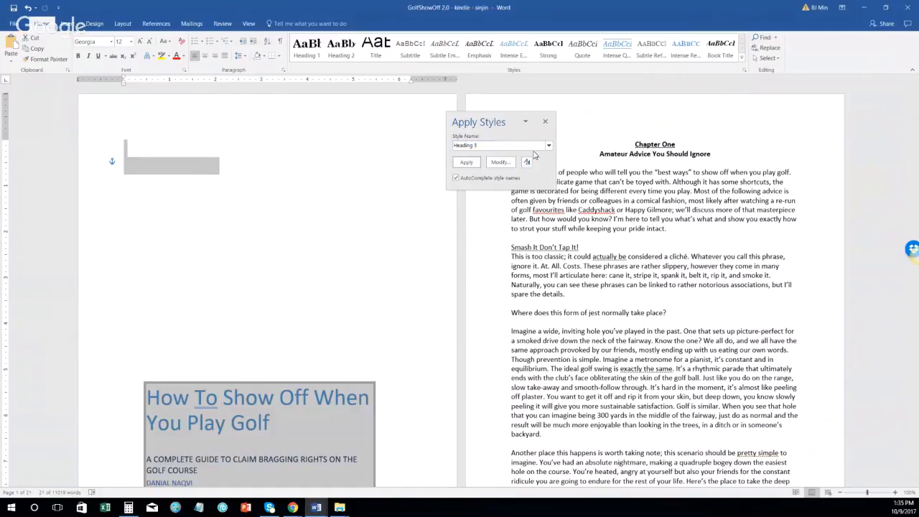
pyautogui.click(499, 161)
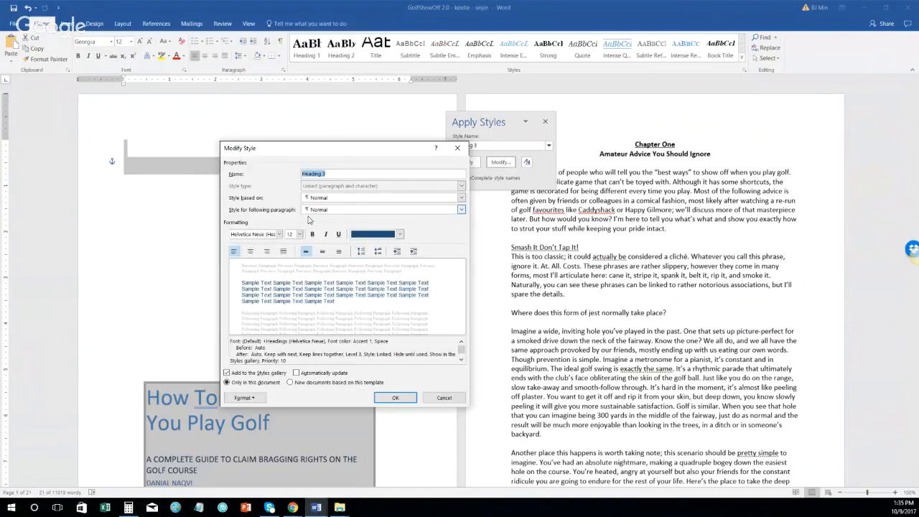
# Step: Make Heading 3 Georgia 14 pt, bold, italic and underlined, in Automatic colour
pyautogui.click(266, 235)
pyautogui.write('Georgia')
pyautogui.click(290, 235)
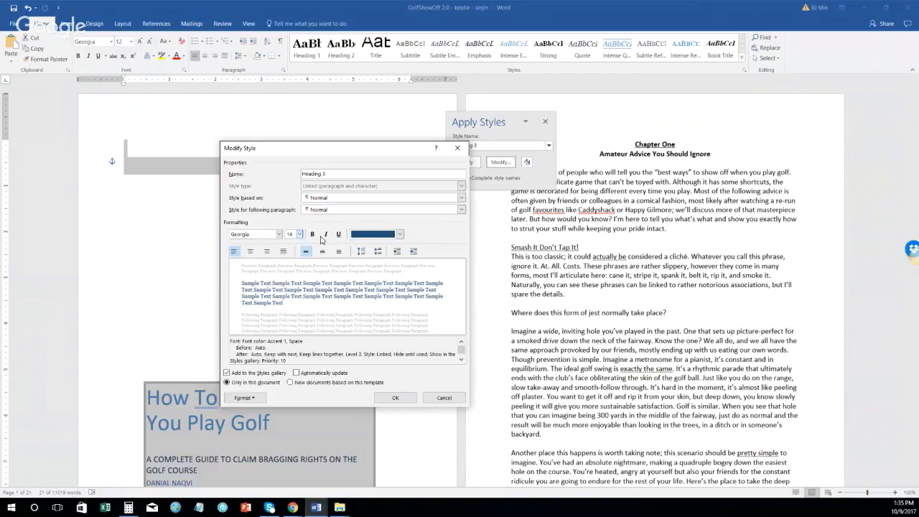
pyautogui.click(316, 235)
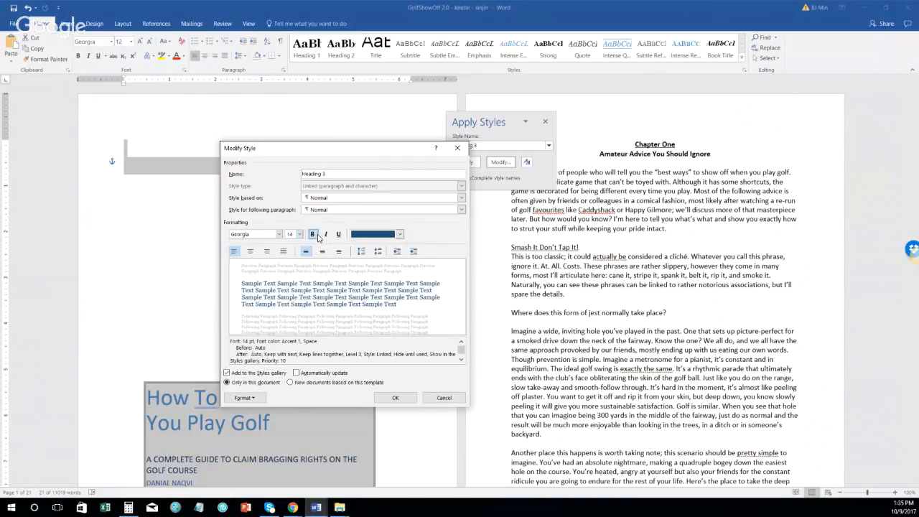
pyautogui.click(326, 235)
pyautogui.click(338, 234)
pyautogui.click(399, 234)
pyautogui.click(380, 242)
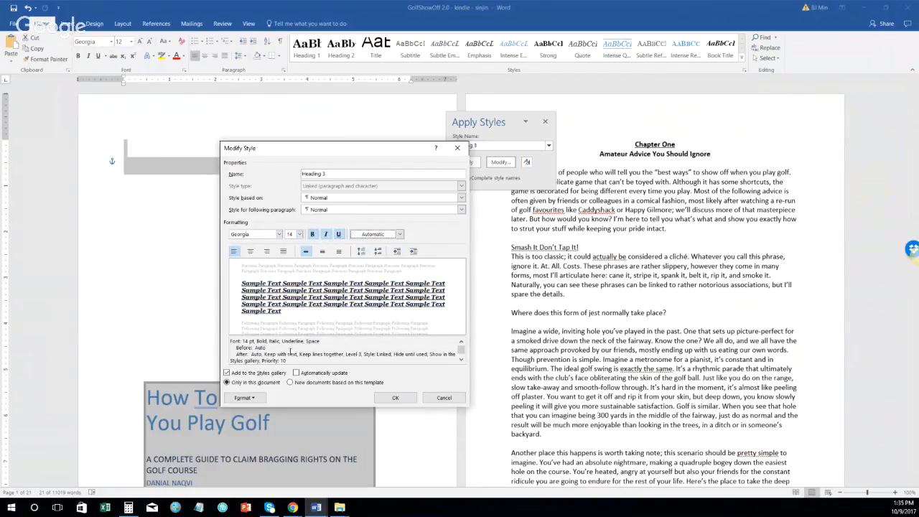
# Step: Confirm Heading 3's paragraph settings and save the modified style
pyautogui.click(244, 397)
pyautogui.click(248, 307)
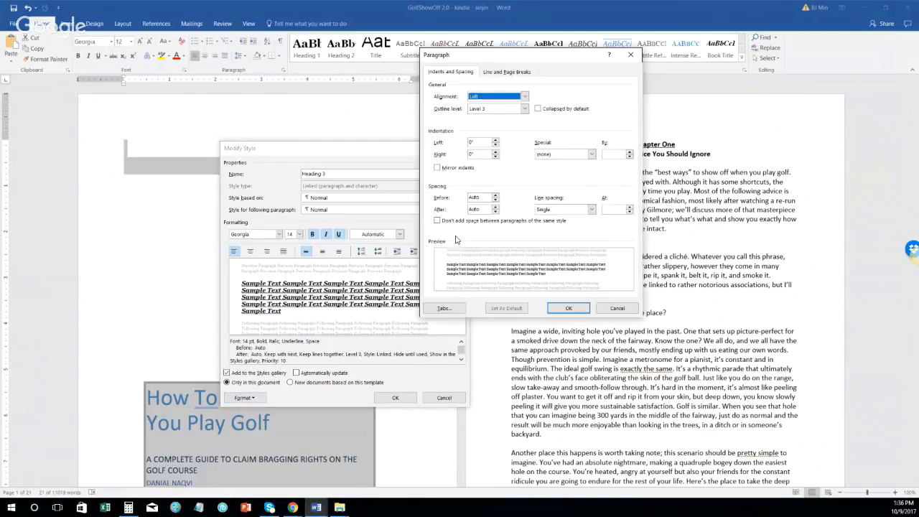
pyautogui.click(569, 308)
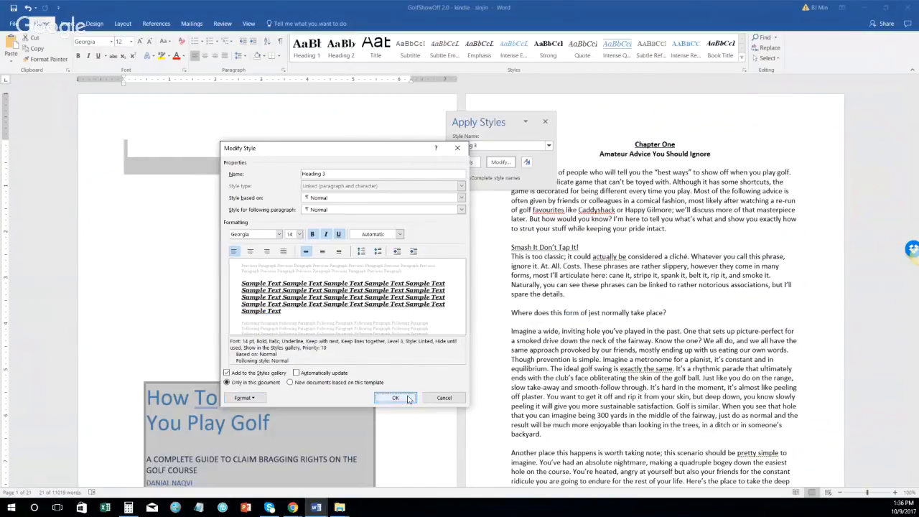
pyautogui.click(395, 398)
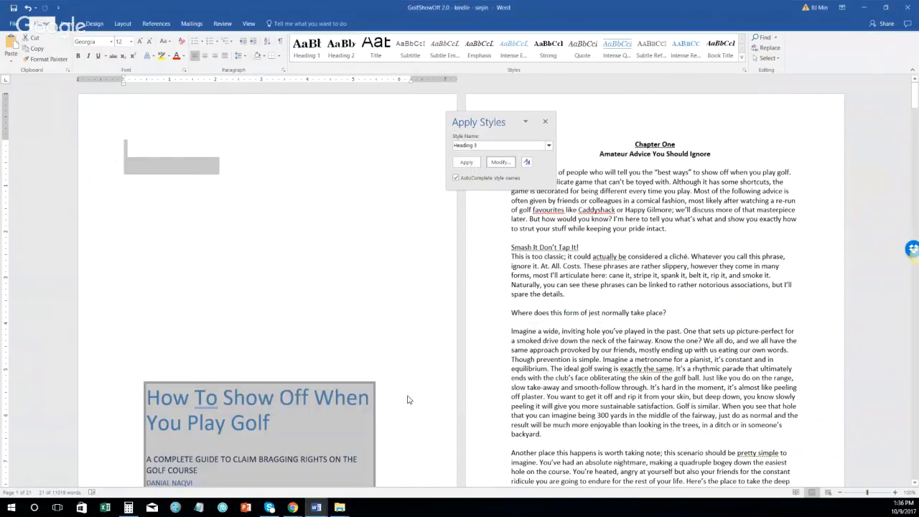
# Step: Close the styles panel, scroll through the 21-page Georgia manuscript, and return to its start
pyautogui.click(546, 123)
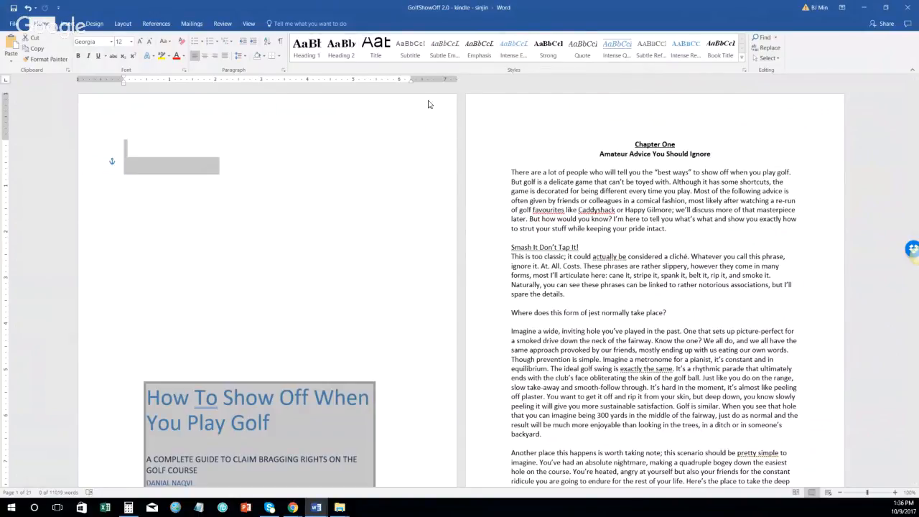
pyautogui.click(324, 168)
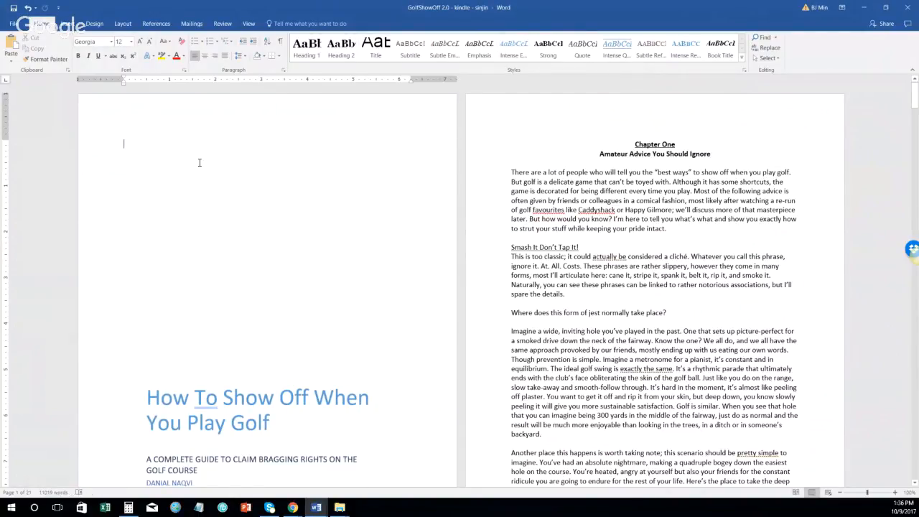
pyautogui.scroll(-3, 200, 162)
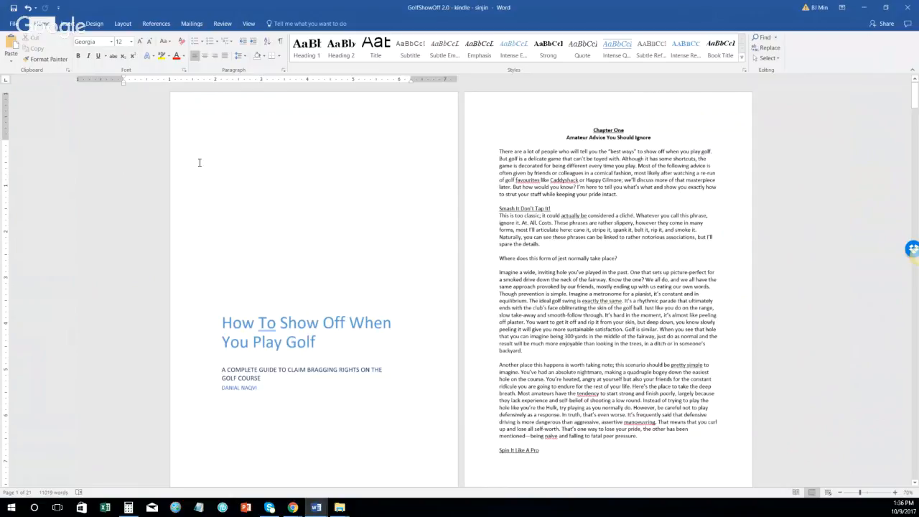
pyautogui.keyDown('ctrl'); pyautogui.scroll(-2, 200, 162); pyautogui.keyUp('ctrl')
pyautogui.keyDown('ctrl'); pyautogui.scroll(-2, 188, 136); pyautogui.keyUp('ctrl')
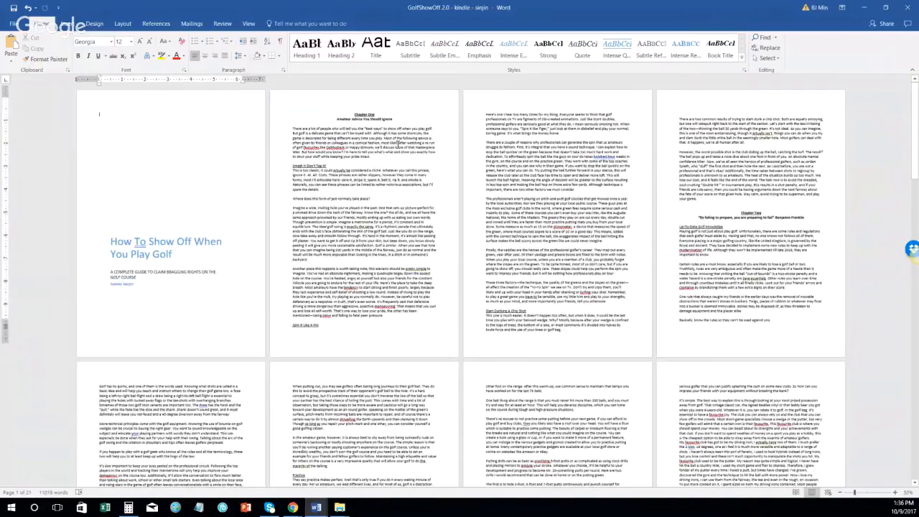
pyautogui.scroll(-10, 397, 143)
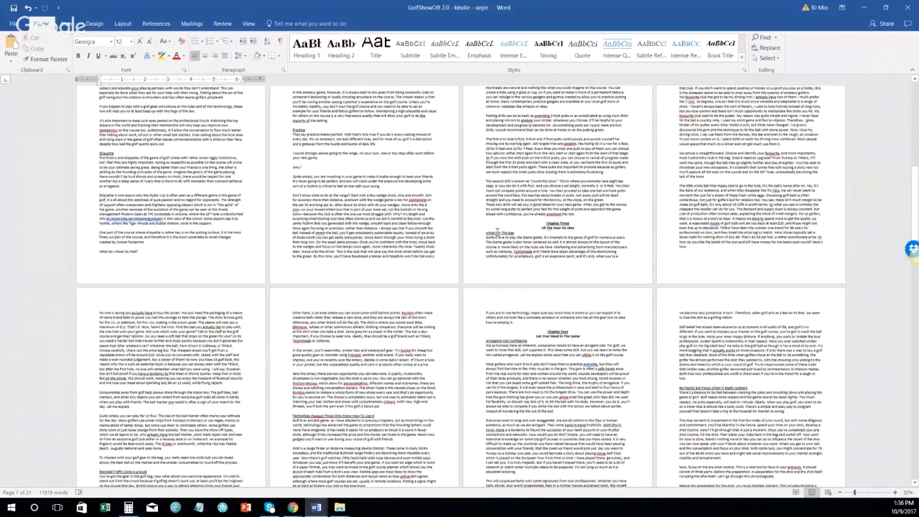
pyautogui.scroll(-5, 497, 231)
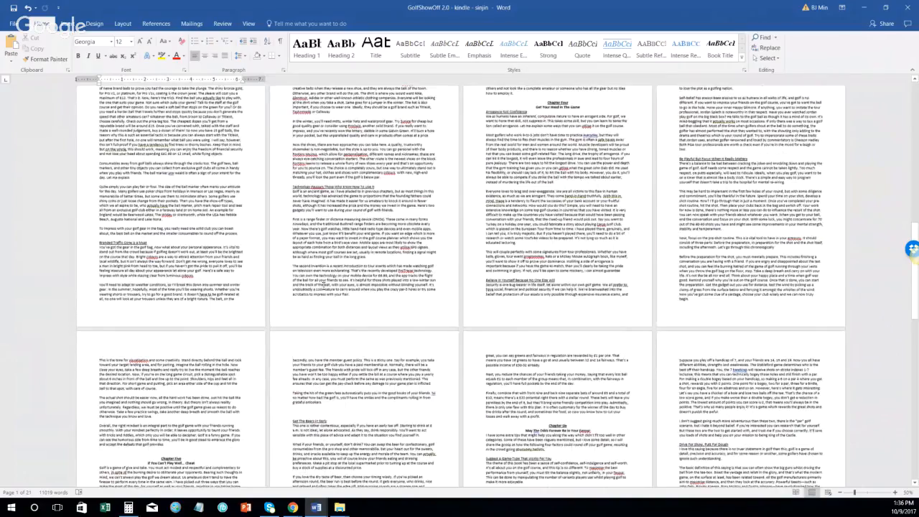
pyautogui.hotkey('ctrl', 'Home')
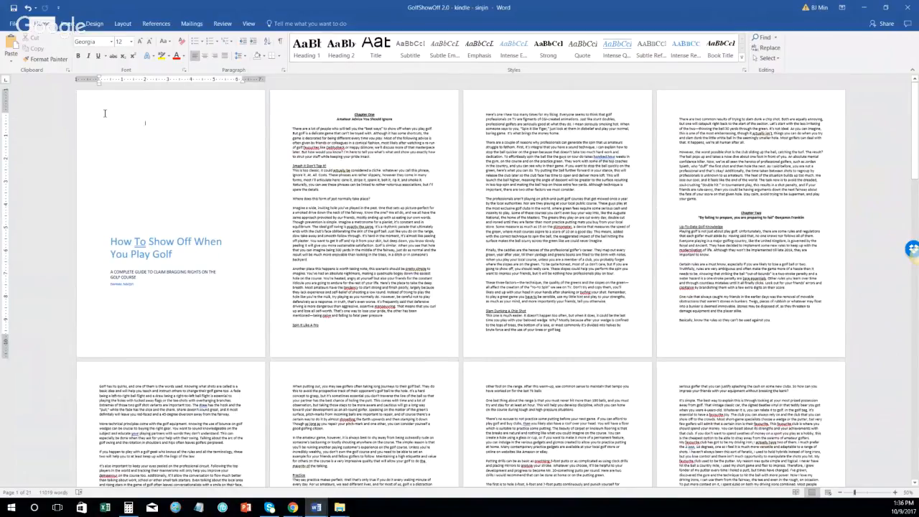
pyautogui.scroll(3, 202, 231)
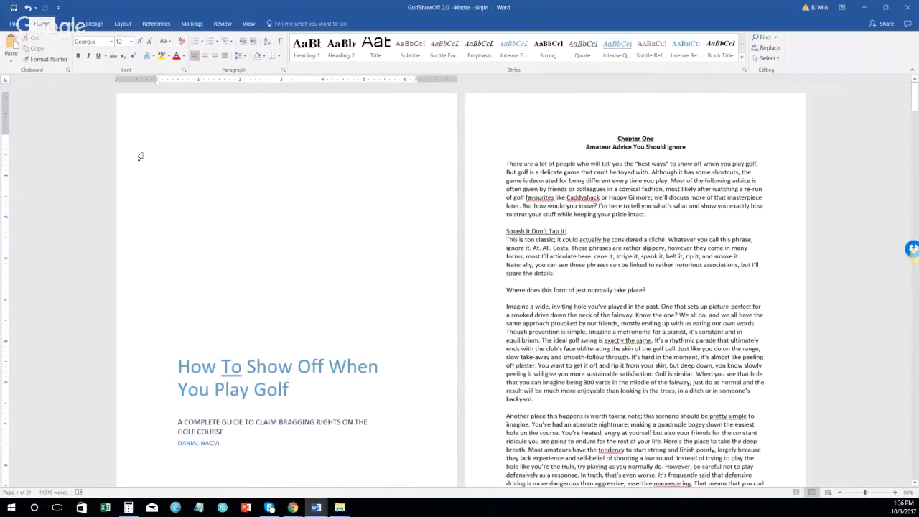
pyautogui.click(140, 156)
pyautogui.rightClick(148, 154)
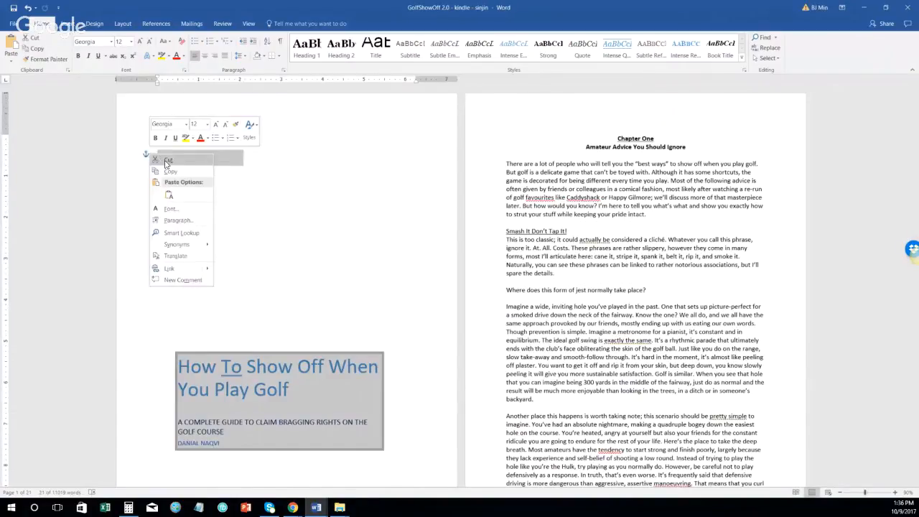
pyautogui.click(166, 161)
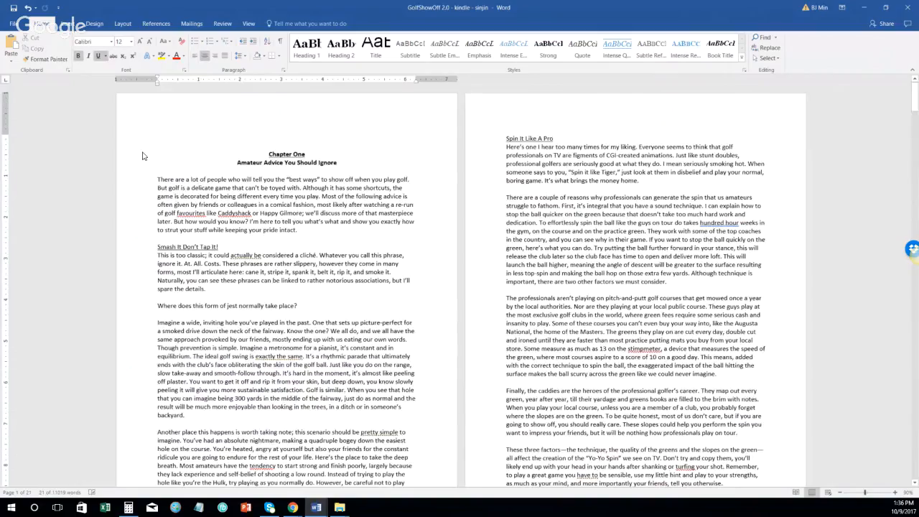
pyautogui.hotkey('ctrl', 'z')
pyautogui.scroll(1, 341, 274)
pyautogui.click(281, 271)
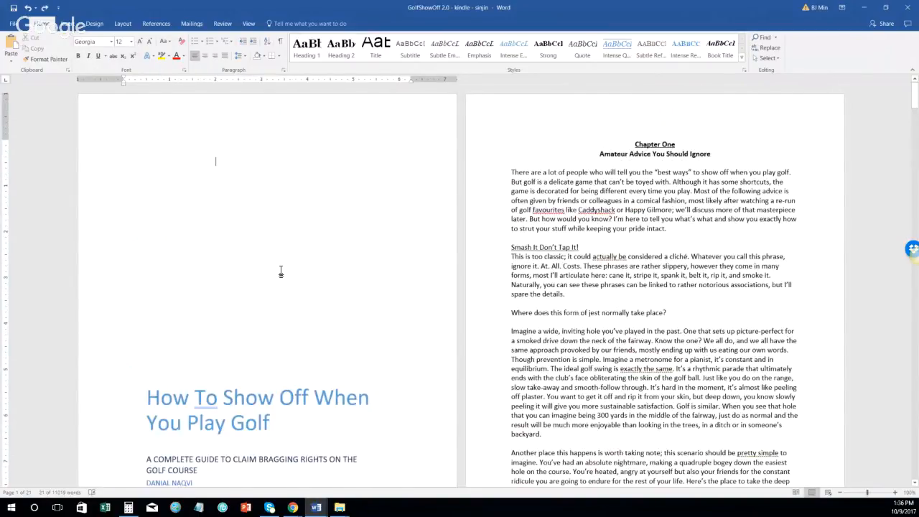
pyautogui.scroll(-8, 280, 271)
pyautogui.scroll(7, 279, 297)
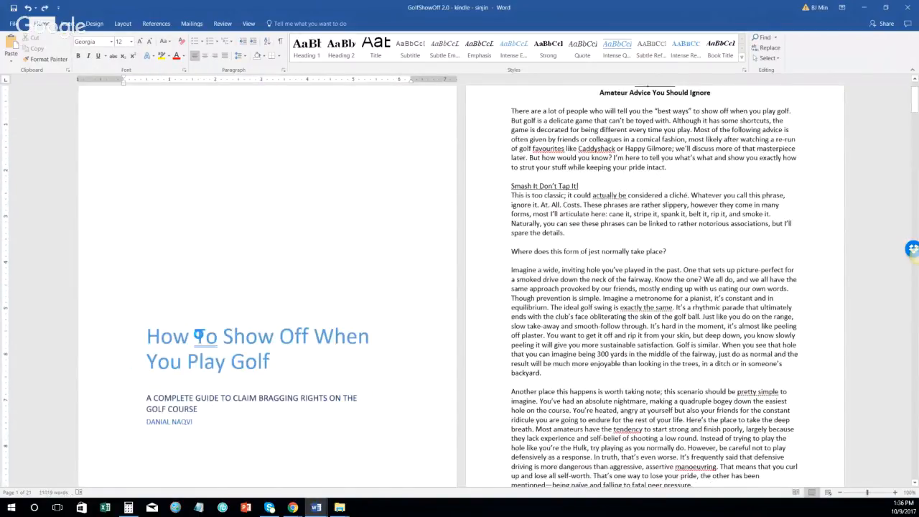
pyautogui.click(287, 329)
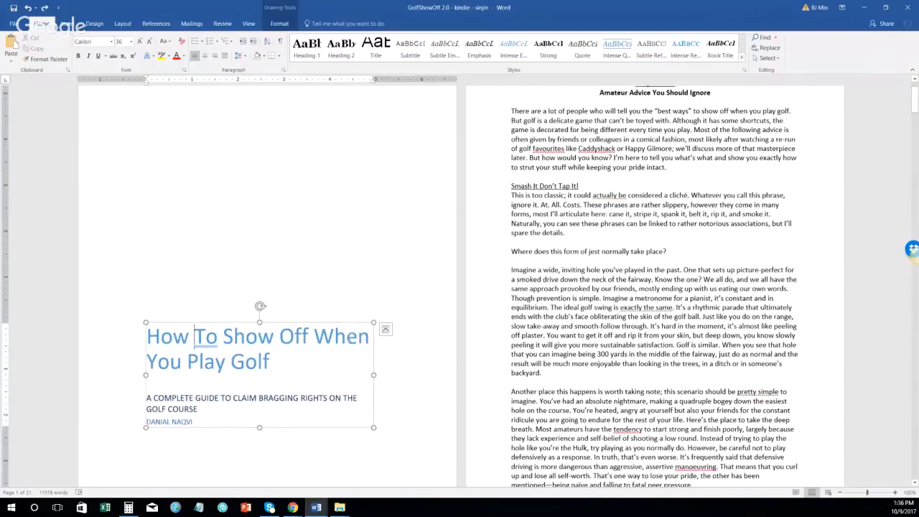
pyautogui.scroll(1, 249, 199)
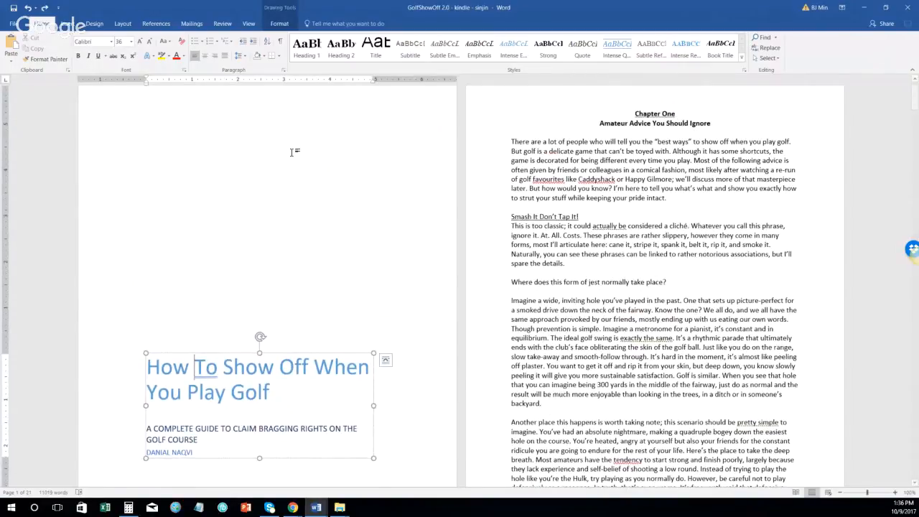
pyautogui.scroll(-1, 278, 239)
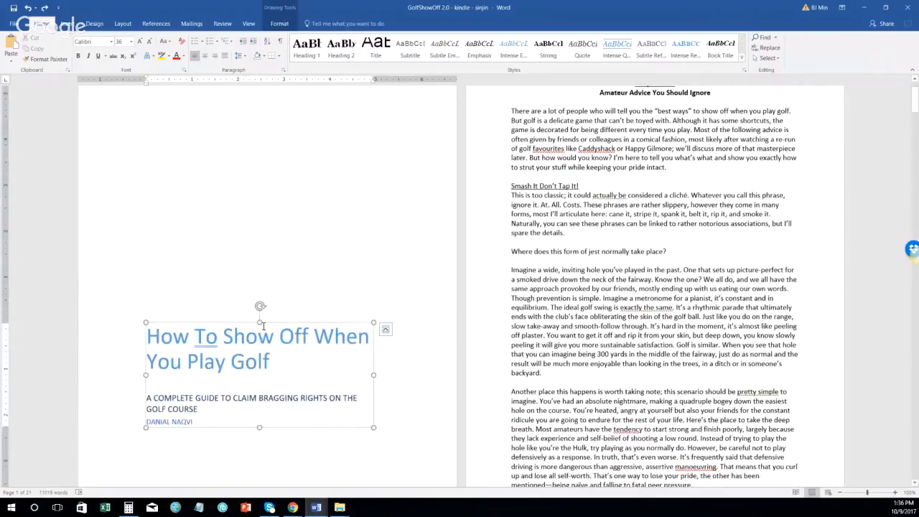
pyautogui.scroll(2, 263, 326)
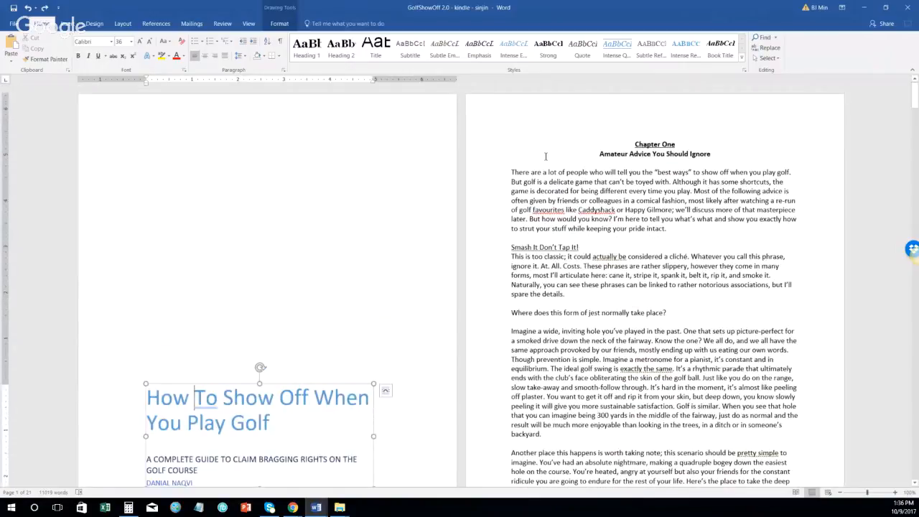
pyautogui.click(607, 144)
# Step: Insert a Next Page section break before Chapter One, leaving a blank page after the title
pyautogui.click(123, 23)
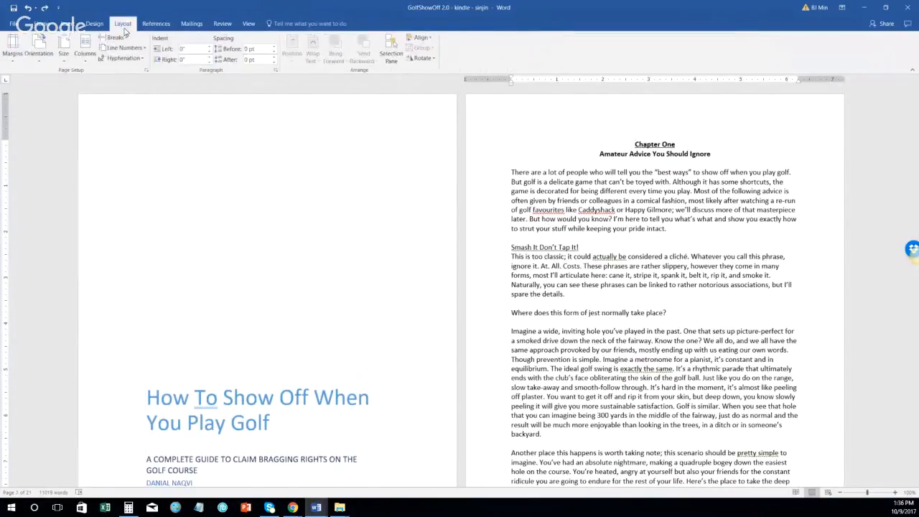
pyautogui.click(112, 38)
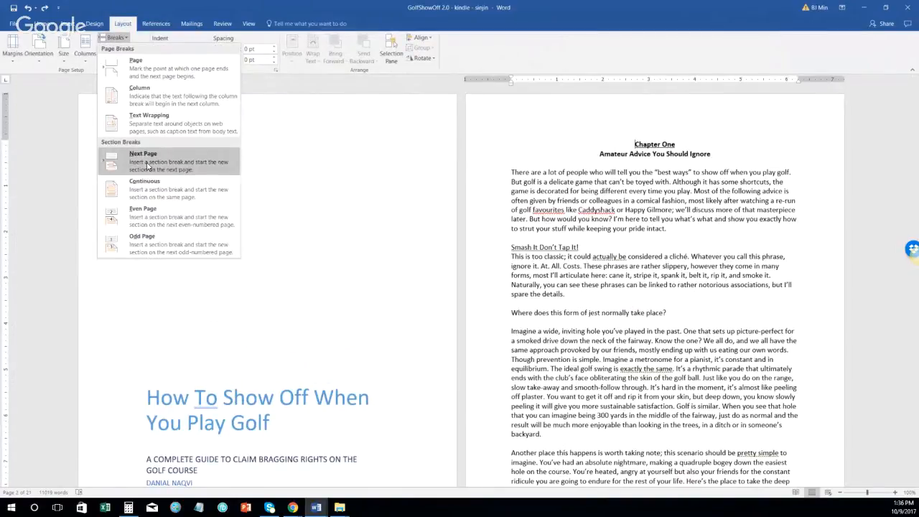
pyautogui.click(121, 26)
pyautogui.click(117, 37)
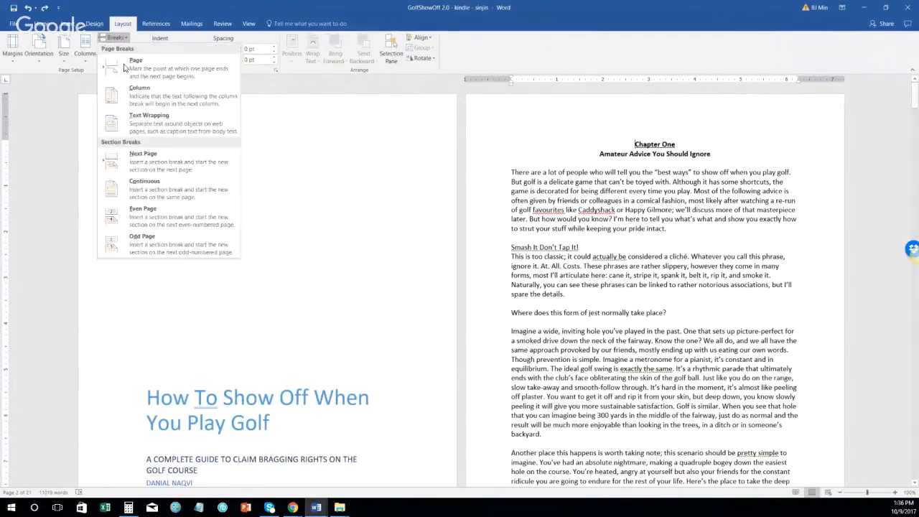
pyautogui.click(166, 164)
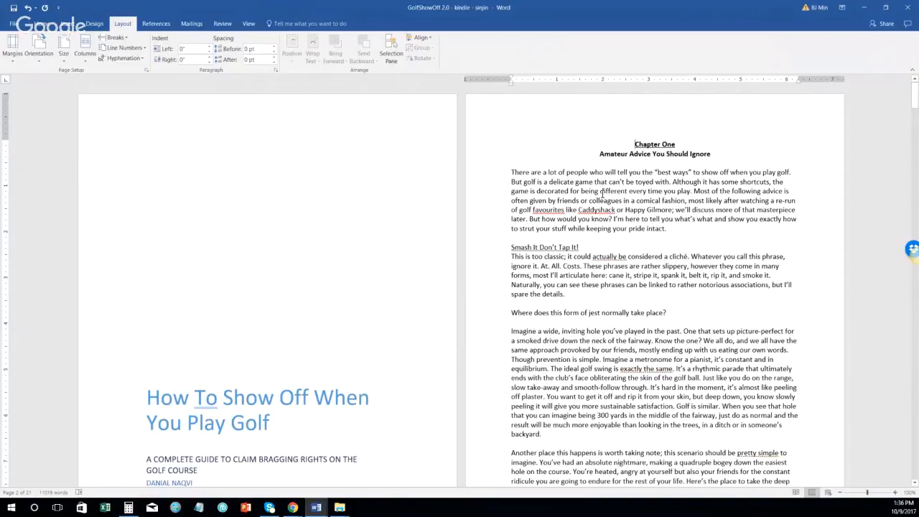
pyautogui.scroll(-5, 602, 194)
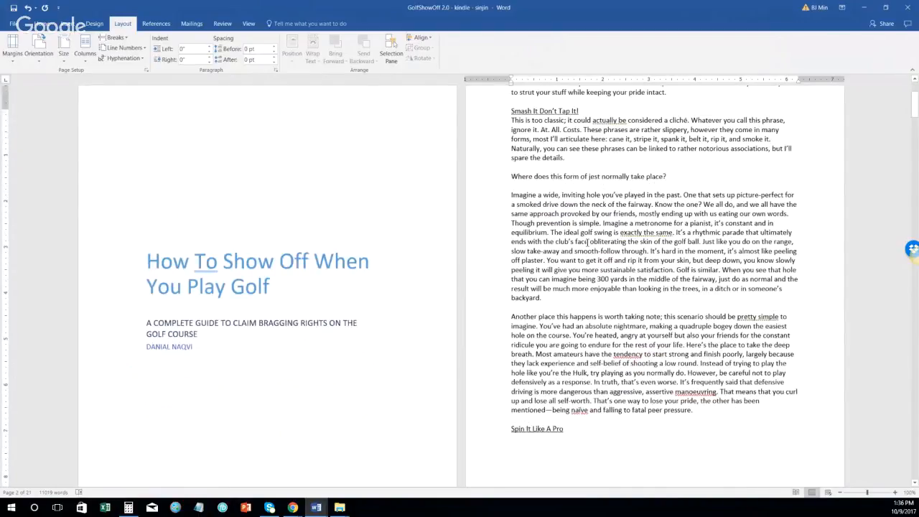
pyautogui.scroll(10, 587, 241)
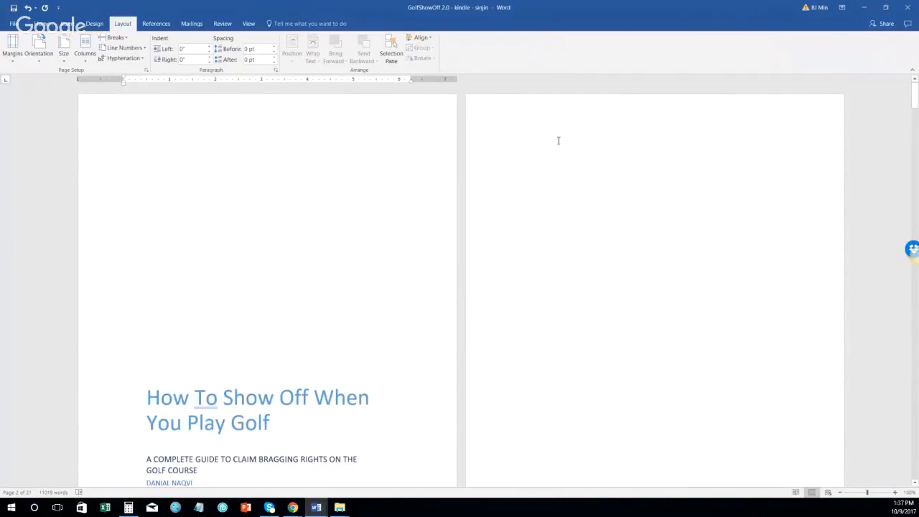
pyautogui.click(675, 148)
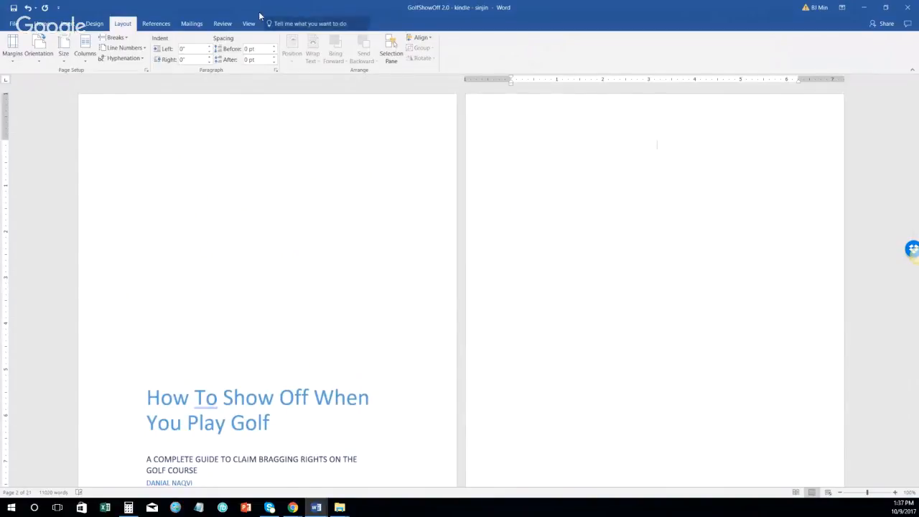
pyautogui.click(42, 23)
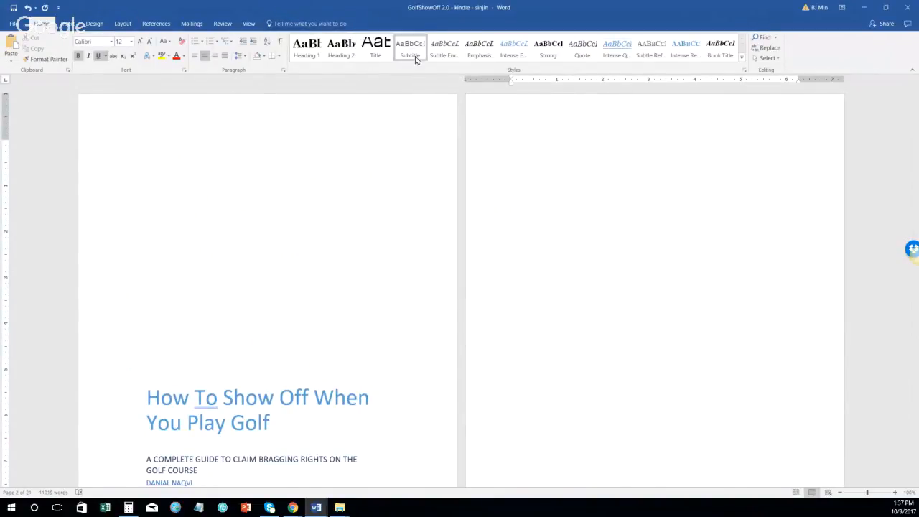
# Step: Apply the Normal style to blank page 2 through the Apply Styles panel, then close the panel
pyautogui.click(743, 58)
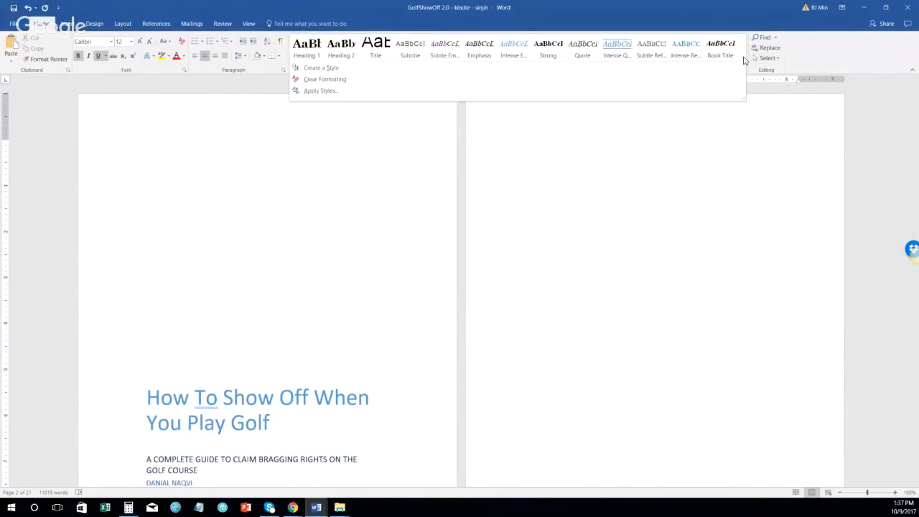
pyautogui.click(664, 91)
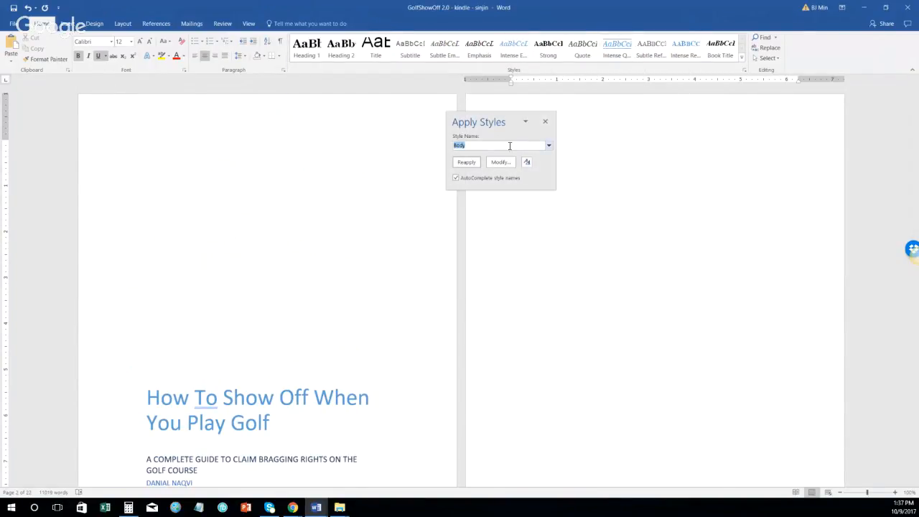
pyautogui.click(548, 145)
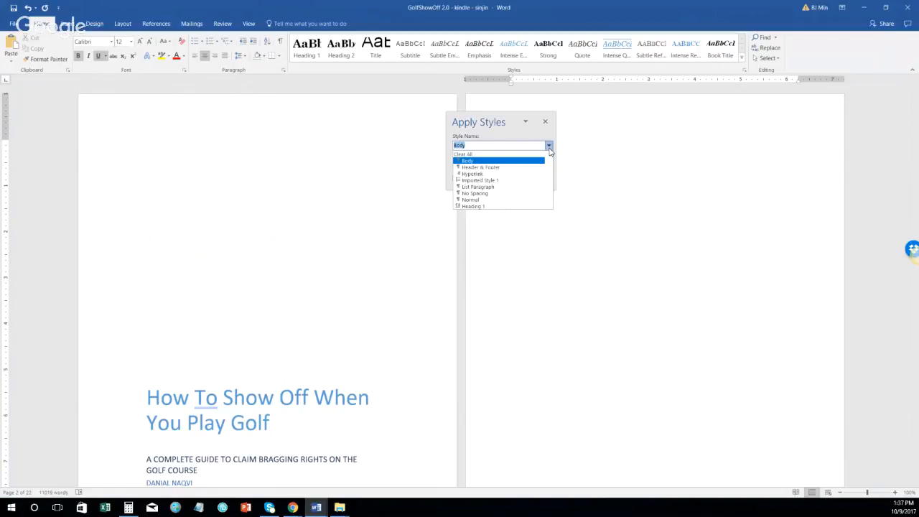
pyautogui.click(483, 200)
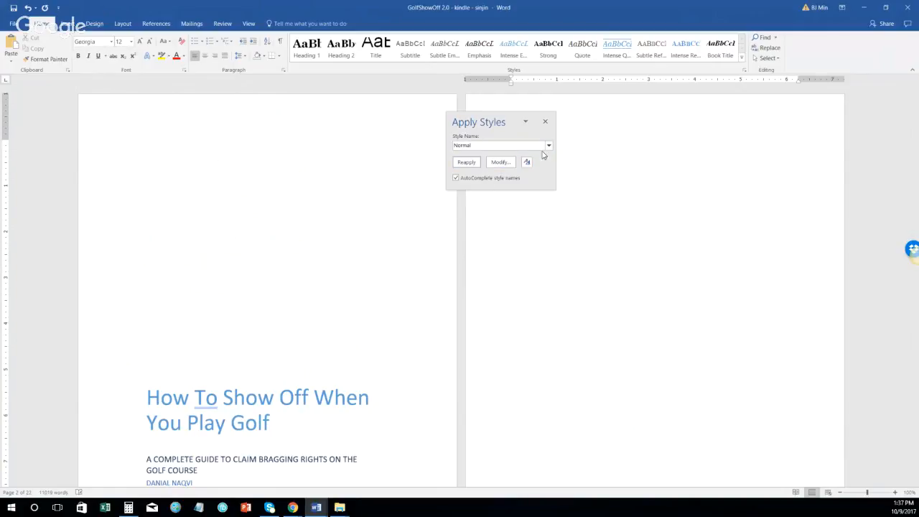
pyautogui.click(545, 121)
# Step: Type 'd' on page 2, paste the title block, then undo the paste
pyautogui.write('d')
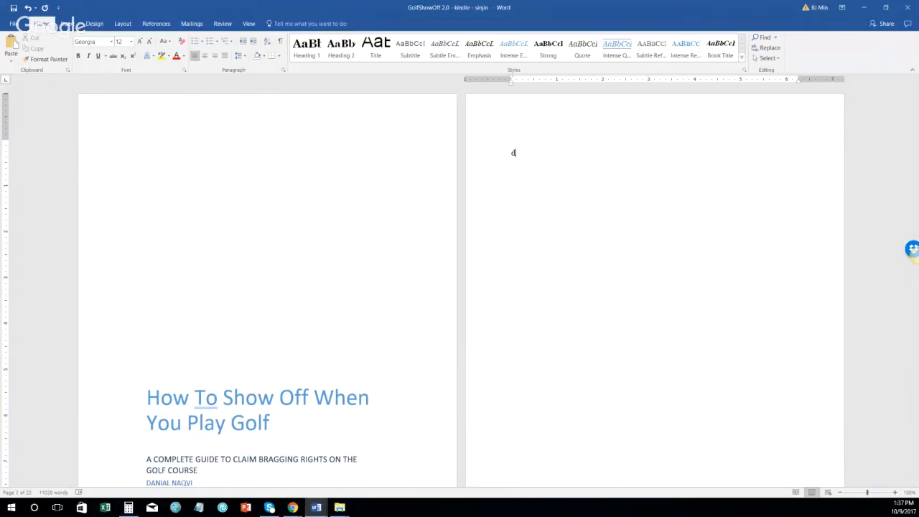
pyautogui.write('How To Show Off When You Play Golf A COMPLETE GUIDE TO CLAIM BRAGGING RIGHTS ON THE GOLF COURSE DANIAL NAQVI')
pyautogui.hotkey('ctrl', 'z')
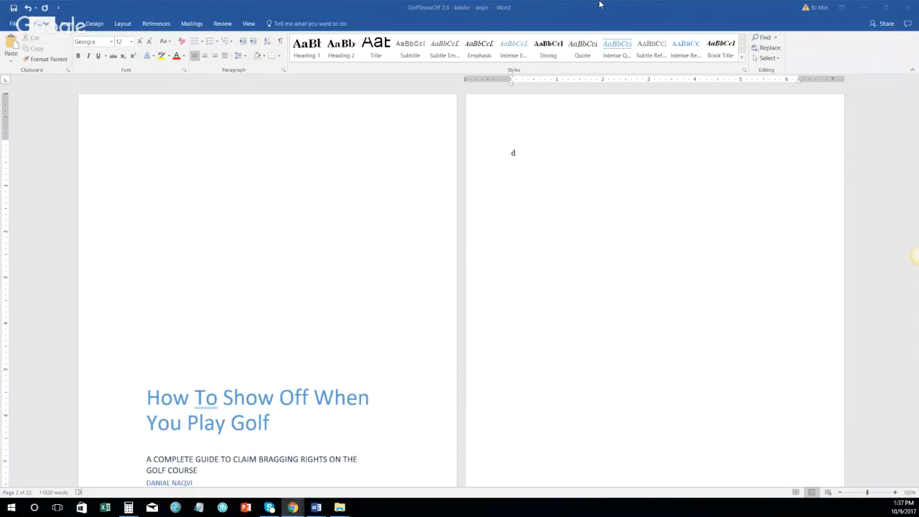
# Step: Restore the Word window and resize it to full screen height
pyautogui.click(889, 6)
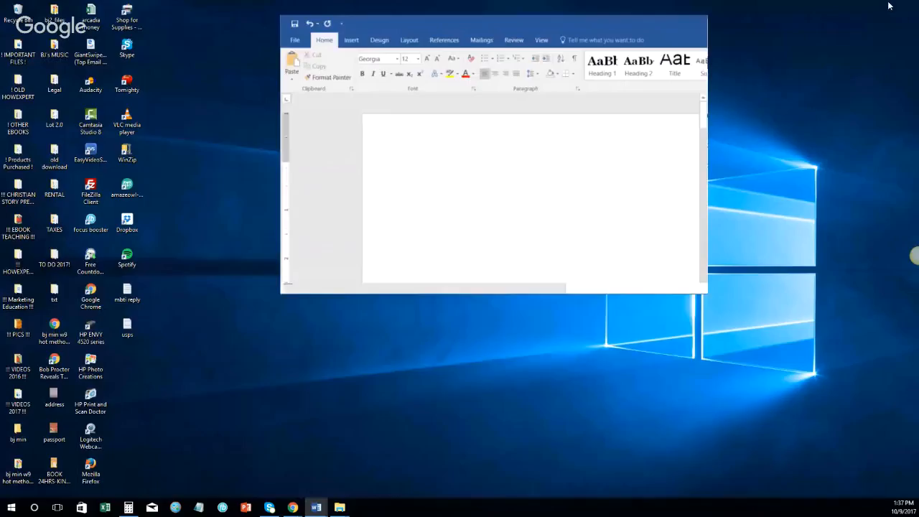
pyautogui.moveTo(491, 24); pyautogui.dragTo(276, 40)
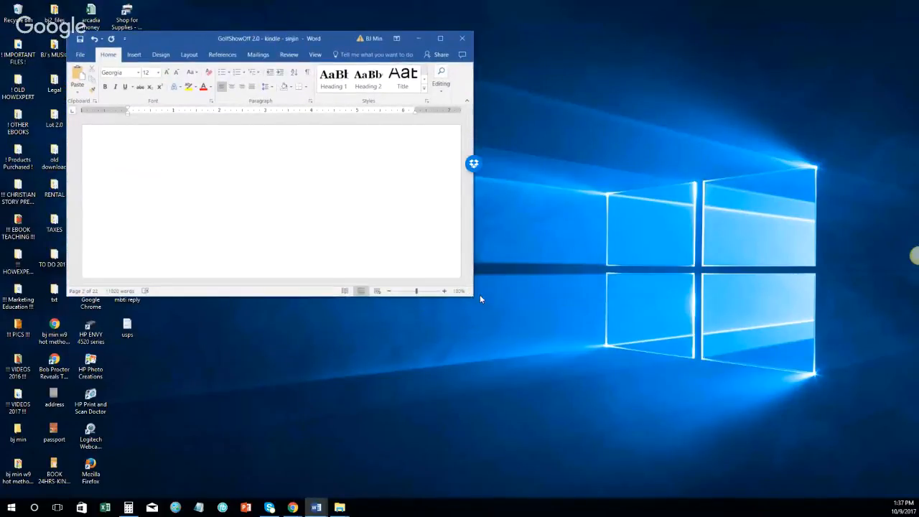
pyautogui.moveTo(474, 297); pyautogui.dragTo(891, 490)
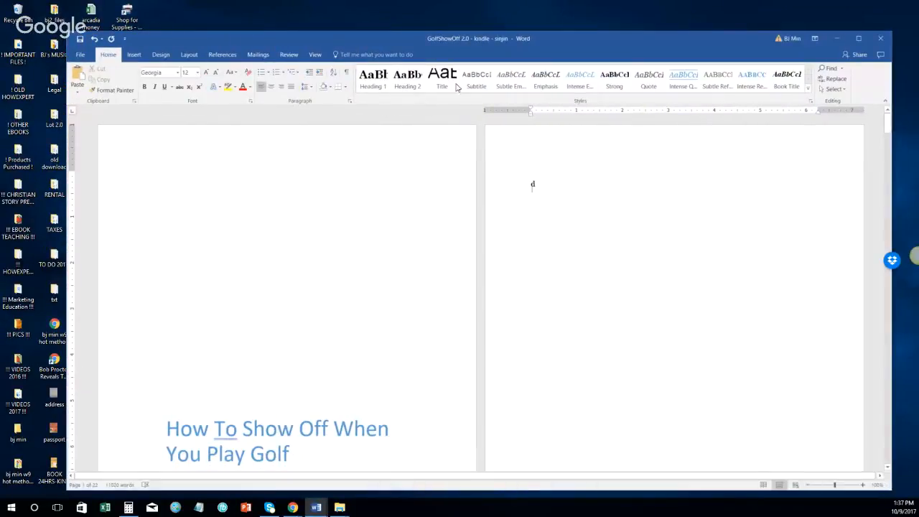
pyautogui.moveTo(66, 31); pyautogui.dragTo(11, 0)
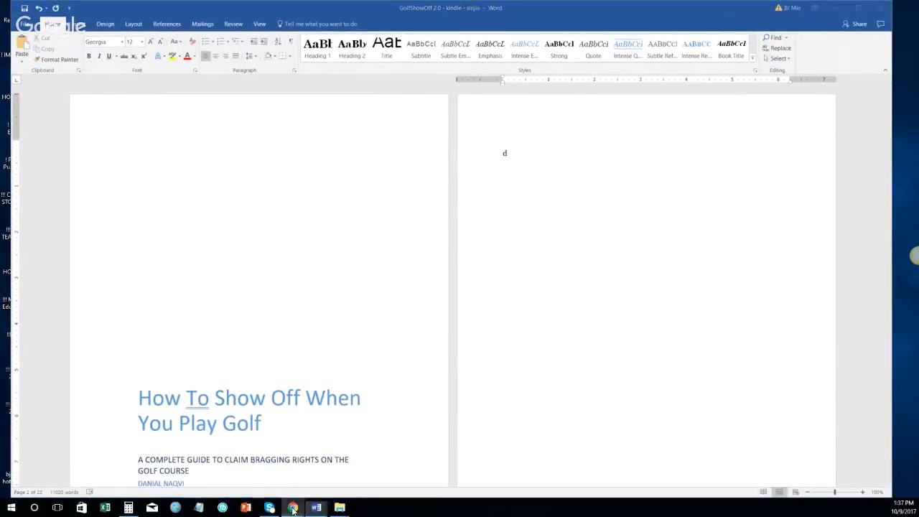
# Step: Copy the Golf Bragging Rights Guide title from the Amazon page in Chrome
pyautogui.click(249, 450)
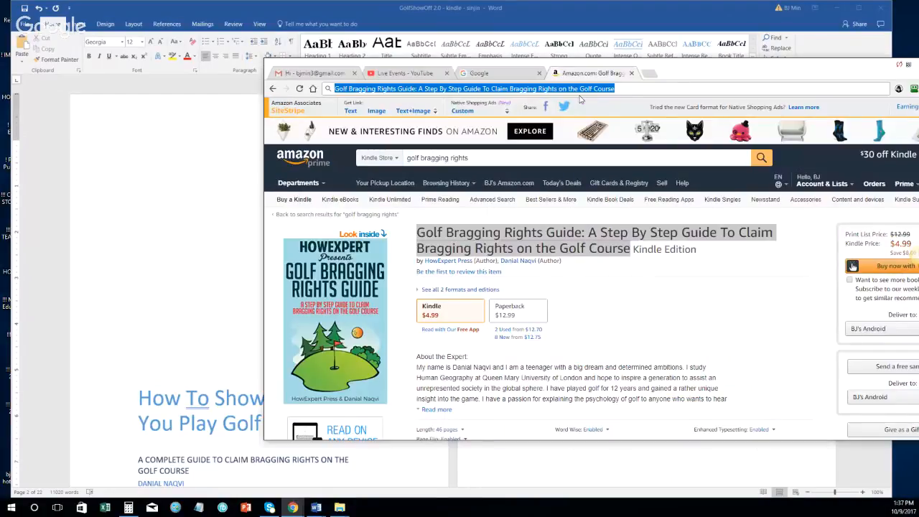
pyautogui.rightClick(580, 90)
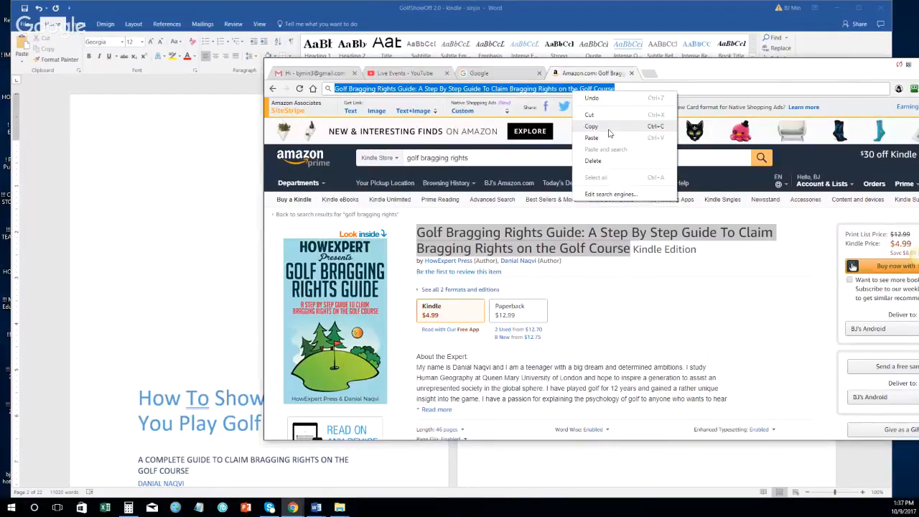
pyautogui.click(609, 131)
pyautogui.click(285, 162)
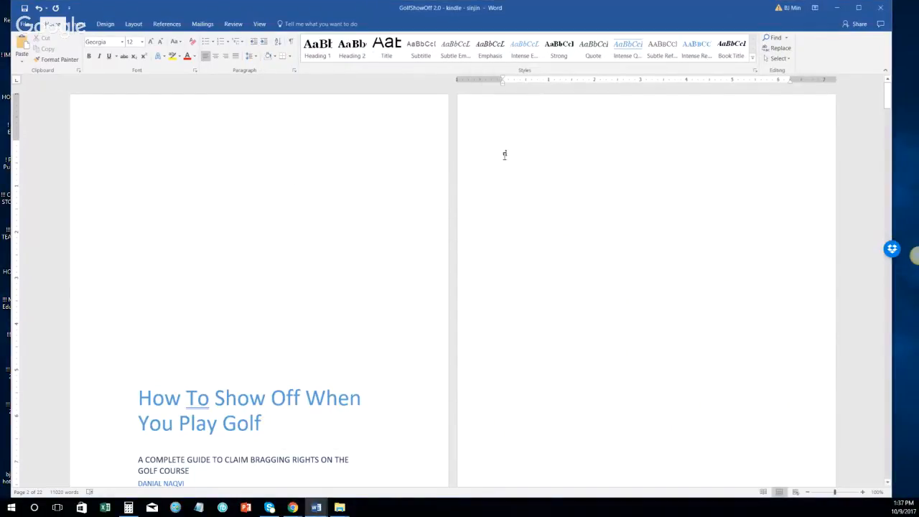
# Step: Paste the book title as plain Georgia text, drop the colon, and put the subtitle on its own line
pyautogui.write('Golf Bragging Rights Guide: A Step By Step Guide To Claim Bragging Rights on the Golf Course')
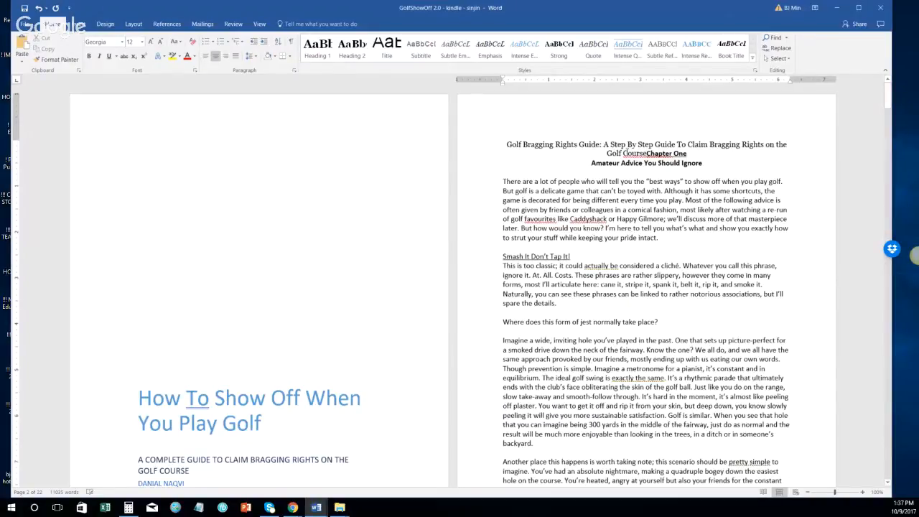
pyautogui.hotkey('ctrl', 'z')
pyautogui.write('Golf Bragging Rights Guide: A Step By Step Guide To Claim Bragging Rights on the Golf Course')
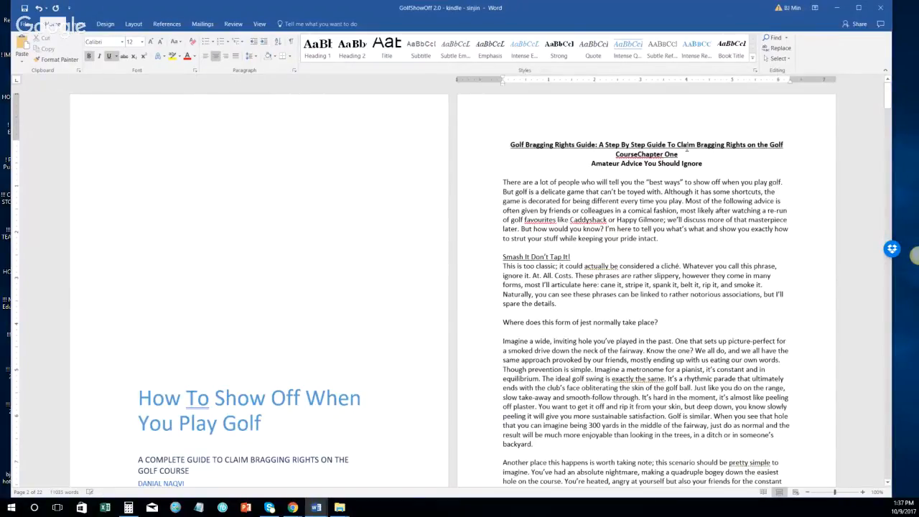
pyautogui.hotkey('ctrl', 'z')
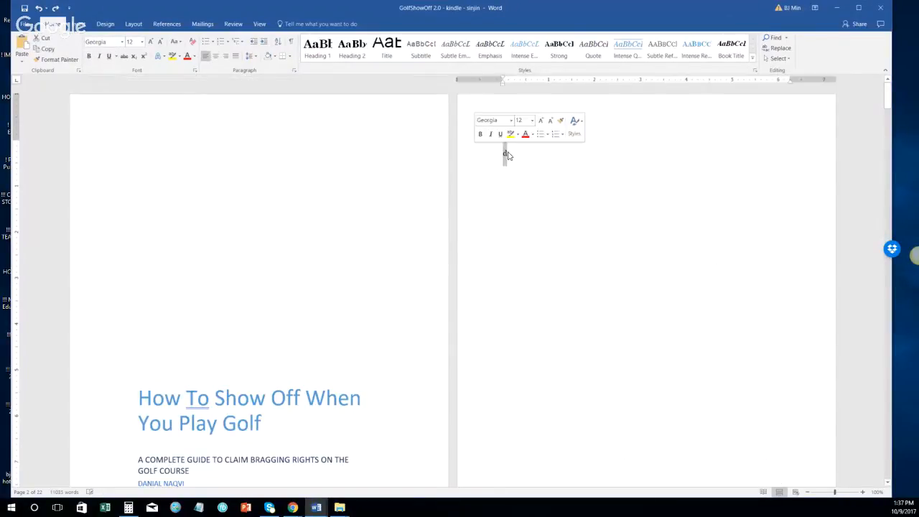
pyautogui.write('Golf Bragging Rights Guide: A Step By Step Guide To Claim Bragging Rights on the Golf Course')
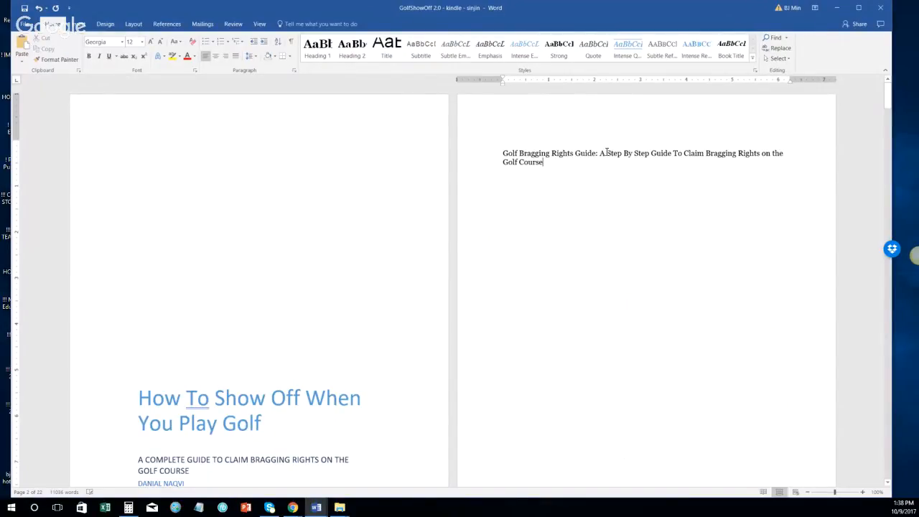
pyautogui.press('BackSpace')
pyautogui.press('BackSpace')
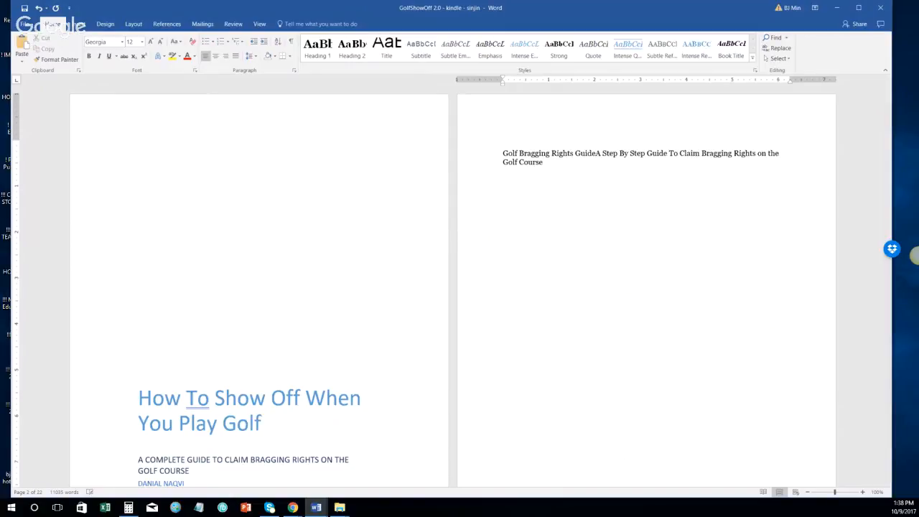
pyautogui.press('Return')
# Step: Add a 'HowExpert Press &' credit line below the subtitle
pyautogui.click(729, 171)
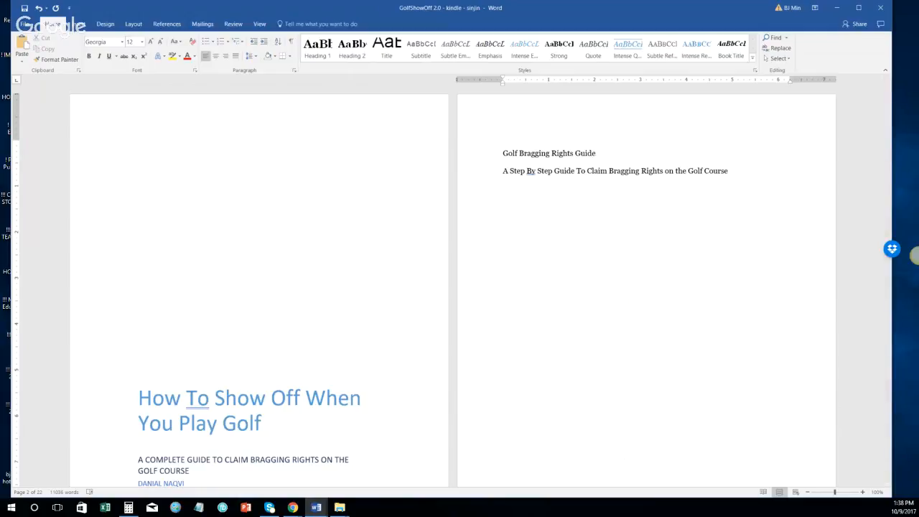
pyautogui.press('Return')
pyautogui.write('JH')
pyautogui.press('BackSpace')
pyautogui.press('BackSpace')
pyautogui.write('Jam')
pyautogui.press('BackSpace')
pyautogui.press('BackSpace')
pyautogui.write('a')
pyautogui.press('BackSpace')
pyautogui.press('BackSpace')
pyautogui.press('BackSpace')
pyautogui.write('HowExpert Press')
pyautogui.write('&')
pyautogui.hotkey('alt', 'Tab')
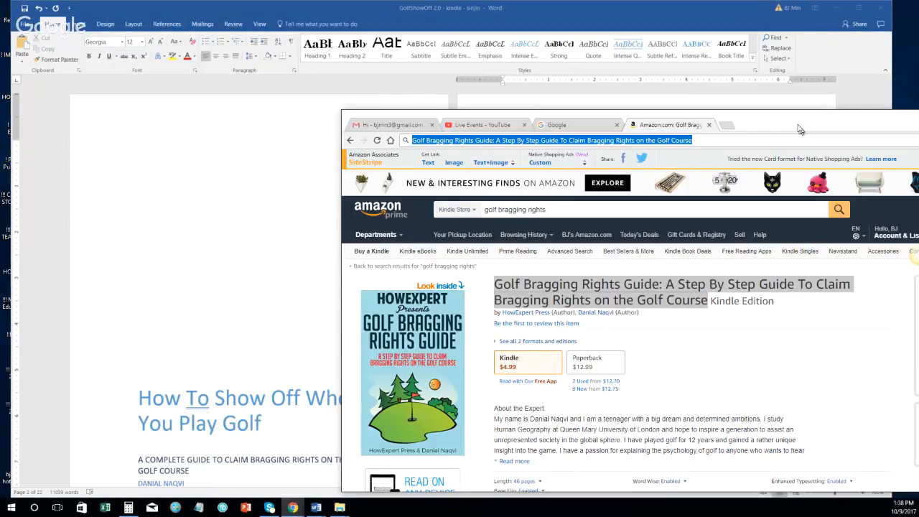
# Step: Complete the credit line with the author's name after 'HowExpert Press &'
pyautogui.moveTo(799, 125); pyautogui.dragTo(794, 117)
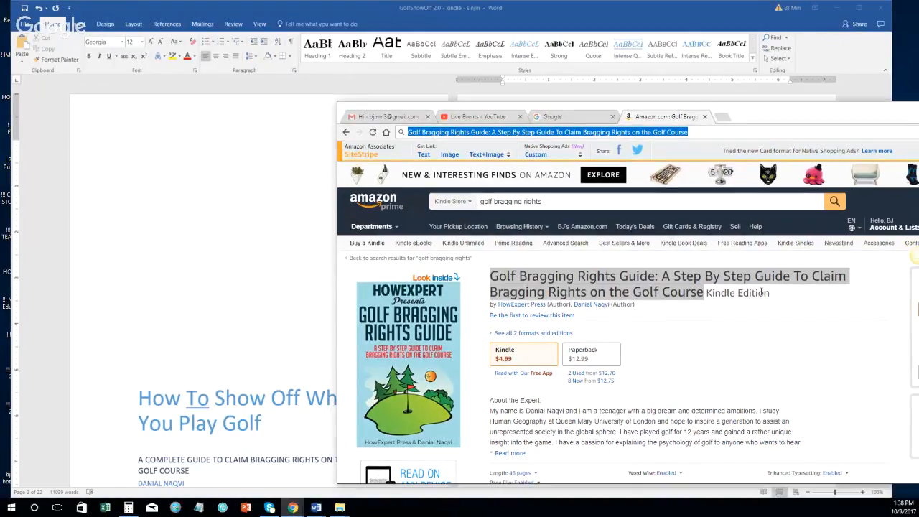
pyautogui.hotkey('alt', 'Tab')
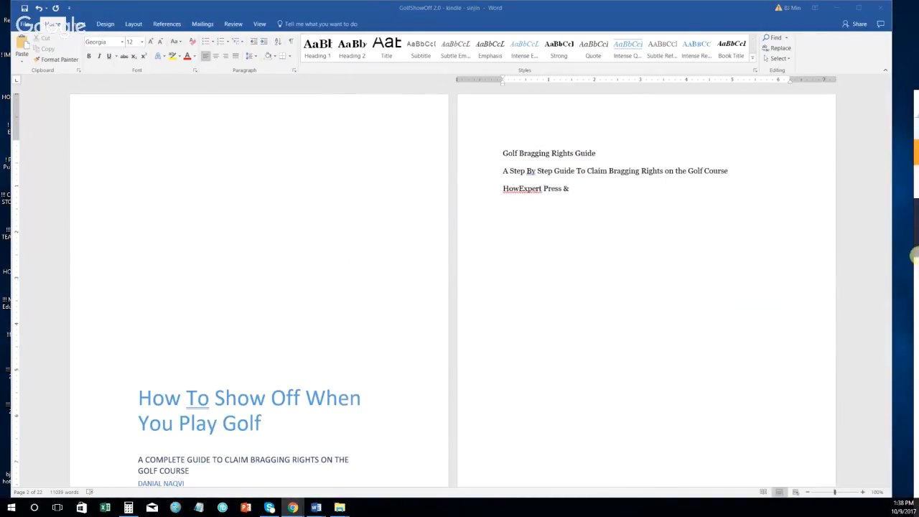
pyautogui.click(620, 200)
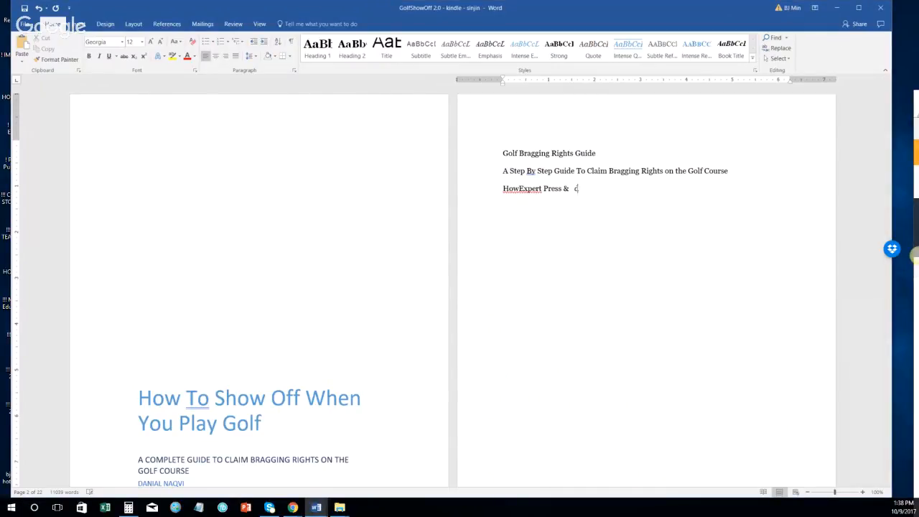
pyautogui.press('BackSpace')
pyautogui.press('BackSpace')
pyautogui.press('BackSpace')
pyautogui.write('d')
pyautogui.press('BackSpace')
pyautogui.press('BackSpace')
pyautogui.press('BackSpace')
pyautogui.press('BackSpace')
pyautogui.write('& Danial Naqvi')
pyautogui.press('Return')
pyautogui.press('Return')
pyautogui.write('C')
pyautogui.press('BackSpace')
pyautogui.press('BackSpace')
pyautogui.press('Return')
pyautogui.write('Cp')
pyautogui.press('BackSpace')
pyautogui.write('opyright www.HowExpertc.')
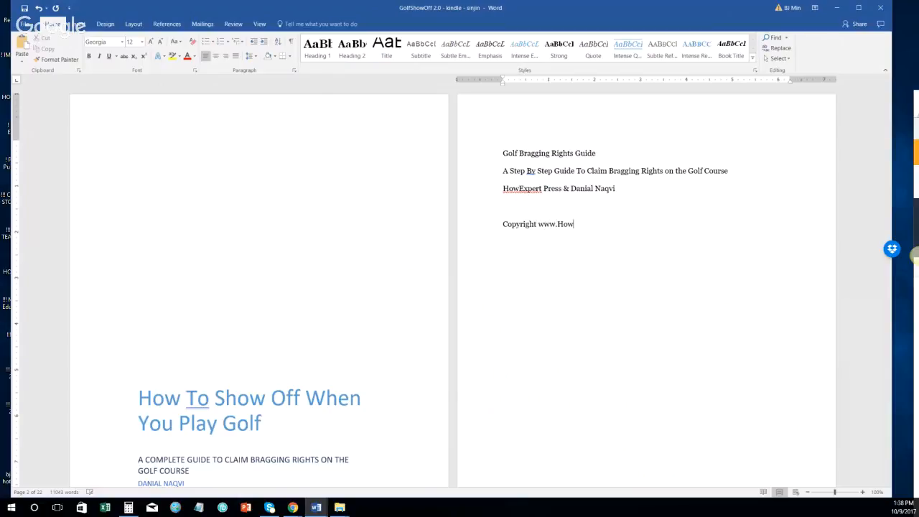
pyautogui.press('BackSpace')
pyautogui.press('BackSpace')
pyautogui.write('.com')
pyautogui.moveTo(614, 225); pyautogui.dragTo(560, 231)
pyautogui.click(560, 231)
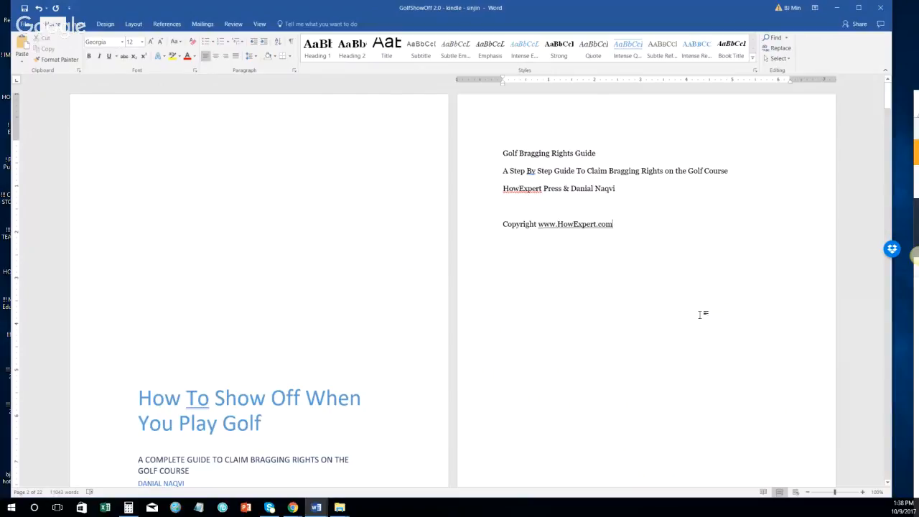
pyautogui.scroll(-3, 574, 136)
# Step: Cut the cover title text box from page 1
pyautogui.scroll(3, 535, 165)
pyautogui.scroll(-3, 450, 213)
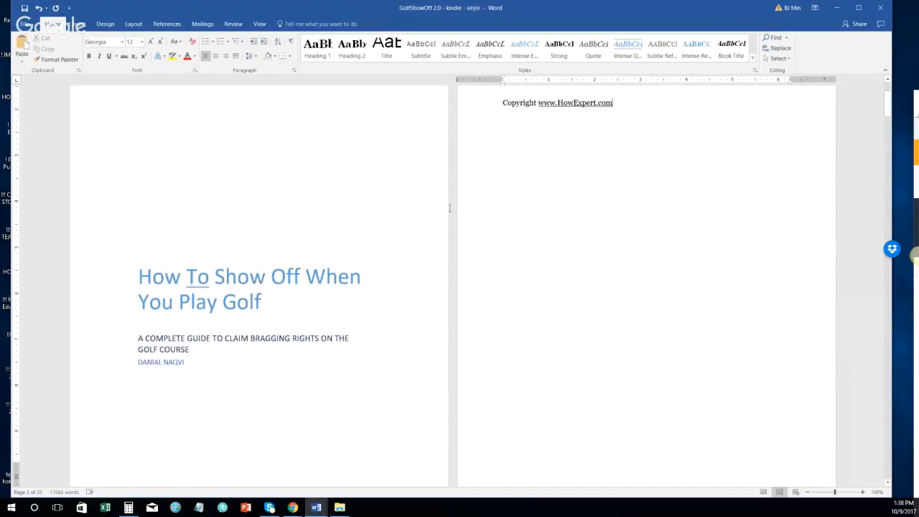
pyautogui.scroll(3, 522, 288)
pyautogui.scroll(-1, 328, 411)
pyautogui.scroll(-2, 294, 407)
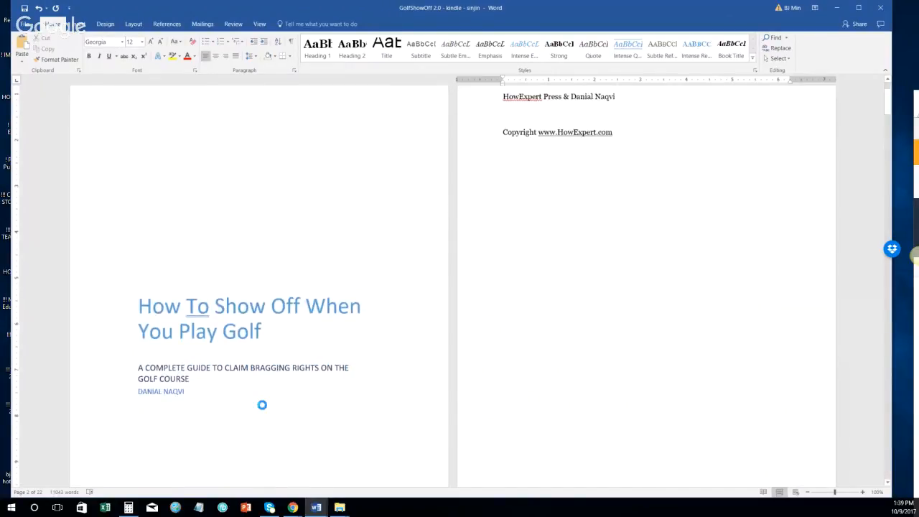
pyautogui.scroll(1, 254, 252)
pyautogui.hotkey('ctrl', 'a')
pyautogui.scroll(2, 112, 149)
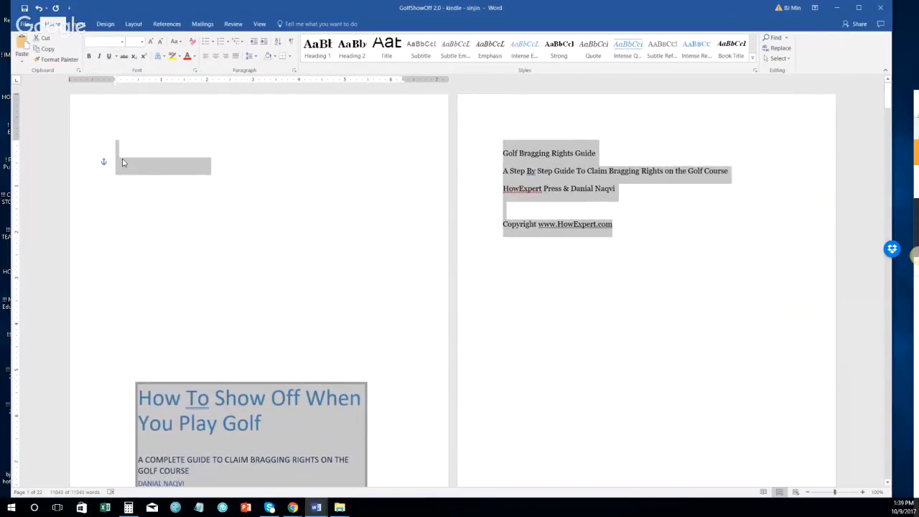
pyautogui.rightClick(122, 160)
pyautogui.click(206, 178)
pyautogui.click(93, 142)
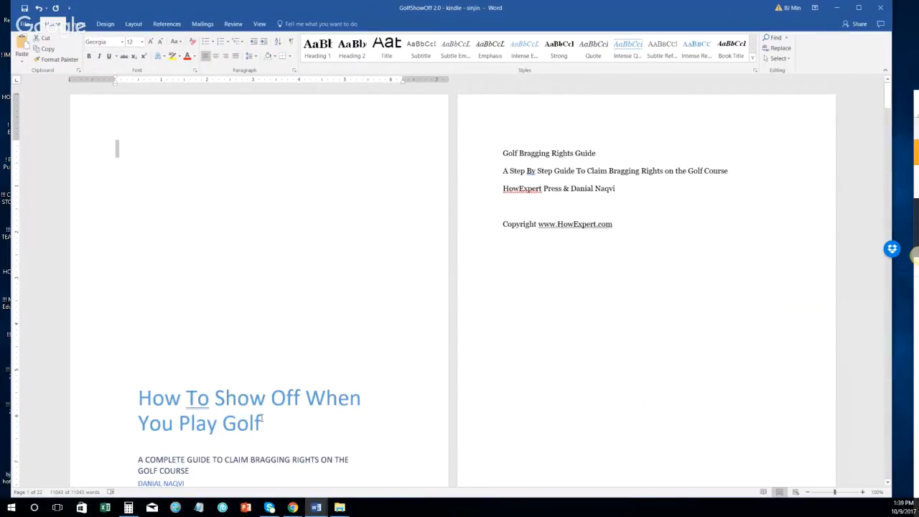
pyautogui.scroll(-3, 252, 390)
pyautogui.scroll(3, 253, 391)
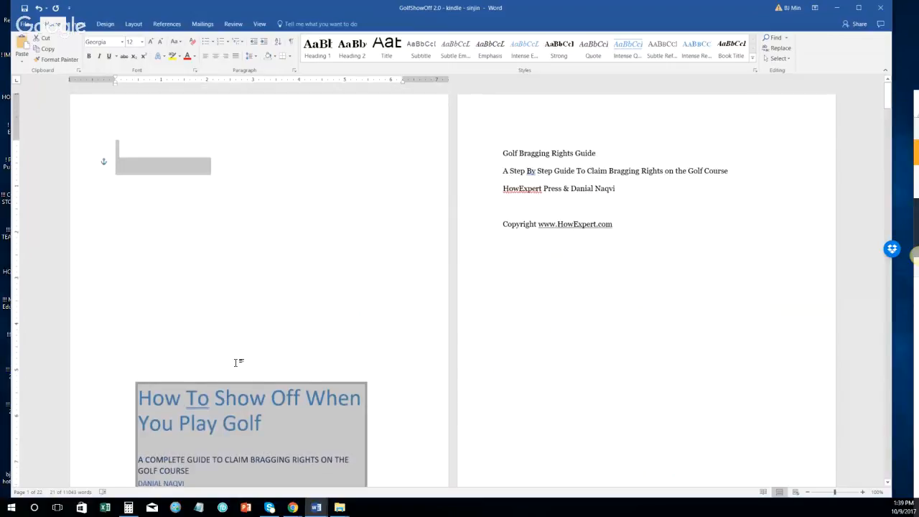
pyautogui.scroll(-1, 237, 362)
pyautogui.rightClick(216, 338)
pyautogui.click(123, 129)
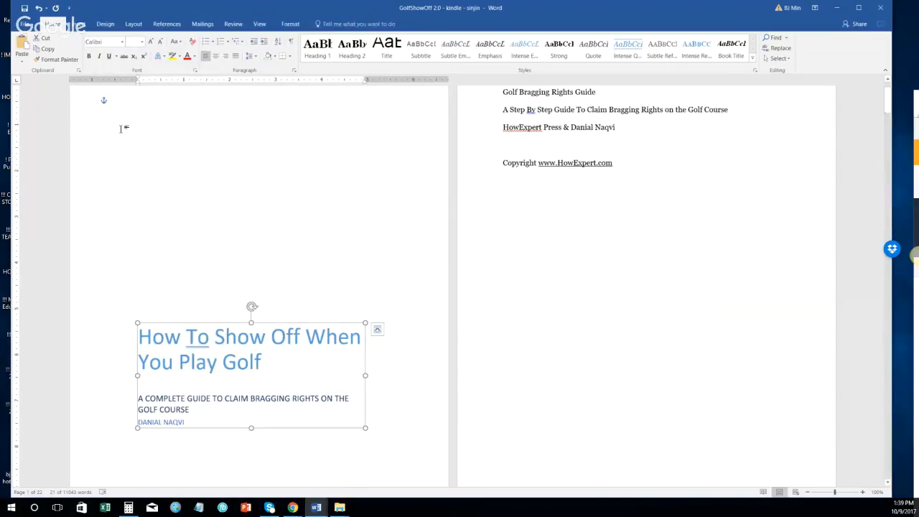
pyautogui.click(95, 108)
pyautogui.scroll(2, 146, 204)
pyautogui.scroll(-3, 180, 287)
pyautogui.rightClick(153, 284)
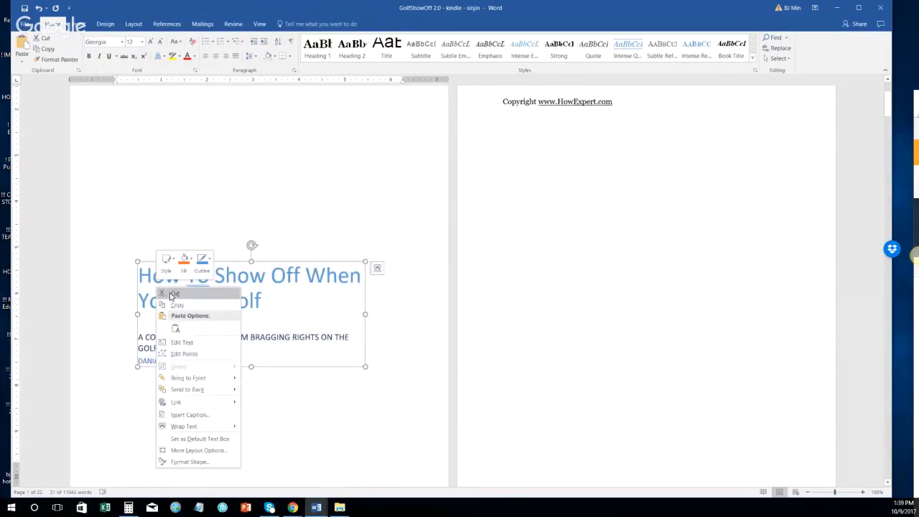
pyautogui.click(170, 292)
# Step: Delete the empty first line and the page break so the title block starts page 1
pyautogui.scroll(2, 166, 301)
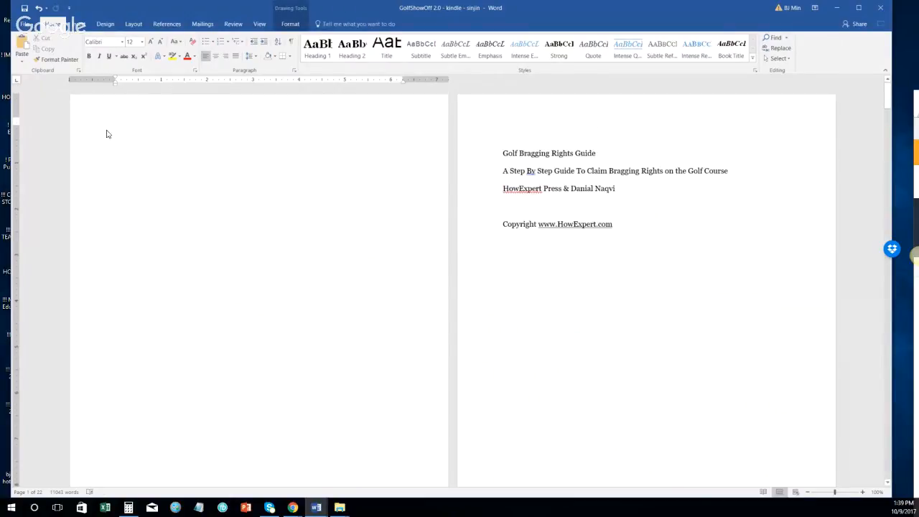
pyautogui.click(92, 136)
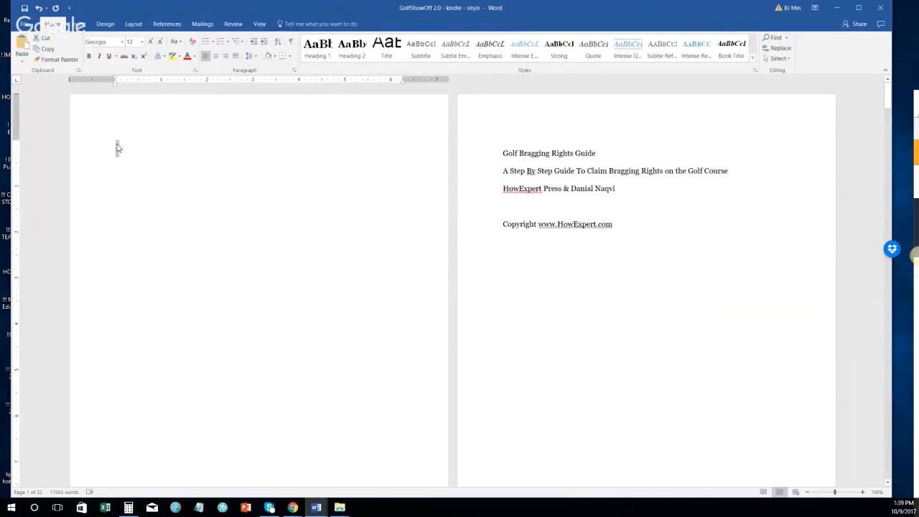
pyautogui.rightClick(118, 146)
pyautogui.click(125, 150)
pyautogui.press('Delete')
pyautogui.click(101, 142)
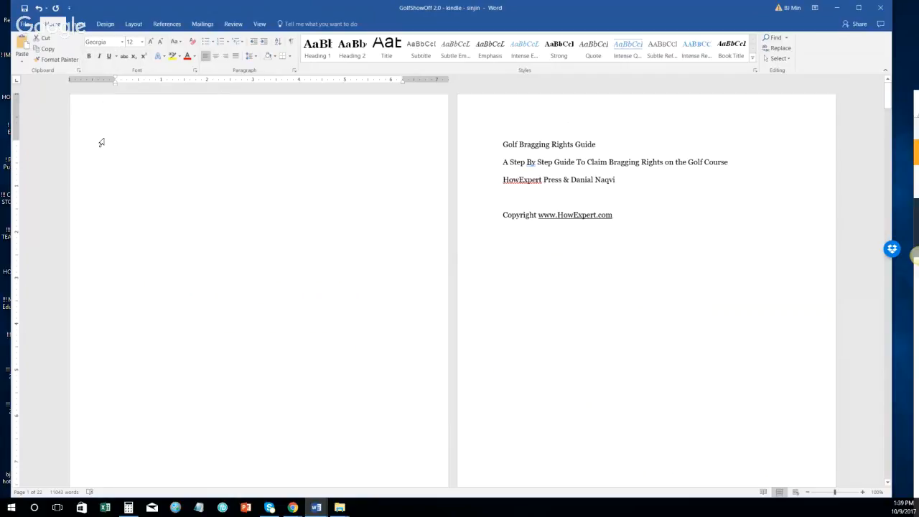
pyautogui.press('Delete')
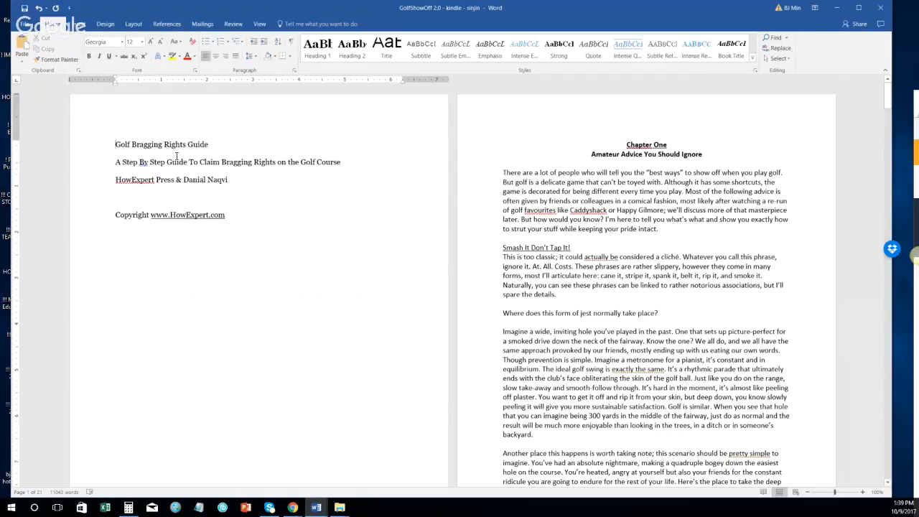
# Step: Center the whole title page block, from the title down through the Copyright line
pyautogui.click(229, 217)
pyautogui.click(99, 147)
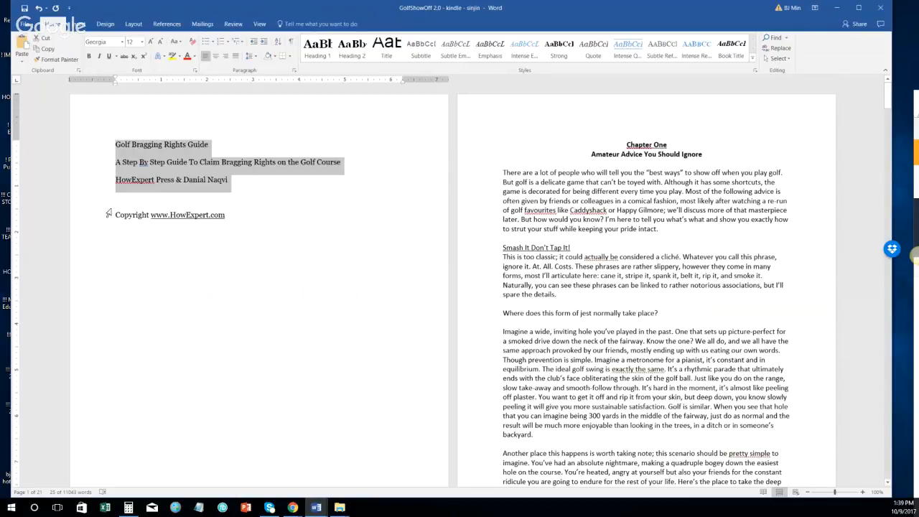
pyautogui.moveTo(91, 146)
pyautogui.mouseDown()
pyautogui.moveTo(115, 234)
pyautogui.moveTo(97, 154)
pyautogui.mouseUp()
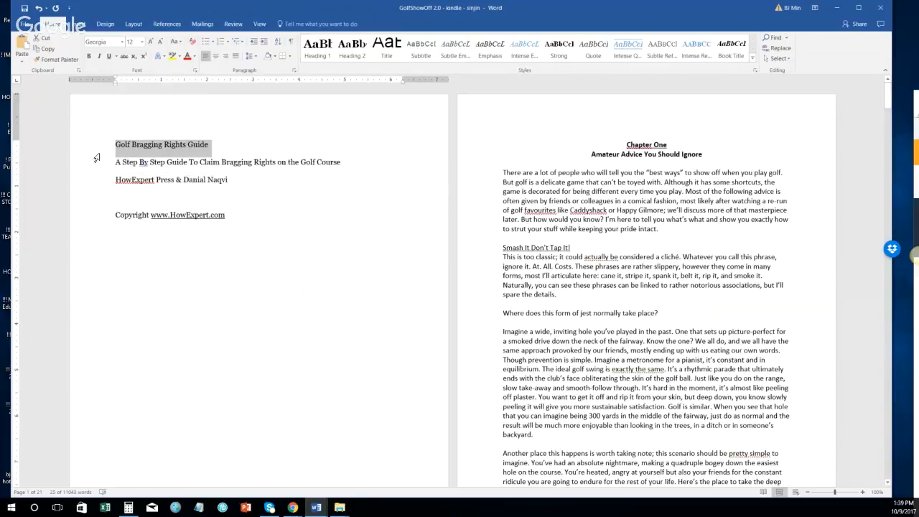
pyautogui.keyDown('shift'); pyautogui.click(257, 215); pyautogui.keyUp('shift')
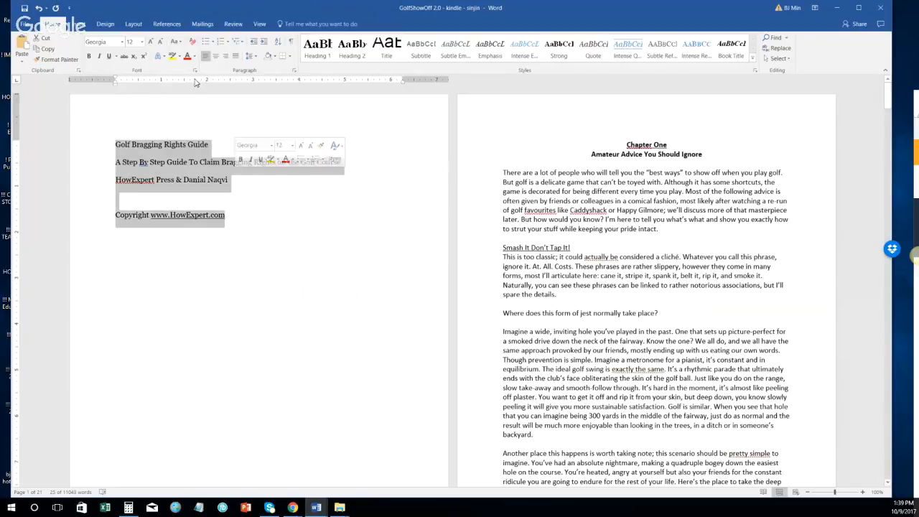
pyautogui.click(215, 55)
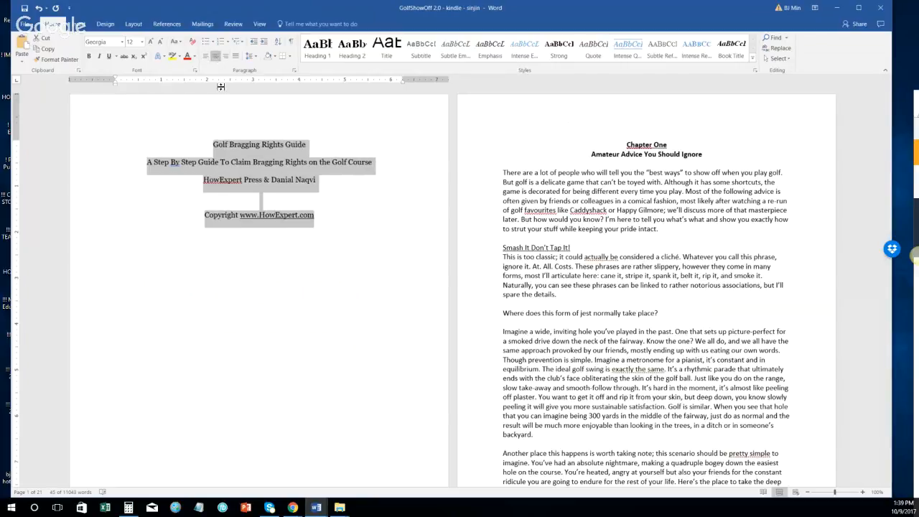
# Step: Make the 'Golf Bragging Rights Guide' title large and bold, fitting on one line
pyautogui.click(112, 147)
pyautogui.click(151, 42)
pyautogui.click(151, 42)
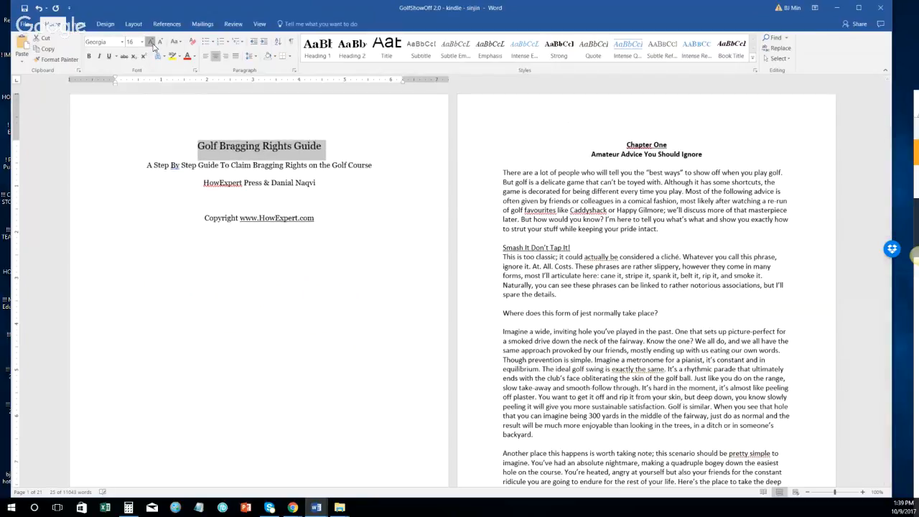
pyautogui.click(151, 42)
pyautogui.click(152, 43)
pyautogui.click(151, 43)
pyautogui.click(151, 43)
pyautogui.click(151, 43)
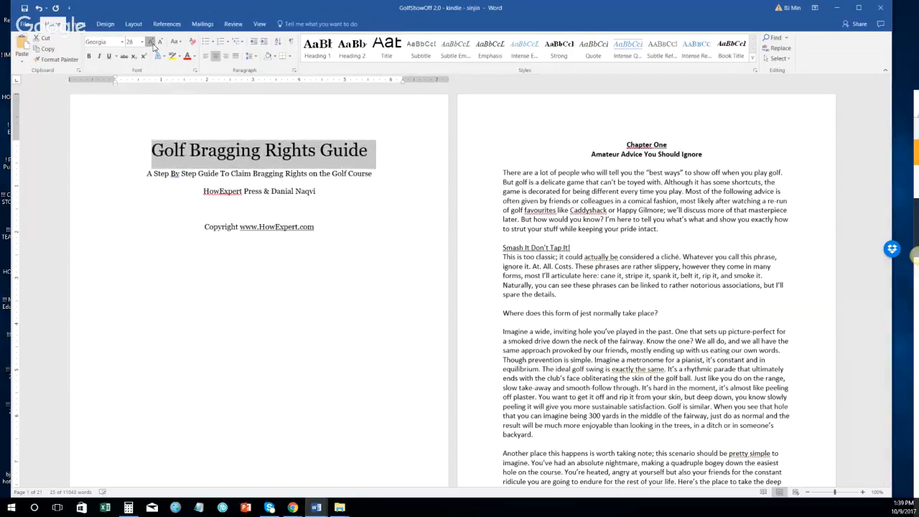
pyautogui.click(151, 43)
pyautogui.click(151, 43)
pyautogui.click(151, 43)
pyautogui.click(161, 43)
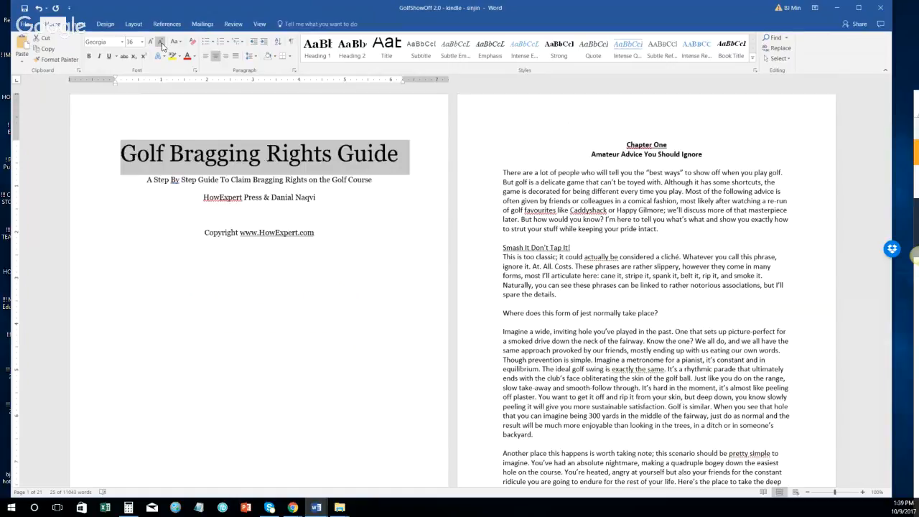
pyautogui.hotkey('ctrl', 'x')
pyautogui.hotkey('ctrl', 'z')
pyautogui.hotkey('ctrl', 'b')
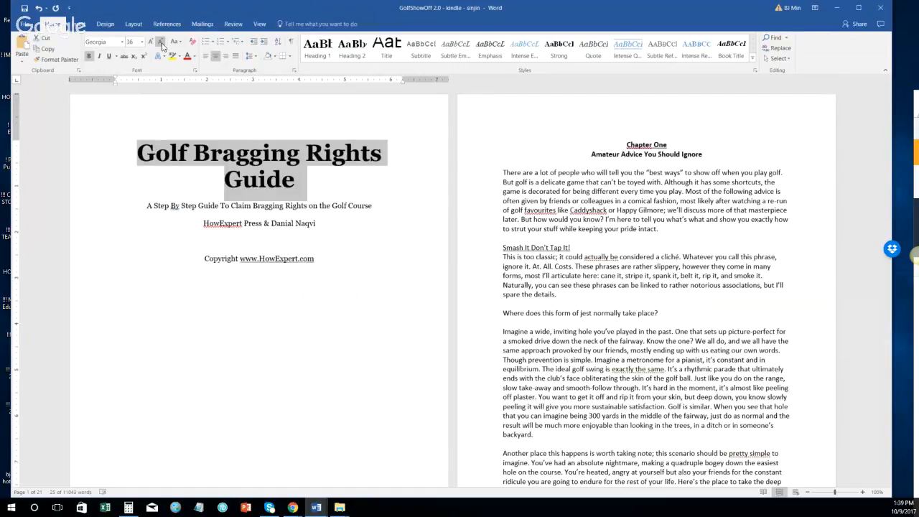
pyautogui.click(161, 44)
# Step: Enlarge the subtitle to 24 pt and add a blank line above the author line
pyautogui.click(58, 172)
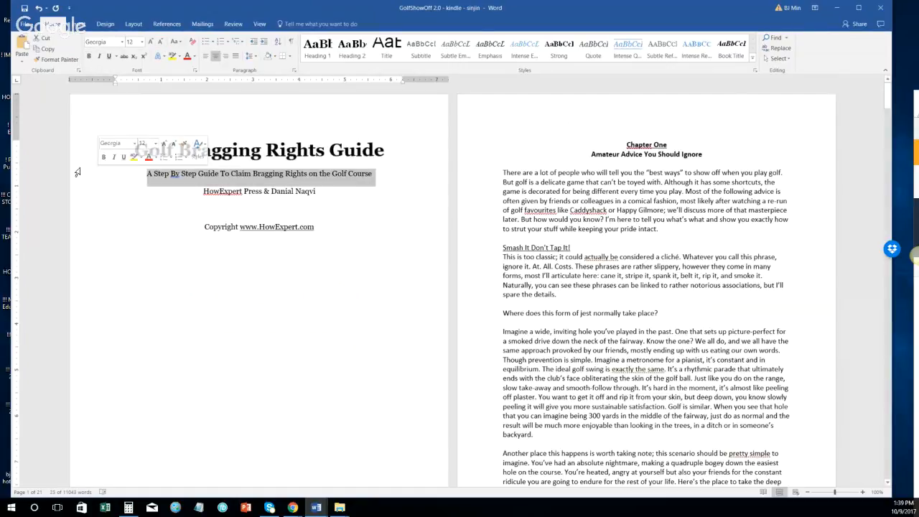
pyautogui.click(150, 41)
pyautogui.click(150, 41)
pyautogui.click(150, 41)
pyautogui.click(150, 41)
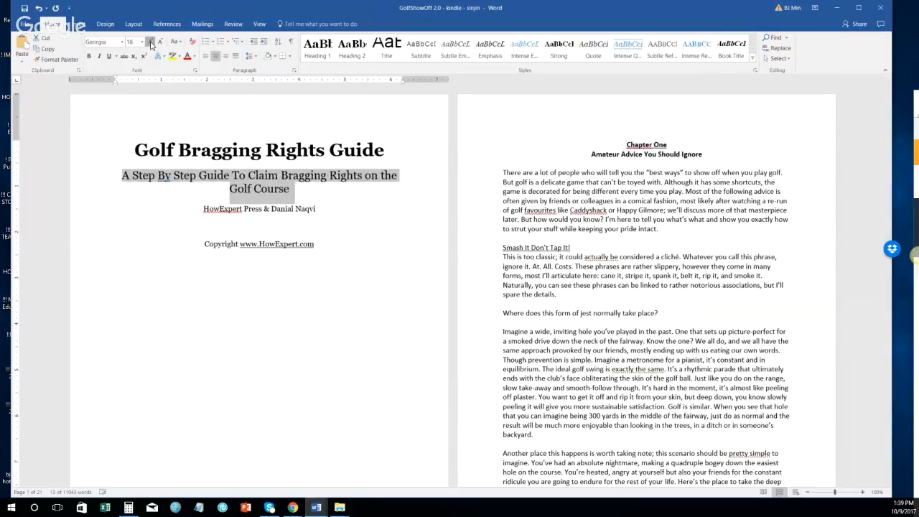
pyautogui.click(150, 41)
pyautogui.click(150, 41)
pyautogui.click(150, 40)
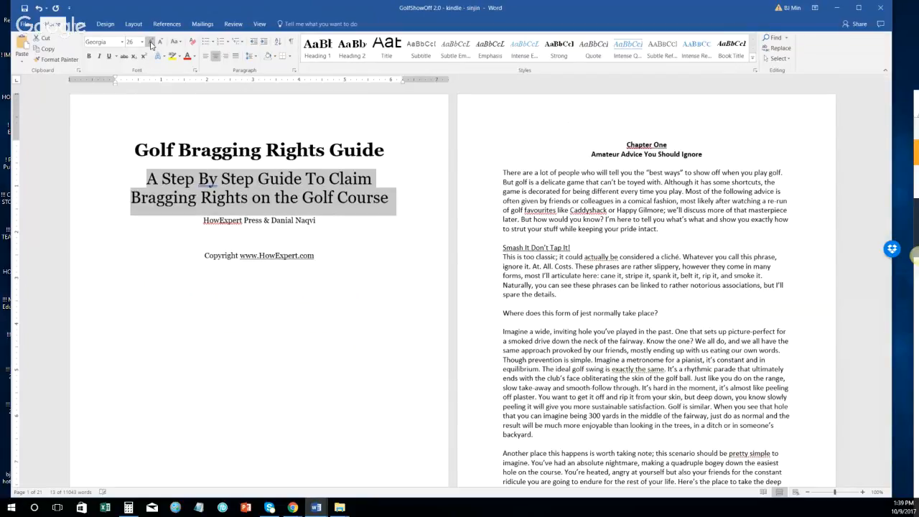
pyautogui.click(248, 150)
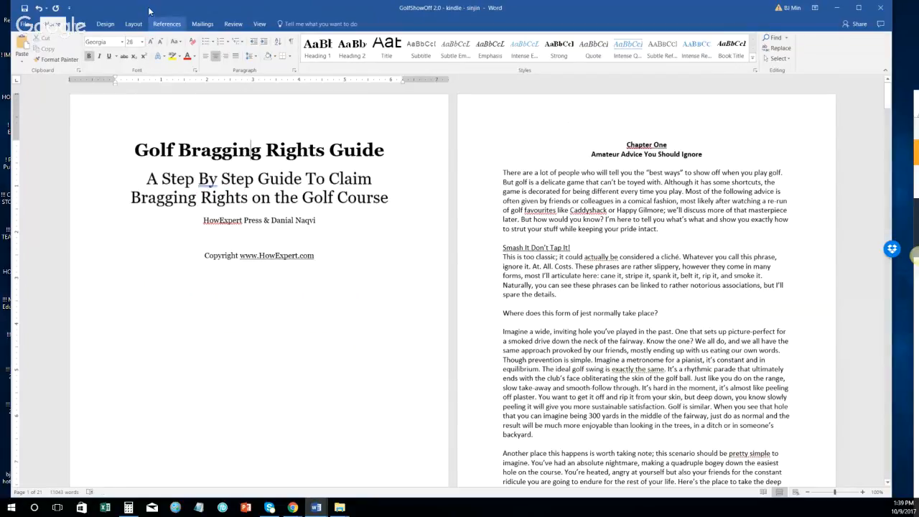
pyautogui.tripleClick(213, 183)
pyautogui.hotkey('ctrl', 'b')
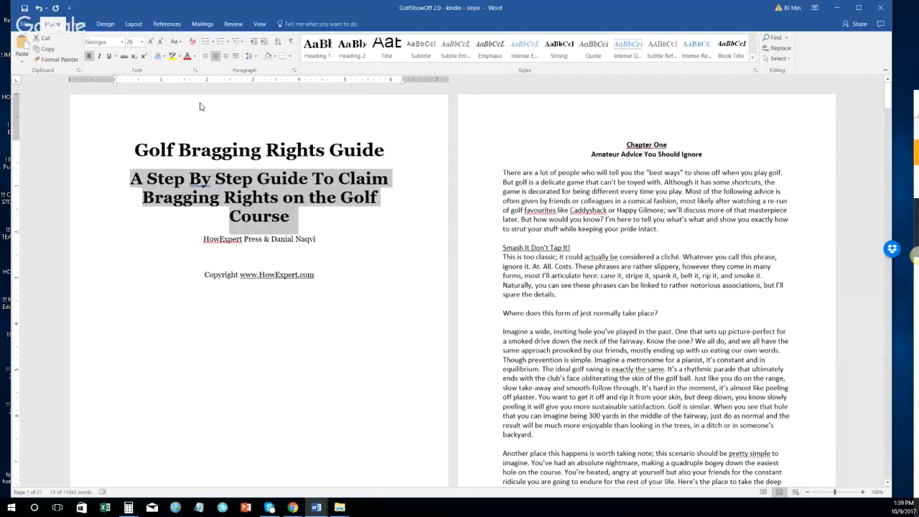
pyautogui.hotkey('ctrl', 'b')
pyautogui.click(159, 41)
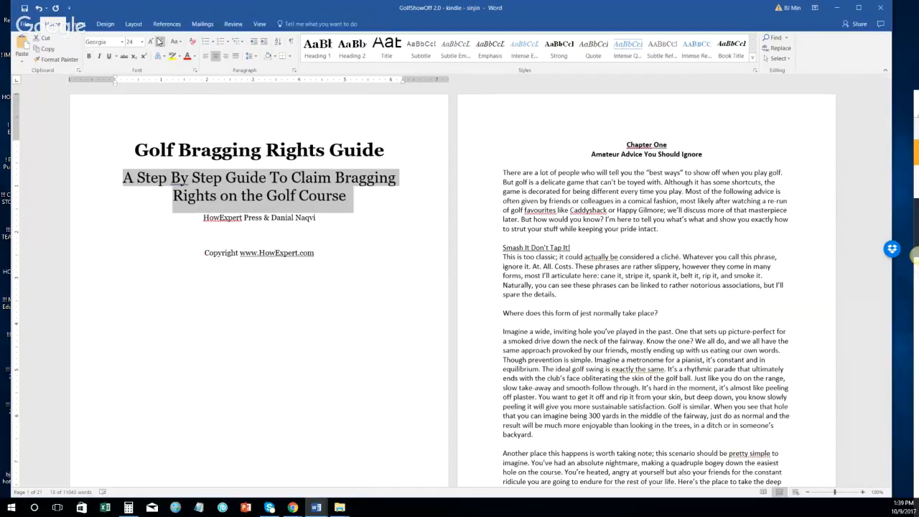
pyautogui.click(159, 41)
pyautogui.click(150, 41)
pyautogui.click(204, 217)
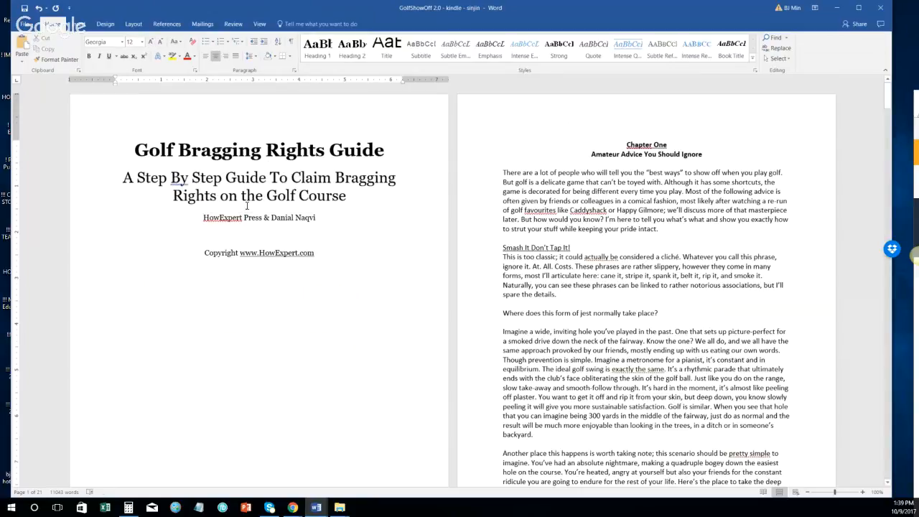
pyautogui.press('Return')
# Step: Make the publisher and author line bold and enlarge its font
pyautogui.click(101, 243)
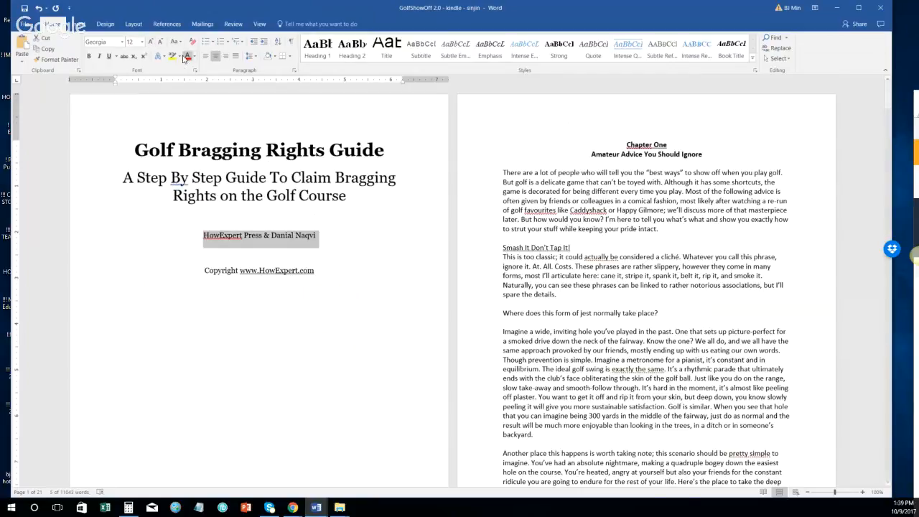
pyautogui.hotkey('ctrl', 'b')
pyautogui.click(150, 42)
pyautogui.click(151, 43)
pyautogui.click(151, 43)
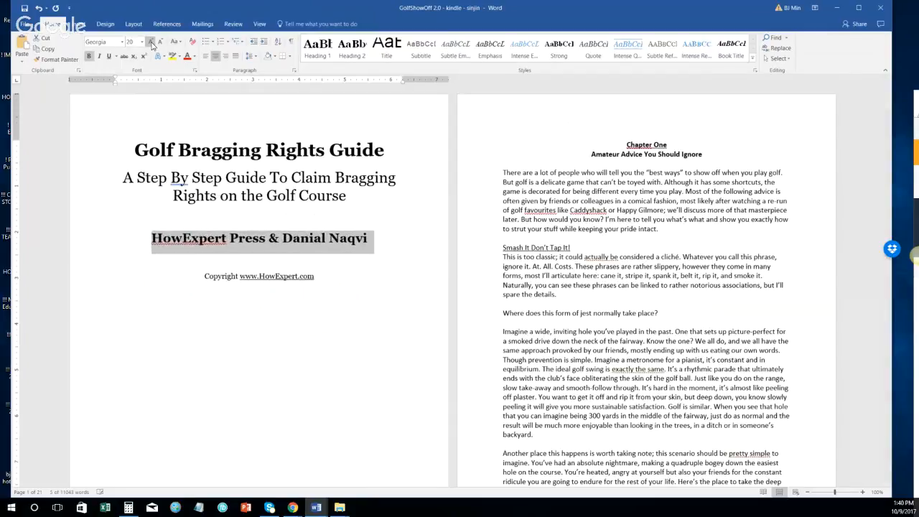
pyautogui.click(151, 42)
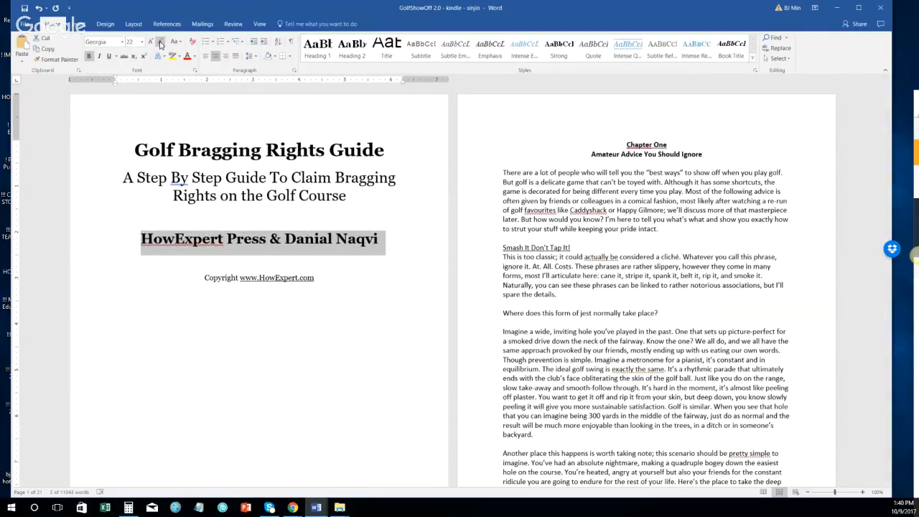
pyautogui.click(160, 45)
# Step: Remove the blank line above the Copyright line and enlarge it to 14 pt
pyautogui.click(241, 151)
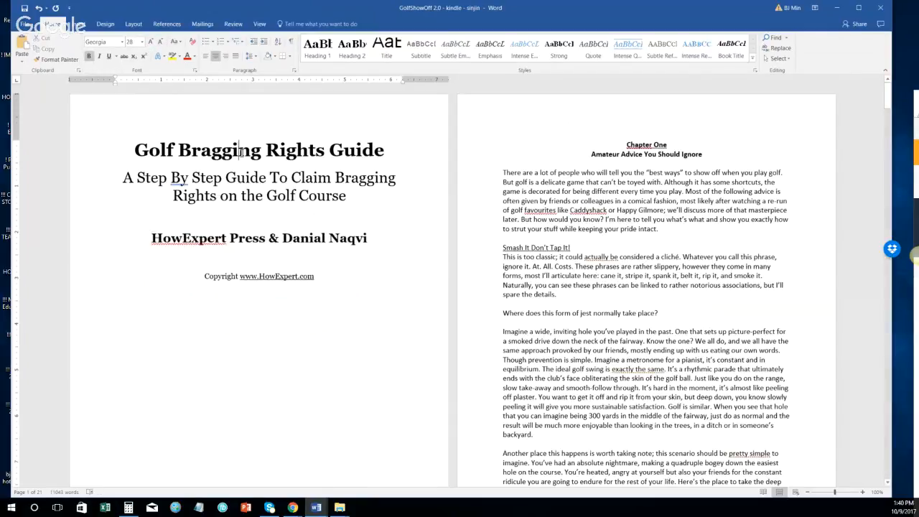
pyautogui.click(240, 185)
pyautogui.click(252, 236)
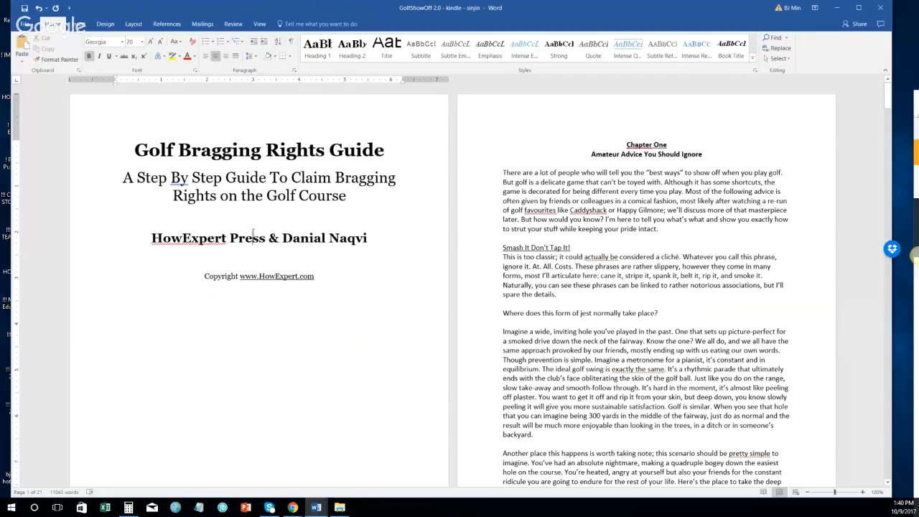
pyautogui.click(260, 151)
pyautogui.click(144, 275)
pyautogui.press('Delete')
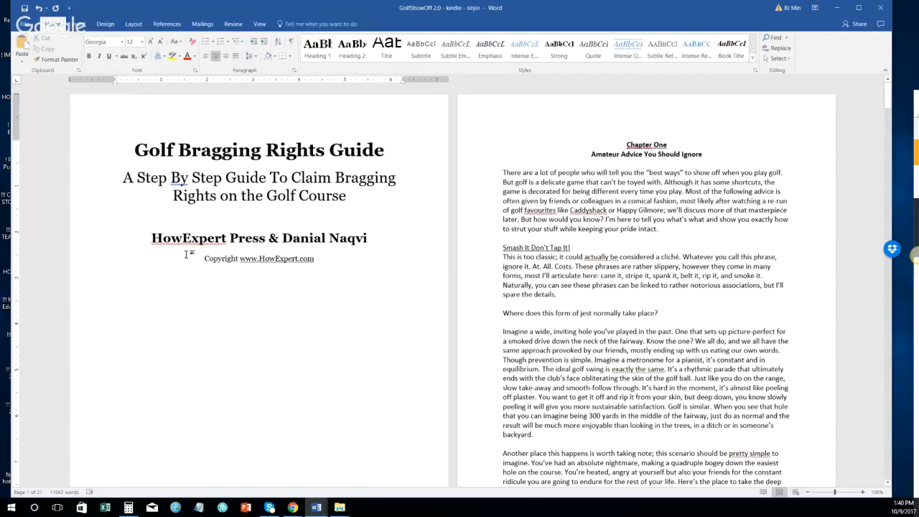
pyautogui.moveTo(197, 257); pyautogui.dragTo(334, 261)
pyautogui.click(152, 43)
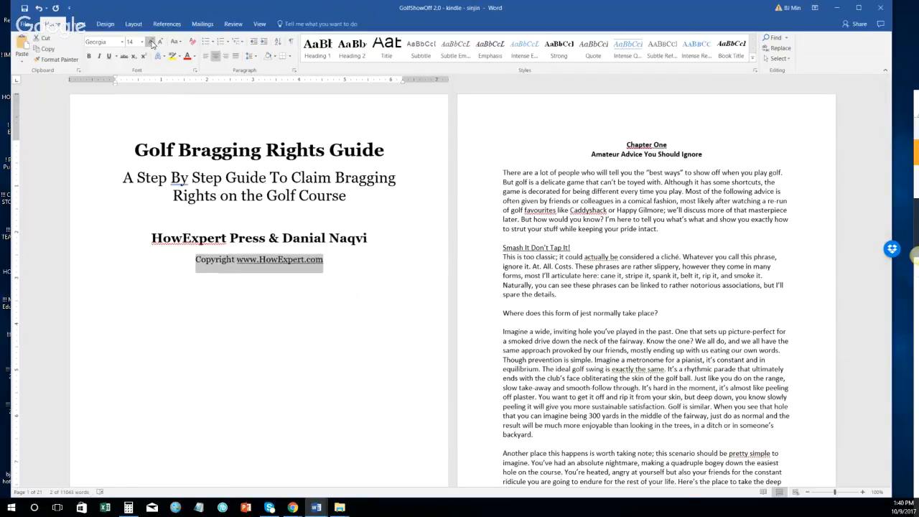
# Step: Shrink the author line to 18 pt
pyautogui.click(291, 243)
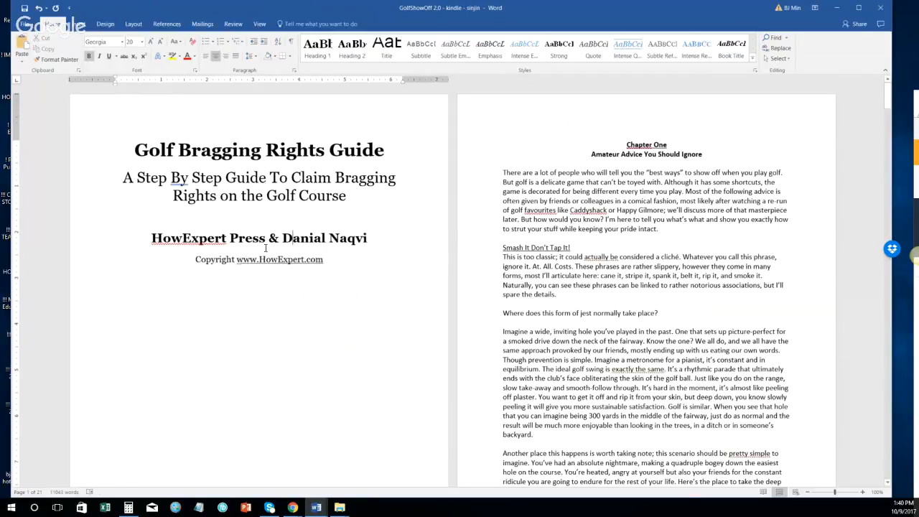
pyautogui.click(96, 239)
pyautogui.hotkey('ctrl', 'shift', ',')
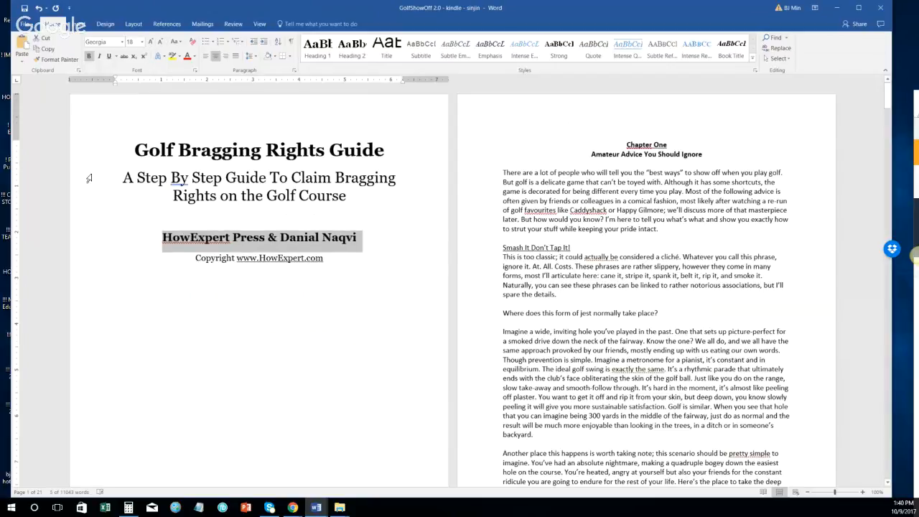
pyautogui.moveTo(87, 179); pyautogui.dragTo(133, 206)
pyautogui.click(300, 197)
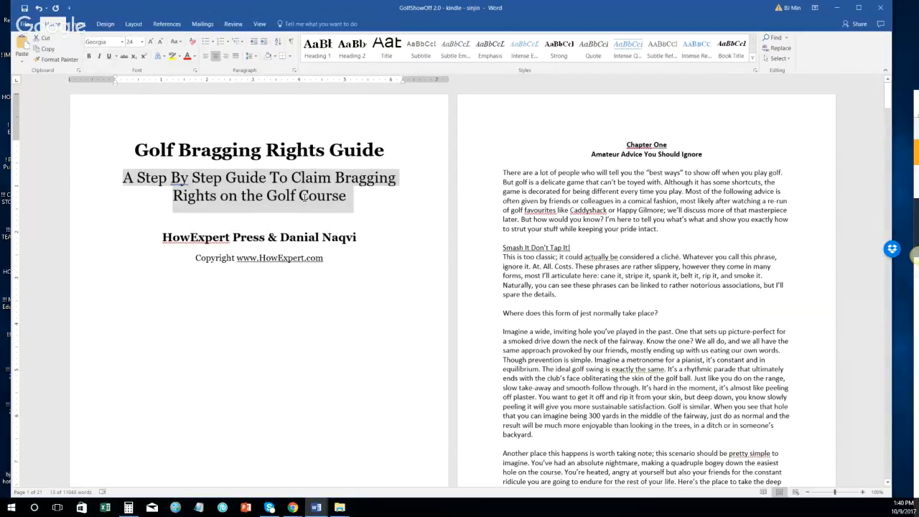
pyautogui.doubleClick(251, 150)
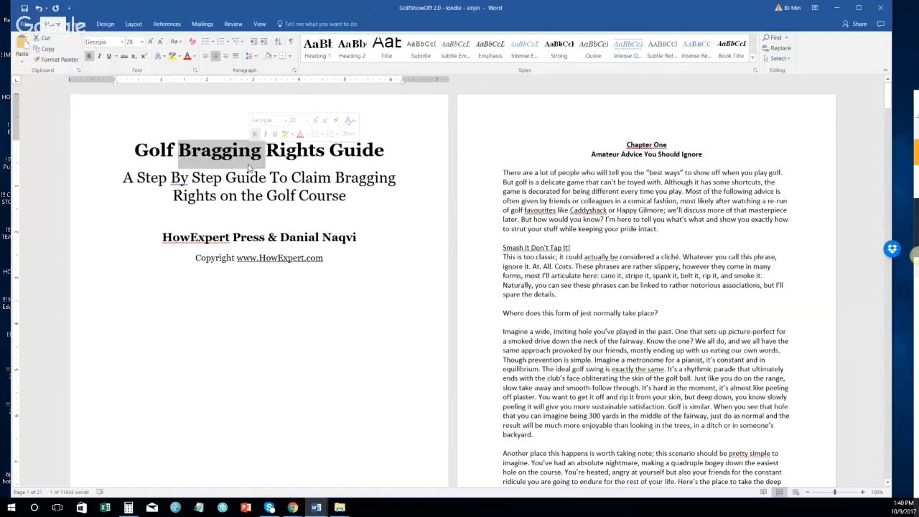
pyautogui.doubleClick(209, 144)
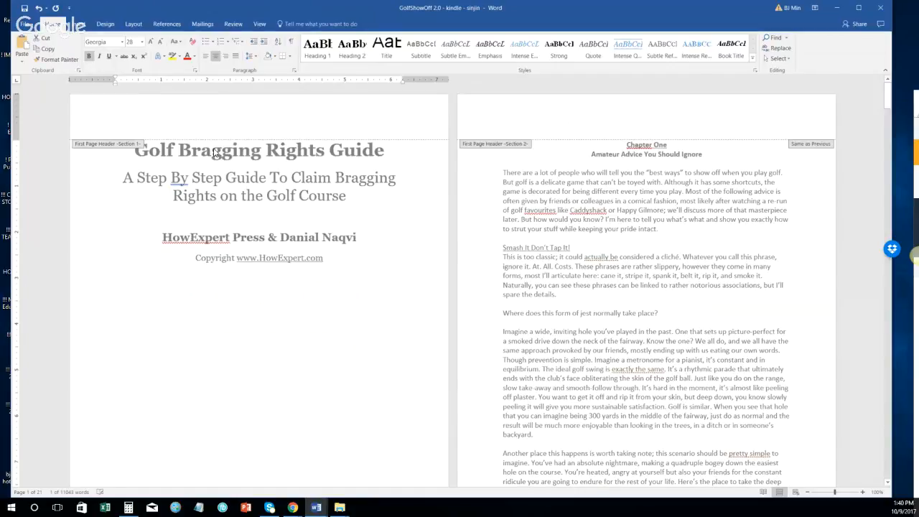
pyautogui.doubleClick(219, 178)
pyautogui.doubleClick(219, 178)
pyautogui.tripleClick(222, 180)
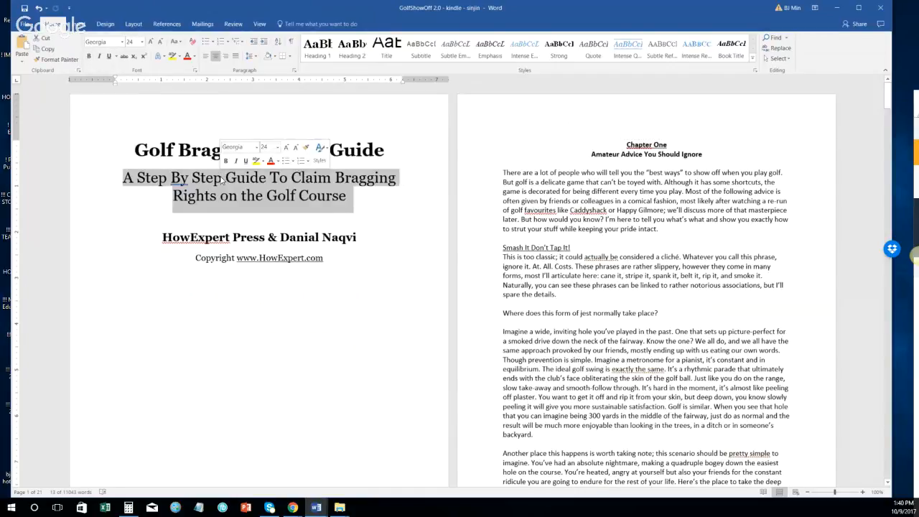
pyautogui.doubleClick(248, 237)
pyautogui.click(222, 259)
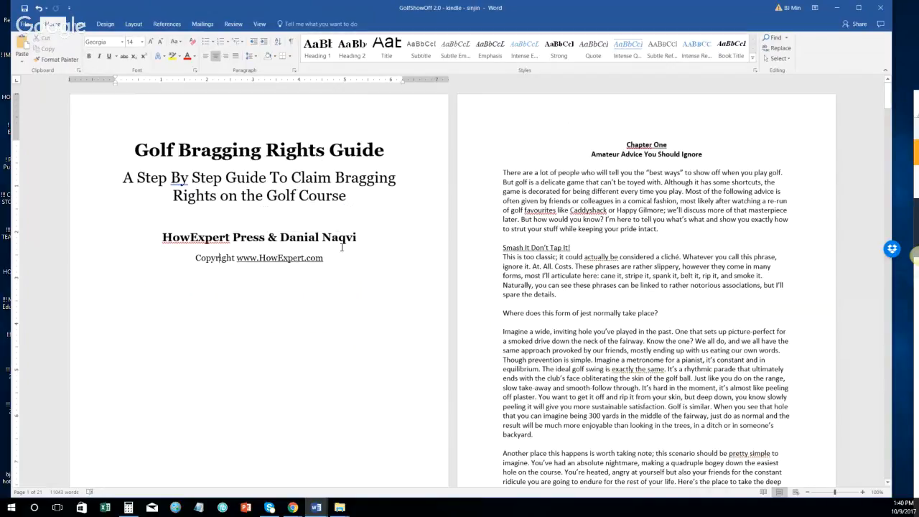
pyautogui.tripleClick(243, 146)
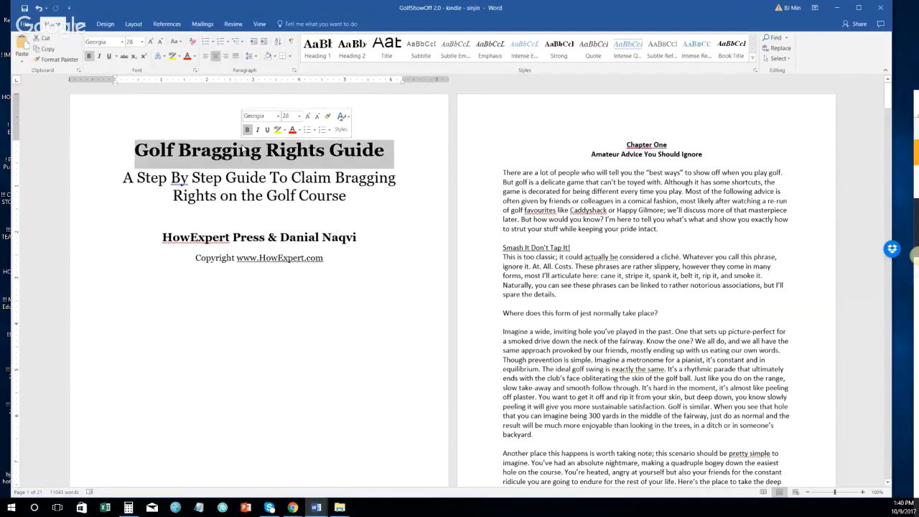
pyautogui.click(134, 150)
pyautogui.moveTo(266, 151); pyautogui.dragTo(385, 151)
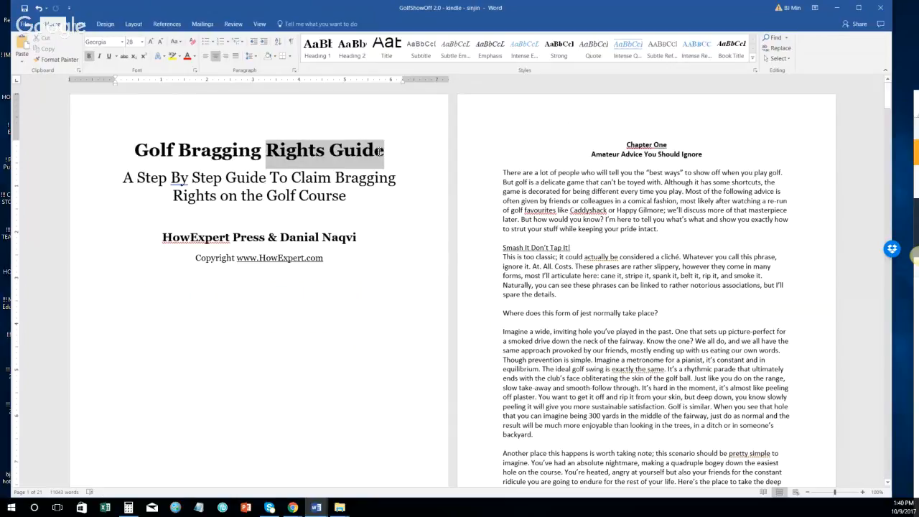
pyautogui.press('BackSpace')
pyautogui.tripleClick(286, 147)
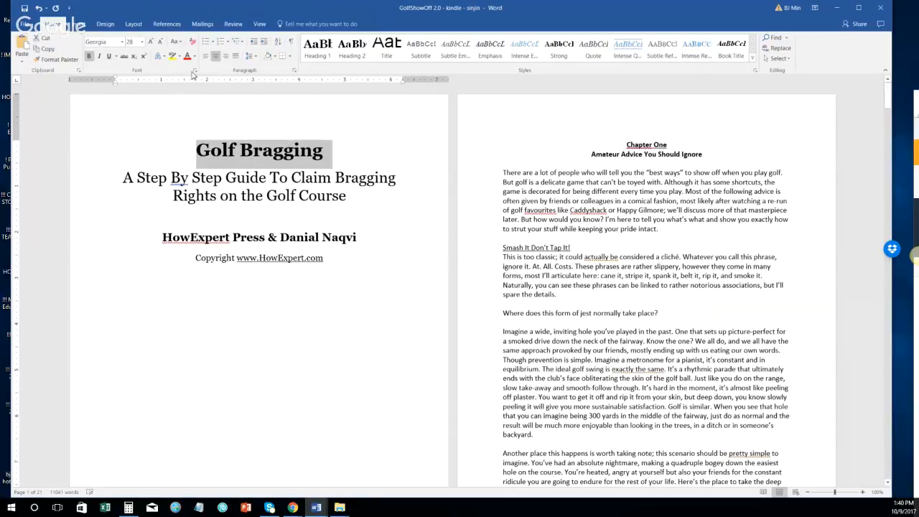
pyautogui.click(151, 41)
pyautogui.click(151, 42)
pyautogui.click(151, 42)
pyautogui.click(151, 41)
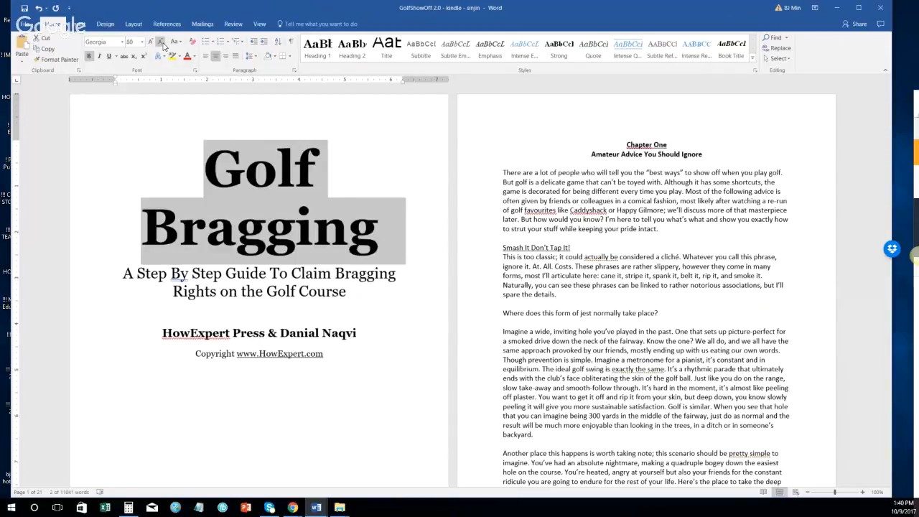
pyautogui.click(162, 43)
pyautogui.click(161, 42)
pyautogui.hotkey('ctrl', 'z')
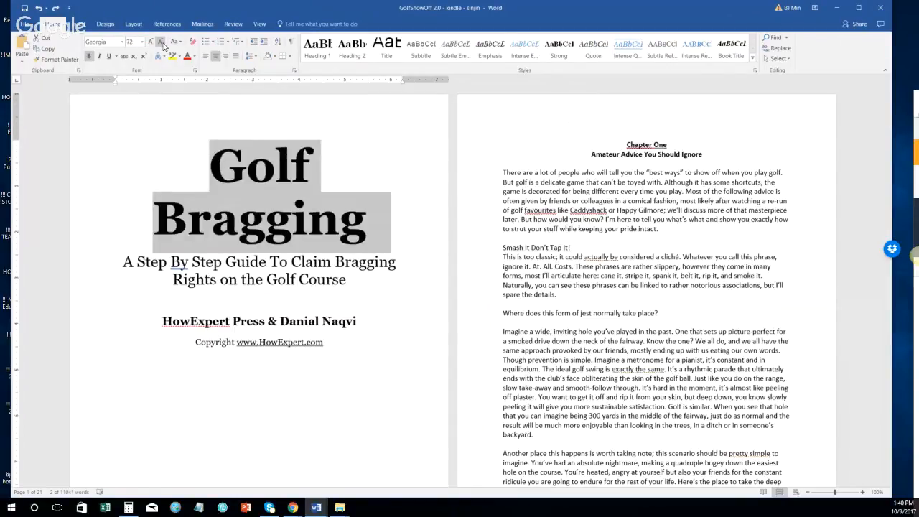
pyautogui.hotkey('ctrl', 'z')
pyautogui.hotkey('ctrl', 'y')
pyautogui.hotkey('ctrl', 'y')
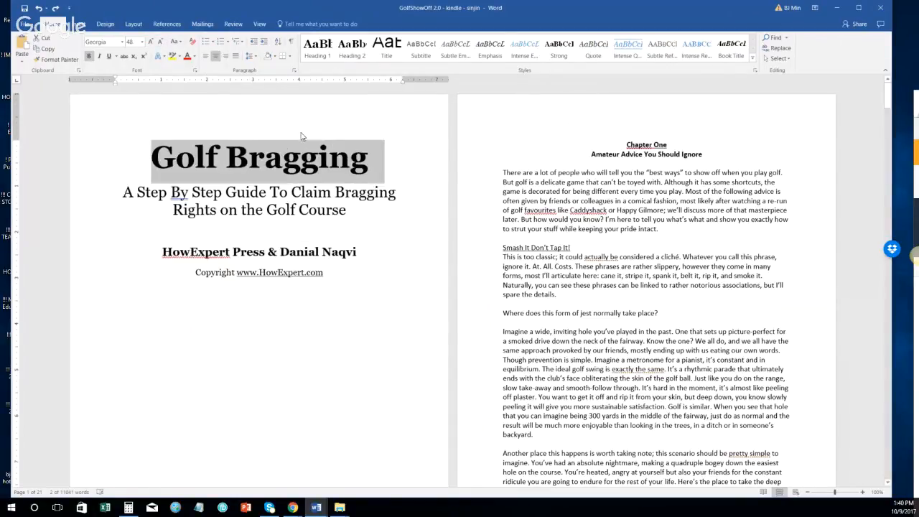
pyautogui.click(271, 156)
pyautogui.hotkey('ctrl', 'z')
pyautogui.hotkey('ctrl', 'z')
pyautogui.hotkey('ctrl', 'z')
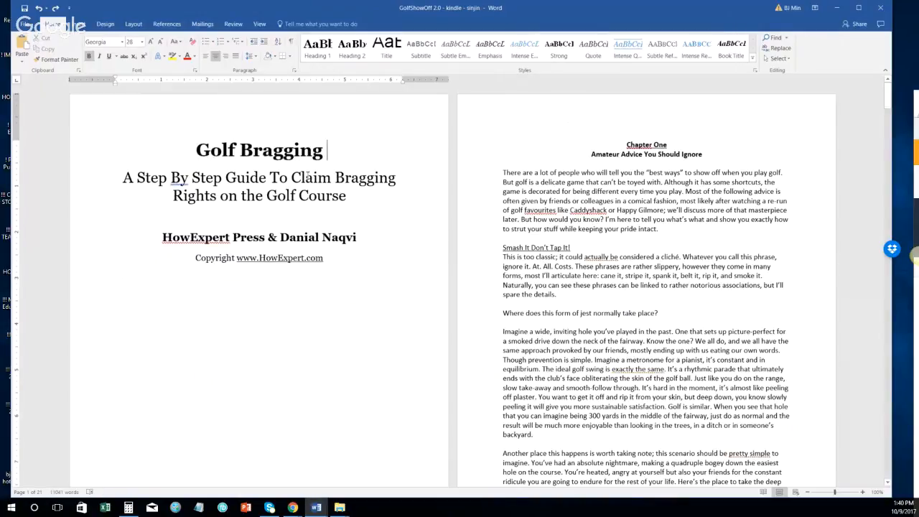
pyautogui.hotkey('ctrl', 'z')
pyautogui.click(247, 159)
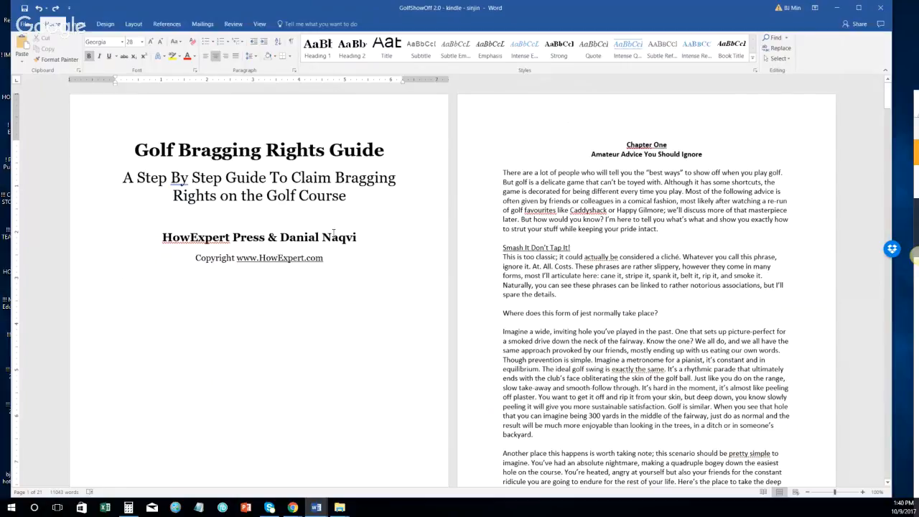
pyautogui.click(376, 252)
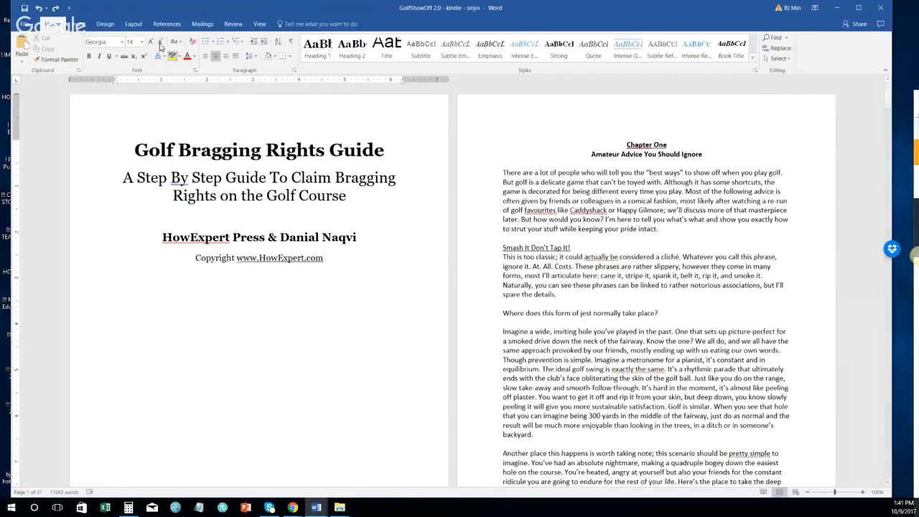
# Step: Insert a Next Page section break after the title page
pyautogui.click(134, 24)
pyautogui.click(125, 37)
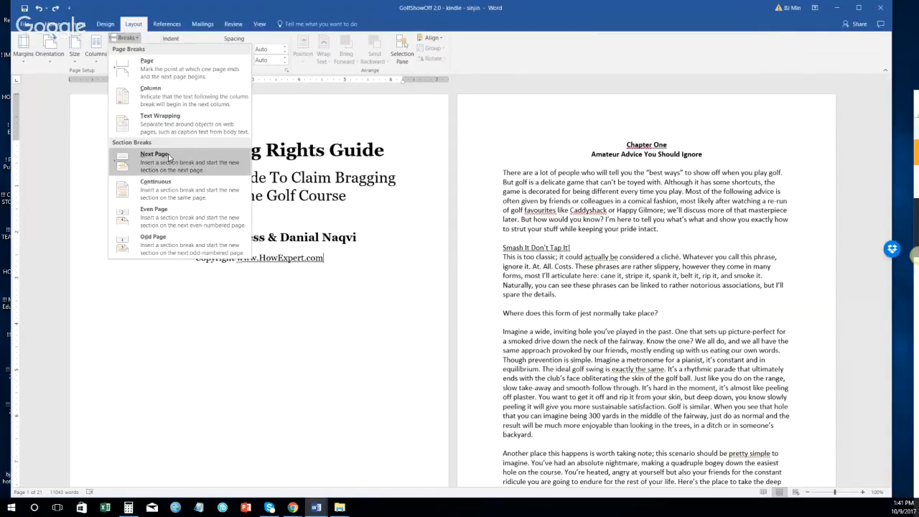
pyautogui.click(169, 152)
# Step: Type the heading 'Recommended Resources' on the new page and left-align it
pyautogui.write('Recon')
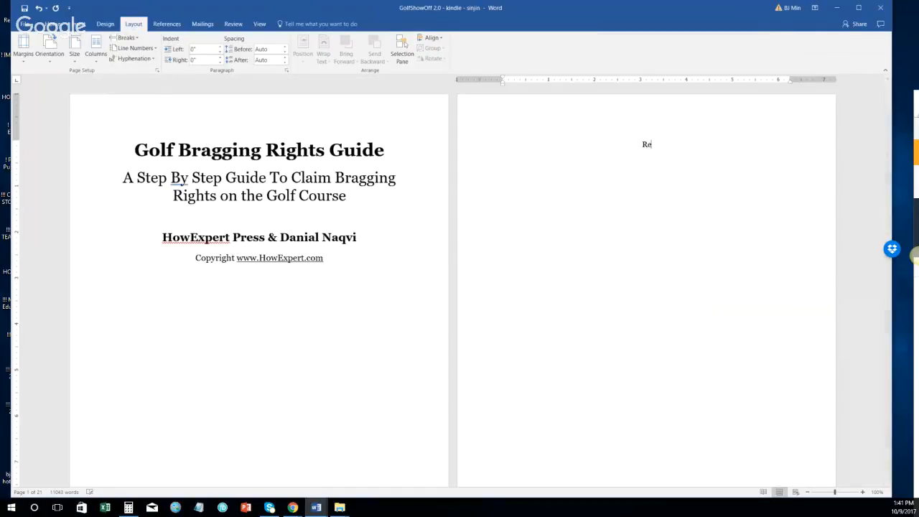
pyautogui.press('BackSpace')
pyautogui.write('mmended Resourceds')
pyautogui.press('BackSpace')
pyautogui.press('BackSpace')
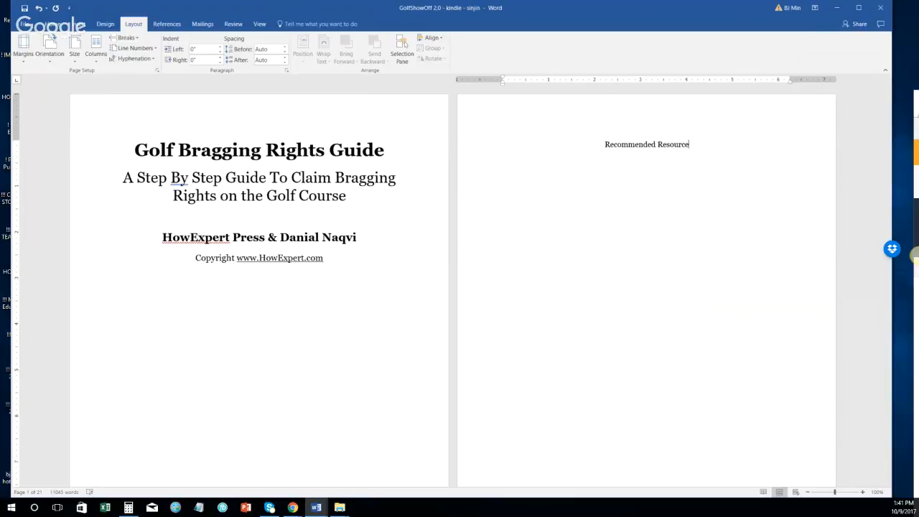
pyautogui.write('s')
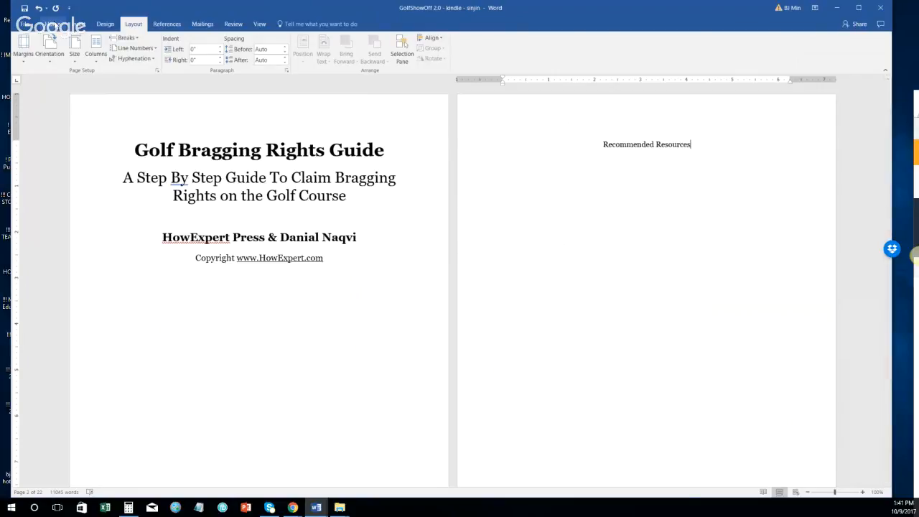
pyautogui.click(52, 24)
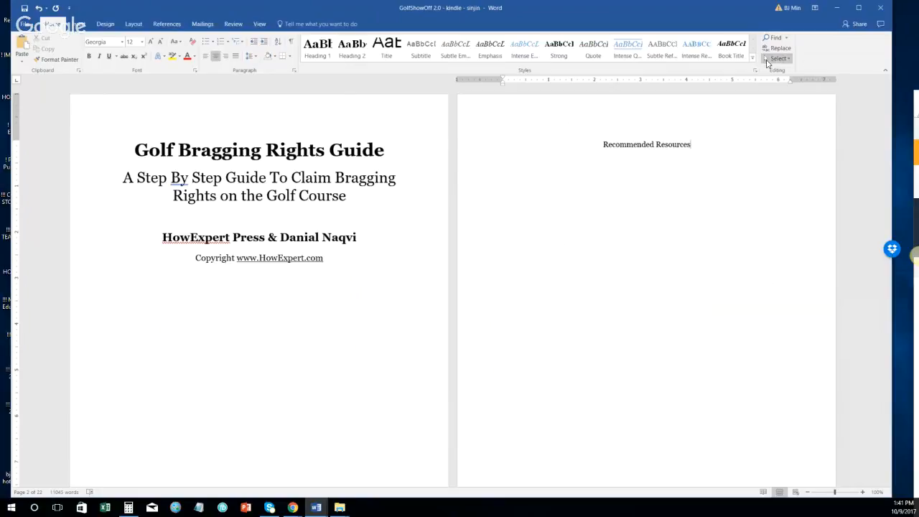
pyautogui.click(752, 58)
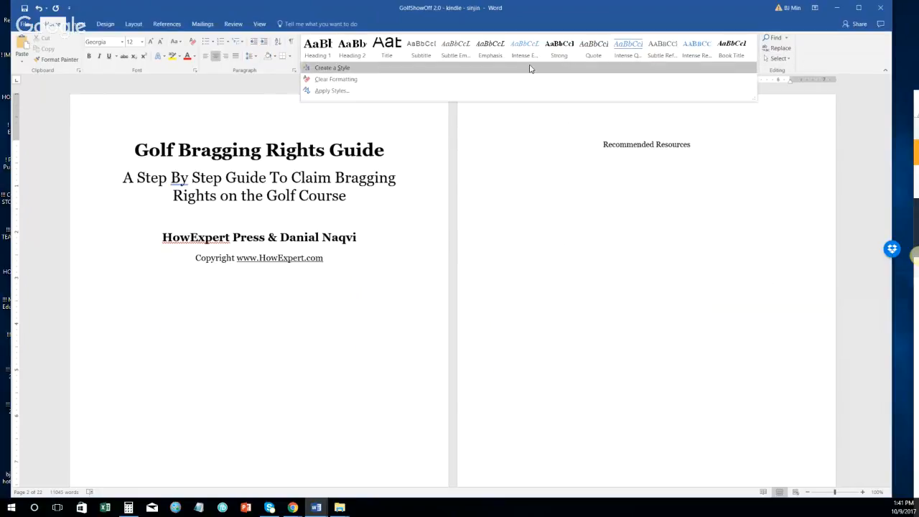
pyautogui.click(352, 92)
pyautogui.click(545, 122)
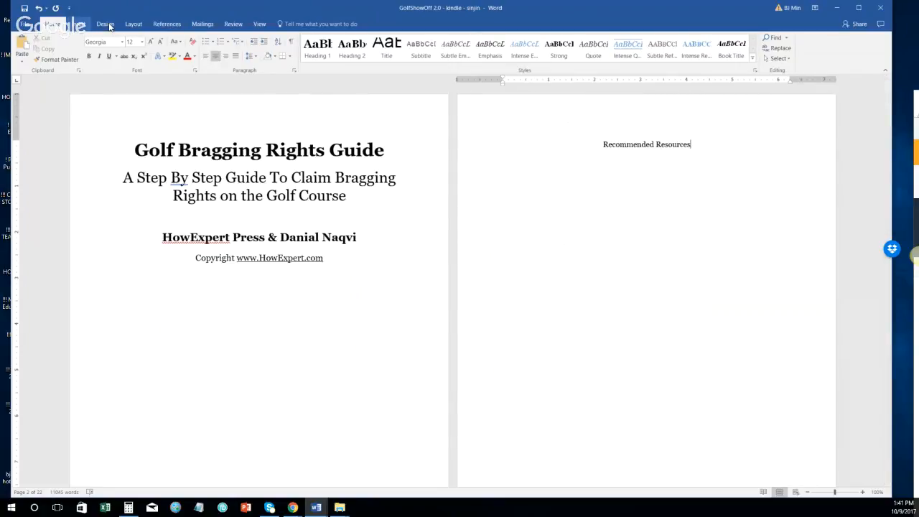
pyautogui.click(206, 56)
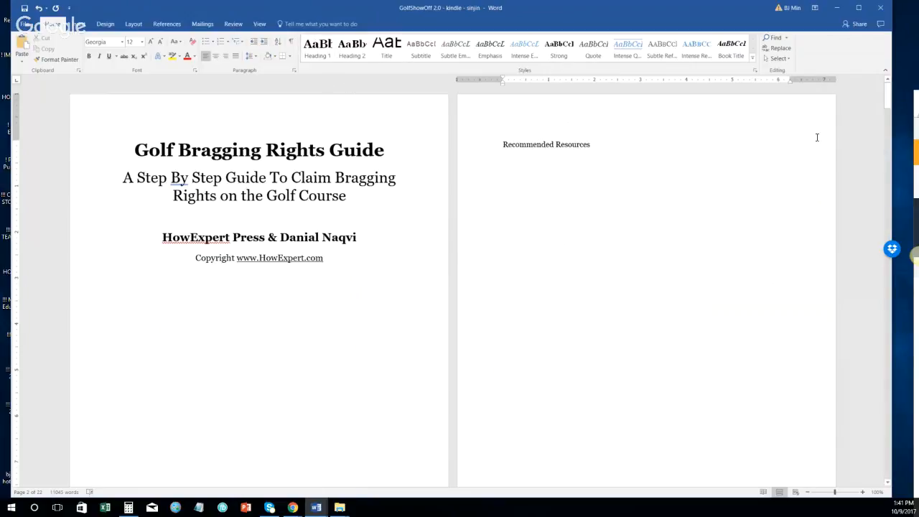
pyautogui.press('Return')
pyautogui.write('www')
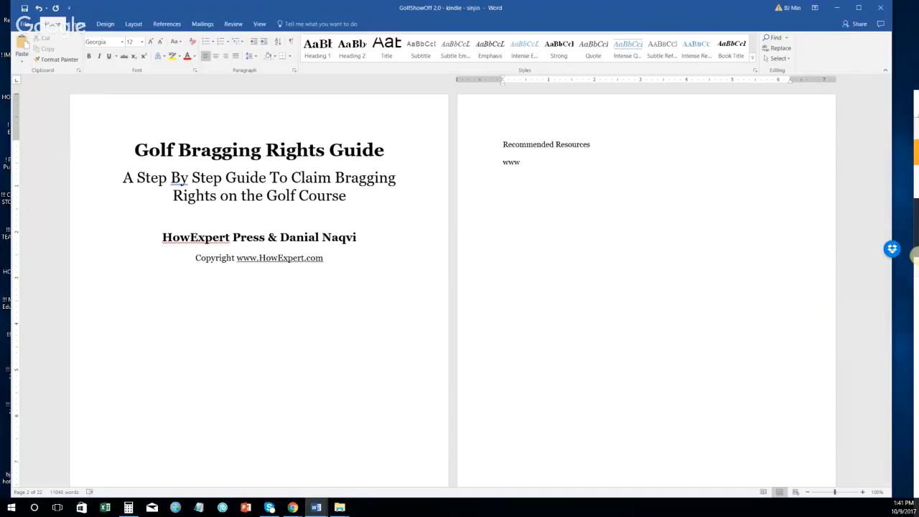
pyautogui.write('.HowExpert.com - Short')
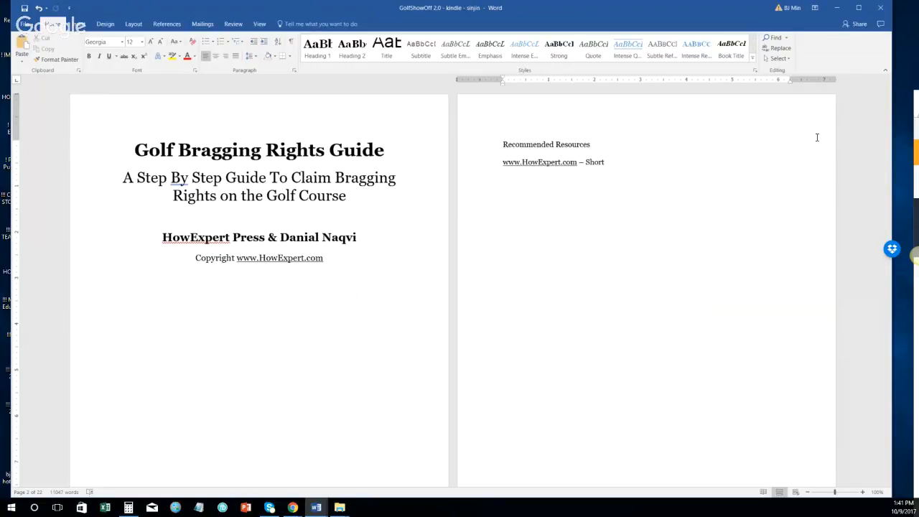
pyautogui.write(' "How To" Guides on')
pyautogui.write(' Unique E')
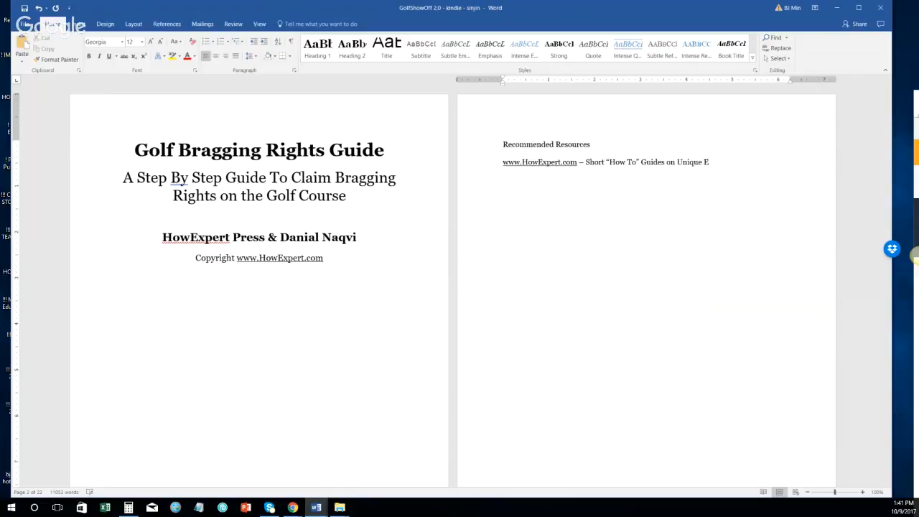
pyautogui.press('BackSpace')
pyautogui.write('Topics by Everyday Experts!')
pyautogui.press('Return')
pyautogui.write('www/')
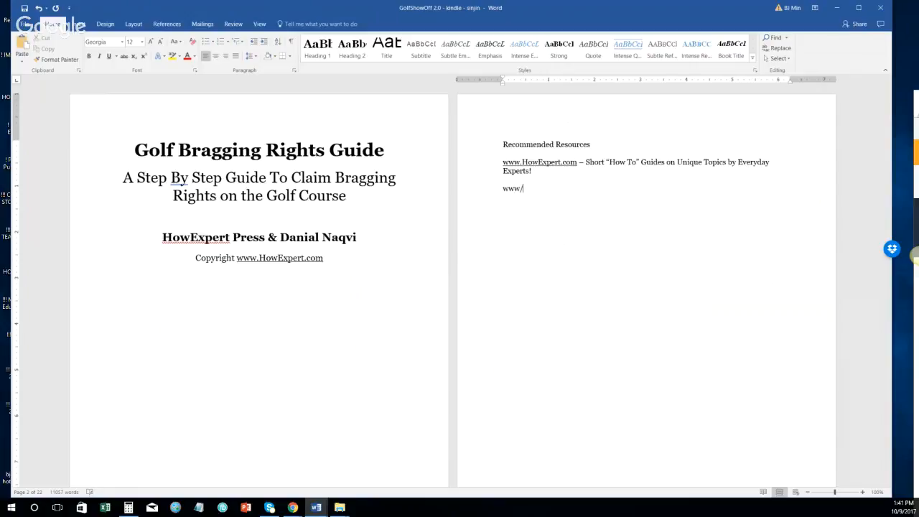
pyautogui.write('JH.HowExpert.com/golf')
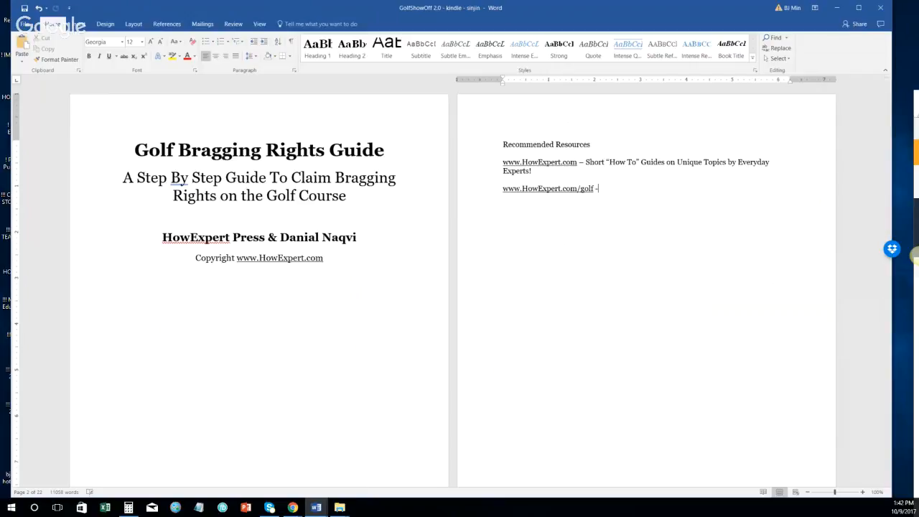
pyautogui.write('- Additional resource for g')
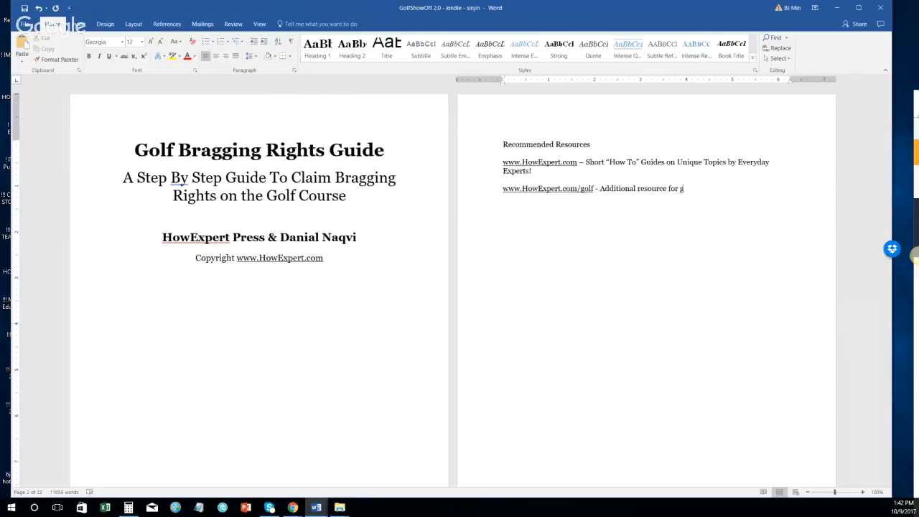
pyautogui.write('olf enthusiasts!')
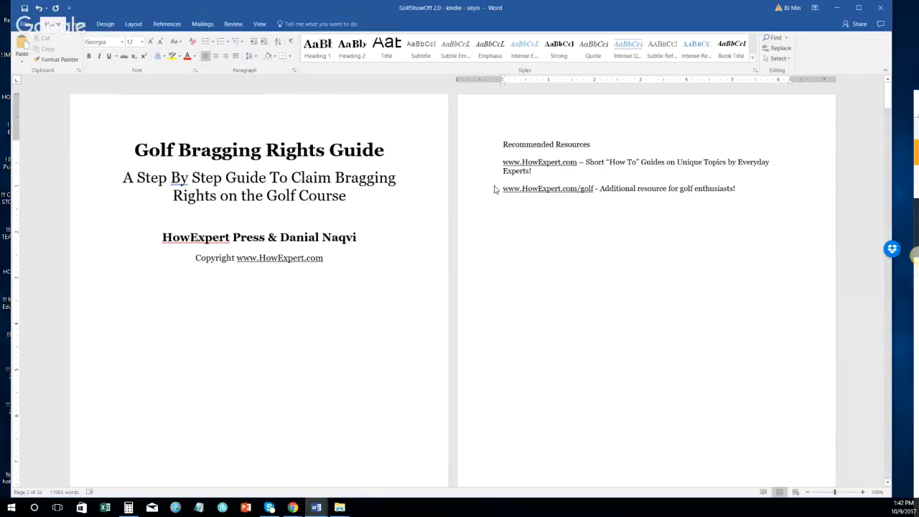
pyautogui.click(469, 146)
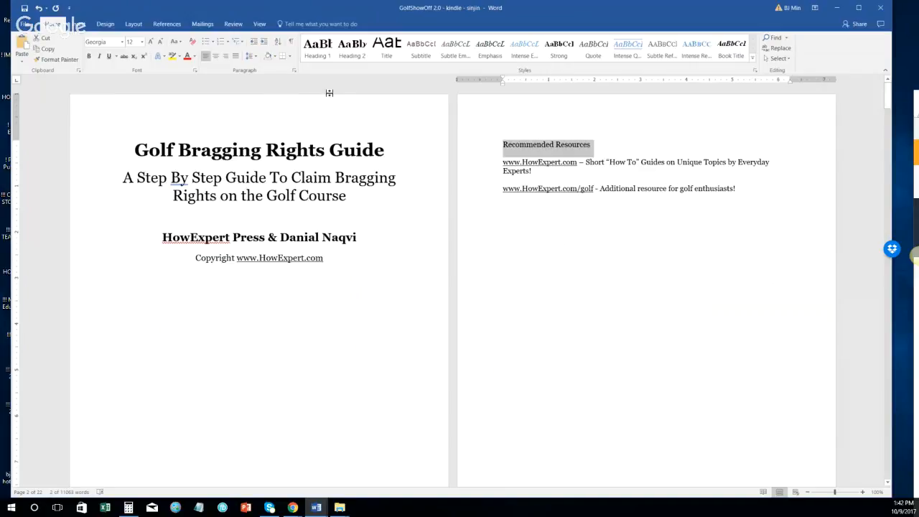
# Step: Apply the Heading 1 style to the 'Recommended Resources' title
pyautogui.click(317, 48)
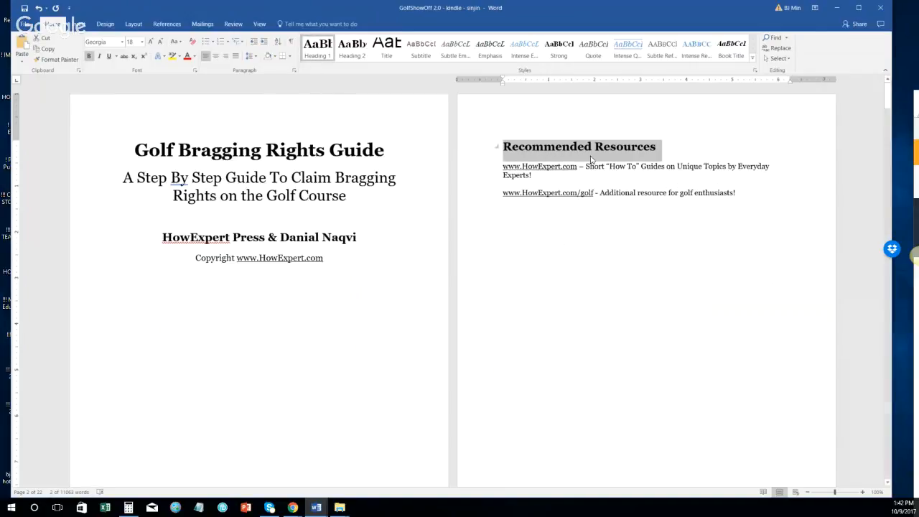
pyautogui.click(789, 203)
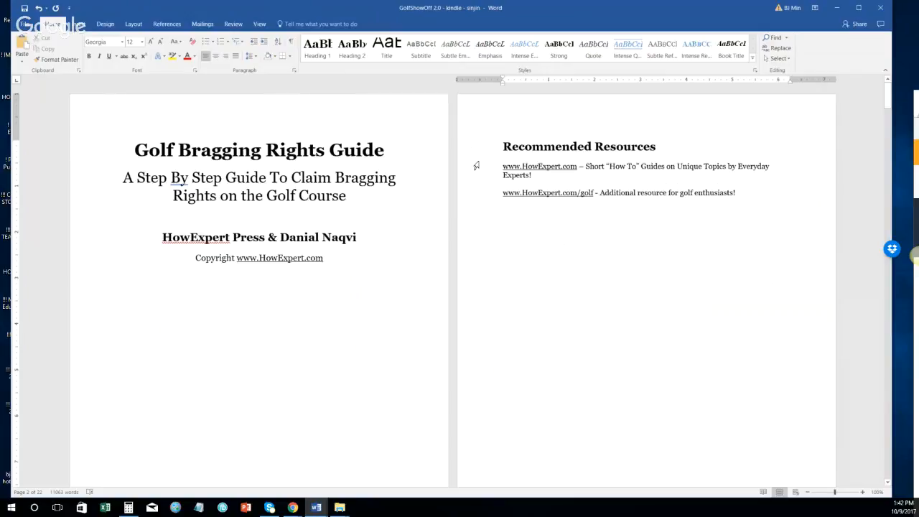
pyautogui.click(506, 166)
pyautogui.hotkey('ctrl', 'z')
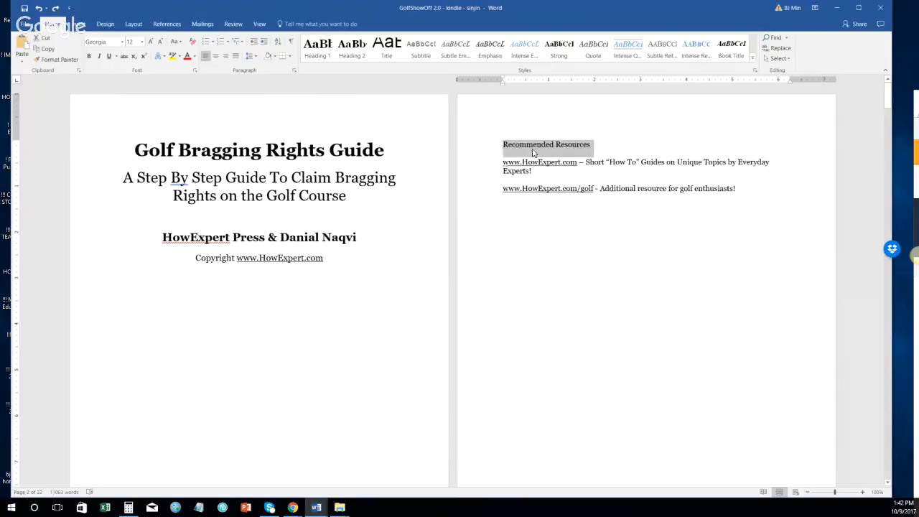
pyautogui.click(533, 149)
pyautogui.hotkey('ctrl', 'y')
pyautogui.click(506, 166)
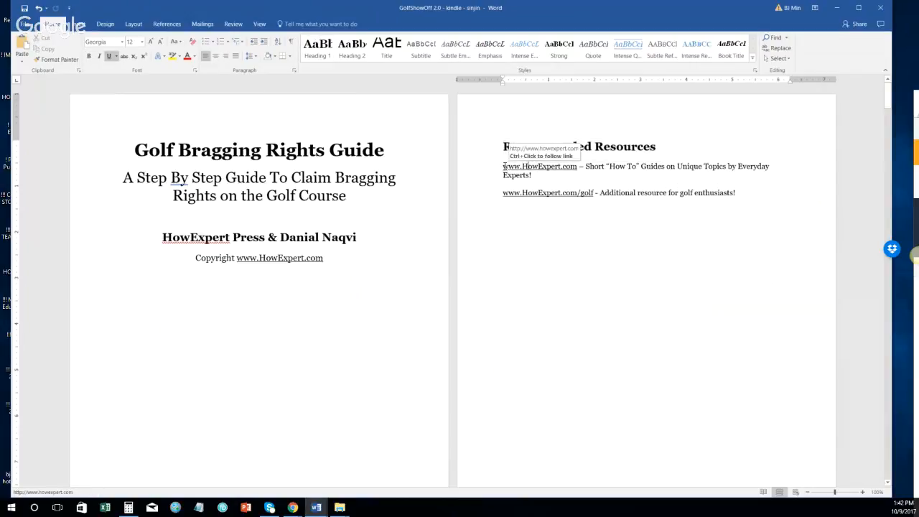
pyautogui.moveTo(503, 166); pyautogui.dragTo(574, 166)
pyautogui.rightClick(575, 166)
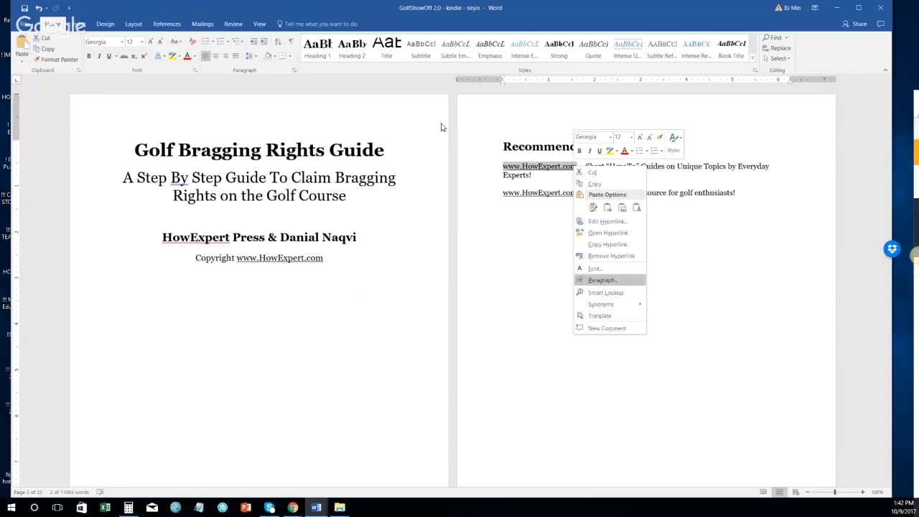
pyautogui.click(194, 59)
pyautogui.click(194, 59)
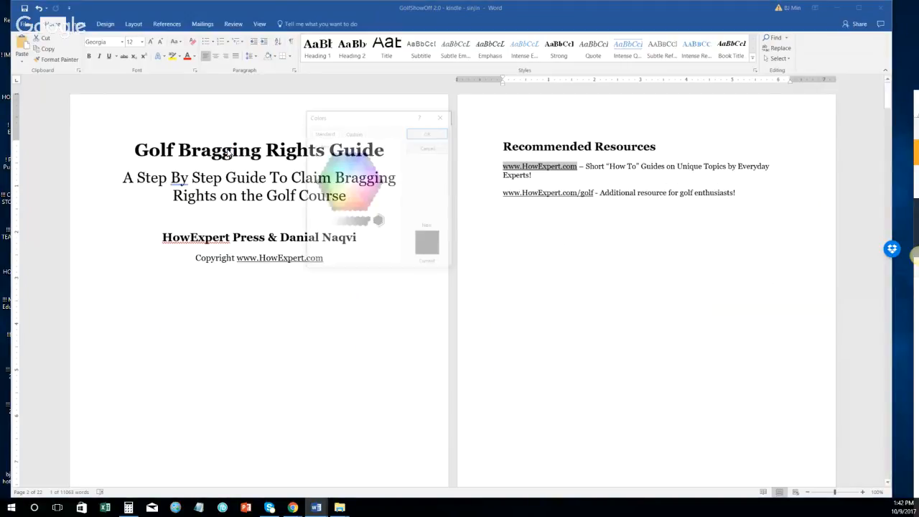
pyautogui.click(356, 160)
pyautogui.doubleClick(357, 160)
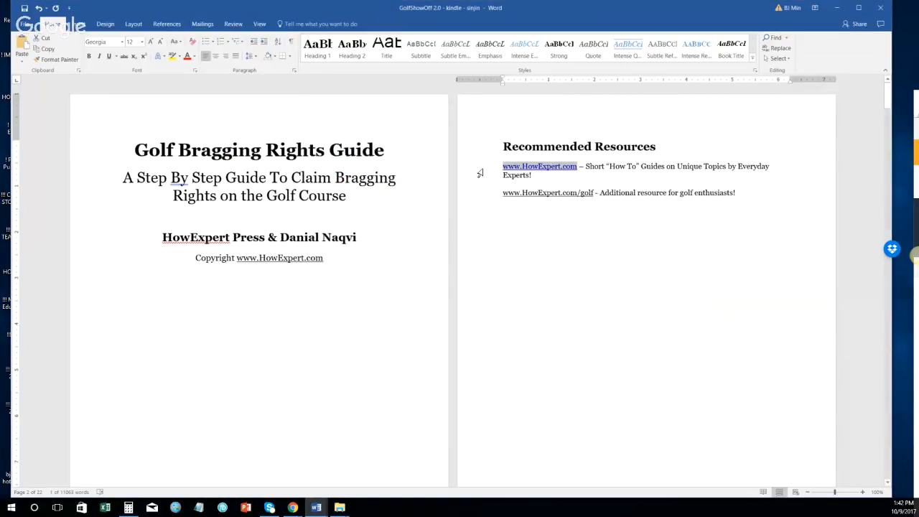
pyautogui.click(532, 176)
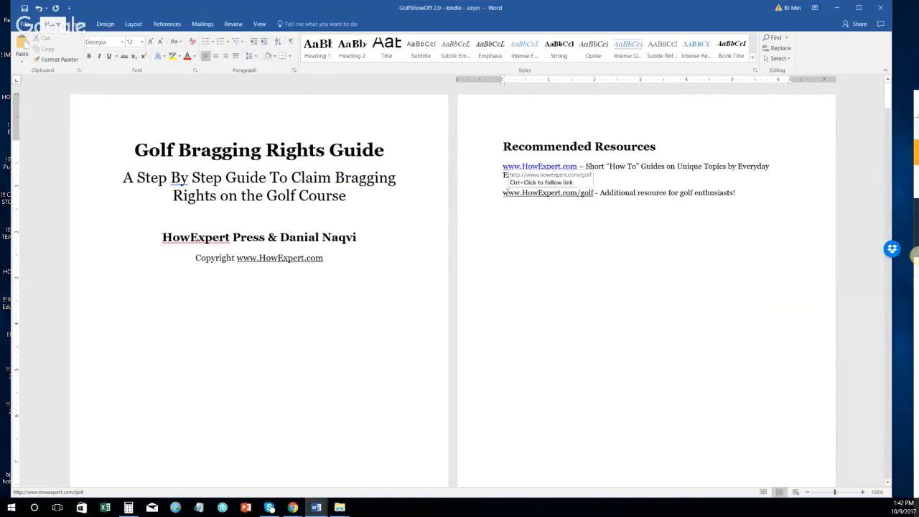
pyautogui.click(506, 197)
pyautogui.click(508, 197)
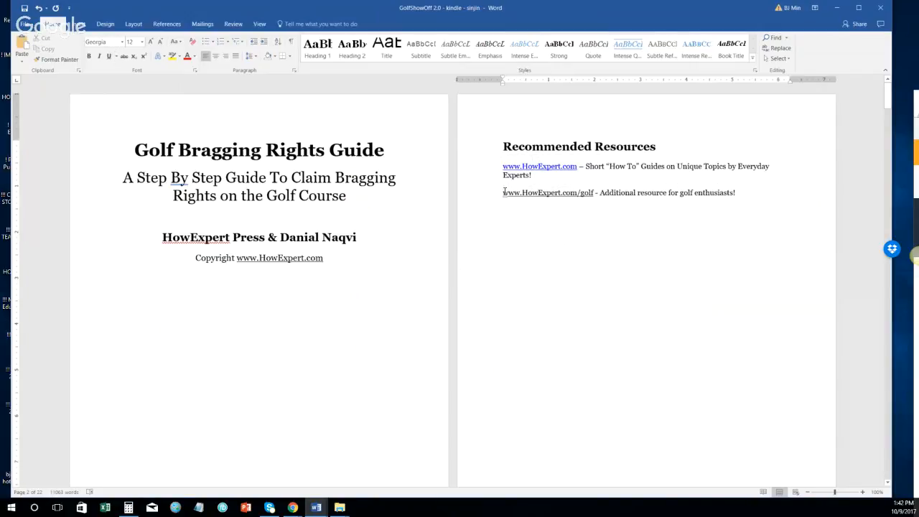
pyautogui.moveTo(504, 193); pyautogui.dragTo(594, 194)
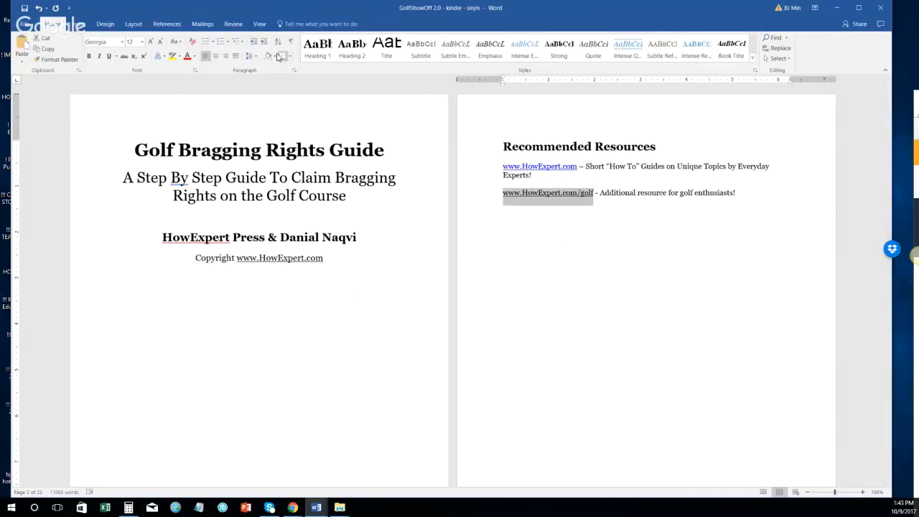
pyautogui.click(193, 56)
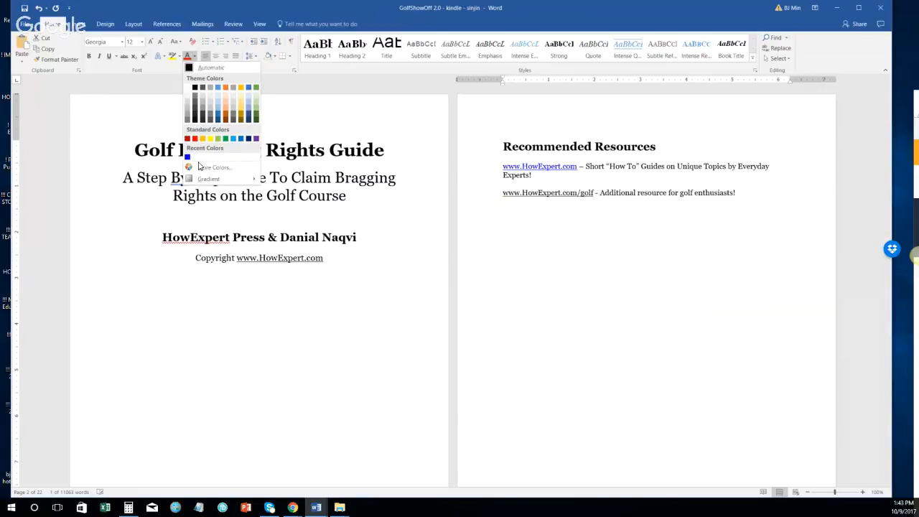
pyautogui.click(204, 166)
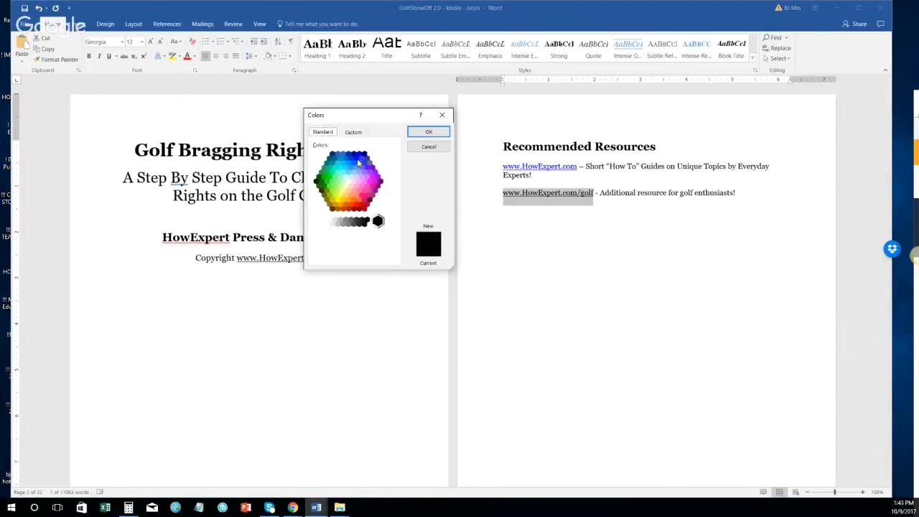
pyautogui.click(357, 160)
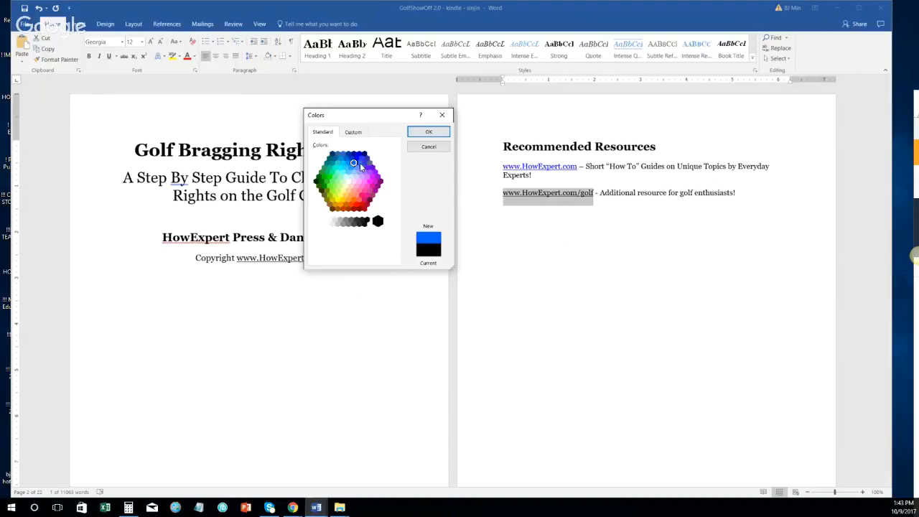
pyautogui.click(359, 163)
pyautogui.click(351, 158)
pyautogui.click(356, 159)
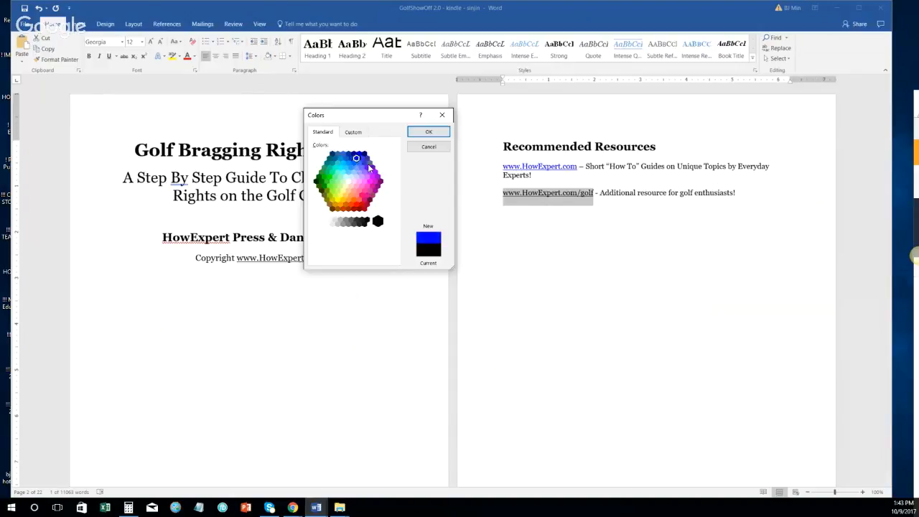
pyautogui.click(425, 138)
pyautogui.click(744, 198)
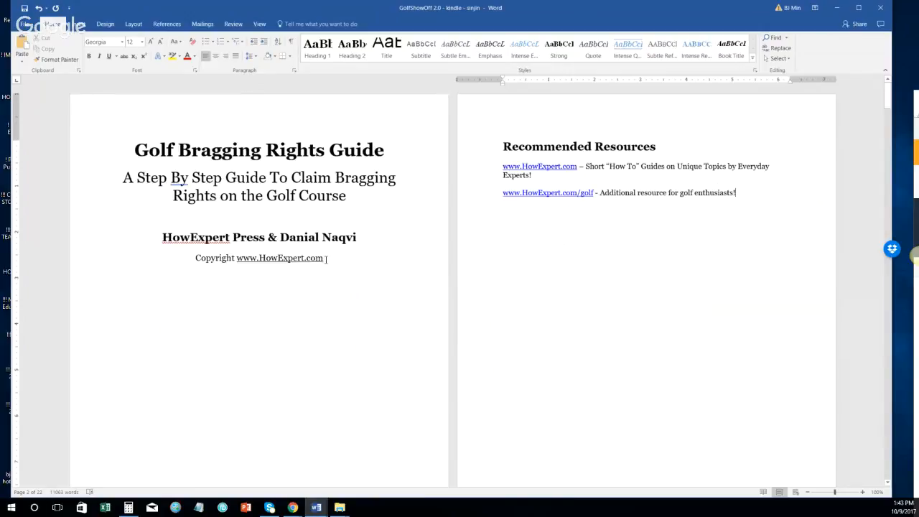
pyautogui.moveTo(327, 259); pyautogui.dragTo(237, 259)
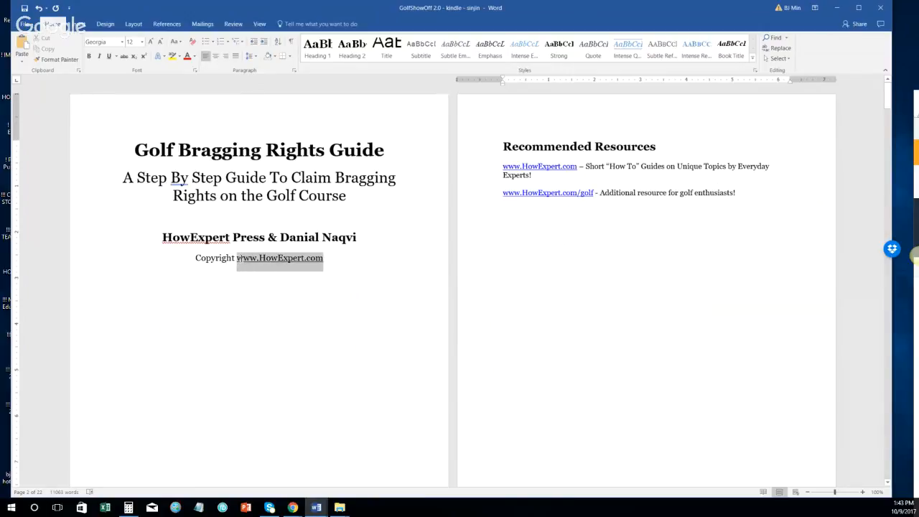
pyautogui.click(194, 57)
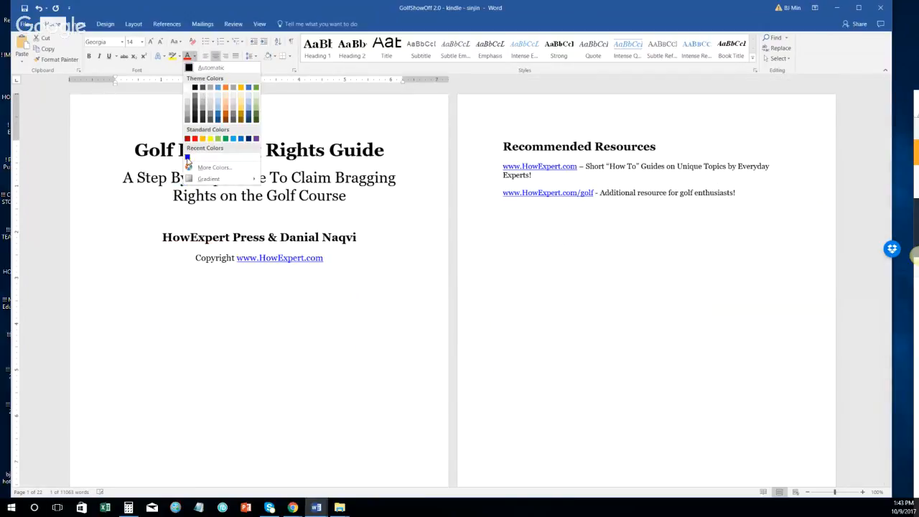
pyautogui.click(187, 159)
pyautogui.click(379, 238)
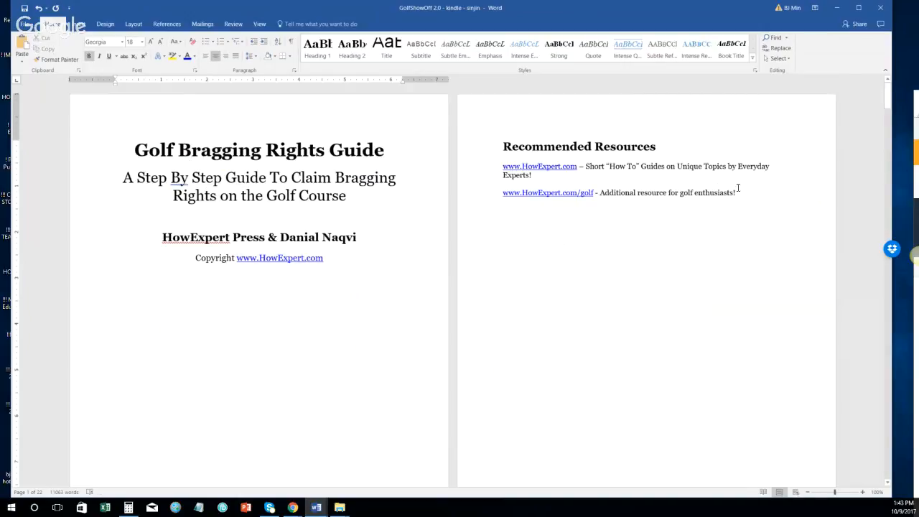
pyautogui.click(764, 198)
pyautogui.scroll(-2, 764, 198)
pyautogui.scroll(1, 764, 198)
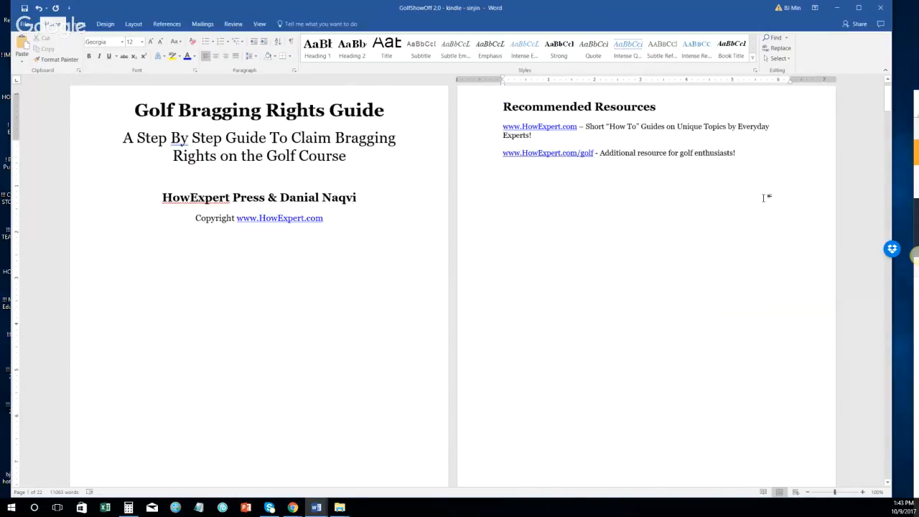
pyautogui.click(764, 198)
pyautogui.scroll(5, 763, 198)
pyautogui.click(761, 184)
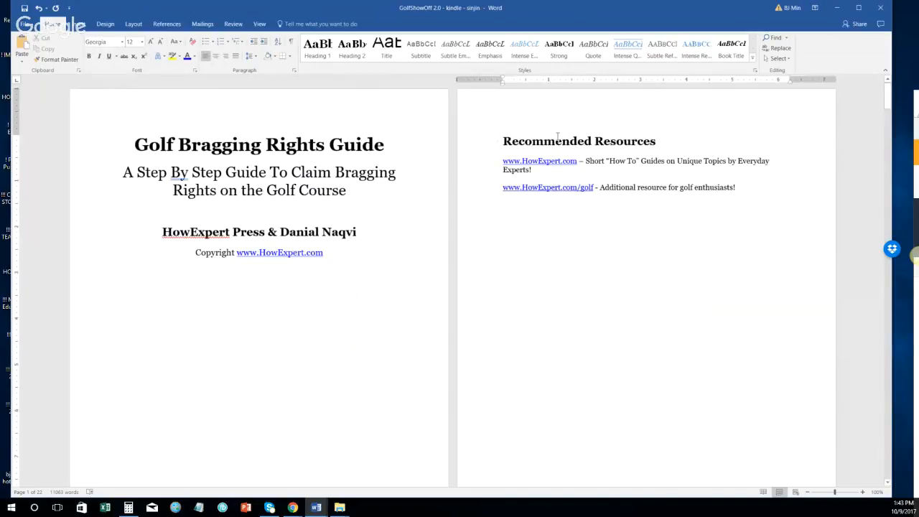
# Step: Insert a Next Page section break and type 'Copyright' on the new page
pyautogui.click(133, 24)
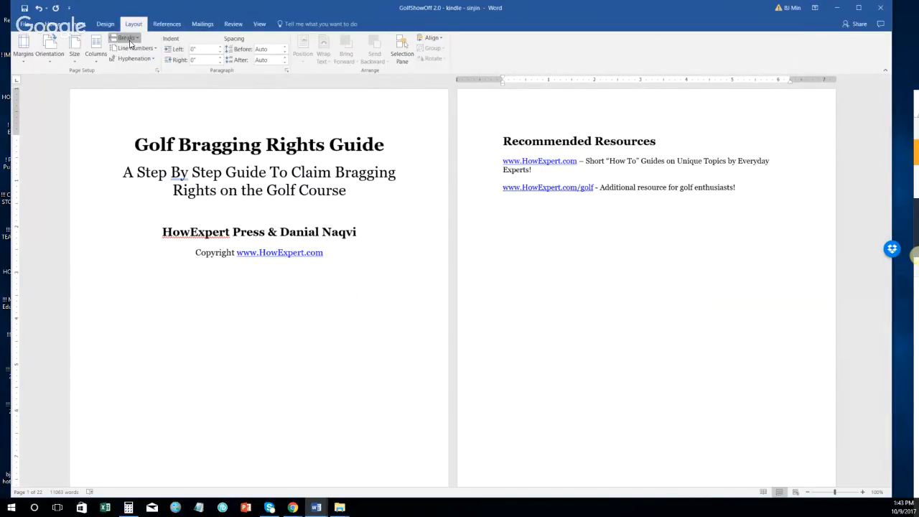
pyautogui.click(127, 38)
pyautogui.click(132, 153)
pyautogui.scroll(-3, 256, 183)
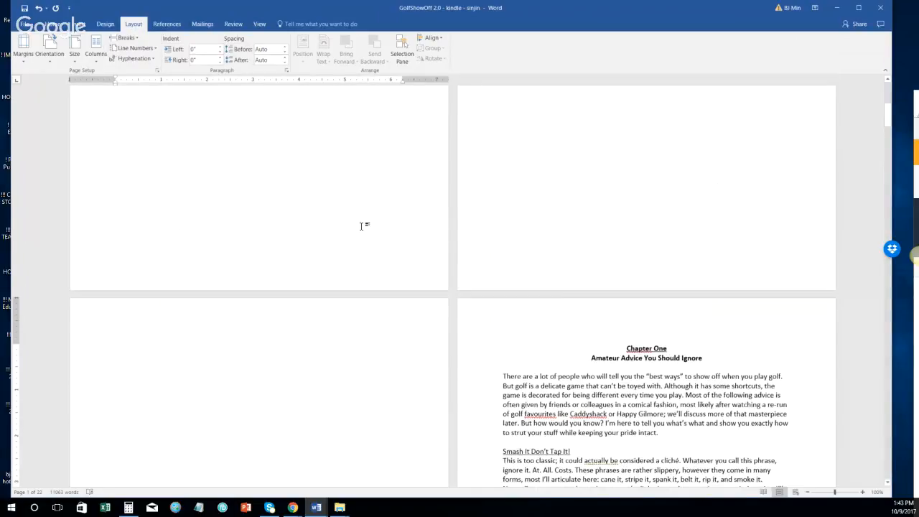
pyautogui.write('Copyright')
pyautogui.press('BackSpace')
pyautogui.press('BackSpace')
pyautogui.press('BackSpace')
pyautogui.press('BackSpace')
pyautogui.press('BackSpace')
pyautogui.press('BackSpace')
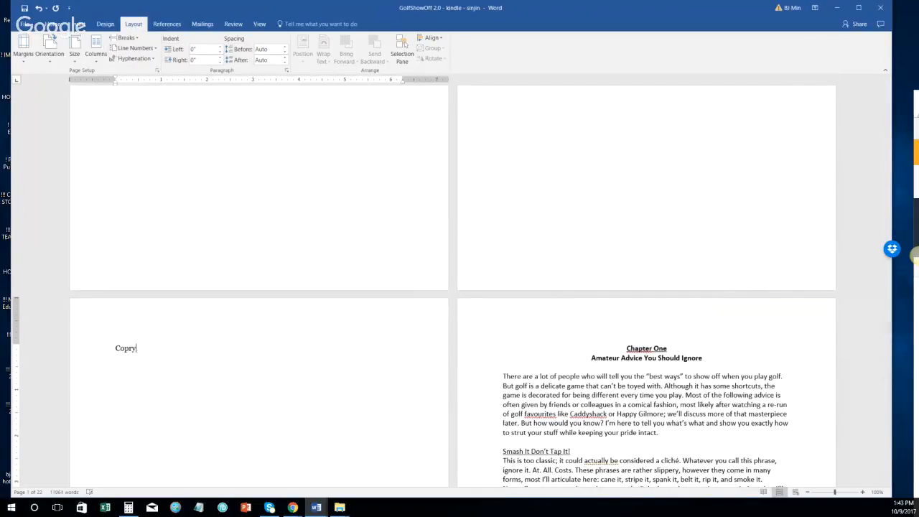
pyautogui.write('r')
pyautogui.press('BackSpace')
pyautogui.write('yright')
# Step: Copy all text from the separate copyright document, then drag its window aside
pyautogui.click(317, 506)
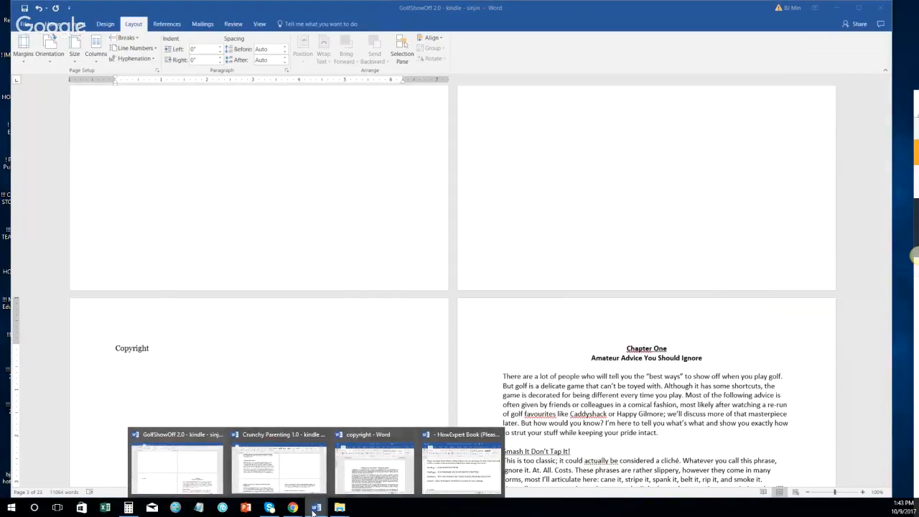
pyautogui.moveTo(918, 151); pyautogui.dragTo(360, 120)
pyautogui.hotkey('ctrl', 'a')
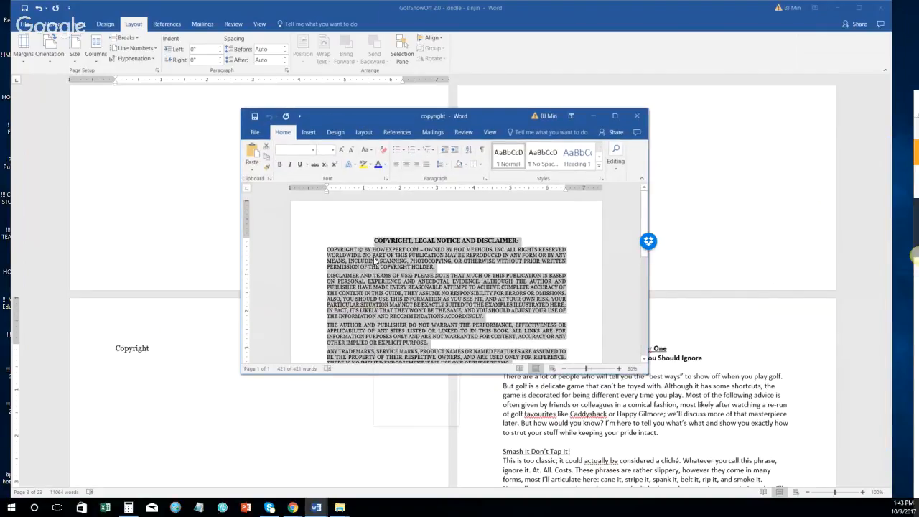
pyautogui.rightClick(374, 257)
pyautogui.click(395, 275)
pyautogui.moveTo(429, 118); pyautogui.dragTo(918, 143)
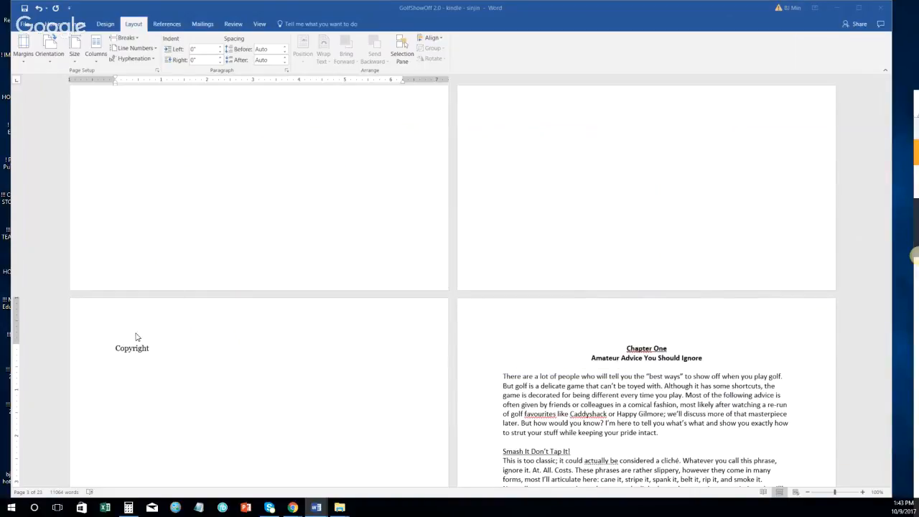
# Step: Paste the copyright and legal notice over the 'Copyright' placeholder
pyautogui.click(84, 355)
pyautogui.hotkey('ctrl', 'v')
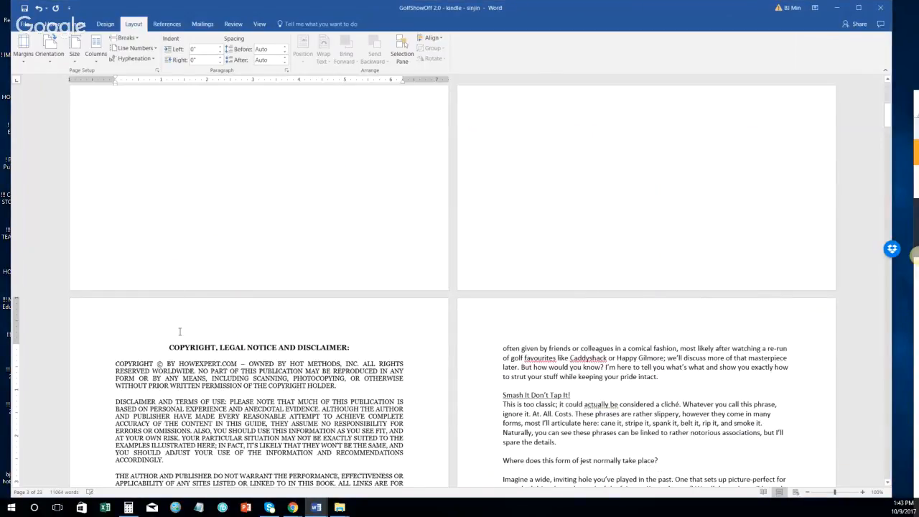
pyautogui.scroll(-2, 180, 330)
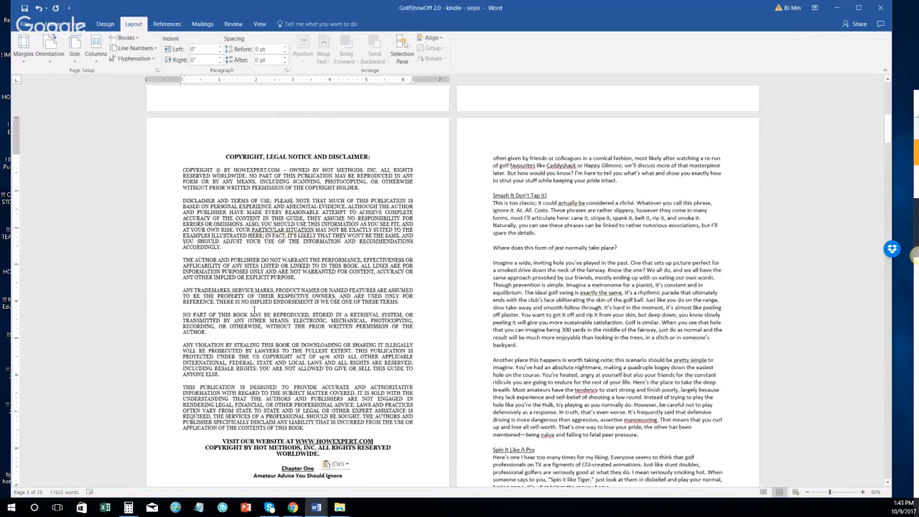
pyautogui.scroll(-2, 252, 310)
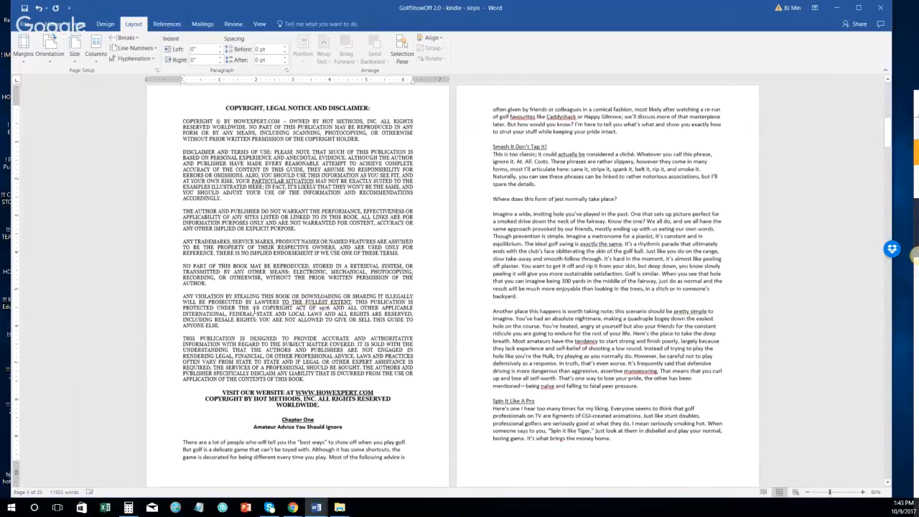
pyautogui.scroll(-1, 254, 310)
pyautogui.scroll(-1, 294, 410)
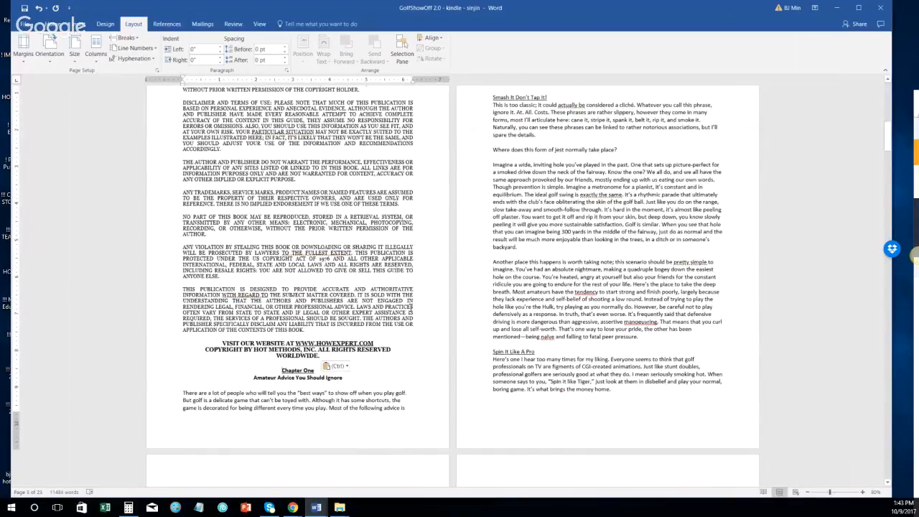
# Step: Remove the gap before Chapter One and start it on a new page with a page break
pyautogui.press('BackSpace')
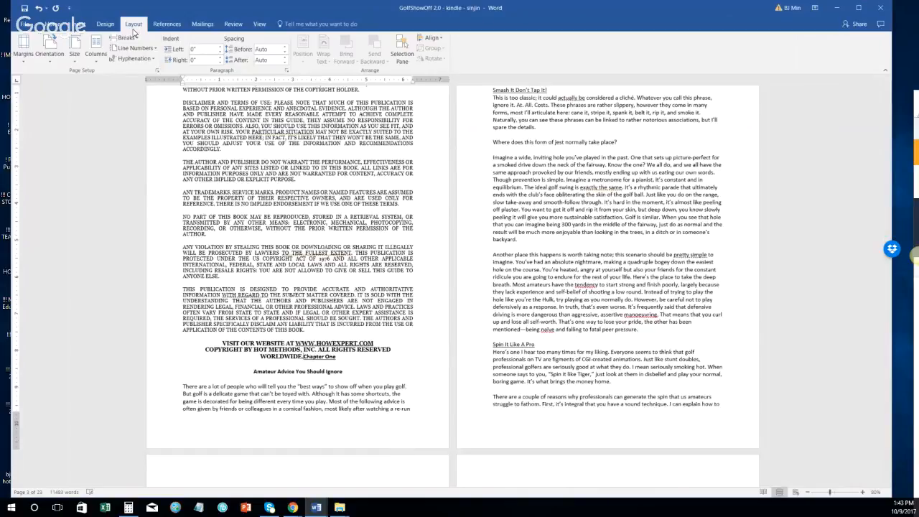
pyautogui.click(126, 38)
pyautogui.click(140, 90)
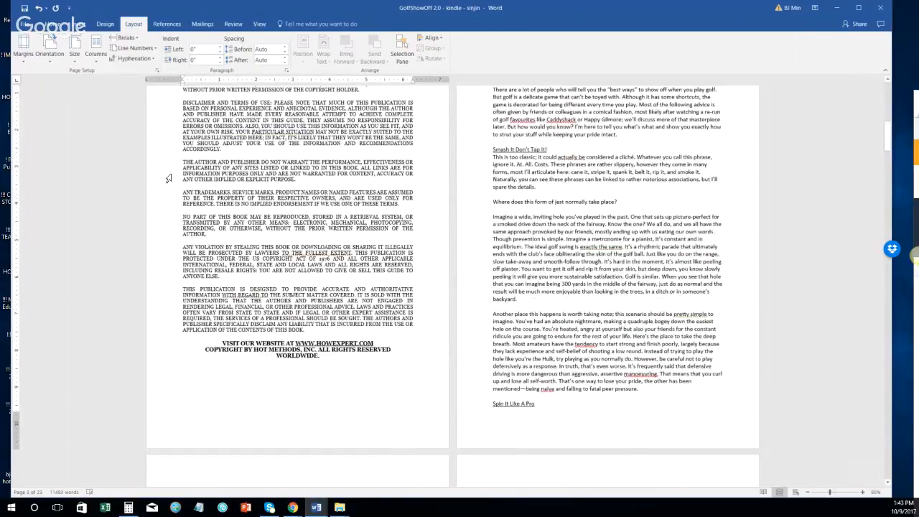
pyautogui.scroll(5, 168, 178)
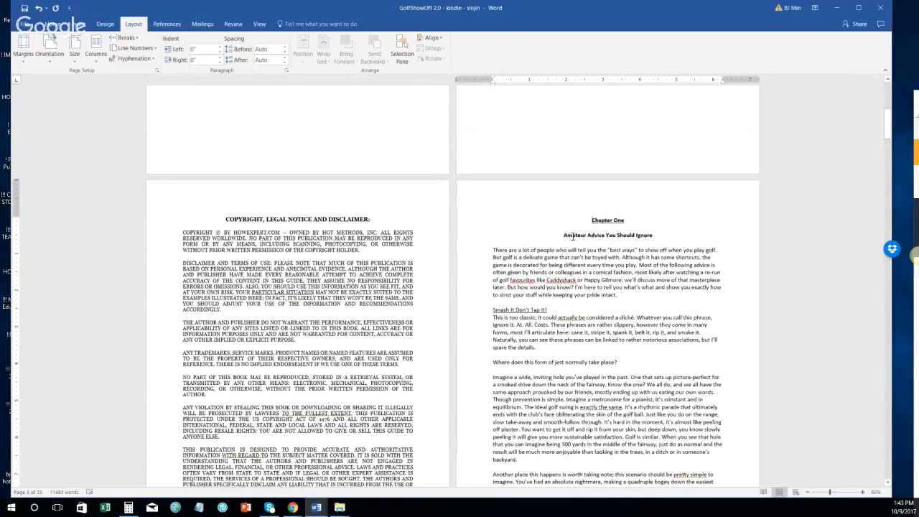
pyautogui.scroll(-2, 367, 314)
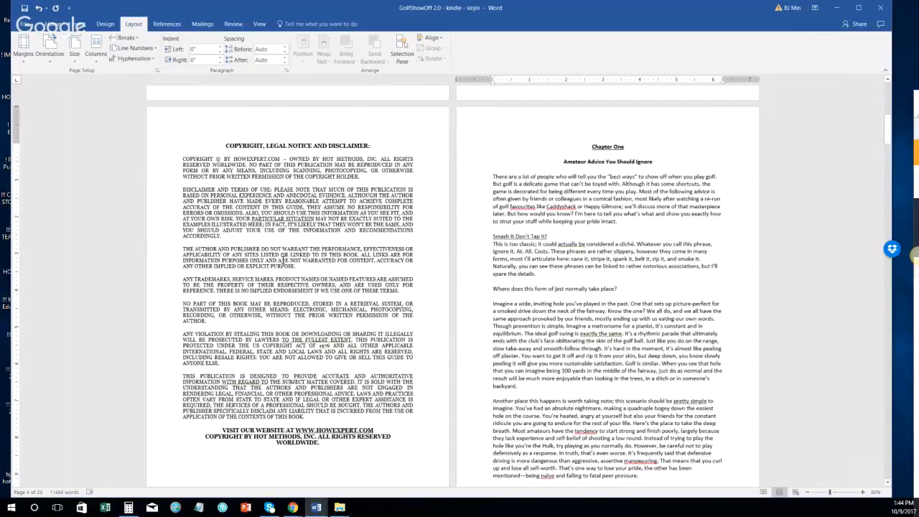
pyautogui.scroll(2, 324, 312)
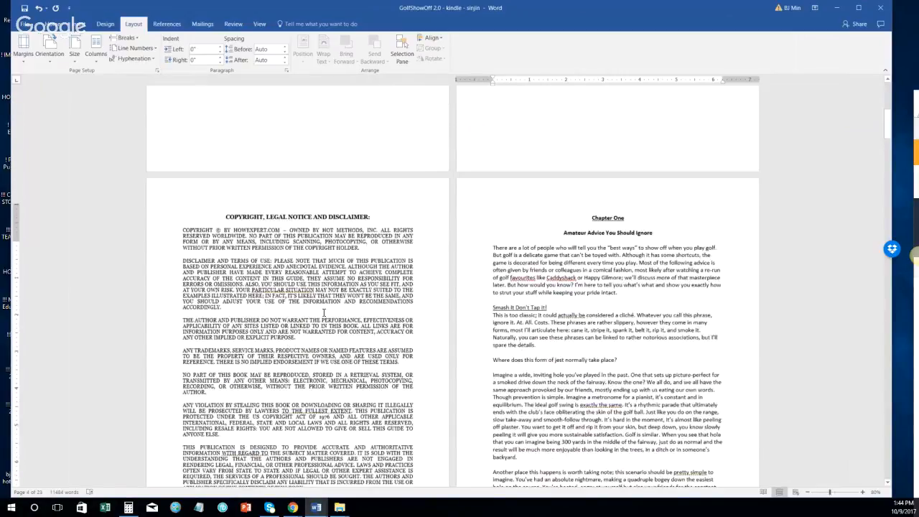
pyautogui.scroll(4, 622, 322)
pyautogui.scroll(-2, 621, 319)
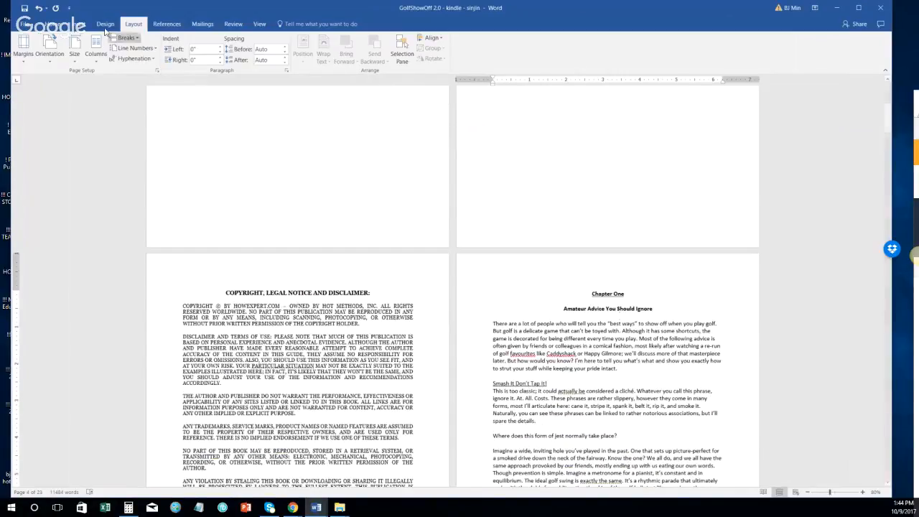
# Step: Join 'Chapter One: Amateur Advice You Should Ignore' onto one line and make it Heading 1
pyautogui.click(55, 25)
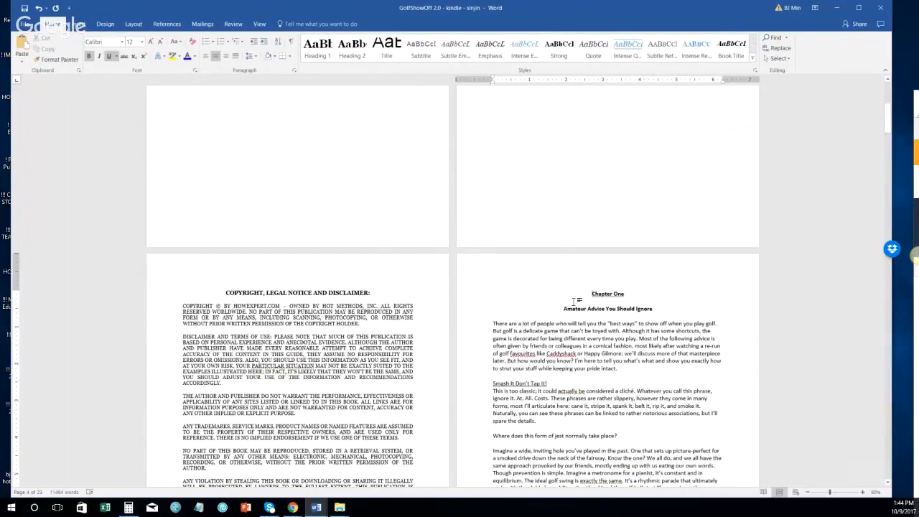
pyautogui.scroll(-2, 595, 293)
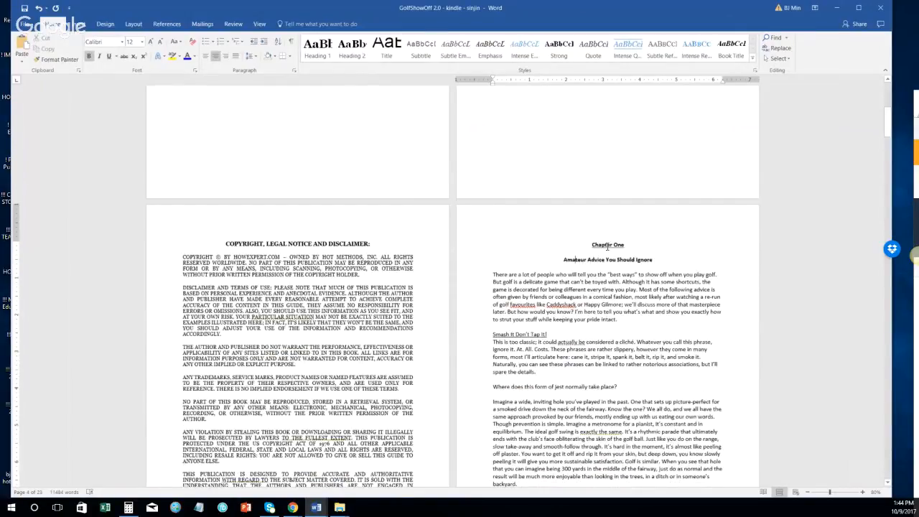
pyautogui.click(607, 245)
pyautogui.click(616, 259)
pyautogui.press('BackSpace')
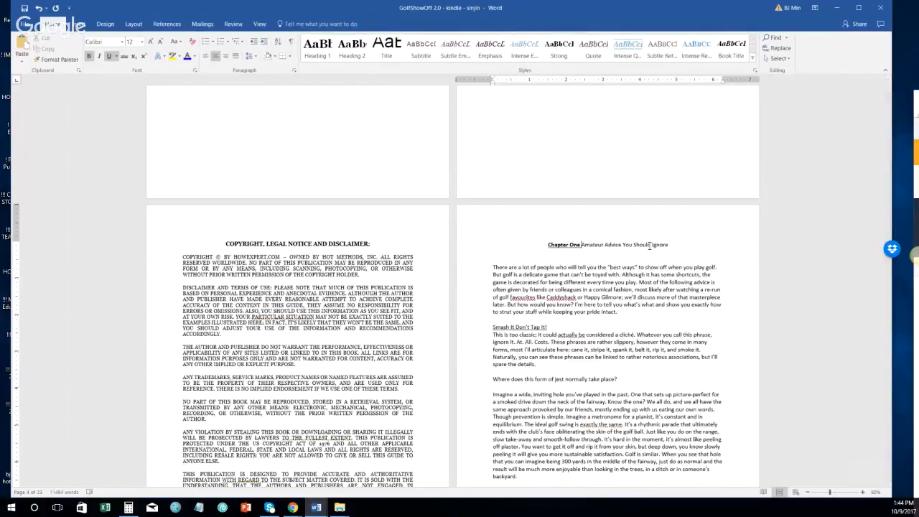
pyautogui.write(':')
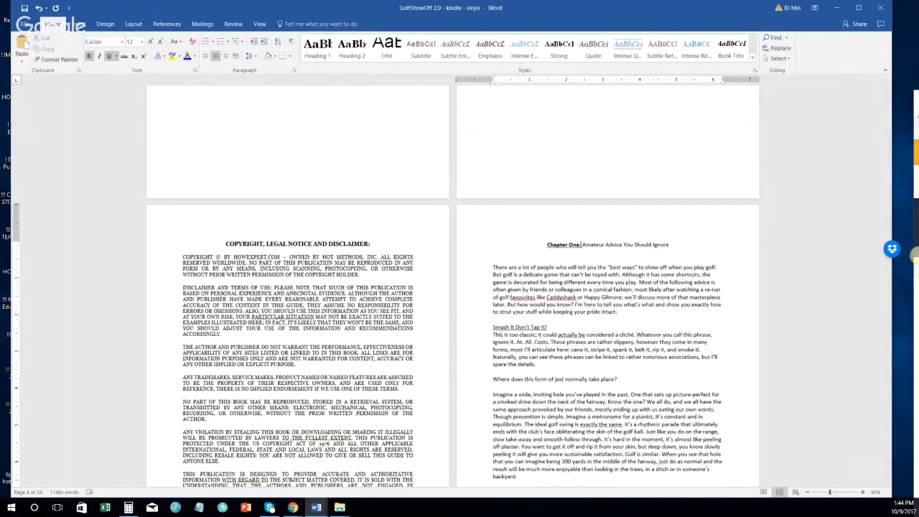
pyautogui.click(466, 248)
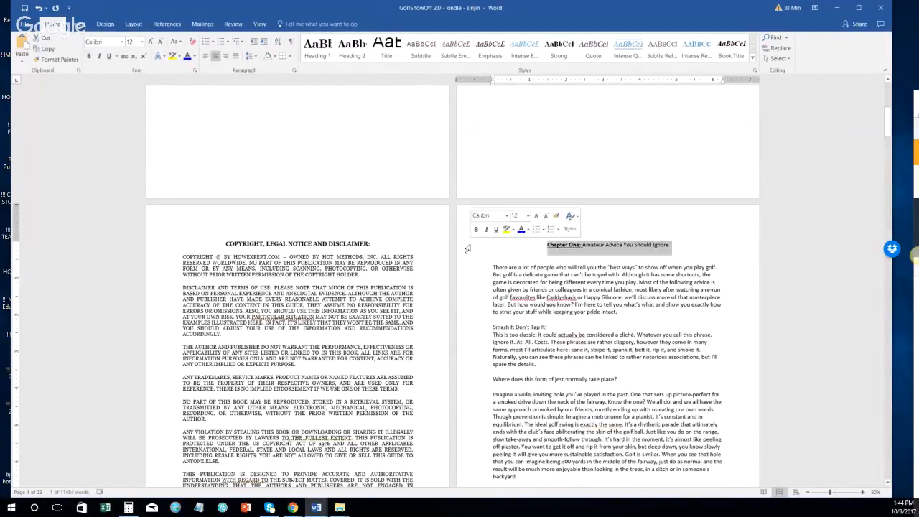
pyautogui.click(320, 51)
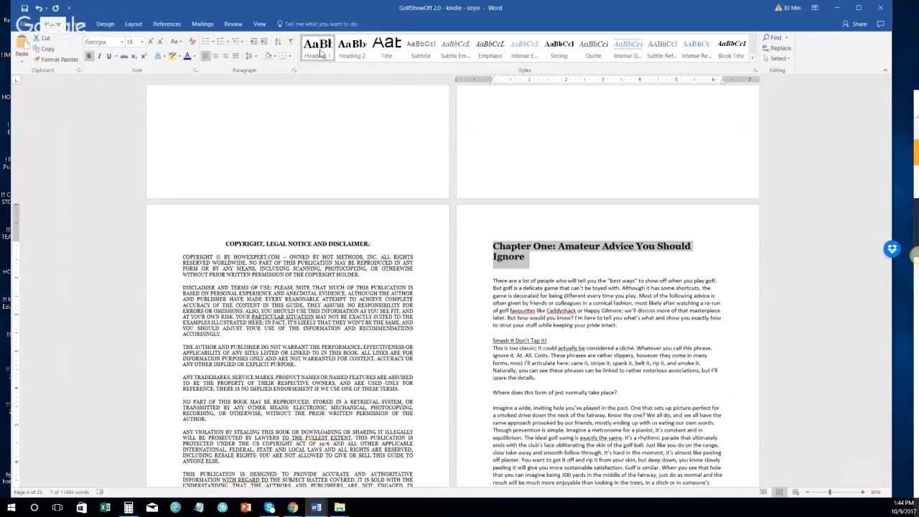
# Step: Delete the blank line below the Chapter One heading
pyautogui.click(511, 275)
pyautogui.click(474, 273)
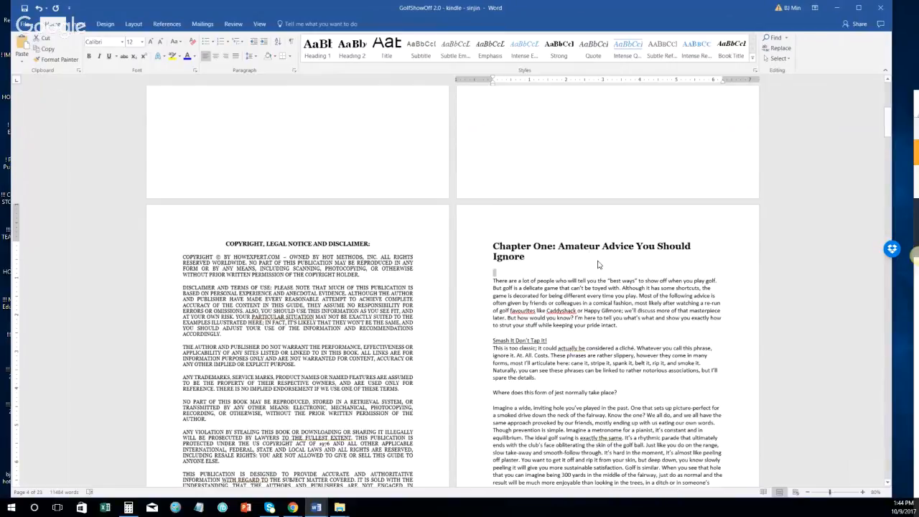
pyautogui.press('Delete')
# Step: Apply the Normal style to Chapter One's opening paragraph through the Apply Styles box
pyautogui.tripleClick(512, 275)
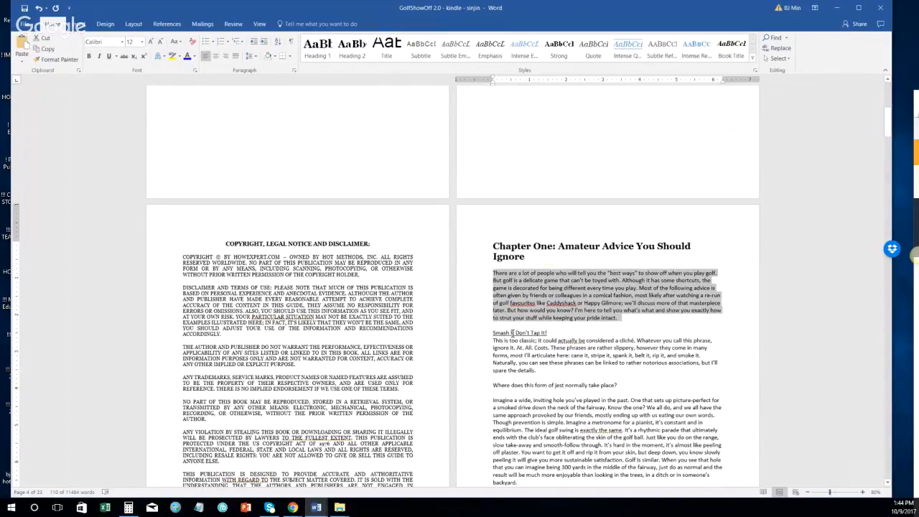
pyautogui.click(513, 333)
pyautogui.tripleClick(528, 310)
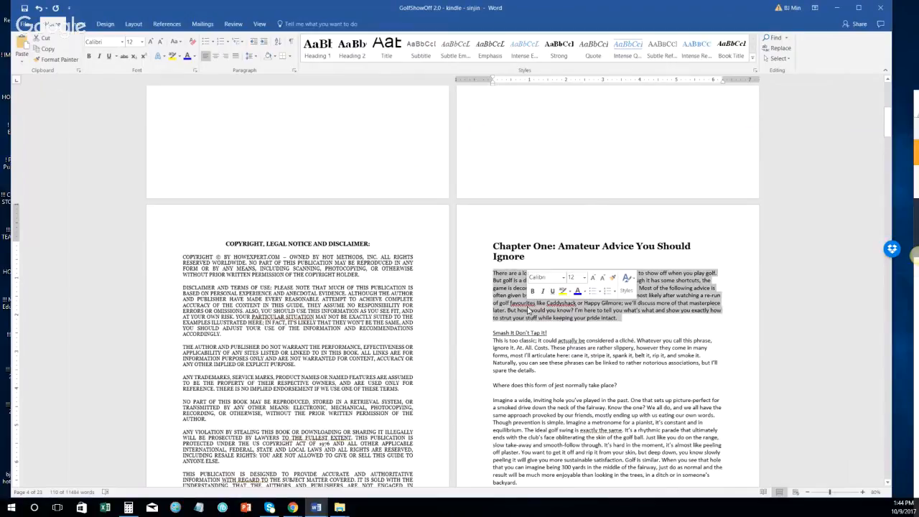
pyautogui.scroll(-5, 528, 310)
pyautogui.scroll(-5, 528, 307)
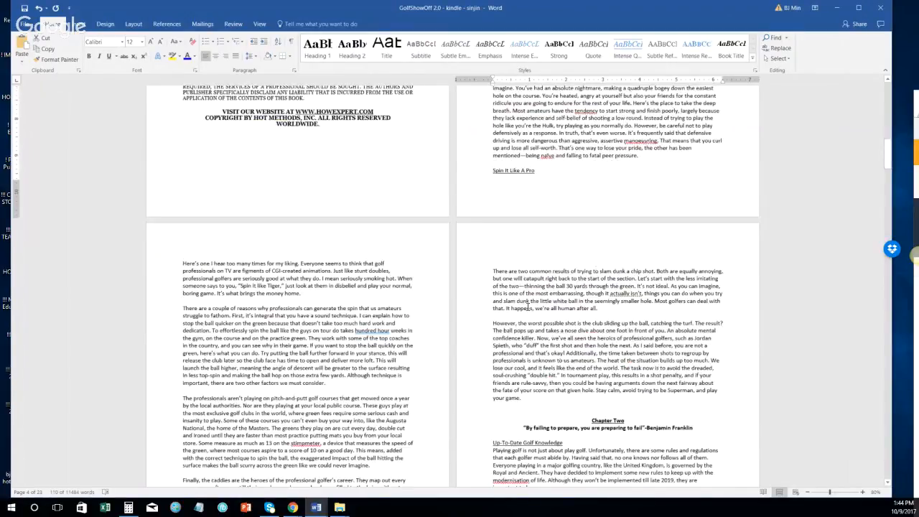
pyautogui.scroll(8, 528, 306)
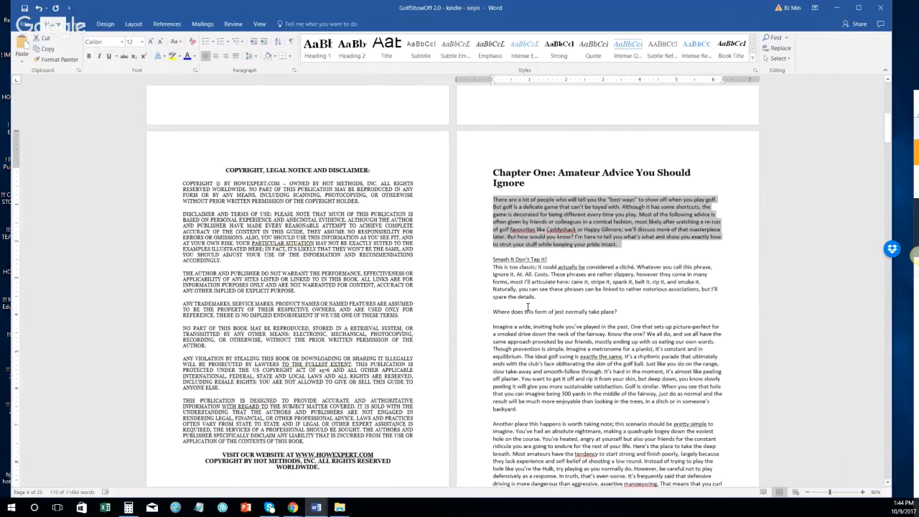
pyautogui.scroll(-10, 528, 306)
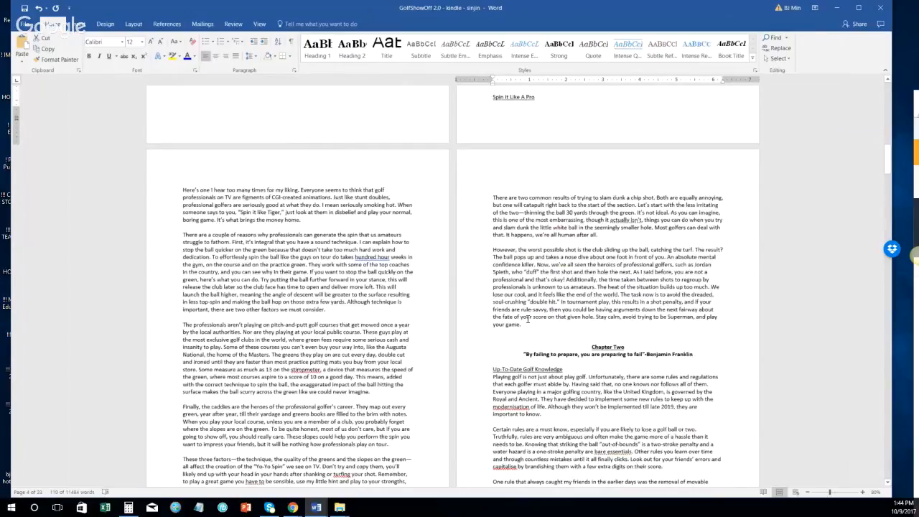
pyautogui.scroll(-2, 528, 319)
pyautogui.scroll(7, 532, 318)
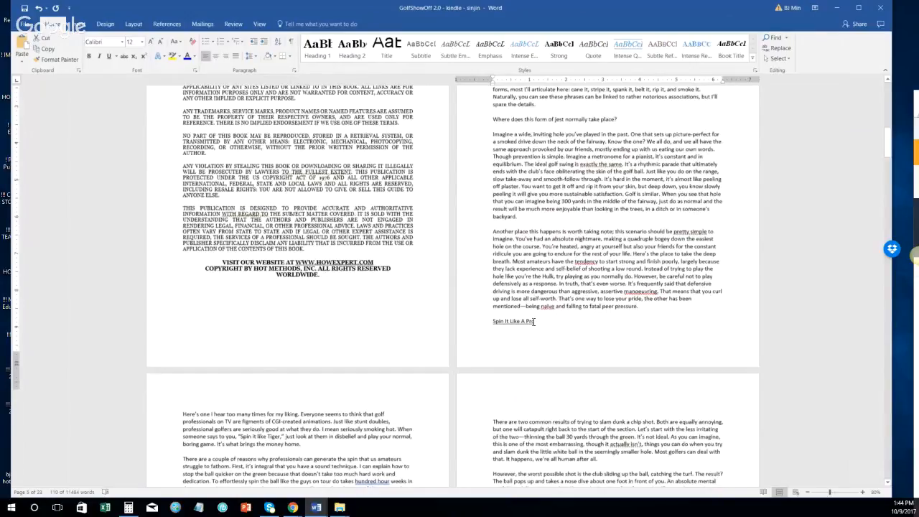
pyautogui.scroll(3, 503, 258)
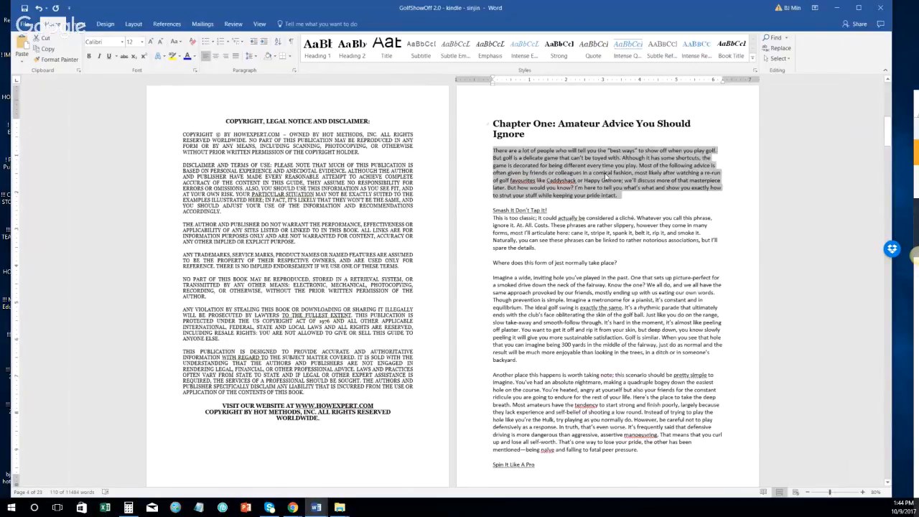
pyautogui.click(753, 59)
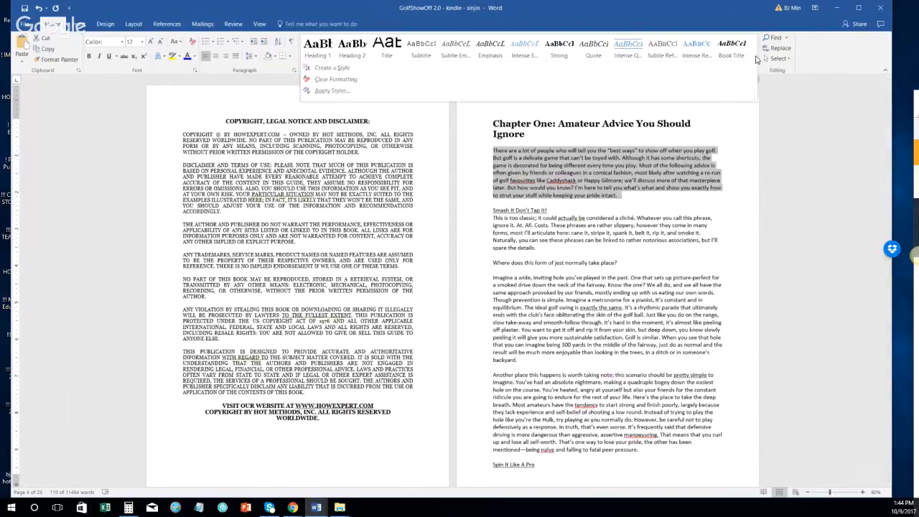
pyautogui.click(647, 93)
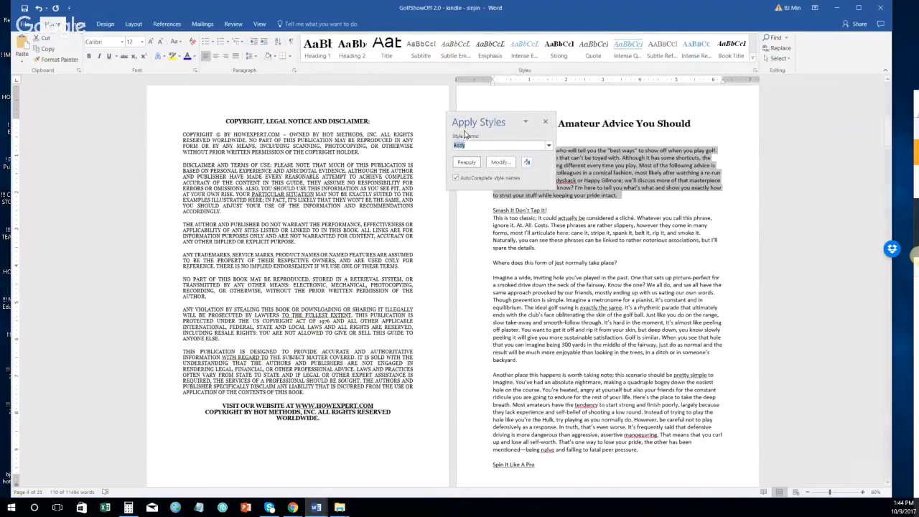
pyautogui.click(549, 146)
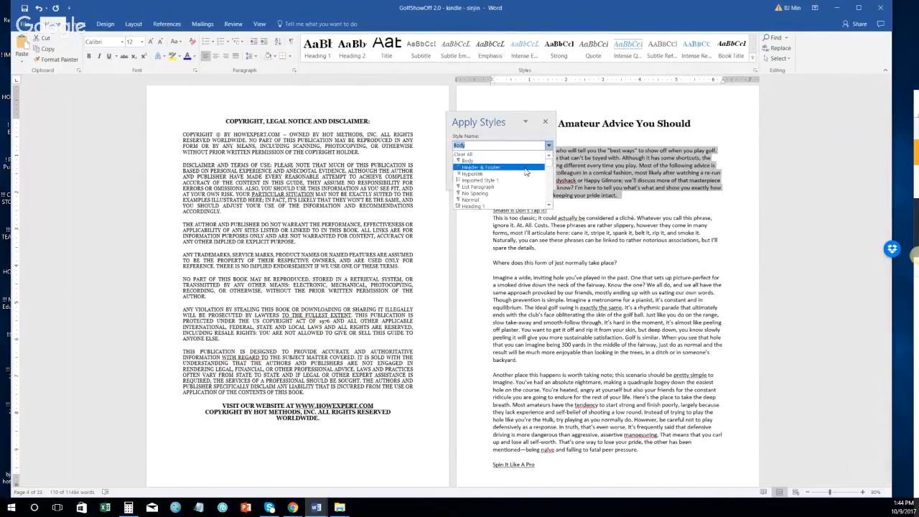
pyautogui.click(490, 200)
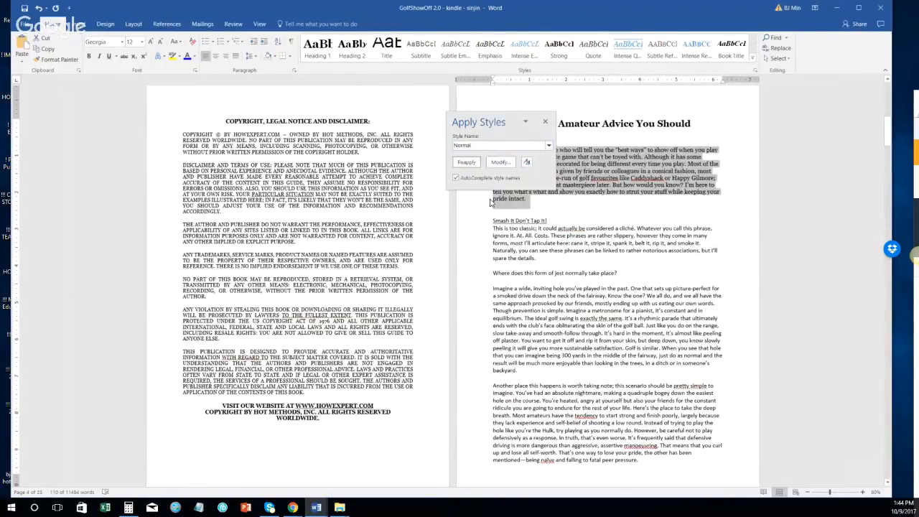
pyautogui.click(545, 122)
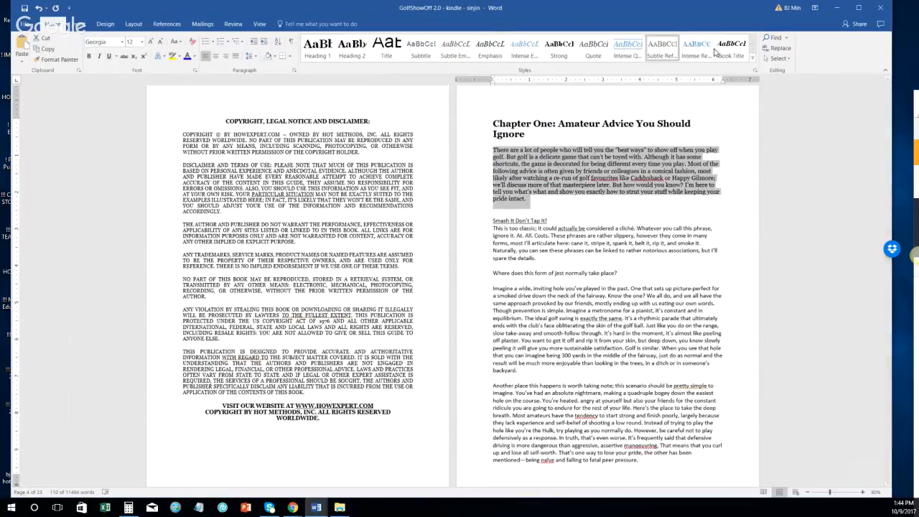
pyautogui.click(778, 58)
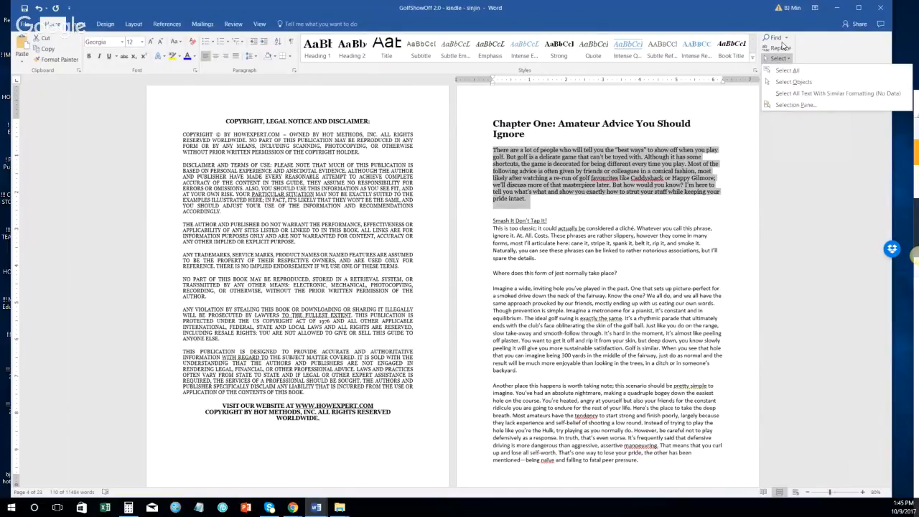
# Step: Add a blank line after 'pride intact.' before the 'Smash It Don't Tap It!' subheading
pyautogui.click(781, 48)
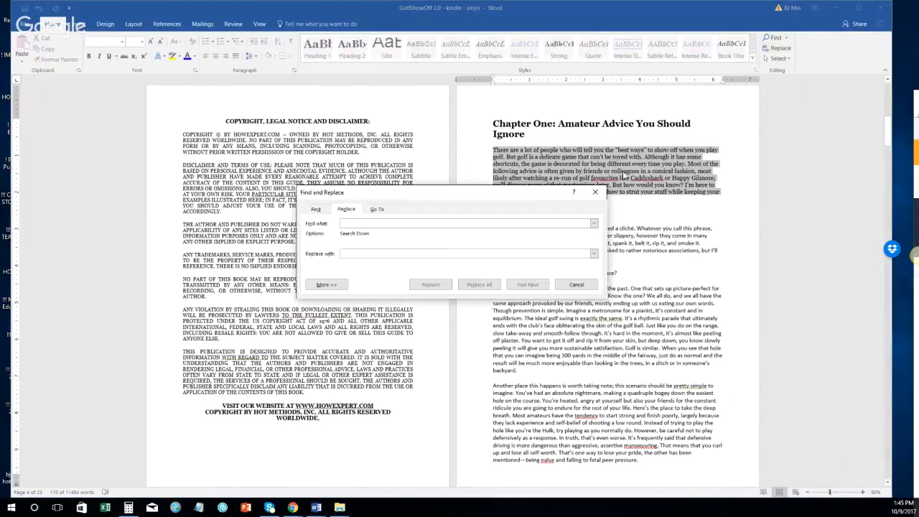
pyautogui.click(596, 191)
pyautogui.click(752, 57)
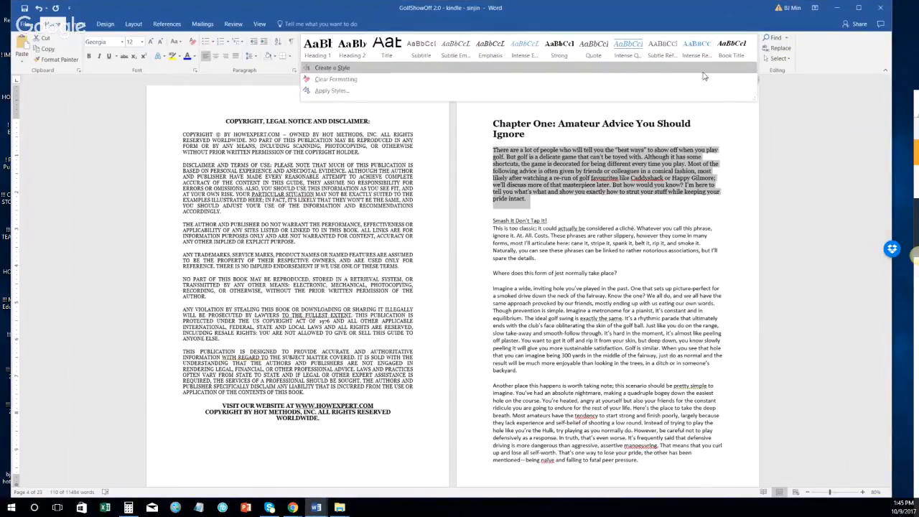
pyautogui.click(633, 207)
pyautogui.click(559, 203)
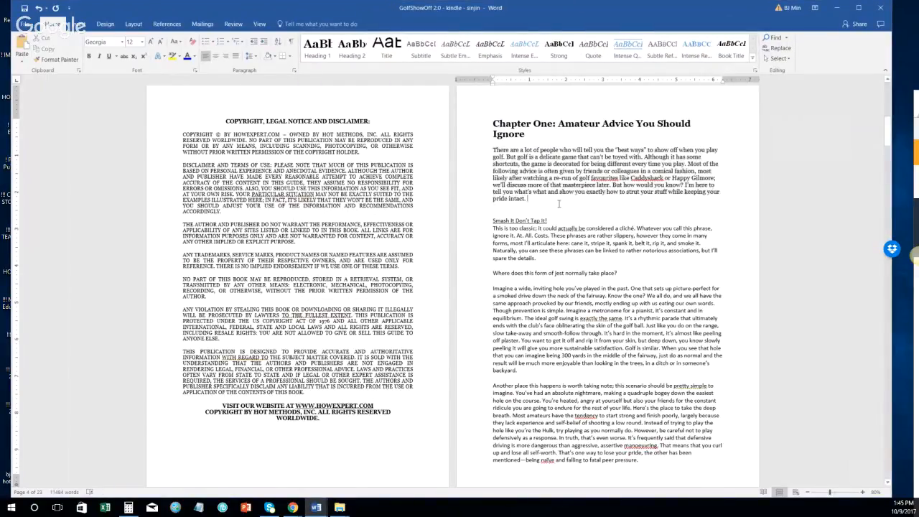
pyautogui.press('Down')
pyautogui.press('Delete')
pyautogui.click(537, 199)
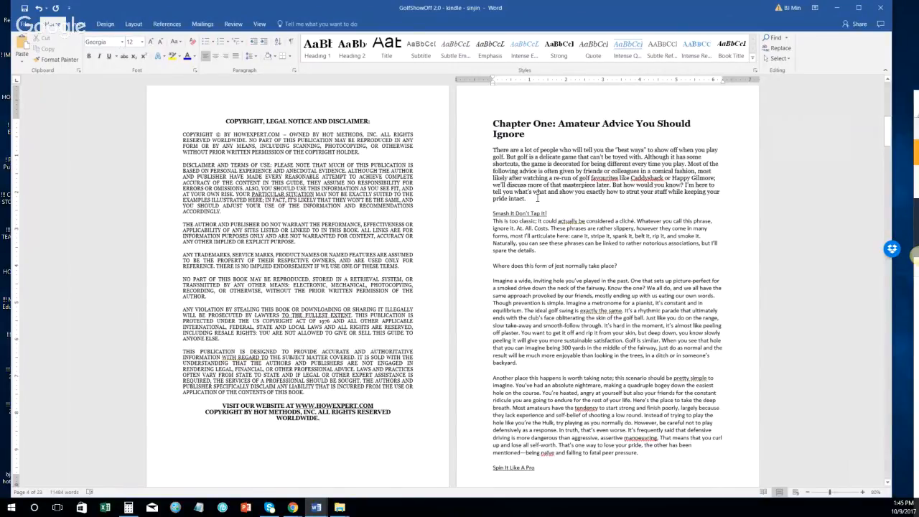
pyautogui.press('Return')
pyautogui.press('Return')
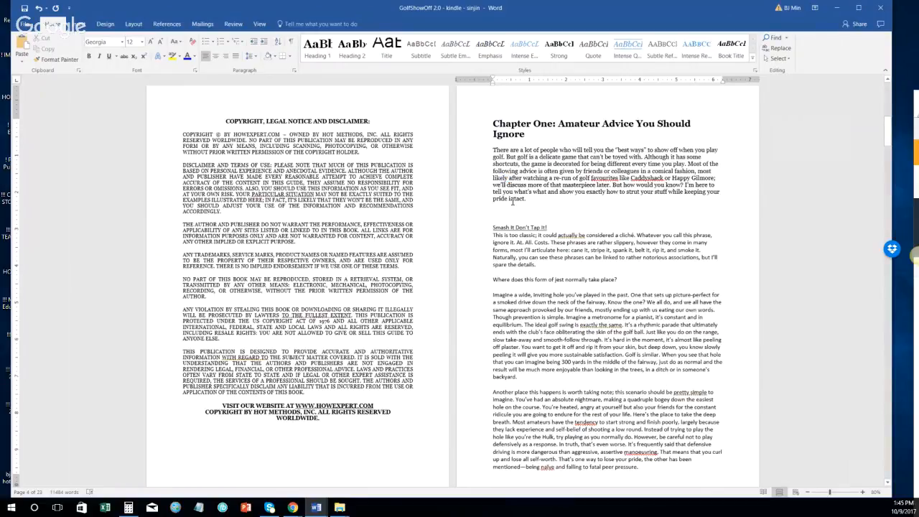
pyautogui.press('Down')
# Step: Apply Heading 2 to the 'Smash It Don't Tap It!' line
pyautogui.click(460, 228)
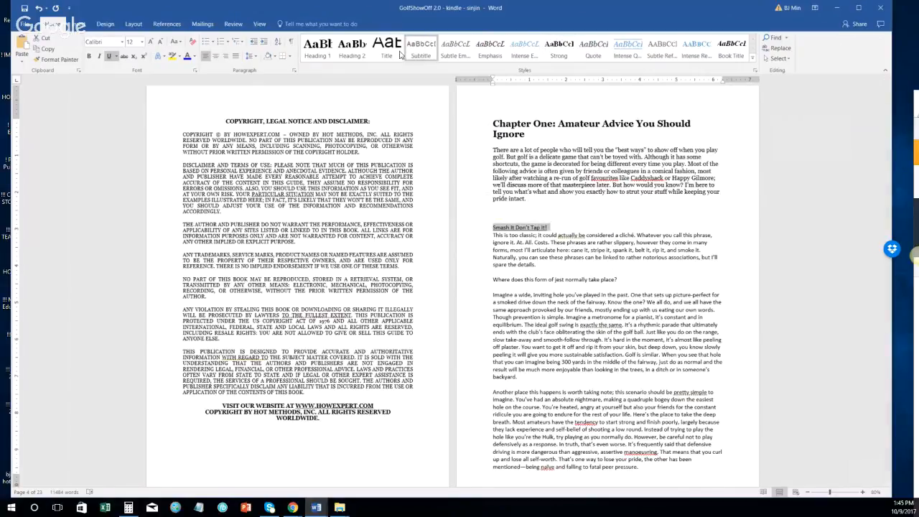
pyautogui.click(351, 52)
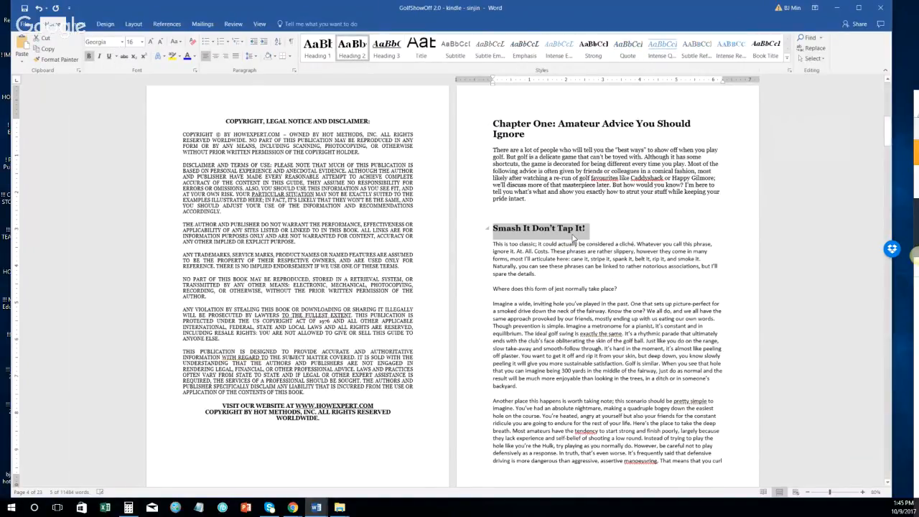
pyautogui.click(609, 230)
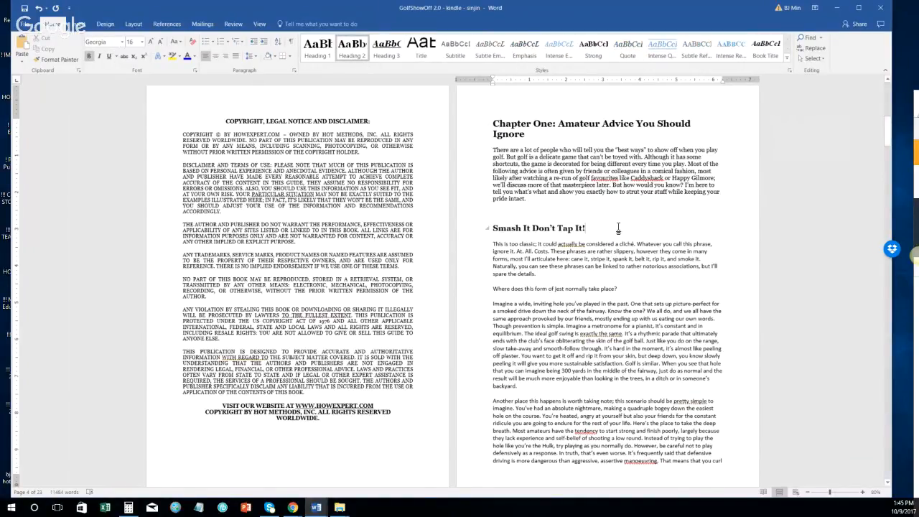
# Step: Select the 'This is too classic' body paragraph below the subheading
pyautogui.press('Right')
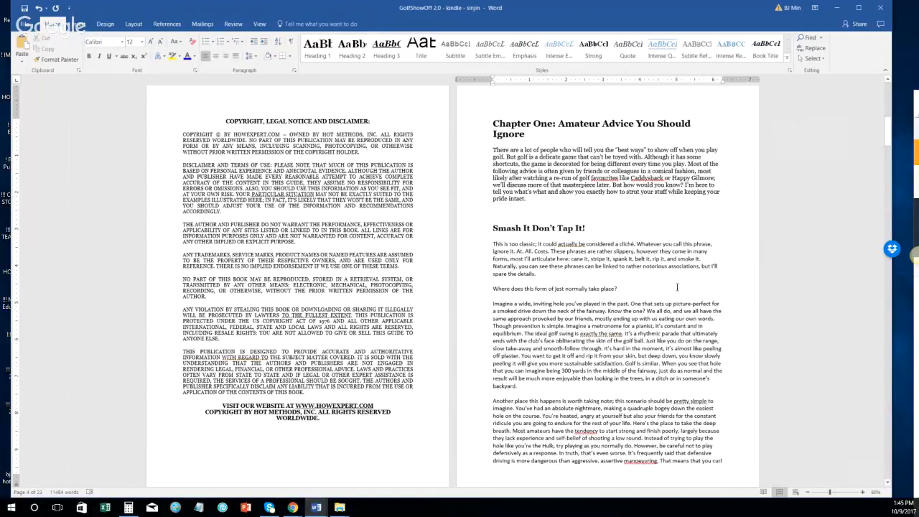
pyautogui.tripleClick(571, 273)
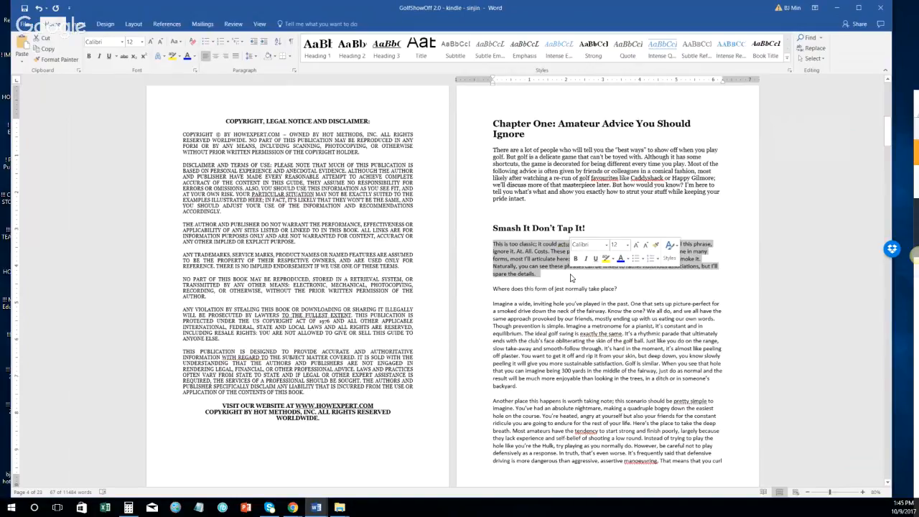
pyautogui.hotkey('alt', 'Tab')
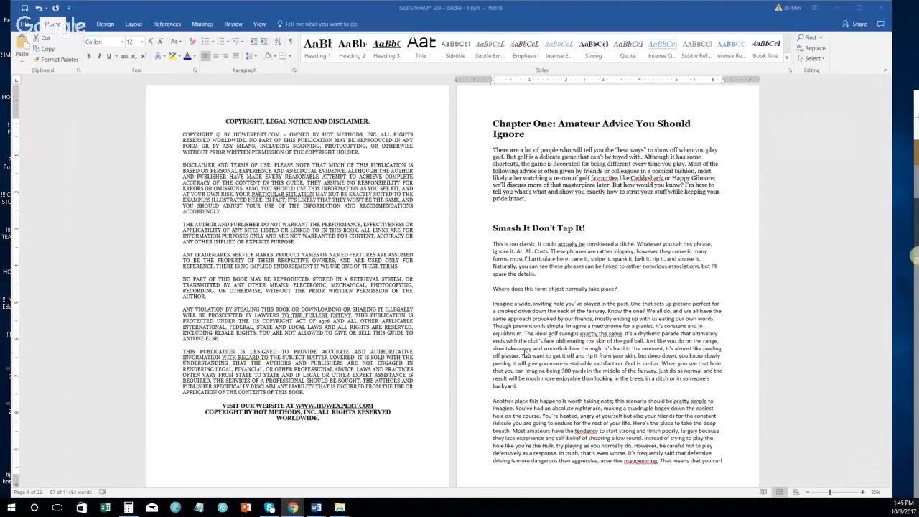
pyautogui.doubleClick(475, 247)
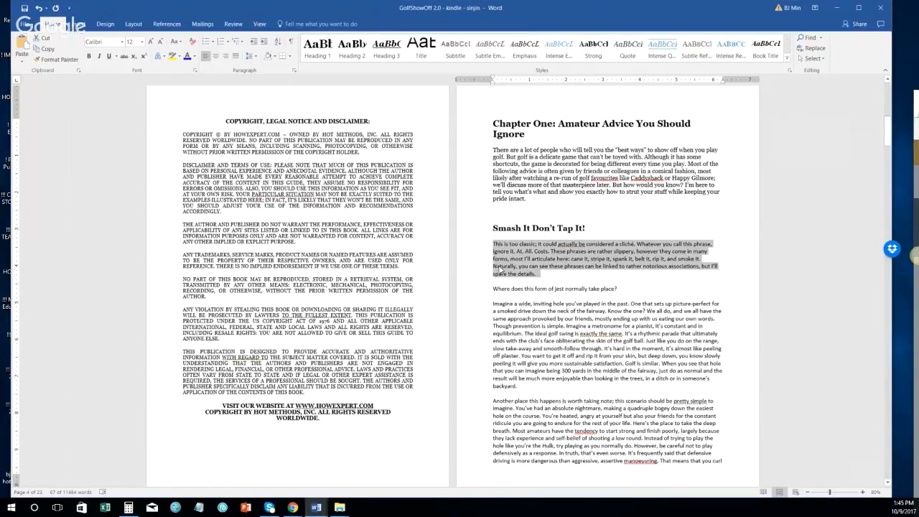
pyautogui.scroll(-1, 508, 295)
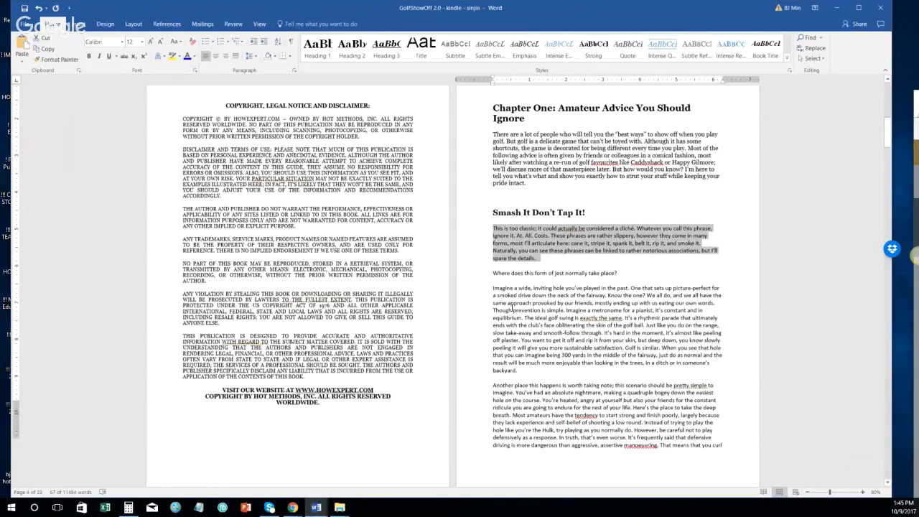
pyautogui.scroll(-5, 511, 309)
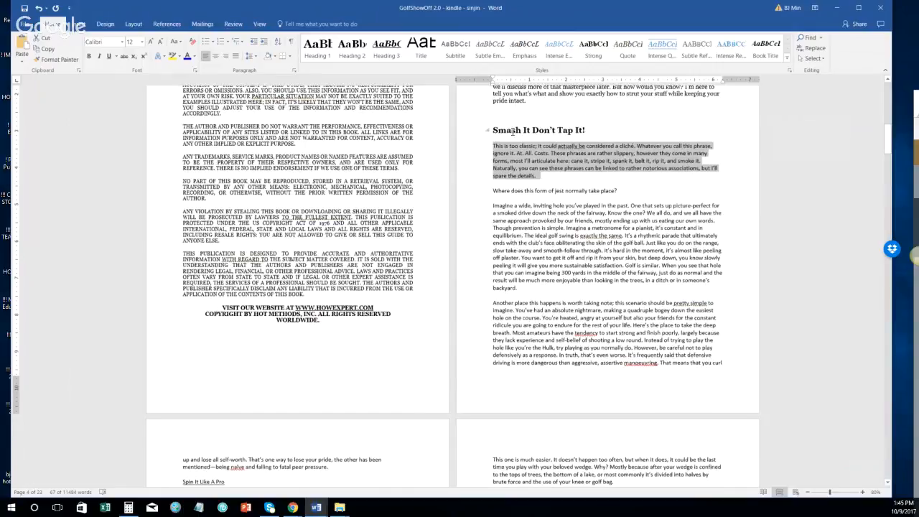
# Step: Make 'Where does this form of jest normally take place?' a Heading 3
pyautogui.click(479, 192)
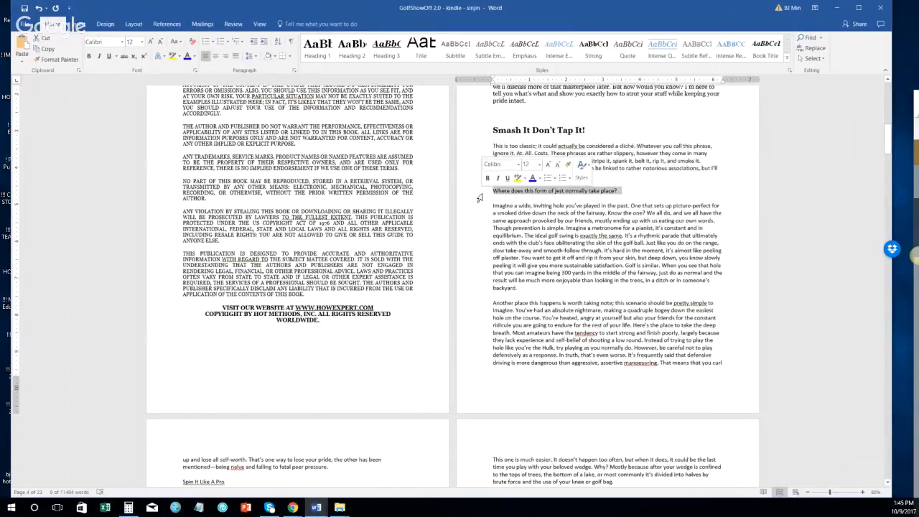
pyautogui.click(386, 49)
pyautogui.click(564, 182)
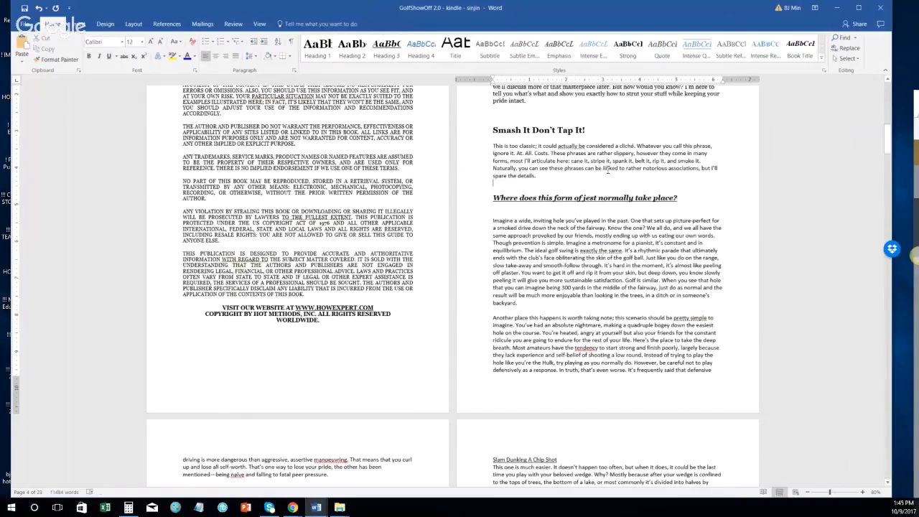
pyautogui.press('BackSpace')
pyautogui.hotkey('ctrl', 'z')
# Step: Apply the Normal style to the 'This is too classic' paragraph via Apply Styles
pyautogui.moveTo(482, 160); pyautogui.dragTo(488, 184)
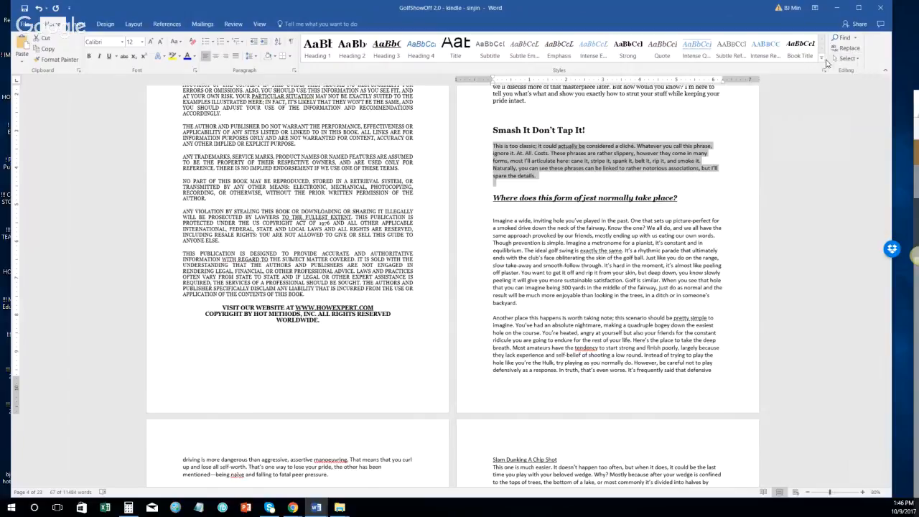
pyautogui.click(823, 63)
pyautogui.click(331, 90)
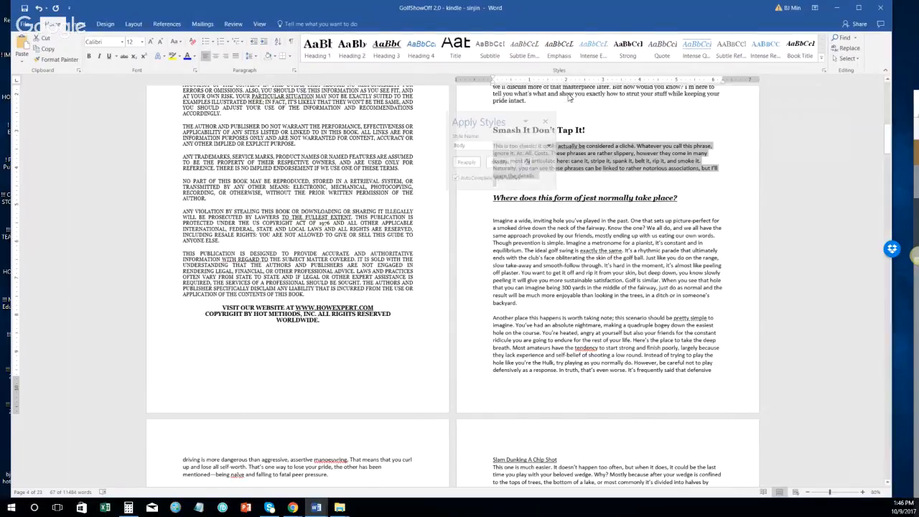
pyautogui.write('Normal')
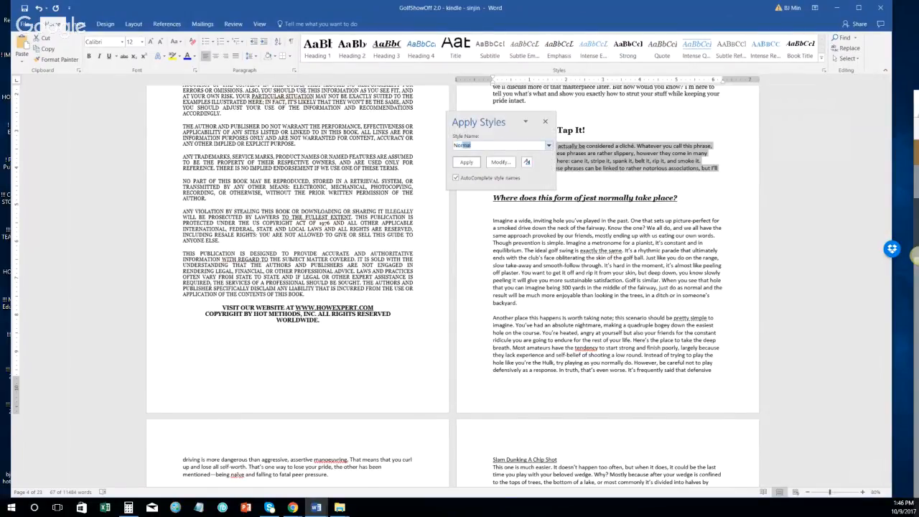
pyautogui.press('Return')
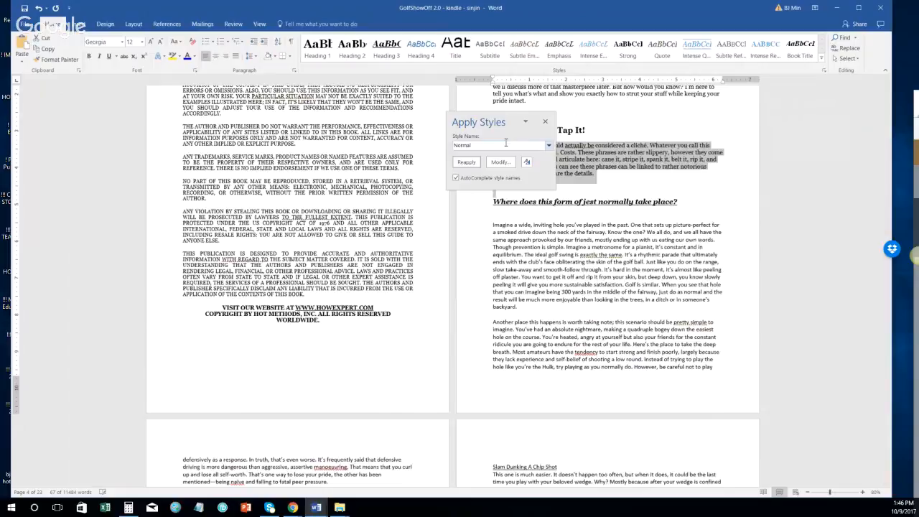
pyautogui.click(545, 121)
pyautogui.click(511, 186)
pyautogui.press('Down')
pyautogui.press('Up')
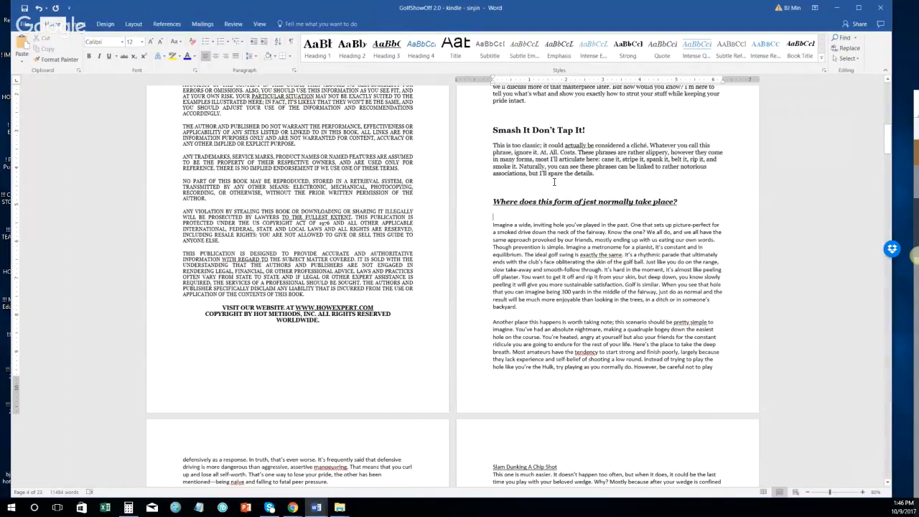
pyautogui.press('Down')
pyautogui.press('Down')
# Step: Capitalize 'Does', 'This' and 'Form' in the Jest heading
pyautogui.scroll(2, 530, 270)
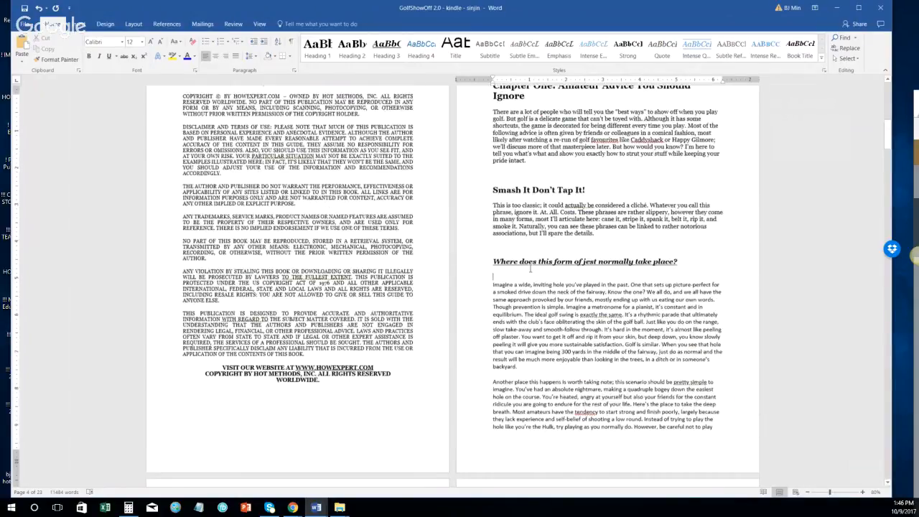
pyautogui.scroll(1, 531, 269)
pyautogui.click(524, 274)
pyautogui.press('BackSpace')
pyautogui.write('D')
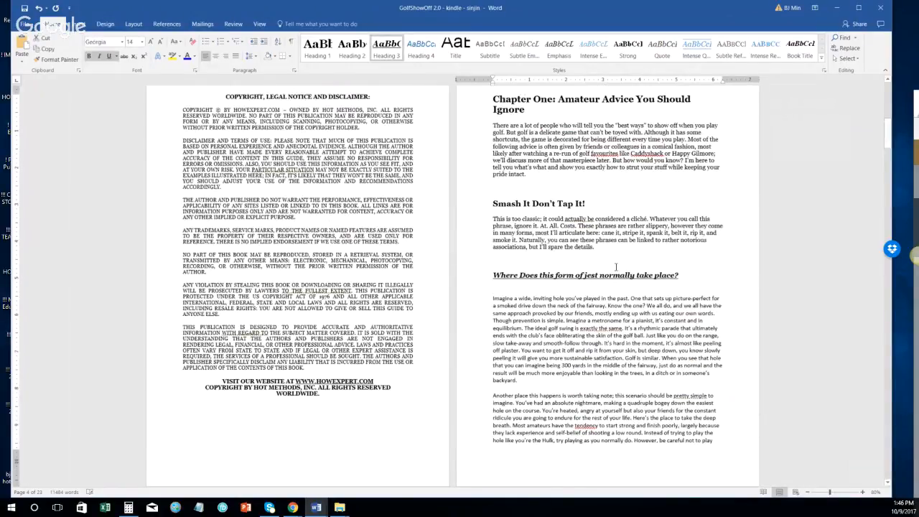
pyautogui.press('Right')
pyautogui.press('Right')
pyautogui.press('Right')
pyautogui.press('Right')
pyautogui.press('Right')
pyautogui.press('BackSpace')
pyautogui.write('T')
pyautogui.press('Right')
pyautogui.press('Right')
pyautogui.press('Right')
pyautogui.press('Right')
pyautogui.press('Right')
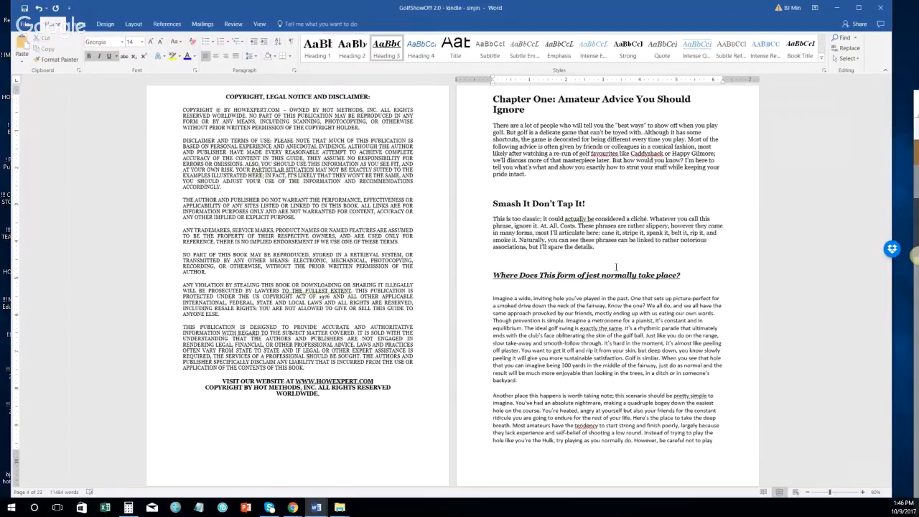
pyautogui.press('BackSpace')
pyautogui.write('F')
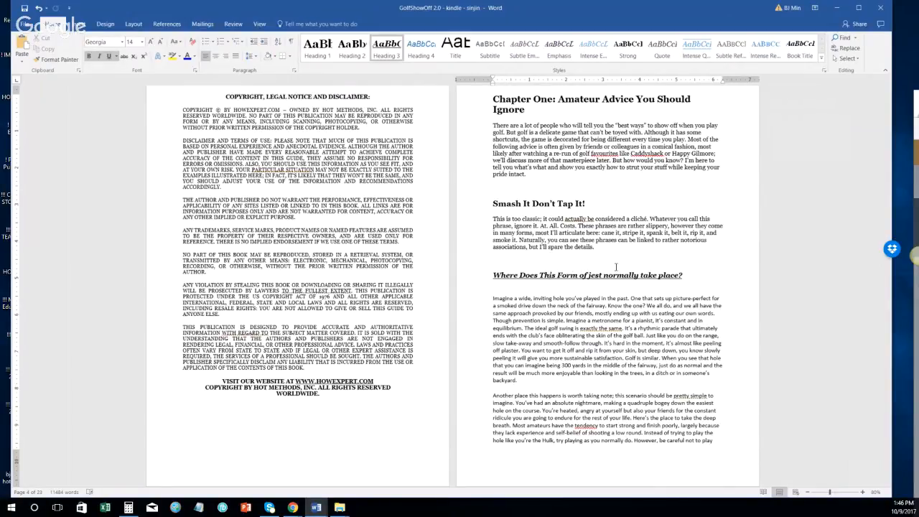
# Step: Capitalize 'Jest', 'Normally', 'Take' and 'Place' to complete the heading's title case
pyautogui.hotkey('shift', 'Right')
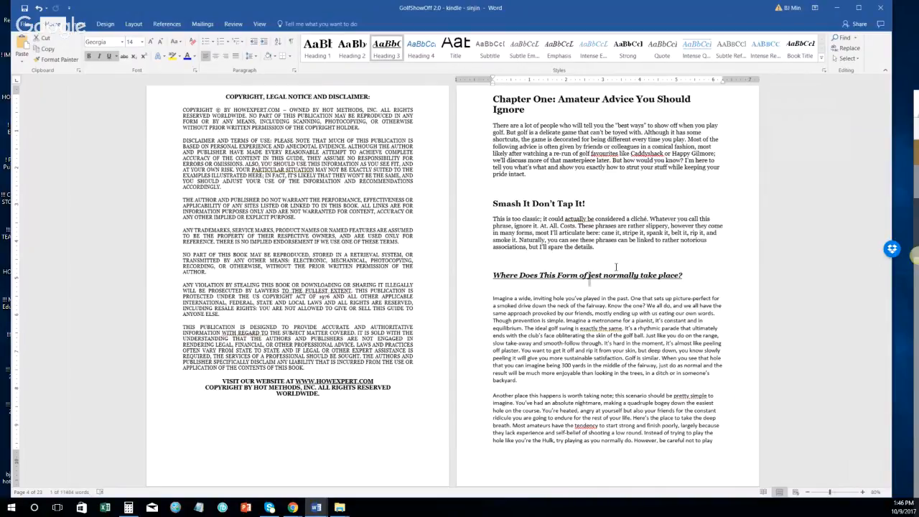
pyautogui.write('J')
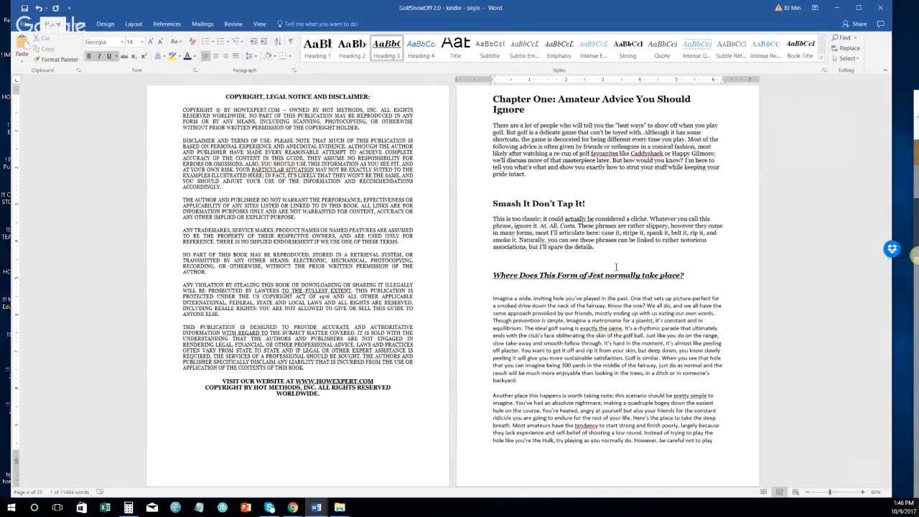
pyautogui.press('Right')
pyautogui.press('Right')
pyautogui.press('Right')
pyautogui.press('Right')
pyautogui.hotkey('shift', 'Right')
pyautogui.write('N')
pyautogui.press('Right')
pyautogui.press('Right')
pyautogui.press('Right')
pyautogui.press('Right')
pyautogui.press('Right')
pyautogui.press('Right')
pyautogui.press('Right')
pyautogui.press('Right')
pyautogui.hotkey('shift', 'Right')
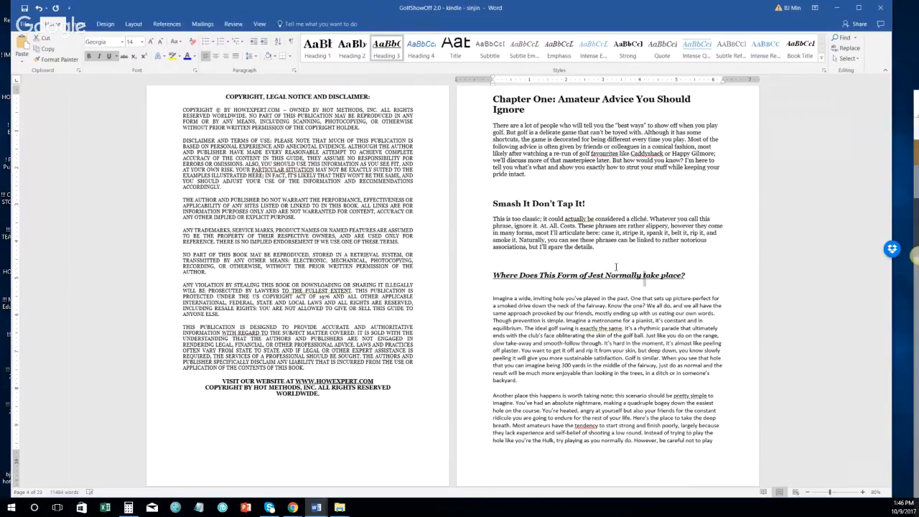
pyautogui.write('T')
pyautogui.press('Right')
pyautogui.press('Right')
pyautogui.press('Right')
pyautogui.press('Right')
pyautogui.hotkey('shift', 'Right')
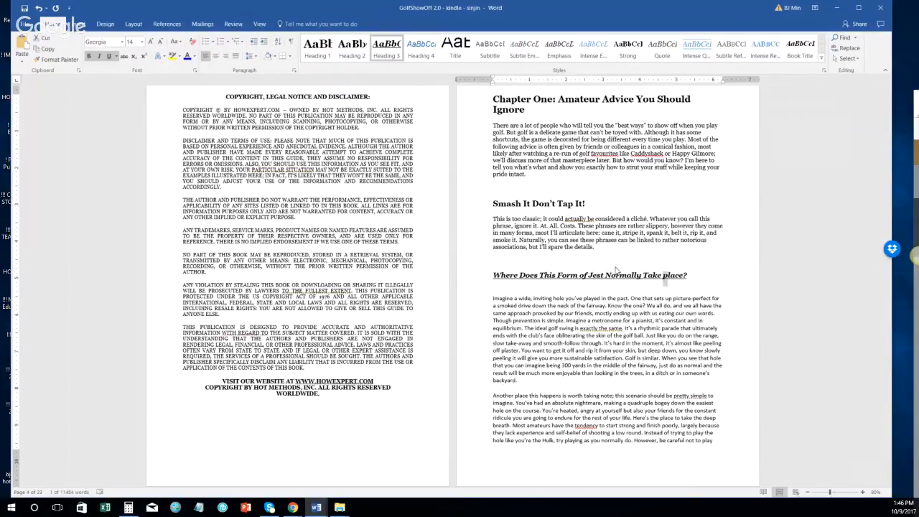
pyautogui.write('P')
pyautogui.click(626, 141)
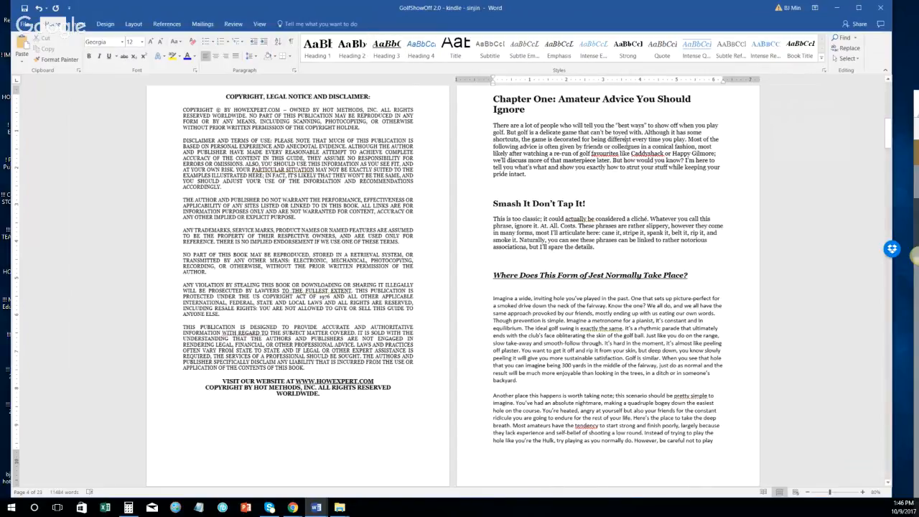
pyautogui.hotkey('ctrl', 'f')
# Step: Search the document for 'jest' and review the matches
pyautogui.write('jest')
pyautogui.press('Return')
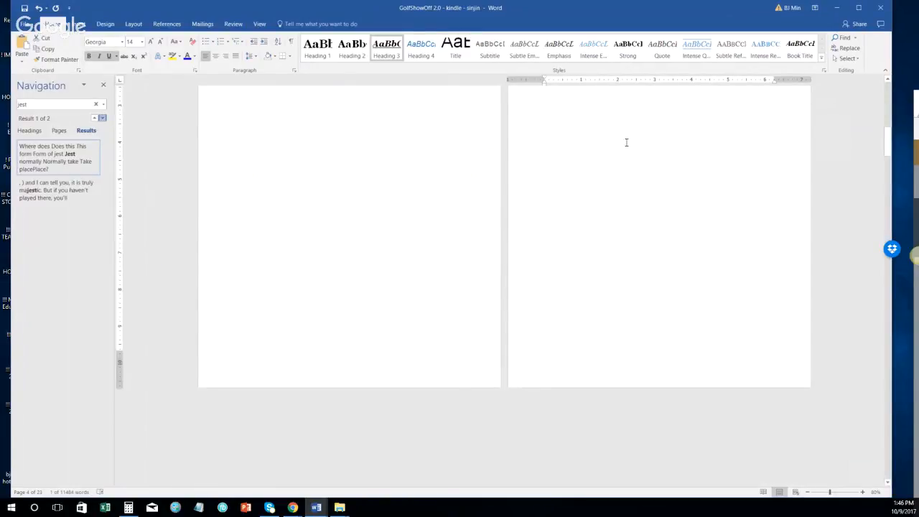
pyautogui.scroll(-1, 626, 141)
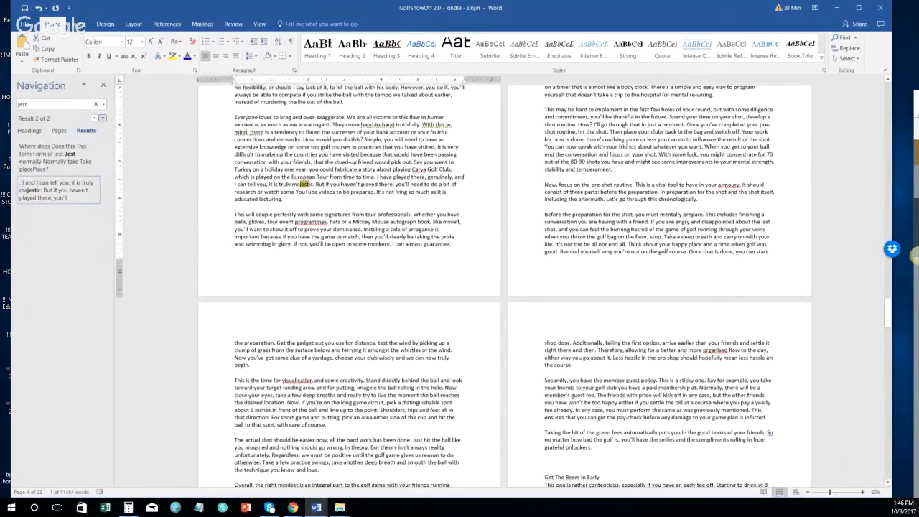
pyautogui.press('Escape')
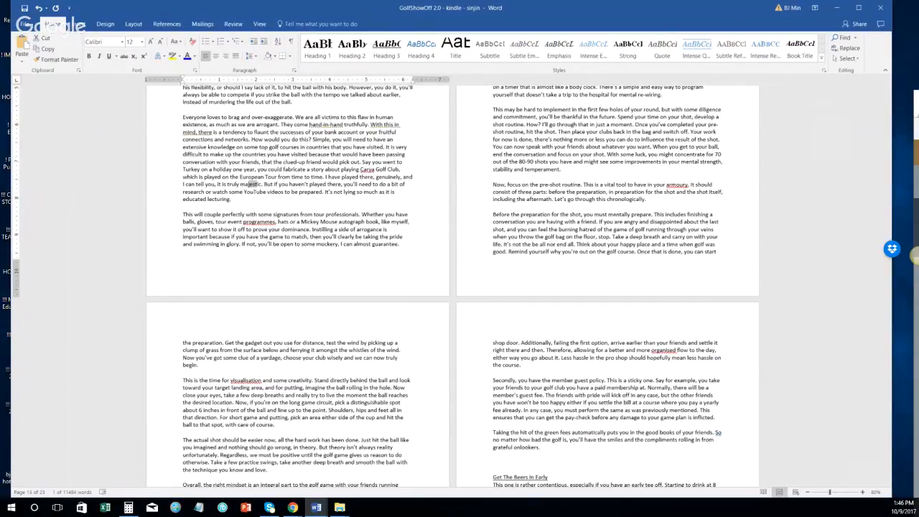
# Step: Return to Chapter One and inspect the Jest and 'Smash It Don't Tap It!' heading formatting
pyautogui.scroll(1, 674, 309)
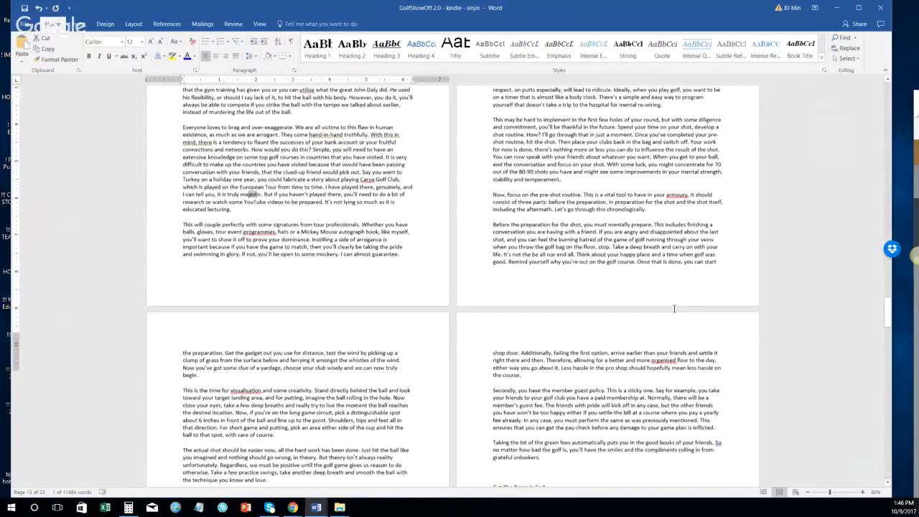
pyautogui.scroll(10, 674, 309)
pyautogui.scroll(10, 674, 308)
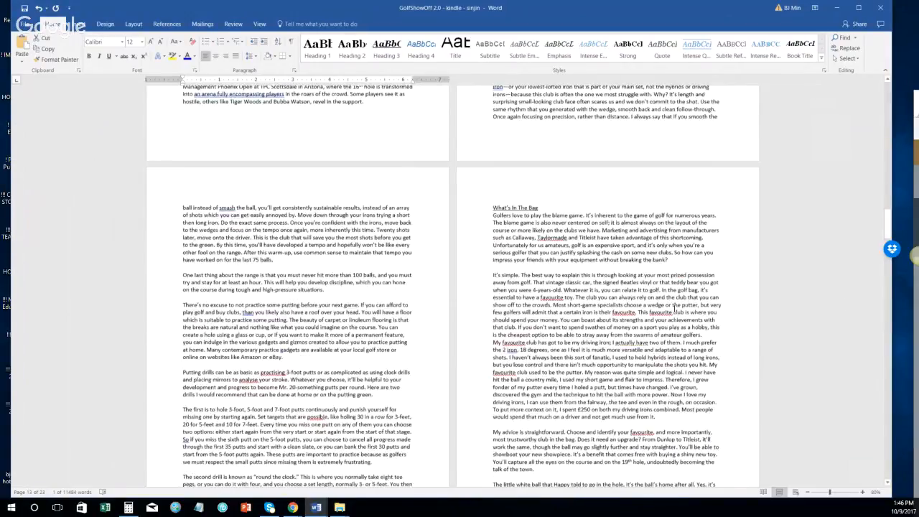
pyautogui.scroll(8, 674, 309)
pyautogui.scroll(10, 674, 308)
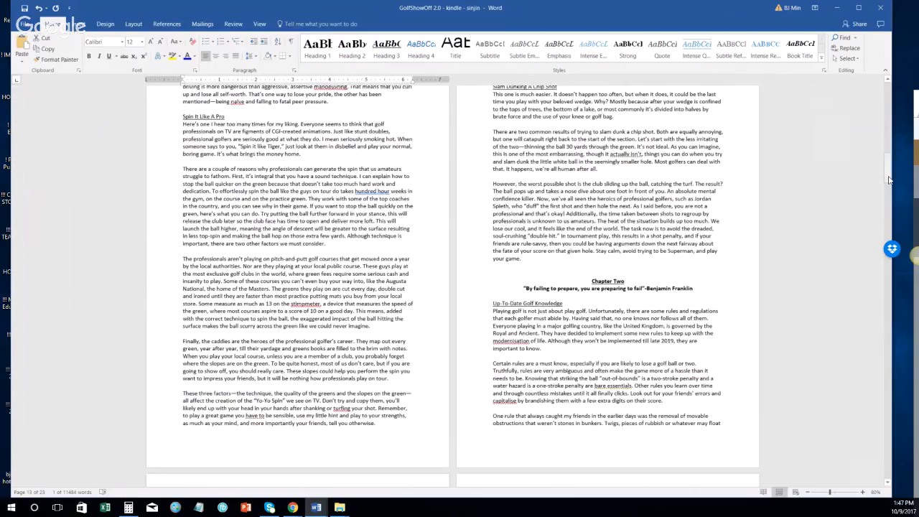
pyautogui.moveTo(889, 180); pyautogui.dragTo(889, 112)
pyautogui.scroll(-12, 636, 273)
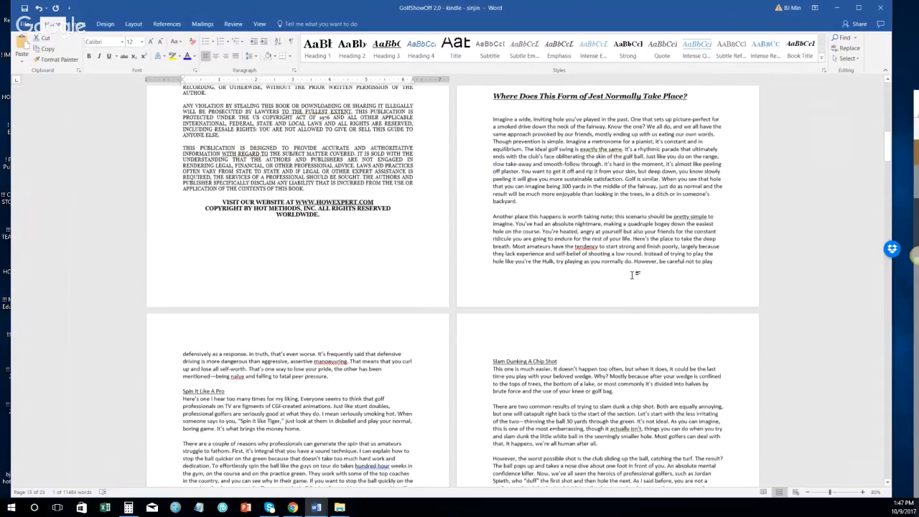
pyautogui.scroll(6, 594, 305)
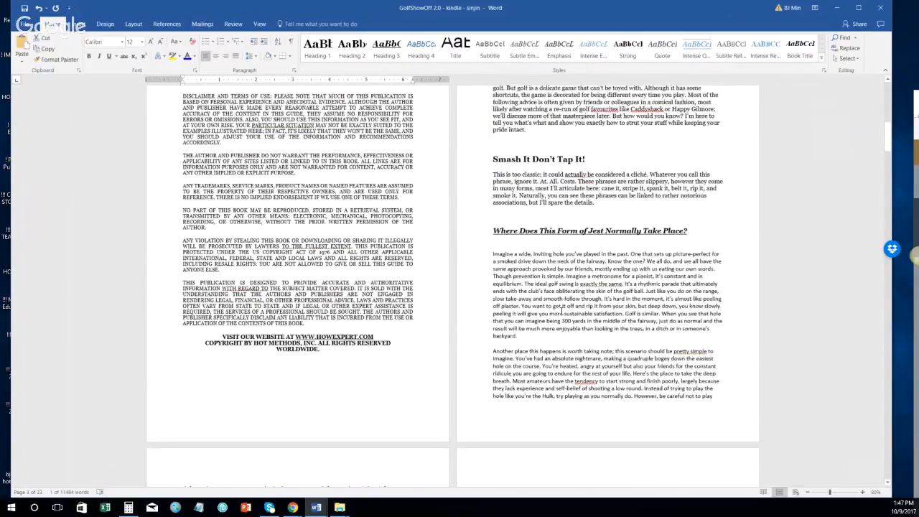
pyautogui.scroll(2, 472, 290)
pyautogui.click(472, 291)
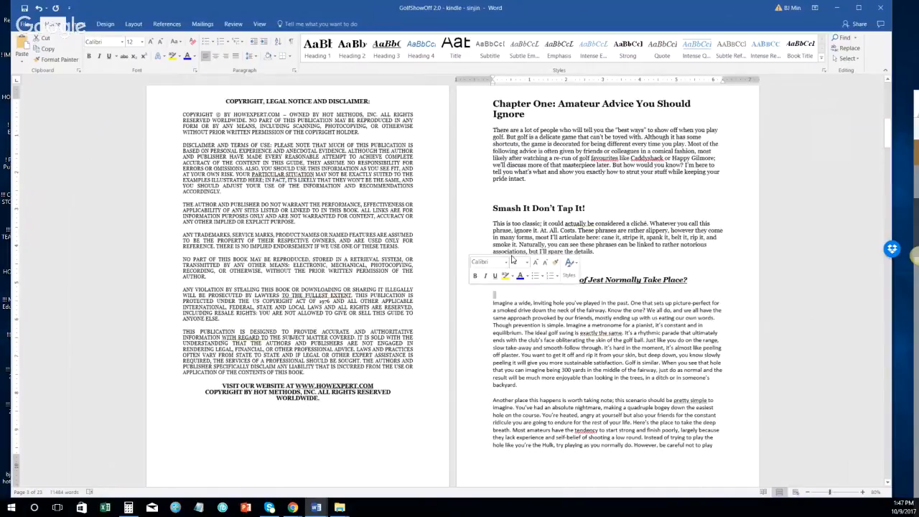
pyautogui.click(516, 281)
pyautogui.scroll(1, 517, 316)
pyautogui.click(522, 232)
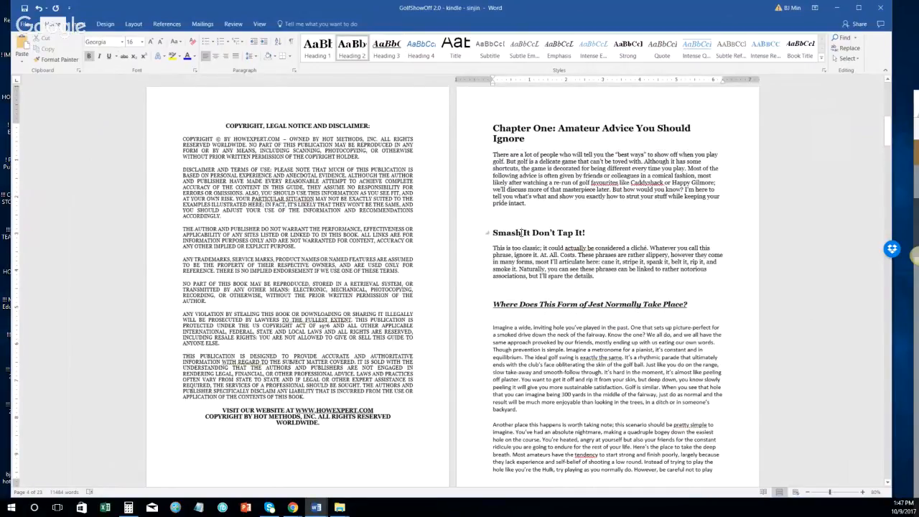
# Step: Delete the blank line above the 'Imagine a wide' paragraph
pyautogui.click(478, 322)
pyautogui.press('Delete')
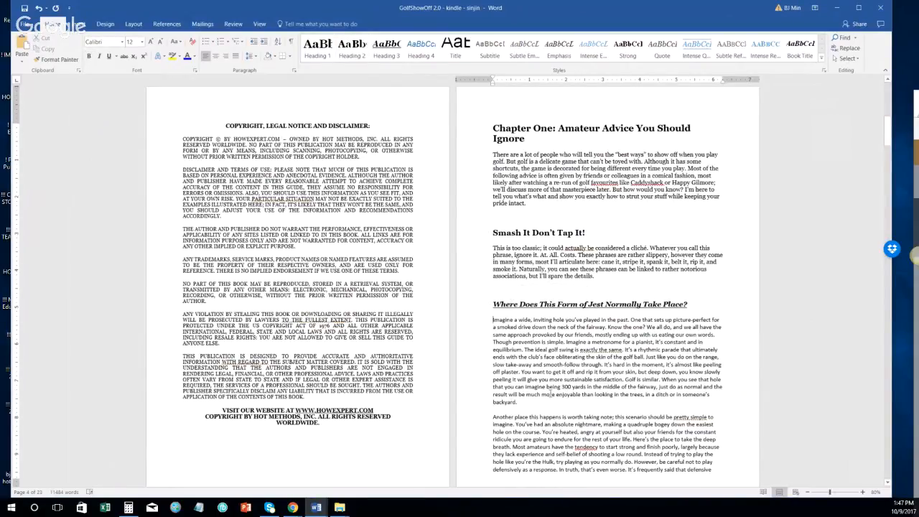
pyautogui.scroll(-3, 492, 322)
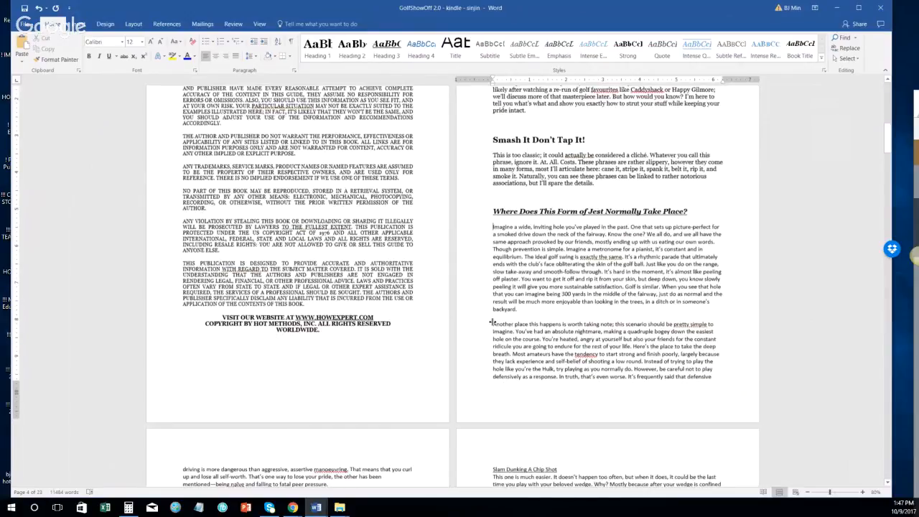
pyautogui.scroll(-1, 665, 309)
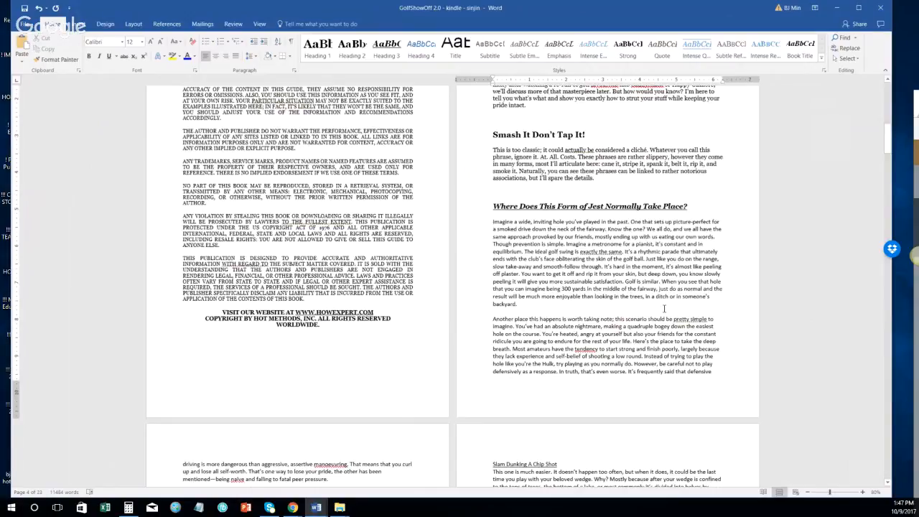
pyautogui.scroll(-3, 457, 309)
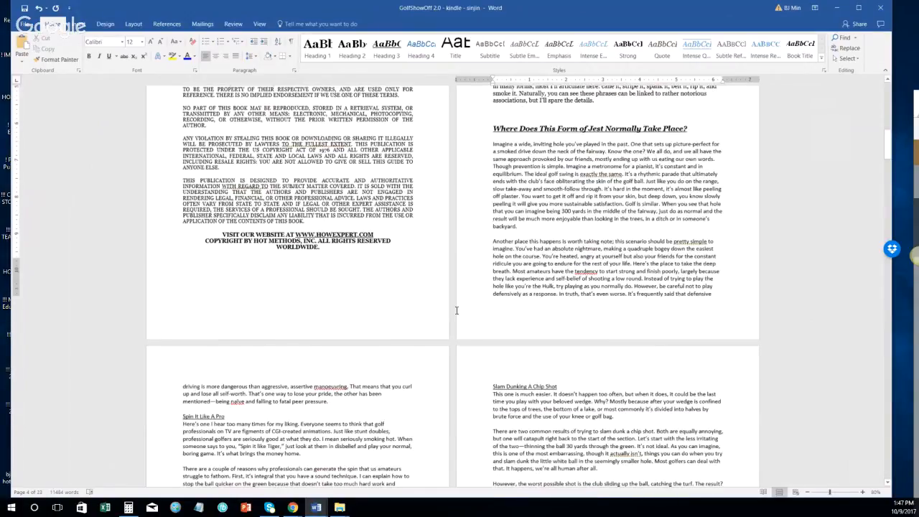
pyautogui.scroll(-3, 456, 309)
# Step: Apply the Normal style to the Jest section's body text through 'peer pressure.'
pyautogui.keyDown('shift'); pyautogui.click(364, 340); pyautogui.keyUp('shift')
pyautogui.scroll(3, 394, 332)
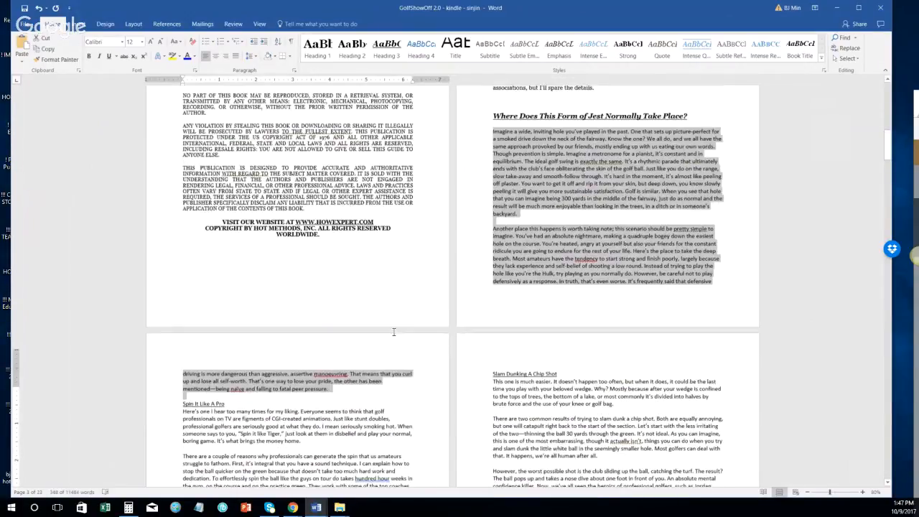
pyautogui.click(823, 62)
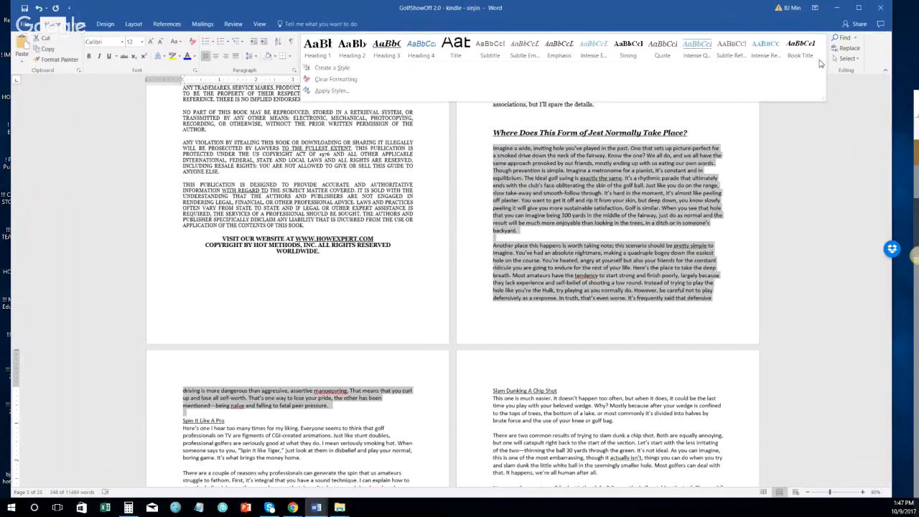
pyautogui.hotkey('ctrl', 'shift', 's')
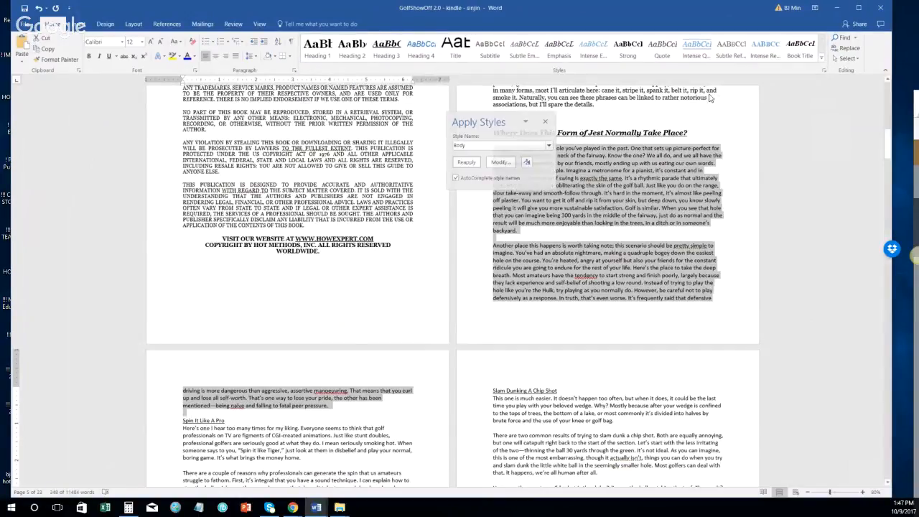
pyautogui.write('Normal')
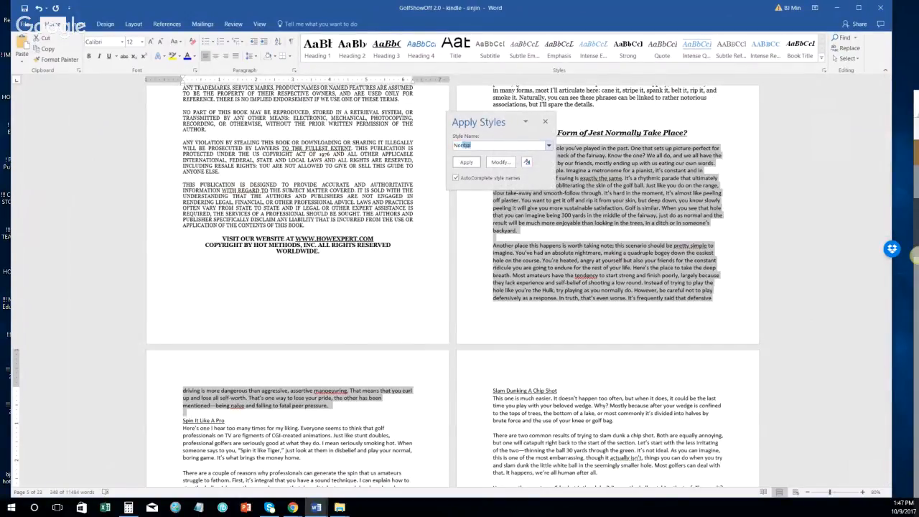
pyautogui.press('Return')
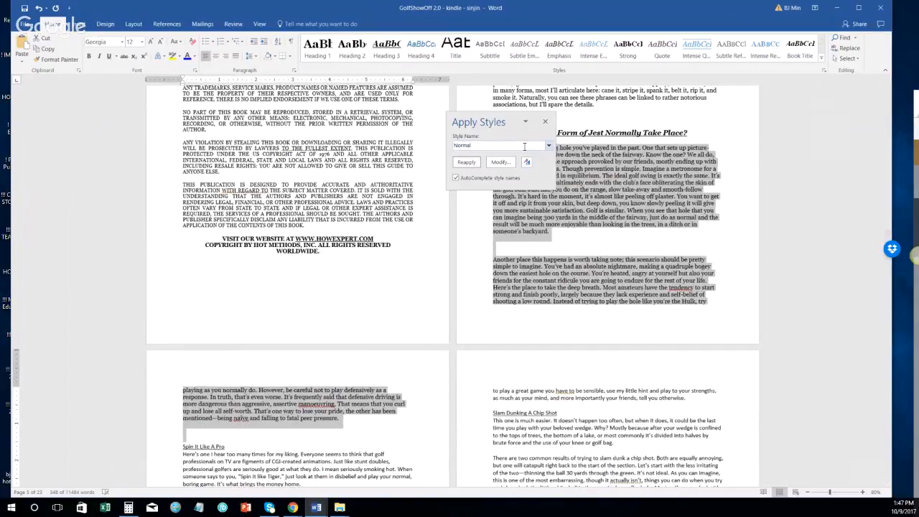
pyautogui.click(545, 121)
# Step: Remove the extra empty paragraphs, leaving exactly one blank line before 'Spin It Like A Pro'
pyautogui.click(622, 210)
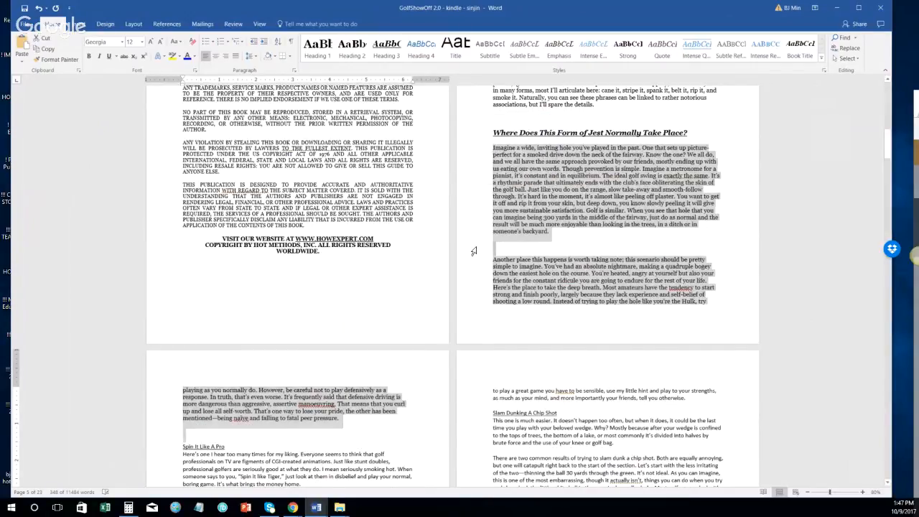
pyautogui.press('BackSpace')
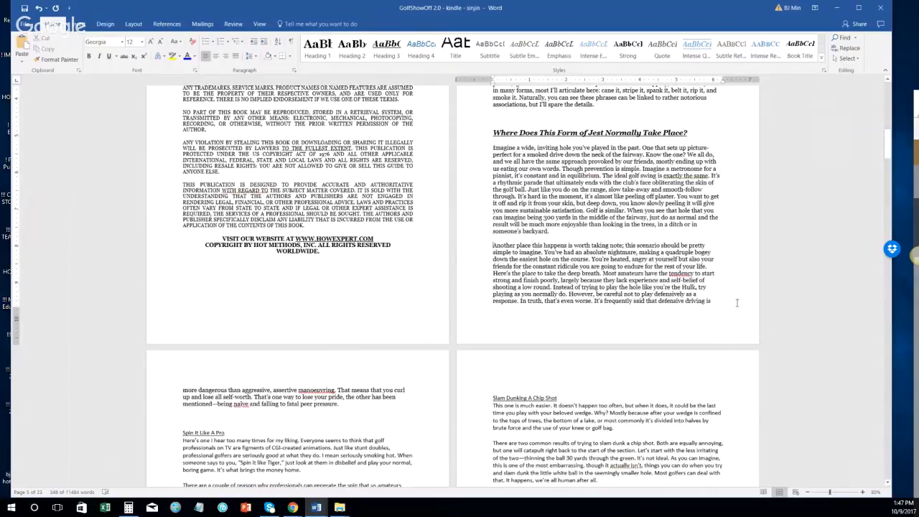
pyautogui.click(737, 303)
pyautogui.scroll(-2, 440, 328)
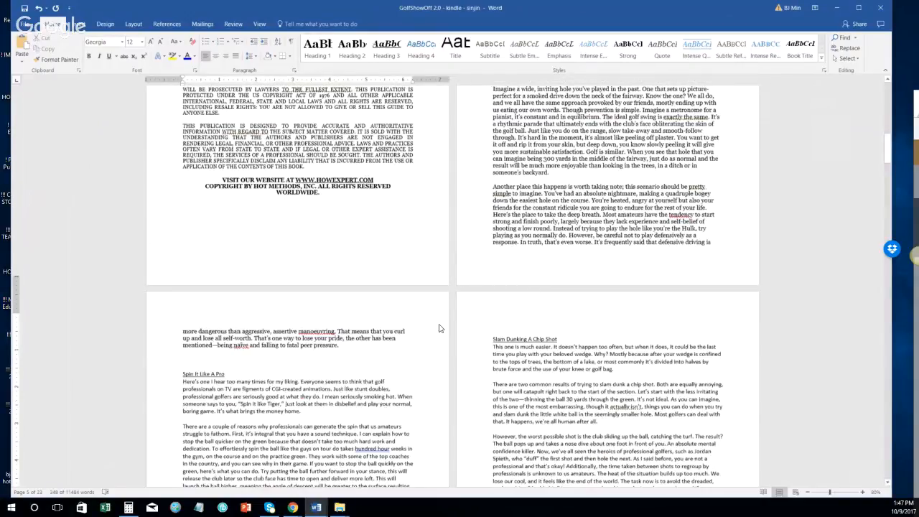
pyautogui.scroll(-1, 439, 328)
pyautogui.doubleClick(185, 347)
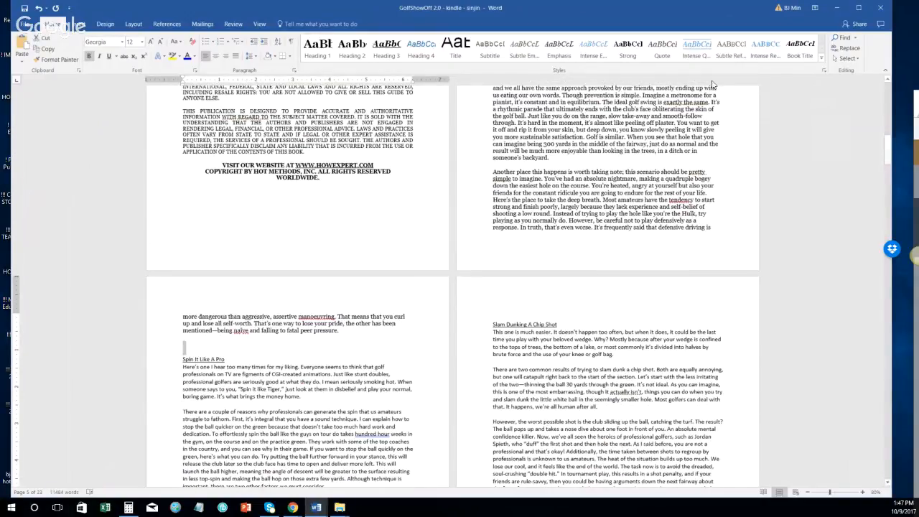
pyautogui.press('Down')
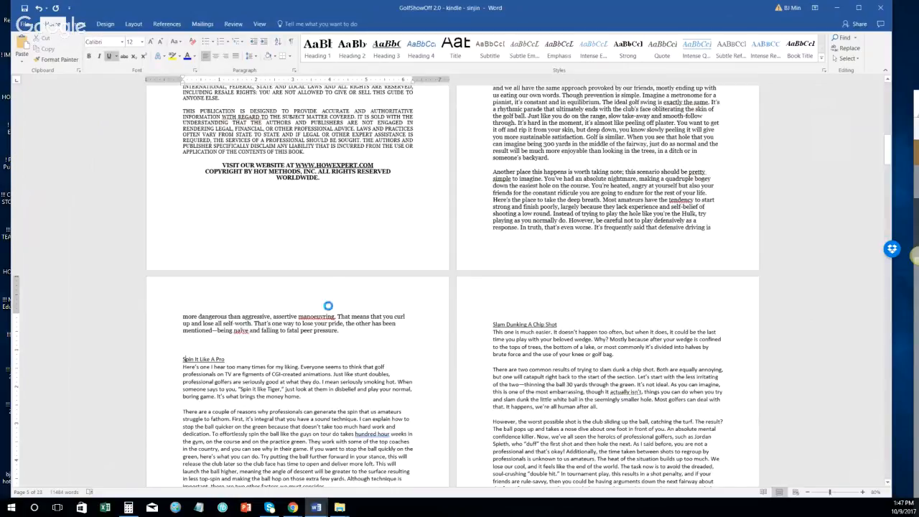
pyautogui.press('Up')
pyautogui.press('BackSpace')
pyautogui.hotkey('ctrl', 'z')
pyautogui.hotkey('ctrl', 'z')
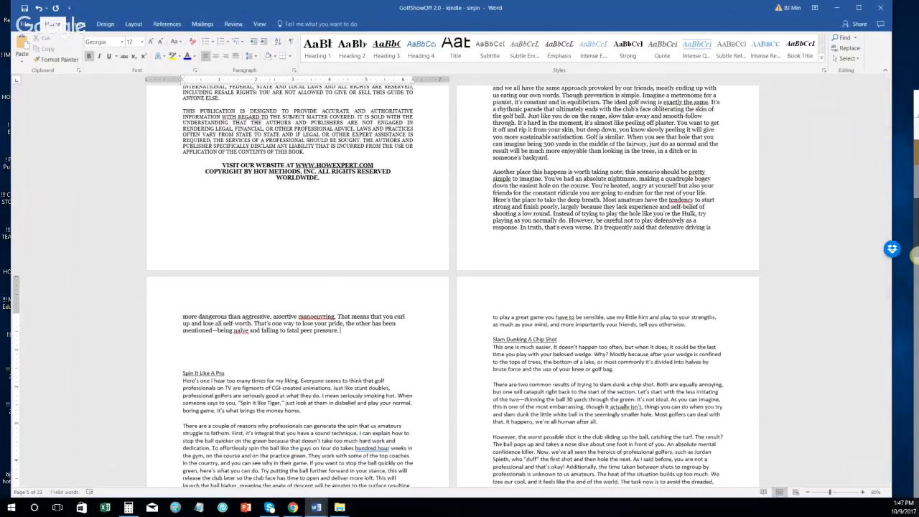
pyautogui.press('Delete')
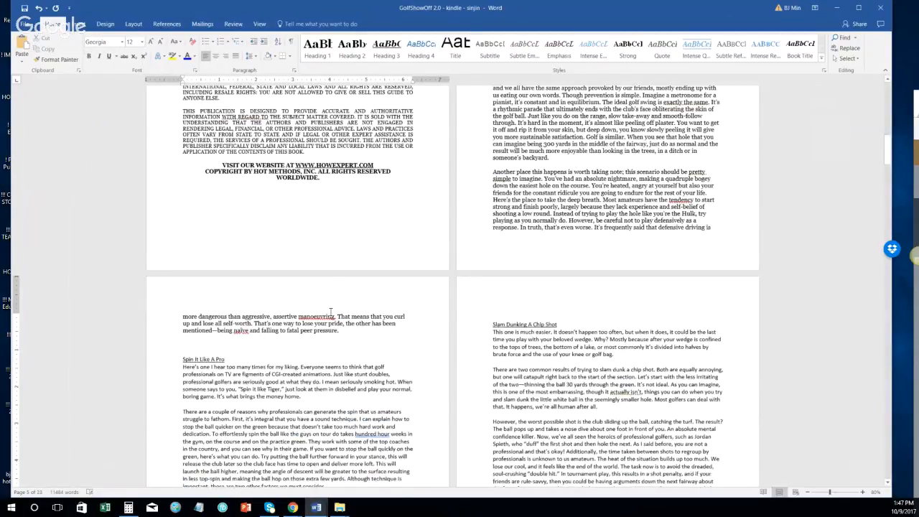
pyautogui.press('Delete')
pyautogui.press('Return')
pyautogui.scroll(-1, 183, 324)
# Step: Apply the Normal style to the 'Spin It Like A Pro' body paragraphs via Apply Styles
pyautogui.click(156, 316)
pyautogui.click(157, 310)
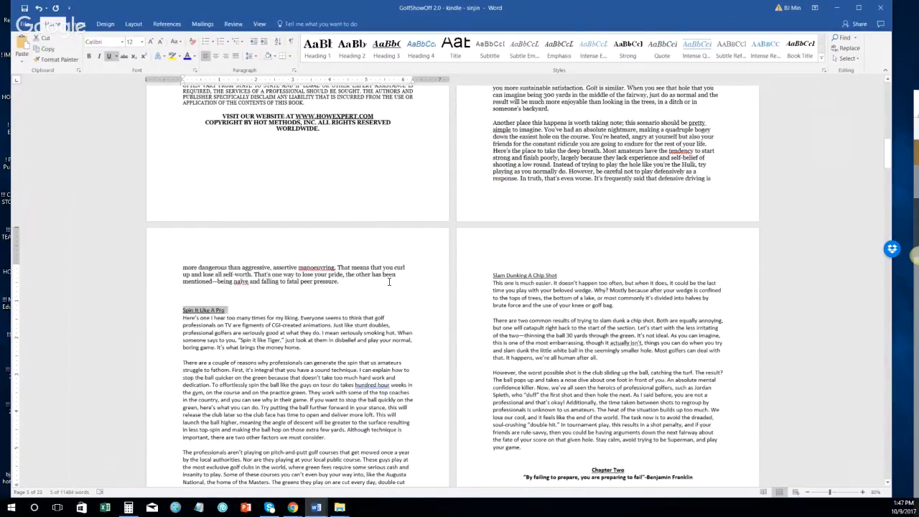
pyautogui.scroll(3, 427, 326)
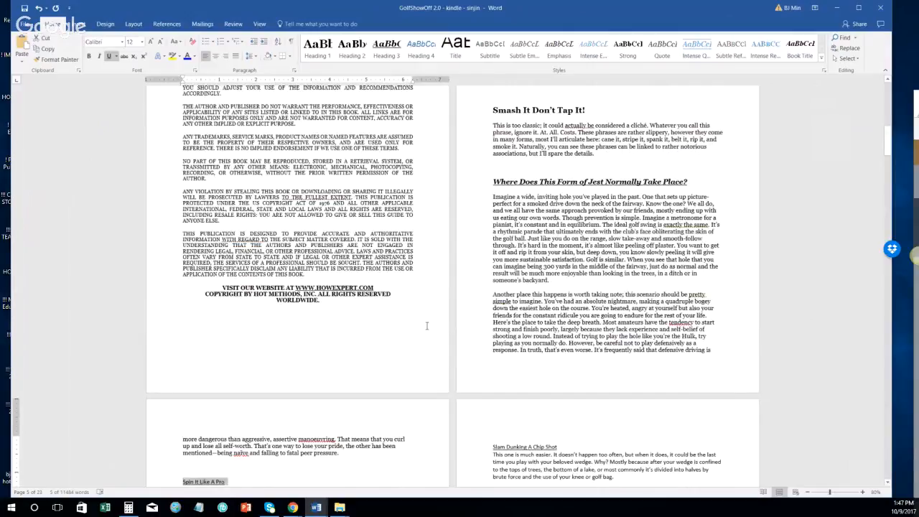
pyautogui.scroll(-1, 426, 326)
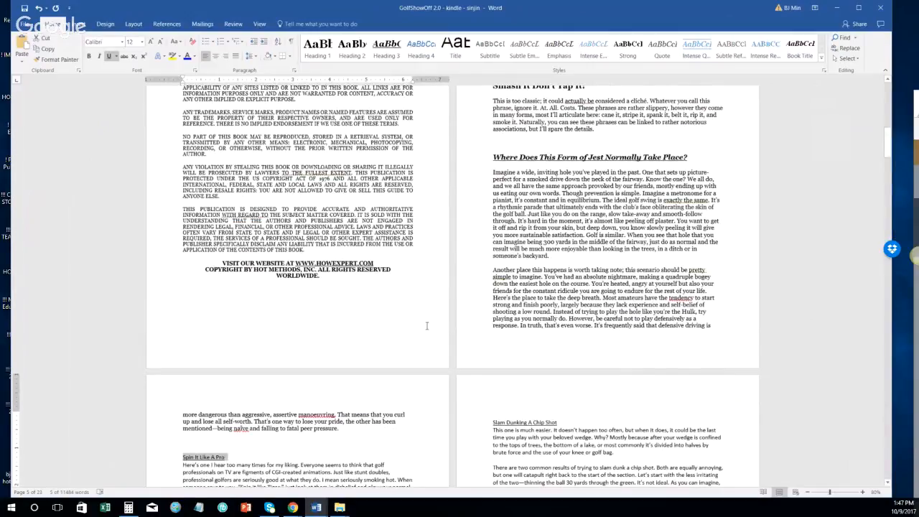
pyautogui.scroll(1, 406, 291)
pyautogui.scroll(3, 406, 290)
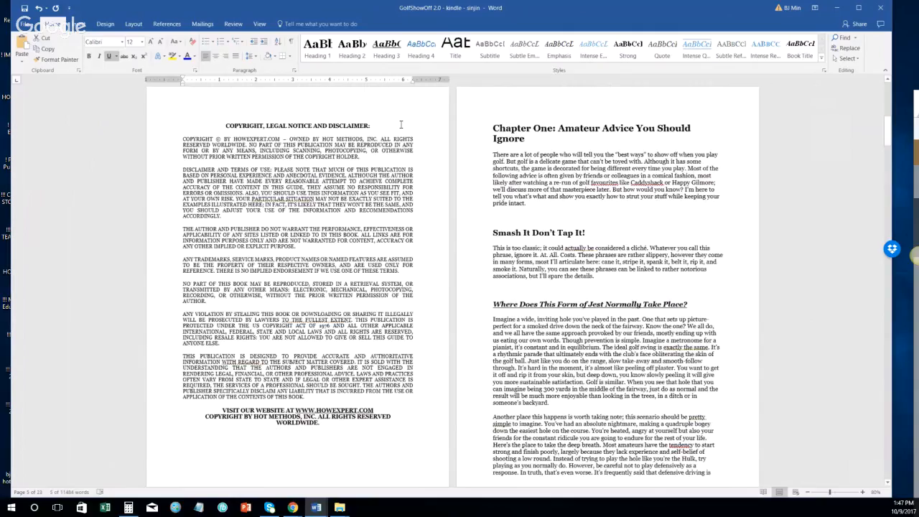
pyautogui.scroll(-6, 366, 180)
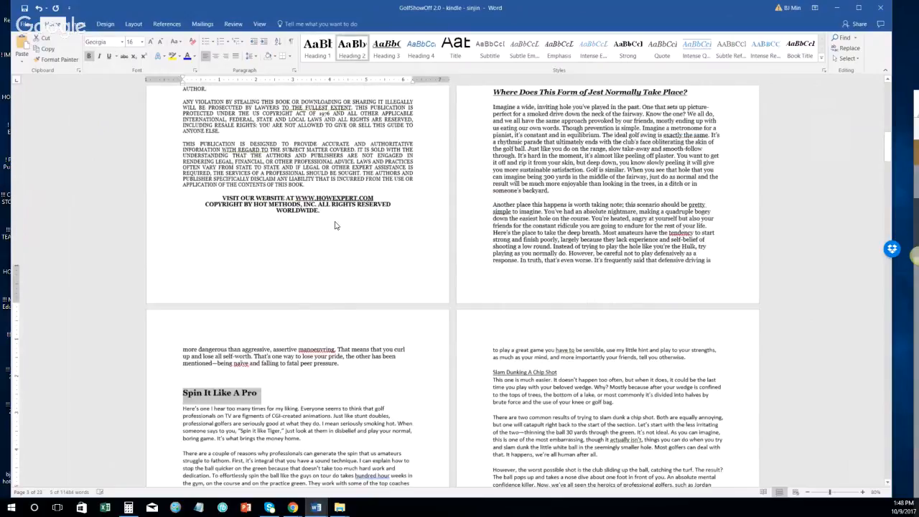
pyautogui.scroll(-1, 334, 226)
pyautogui.click(163, 372)
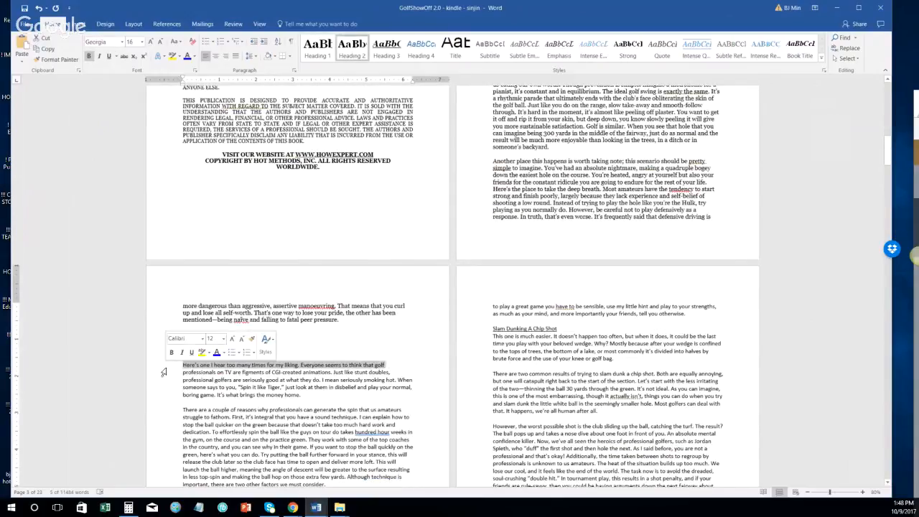
pyautogui.scroll(-3, 522, 235)
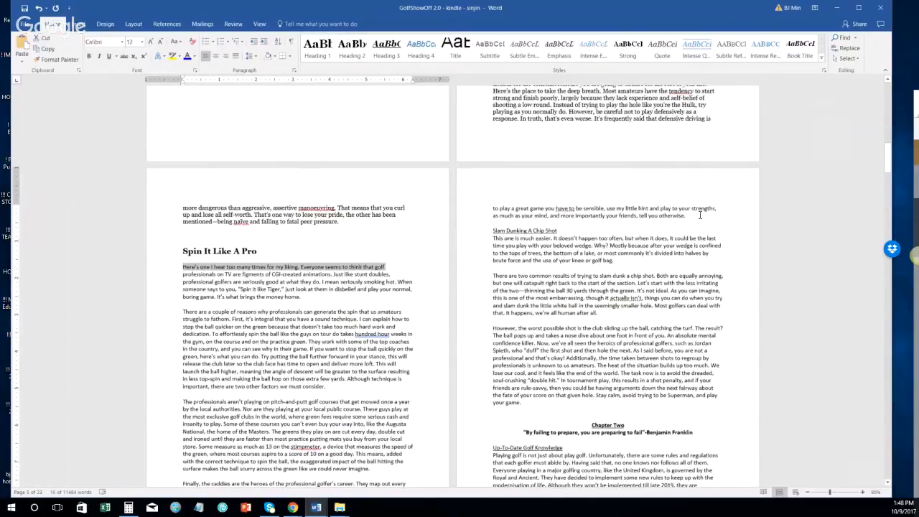
pyautogui.keyDown('shift'); pyautogui.click(700, 214); pyautogui.keyUp('shift')
pyautogui.click(824, 62)
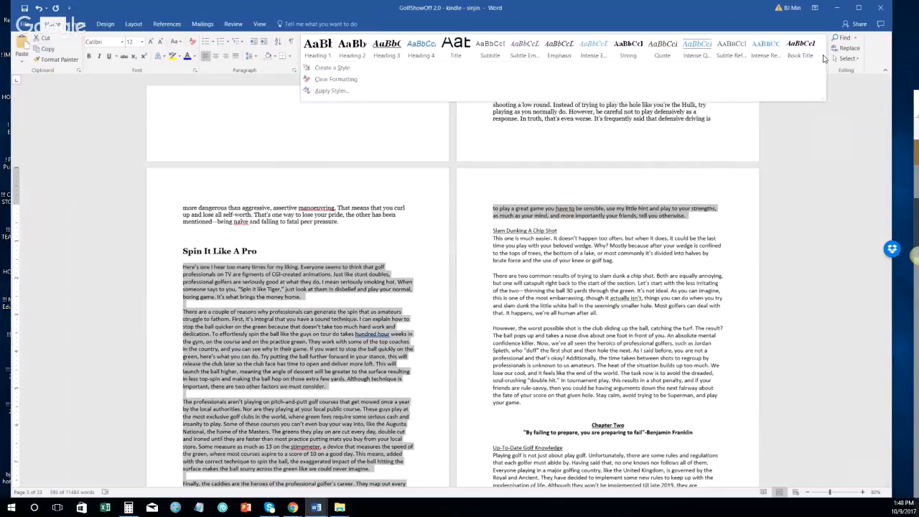
pyautogui.click(639, 92)
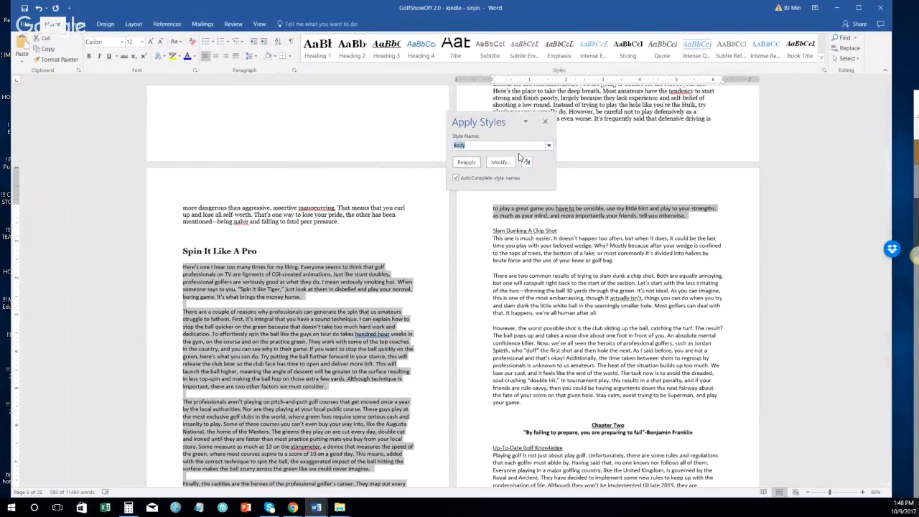
pyautogui.click(468, 163)
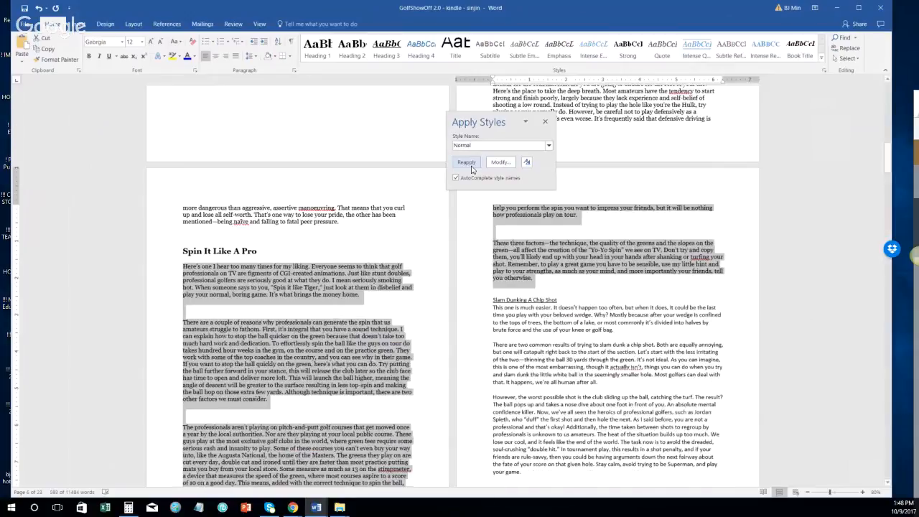
pyautogui.click(160, 311)
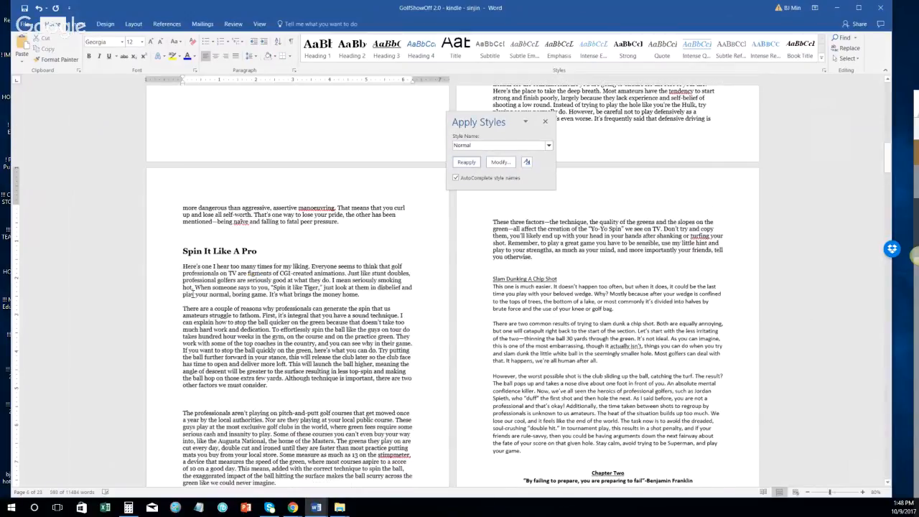
# Step: Delete blank paragraphs before 'Finally' and after 'you otherwise.', keeping one before Slam Dunking
pyautogui.scroll(-3, 169, 403)
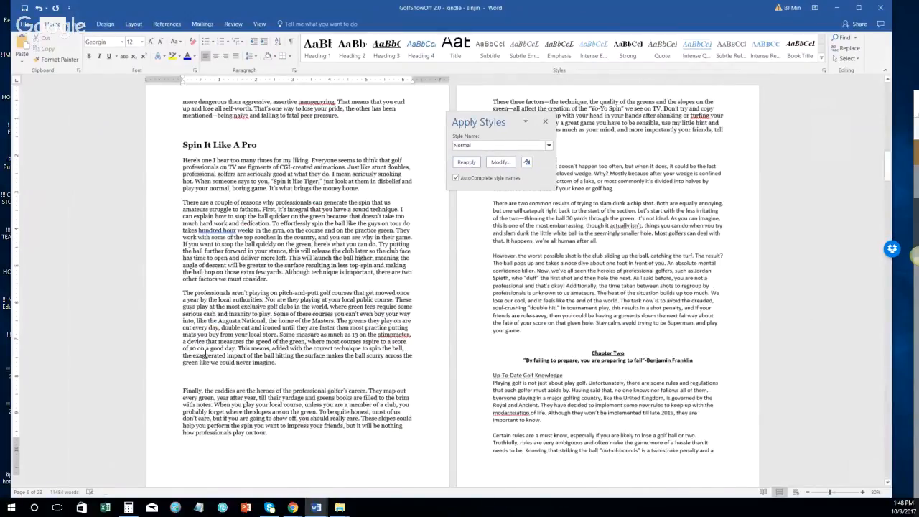
pyautogui.scroll(-1, 206, 354)
pyautogui.click(205, 359)
pyautogui.press('Delete')
pyautogui.scroll(4, 483, 353)
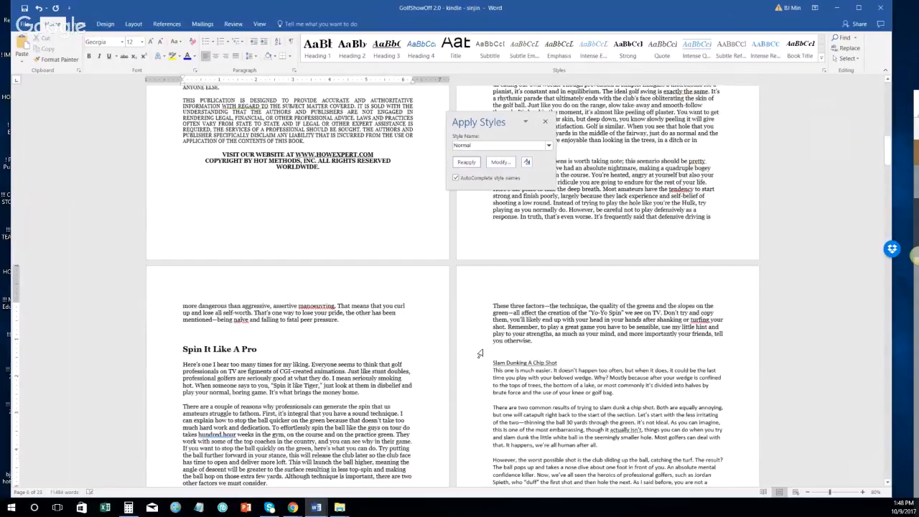
pyautogui.scroll(-2, 480, 306)
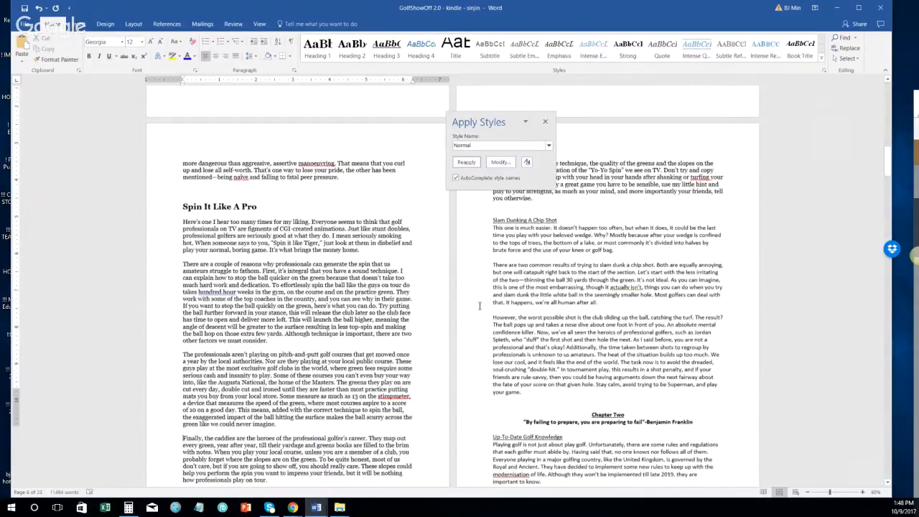
pyautogui.scroll(-10, 480, 305)
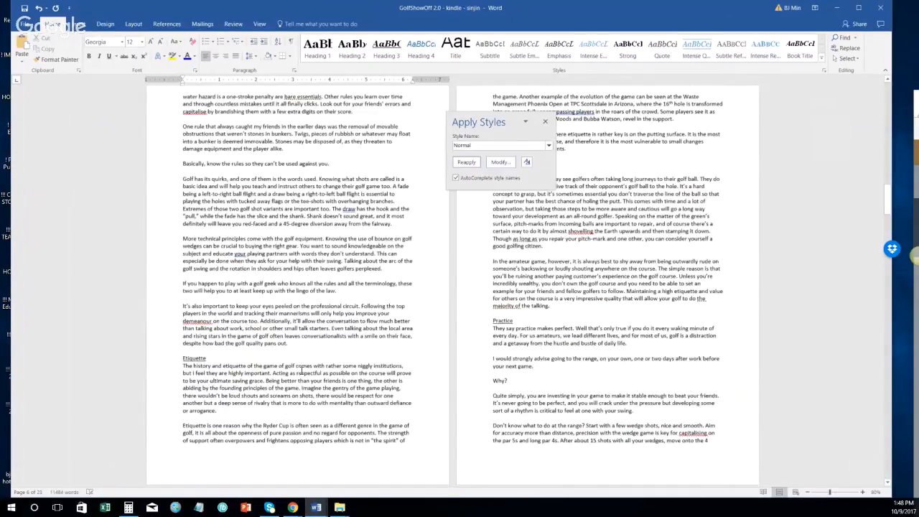
pyautogui.scroll(10, 292, 415)
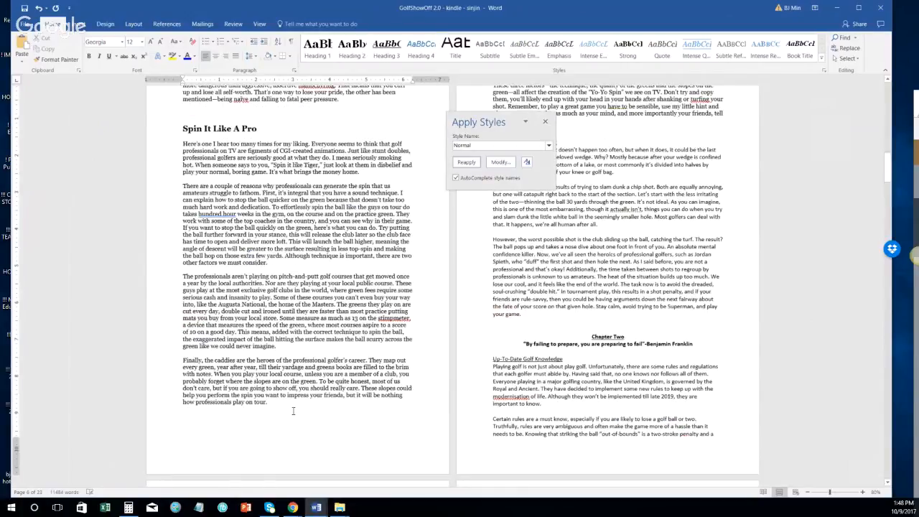
pyautogui.scroll(3, 293, 411)
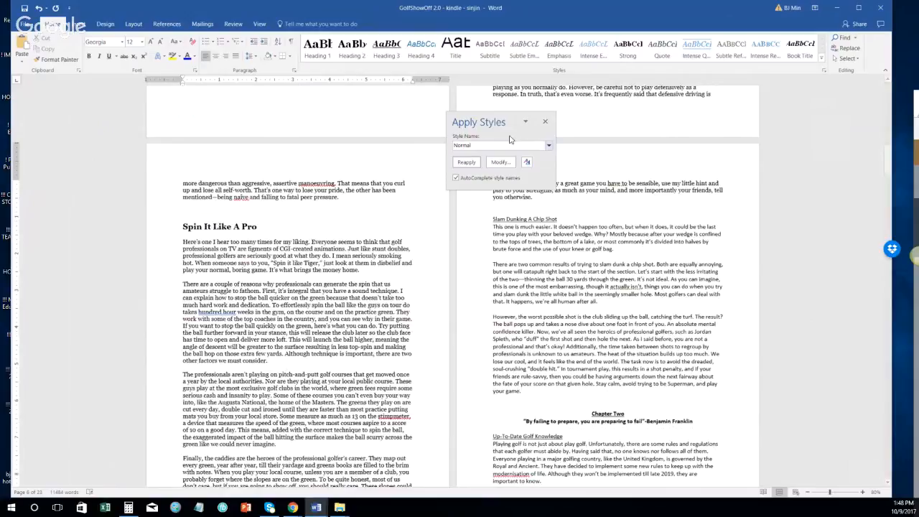
pyautogui.moveTo(510, 125); pyautogui.dragTo(874, 119)
pyautogui.click(494, 198)
pyautogui.click(512, 209)
pyautogui.press('BackSpace')
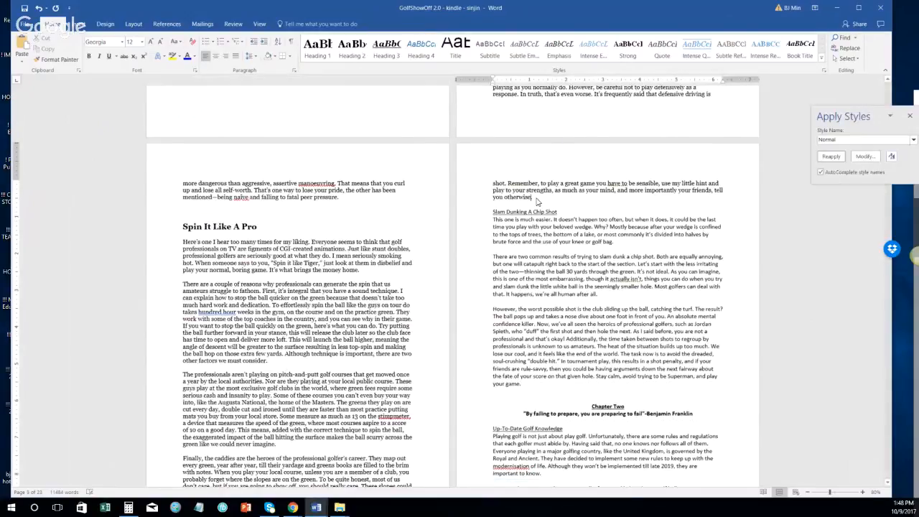
pyautogui.press('Return')
pyautogui.press('Return')
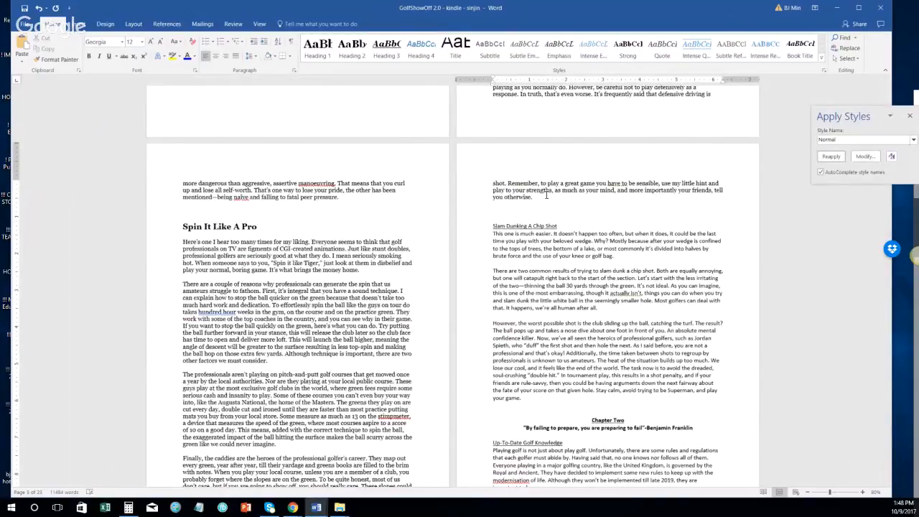
# Step: Make 'Slam Dunking A Chip Shot' a Heading 2 and set its three paragraphs to Normal
pyautogui.click(466, 229)
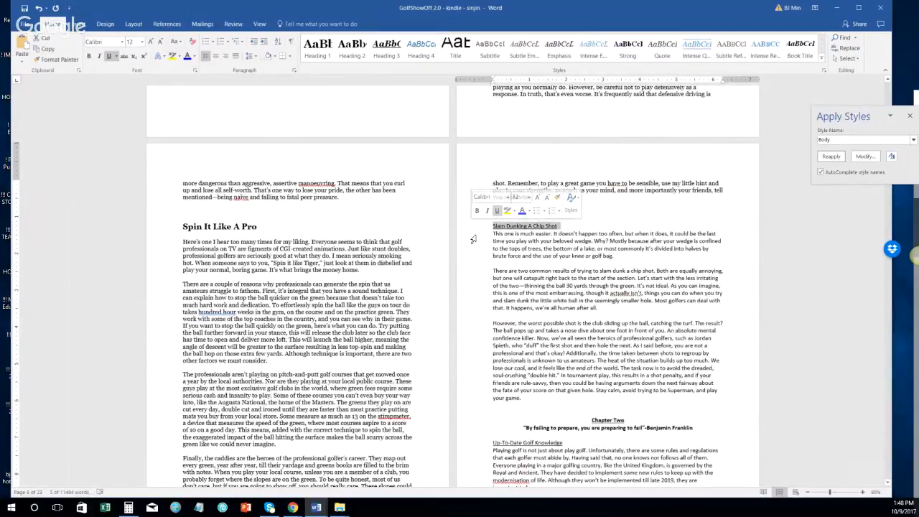
pyautogui.hotkey('ctrl', 'alt', '2')
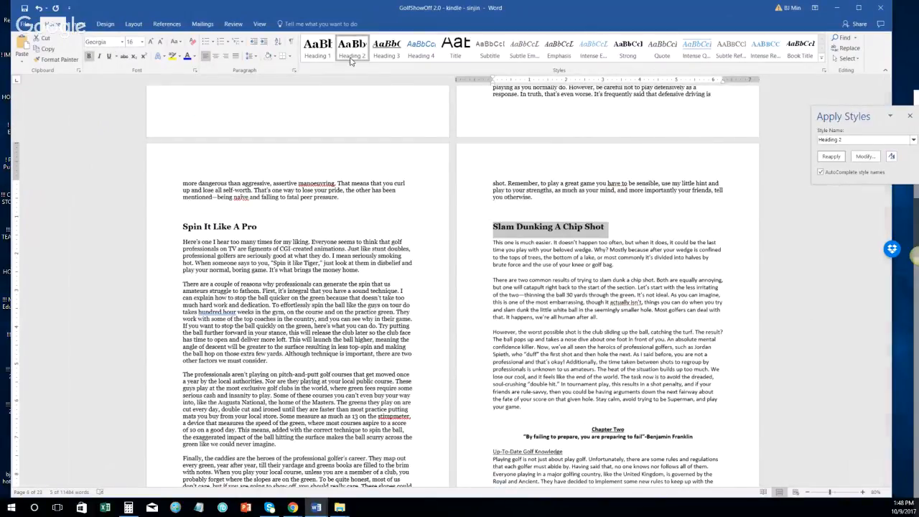
pyautogui.click(478, 243)
pyautogui.keyDown('shift'); pyautogui.click(610, 413); pyautogui.keyUp('shift')
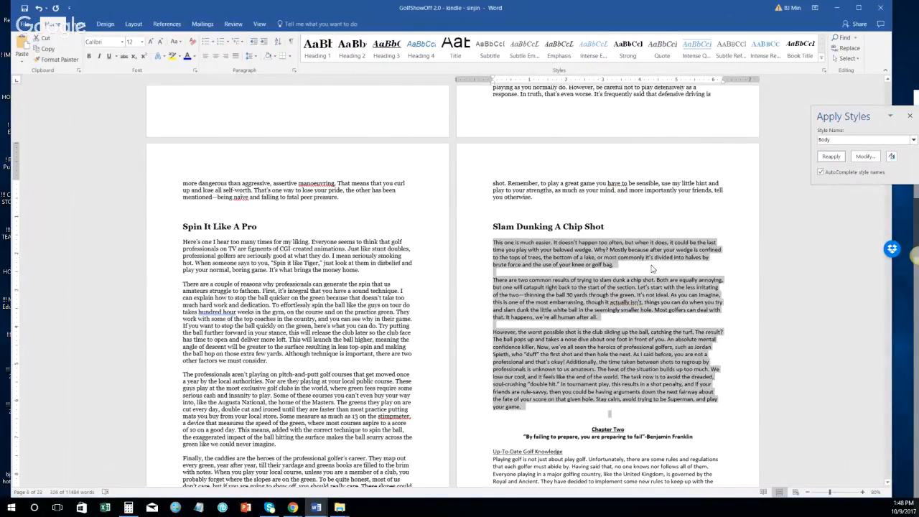
pyautogui.click(824, 60)
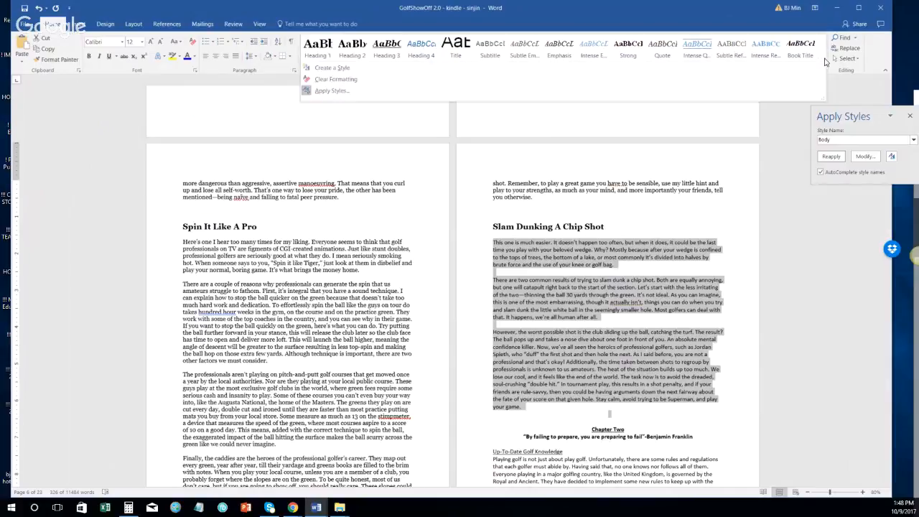
pyautogui.click(657, 93)
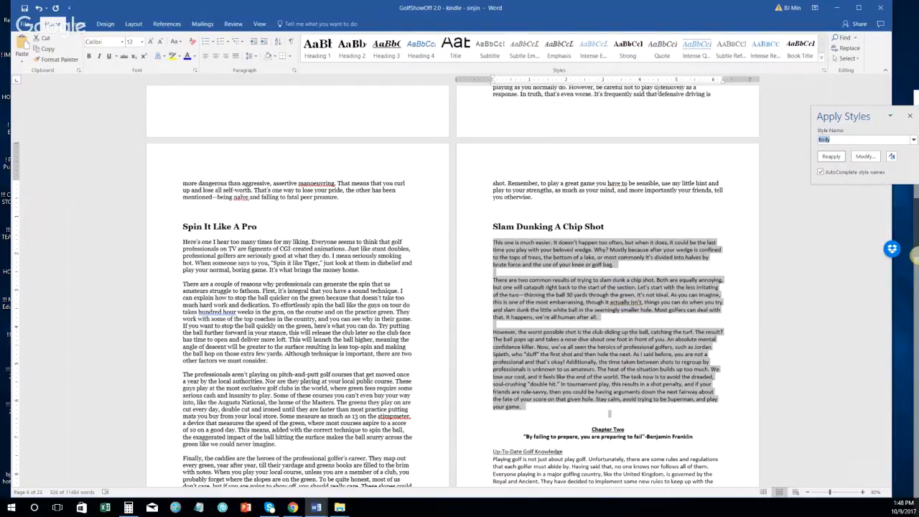
pyautogui.click(865, 156)
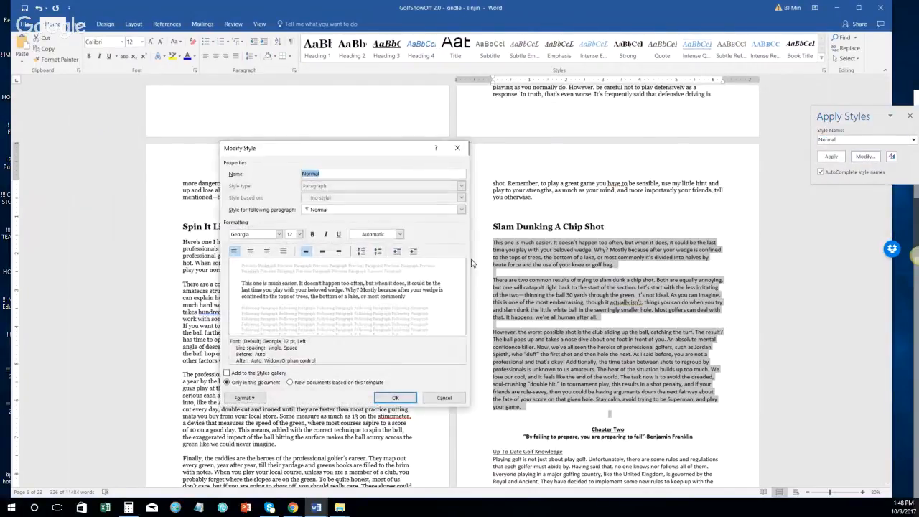
pyautogui.click(395, 398)
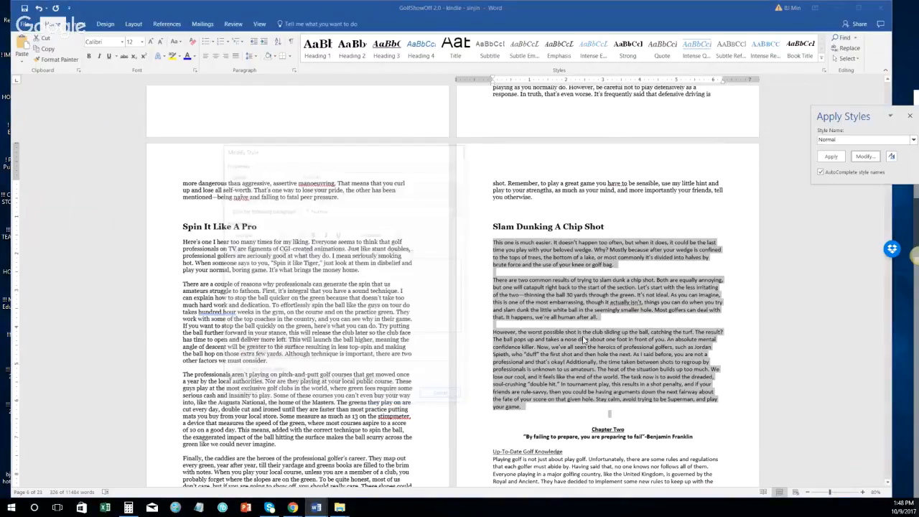
pyautogui.click(831, 157)
# Step: Delete the blank paragraph before 'There are two'
pyautogui.scroll(-2, 495, 221)
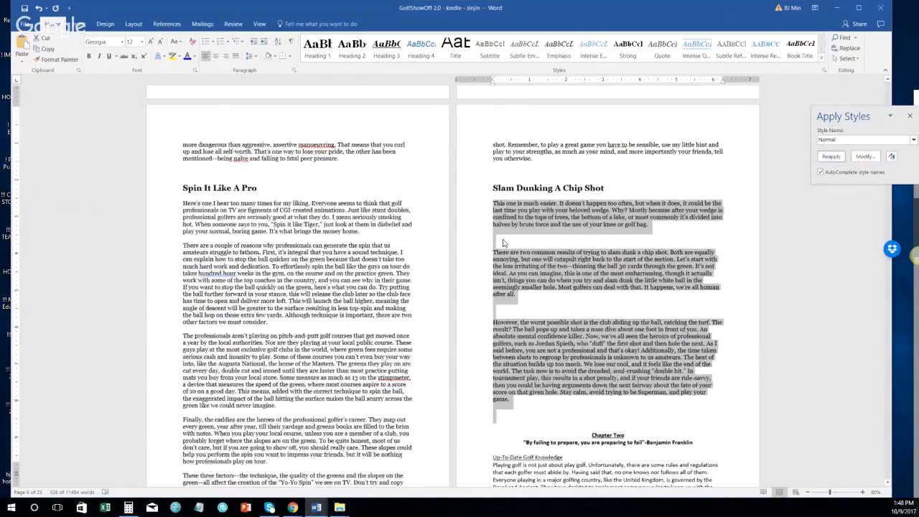
pyautogui.click(495, 221)
pyautogui.press('BackSpace')
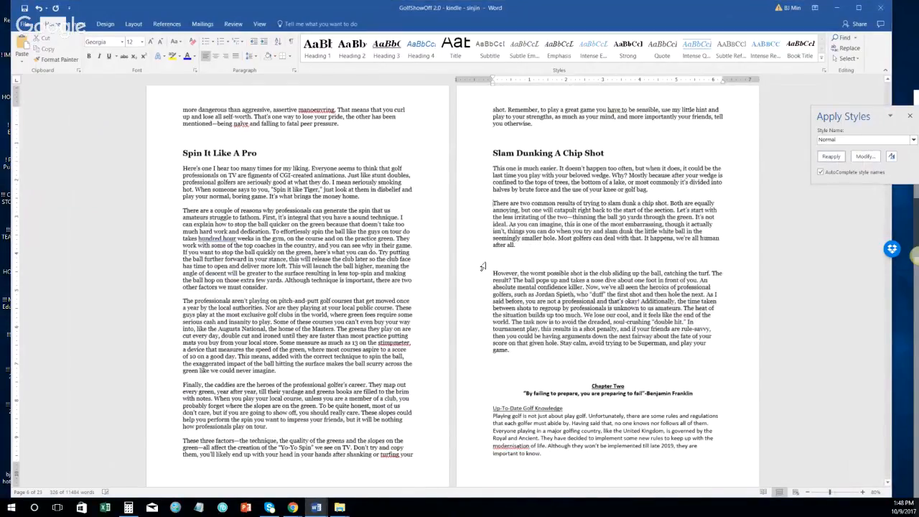
# Step: Remove blank lines before 'However' and below 'game.', keeping Chapter Two on its own line
pyautogui.click(495, 275)
pyautogui.press('BackSpace')
pyautogui.click(529, 353)
pyautogui.press('BackSpace')
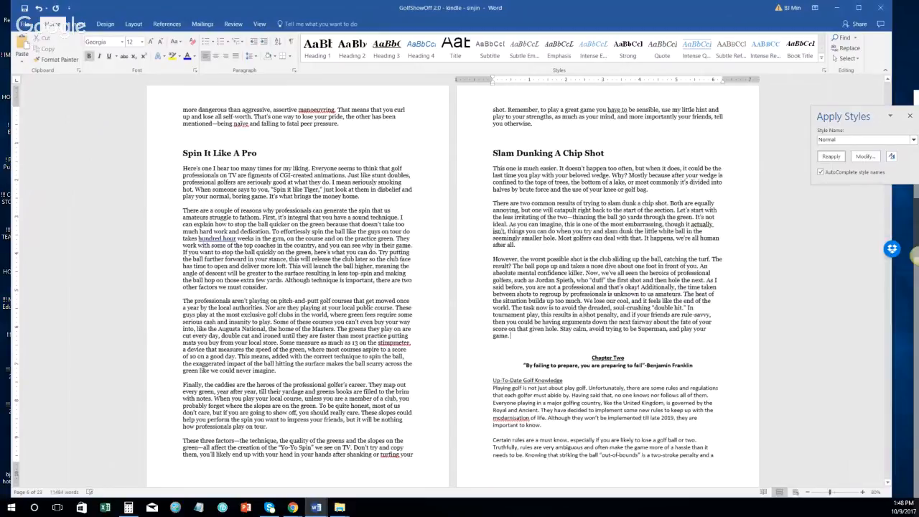
pyautogui.press('Delete')
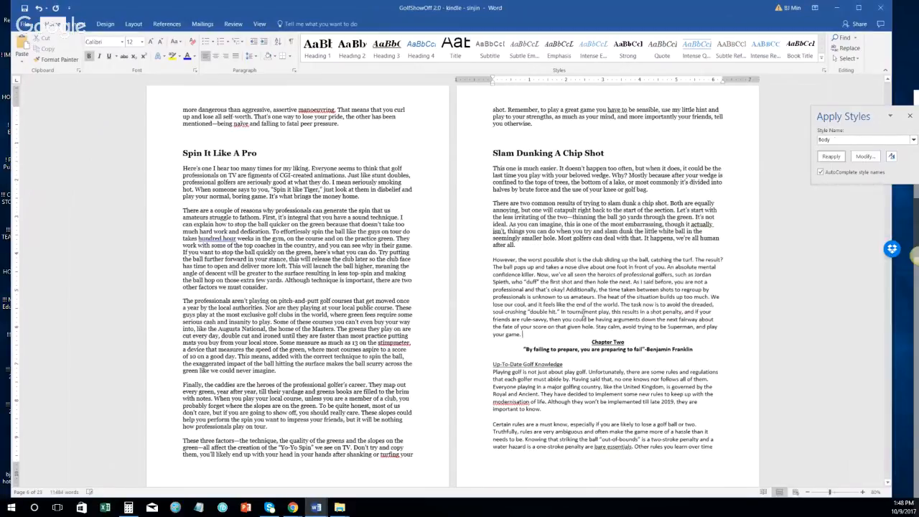
pyautogui.hotkey('ctrl', 'z')
pyautogui.press('Delete')
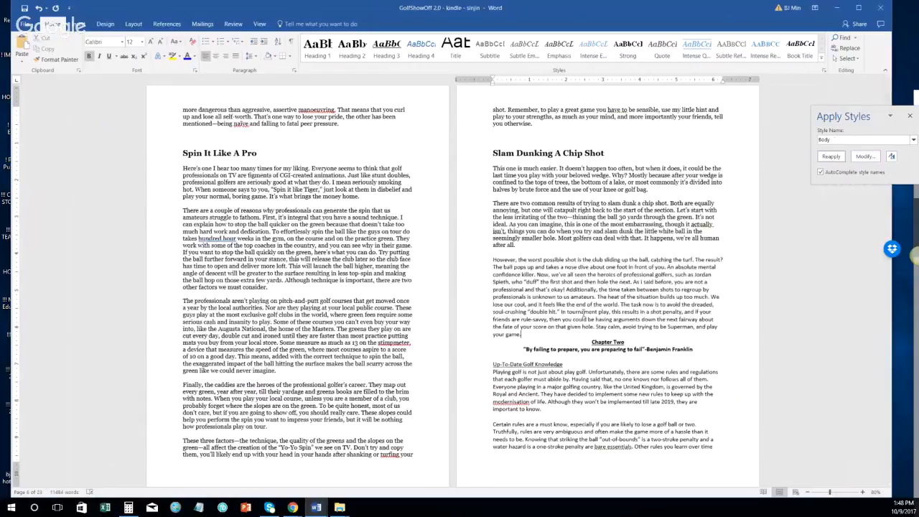
pyautogui.hotkey('ctrl', 'z')
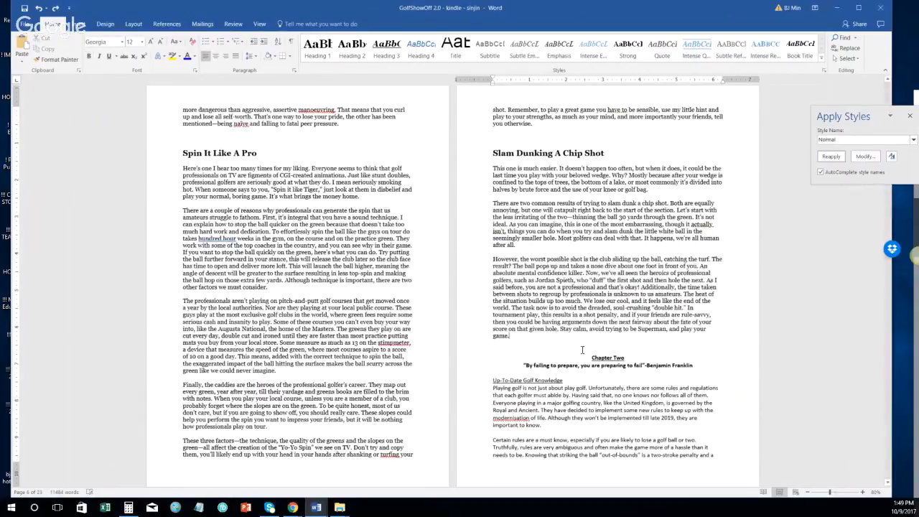
pyautogui.press('Delete')
pyautogui.press('Delete')
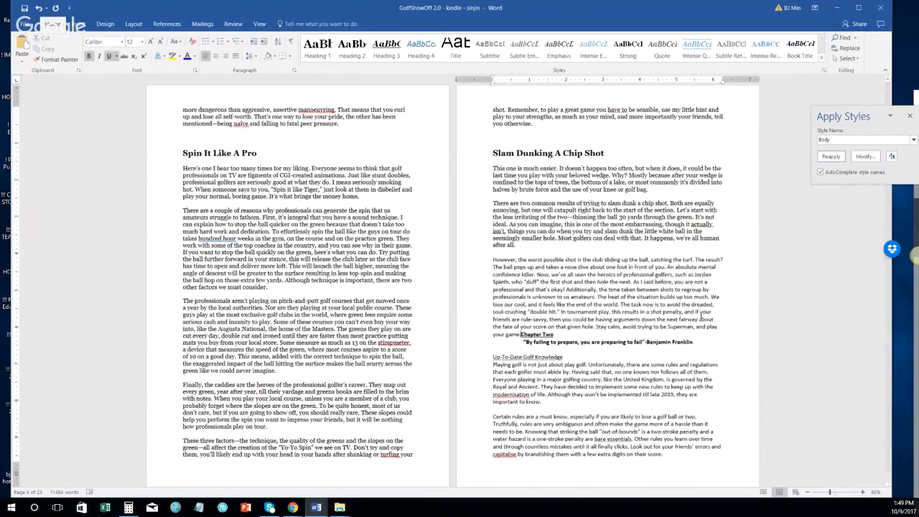
pyautogui.hotkey('ctrl', 'z')
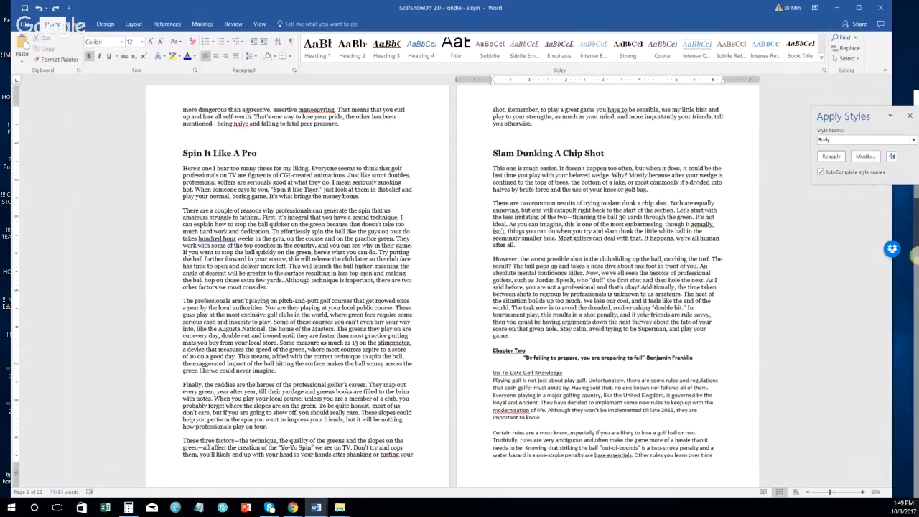
# Step: Insert a Next Page section break before Chapter Two and select its heading lines
pyautogui.click(163, 25)
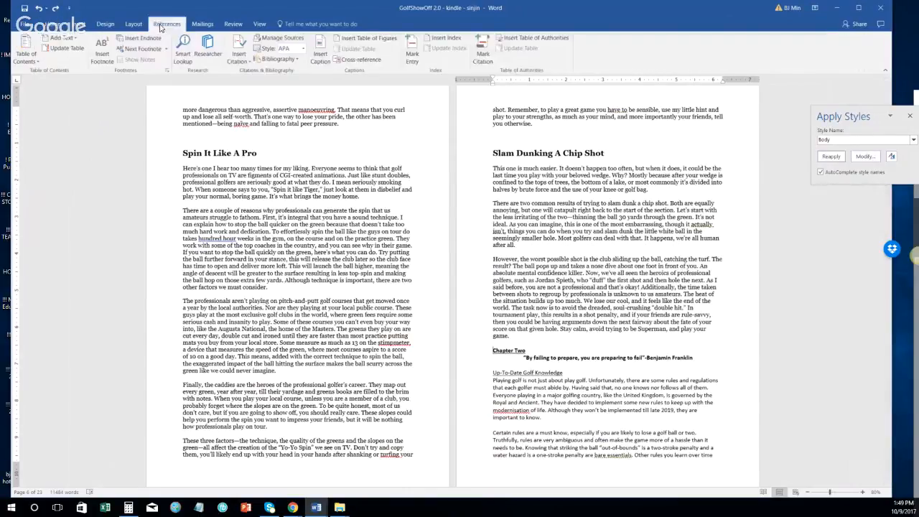
pyautogui.click(133, 26)
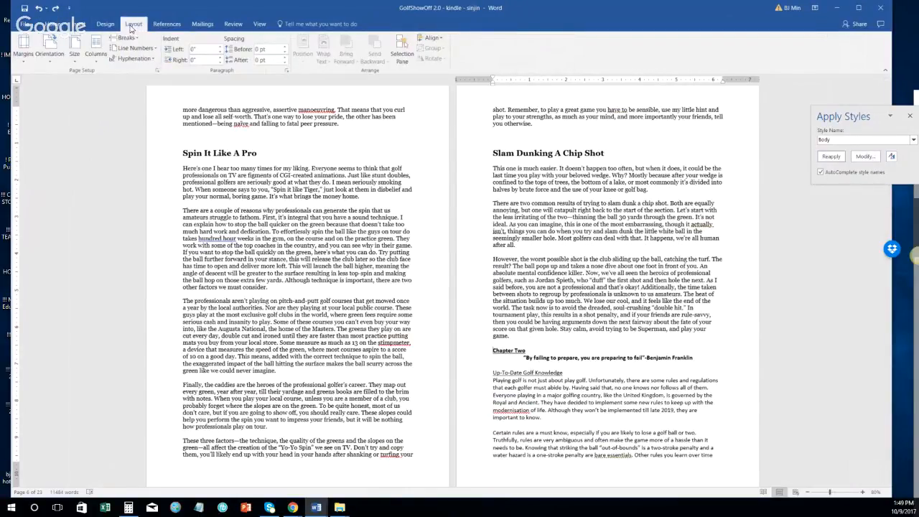
pyautogui.click(125, 38)
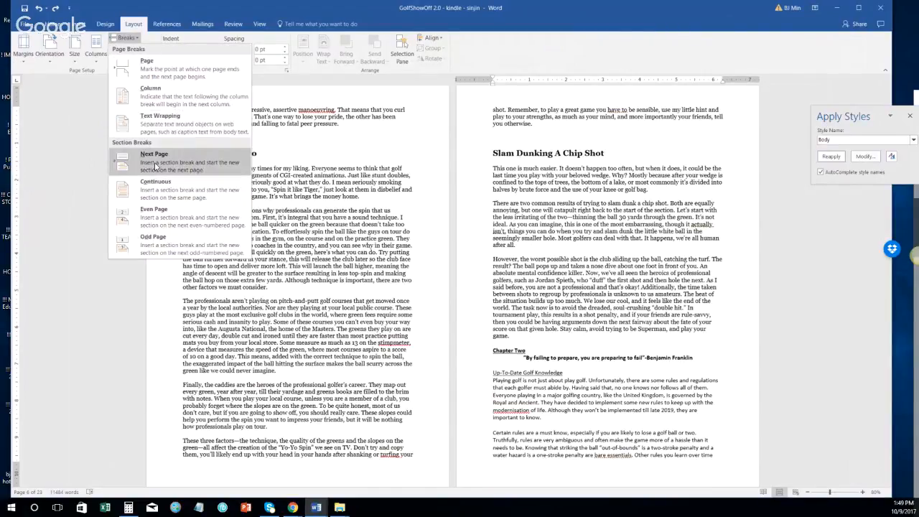
pyautogui.click(154, 165)
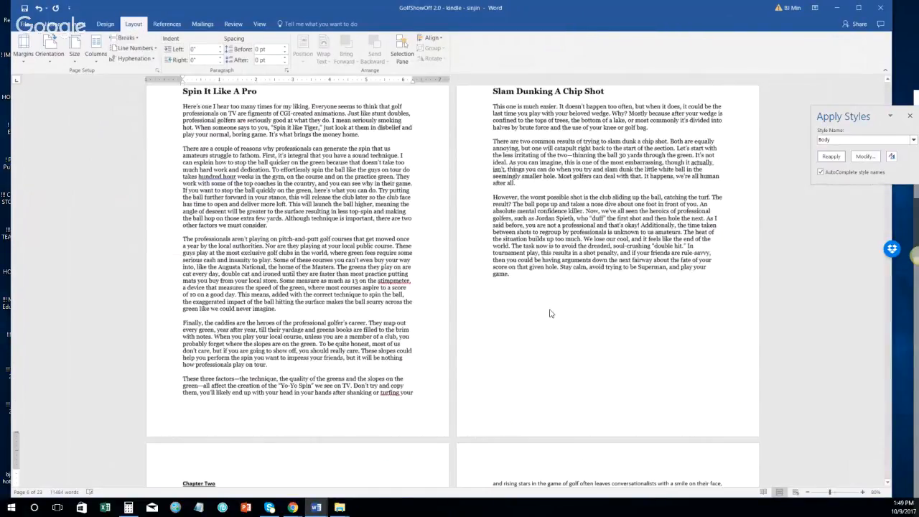
pyautogui.scroll(-3, 551, 314)
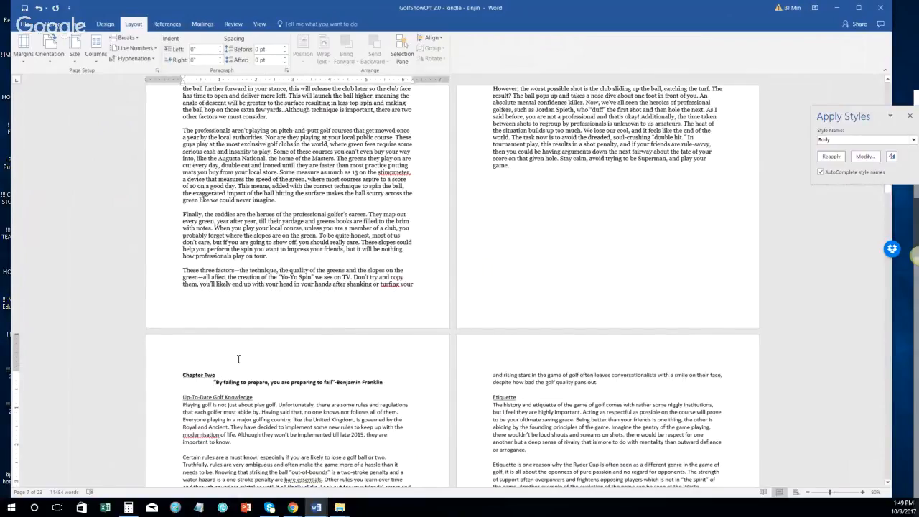
pyautogui.moveTo(158, 376); pyautogui.dragTo(158, 384)
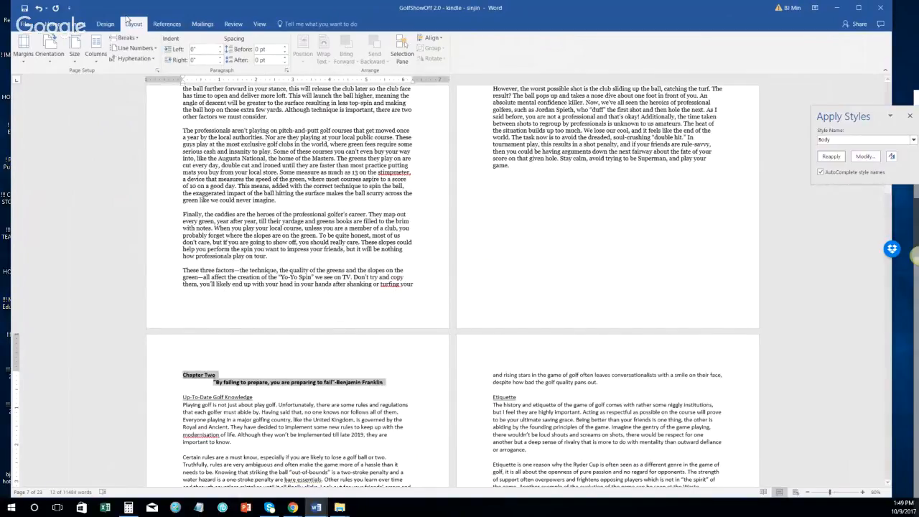
# Step: Apply the Heading 1 style to the Chapter Two lines
pyautogui.click(54, 24)
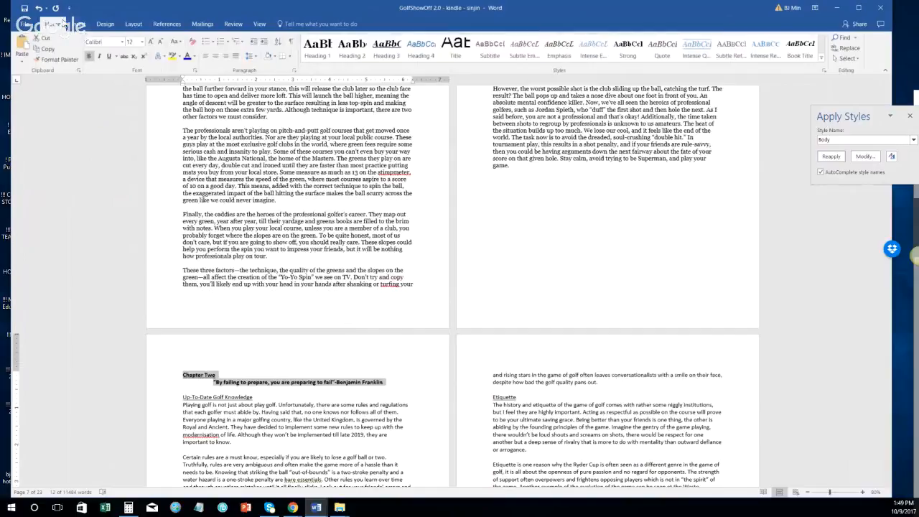
pyautogui.click(317, 49)
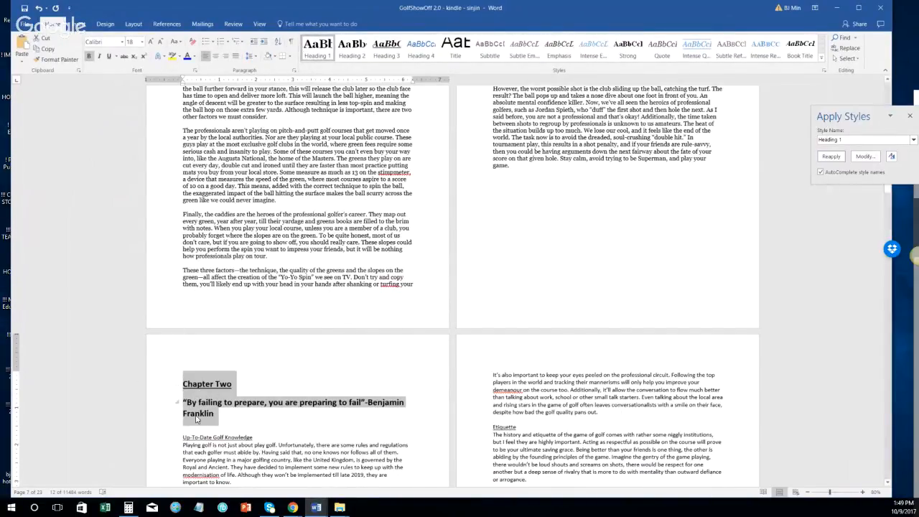
pyautogui.click(317, 48)
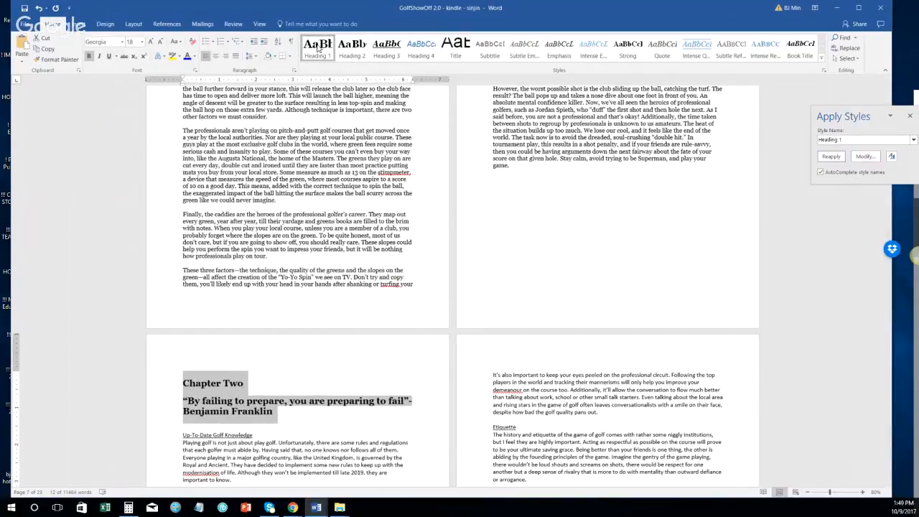
# Step: Retitle the heading 'Chapter Two: How to Prepare for Golf', replacing the Franklin quote
pyautogui.click(218, 381)
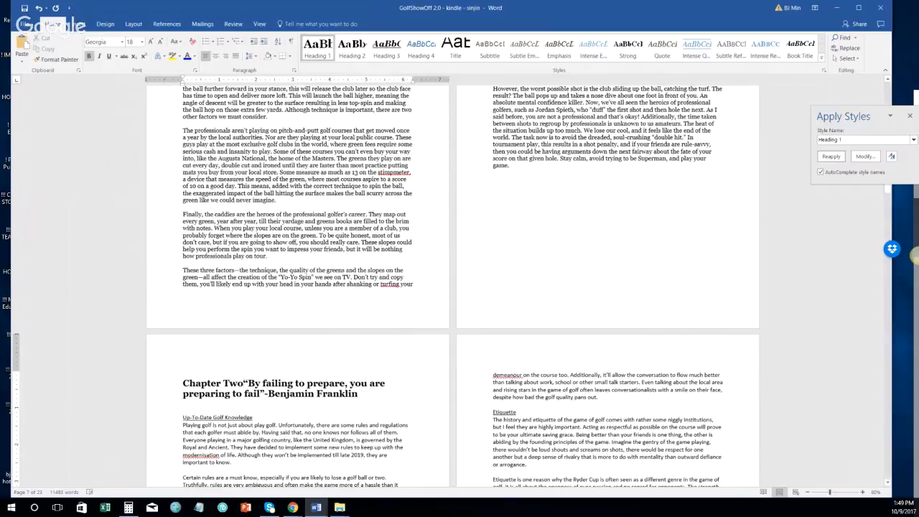
pyautogui.write(':')
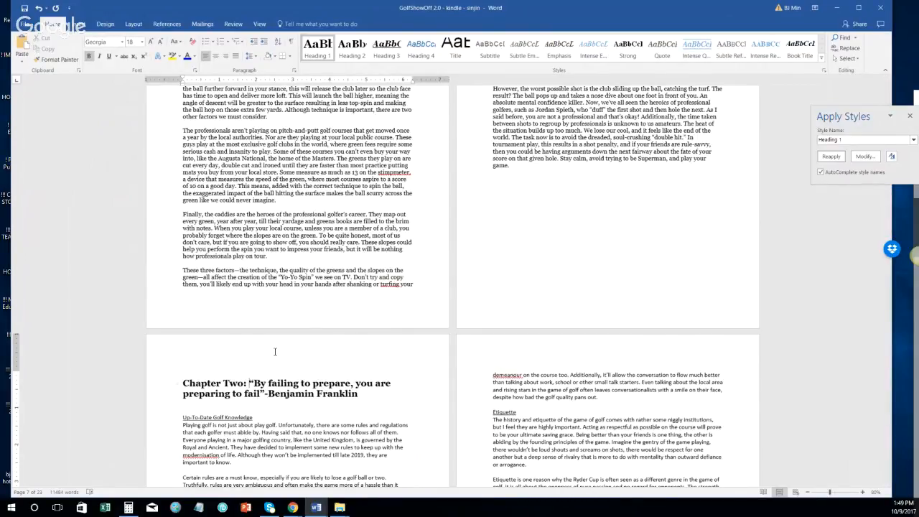
pyautogui.keyDown('shift'); pyautogui.click(354, 394); pyautogui.keyUp('shift')
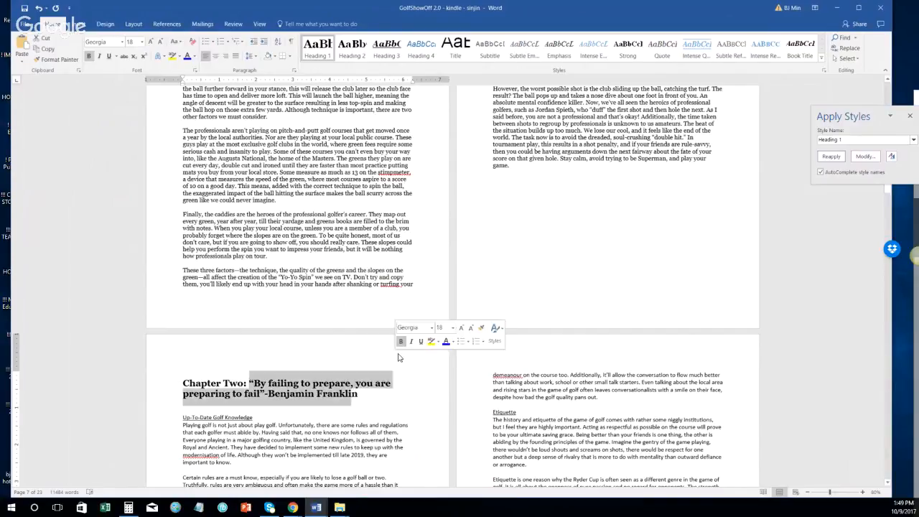
pyautogui.scroll(-2, 399, 357)
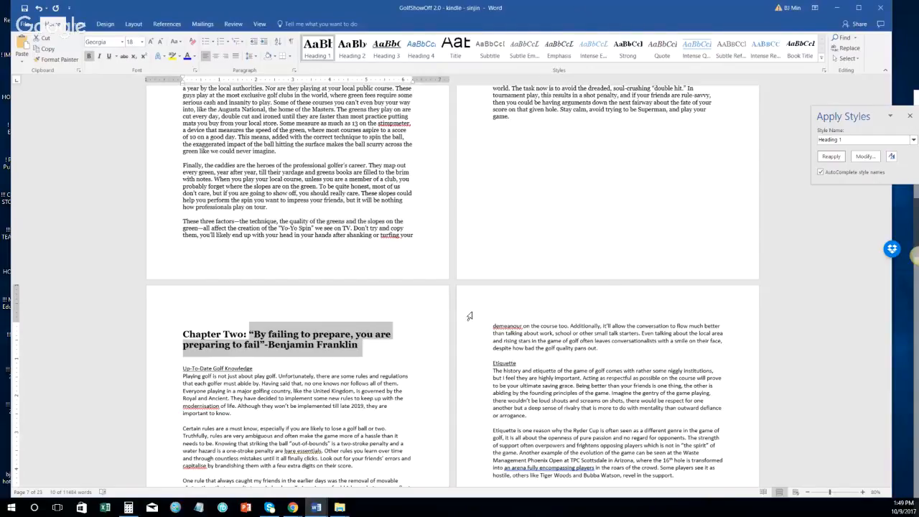
pyautogui.write('How to')
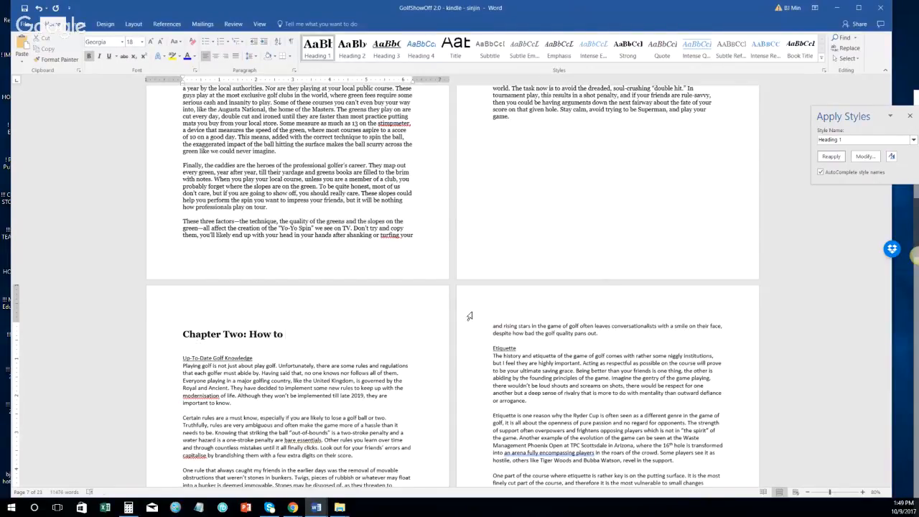
pyautogui.write(' Prepare for Golf')
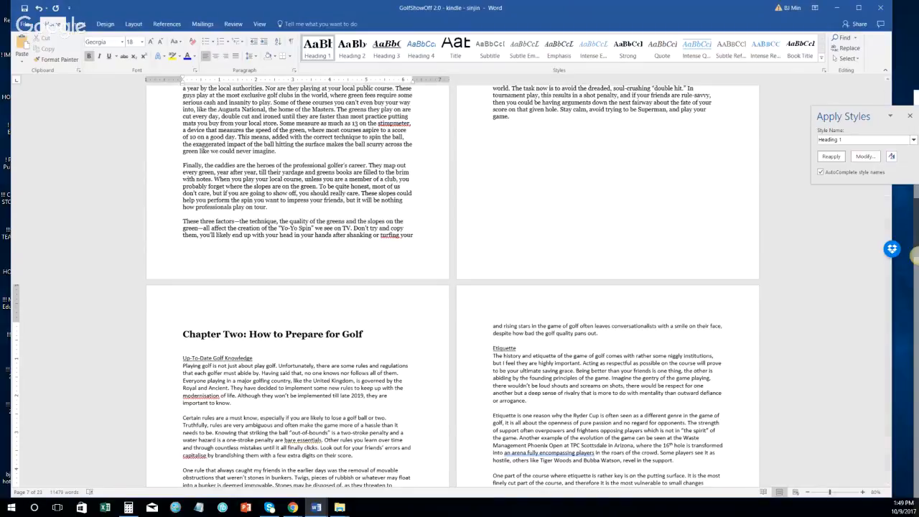
pyautogui.scroll(-3, 343, 240)
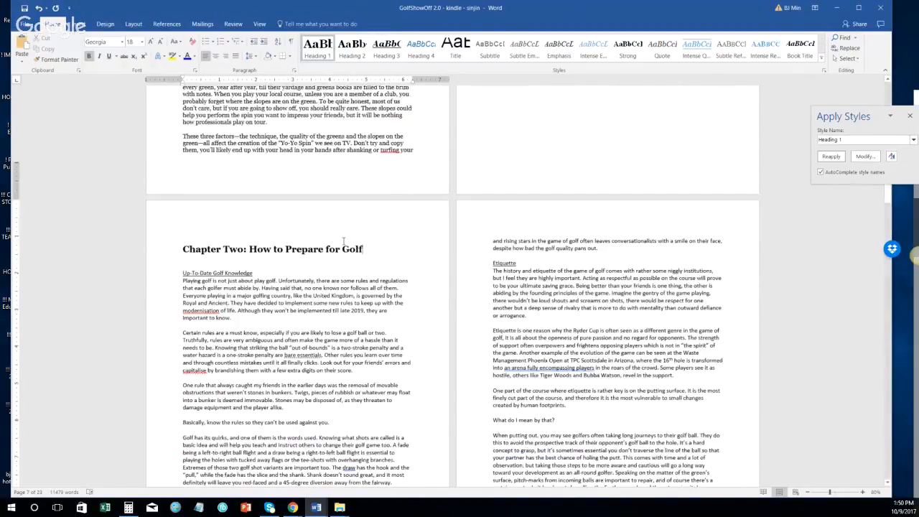
pyautogui.scroll(-5, 343, 241)
# Step: Make Up-To-Date Golf Knowledge a Heading 2 and set its body paragraphs through 'pans out.' to Normal
pyautogui.click(164, 131)
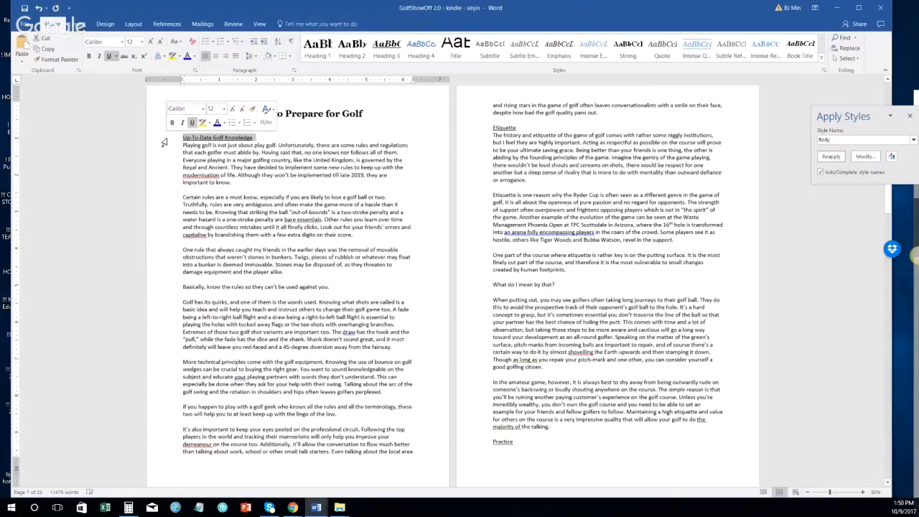
pyautogui.click(352, 48)
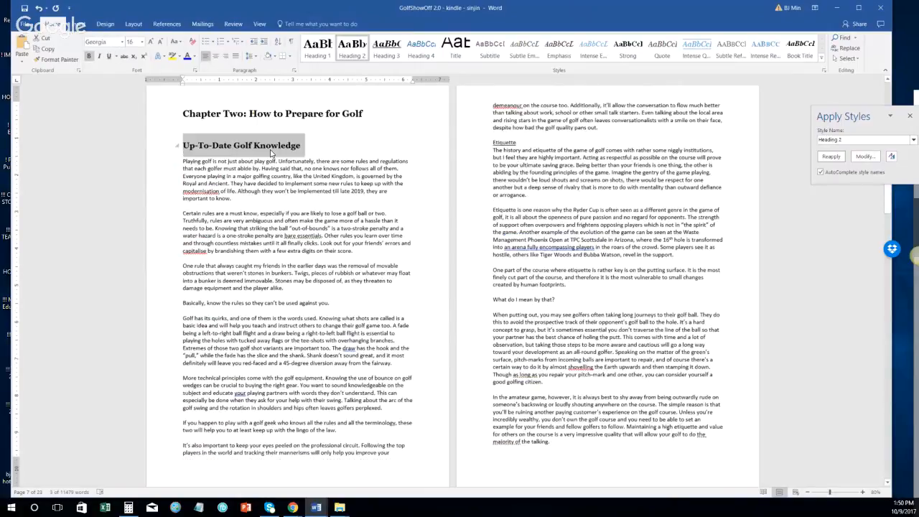
pyautogui.click(170, 162)
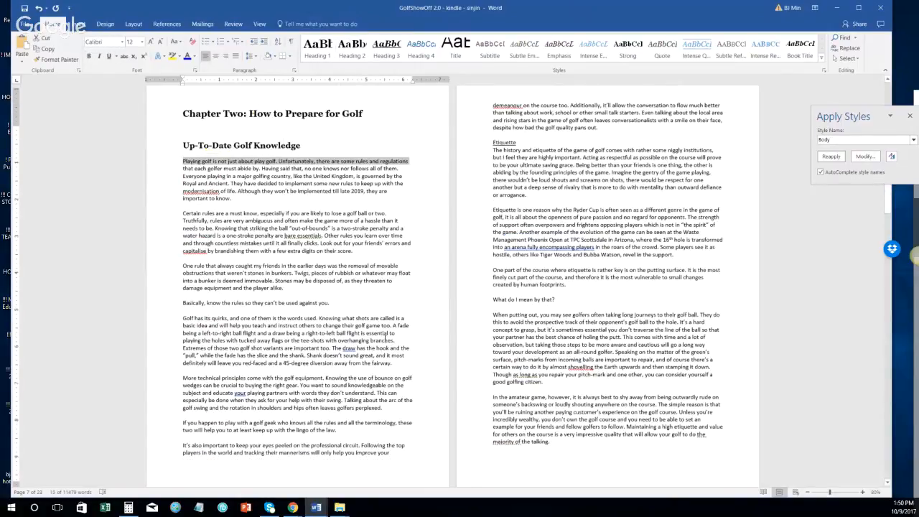
pyautogui.scroll(3, 384, 339)
pyautogui.scroll(1, 385, 339)
pyautogui.click(624, 225)
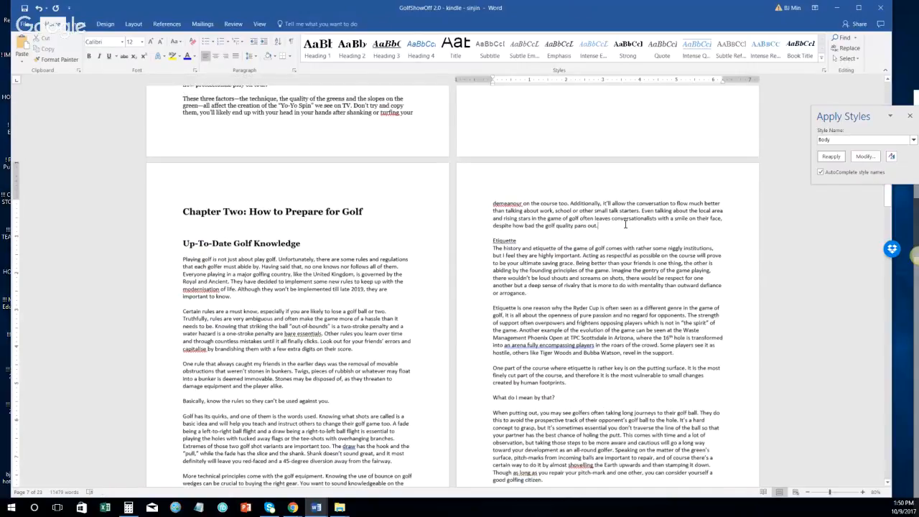
pyautogui.click(178, 263)
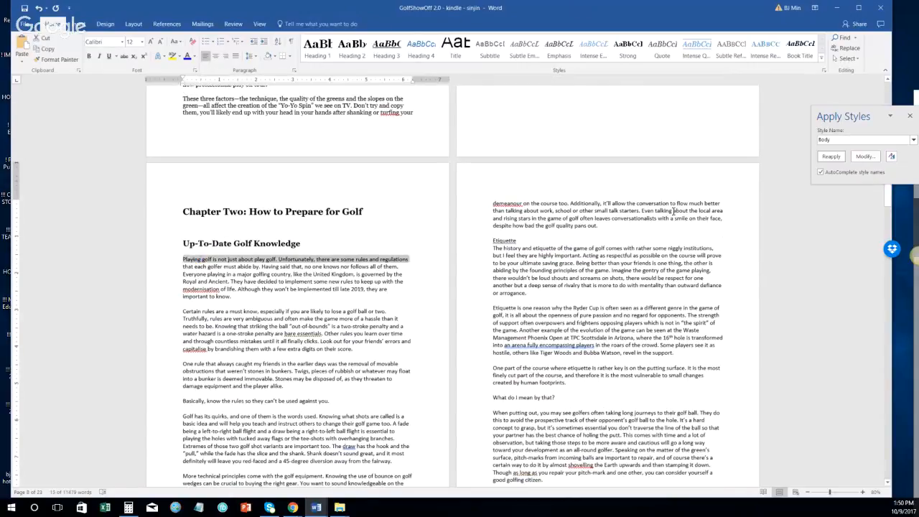
pyautogui.keyDown('shift'); pyautogui.click(615, 227); pyautogui.keyUp('shift')
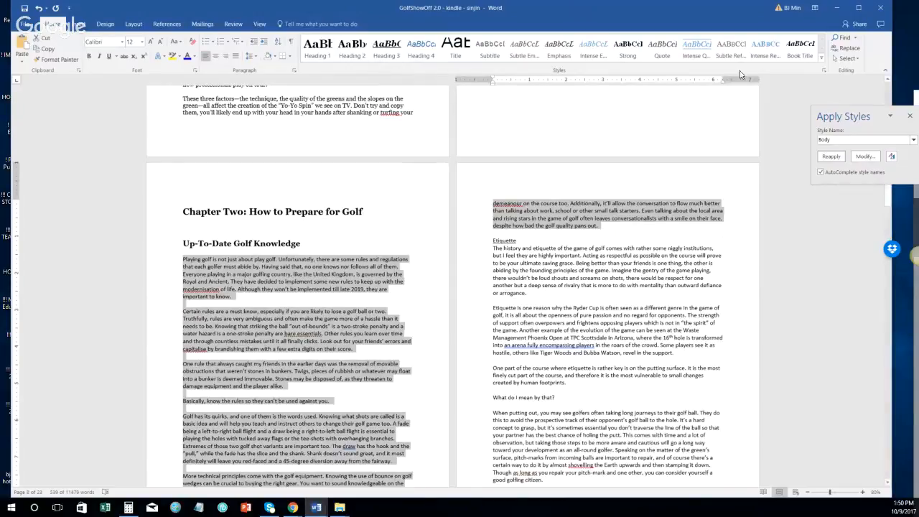
pyautogui.click(842, 139)
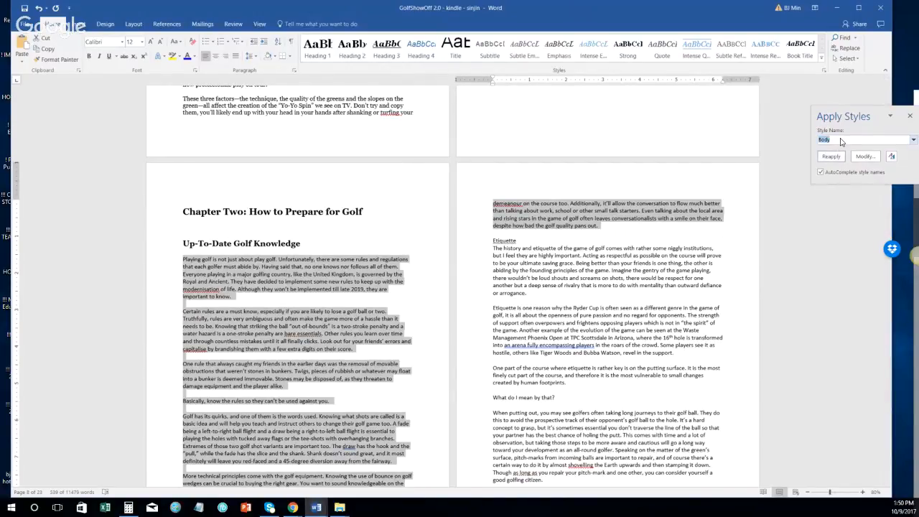
pyautogui.write('Normal')
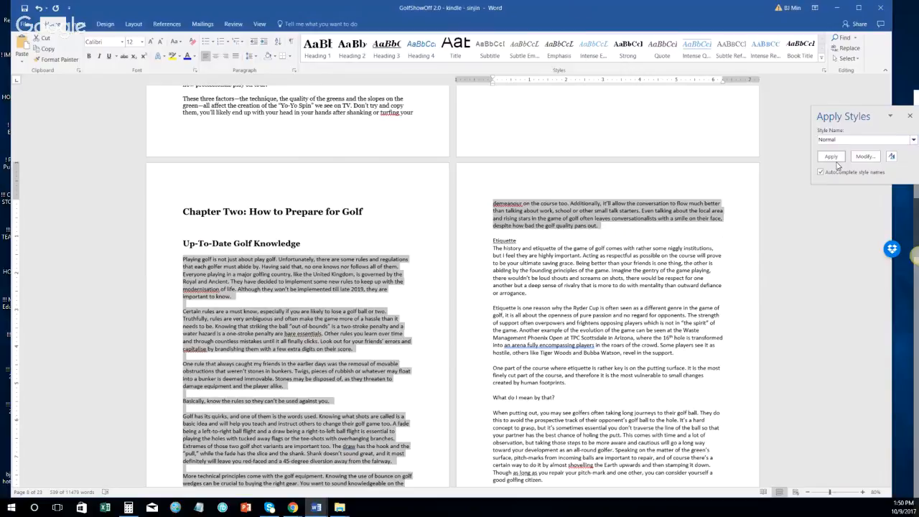
pyautogui.click(833, 157)
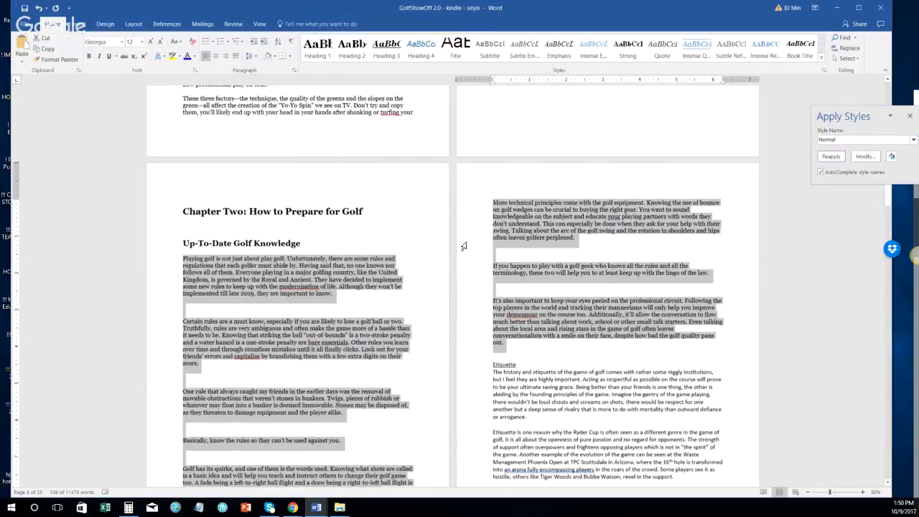
# Step: Delete the empty lines around Certain rules, Basically, More technical and If you happen
pyautogui.scroll(-2, 463, 246)
pyautogui.click(164, 238)
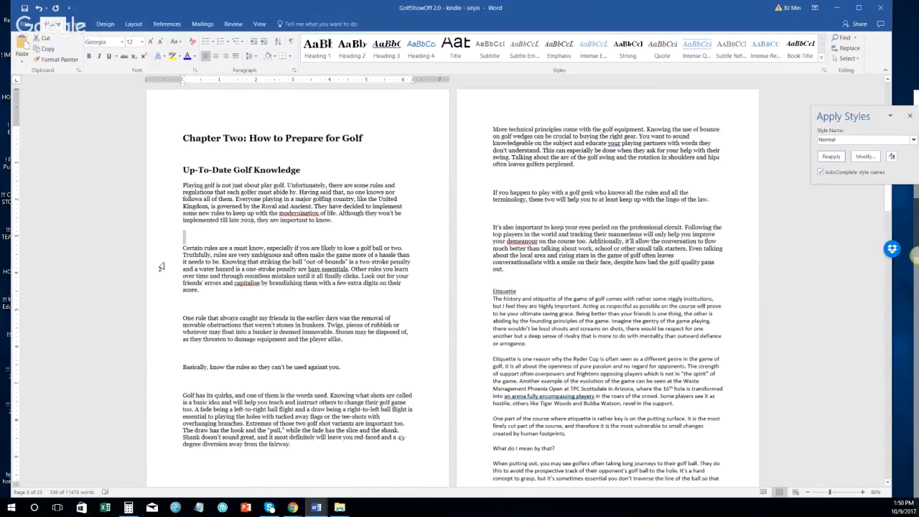
pyautogui.press('Delete')
pyautogui.click(165, 293)
pyautogui.press('Delete')
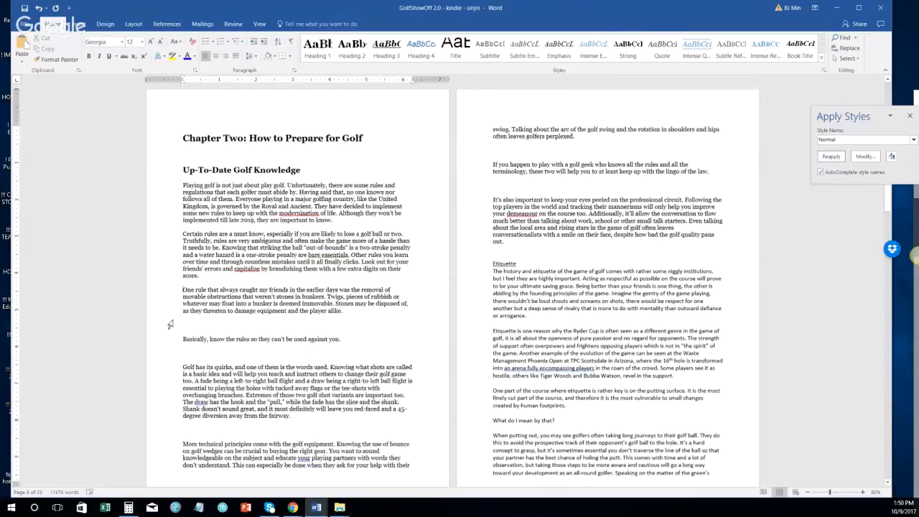
pyautogui.click(170, 325)
pyautogui.press('Delete')
pyautogui.click(170, 339)
pyautogui.press('Delete')
pyautogui.click(170, 402)
pyautogui.press('Delete')
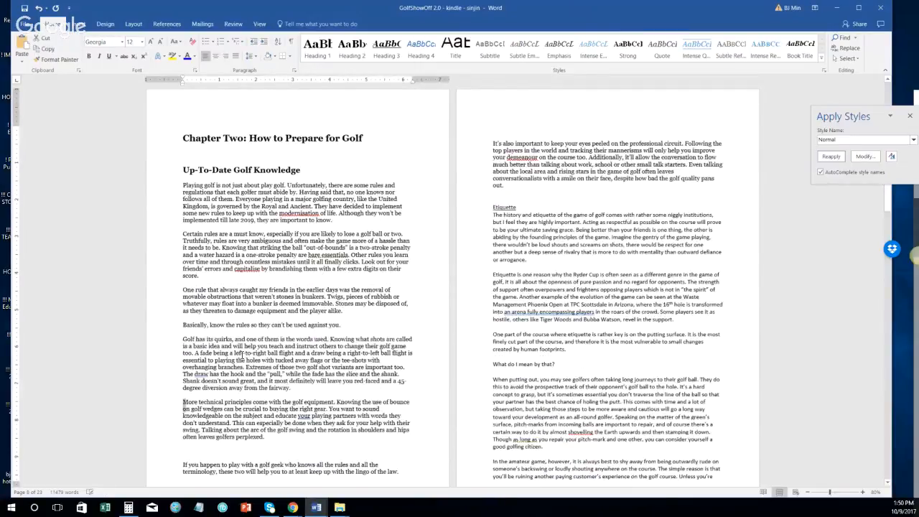
pyautogui.click(171, 451)
pyautogui.press('Delete')
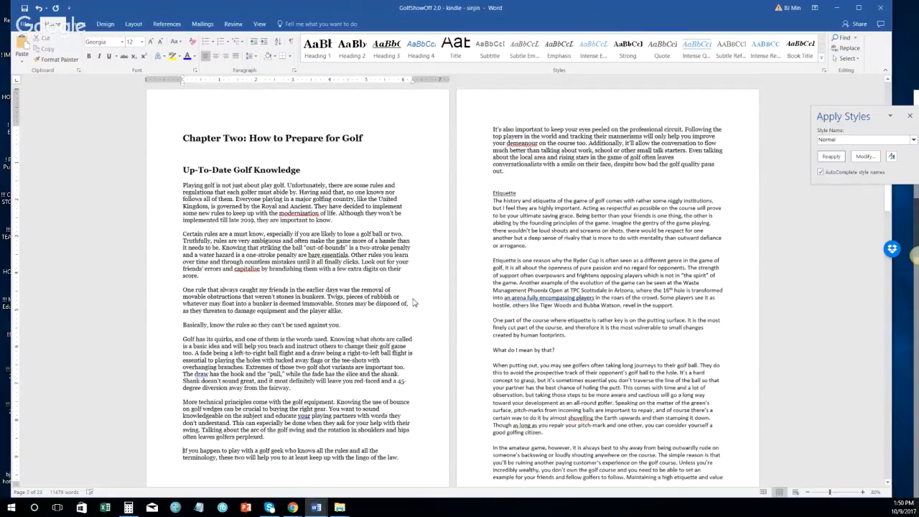
pyautogui.click(480, 196)
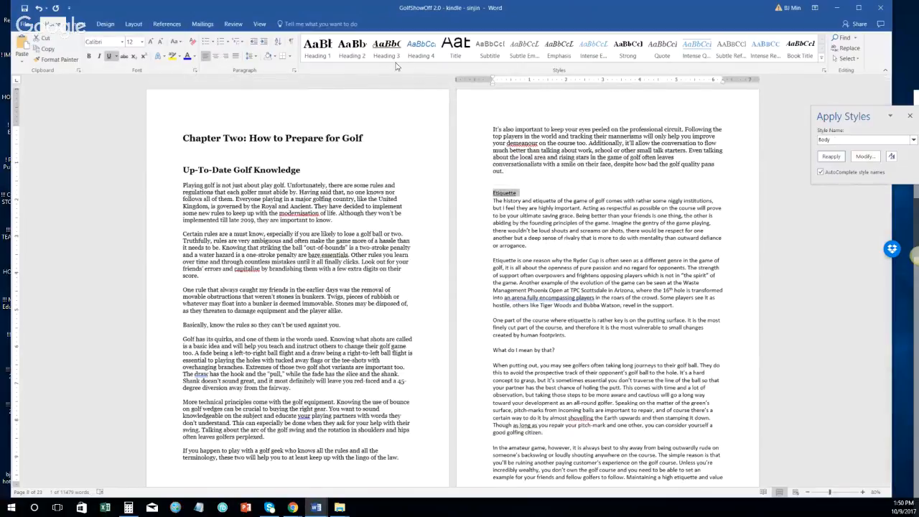
# Step: Make Etiquette a Heading 2 and apply the Normal style to its body paragraphs
pyautogui.click(352, 47)
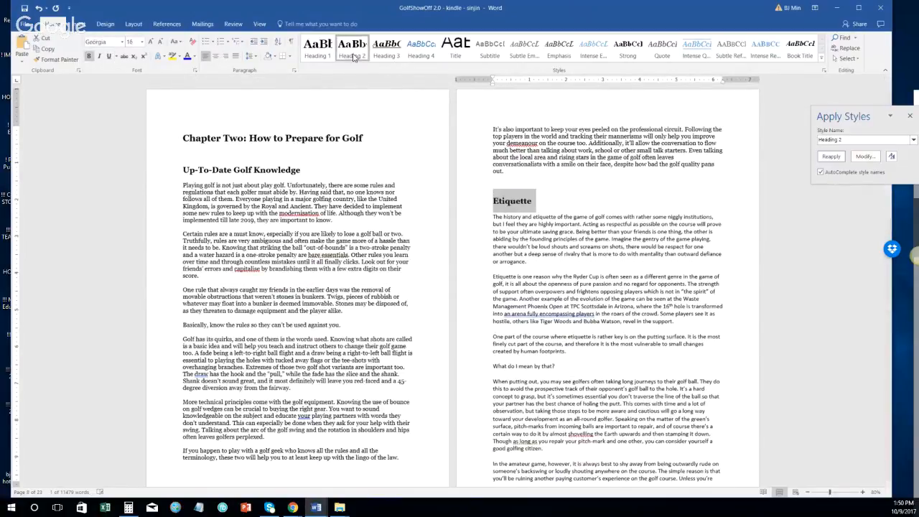
pyautogui.click(482, 217)
pyautogui.scroll(-2, 500, 234)
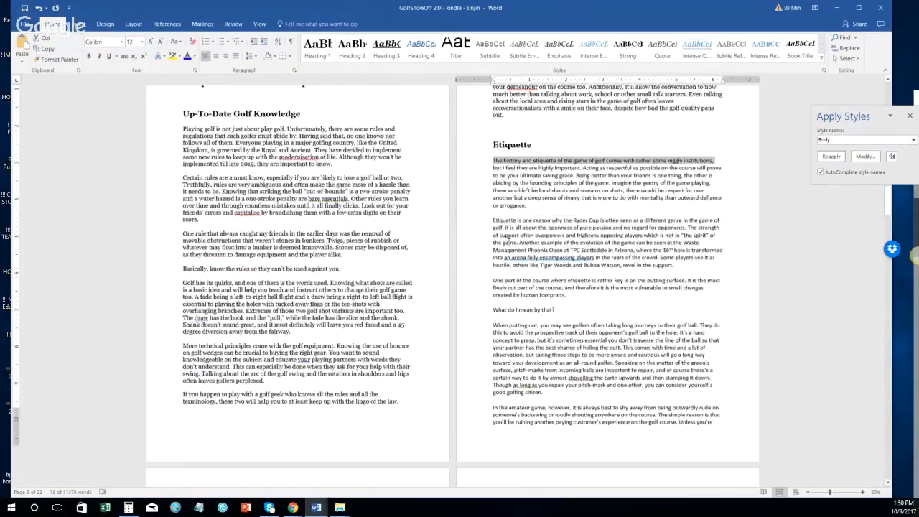
pyautogui.scroll(-7, 501, 235)
pyautogui.keyDown('shift'); pyautogui.click(281, 319); pyautogui.keyUp('shift')
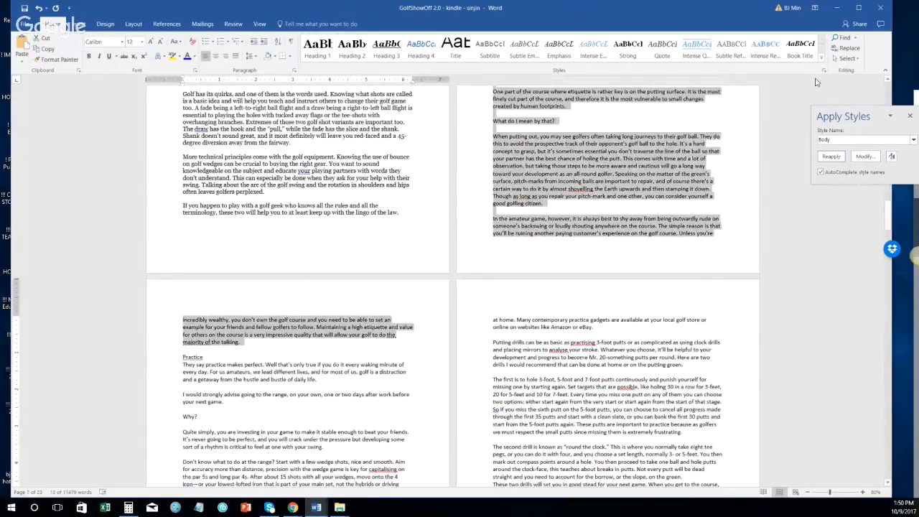
pyautogui.click(855, 140)
pyautogui.write('Normal')
pyautogui.press('Return')
# Step: Delete the extra empty lines between the Etiquette paragraphs
pyautogui.scroll(5, 495, 230)
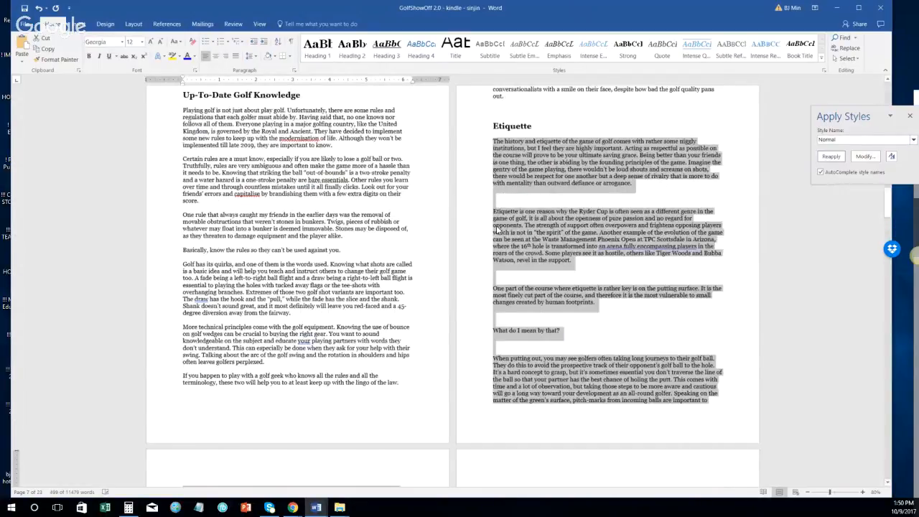
pyautogui.scroll(1, 496, 229)
pyautogui.click(480, 227)
pyautogui.press('BackSpace')
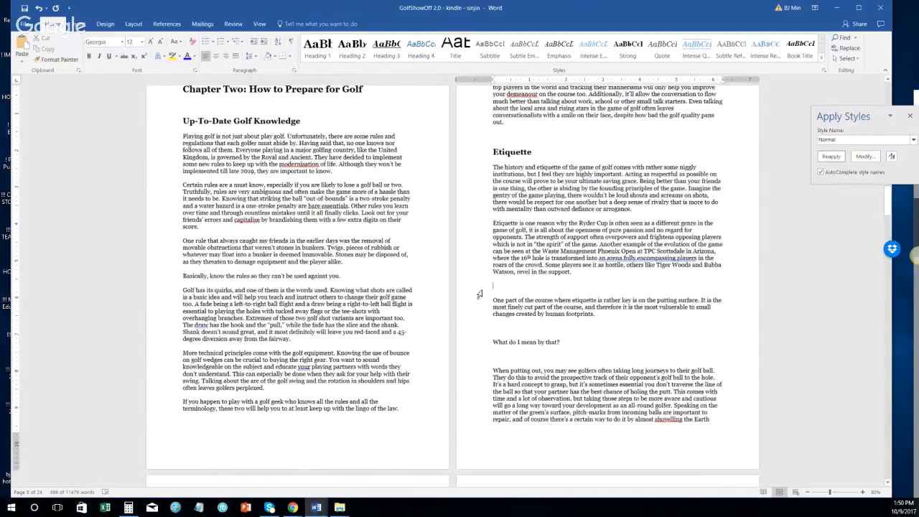
pyautogui.click(475, 290)
pyautogui.press('Delete')
pyautogui.click(475, 314)
pyautogui.press('Delete')
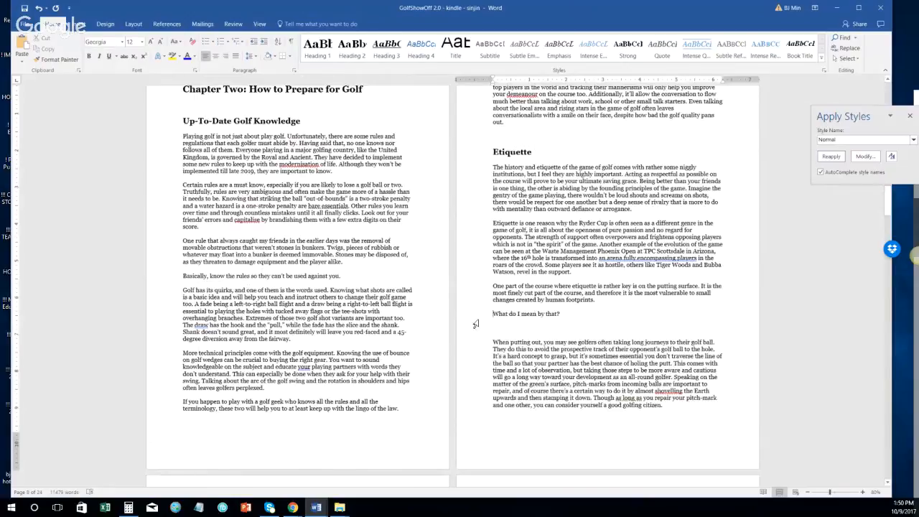
pyautogui.click(477, 329)
pyautogui.press('Delete')
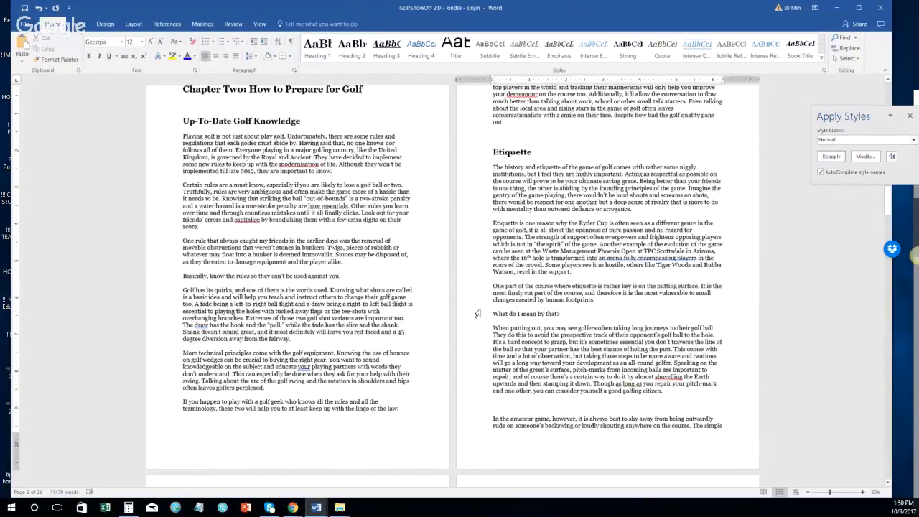
# Step: Make 'What do I mean by that?' a Heading 3 and keep one blank line above it
pyautogui.click(477, 315)
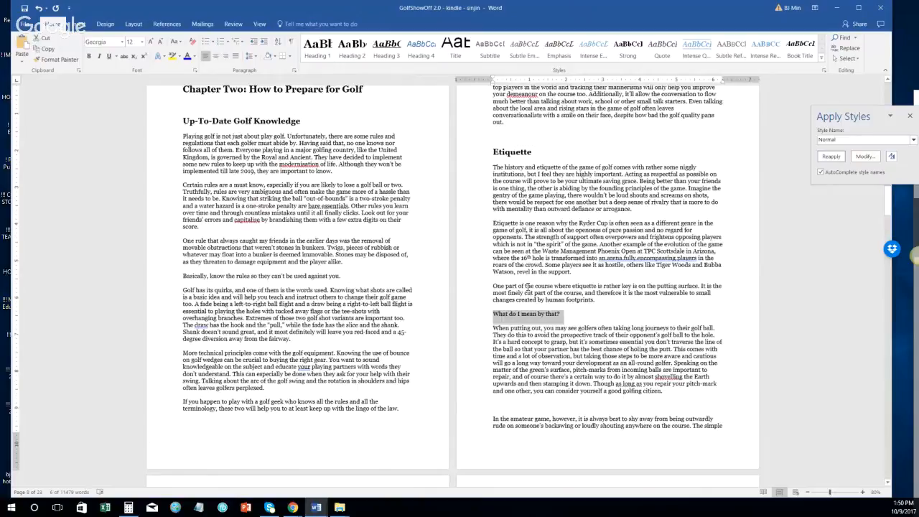
pyautogui.click(386, 47)
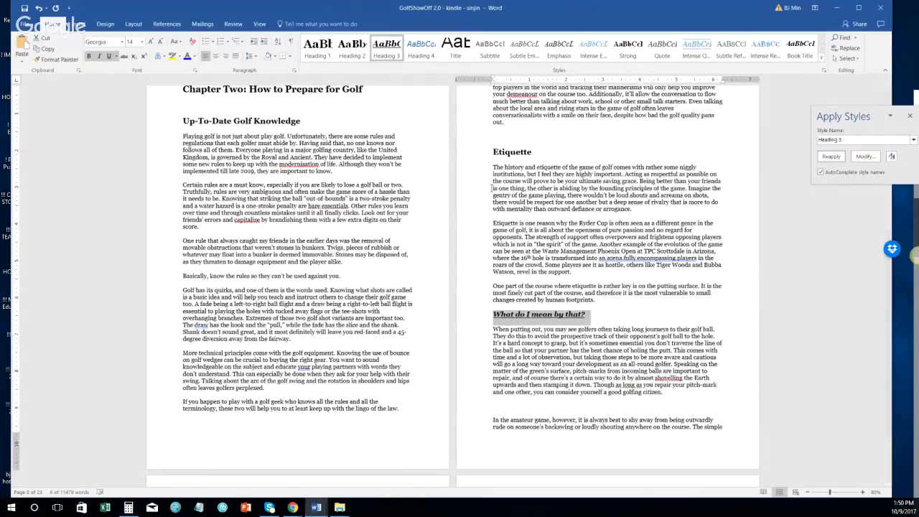
pyautogui.click(609, 301)
pyautogui.press('Return')
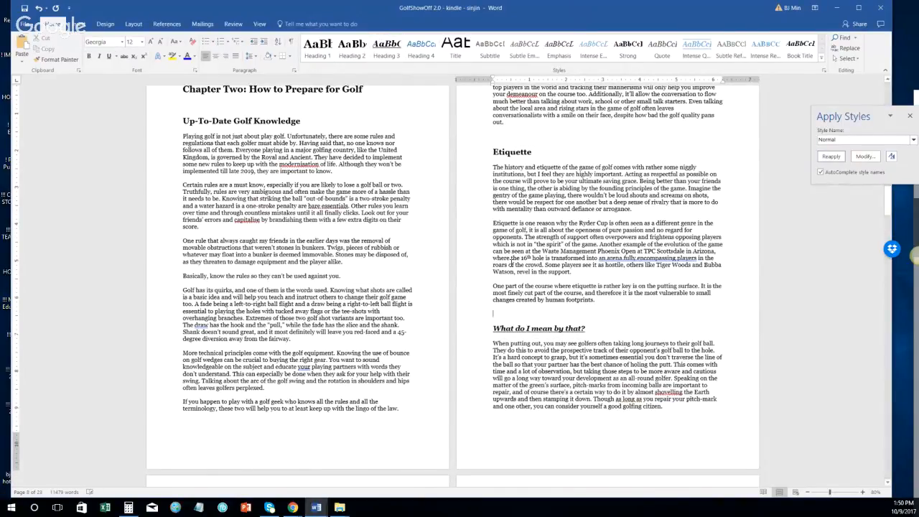
pyautogui.scroll(-2, 519, 344)
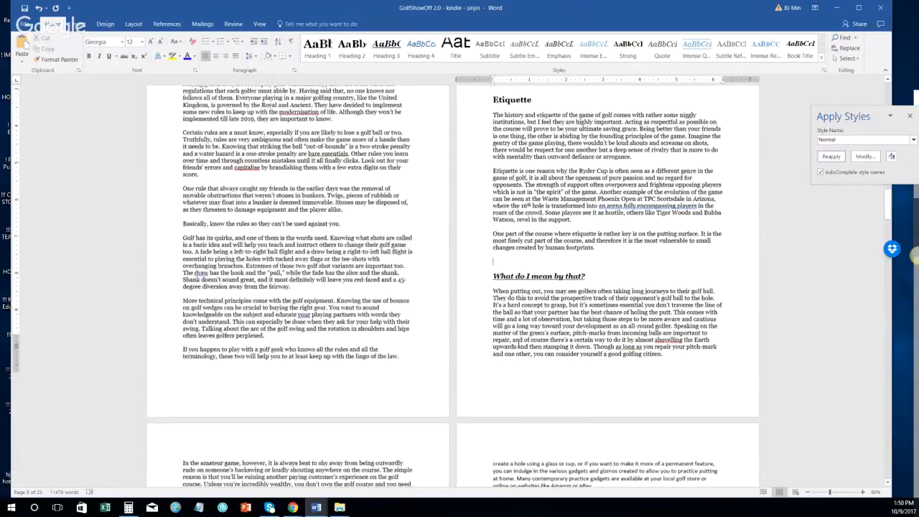
pyautogui.scroll(-8, 518, 344)
pyautogui.click(343, 293)
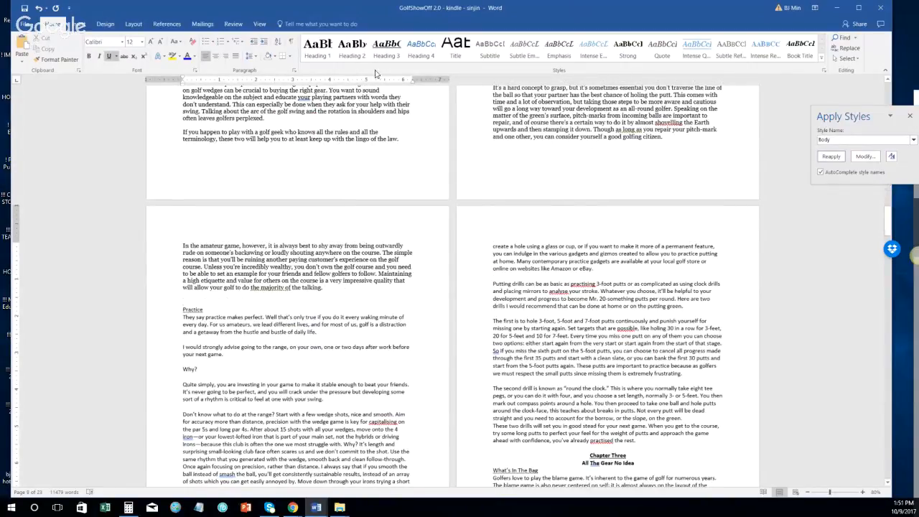
# Step: Make Practice a Heading 2 and review the 'What do I mean by that?' heading above
pyautogui.click(352, 47)
pyautogui.click(152, 338)
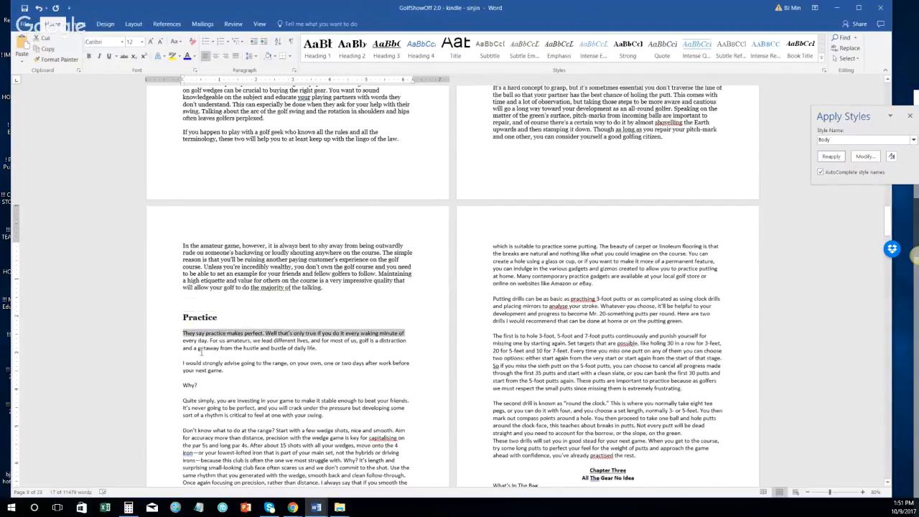
pyautogui.scroll(-2, 202, 351)
pyautogui.keyDown('shift'); pyautogui.click(248, 330); pyautogui.keyUp('shift')
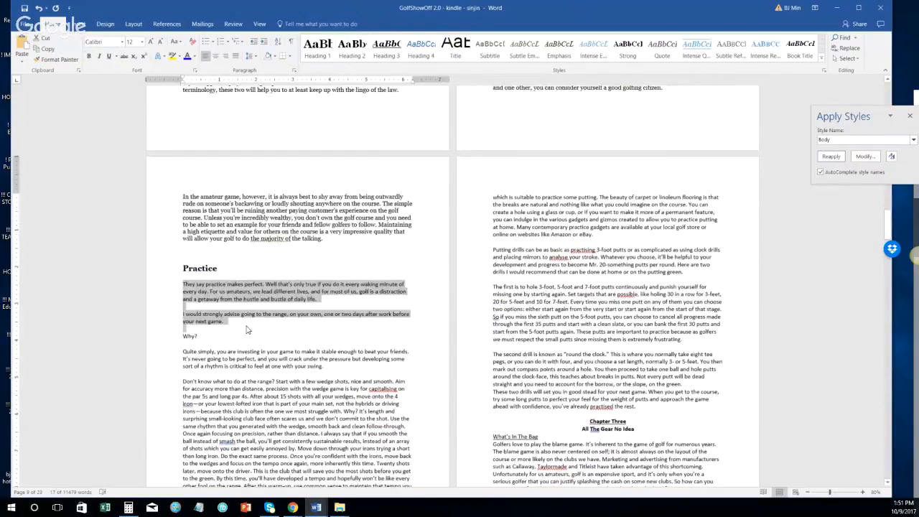
pyautogui.scroll(6, 445, 360)
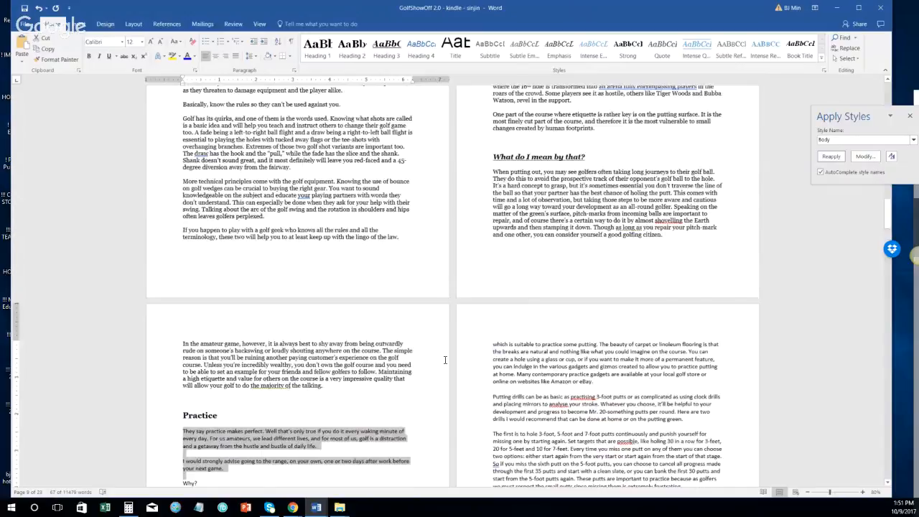
pyautogui.scroll(2, 445, 360)
pyautogui.scroll(6, 478, 357)
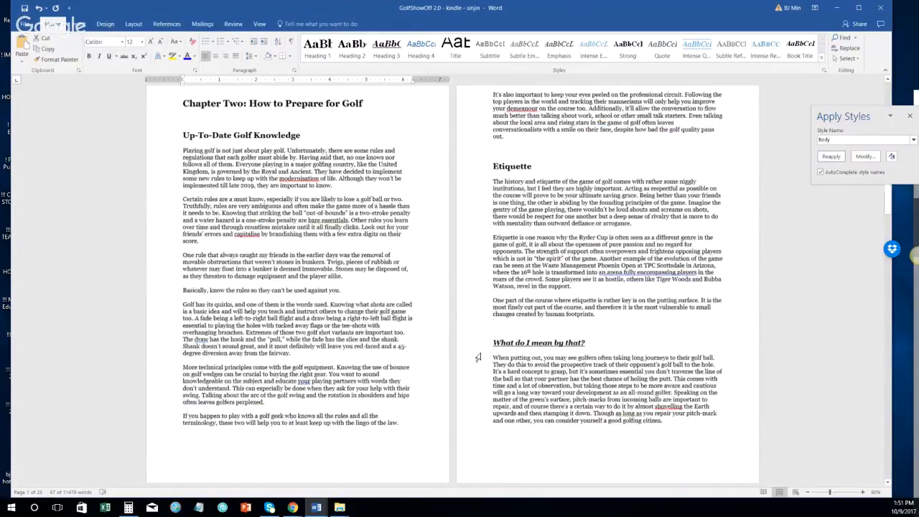
pyautogui.click(477, 343)
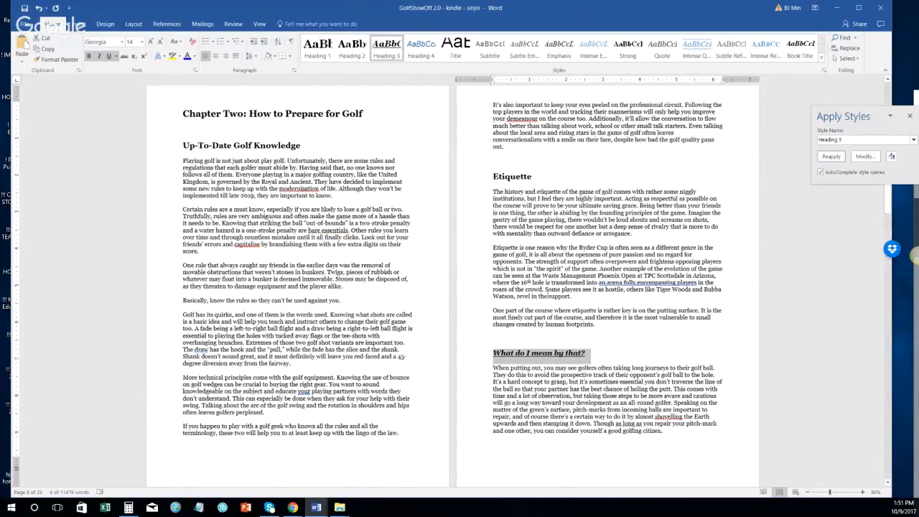
pyautogui.scroll(-1, 542, 314)
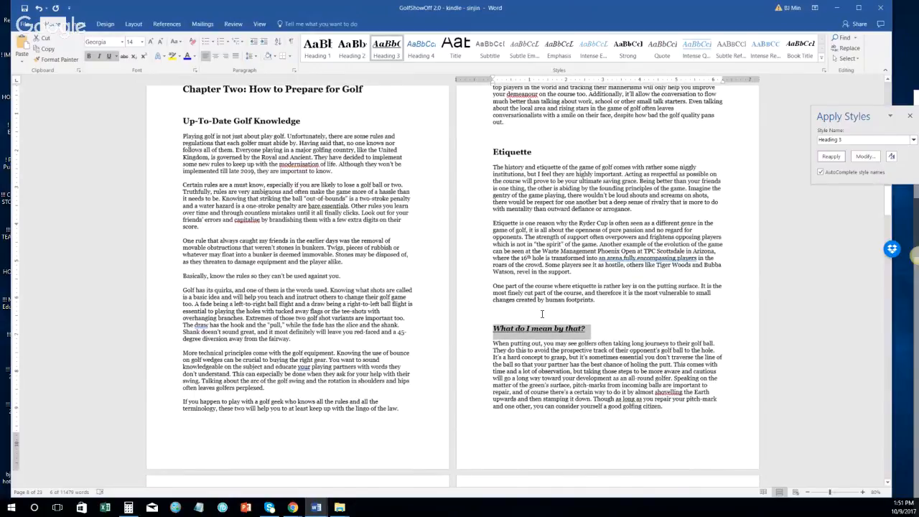
pyautogui.scroll(-3, 412, 332)
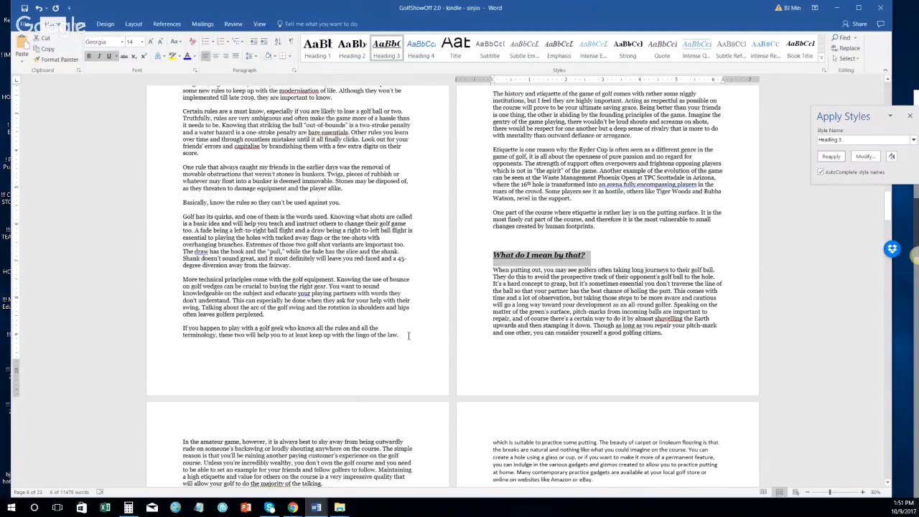
pyautogui.scroll(-9, 409, 336)
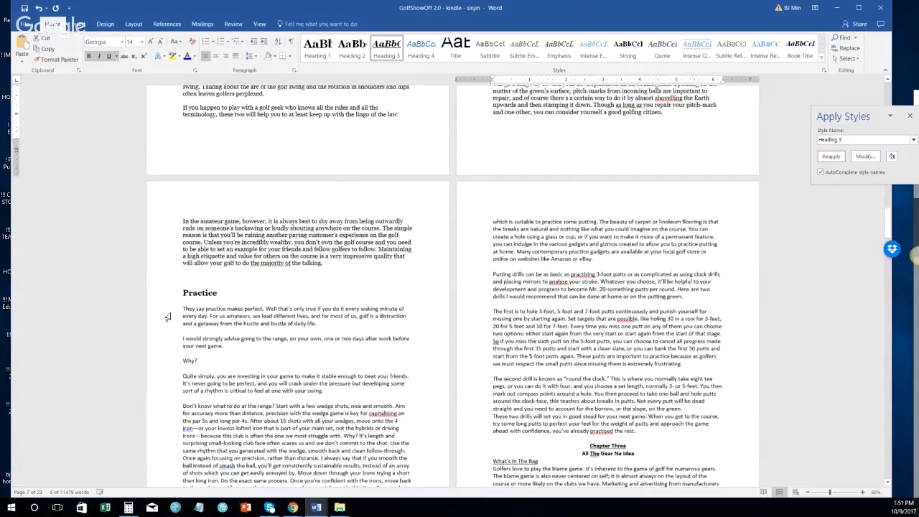
# Step: Restyle the Practice body text, through the paragraph ending 'the rest.', as Normal
pyautogui.click(166, 312)
pyautogui.scroll(-4, 260, 310)
pyautogui.scroll(-2, 260, 310)
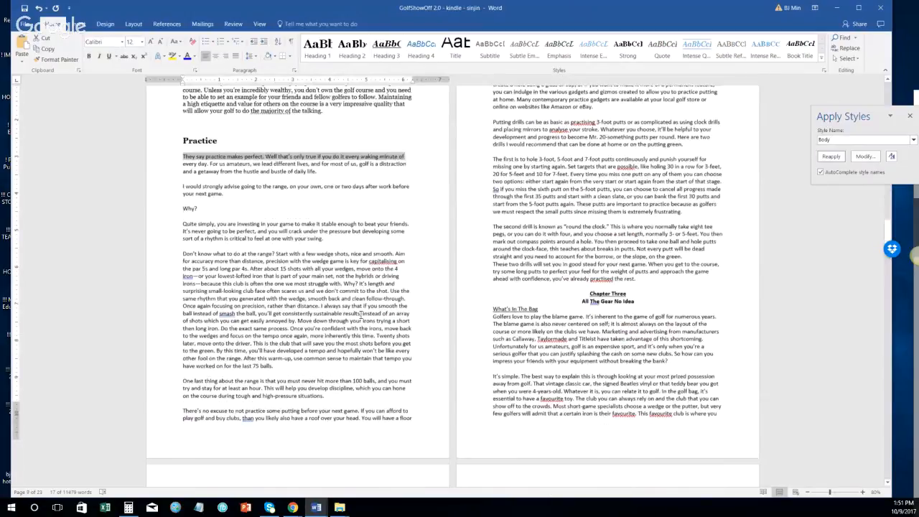
pyautogui.scroll(2, 361, 314)
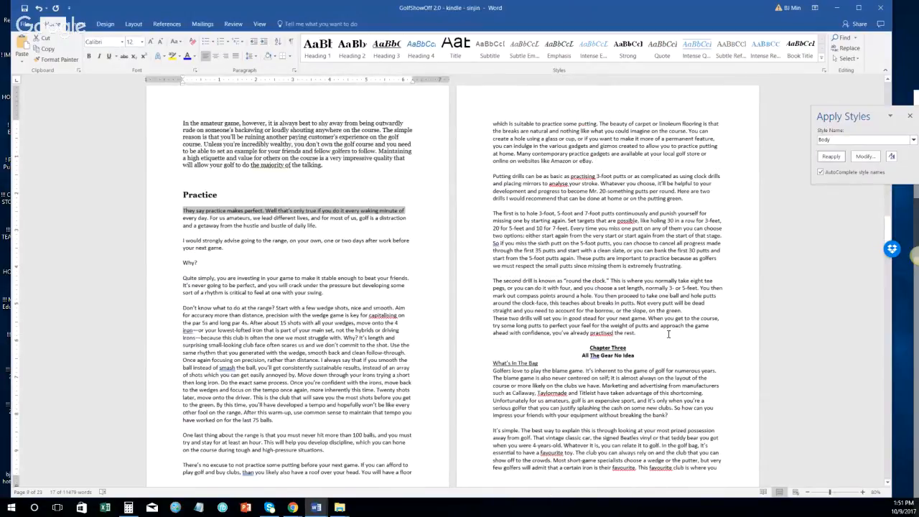
pyautogui.keyDown('shift'); pyautogui.click(669, 333); pyautogui.keyUp('shift')
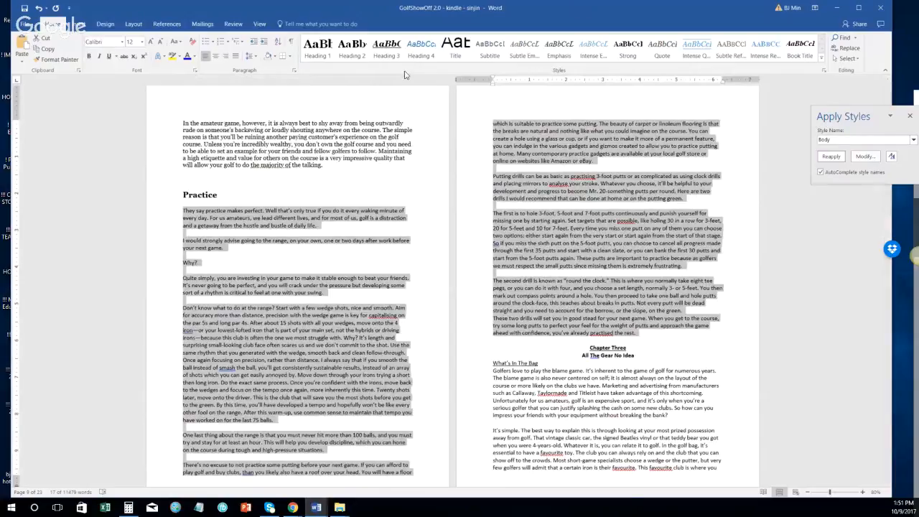
pyautogui.click(854, 140)
pyautogui.write('Normal')
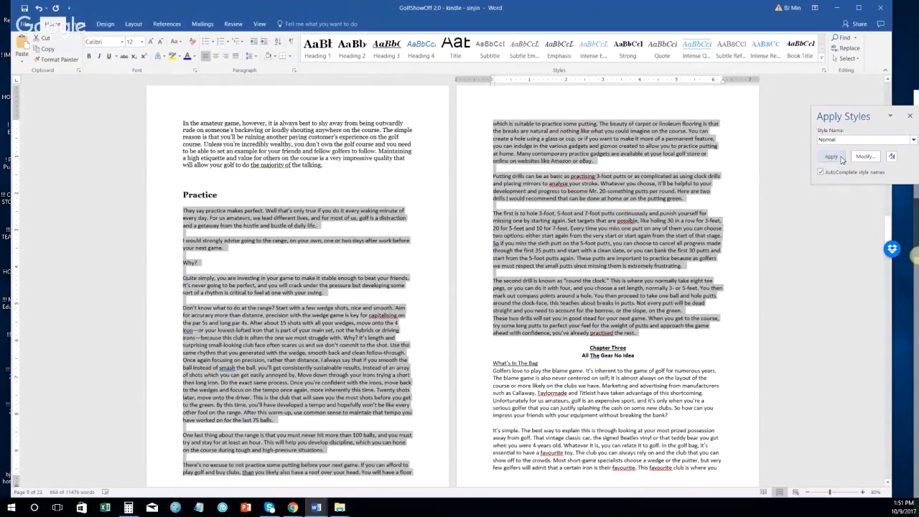
pyautogui.press('Return')
# Step: Delete the empty paragraphs above Why?, the range-practice and 100-balls paragraphs
pyautogui.click(161, 240)
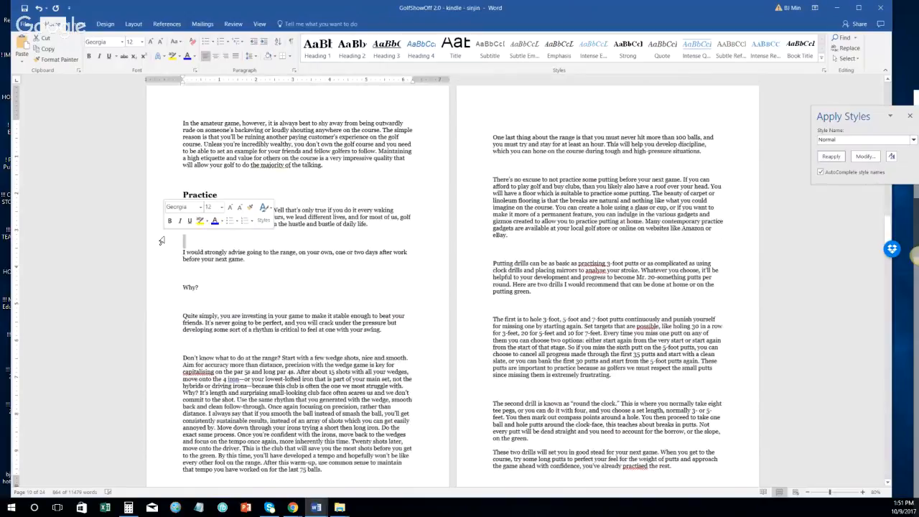
pyautogui.press('Delete')
pyautogui.click(165, 259)
pyautogui.press('Delete')
pyautogui.click(168, 276)
pyautogui.press('Delete')
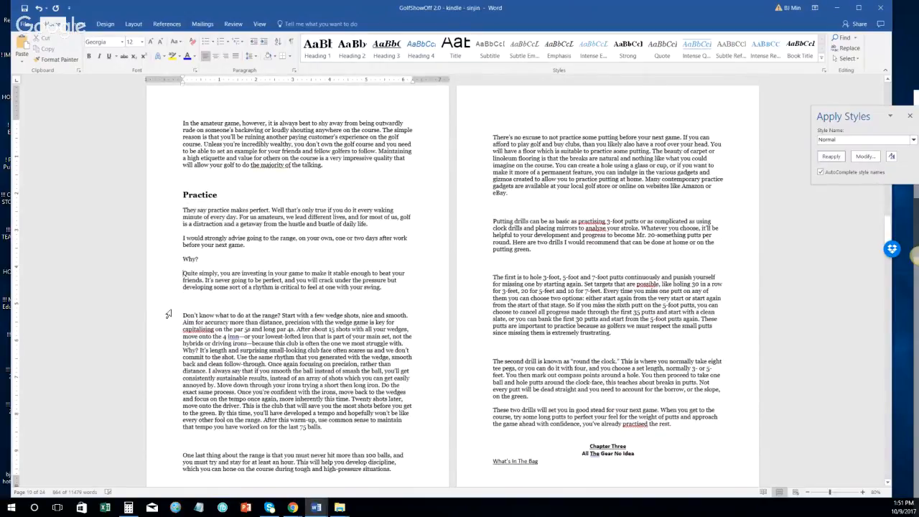
pyautogui.click(168, 305)
pyautogui.press('Delete')
pyautogui.click(162, 427)
pyautogui.press('Delete')
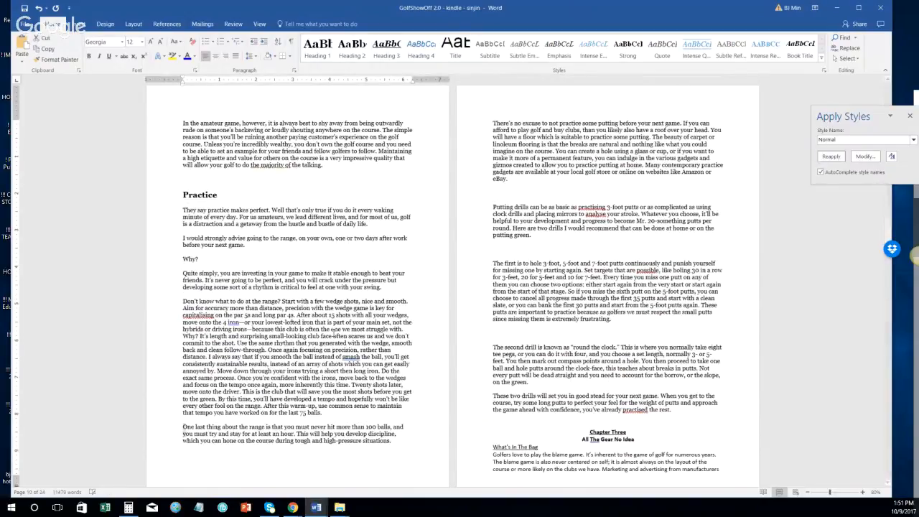
# Step: Delete the empty lines around the putting drill paragraphs and before Chapter Three
pyautogui.scroll(3, 334, 333)
pyautogui.click(486, 339)
pyautogui.press('Delete')
pyautogui.click(484, 387)
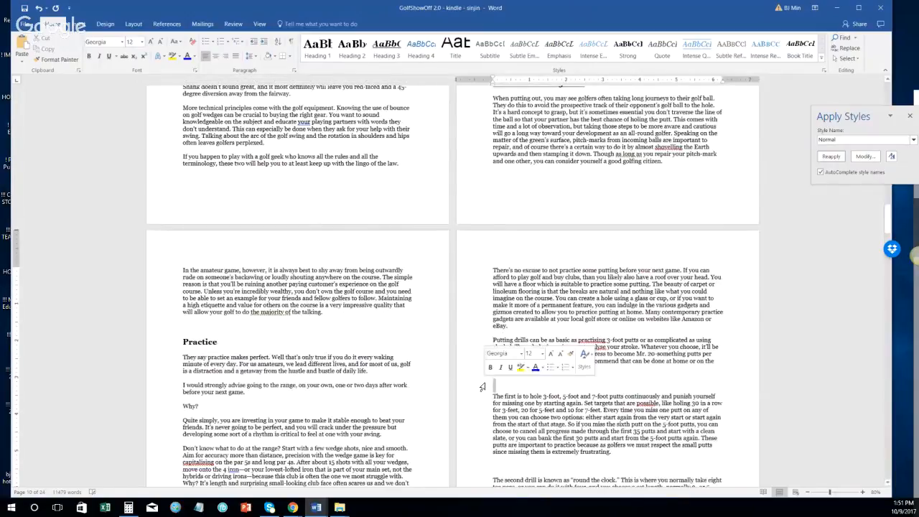
pyautogui.press('Delete')
pyautogui.scroll(-2, 522, 365)
pyautogui.scroll(-1, 505, 362)
pyautogui.click(496, 331)
pyautogui.press('Delete')
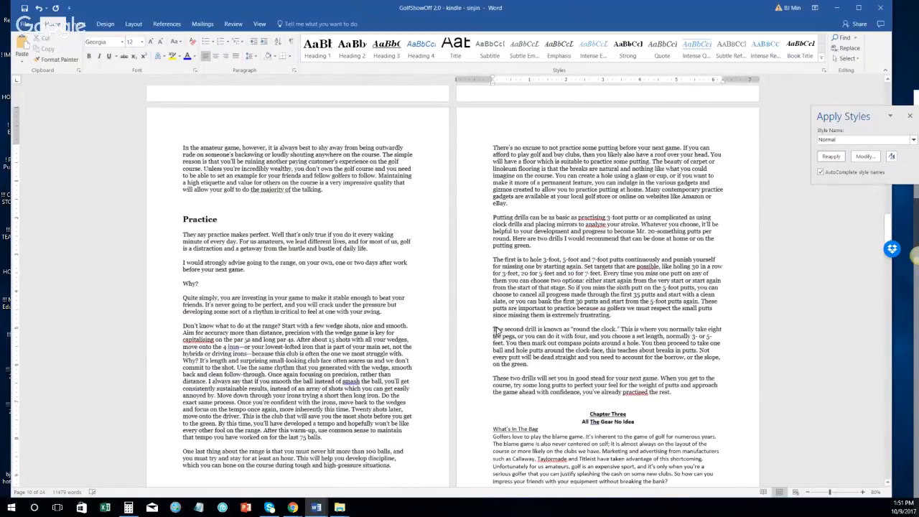
pyautogui.scroll(6, 496, 331)
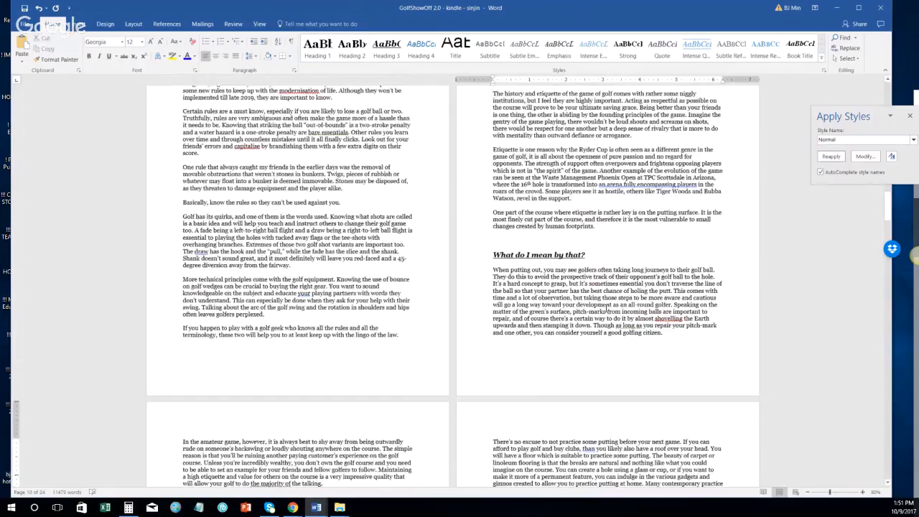
pyautogui.click(578, 270)
pyautogui.scroll(-7, 530, 187)
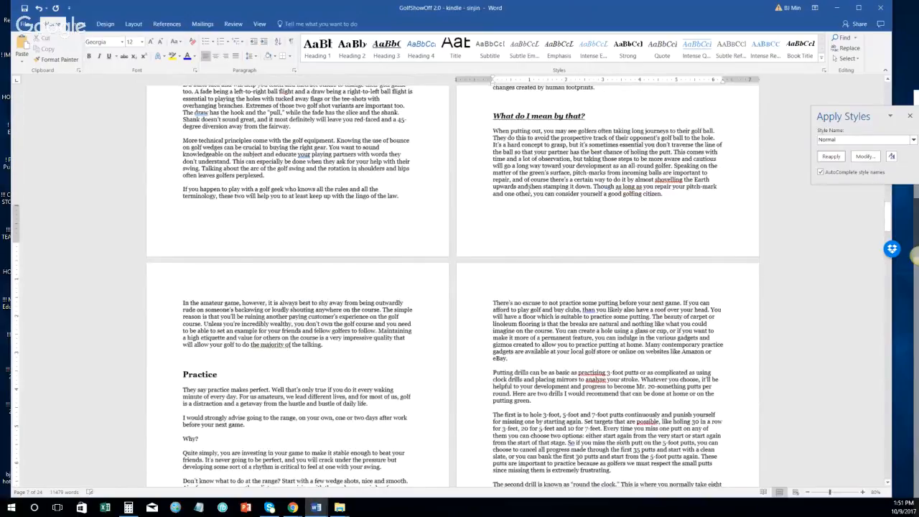
pyautogui.scroll(-1, 532, 210)
pyautogui.click(680, 319)
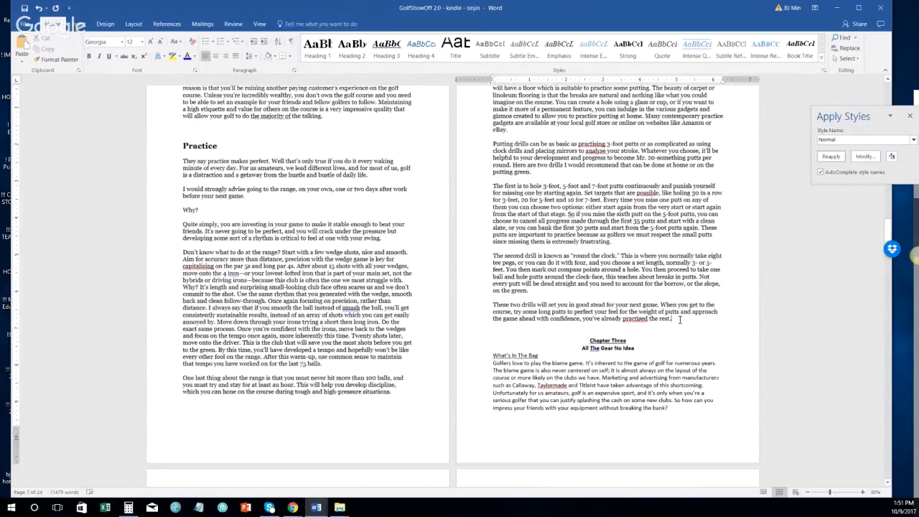
pyautogui.press('Delete')
pyautogui.press('Delete')
pyautogui.press('Delete')
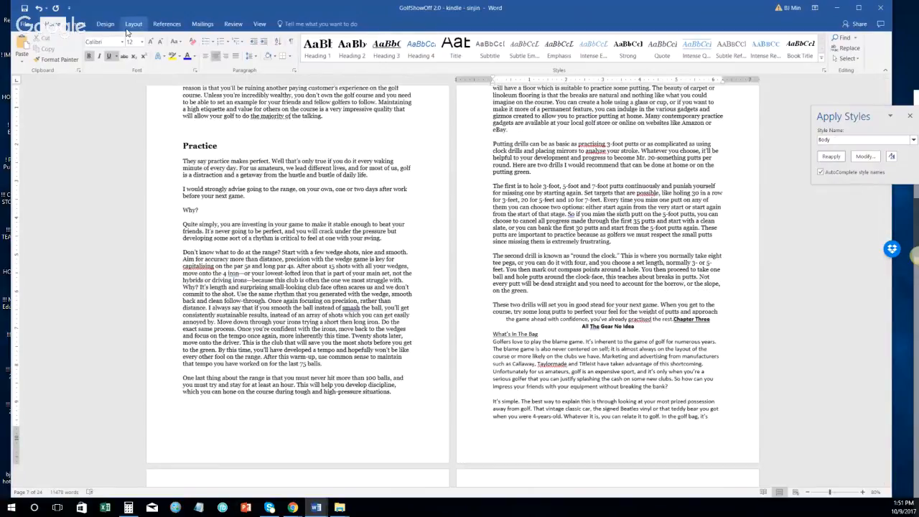
# Step: Insert a Next Page section break so Chapter Three starts on a new page
pyautogui.click(134, 24)
pyautogui.click(125, 37)
pyautogui.click(176, 165)
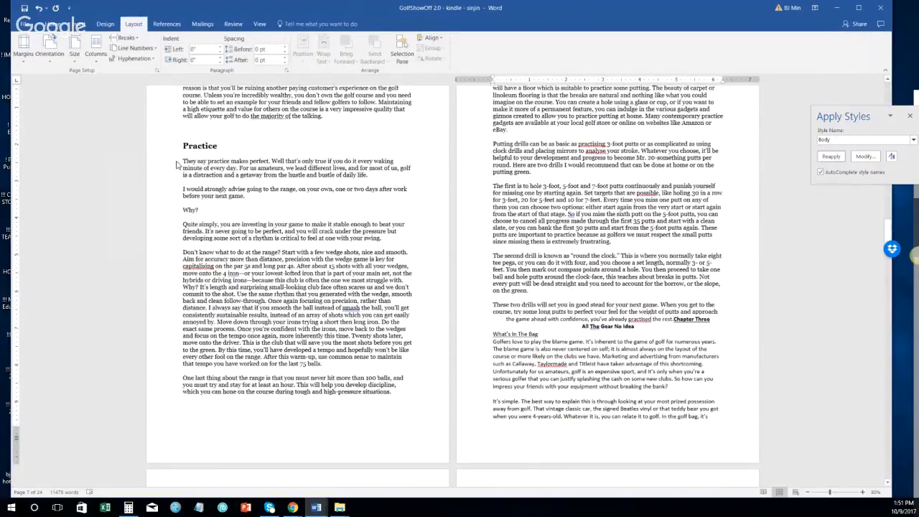
# Step: Reset the paragraph about the two drills to the Normal style
pyautogui.scroll(-2, 275, 209)
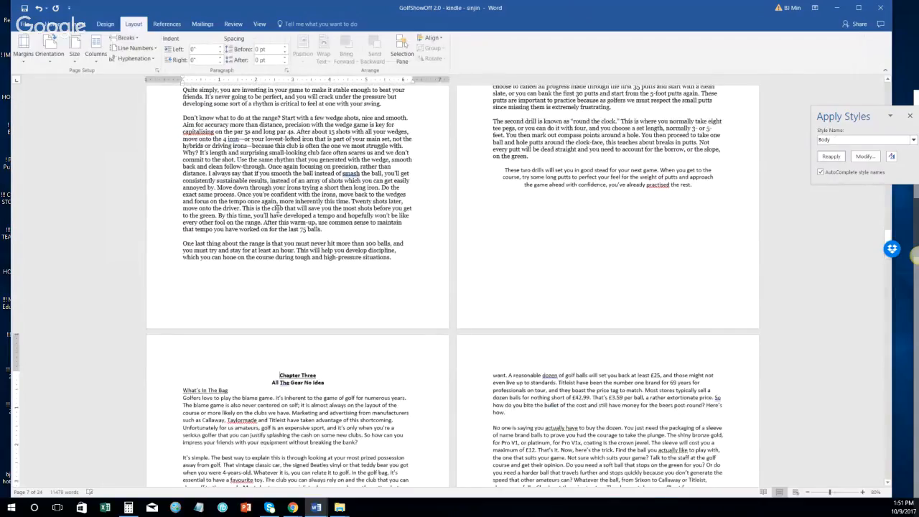
pyautogui.scroll(-2, 276, 213)
pyautogui.doubleClick(459, 136)
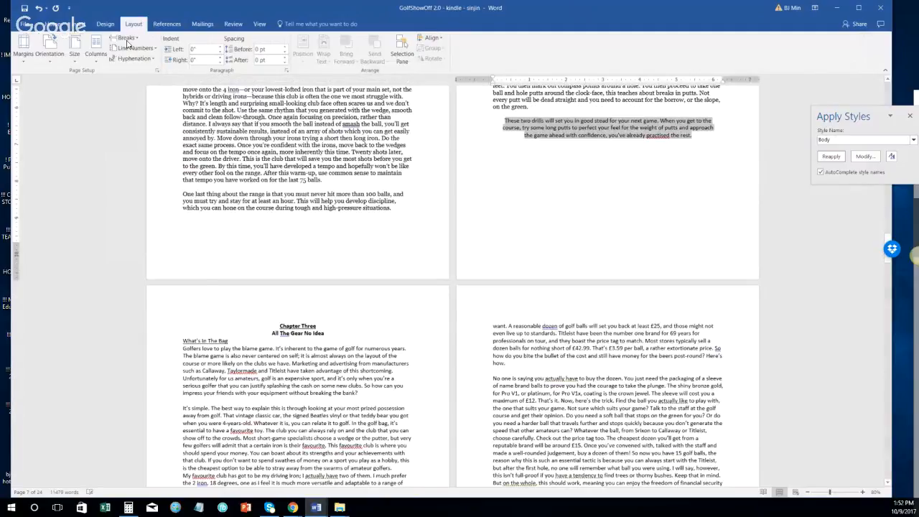
pyautogui.click(52, 24)
pyautogui.click(846, 144)
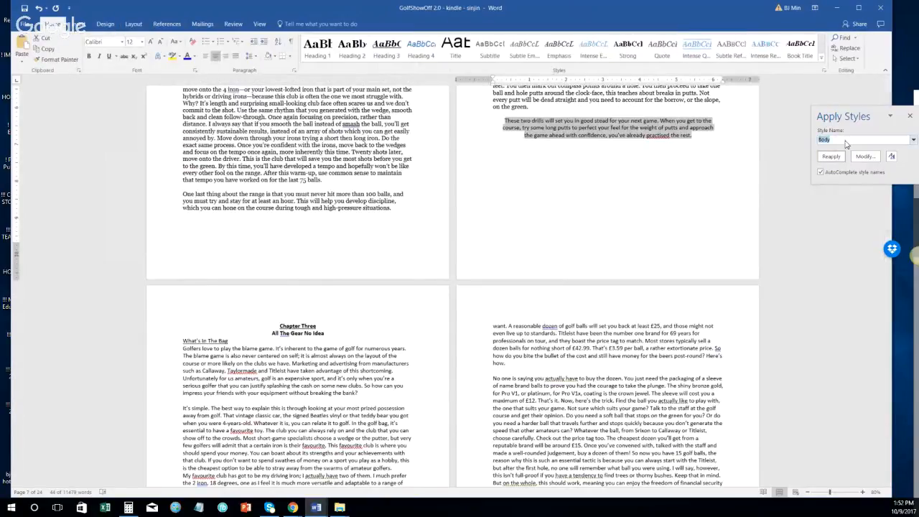
pyautogui.click(844, 156)
# Step: Make the chapter title a single Heading 1 line reading 'Chapter 3: All The Gear No Idea'
pyautogui.click(161, 325)
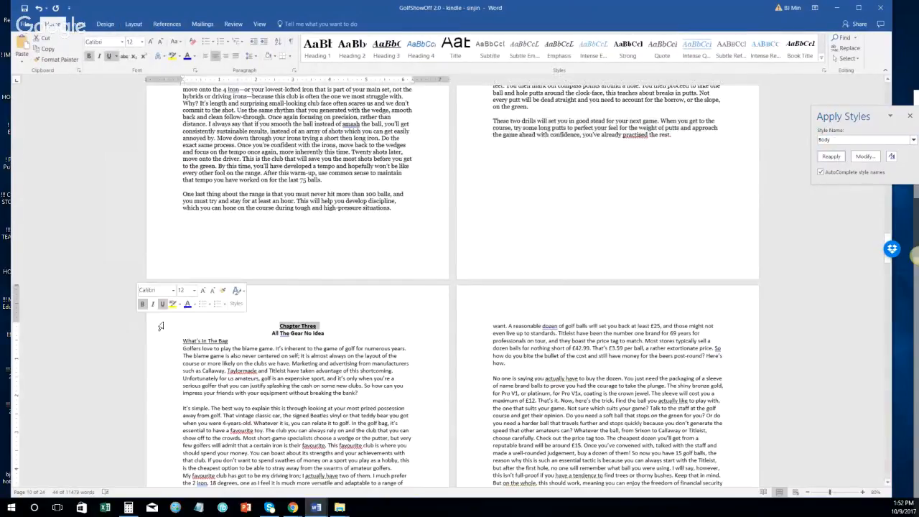
pyautogui.moveTo(148, 327); pyautogui.dragTo(151, 336)
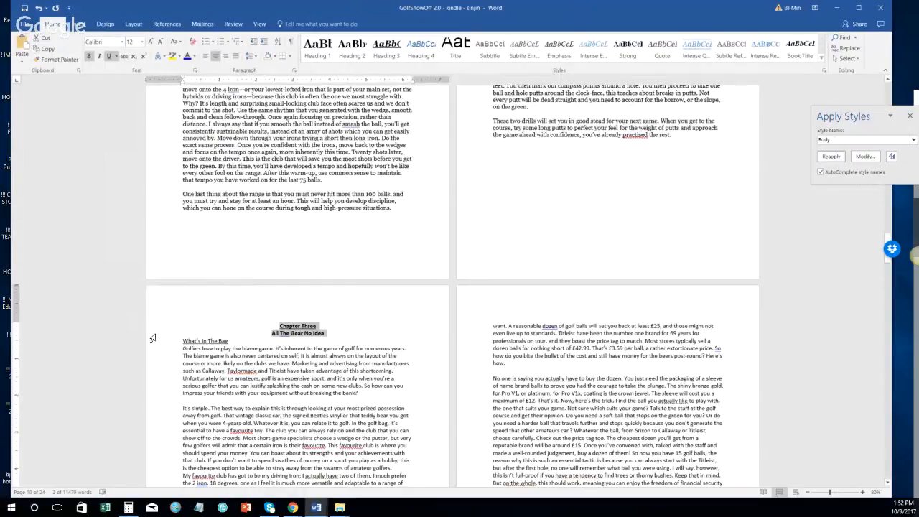
pyautogui.click(317, 47)
pyautogui.click(251, 327)
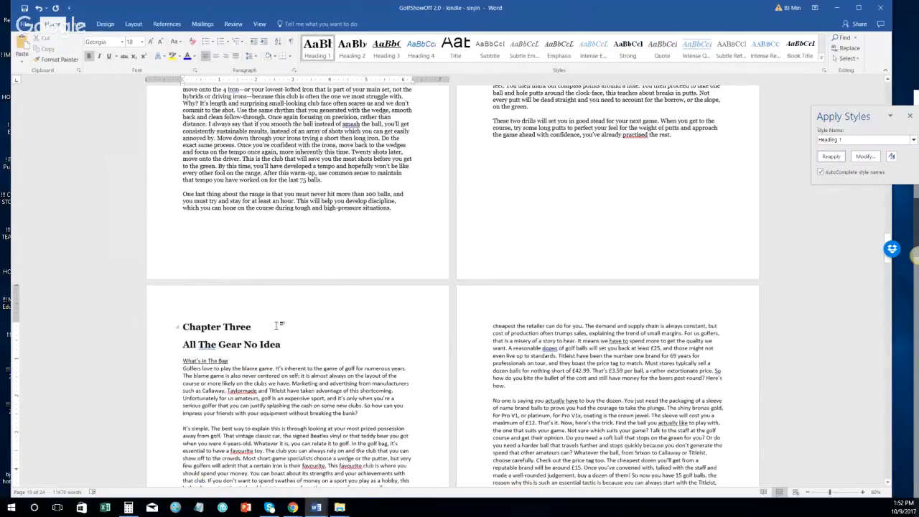
pyautogui.write(':')
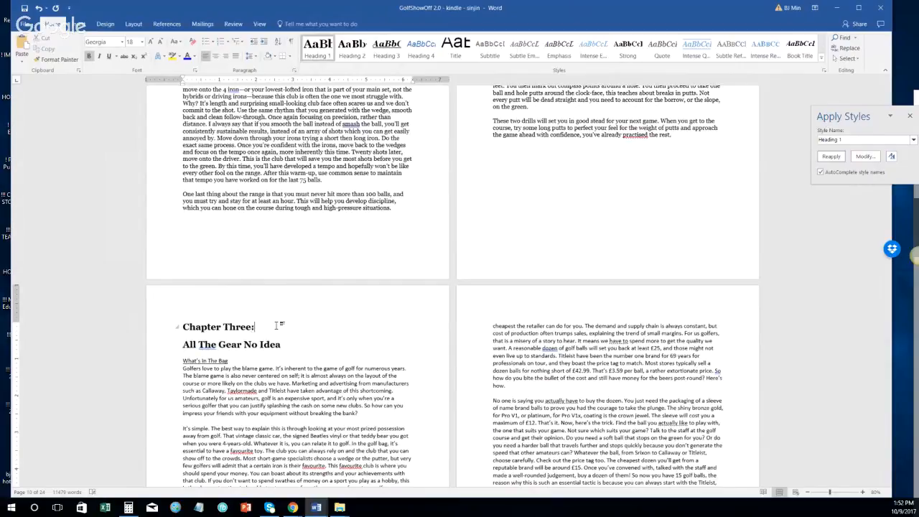
pyautogui.press('Delete')
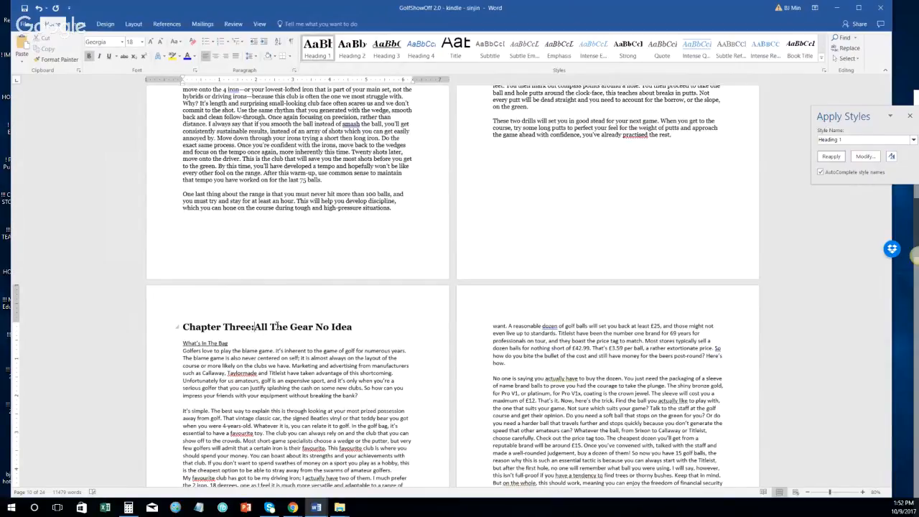
pyautogui.press('Left')
pyautogui.press('Left')
pyautogui.hotkey('ctrl', 'shift', 'Left')
pyautogui.write('3')
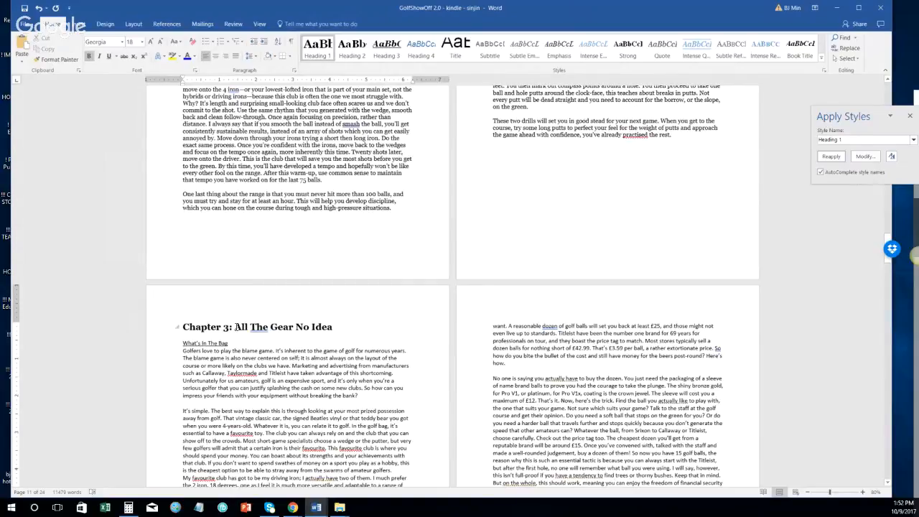
# Step: Replace 'Two' with '2' in the Chapter Two: How to Prepare for Golf heading
pyautogui.scroll(3, 535, 331)
pyautogui.scroll(15, 535, 332)
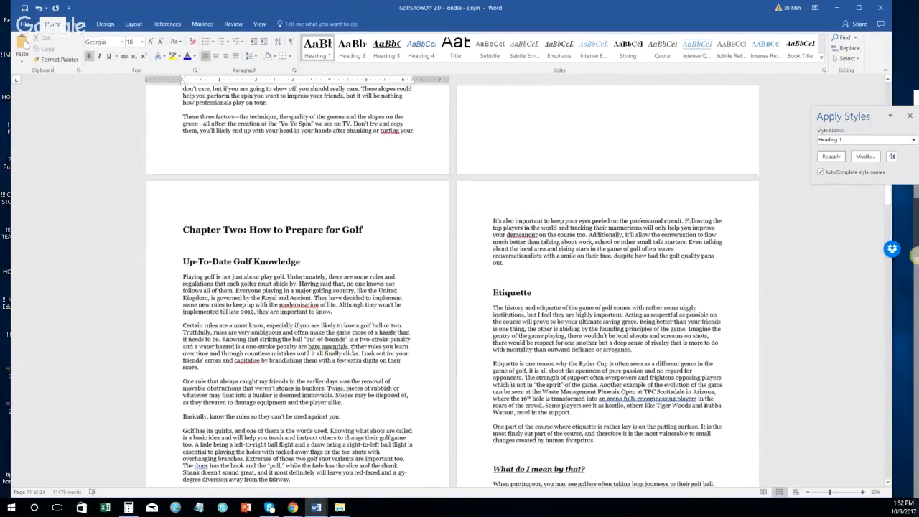
pyautogui.click(243, 248)
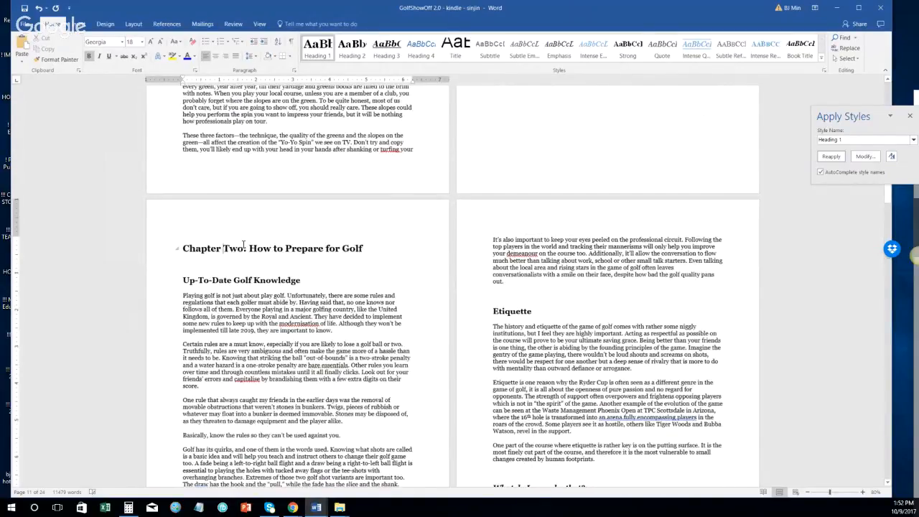
pyautogui.press('BackSpace')
pyautogui.press('BackSpace')
pyautogui.press('BackSpace')
pyautogui.write('2')
pyautogui.scroll(1, 519, 287)
pyautogui.scroll(10, 518, 288)
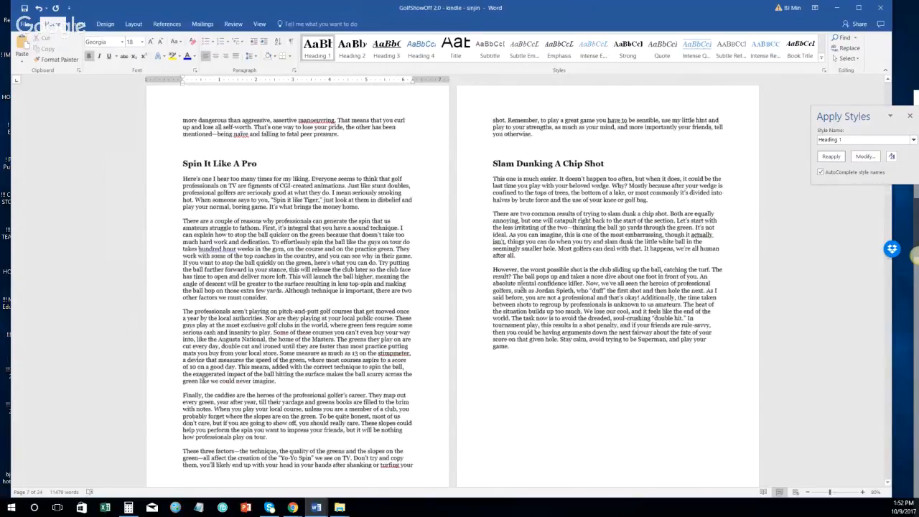
pyautogui.scroll(5, 545, 182)
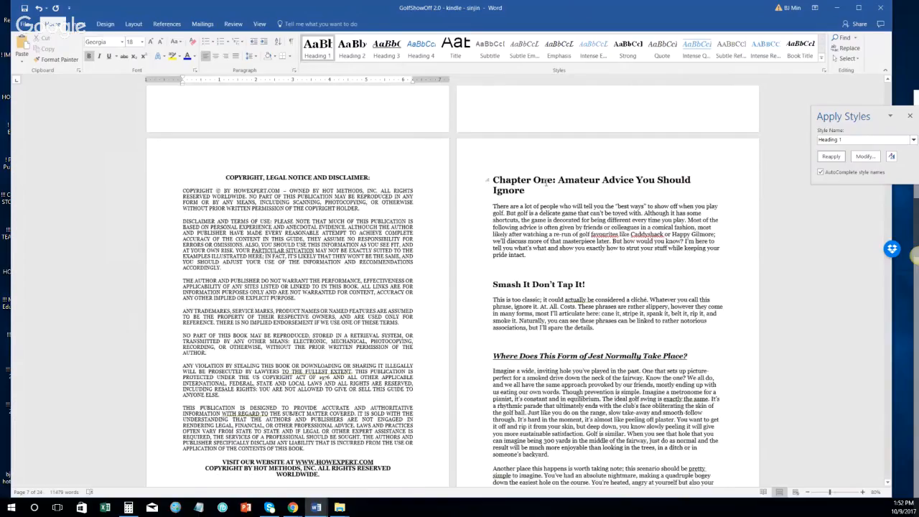
pyautogui.scroll(-10, 370, 332)
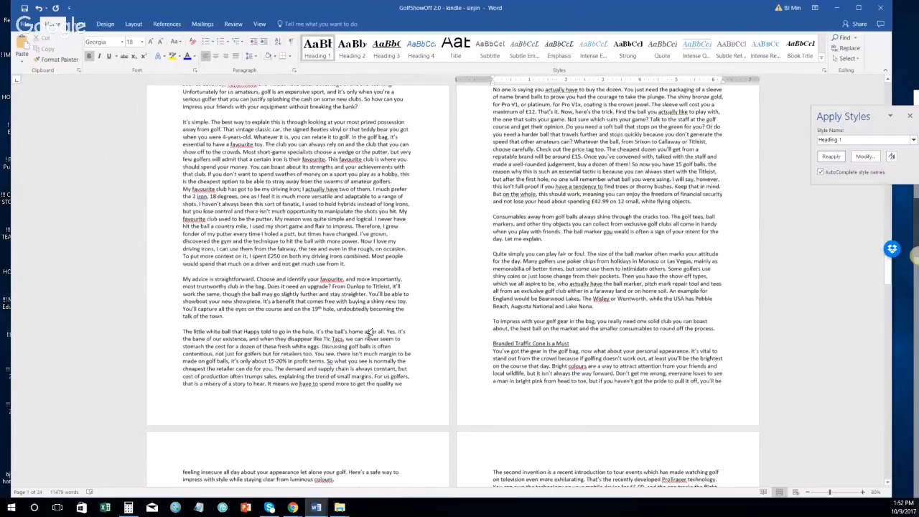
pyautogui.scroll(-10, 370, 332)
pyautogui.scroll(10, 359, 356)
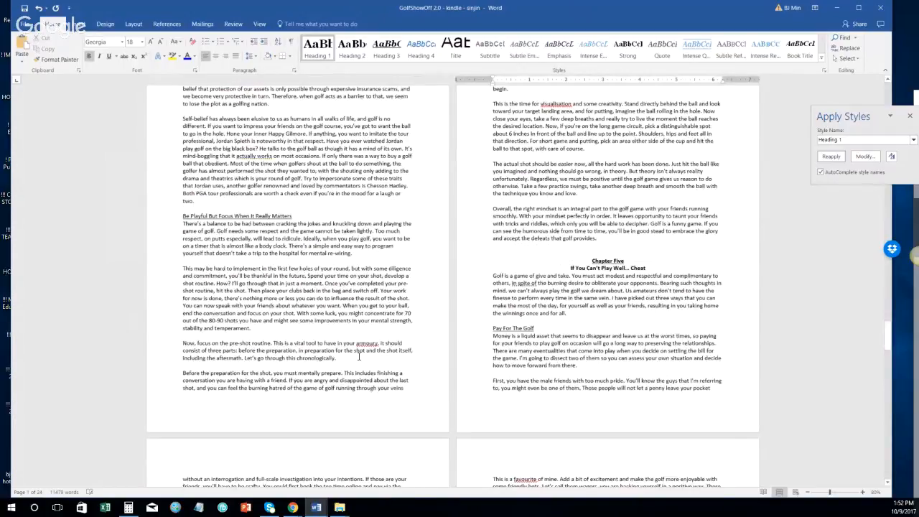
pyautogui.scroll(5, 358, 357)
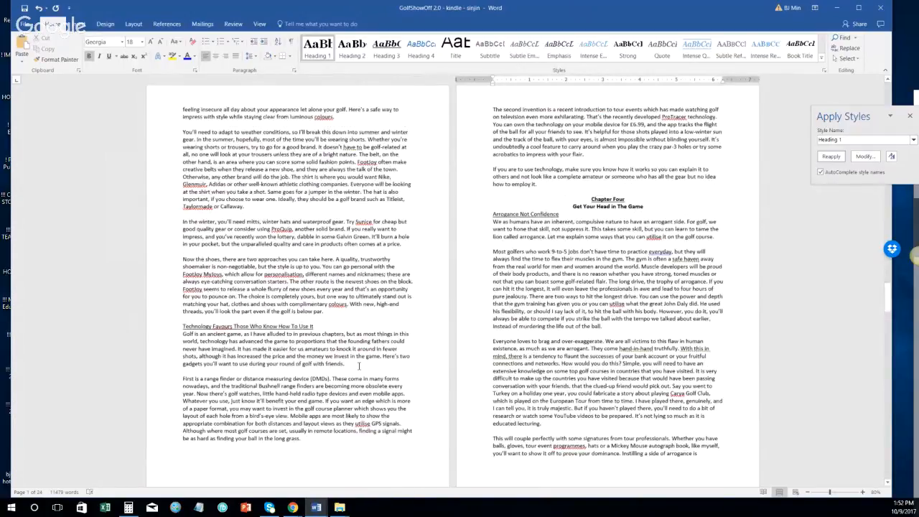
pyautogui.scroll(5, 358, 367)
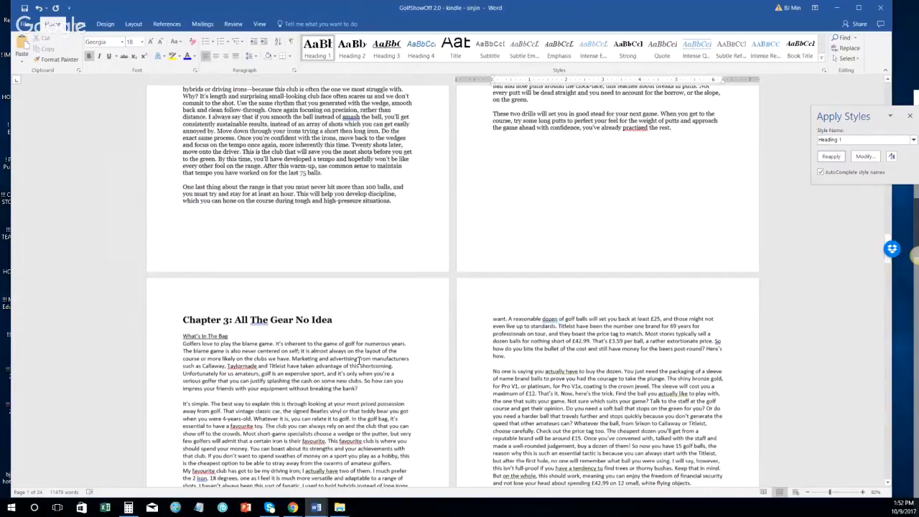
pyautogui.scroll(-3, 359, 360)
# Step: Make What's In The Bag a Heading 2 and set the text through 'round off the process' to Normal
pyautogui.click(167, 201)
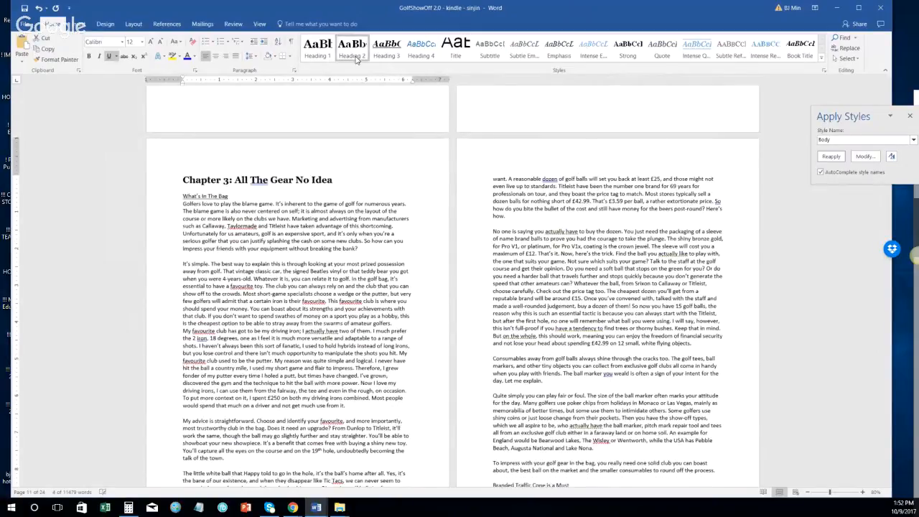
pyautogui.click(357, 61)
pyautogui.click(172, 214)
pyautogui.scroll(-3, 293, 219)
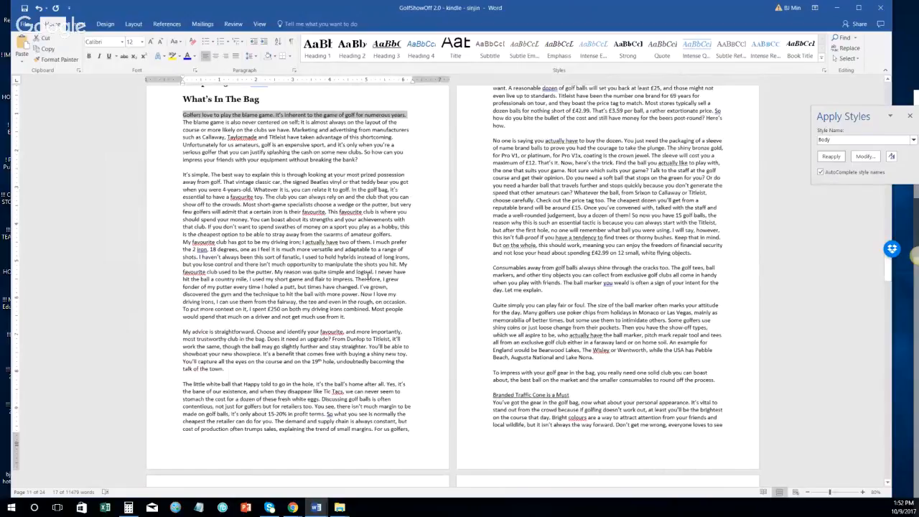
pyautogui.keyDown('shift'); pyautogui.click(716, 378); pyautogui.keyUp('shift')
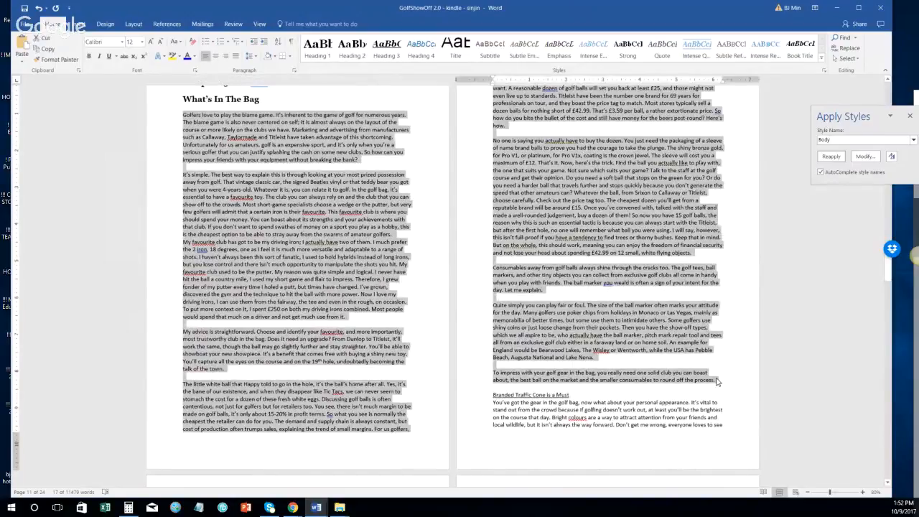
pyautogui.click(851, 141)
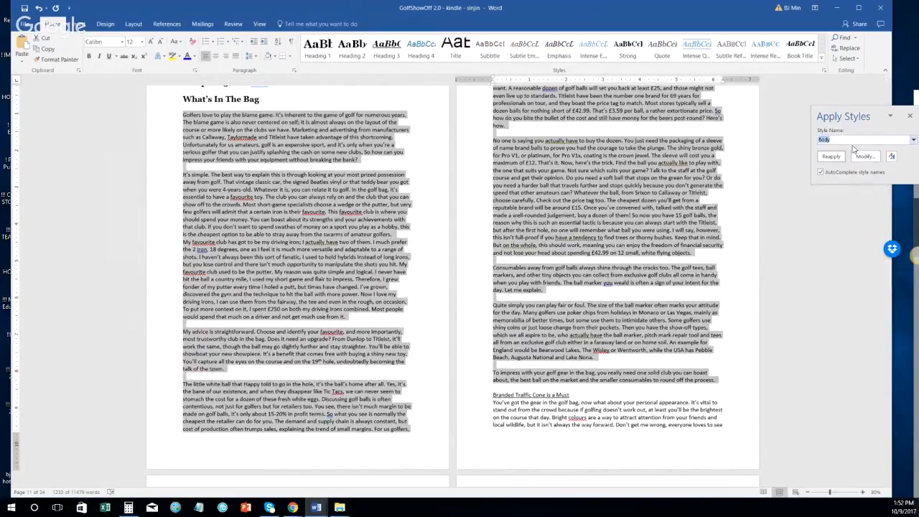
pyautogui.write('Normal')
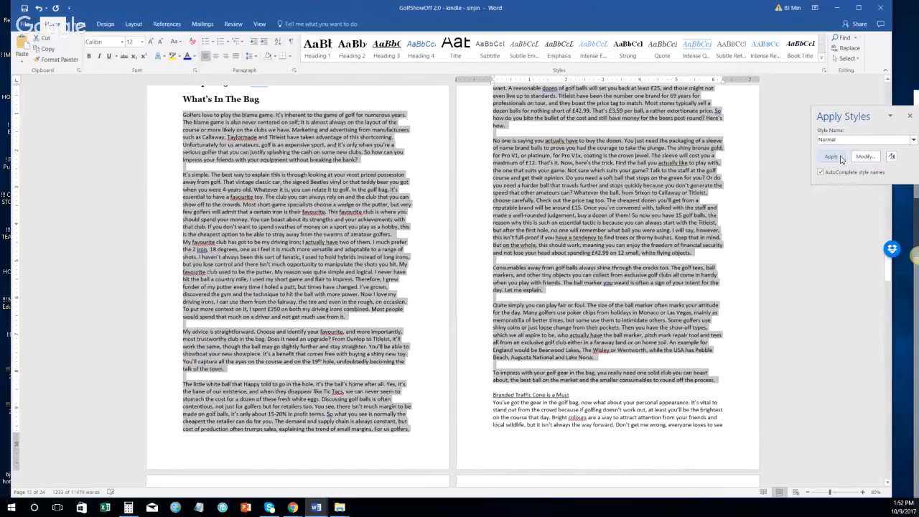
pyautogui.click(831, 156)
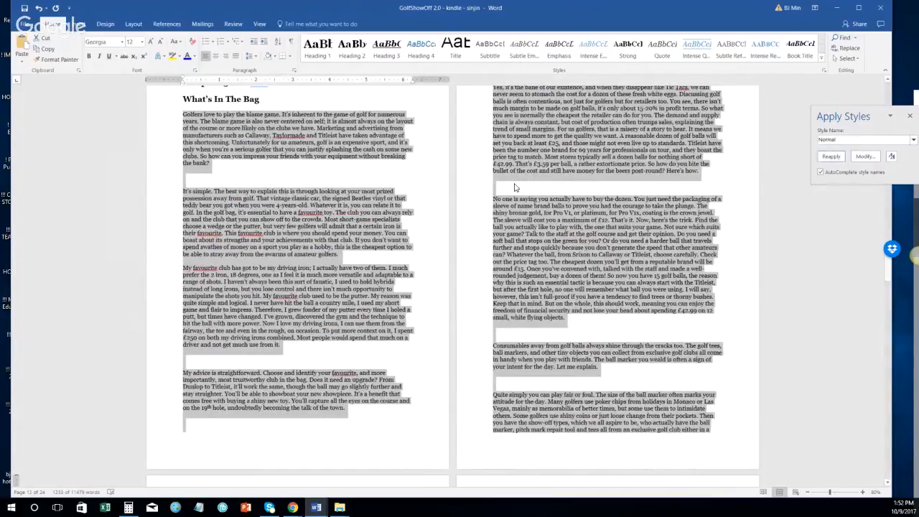
# Step: Delete the blank paragraphs above 'Consumables' and before 'Quite simply'
pyautogui.click(168, 351)
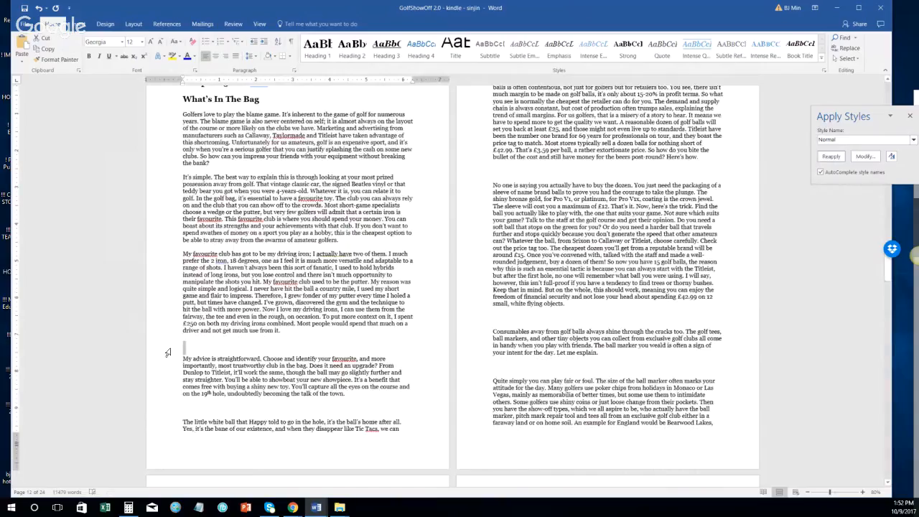
pyautogui.scroll(5, 476, 318)
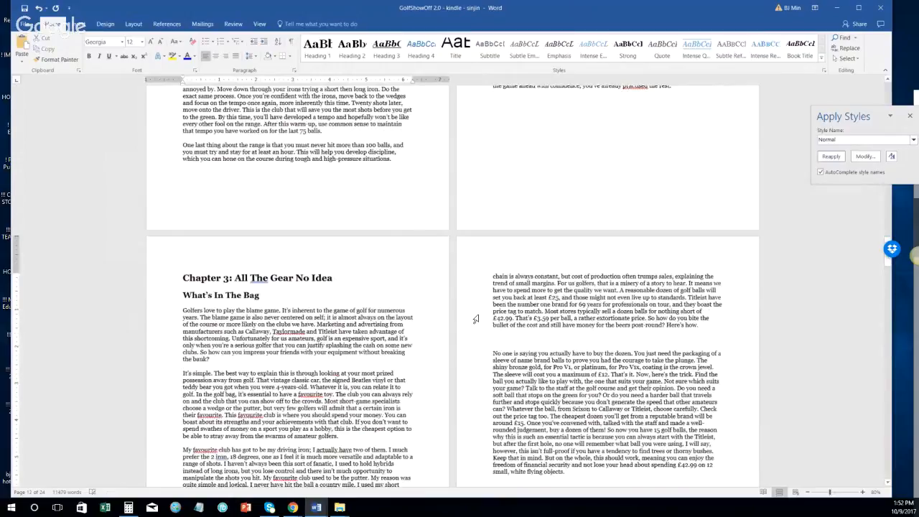
pyautogui.scroll(-3, 476, 318)
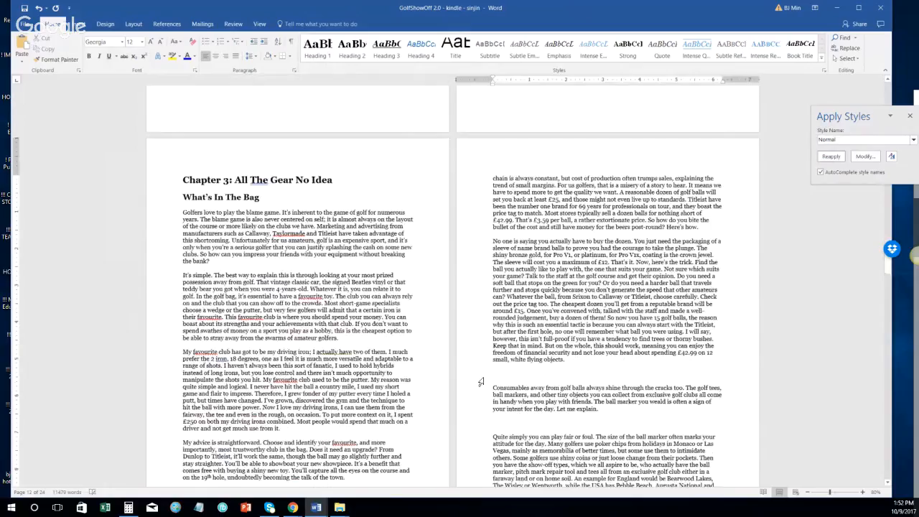
pyautogui.click(481, 382)
pyautogui.press('Delete')
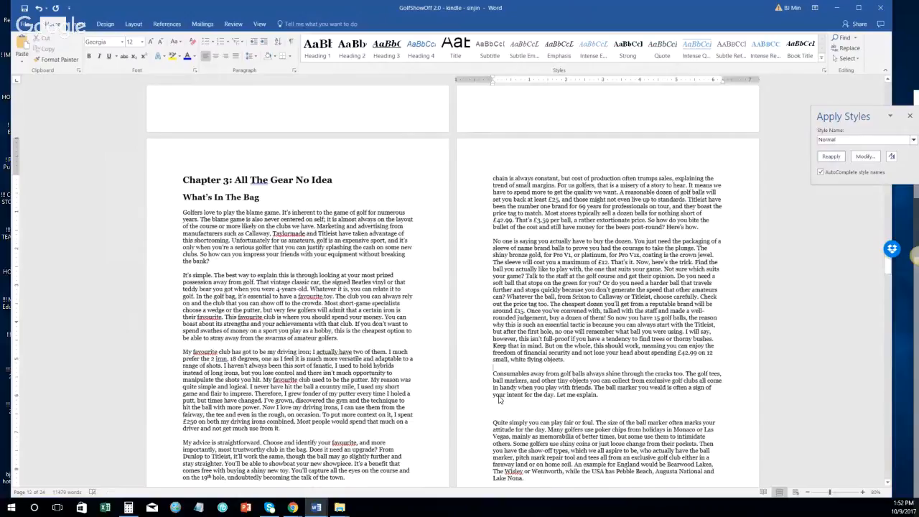
pyautogui.click(501, 400)
pyautogui.press('Delete')
# Step: Remove the blank line above 'Branded Traffic Cone is a Must' and select that heading line
pyautogui.scroll(-3, 500, 359)
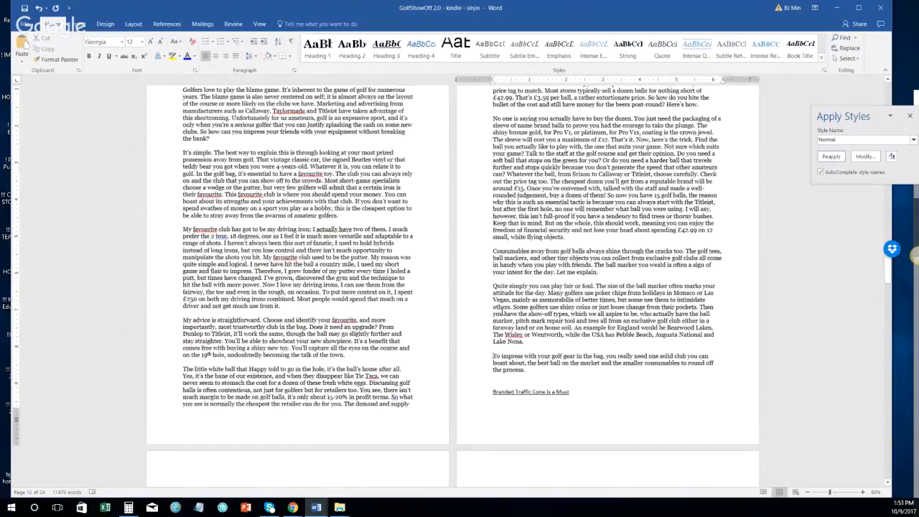
pyautogui.press('Down')
pyautogui.press('Down')
pyautogui.press('Down')
pyautogui.press('BackSpace')
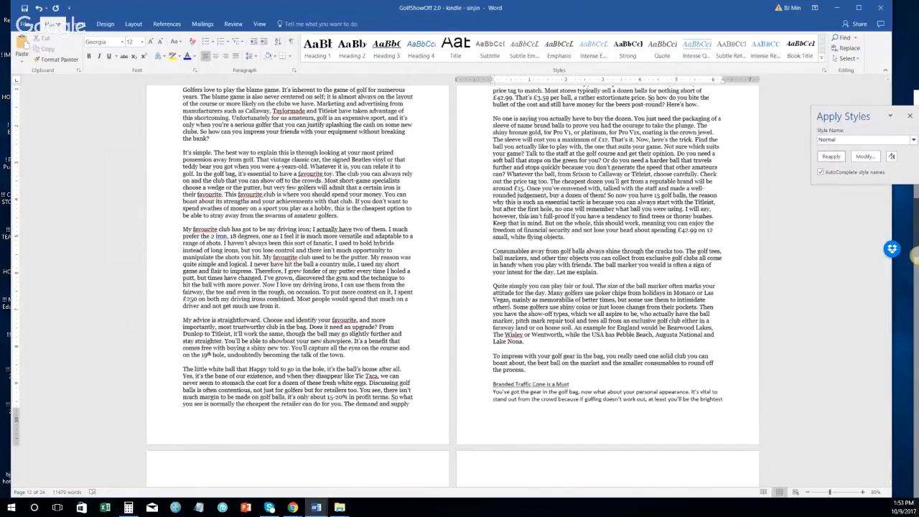
pyautogui.press('Return')
pyautogui.click(525, 398)
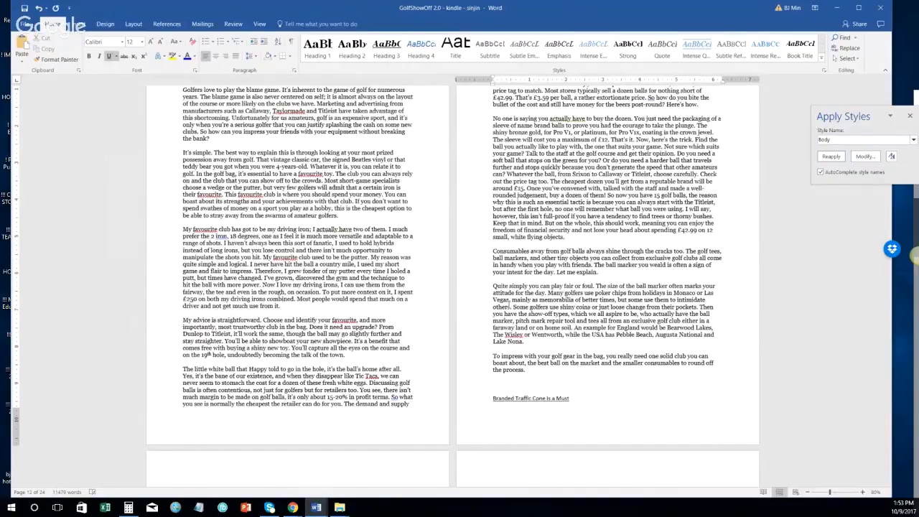
pyautogui.scroll(-3, 508, 305)
pyautogui.click(470, 304)
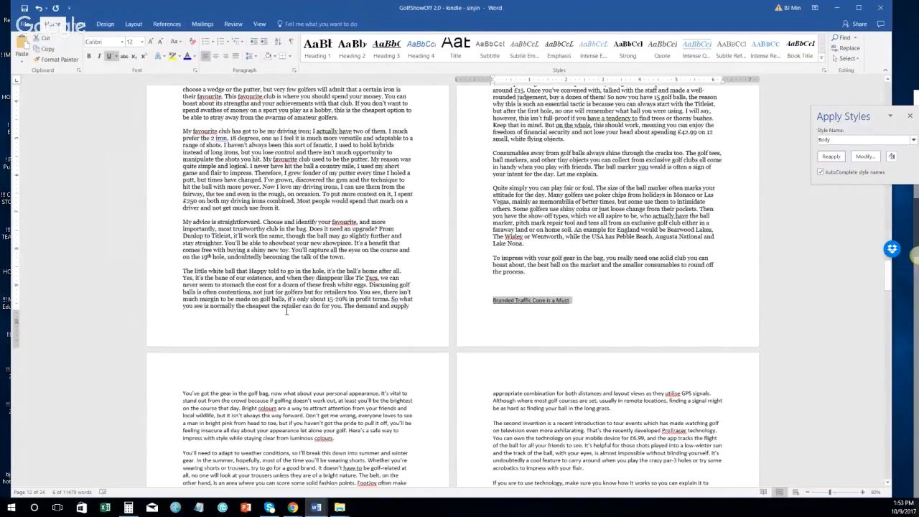
pyautogui.scroll(4, 287, 312)
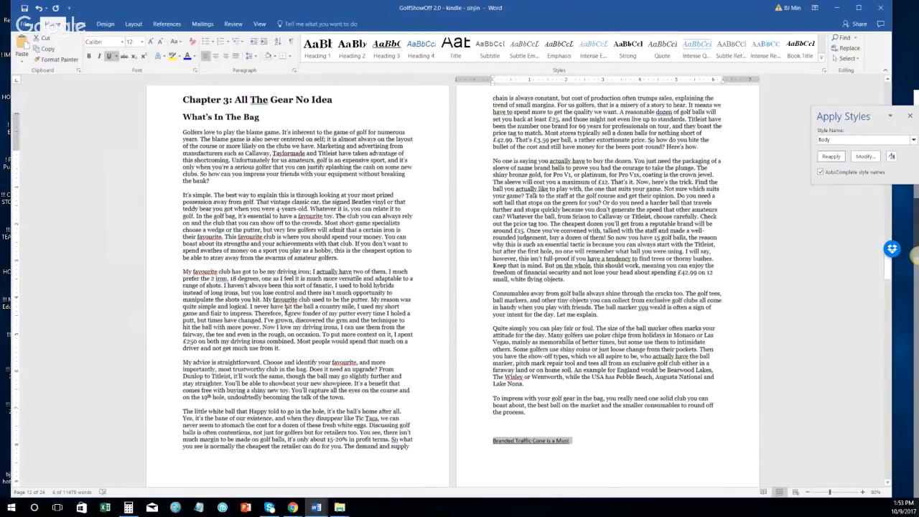
# Step: Make 'Branded Traffic Cone is a Must' Heading 2 and apply Normal to its section text through 'golf is below par'
pyautogui.hotkey('ctrl', 'alt', '2')
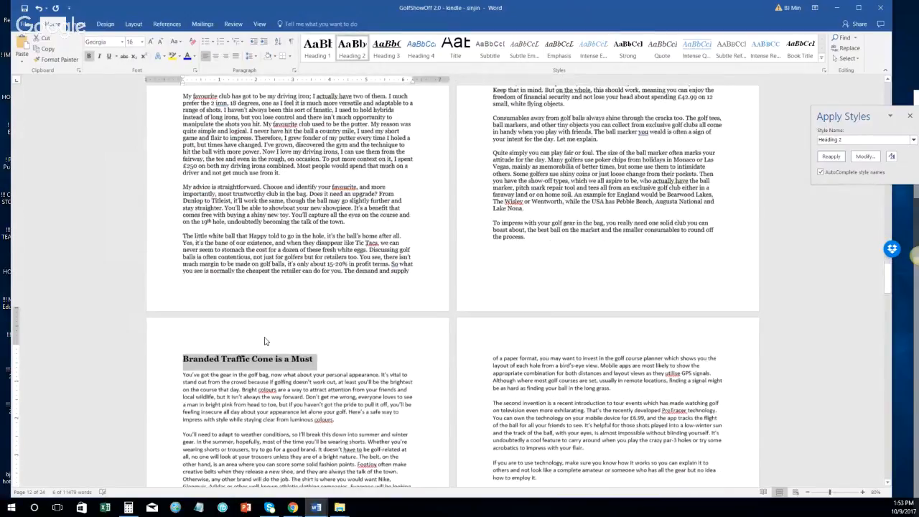
pyautogui.moveTo(182, 374); pyautogui.dragTo(408, 374)
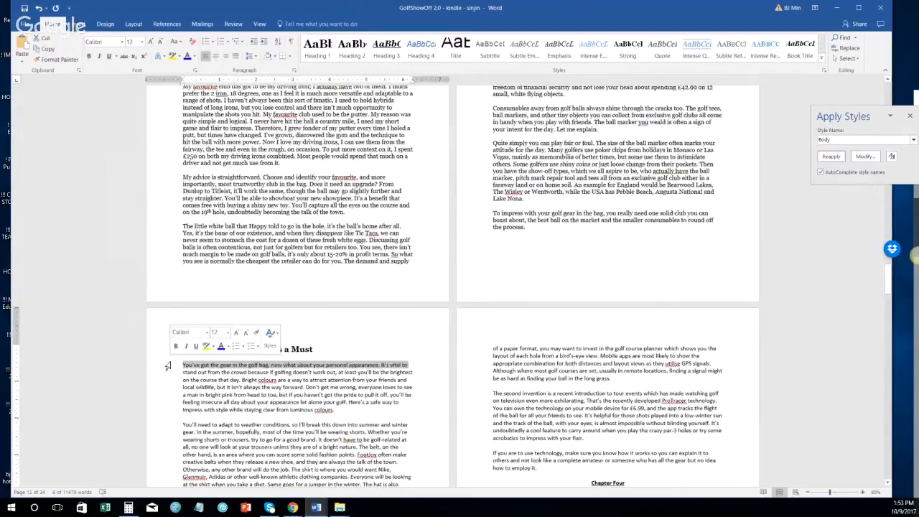
pyautogui.scroll(-3, 224, 356)
pyautogui.scroll(-5, 223, 355)
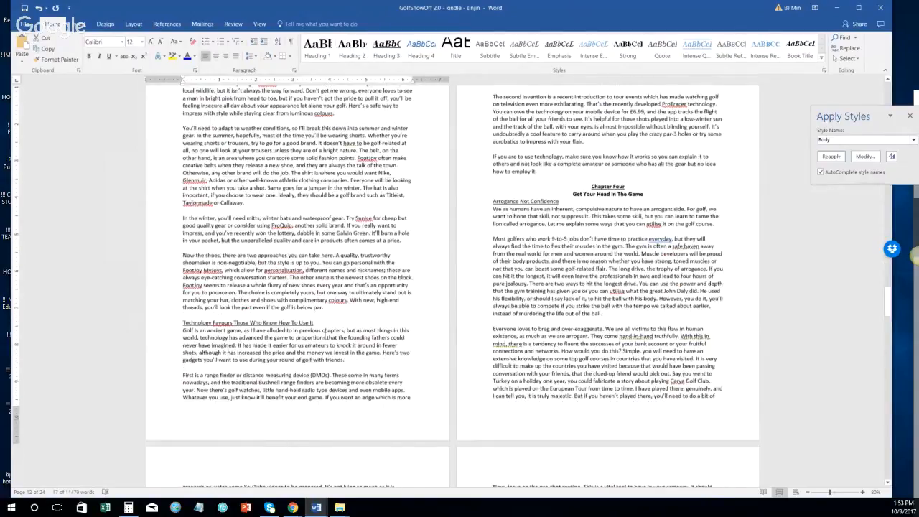
pyautogui.scroll(1, 325, 334)
pyautogui.keyDown('shift'); pyautogui.click(350, 335); pyautogui.keyUp('shift')
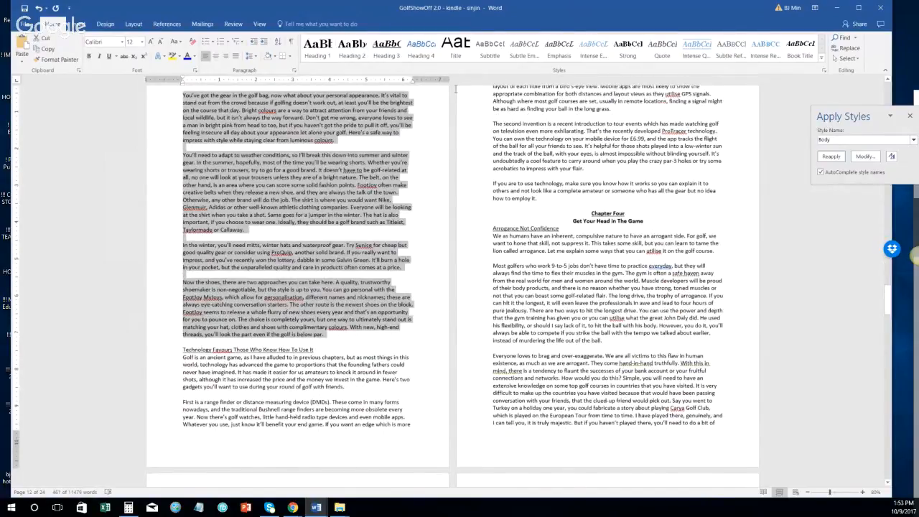
pyautogui.click(831, 157)
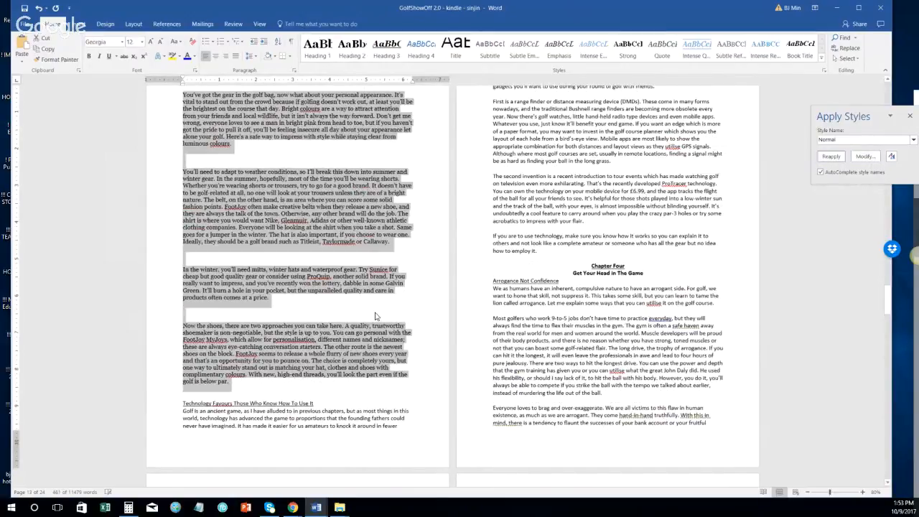
# Step: Delete the blank paragraphs before 'You'll need', 'In the winter' and 'Now the shoes'
pyautogui.scroll(3, 375, 316)
pyautogui.click(155, 264)
pyautogui.press('Delete')
pyautogui.click(161, 344)
pyautogui.press('Delete')
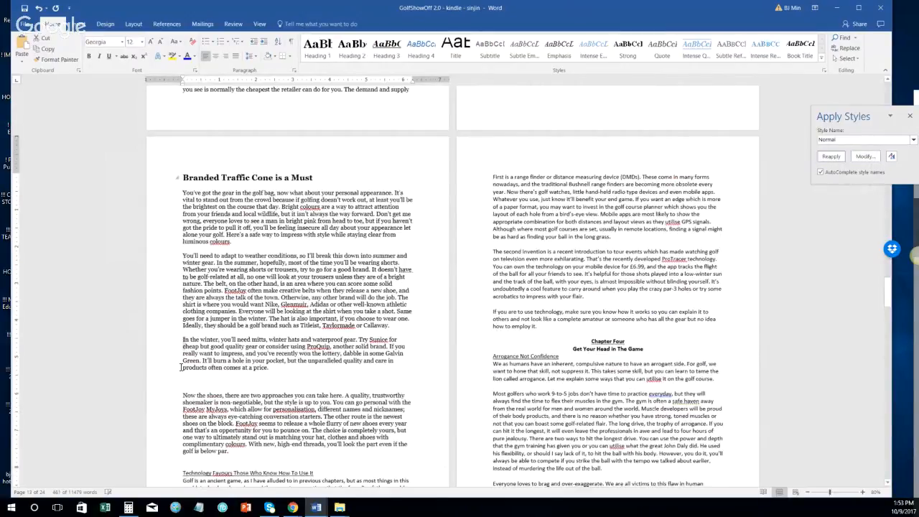
pyautogui.click(167, 386)
pyautogui.press('Delete')
pyautogui.scroll(-3, 172, 425)
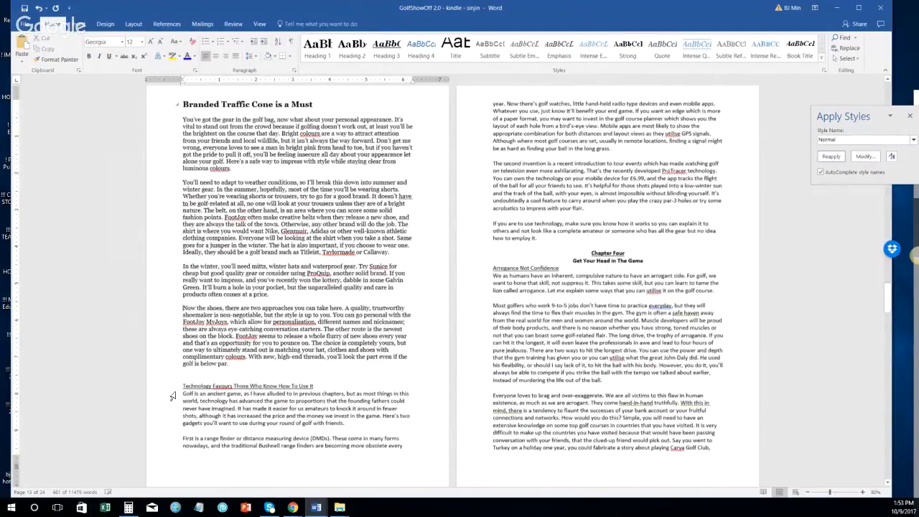
# Step: Apply the Normal style to the empty paragraph above 'Technology Favours'
pyautogui.click(161, 379)
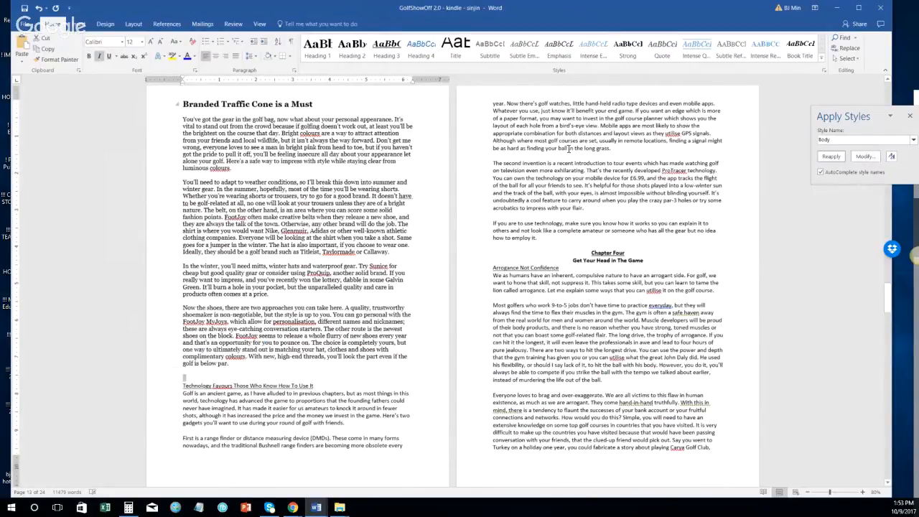
pyautogui.click(853, 141)
pyautogui.write('Normal')
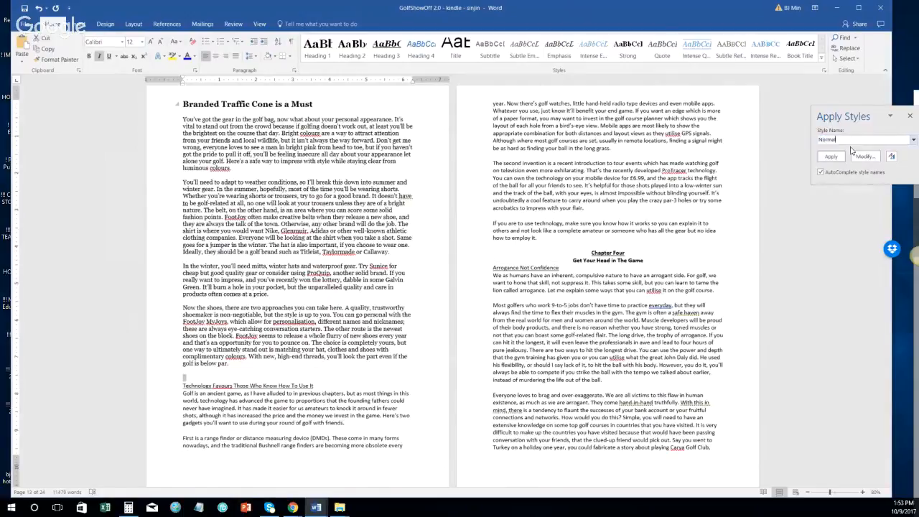
pyautogui.click(844, 157)
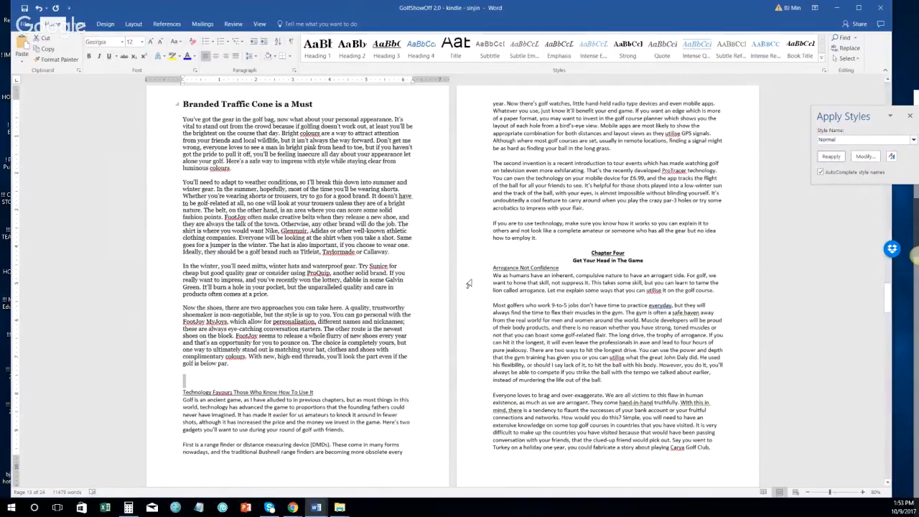
# Step: Style 'Technology Favours Those Who Know How To Use It' as Heading 2, then select the paragraph below through 'how to employ it'
pyautogui.click(155, 396)
pyautogui.click(207, 384)
pyautogui.click(161, 395)
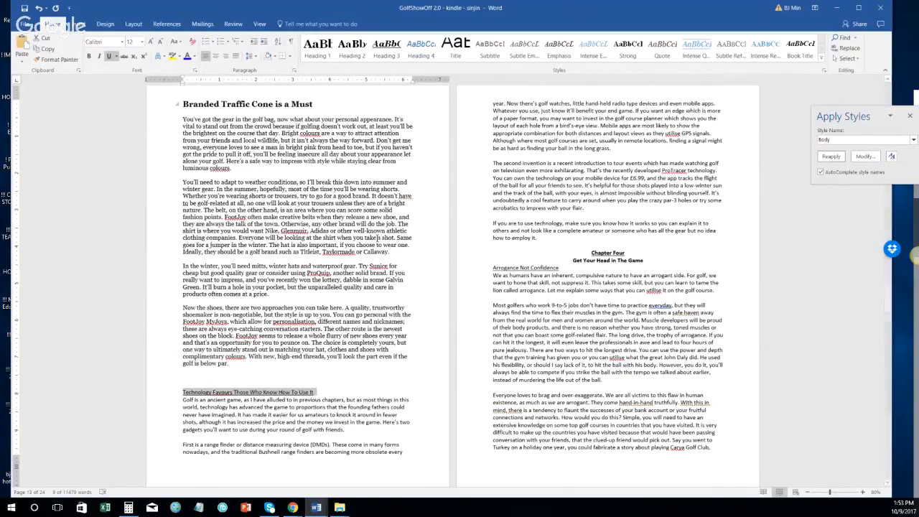
pyautogui.click(366, 61)
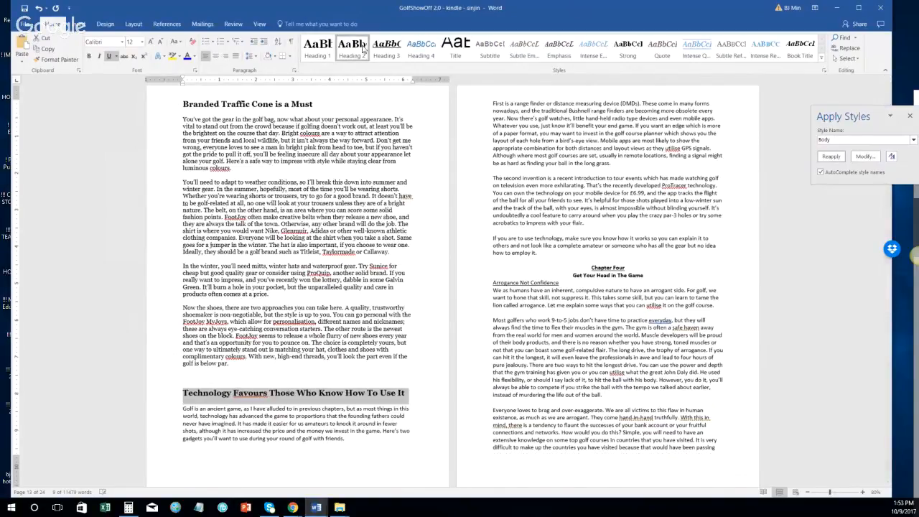
pyautogui.click(165, 408)
pyautogui.keyDown('shift'); pyautogui.click(555, 262); pyautogui.keyUp('shift')
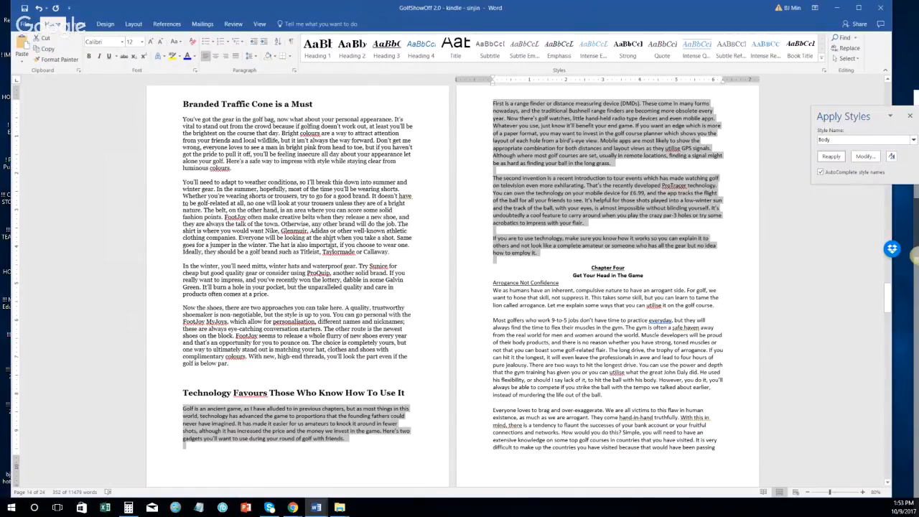
# Step: Apply the Normal style to the selected technology-section paragraphs
pyautogui.click(867, 140)
pyautogui.write('Normal')
pyautogui.click(831, 157)
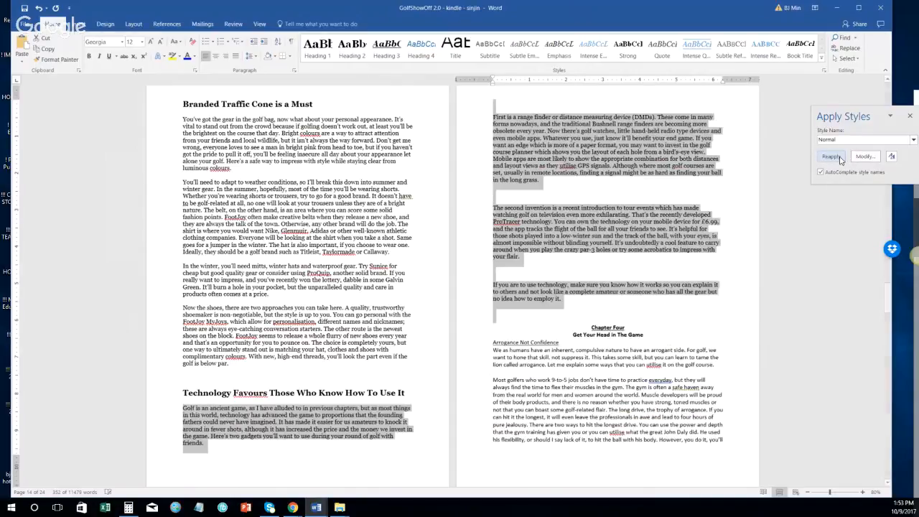
# Step: Delete the extra blank lines between the paragraphs and before Chapter Four
pyautogui.scroll(3, 437, 258)
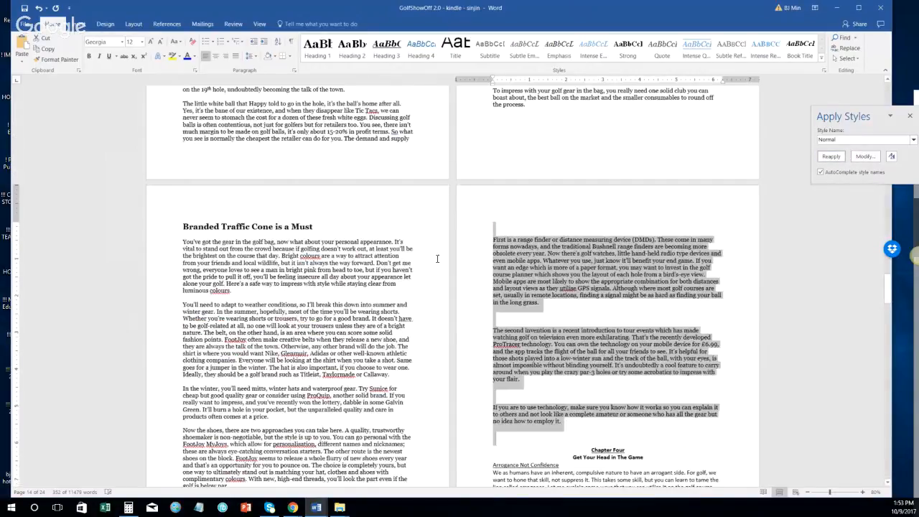
pyautogui.click(478, 312)
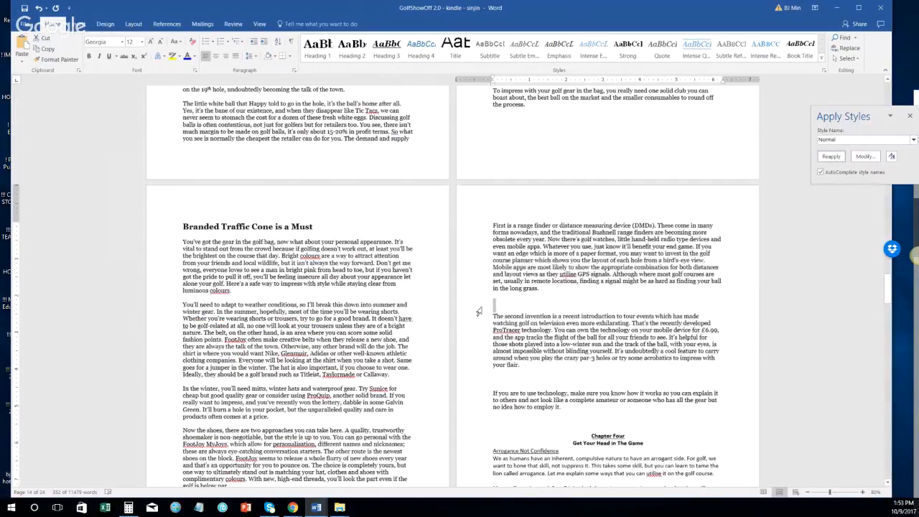
pyautogui.press('Delete')
pyautogui.click(479, 365)
pyautogui.press('Delete')
pyautogui.click(622, 377)
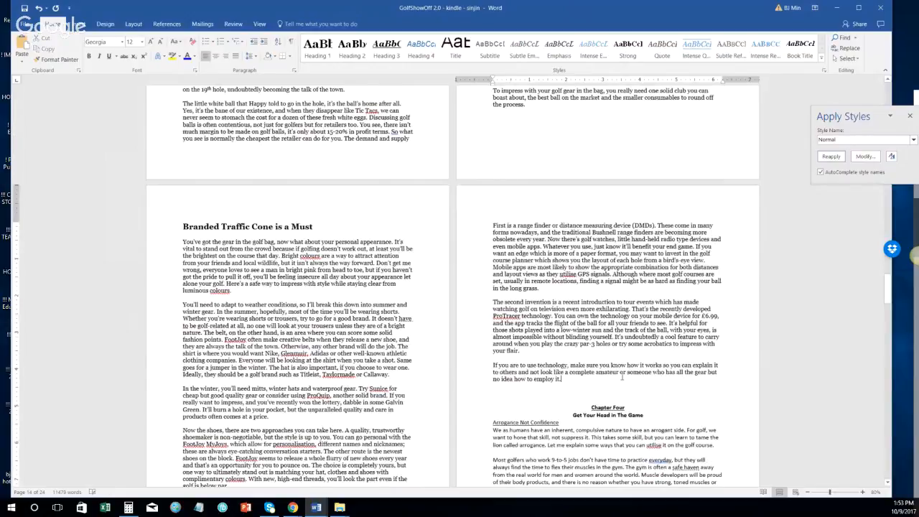
pyautogui.click(607, 391)
pyautogui.press('Delete')
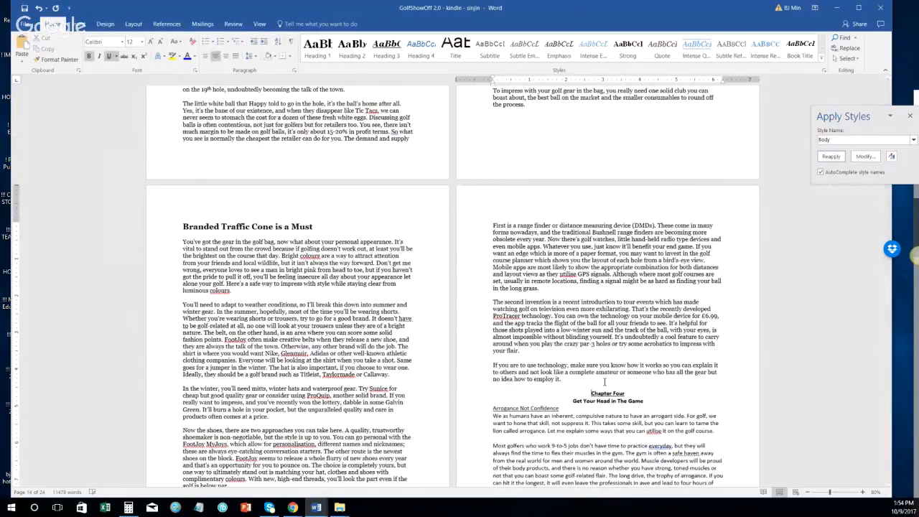
# Step: Remove the blank line above Chapter Four and start it on a new page with a Next Page break
pyautogui.press('BackSpace')
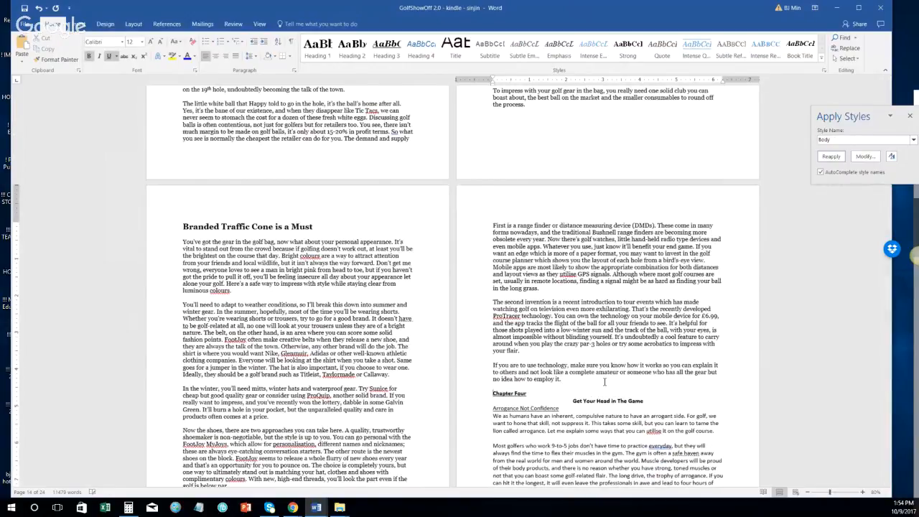
pyautogui.click(134, 24)
pyautogui.click(127, 38)
pyautogui.click(136, 164)
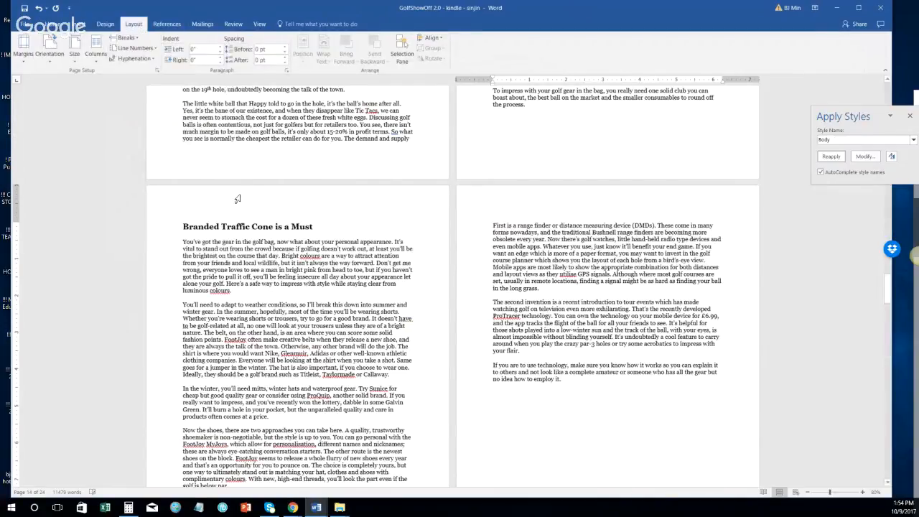
# Step: Join the chapter title onto the Chapter Four line with ': ' and make it Heading 1
pyautogui.scroll(-6, 269, 211)
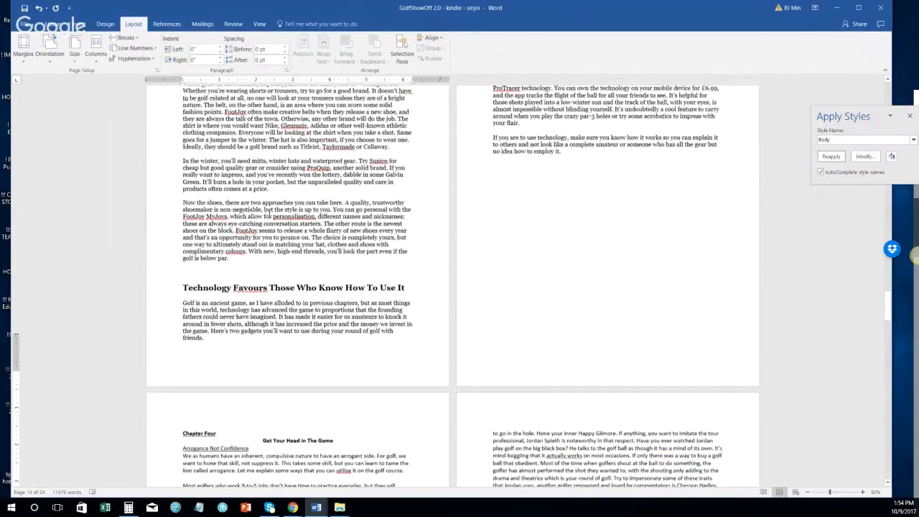
pyautogui.scroll(-4, 360, 286)
pyautogui.press('BackSpace')
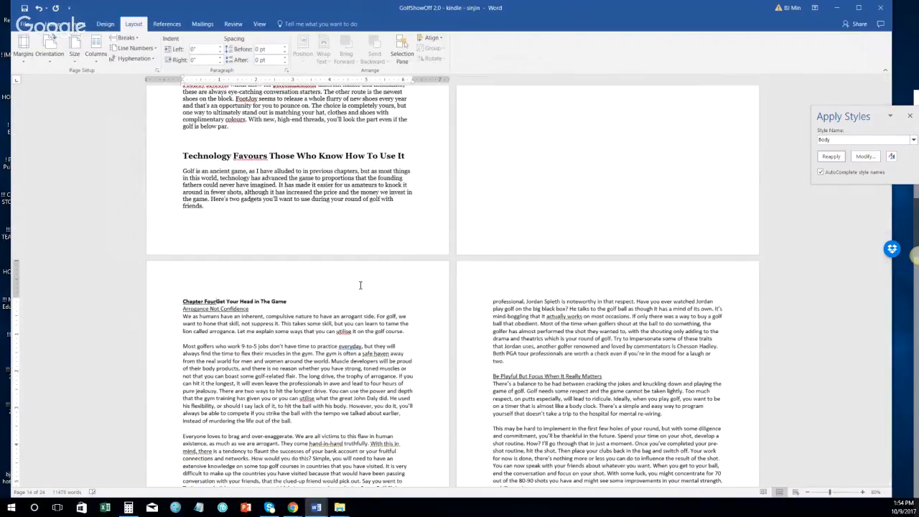
pyautogui.write(':')
pyautogui.press('Return')
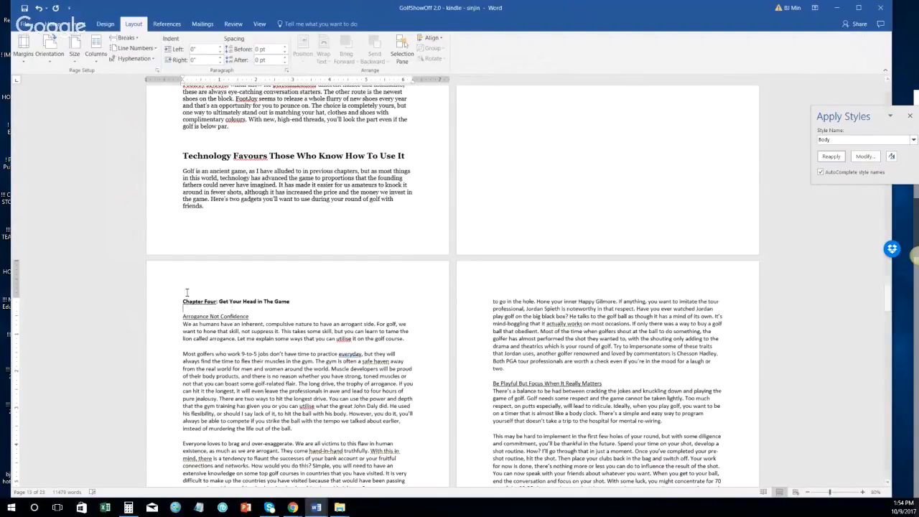
pyautogui.click(154, 302)
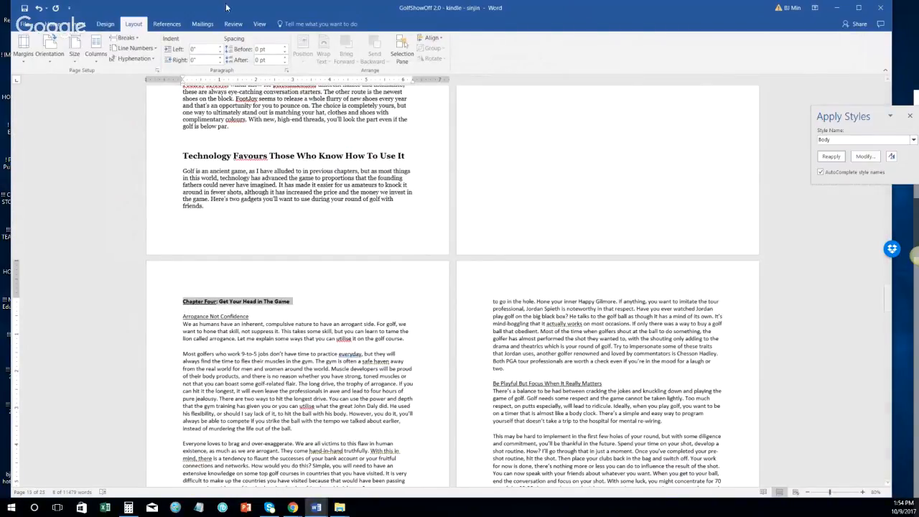
pyautogui.click(53, 24)
pyautogui.click(318, 49)
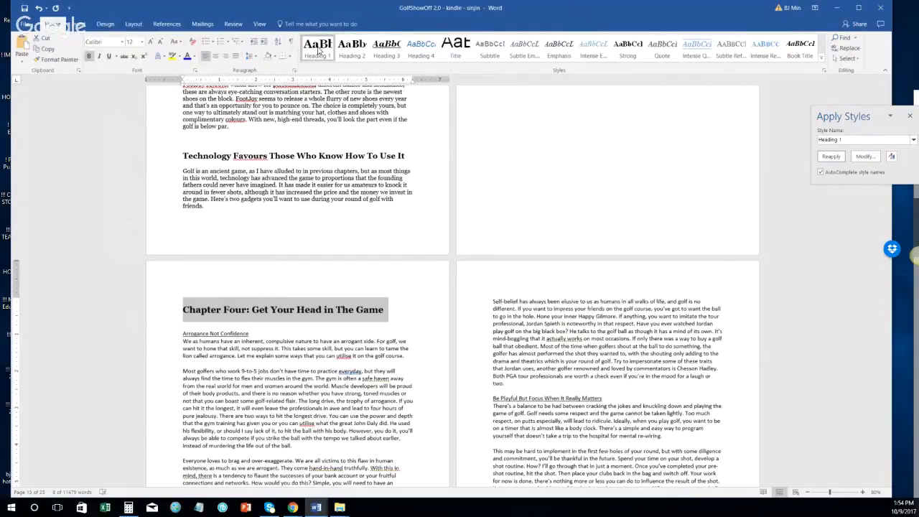
# Step: Apply the Normal style to the empty line under the Chapter Four heading
pyautogui.click(204, 322)
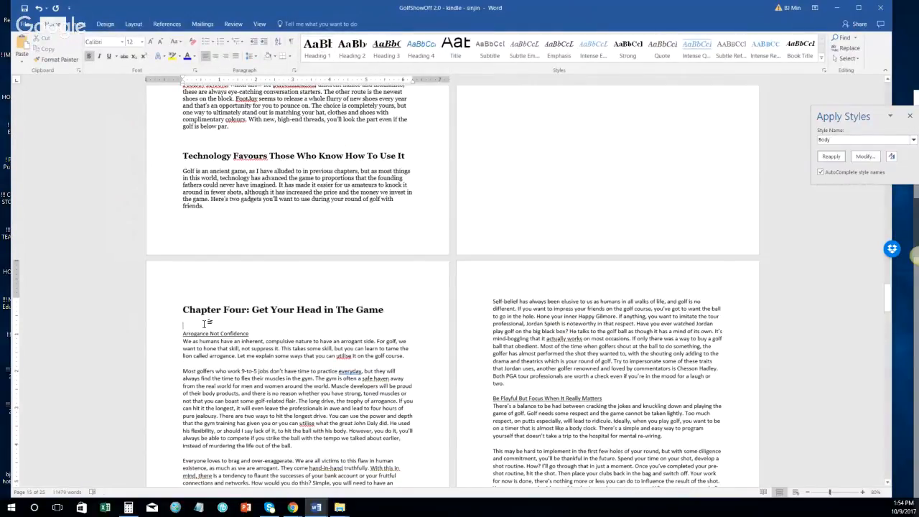
pyautogui.click(887, 141)
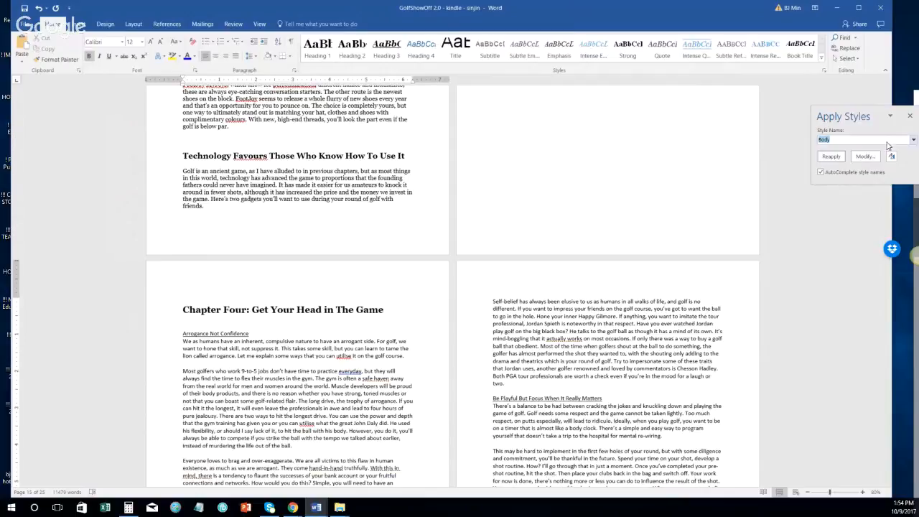
pyautogui.write('Normal')
pyautogui.click(844, 159)
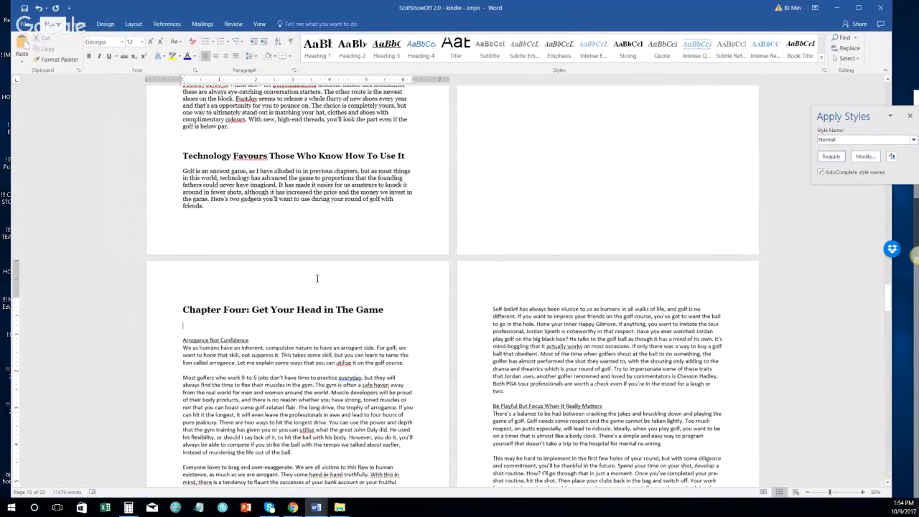
pyautogui.scroll(-2, 237, 287)
pyautogui.click(158, 300)
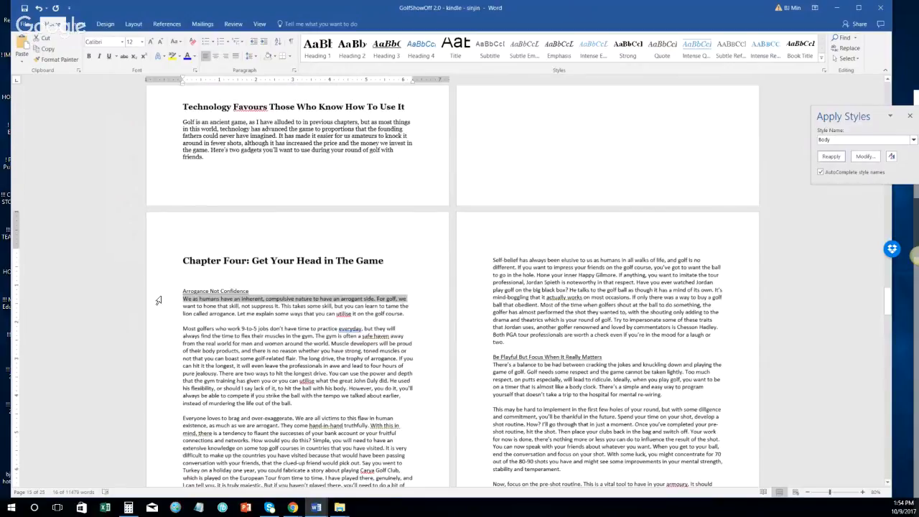
# Step: Make 'Arrogance Not Confidence' a Heading 2 and its body paragraphs Normal
pyautogui.click(158, 291)
pyautogui.click(352, 48)
pyautogui.scroll(-3, 218, 242)
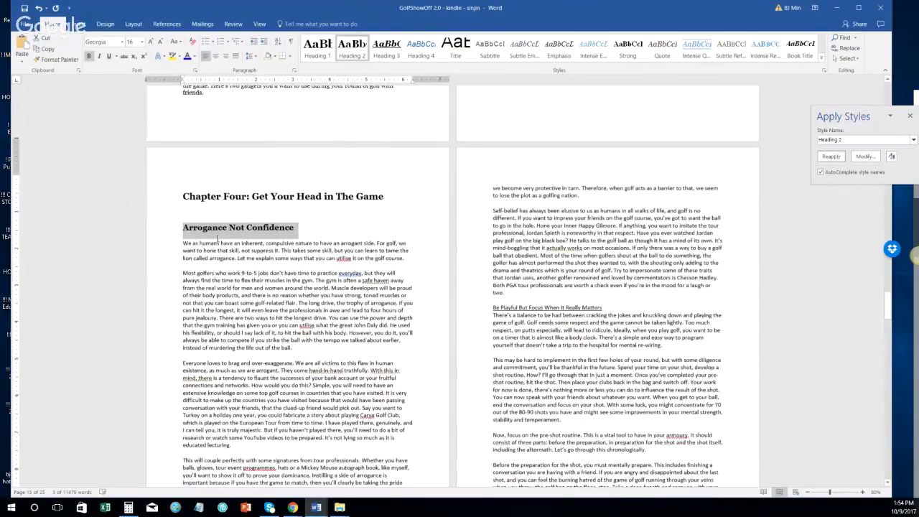
pyautogui.click(158, 244)
pyautogui.scroll(-6, 408, 338)
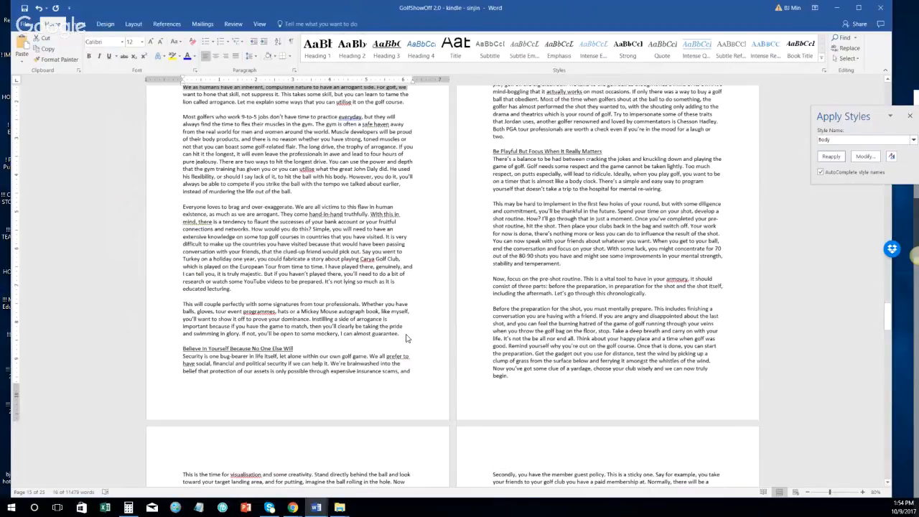
pyautogui.keyDown('shift'); pyautogui.click(406, 338); pyautogui.keyUp('shift')
pyautogui.click(833, 160)
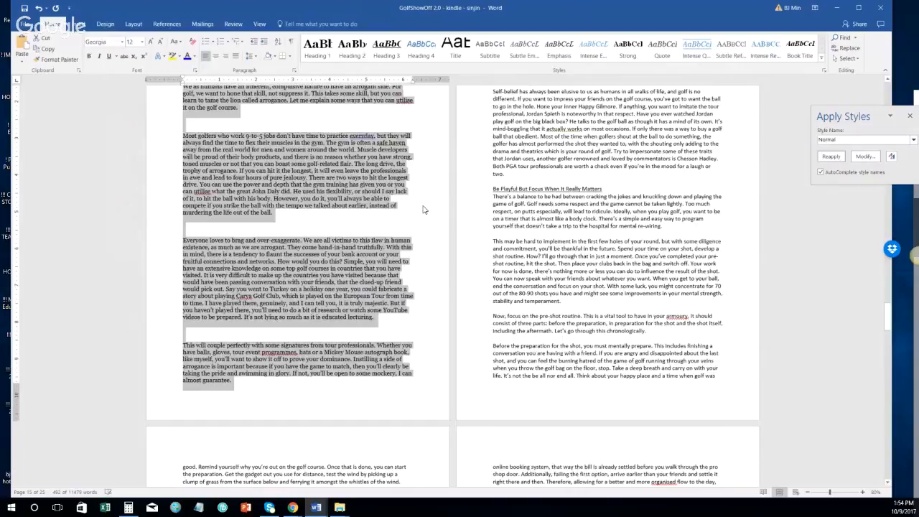
# Step: Delete the empty lines between paragraphs, including the one above 'This will couple perfectly'
pyautogui.scroll(2, 273, 191)
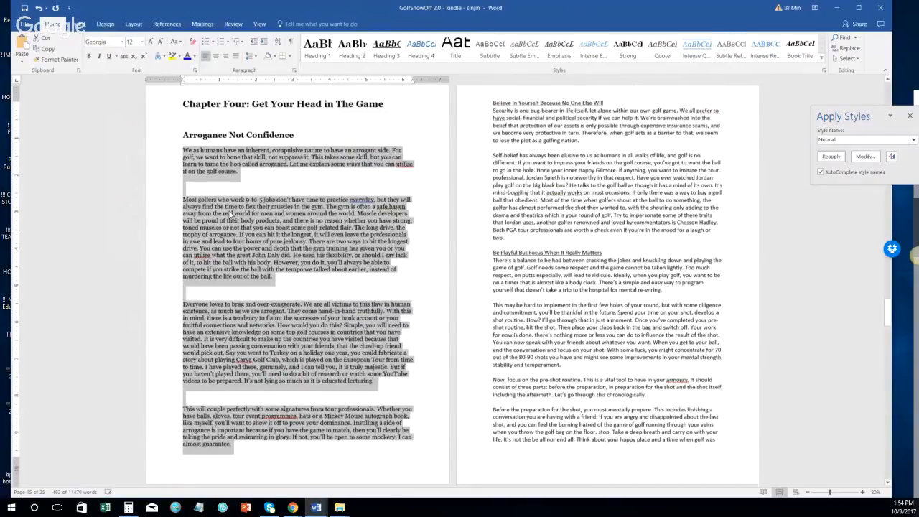
pyautogui.click(824, 63)
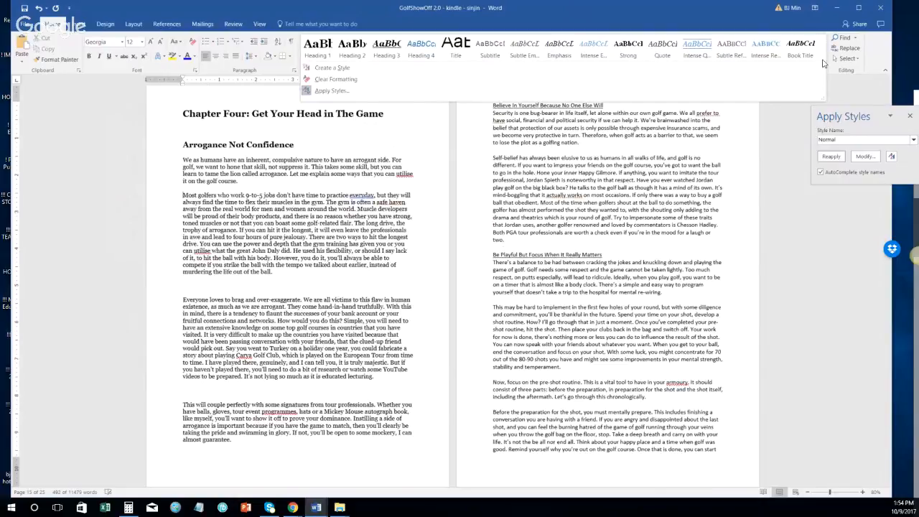
pyautogui.click(156, 290)
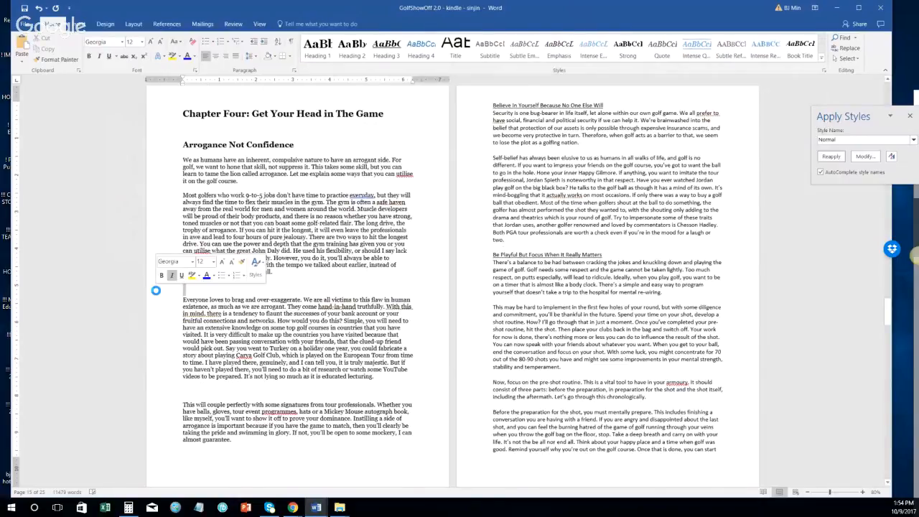
pyautogui.press('Delete')
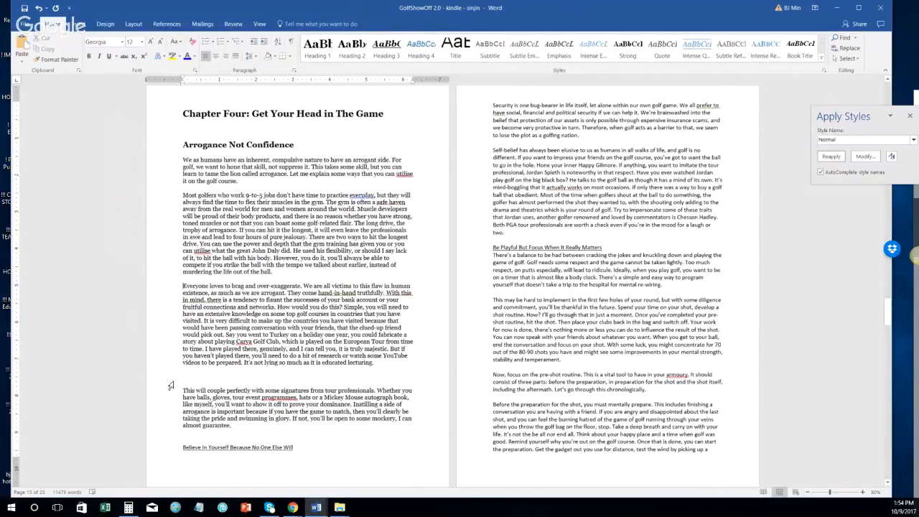
pyautogui.click(170, 385)
pyautogui.press('Delete')
pyautogui.scroll(-2, 153, 371)
# Step: Make 'Believe In Yourself Because No One Else Will' Heading 2, its two paragraphs Normal, without the blank line
pyautogui.click(154, 360)
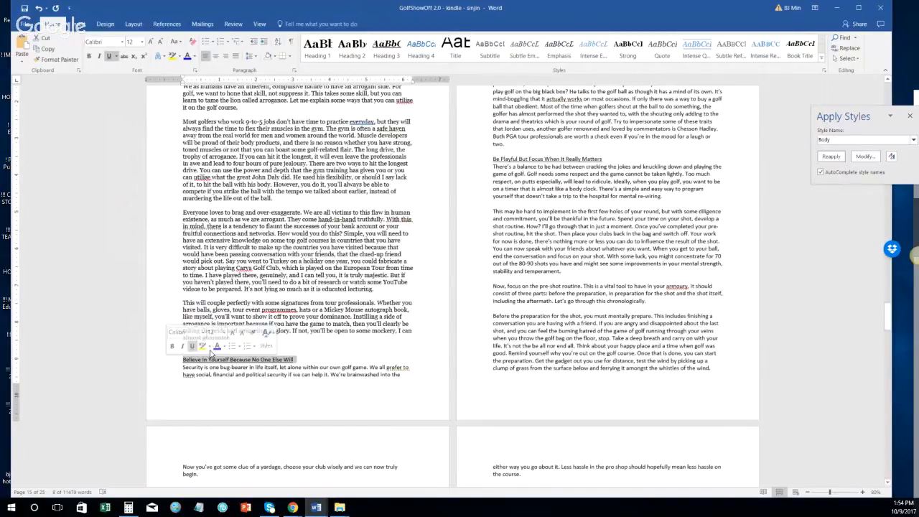
pyautogui.hotkey('ctrl', 'alt', '2')
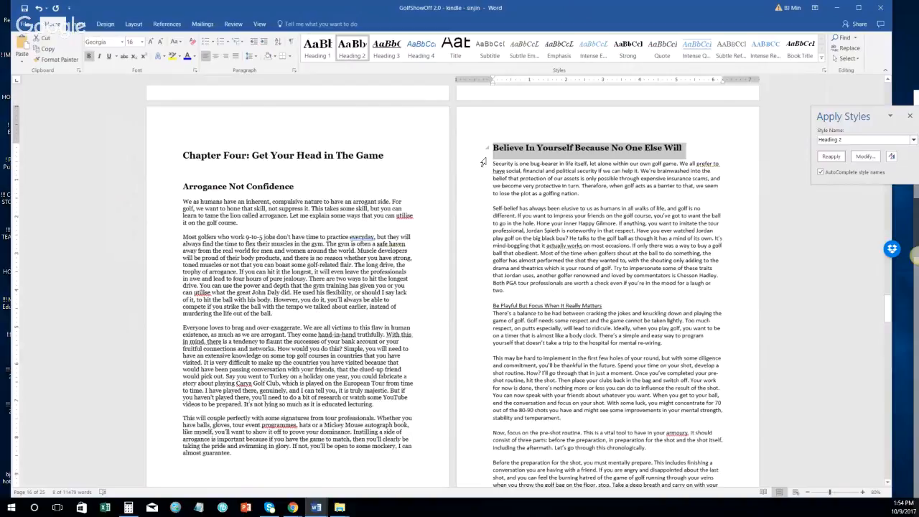
pyautogui.moveTo(482, 162); pyautogui.dragTo(482, 290)
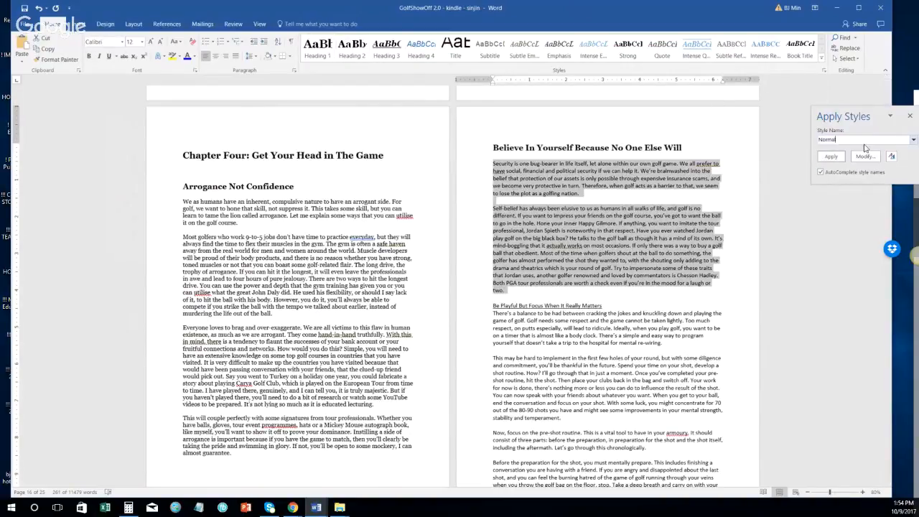
pyautogui.click(827, 158)
pyautogui.click(484, 206)
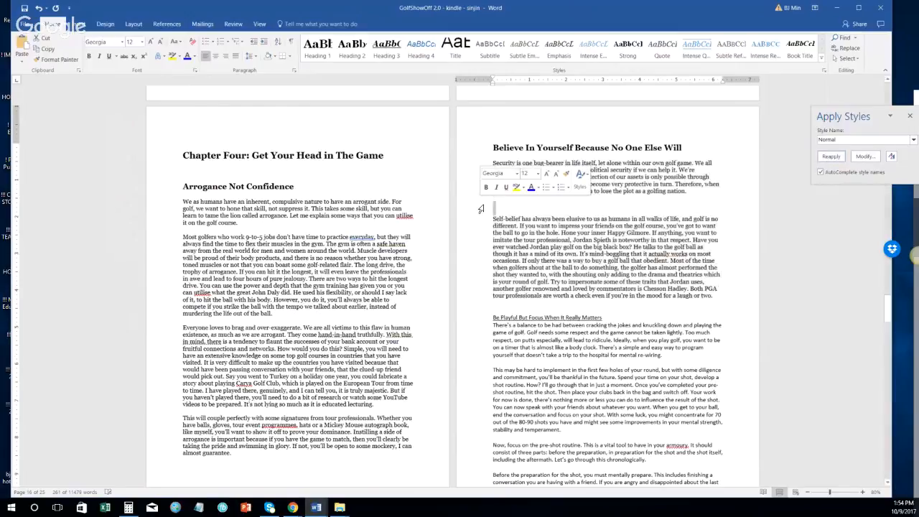
pyautogui.press('BackSpace')
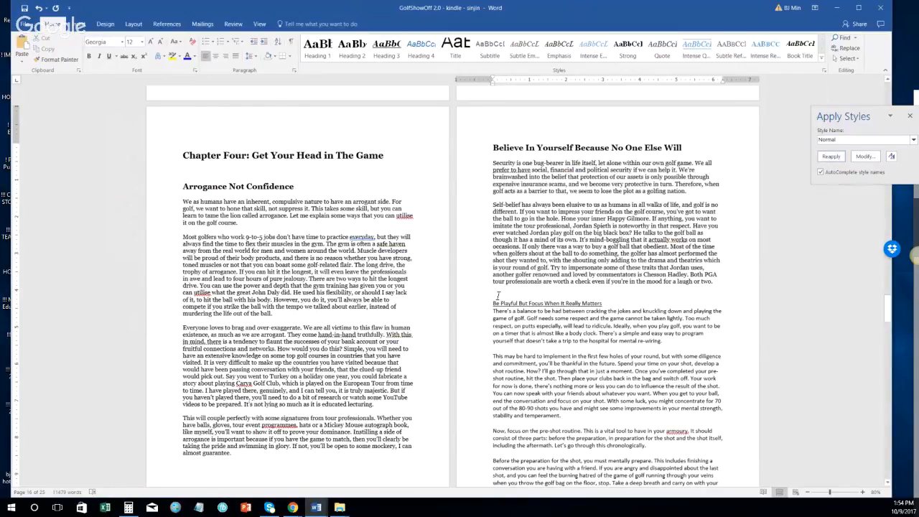
# Step: Style the 'Be Playful' line as Heading 2, keeping its blank line above, and begin selecting its body
pyautogui.click(497, 295)
pyautogui.press('BackSpace')
pyautogui.hotkey('ctrl', 'z')
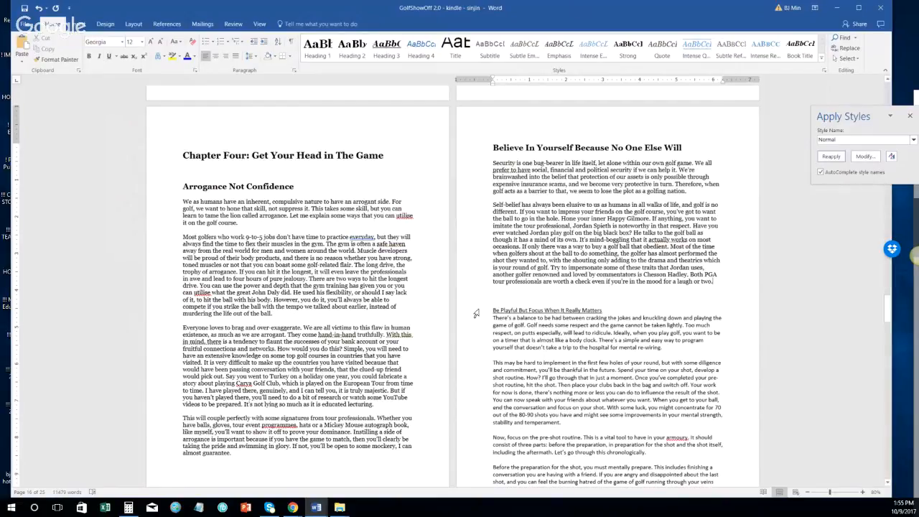
pyautogui.click(476, 314)
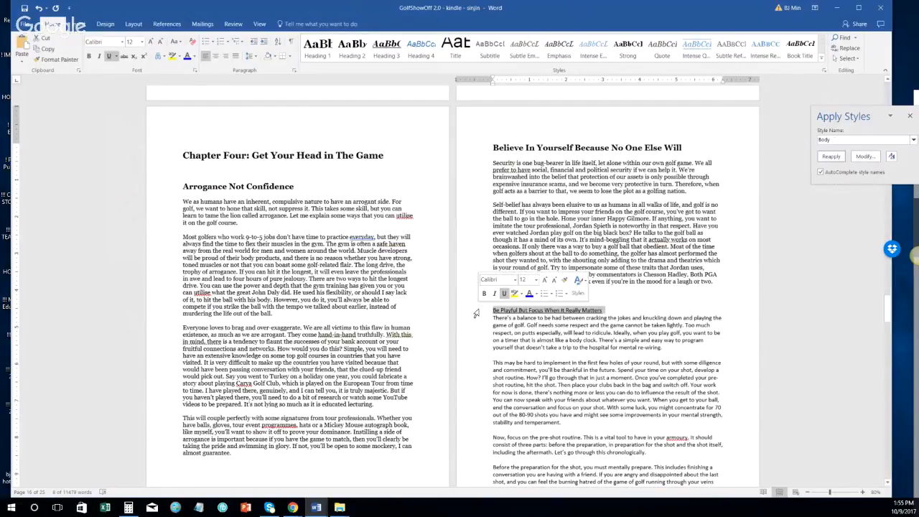
pyautogui.click(353, 59)
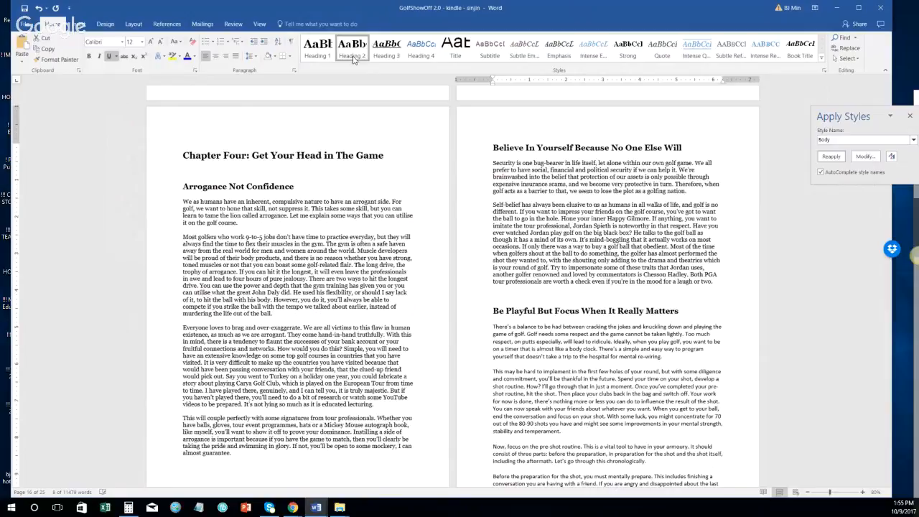
pyautogui.click(478, 335)
pyautogui.scroll(-1, 530, 356)
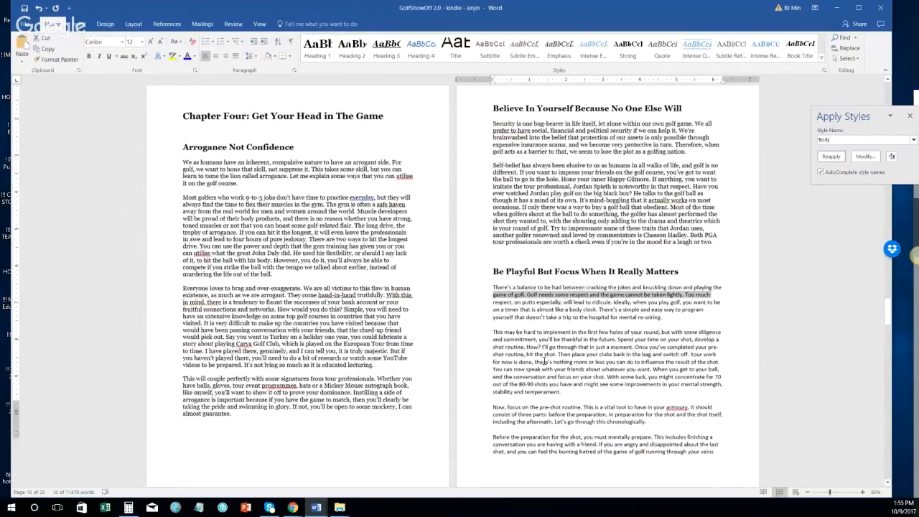
pyautogui.scroll(-2, 544, 361)
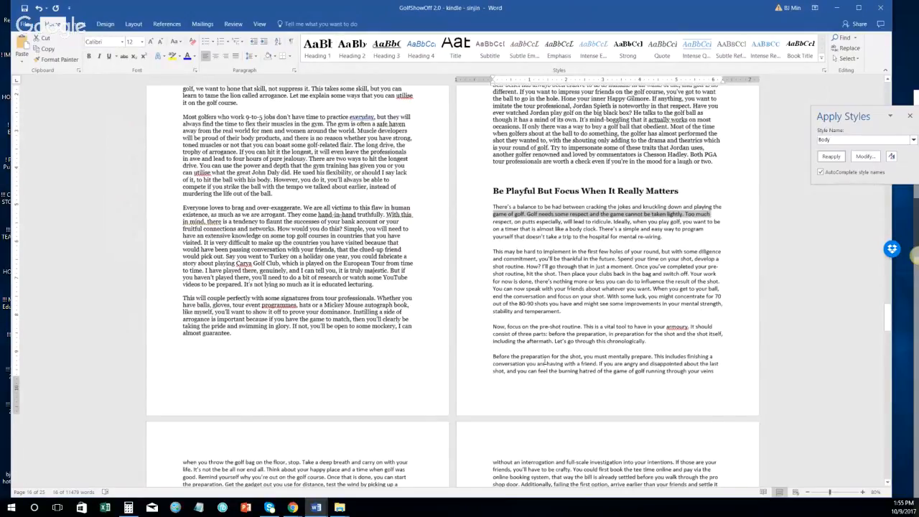
pyautogui.scroll(-6, 546, 361)
# Step: Apply the Normal style to the selected Be Playful section paragraphs
pyautogui.keyDown('shift'); pyautogui.click(291, 413); pyautogui.keyUp('shift')
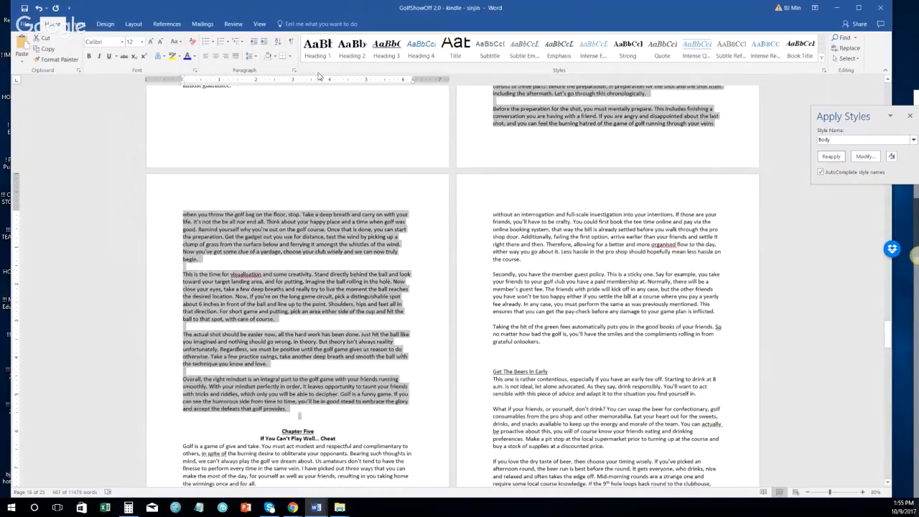
pyautogui.click(865, 140)
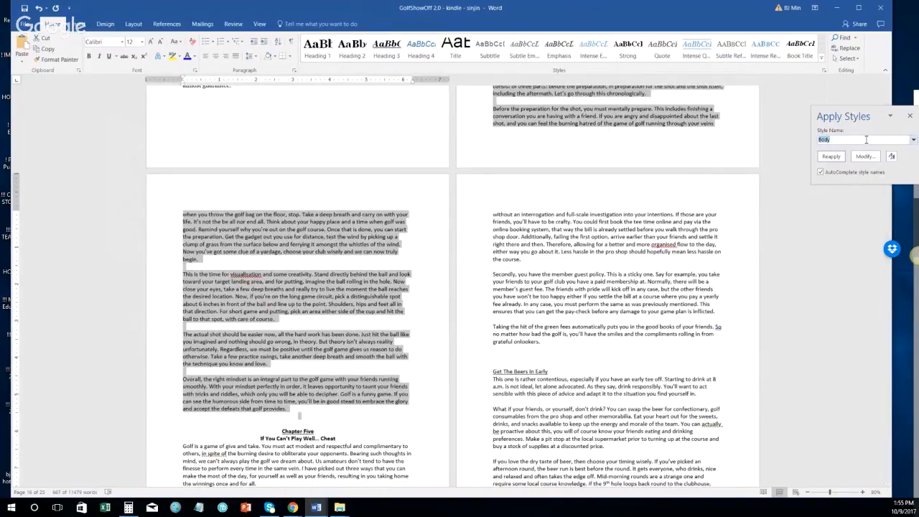
pyautogui.write('Normal')
pyautogui.click(830, 159)
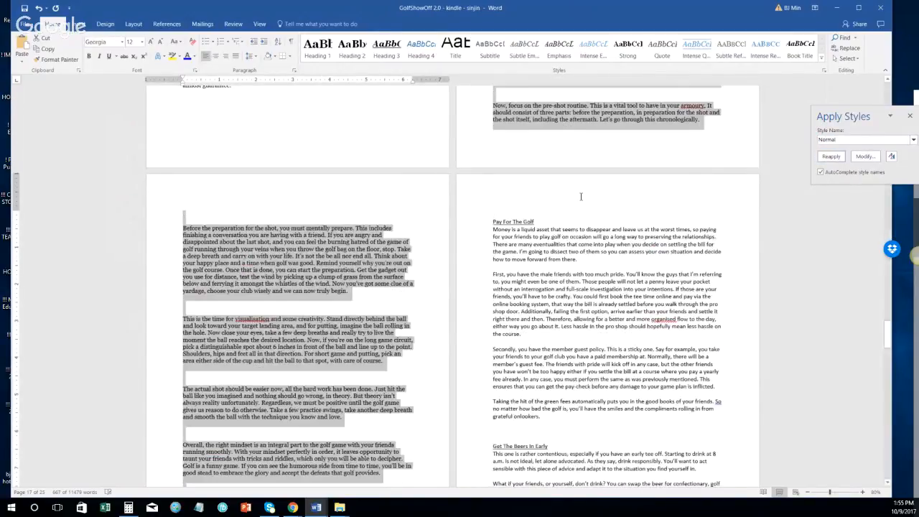
# Step: Delete the blank lines around 'Now, focus', above 'The actual shot' and before 'Overall'
pyautogui.scroll(3, 492, 194)
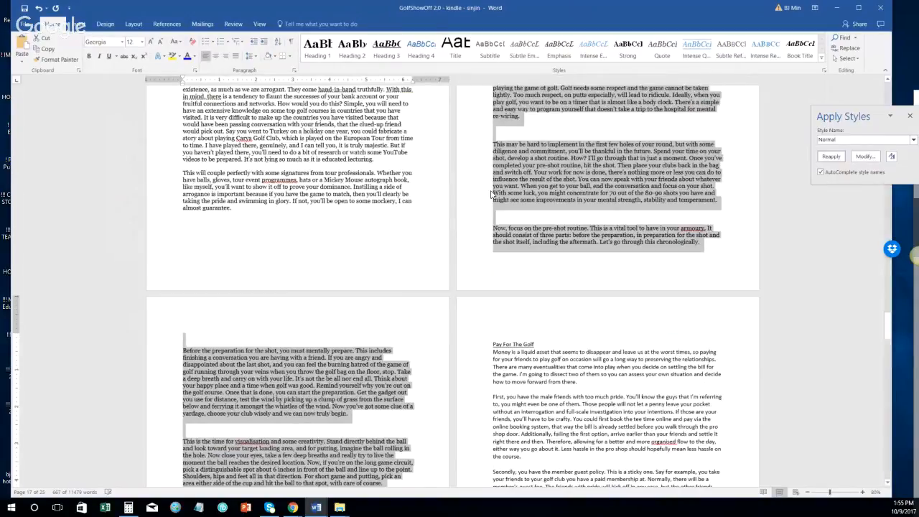
pyautogui.scroll(3, 491, 194)
pyautogui.click(493, 310)
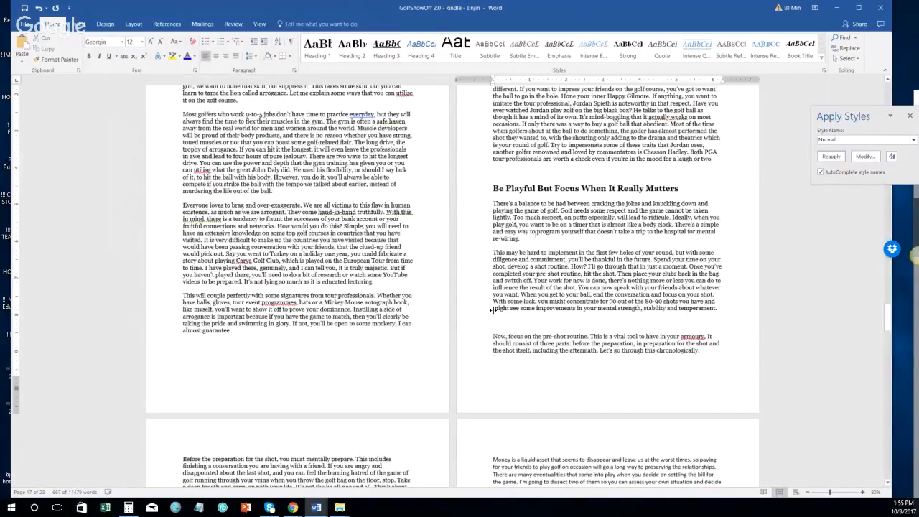
pyautogui.press('BackSpace')
pyautogui.scroll(-4, 346, 290)
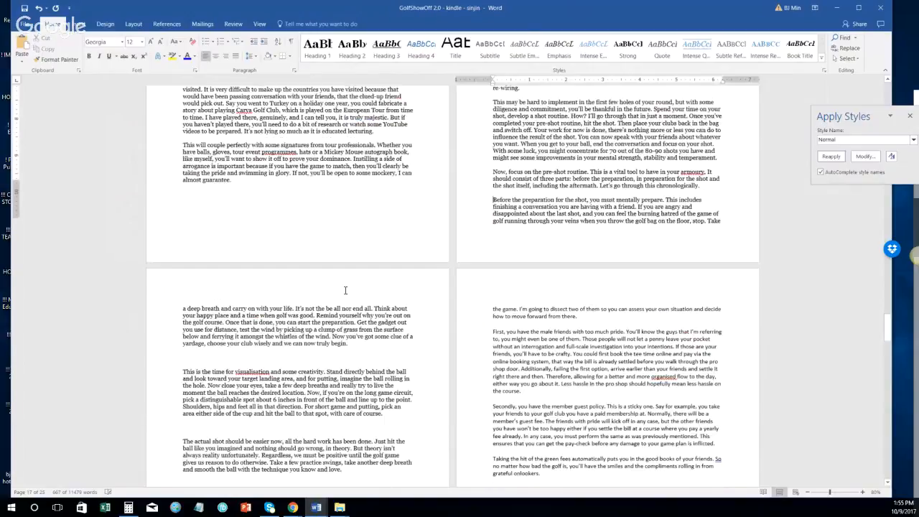
pyautogui.scroll(-1, 346, 290)
pyautogui.click(183, 326)
pyautogui.press('BackSpace')
pyautogui.click(182, 382)
pyautogui.press('BackSpace')
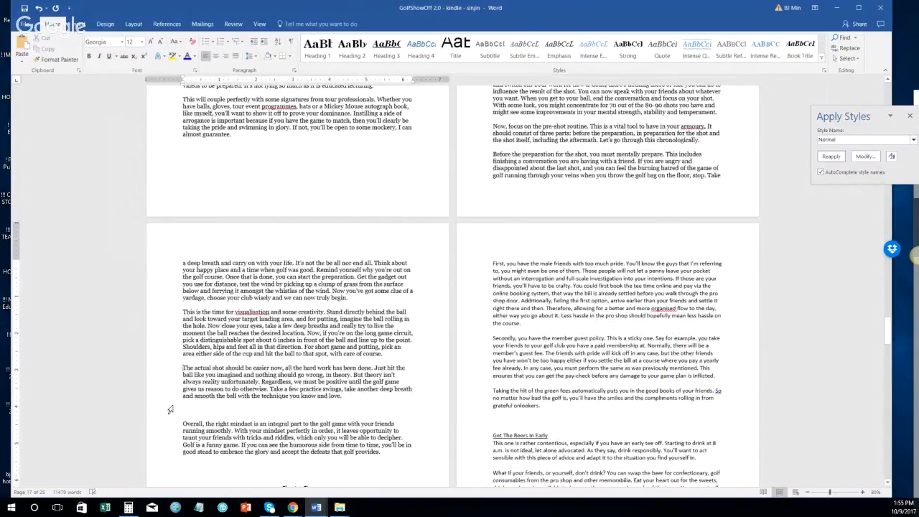
pyautogui.click(170, 409)
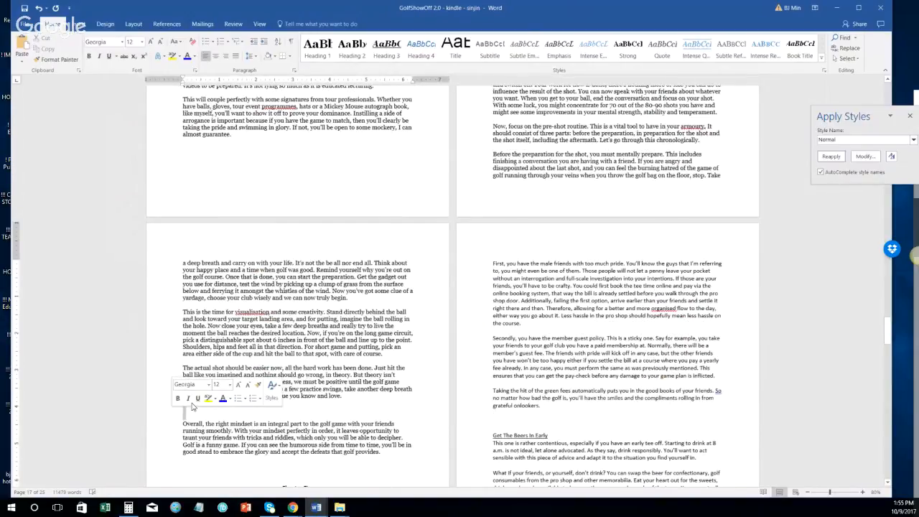
pyautogui.press('BackSpace')
# Step: Remove the blank lines between the Overall paragraph and the Chapter Five title
pyautogui.scroll(-3, 366, 323)
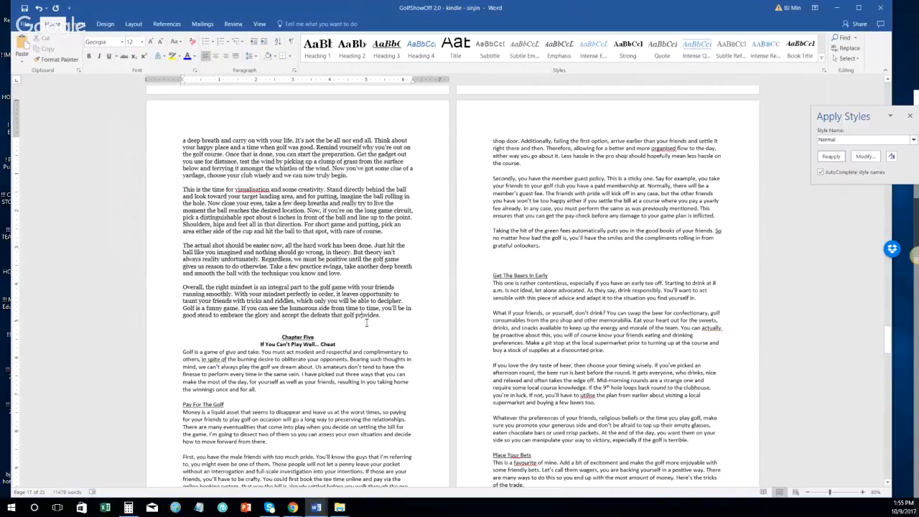
pyautogui.click(366, 324)
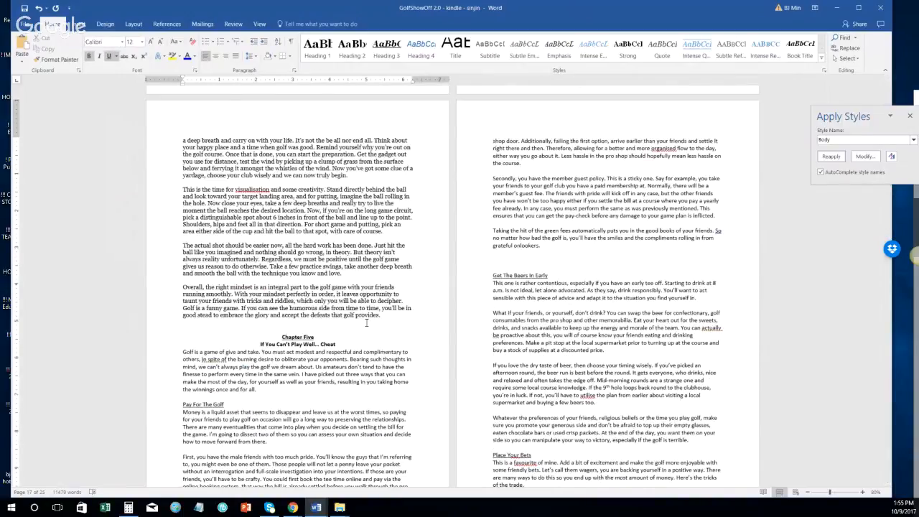
pyautogui.press('BackSpace')
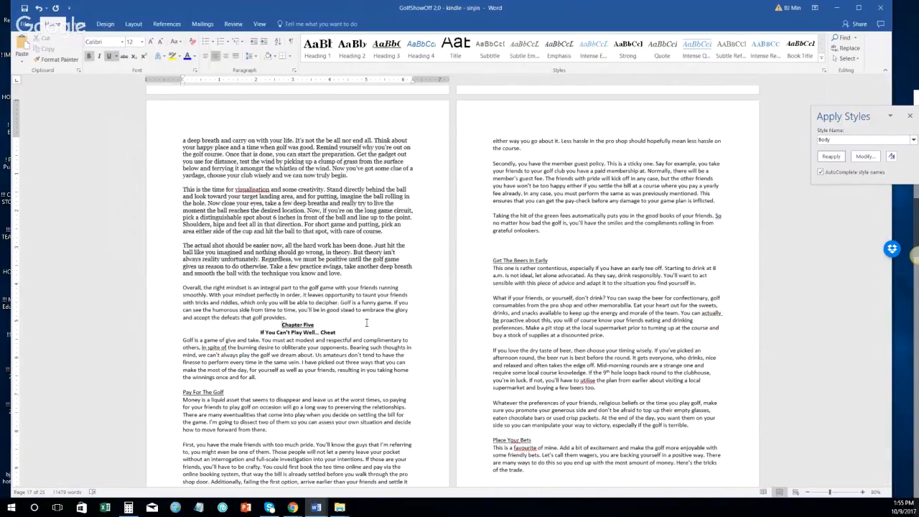
pyautogui.press('Delete')
pyautogui.click(134, 23)
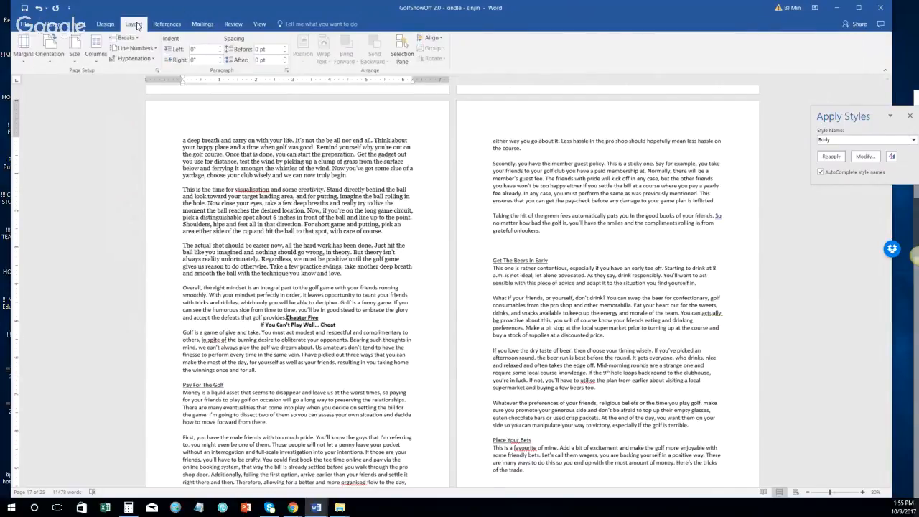
pyautogui.click(125, 38)
# Step: Insert a page break before Chapter Five and apply Normal to the 'Overall, the right mindset' paragraph
pyautogui.click(140, 158)
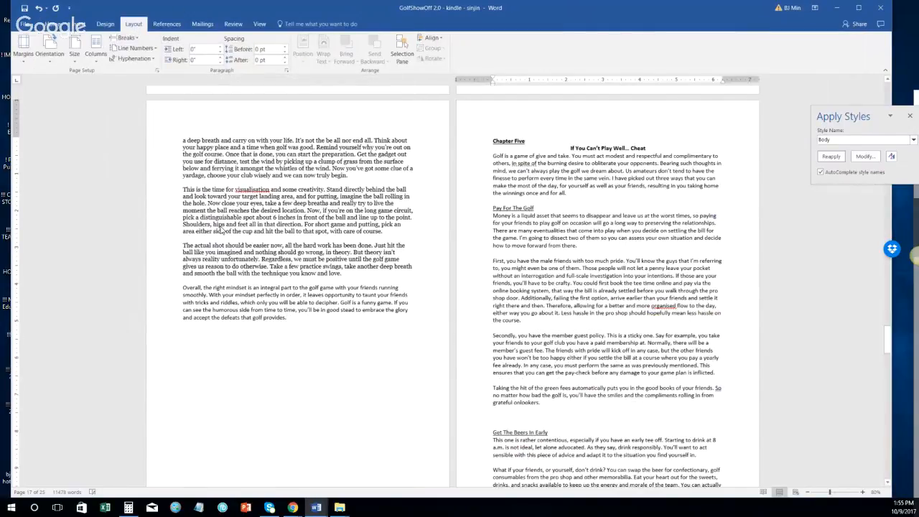
pyautogui.moveTo(152, 302); pyautogui.dragTo(171, 344)
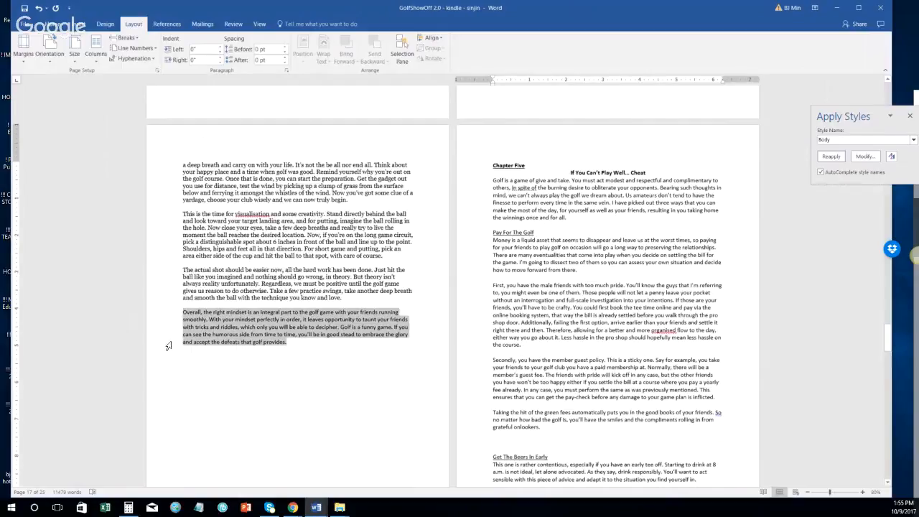
pyautogui.click(53, 24)
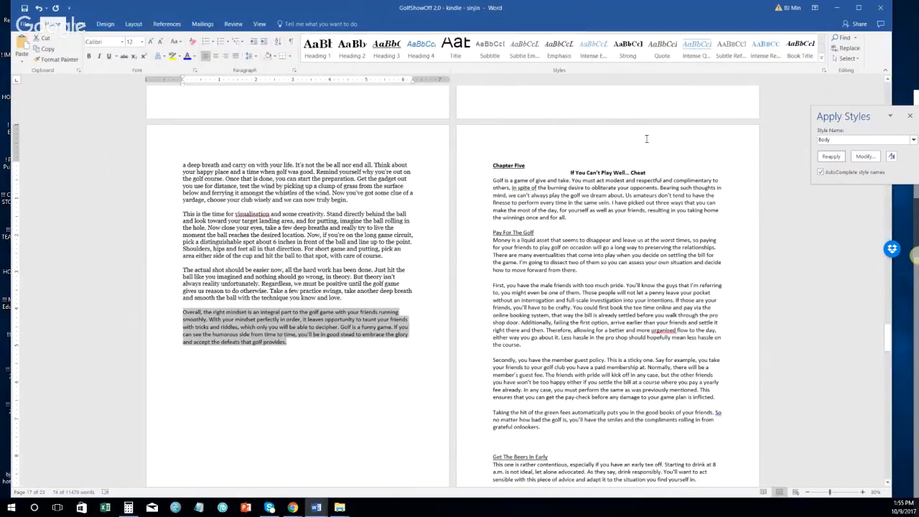
pyautogui.click(864, 157)
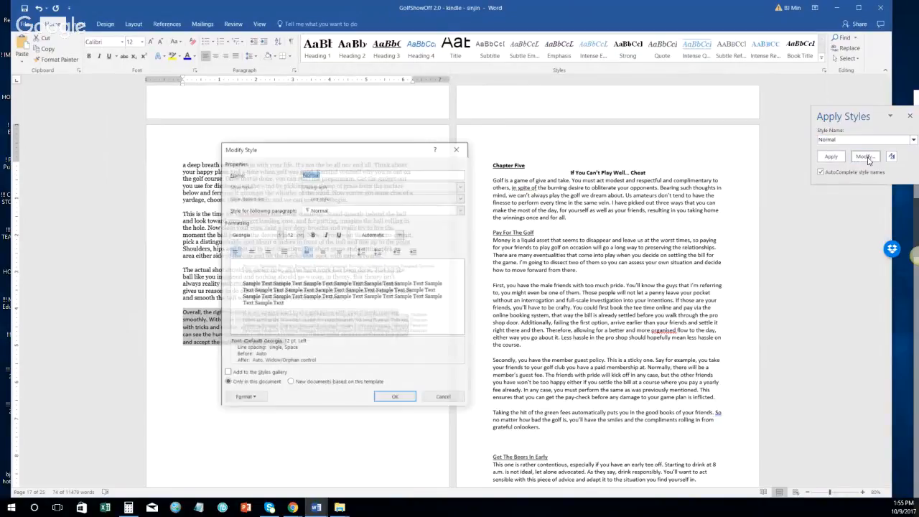
pyautogui.click(456, 149)
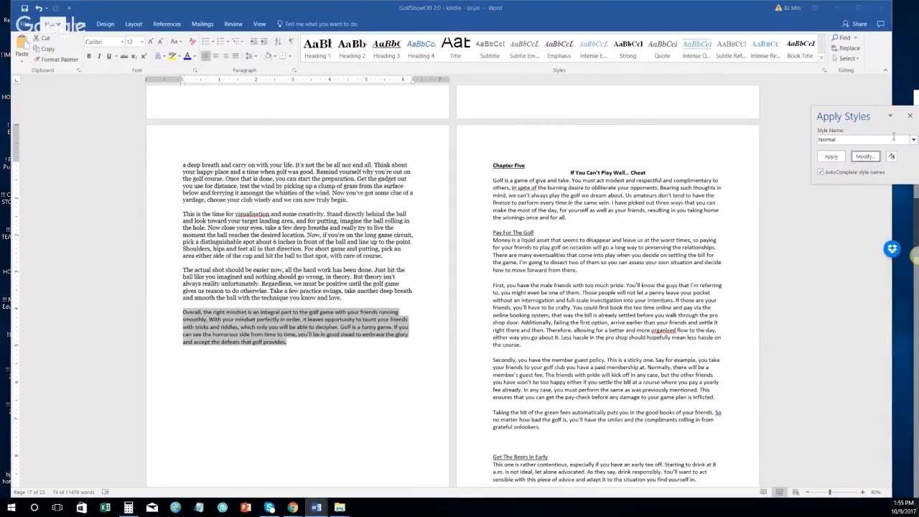
pyautogui.click(831, 156)
# Step: Save the golf manuscript and switch to the Crunchy Parenting document
pyautogui.click(335, 246)
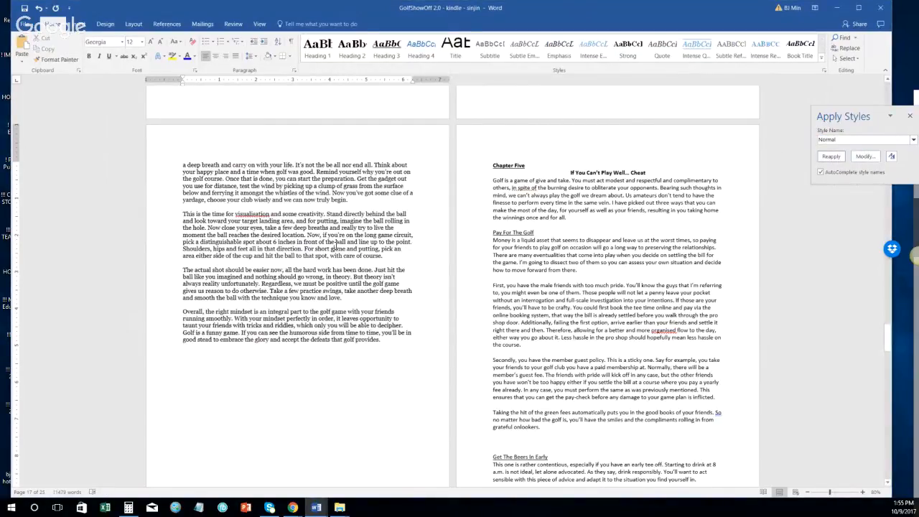
pyautogui.hotkey('ctrl', 's')
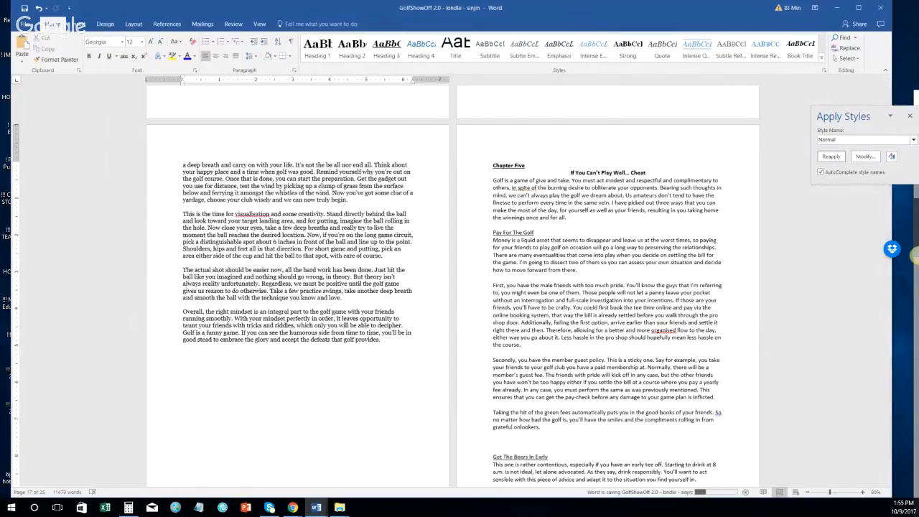
pyautogui.click(916, 257)
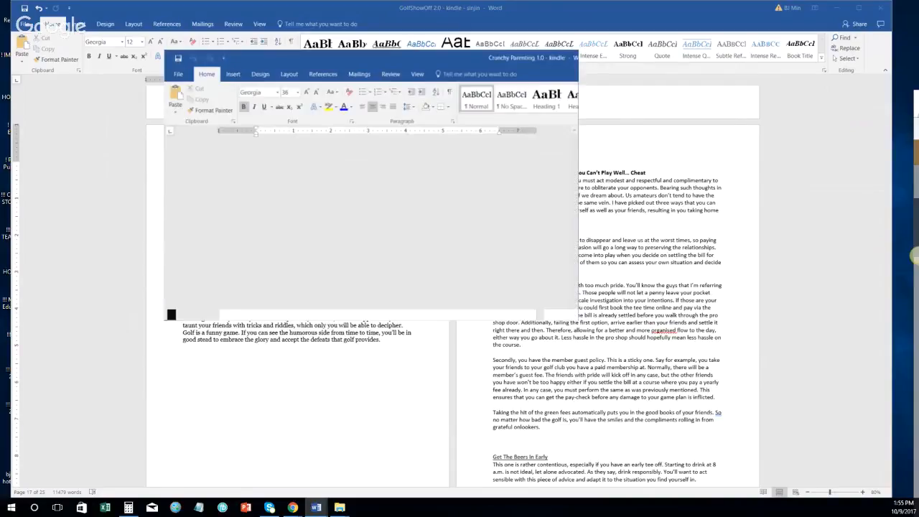
# Step: Maximize the Crunchy Parenting window and select the Front Wrap Cross Carry photo collage
pyautogui.moveTo(331, 59); pyautogui.dragTo(488, 54)
pyautogui.doubleClick(487, 50)
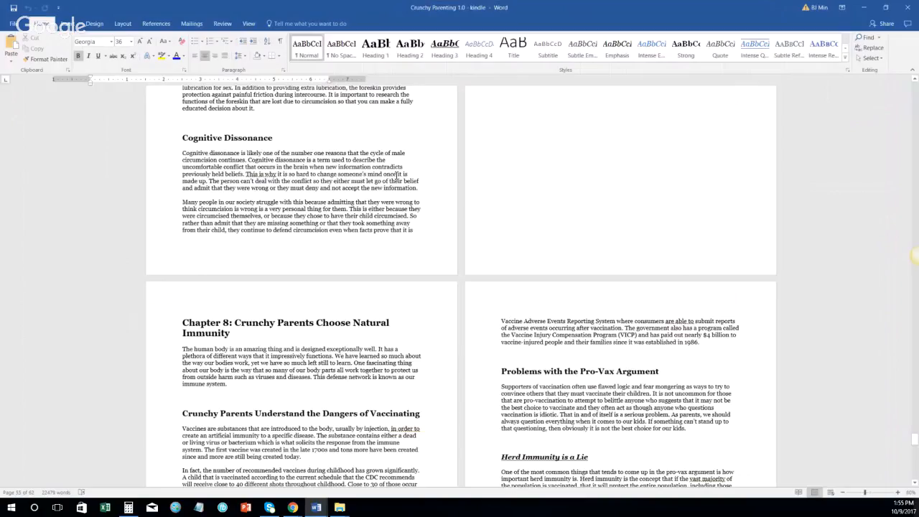
pyautogui.scroll(5, 397, 174)
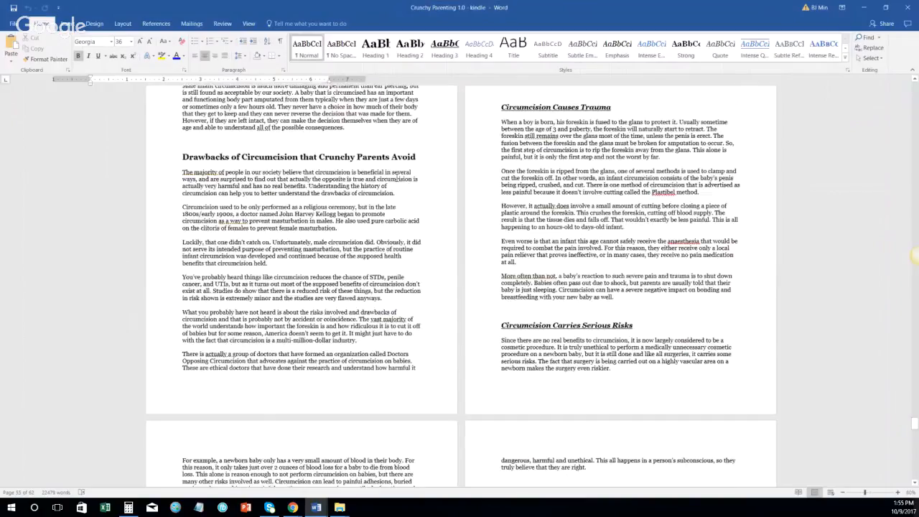
pyautogui.scroll(-10, 414, 192)
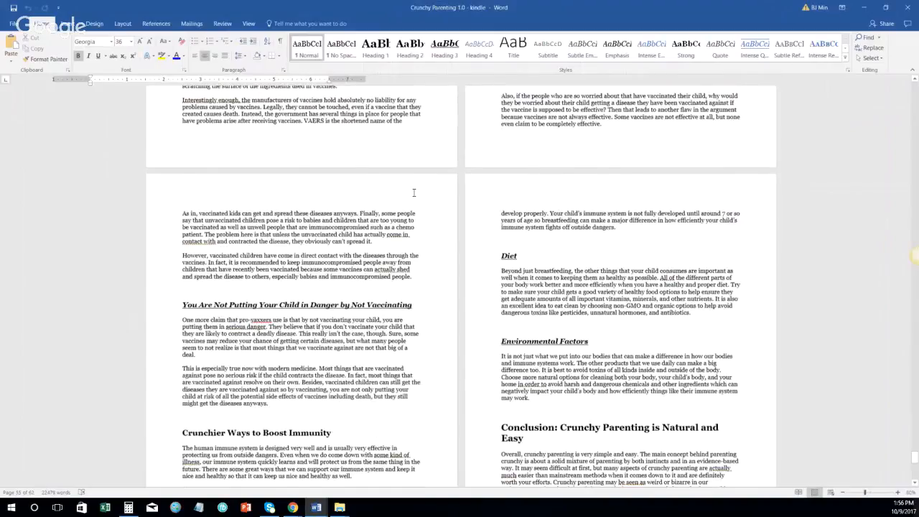
pyautogui.scroll(10, 414, 193)
pyautogui.scroll(5, 397, 251)
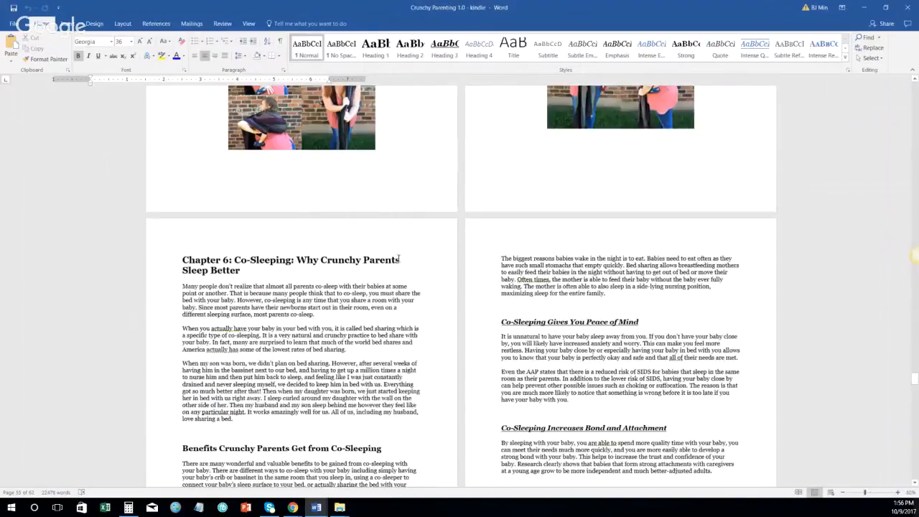
pyautogui.scroll(10, 399, 259)
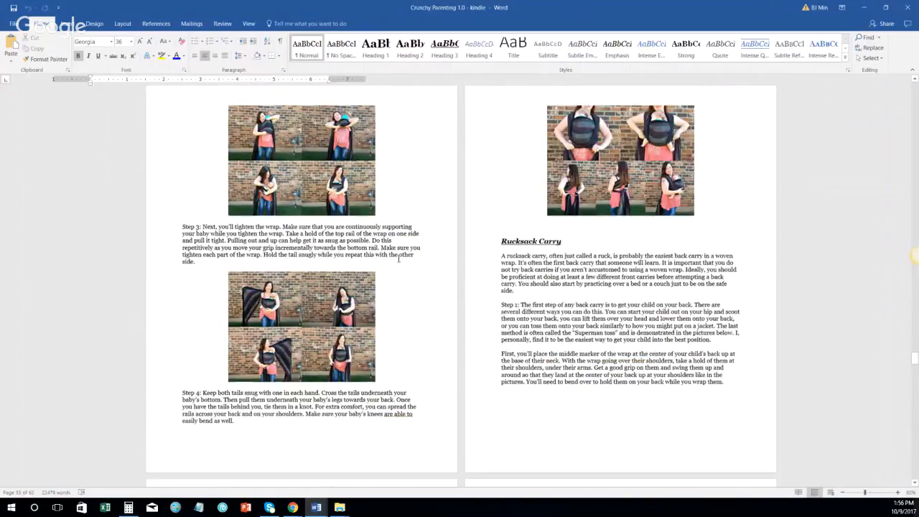
pyautogui.scroll(5, 398, 259)
pyautogui.click(598, 269)
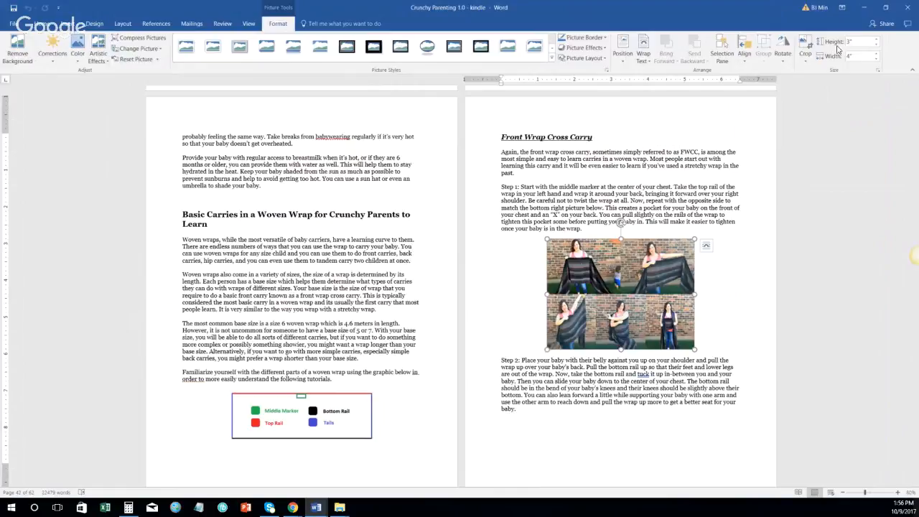
pyautogui.click(863, 54)
pyautogui.write('7')
pyautogui.click(730, 301)
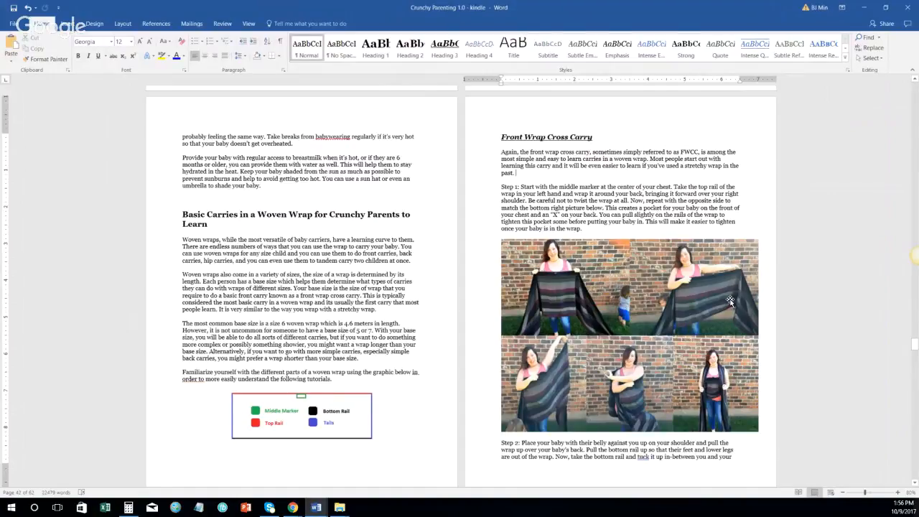
pyautogui.click(602, 278)
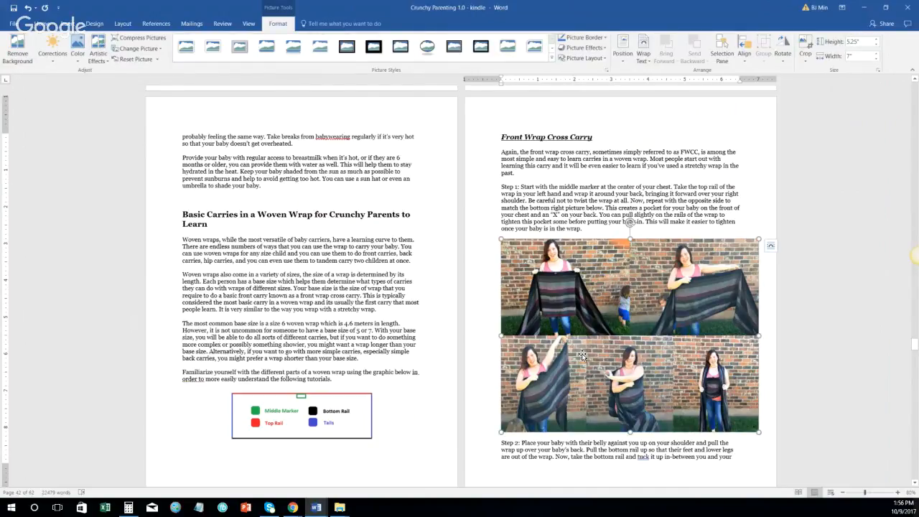
pyautogui.click(580, 215)
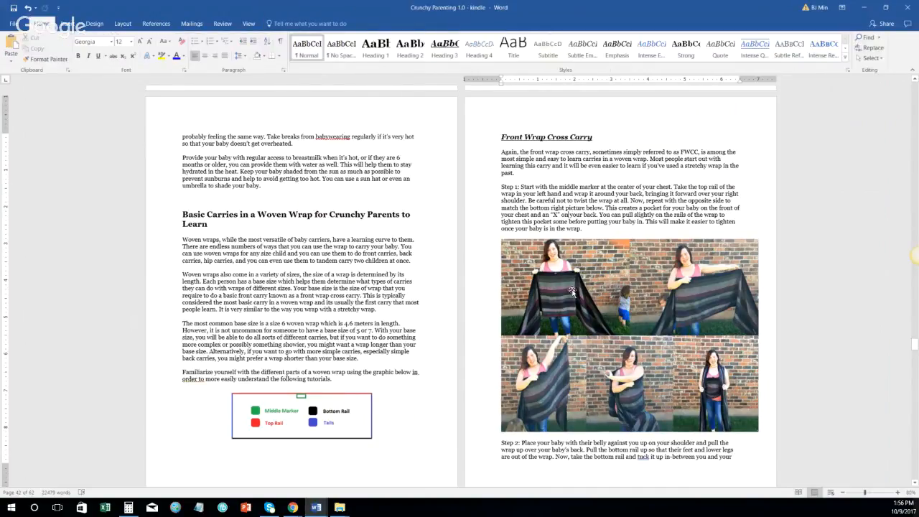
pyautogui.click(611, 334)
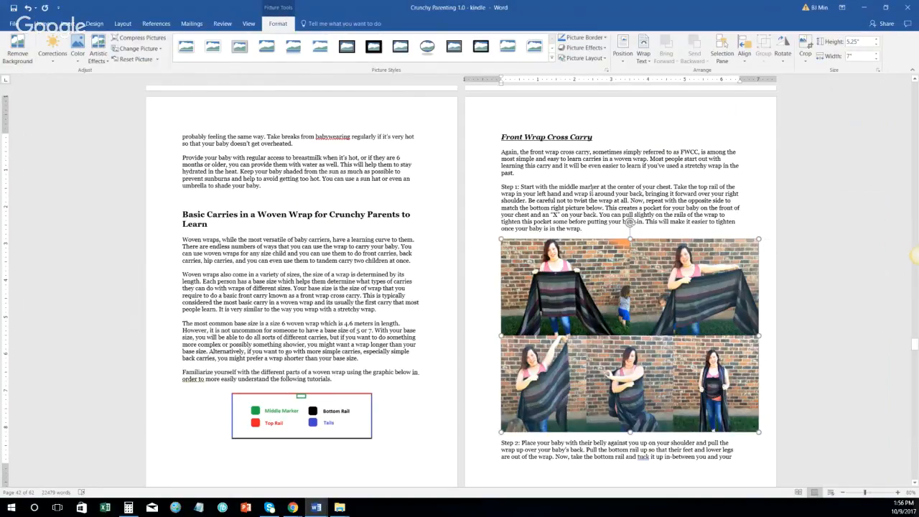
pyautogui.click(592, 193)
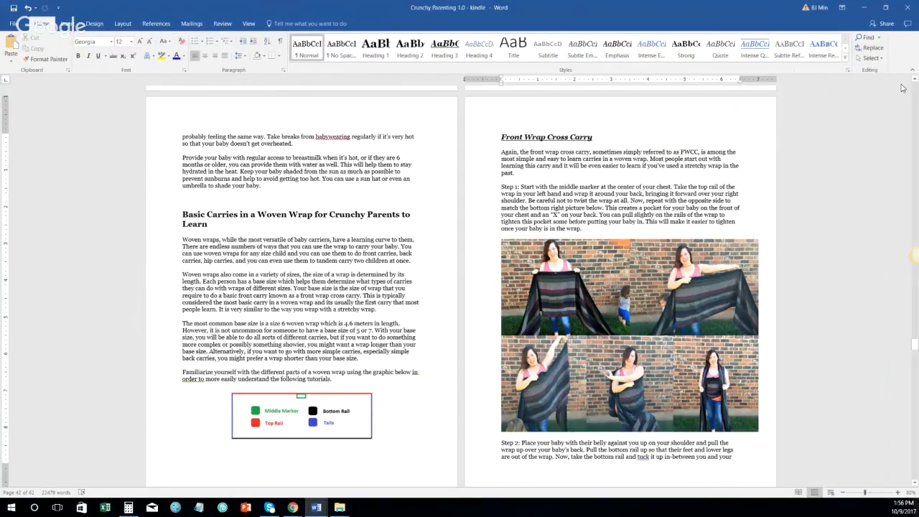
pyautogui.click(589, 293)
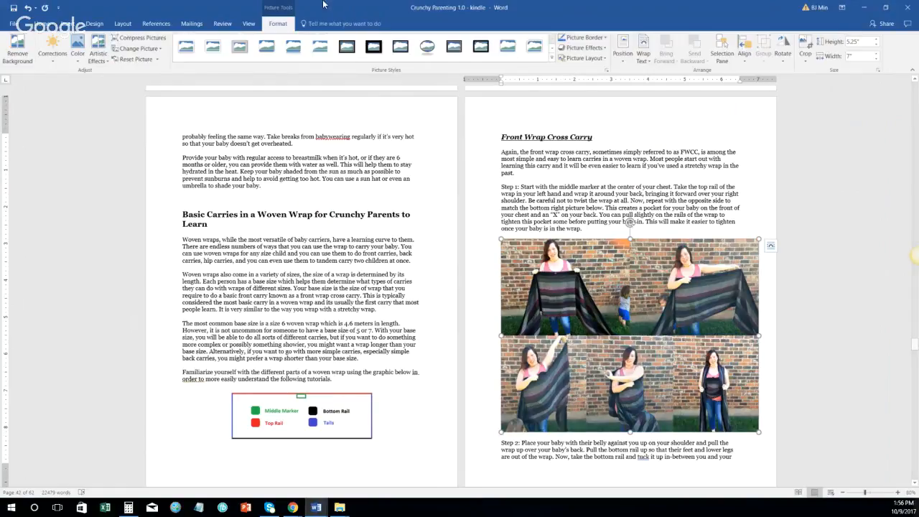
pyautogui.click(859, 56)
pyautogui.write('4')
pyautogui.press('Return')
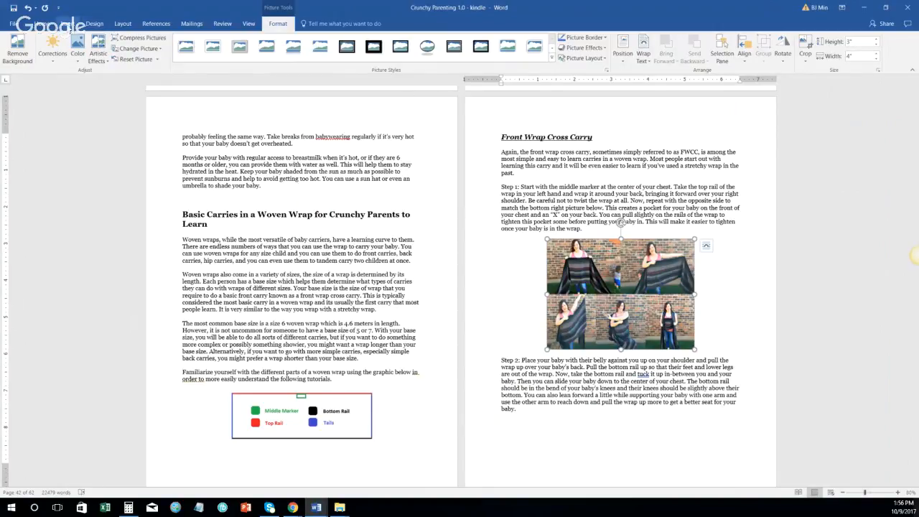
pyautogui.click(41, 23)
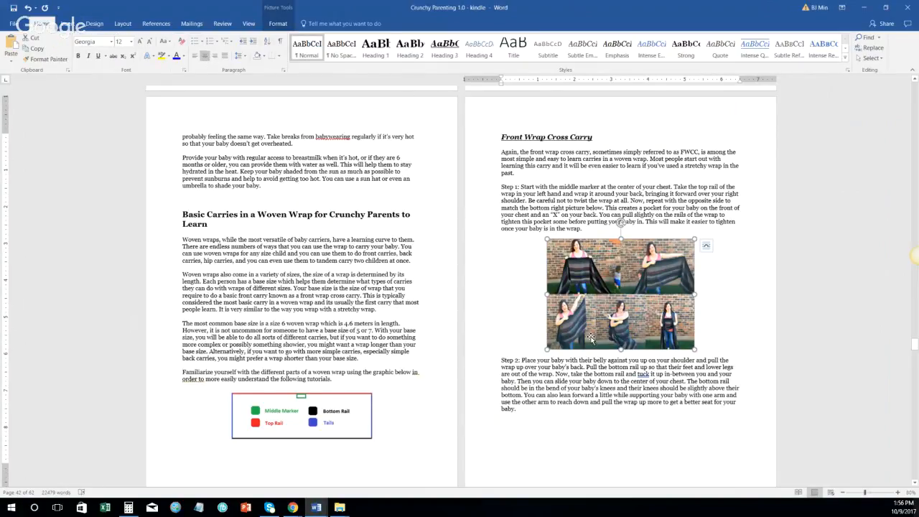
pyautogui.scroll(-1, 617, 377)
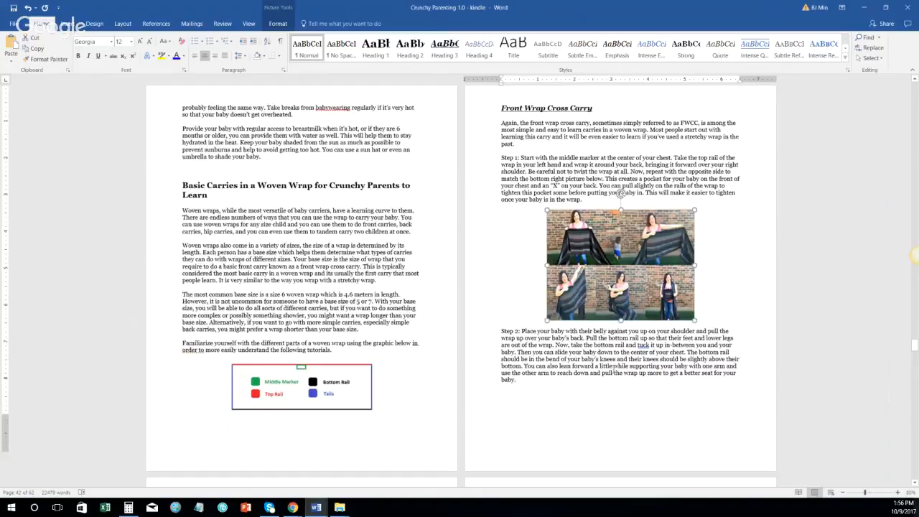
# Step: Select the woven-wrap legend graphic, then the Step 3 four-photo picture
pyautogui.scroll(-5, 613, 369)
pyautogui.click(291, 248)
pyautogui.click(292, 248)
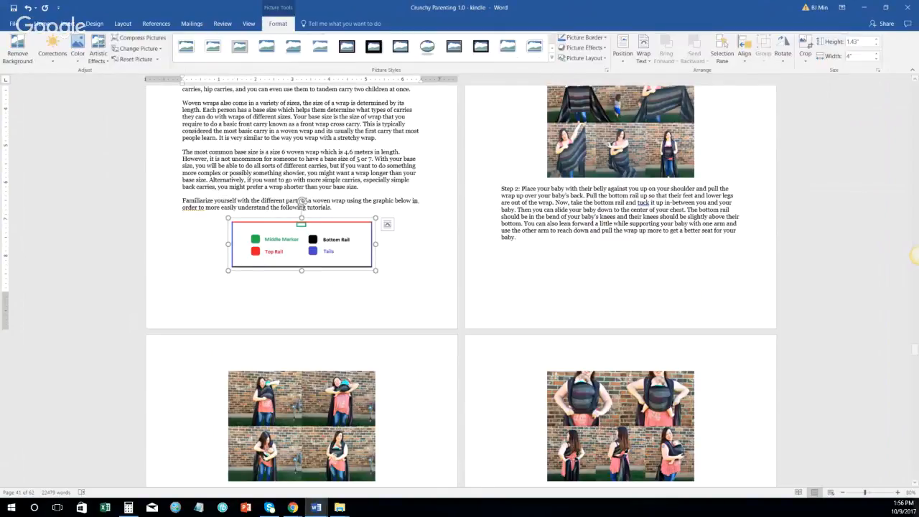
pyautogui.scroll(-2, 412, 283)
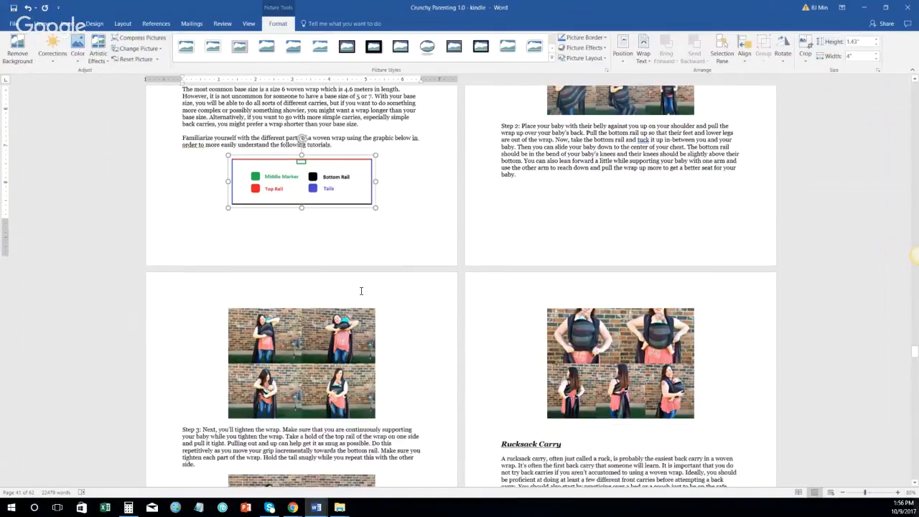
pyautogui.click(310, 327)
# Step: Set the Step 3 picture width to 6", then undo back to 4"
pyautogui.scroll(-5, 516, 247)
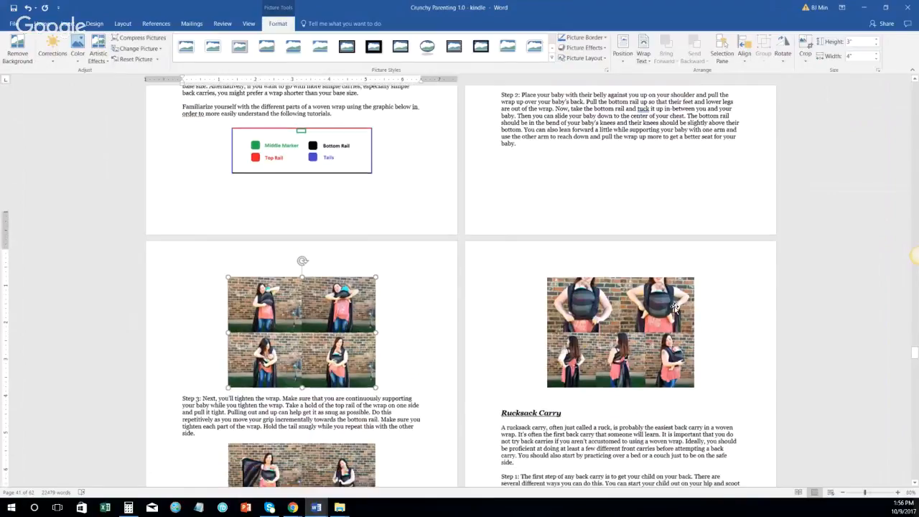
pyautogui.scroll(-1, 517, 247)
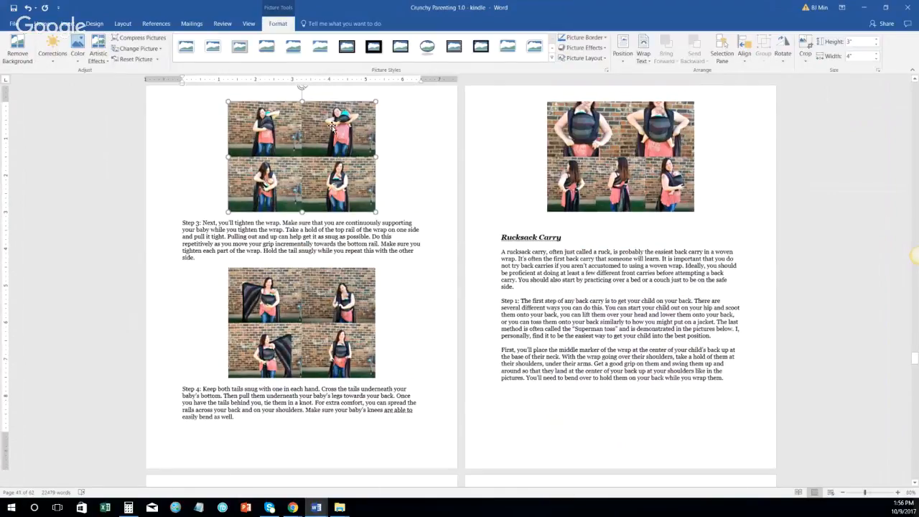
pyautogui.click(856, 56)
pyautogui.write('6')
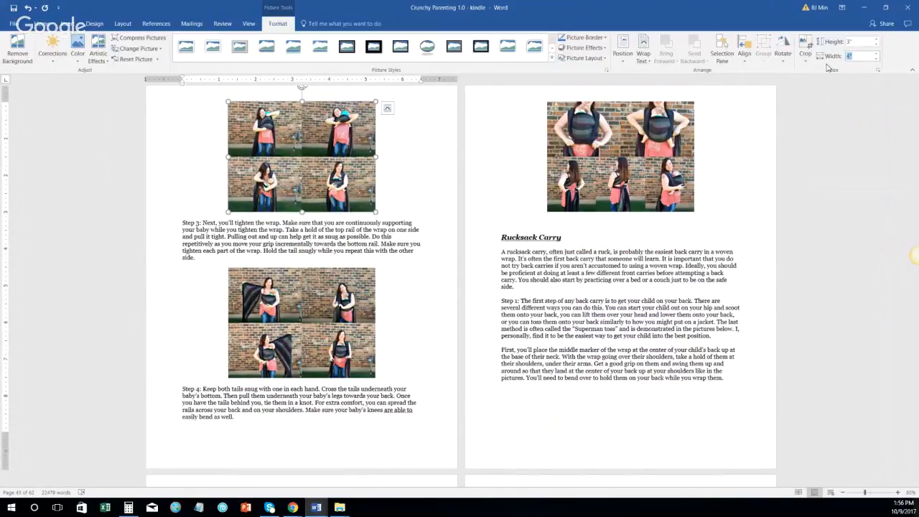
pyautogui.click(725, 183)
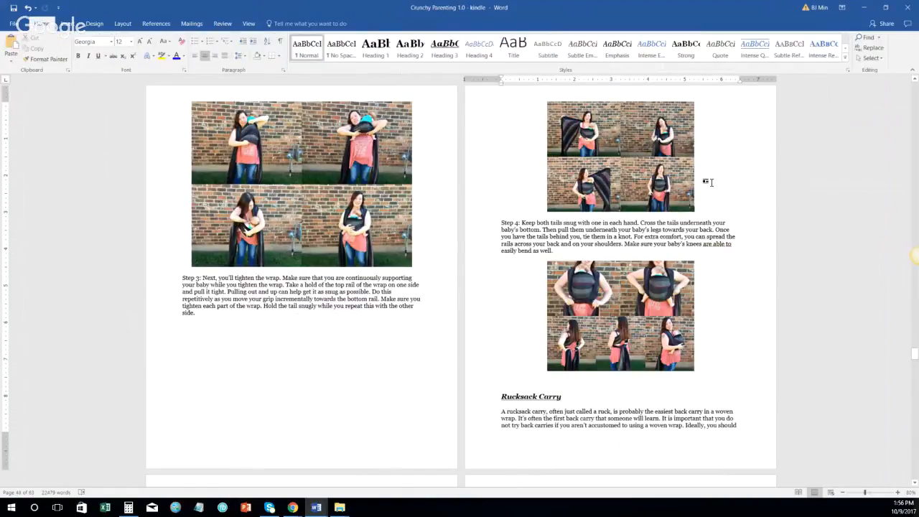
pyautogui.scroll(1, 709, 182)
pyautogui.doubleClick(329, 207)
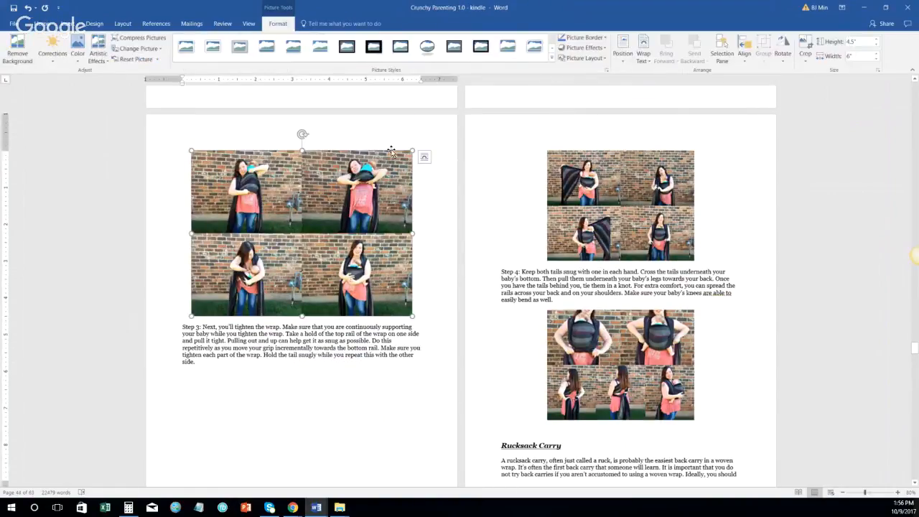
pyautogui.hotkey('ctrl', 'z')
pyautogui.hotkey('ctrl', 'z')
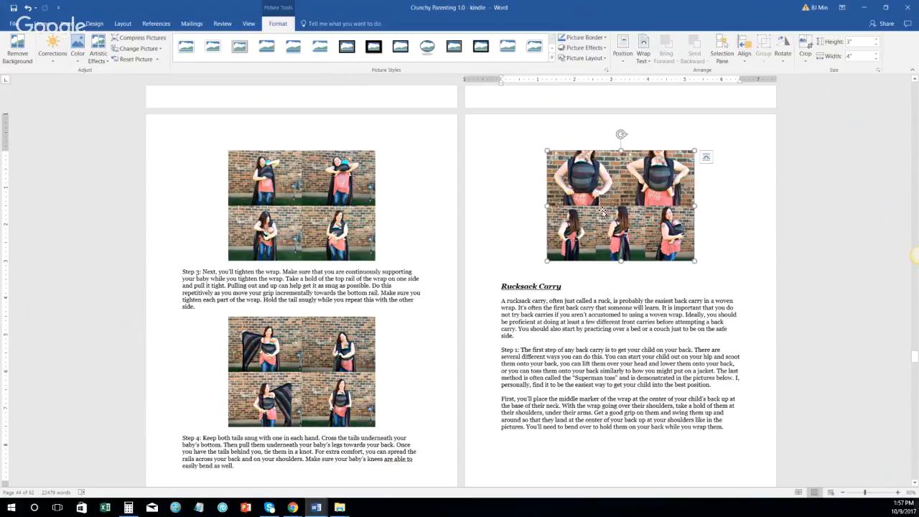
# Step: Select the Front Wrap Step 1 collage and check its width without changing it
pyautogui.scroll(1, 603, 212)
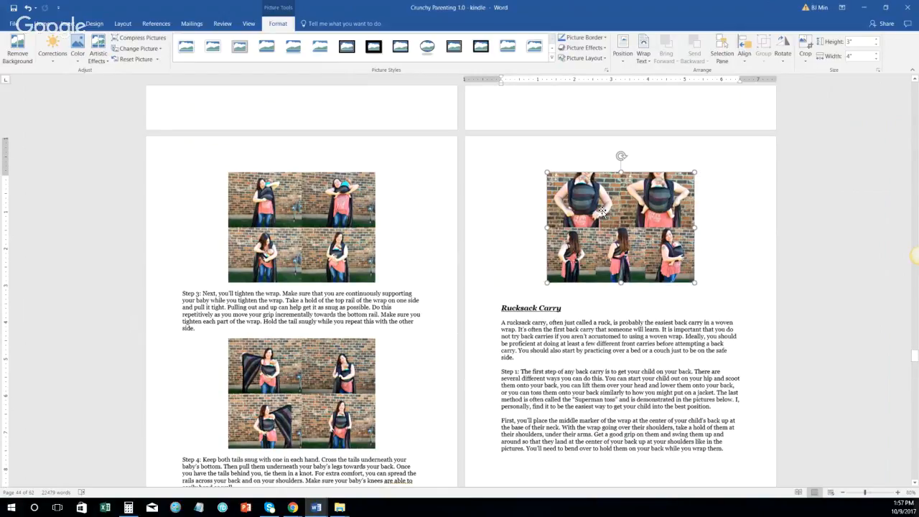
pyautogui.scroll(5, 603, 215)
pyautogui.scroll(4, 619, 213)
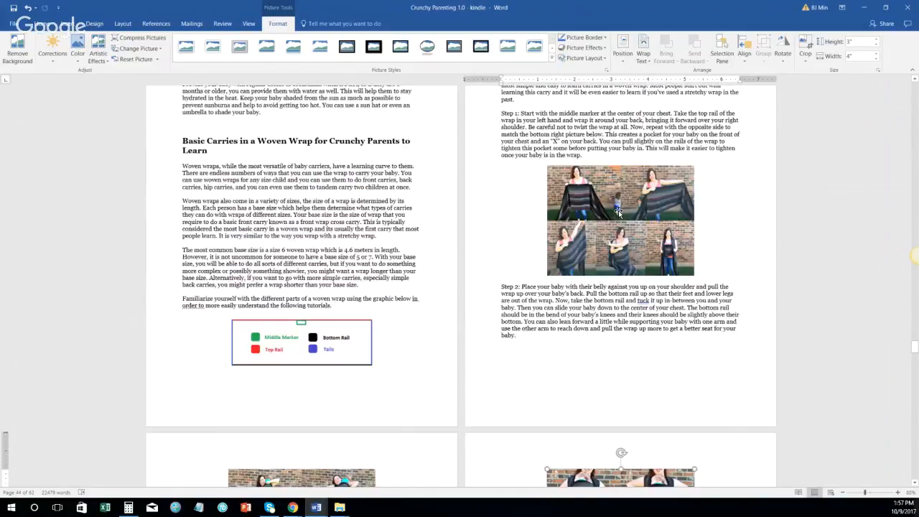
pyautogui.click(610, 202)
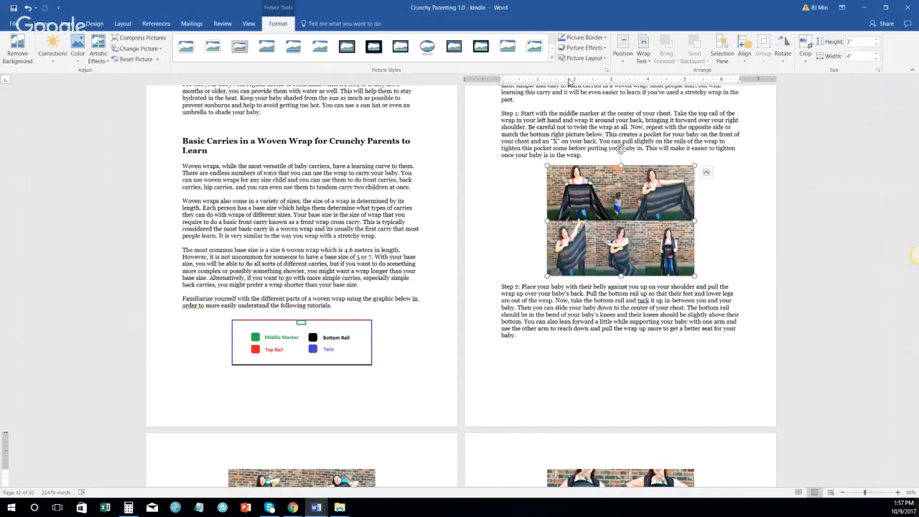
pyautogui.click(870, 56)
pyautogui.scroll(5, 678, 323)
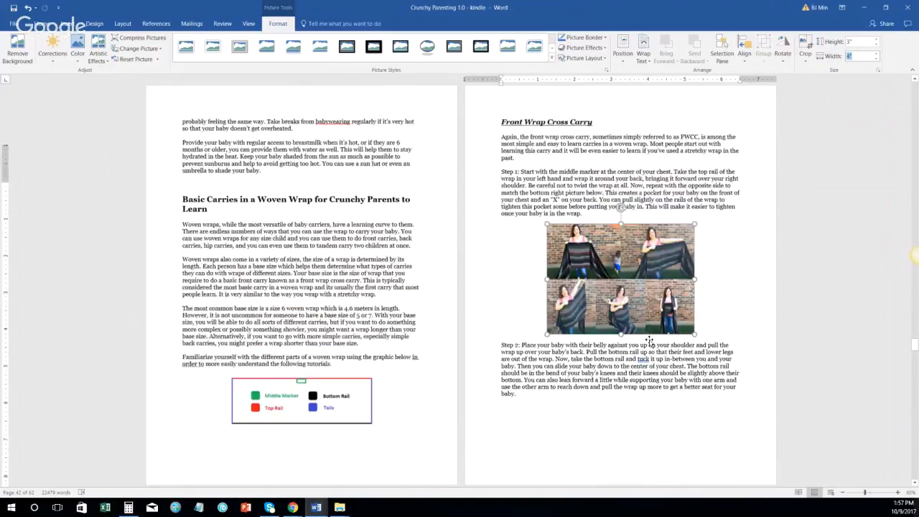
pyautogui.scroll(-9, 657, 157)
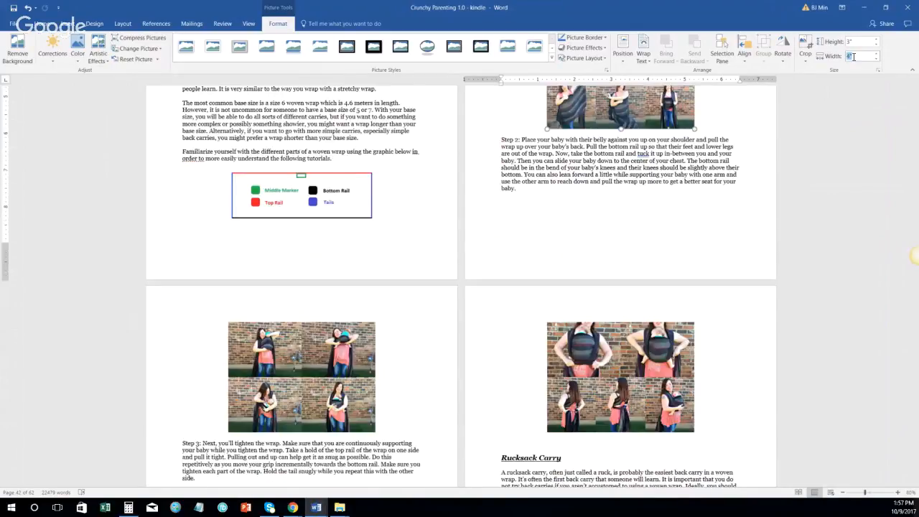
pyautogui.scroll(4, 590, 111)
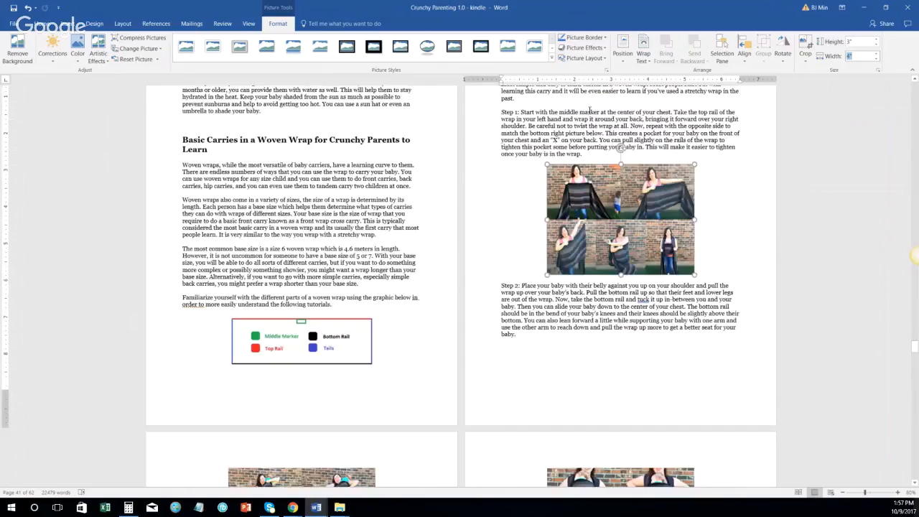
pyautogui.scroll(3, 631, 237)
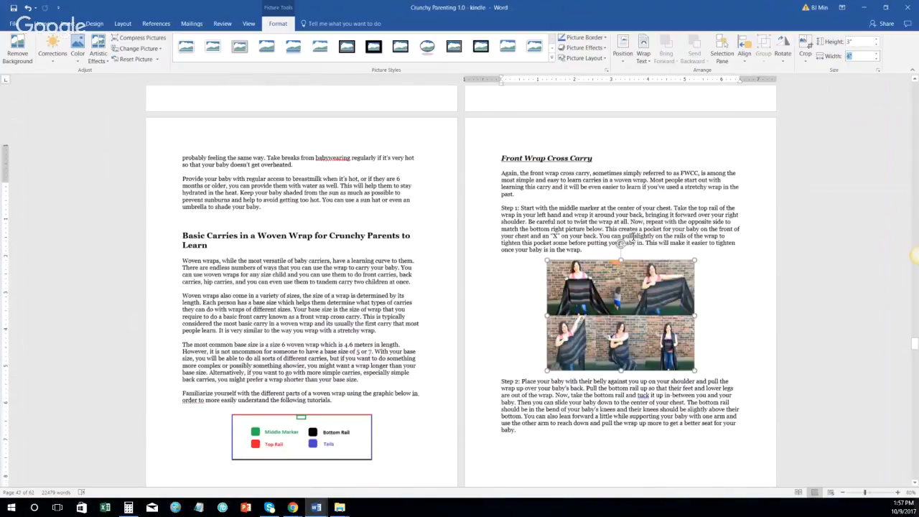
pyautogui.scroll(-2, 631, 267)
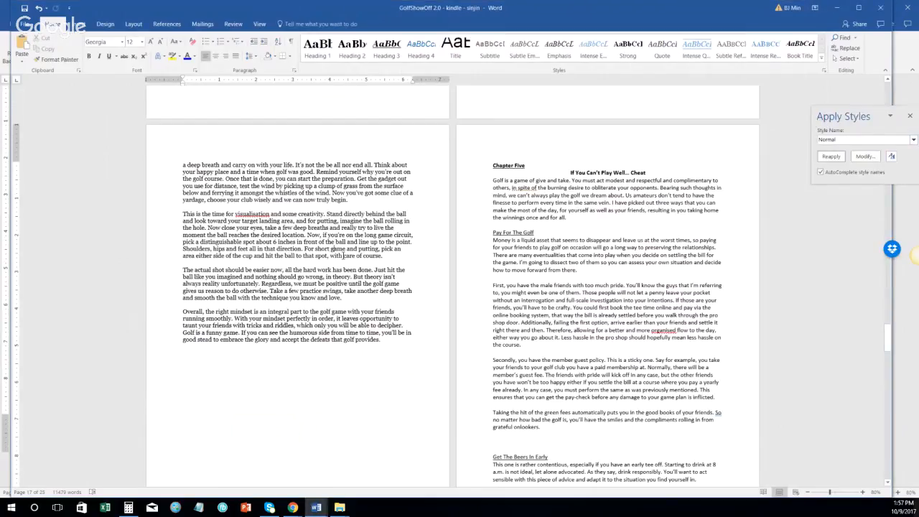
# Step: Apply Heading 1 to the Chapter Five and chapter title lines
pyautogui.moveTo(473, 167); pyautogui.dragTo(474, 175)
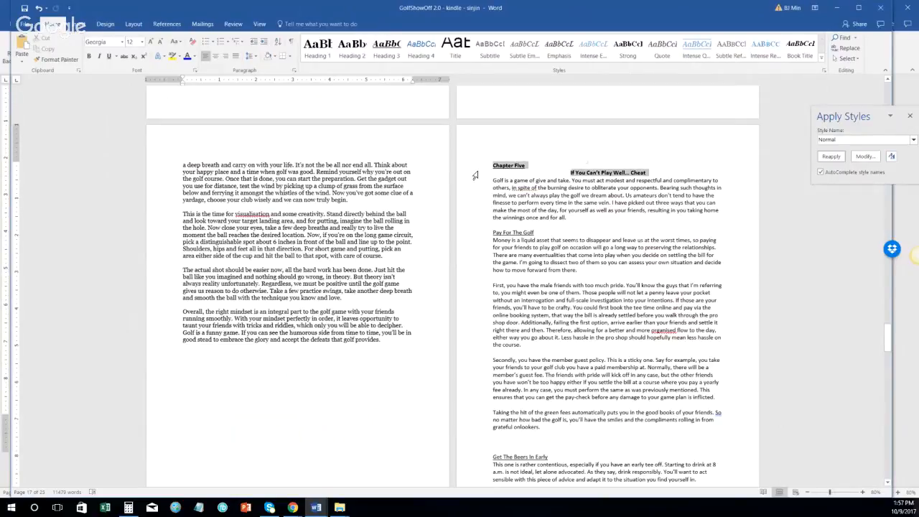
pyautogui.click(319, 50)
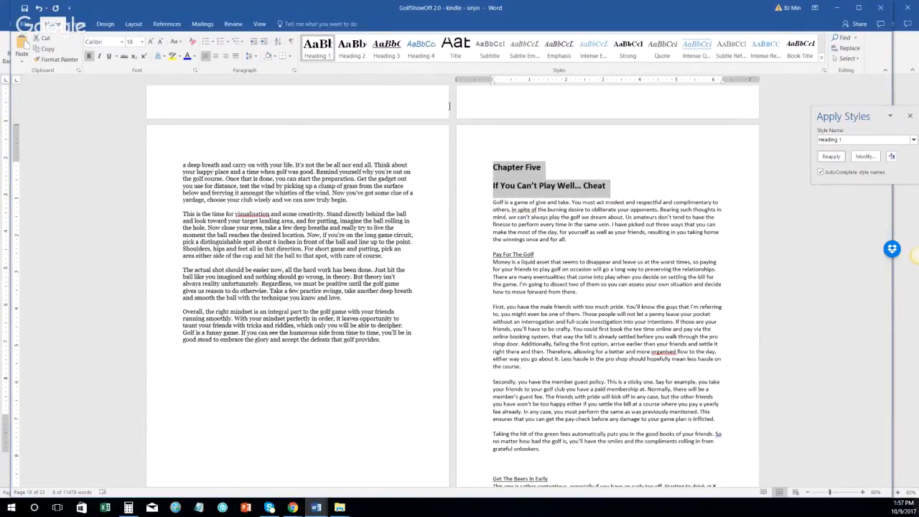
pyautogui.click(313, 44)
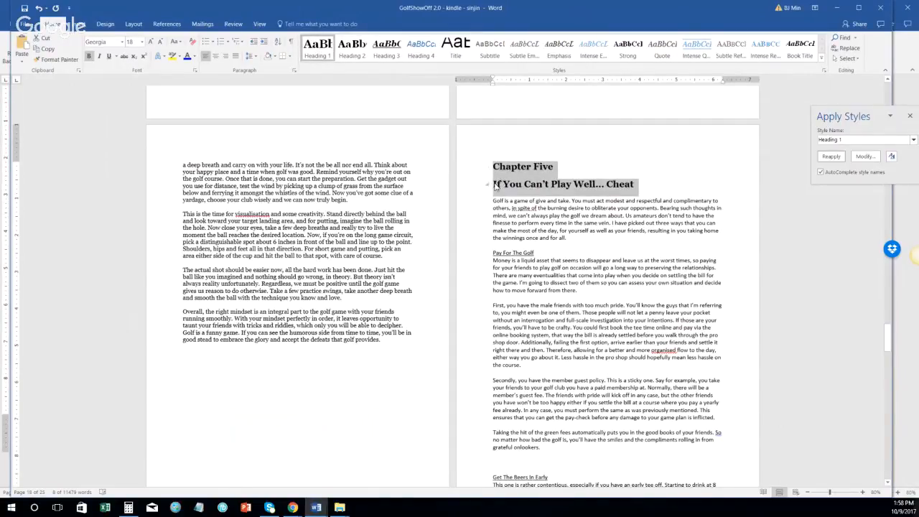
# Step: Merge the lines into 'Chapter 5: If You Can't Play Well... Cheat' and select the first body paragraph
pyautogui.click(552, 184)
pyautogui.press('BackSpace')
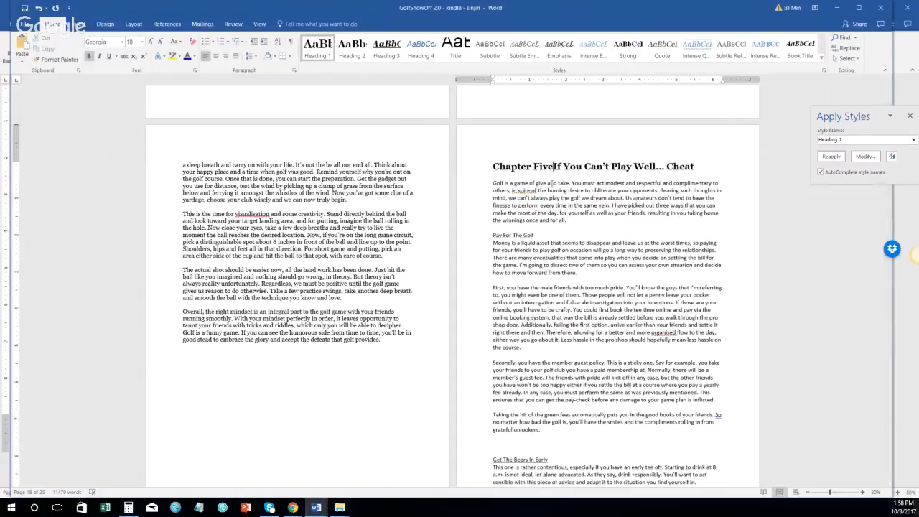
pyautogui.write(':')
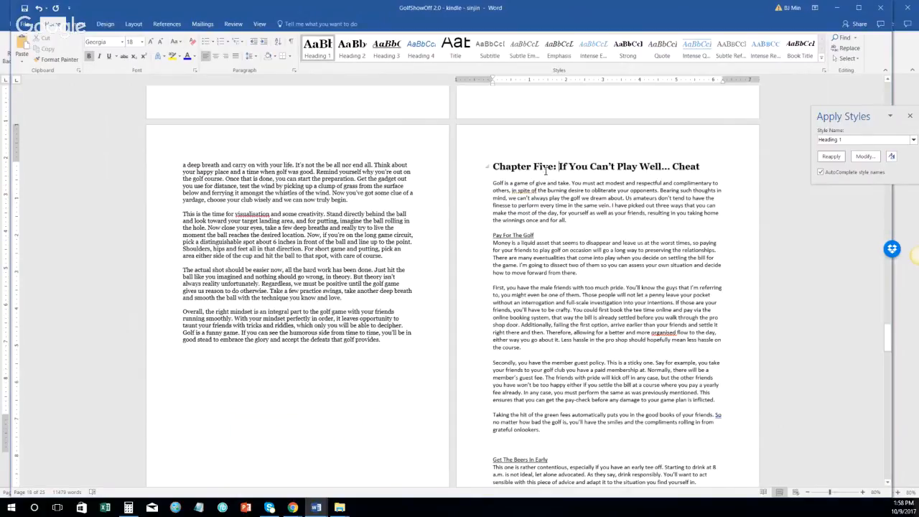
pyautogui.doubleClick(546, 171)
pyautogui.write('5')
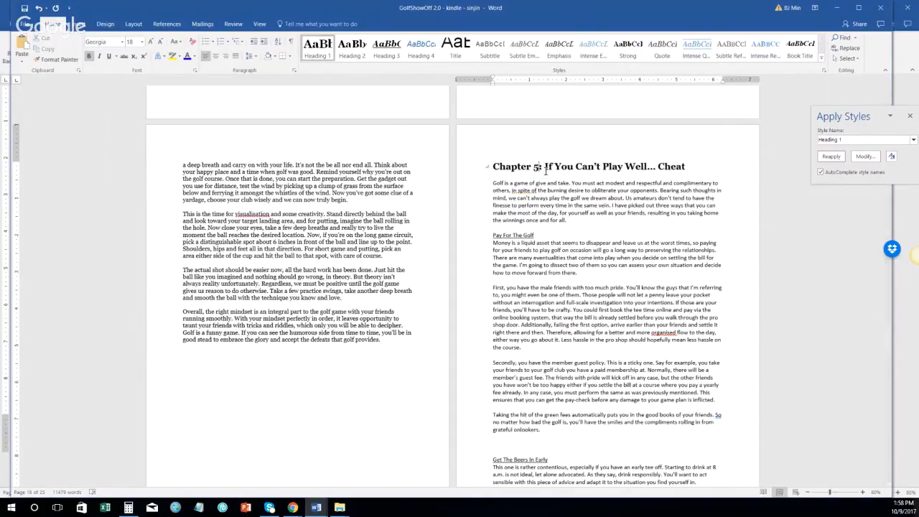
pyautogui.doubleClick(476, 185)
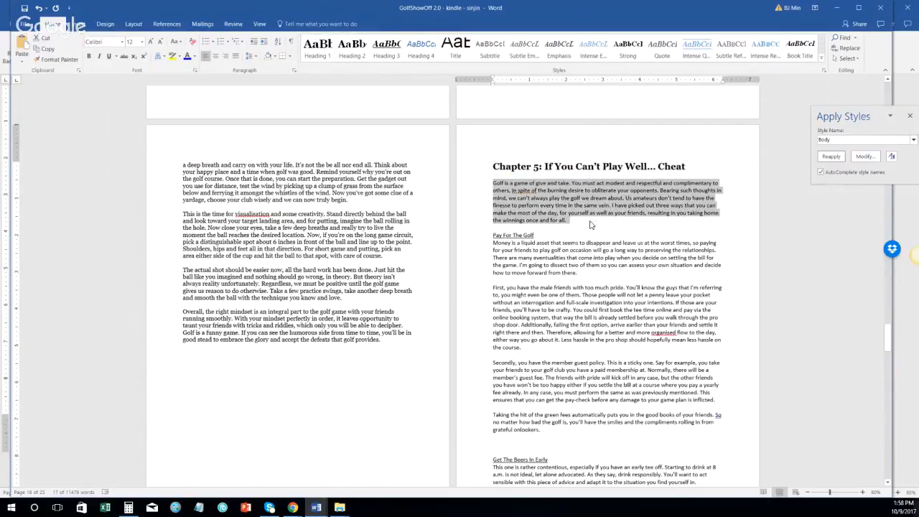
pyautogui.click(864, 141)
# Step: Apply Normal to the paragraph and replace the Calibri blank line above Pay For The Golf
pyautogui.write('Normal')
pyautogui.click(833, 157)
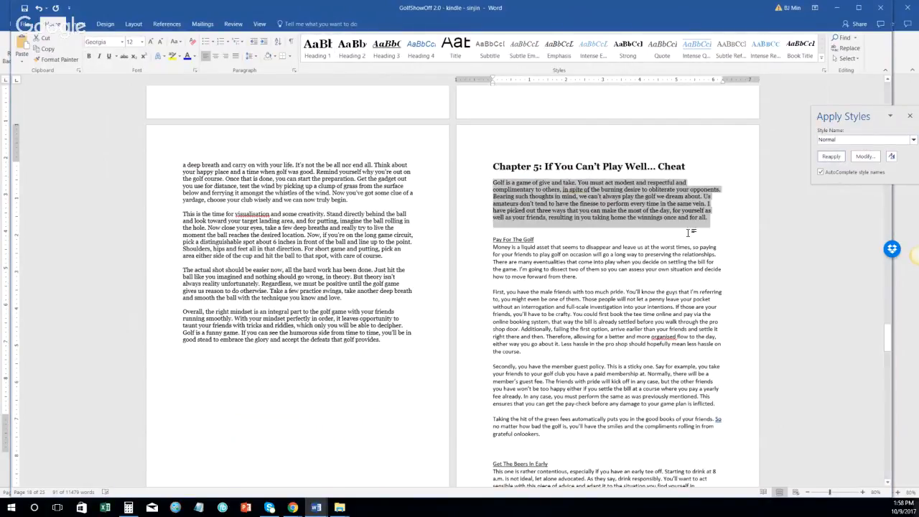
pyautogui.click(717, 221)
pyautogui.press('Return')
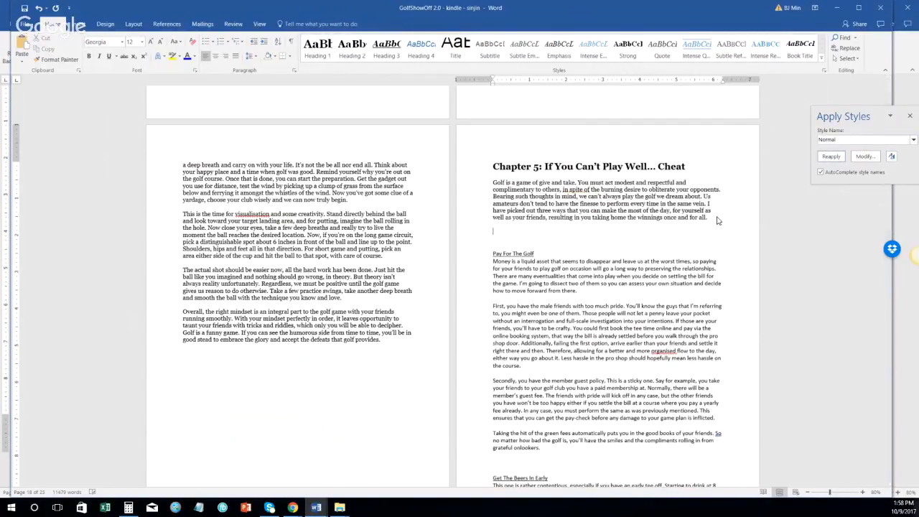
pyautogui.press('Delete')
pyautogui.press('BackSpace')
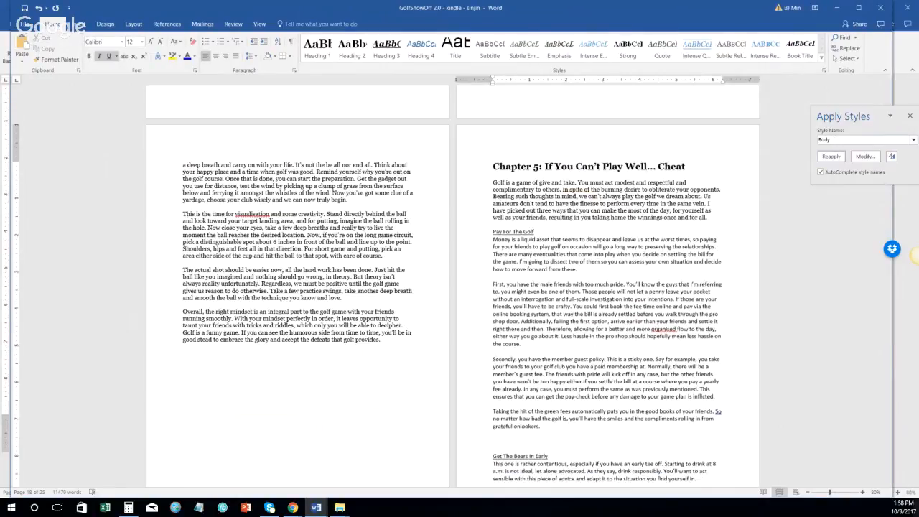
pyautogui.press('Return')
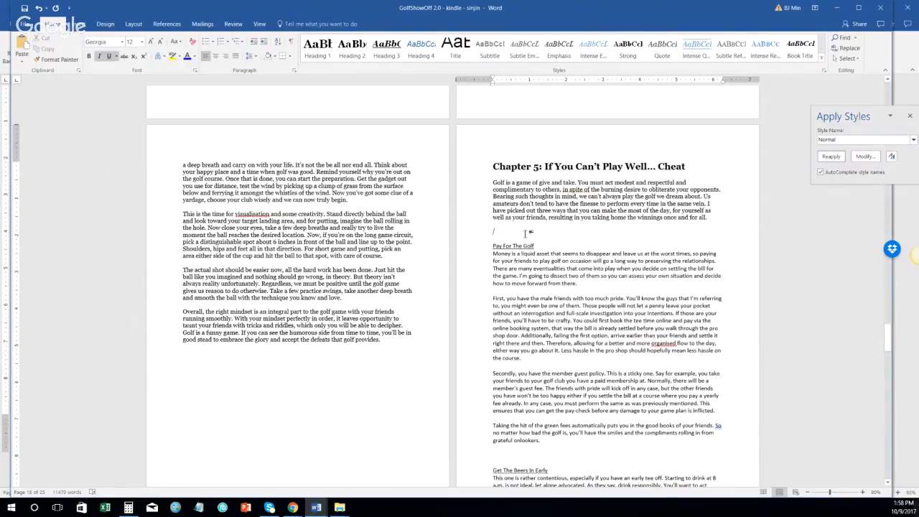
pyautogui.click(833, 156)
# Step: Make Pay For The Golf a Heading 2 and set its section paragraphs to Normal
pyautogui.click(483, 246)
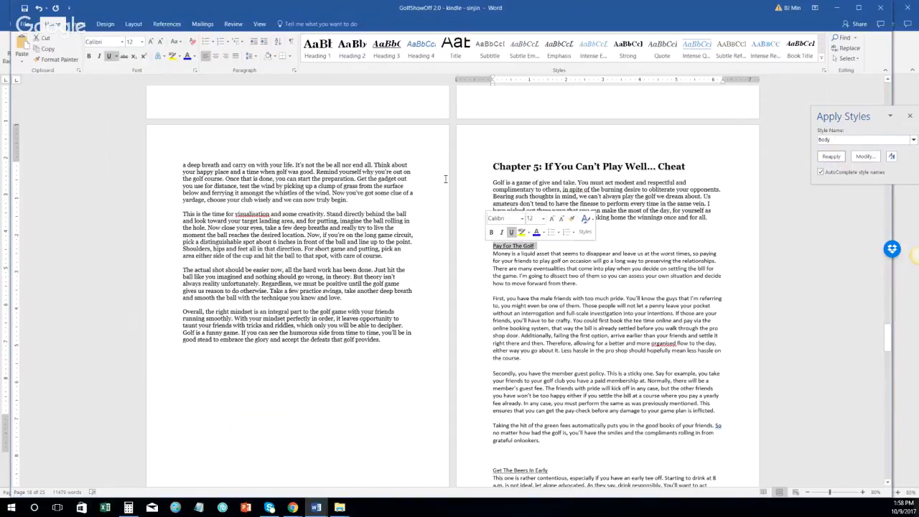
pyautogui.click(352, 47)
pyautogui.click(481, 264)
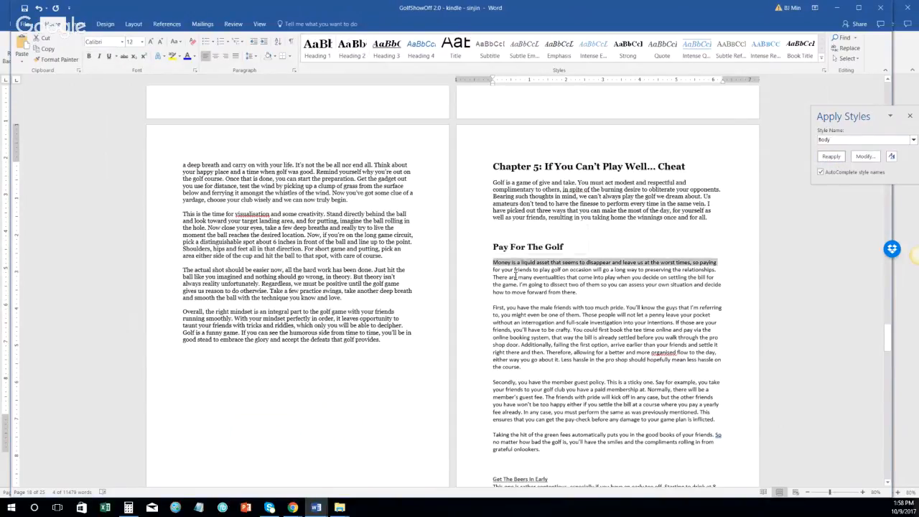
pyautogui.scroll(-4, 553, 355)
pyautogui.keyDown('shift'); pyautogui.click(554, 350); pyautogui.keyUp('shift')
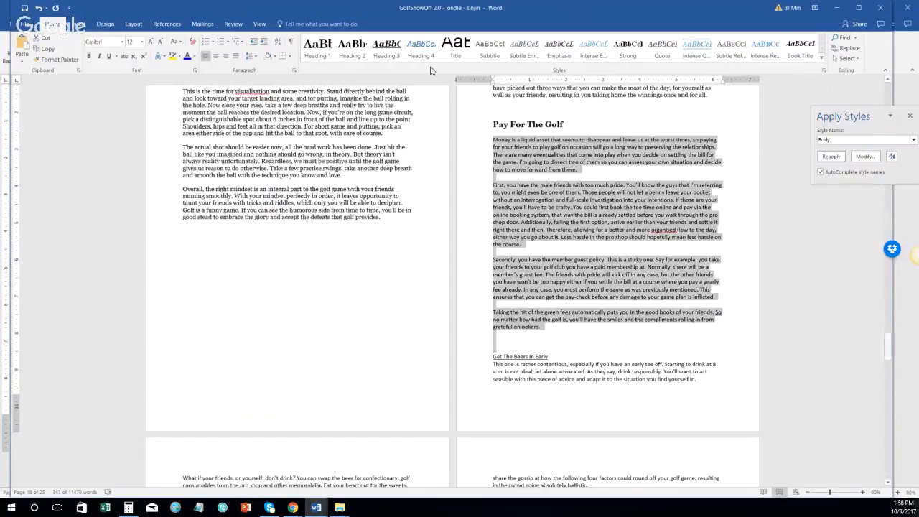
pyautogui.click(854, 141)
pyautogui.write('Normal')
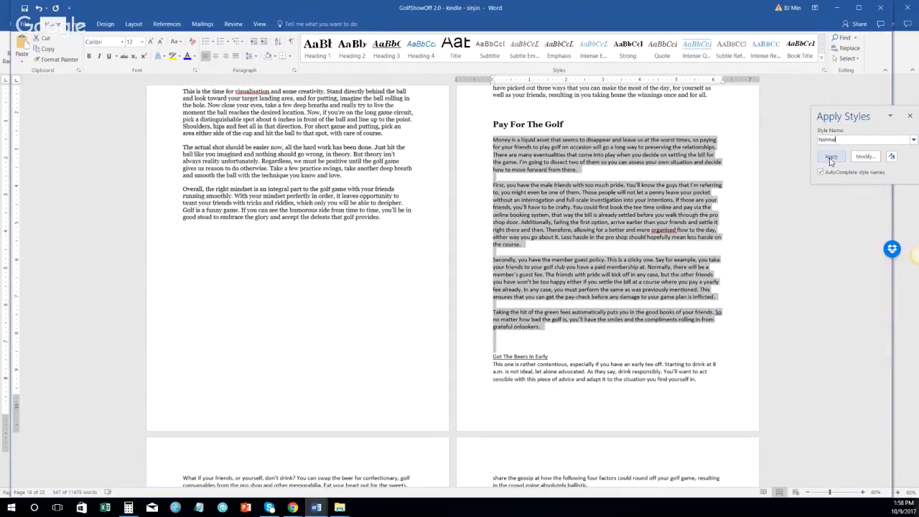
pyautogui.click(832, 156)
# Step: Delete the blank lines above First, Secondly, Taking the hit and Get The Beers In Early
pyautogui.click(483, 188)
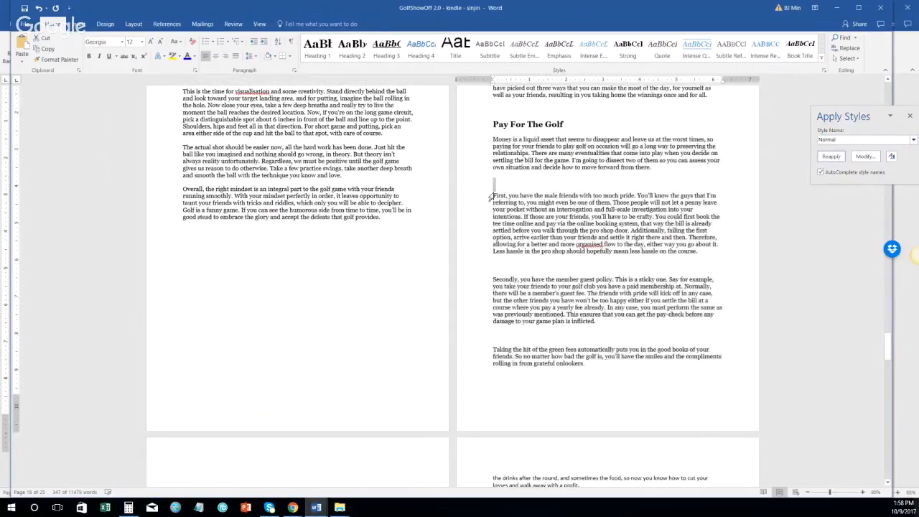
pyautogui.press('Delete')
pyautogui.click(483, 258)
pyautogui.press('Delete')
pyautogui.click(483, 310)
pyautogui.press('Delete')
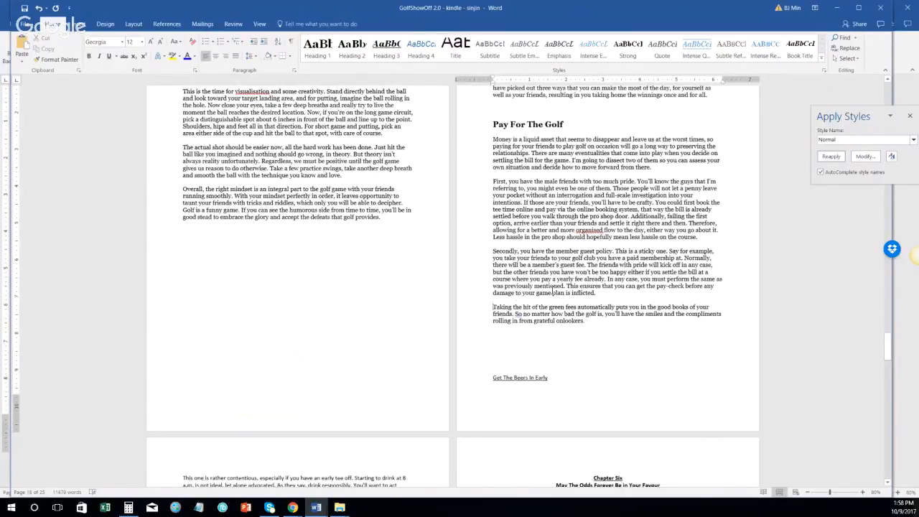
pyautogui.press('Down')
pyautogui.press('Down')
pyautogui.press('Delete')
pyautogui.press('Delete')
pyautogui.press('Delete')
pyautogui.press('Delete')
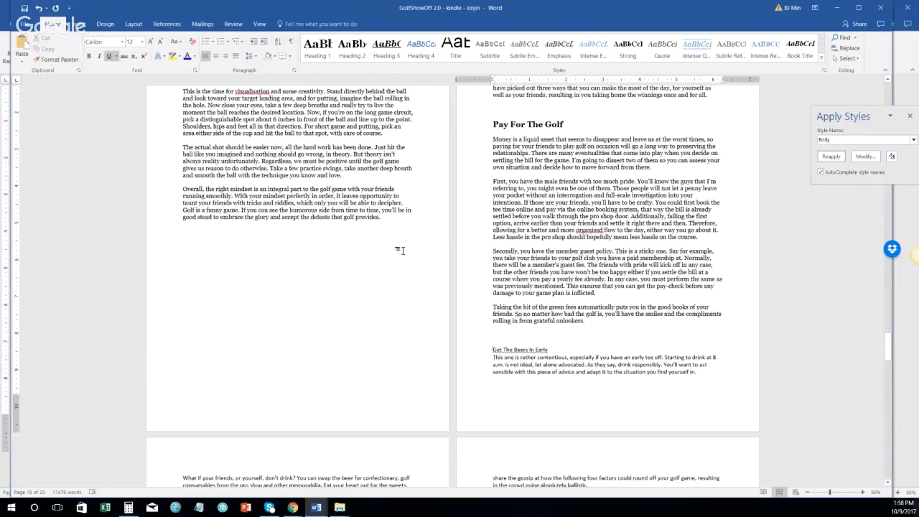
# Step: Try Heading 3 on Get The Beers In Early, undo it, and check Pay For The Golf's style
pyautogui.click(378, 62)
pyautogui.hotkey('ctrl', 'z')
pyautogui.click(550, 124)
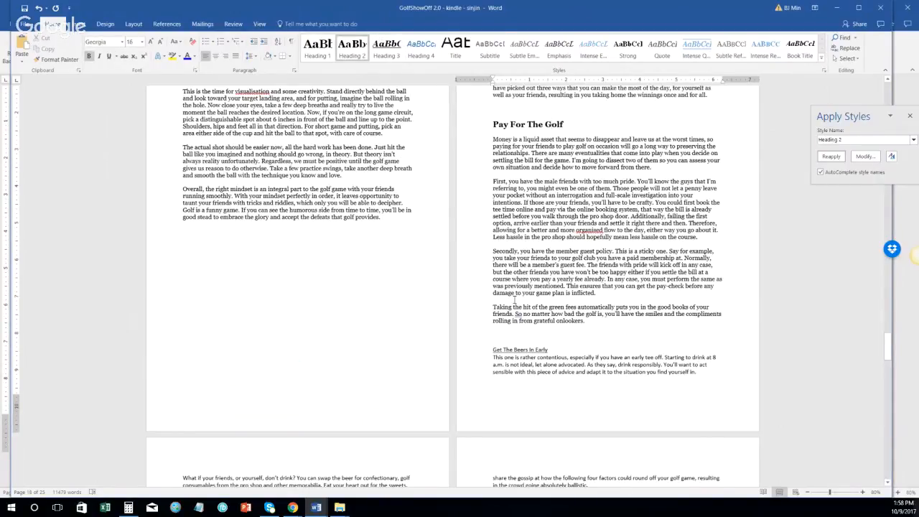
pyautogui.click(511, 350)
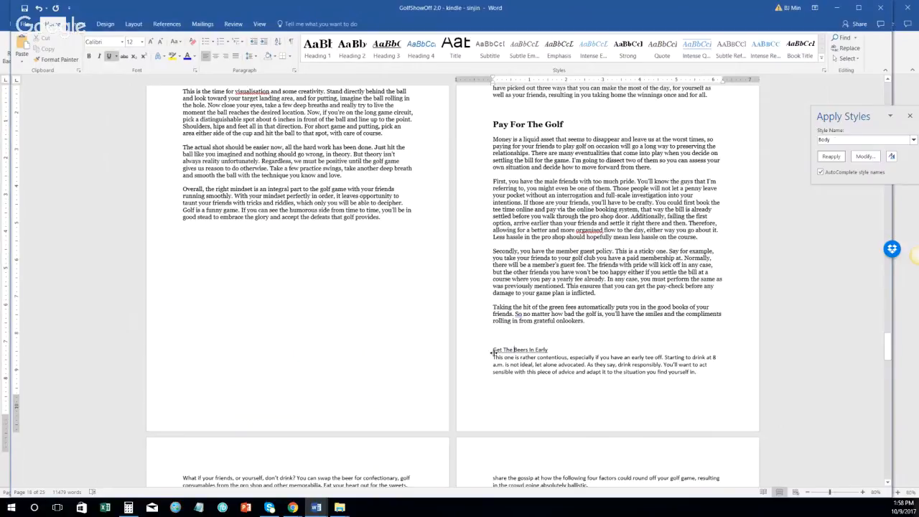
pyautogui.click(479, 352)
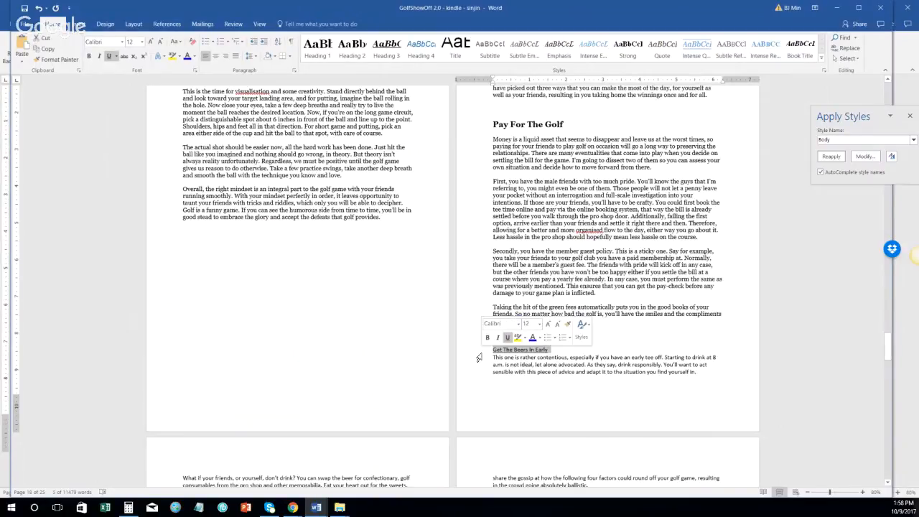
# Step: Make Get The Beers In Early a Heading 2 subheading without the underline
pyautogui.click(364, 37)
pyautogui.scroll(-1, 471, 368)
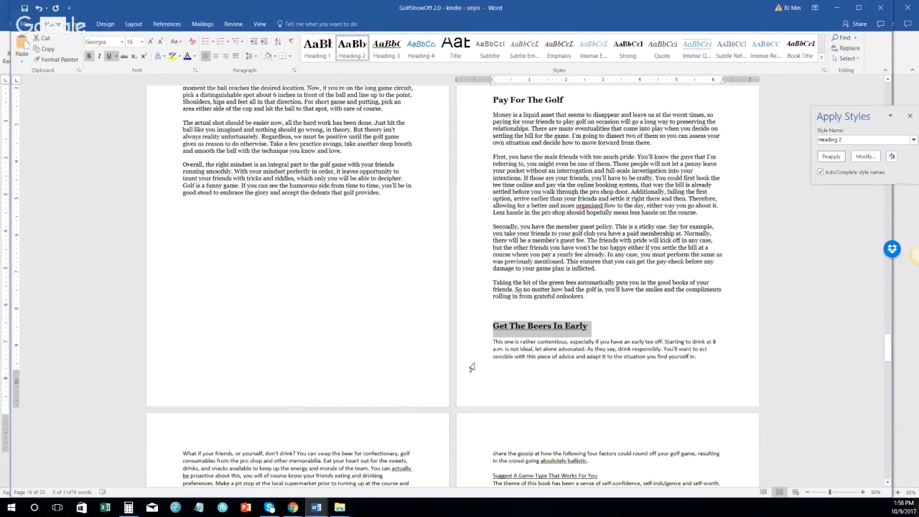
pyautogui.click(472, 340)
pyautogui.click(471, 328)
pyautogui.click(361, 48)
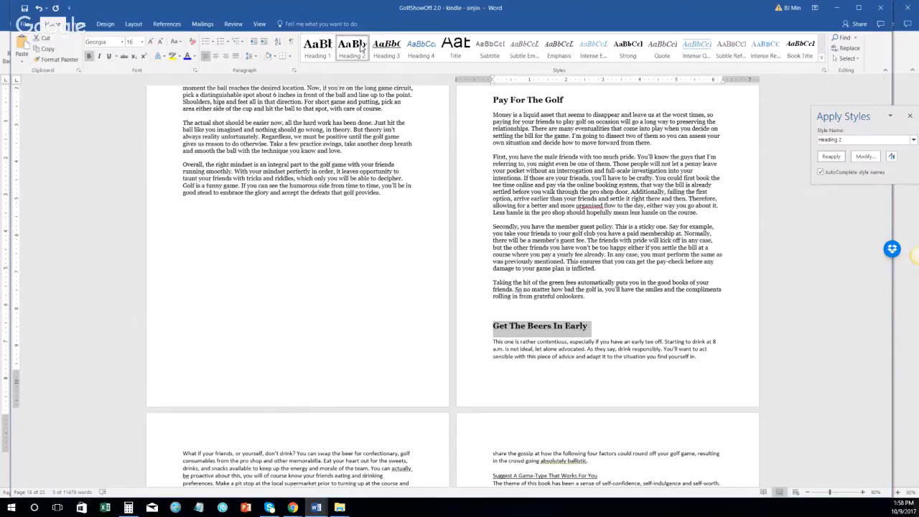
# Step: Apply the Normal style to the Get The Beers In Early body text
pyautogui.click(482, 343)
pyautogui.scroll(-5, 458, 331)
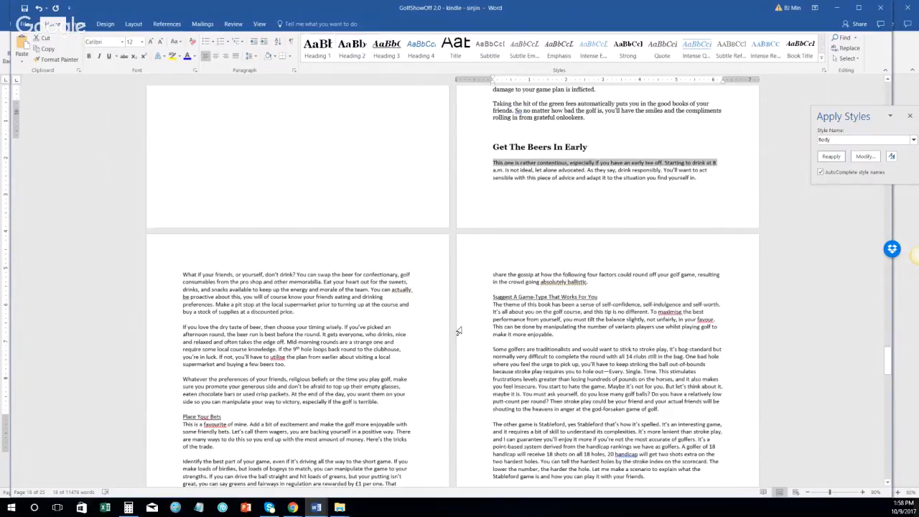
pyautogui.scroll(-10, 458, 331)
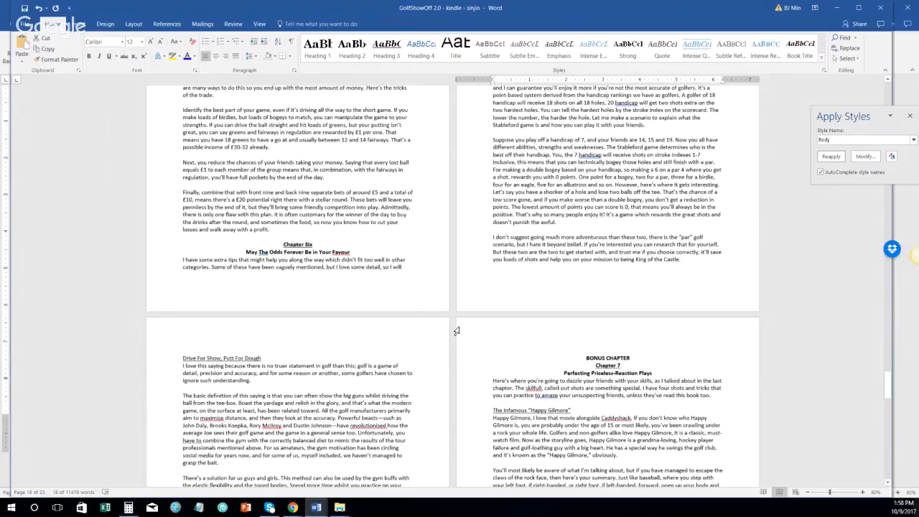
pyautogui.keyDown('shift'); pyautogui.click(456, 331); pyautogui.keyUp('shift')
pyautogui.scroll(7, 359, 328)
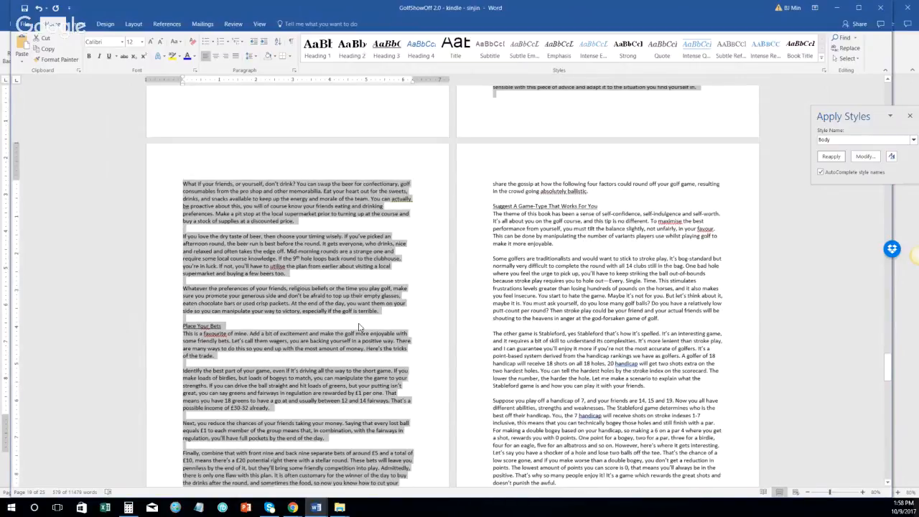
pyautogui.scroll(5, 360, 327)
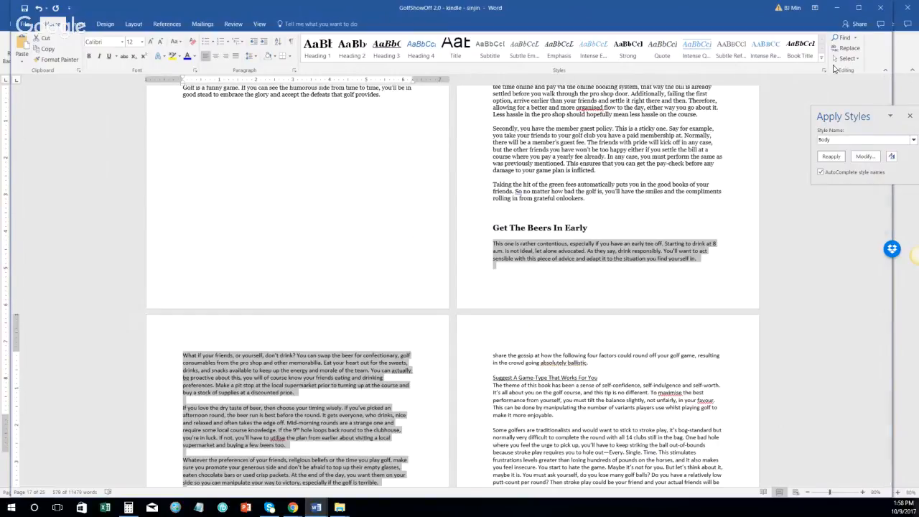
pyautogui.click(832, 138)
pyautogui.click(861, 156)
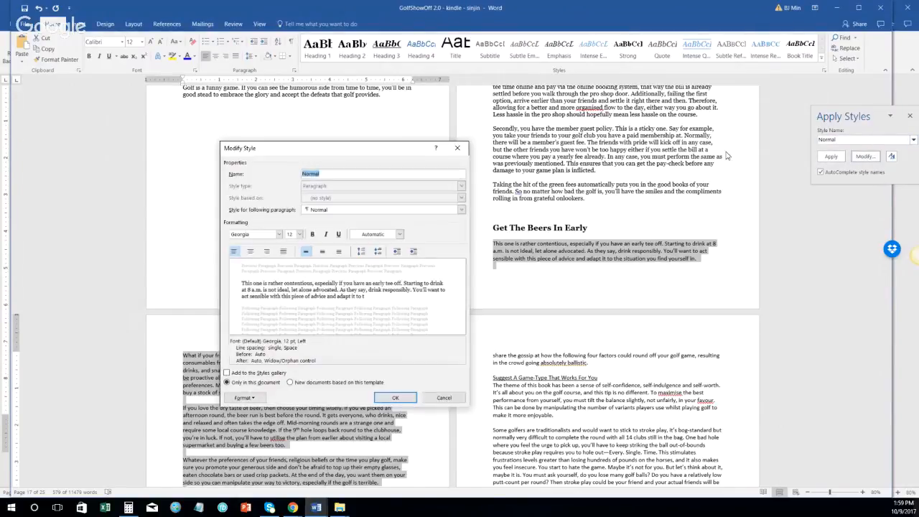
pyautogui.click(458, 148)
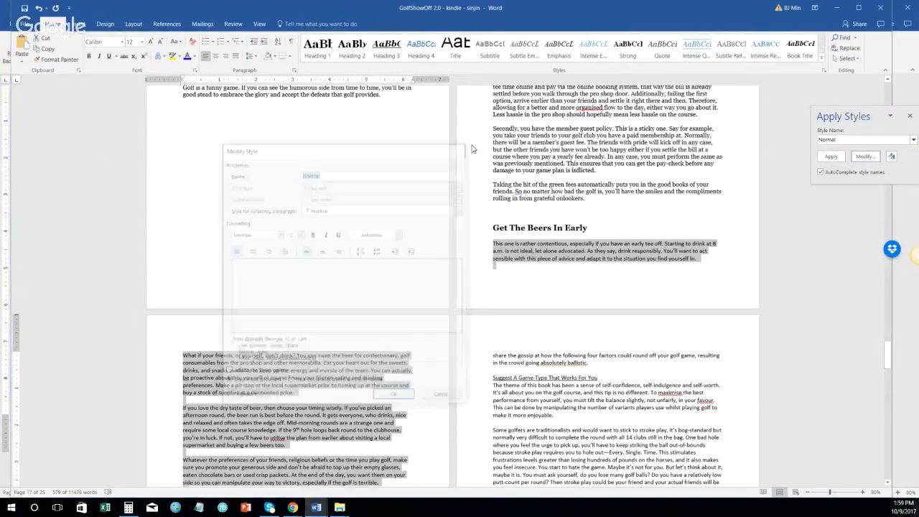
pyautogui.click(831, 156)
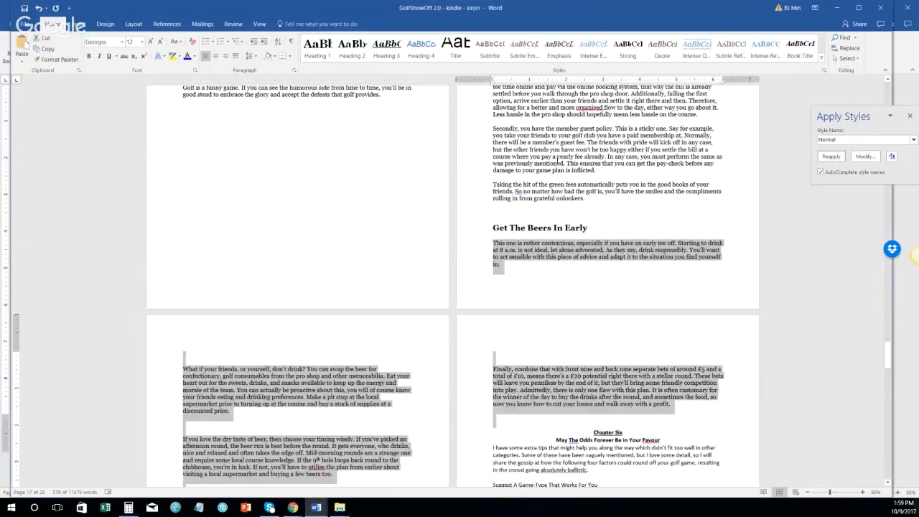
# Step: Delete the three stray blank paragraphs in the section
pyautogui.scroll(-3, 211, 246)
pyautogui.click(161, 263)
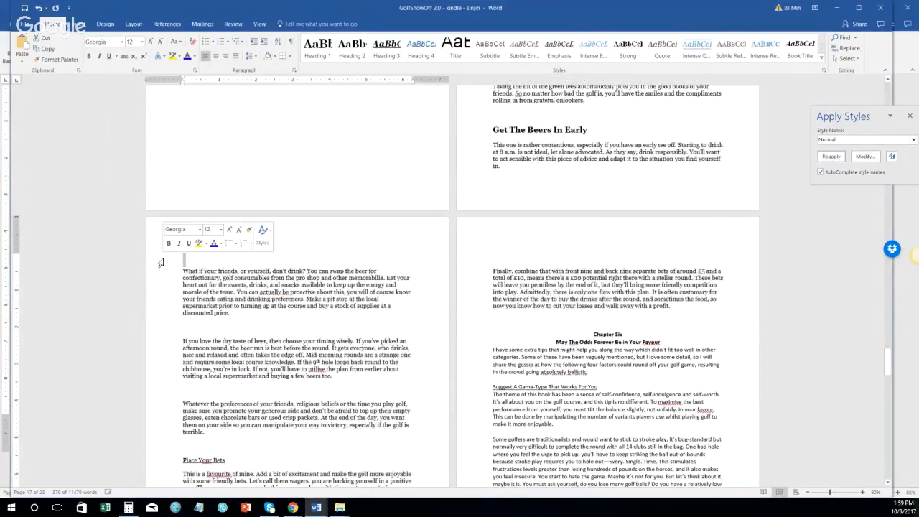
pyautogui.press('Delete')
pyautogui.click(172, 319)
pyautogui.press('Delete')
pyautogui.click(171, 368)
pyautogui.press('Delete')
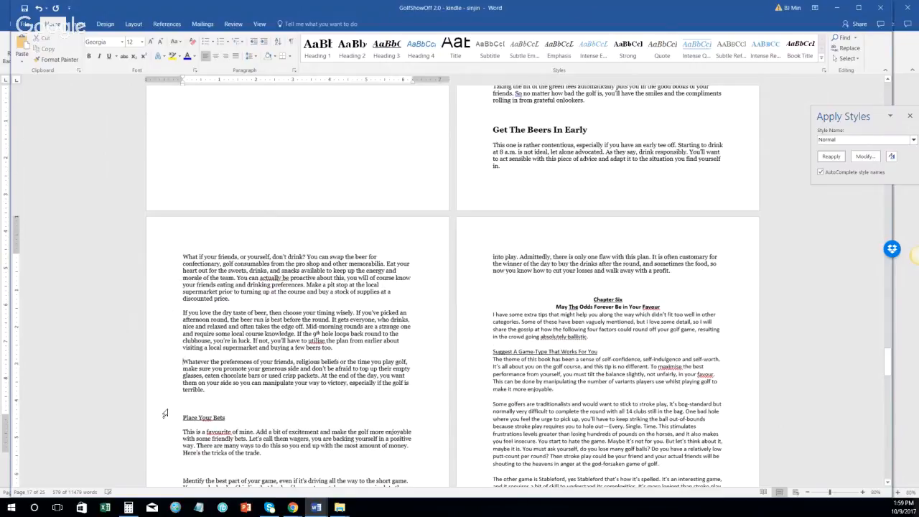
pyautogui.click(498, 174)
pyautogui.scroll(-2, 401, 178)
pyautogui.scroll(-3, 153, 246)
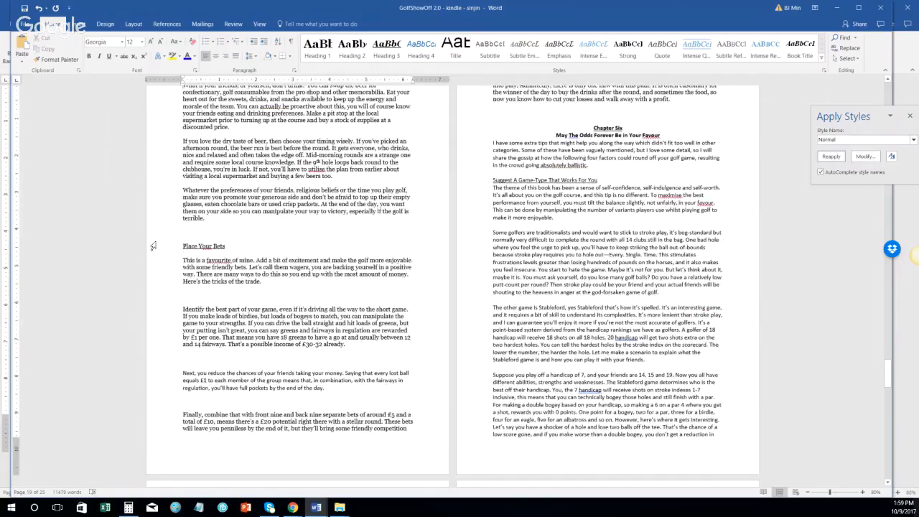
# Step: Make Place Your Bets a Heading 2 with Ctrl+Alt+2 and select its body paragraphs
pyautogui.click(152, 246)
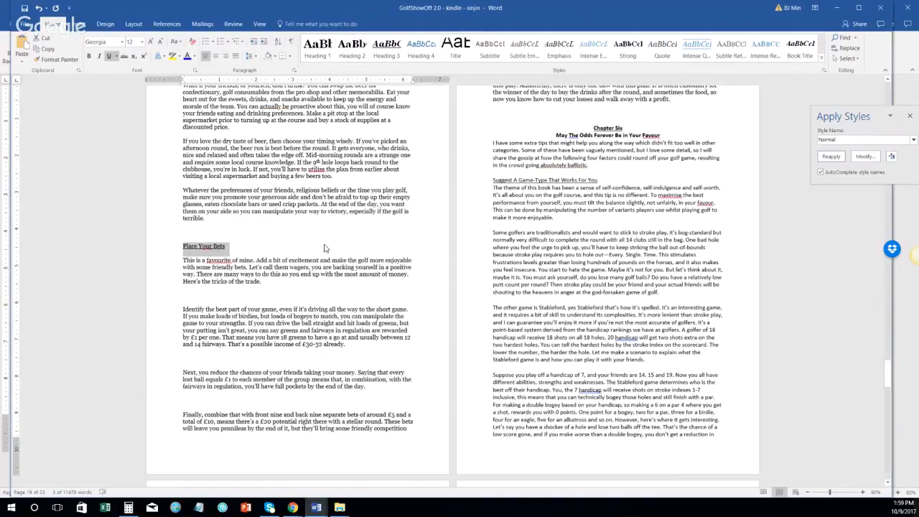
pyautogui.hotkey('ctrl', 'alt', '2')
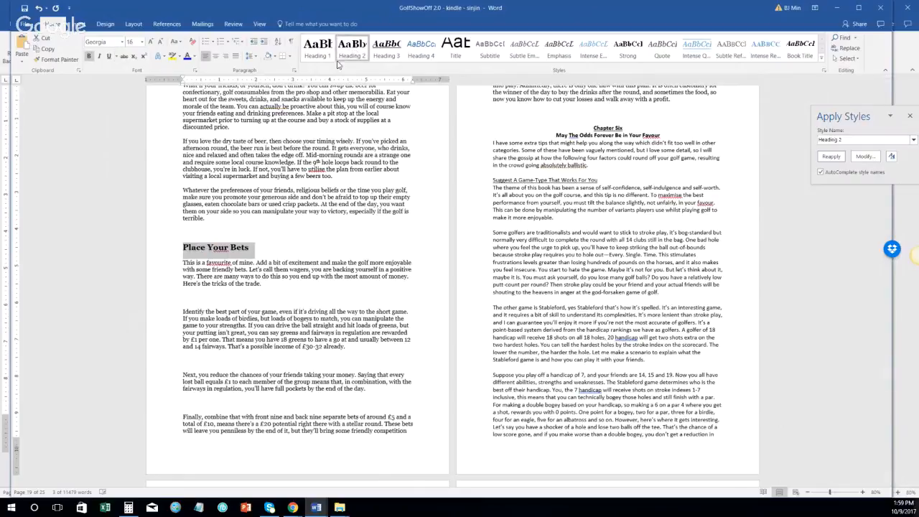
pyautogui.click(161, 268)
pyautogui.scroll(2, 673, 189)
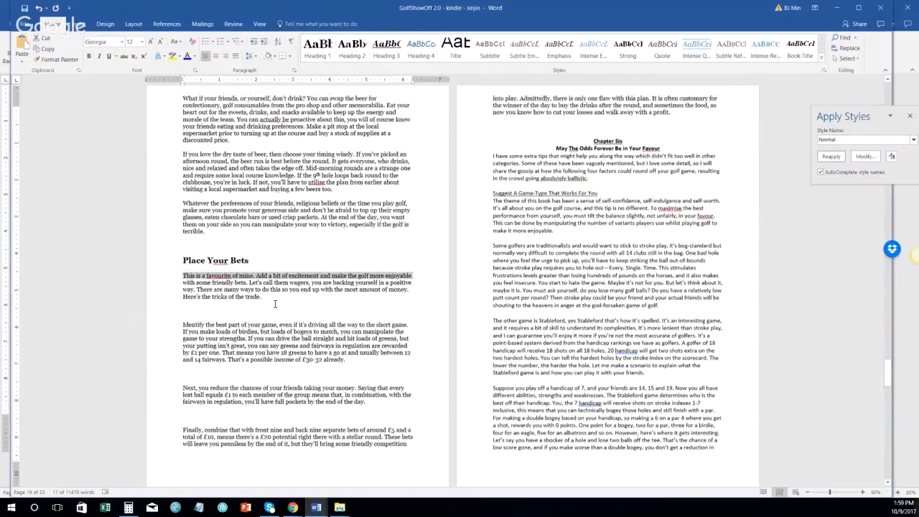
pyautogui.keyDown('shift'); pyautogui.click(673, 190); pyautogui.keyUp('shift')
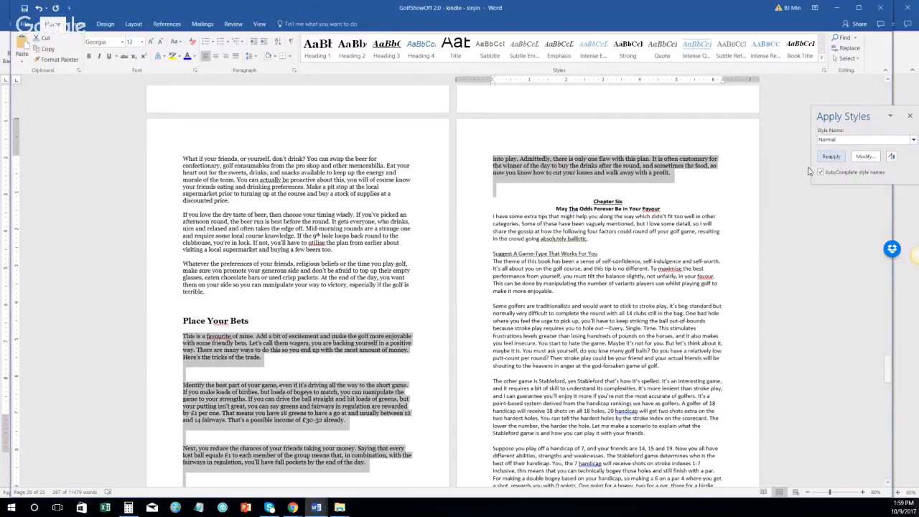
pyautogui.scroll(-1, 268, 270)
pyautogui.scroll(-1, 268, 271)
# Step: Delete the empty lines between the paragraphs and after 'walk away with a profit.'
pyautogui.click(170, 307)
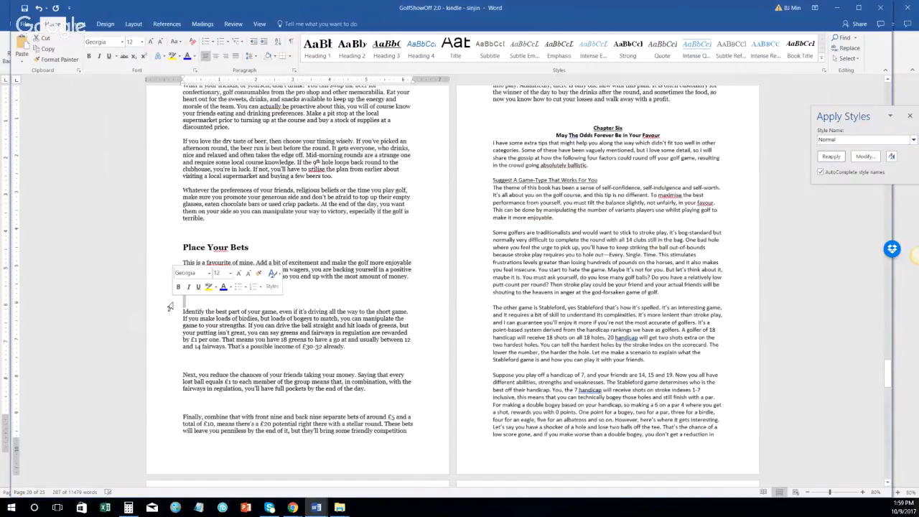
pyautogui.press('Delete')
pyautogui.click(169, 348)
pyautogui.press('Delete')
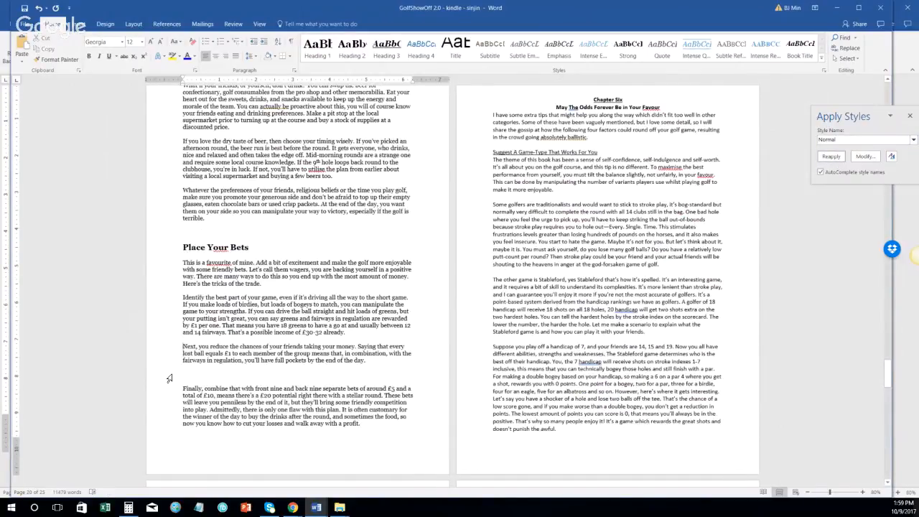
pyautogui.scroll(-10, 315, 357)
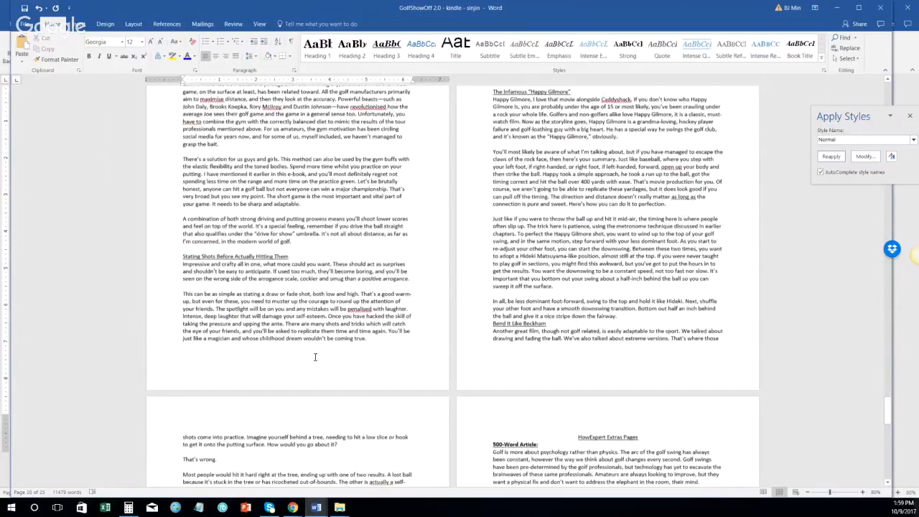
pyautogui.scroll(5, 314, 357)
pyautogui.scroll(1, 314, 357)
pyautogui.click(373, 242)
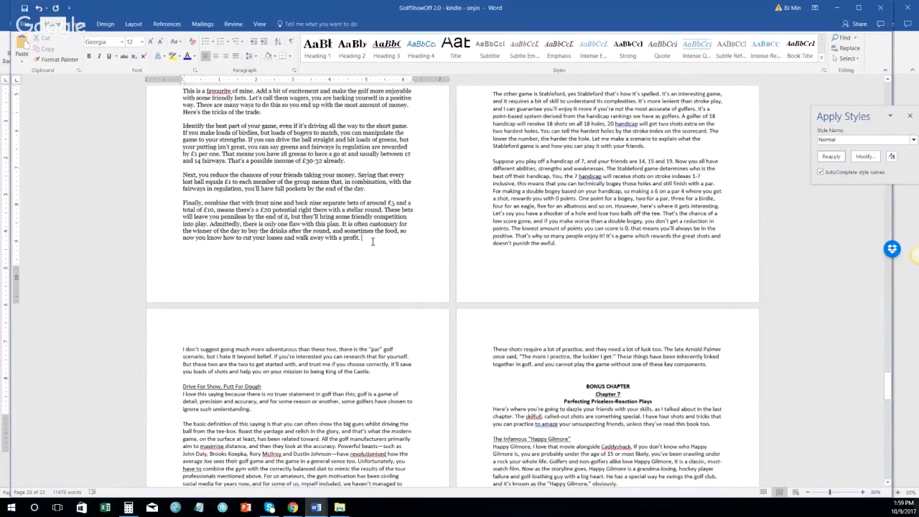
pyautogui.press('Delete')
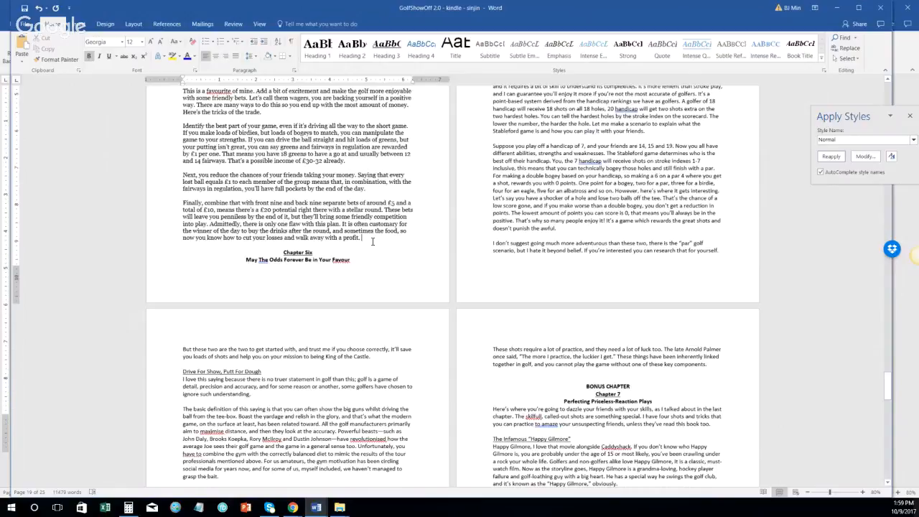
pyautogui.press('Delete')
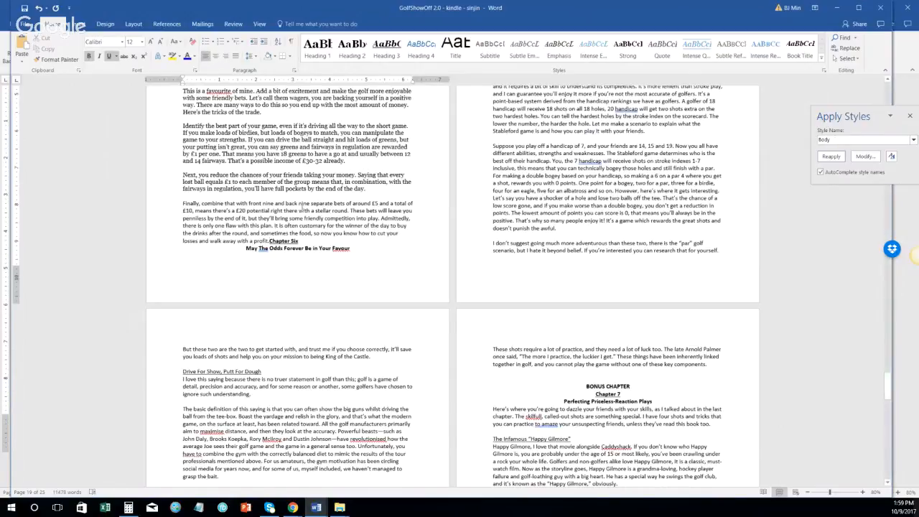
# Step: Insert a Next Page section break before Chapter Six and keep the 'Finally, combine' paragraph Normal
pyautogui.click(133, 24)
pyautogui.click(127, 38)
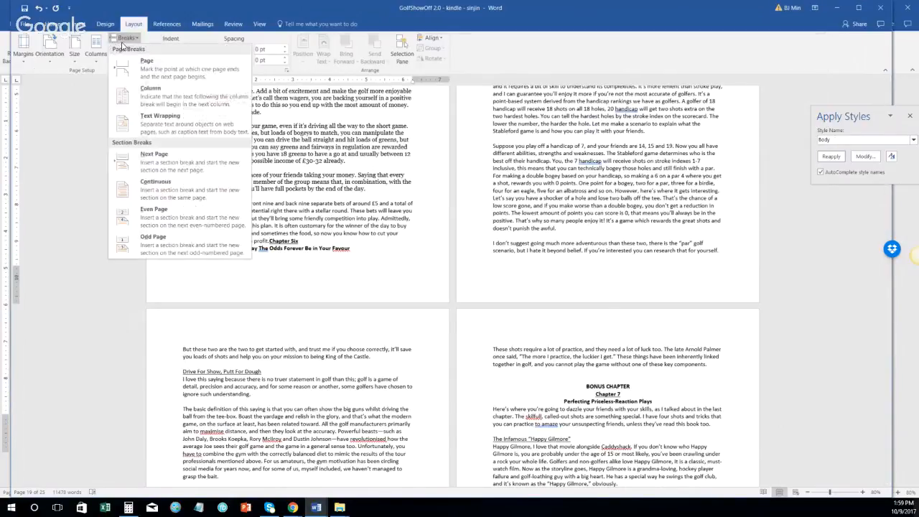
pyautogui.click(154, 160)
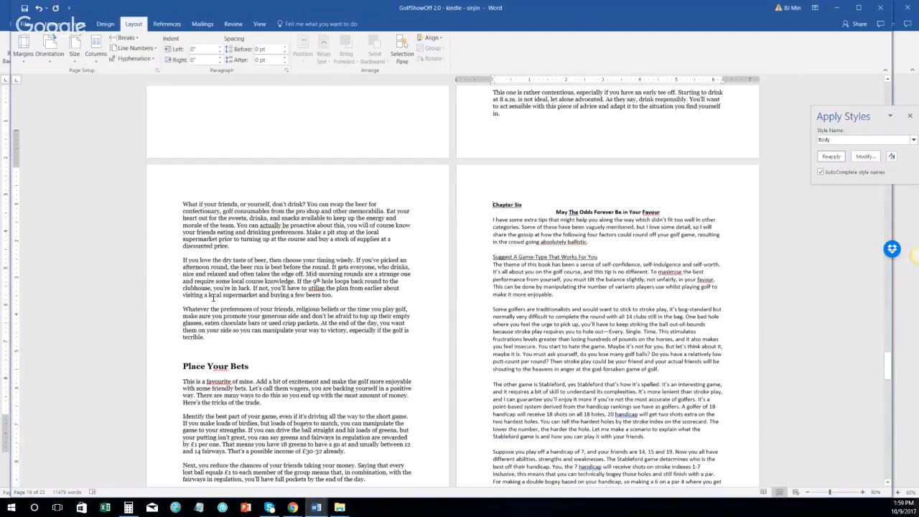
pyautogui.scroll(-3, 213, 297)
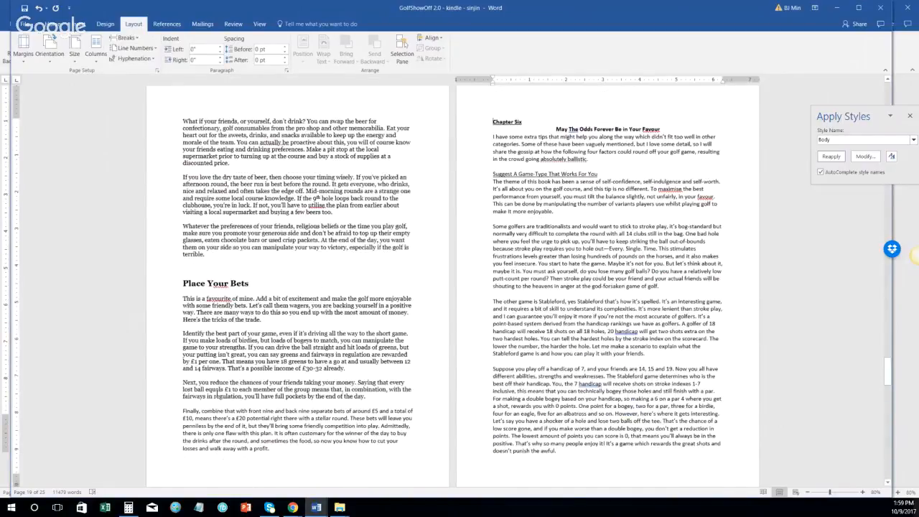
pyautogui.tripleClick(218, 426)
pyautogui.click(838, 158)
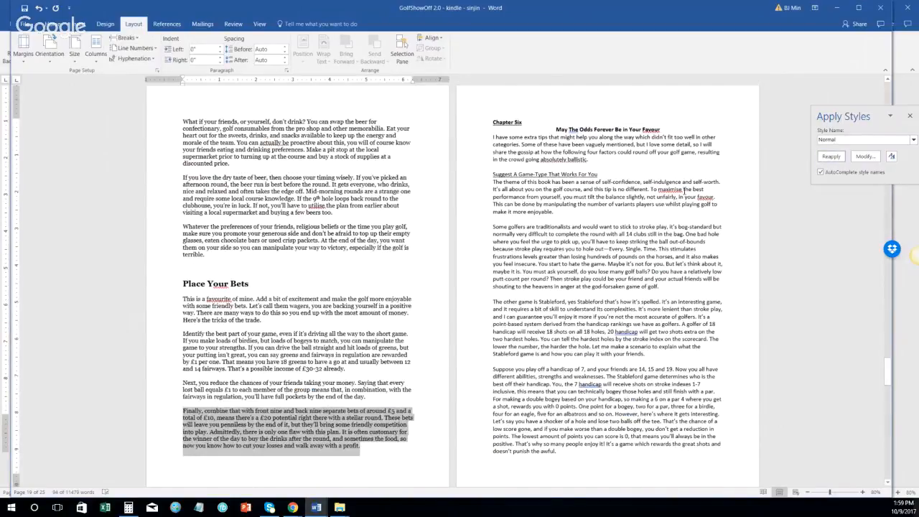
# Step: Merge the title into 'Chapter 6:' and format it as Heading 1
pyautogui.scroll(3, 554, 203)
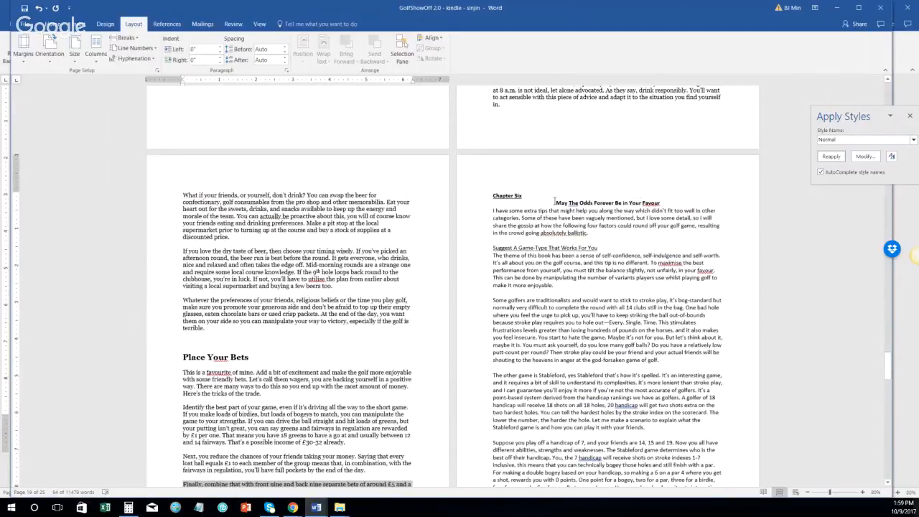
pyautogui.press('BackSpace')
pyautogui.press('BackSpace')
pyautogui.press('BackSpace')
pyautogui.press('BackSpace')
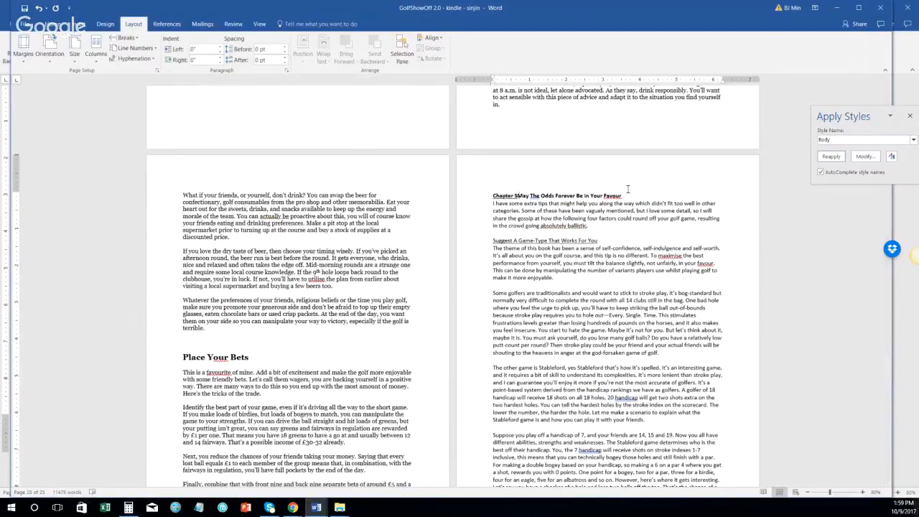
pyautogui.write('6:')
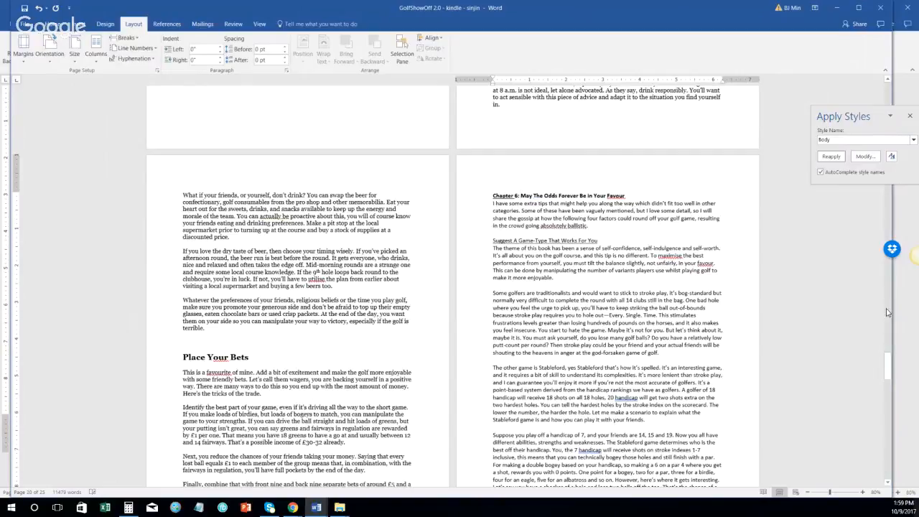
pyautogui.click(460, 197)
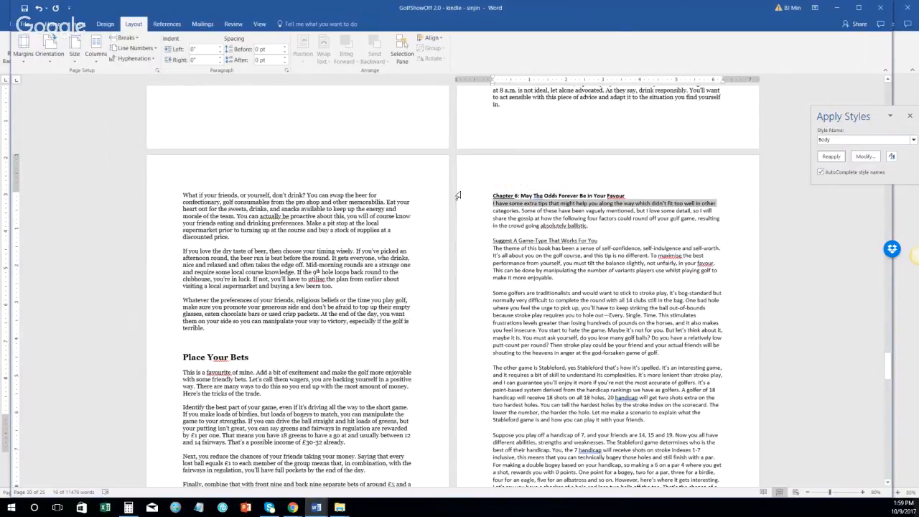
pyautogui.click(56, 26)
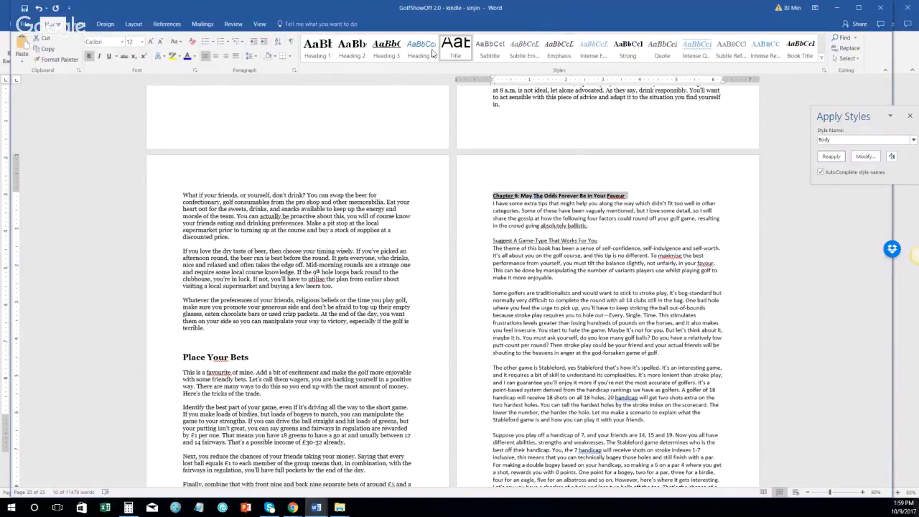
pyautogui.click(317, 49)
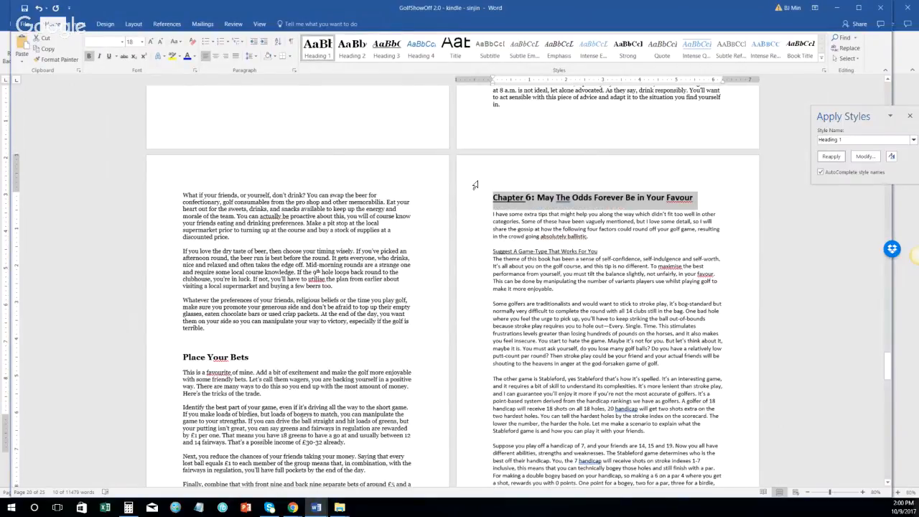
# Step: Correct Favour, maximise and favour to the US spellings Favor, maximize and favor
pyautogui.click(583, 252)
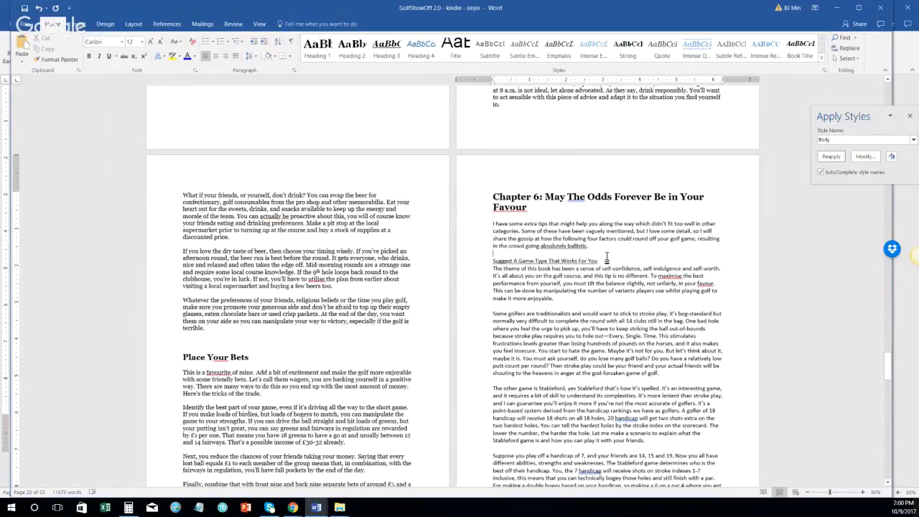
pyautogui.rightClick(502, 211)
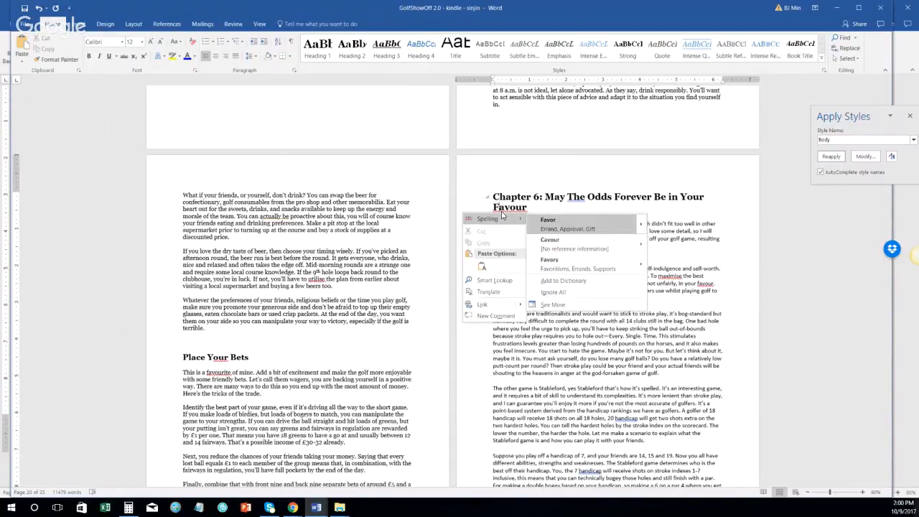
pyautogui.click(552, 228)
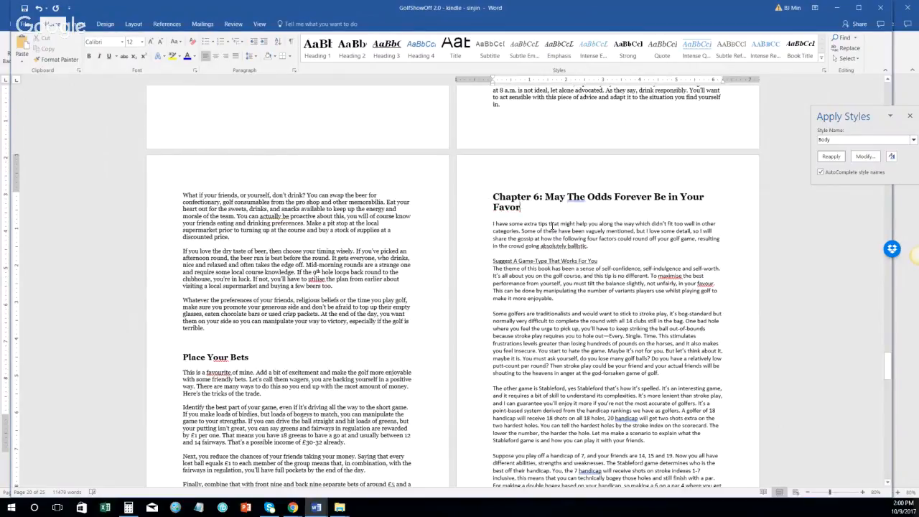
pyautogui.rightClick(677, 275)
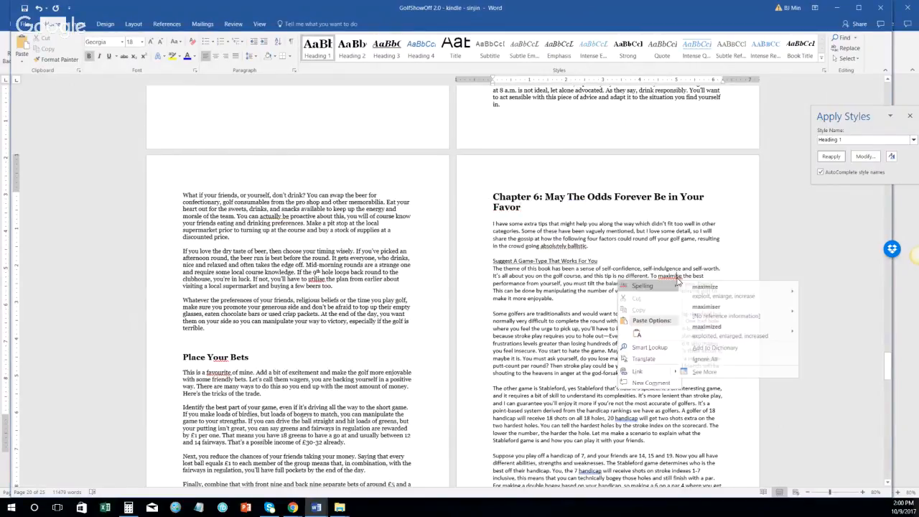
pyautogui.moveTo(677, 278)
pyautogui.click(725, 287)
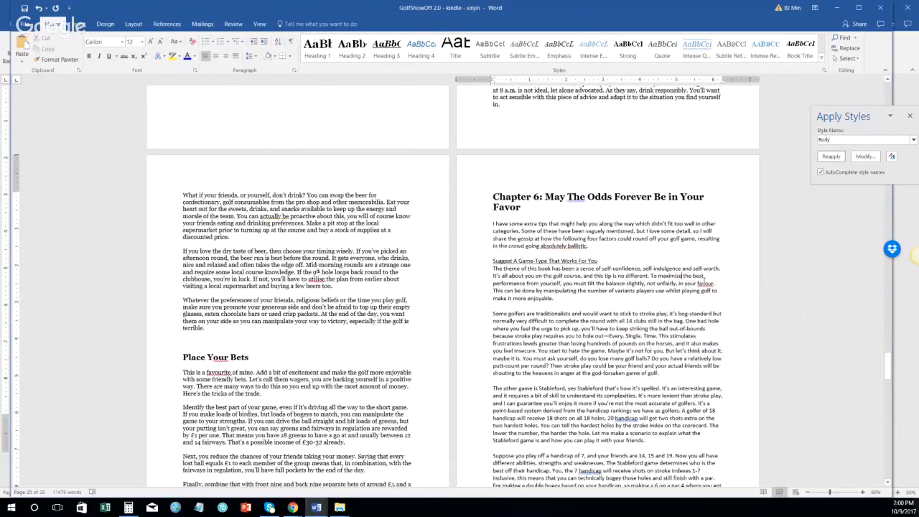
pyautogui.rightClick(704, 282)
pyautogui.click(725, 292)
pyautogui.click(470, 227)
pyautogui.keyDown('shift'); pyautogui.click(613, 250); pyautogui.keyUp('shift')
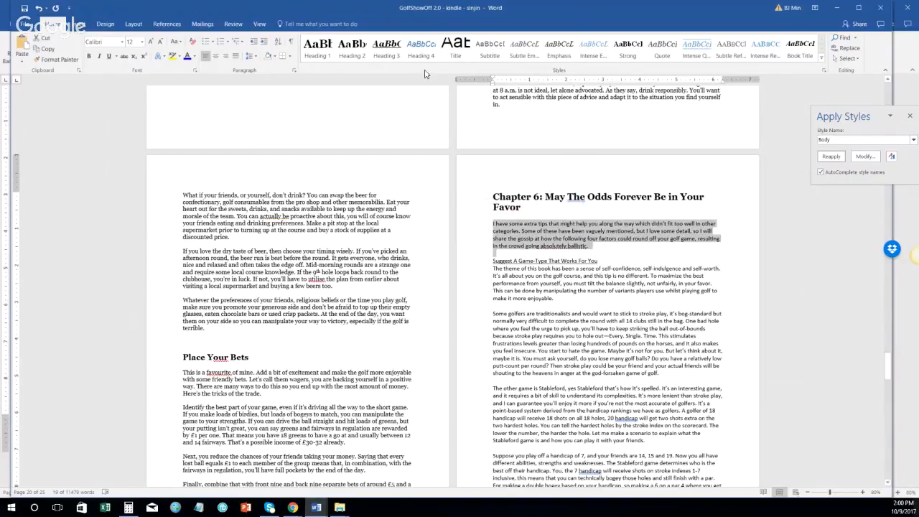
# Step: Make the first paragraph Normal and 'Suggest A Game-Type That Works For You' a Heading 2
pyautogui.click(857, 142)
pyautogui.write('Normal')
pyautogui.click(831, 157)
pyautogui.click(480, 273)
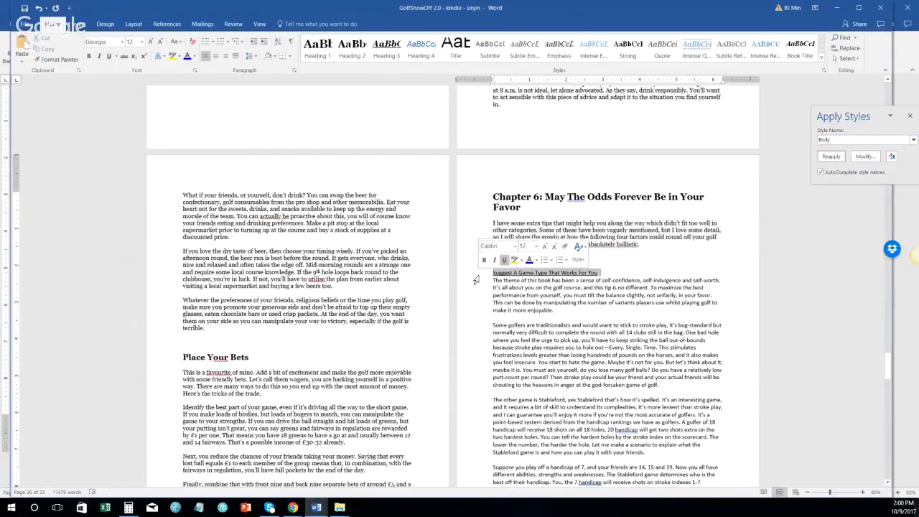
pyautogui.click(353, 48)
# Step: Apply the Normal style to the body paragraphs of the Game-Type section
pyautogui.click(482, 295)
pyautogui.scroll(-3, 483, 295)
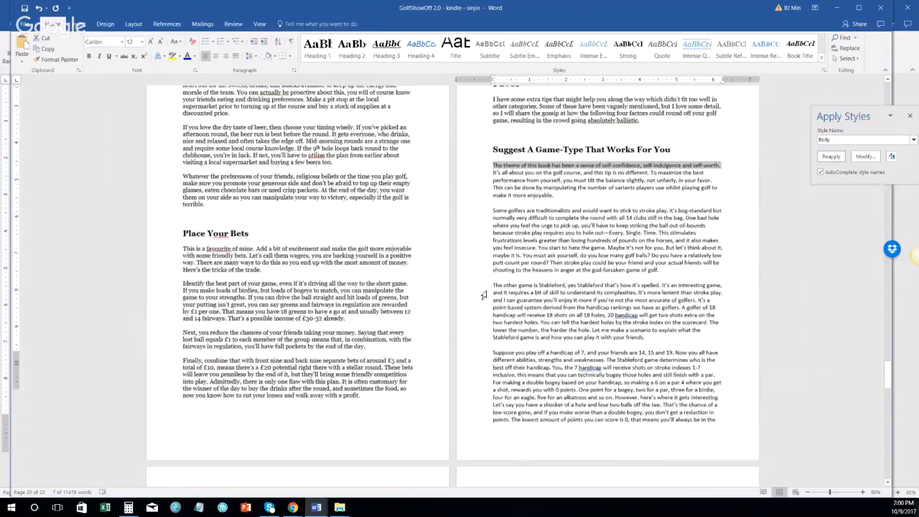
pyautogui.scroll(-5, 483, 295)
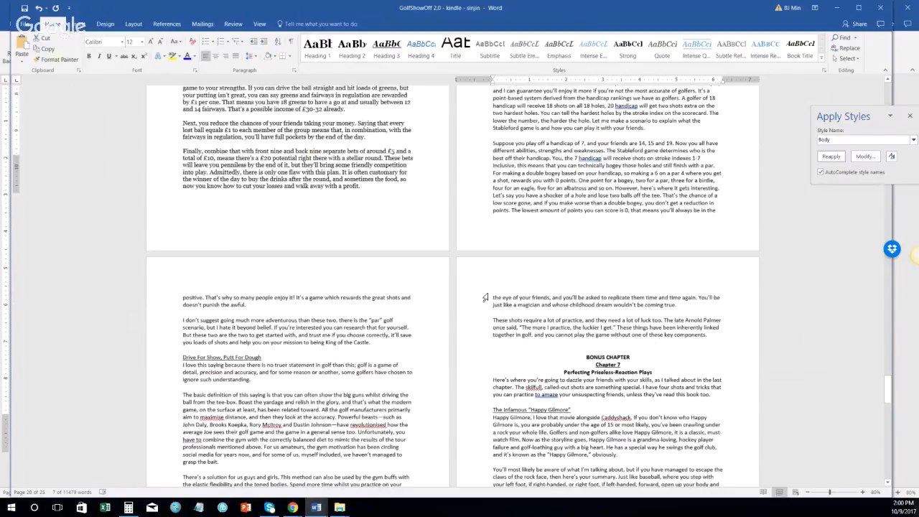
pyautogui.scroll(-3, 486, 298)
pyautogui.keyDown('shift'); pyautogui.click(380, 242); pyautogui.keyUp('shift')
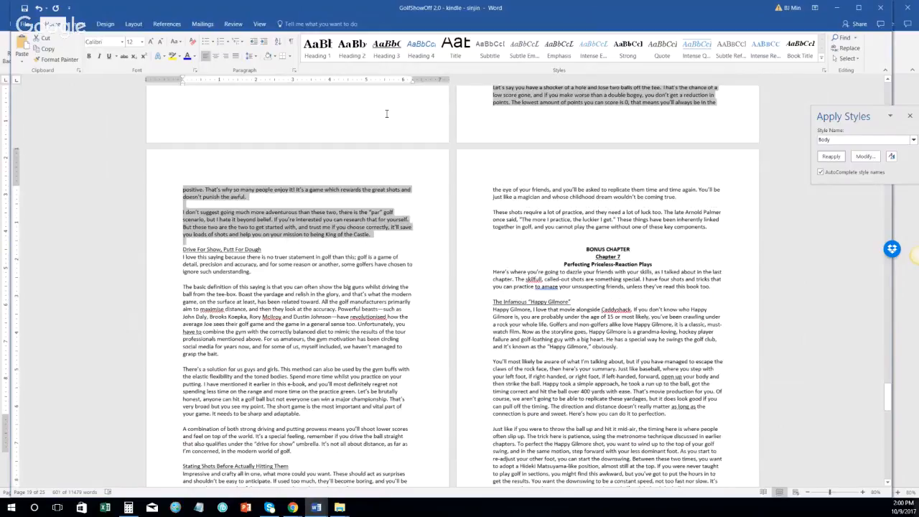
pyautogui.click(840, 140)
pyautogui.write('Normal')
pyautogui.click(831, 155)
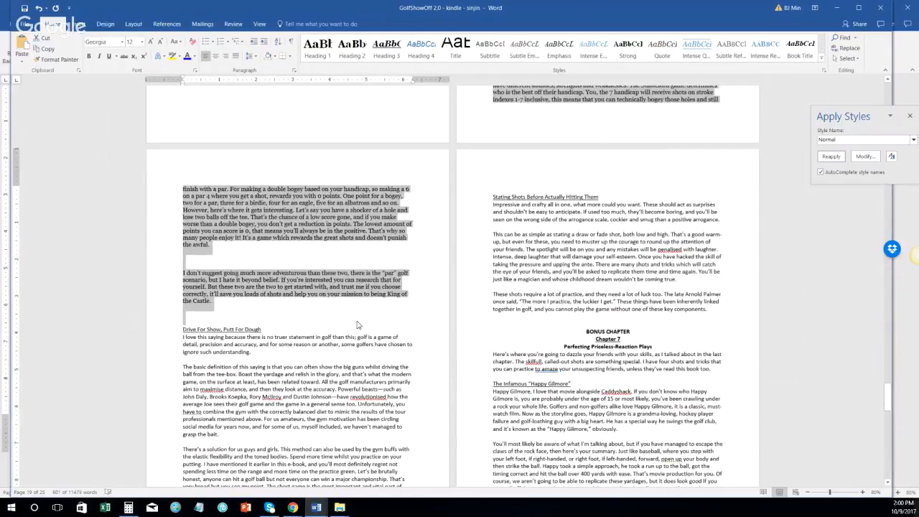
# Step: Delete the blank lines between the Game-Type section's paragraphs
pyautogui.scroll(9, 359, 325)
pyautogui.click(482, 233)
pyautogui.press('Delete')
pyautogui.click(480, 315)
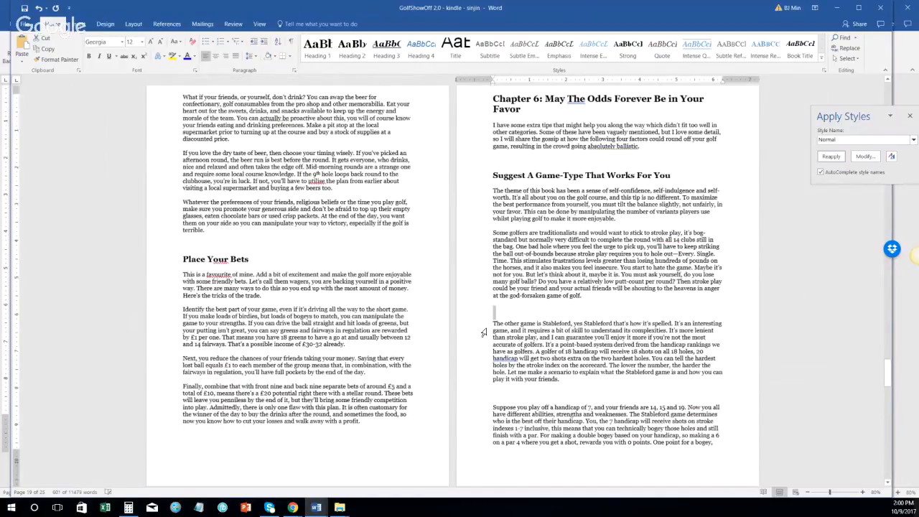
pyautogui.press('Delete')
pyautogui.click(481, 380)
pyautogui.press('Delete')
pyautogui.scroll(-6, 164, 344)
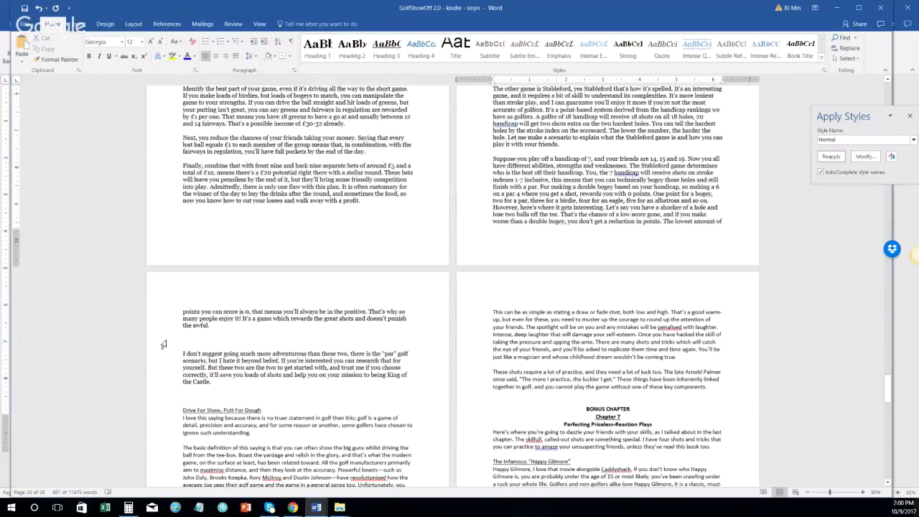
pyautogui.click(164, 345)
pyautogui.press('Delete')
# Step: Make 'Drive For Show, Putt For Dough' a Heading 2 and its body paragraphs Normal
pyautogui.click(262, 372)
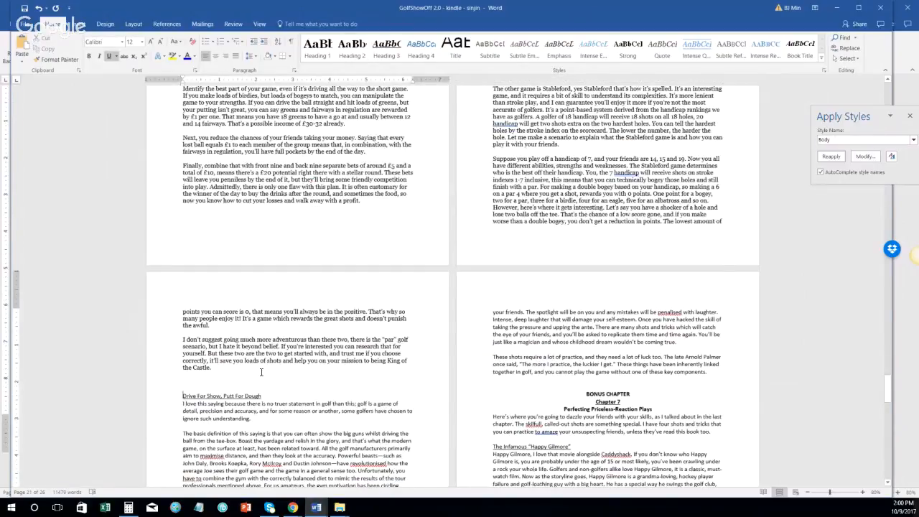
pyautogui.click(352, 47)
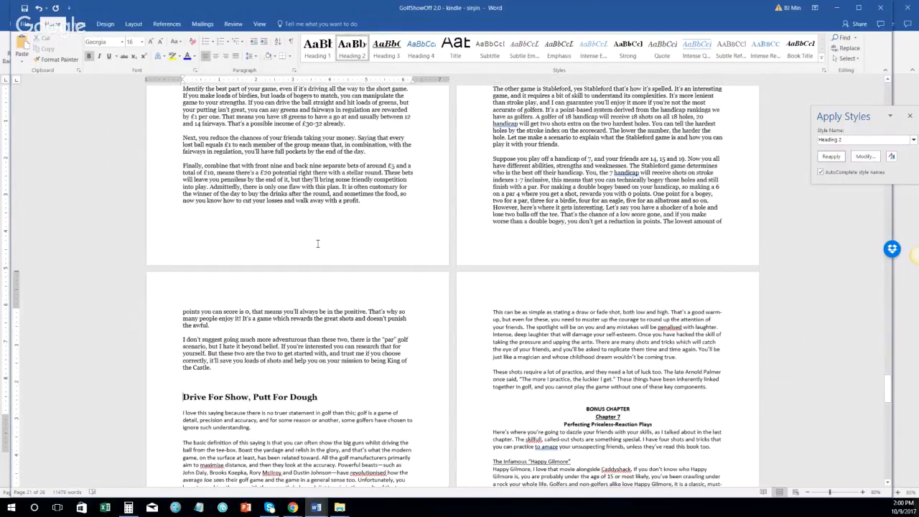
pyautogui.scroll(-3, 213, 301)
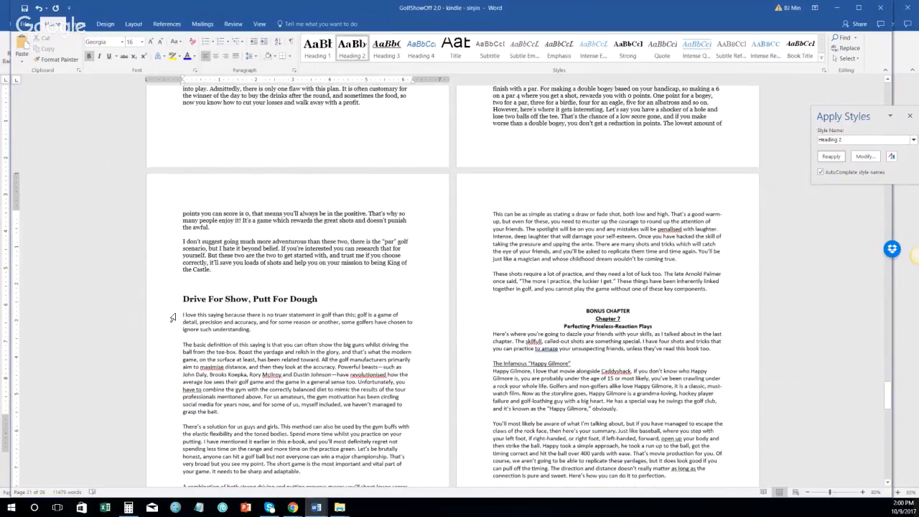
pyautogui.click(172, 318)
pyautogui.scroll(-4, 368, 357)
pyautogui.keyDown('shift'); pyautogui.click(368, 386); pyautogui.keyUp('shift')
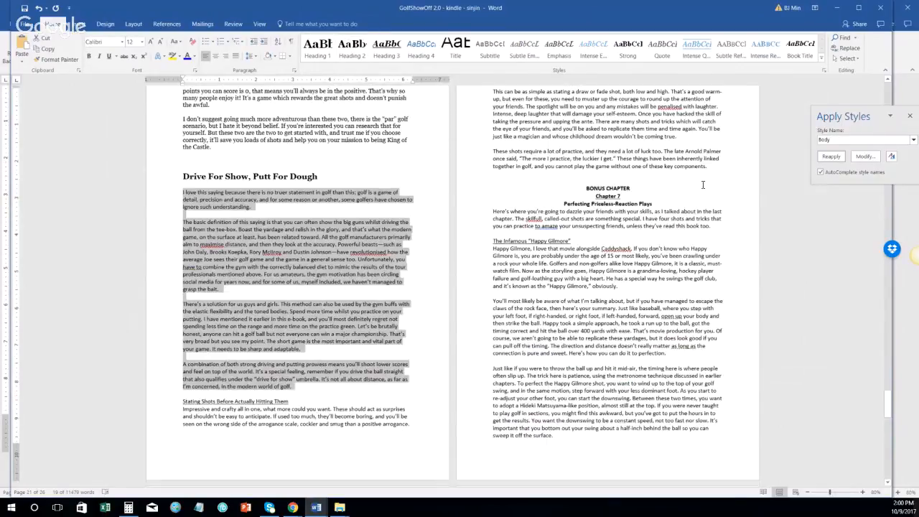
pyautogui.click(831, 156)
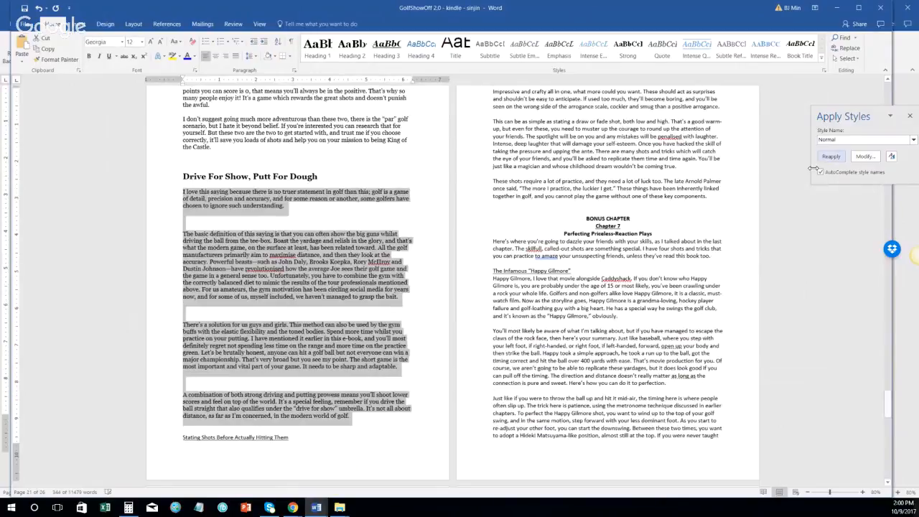
# Step: Delete the blank lines before 'The basic definition', 'There's a solution' and 'A combination'
pyautogui.scroll(1, 167, 265)
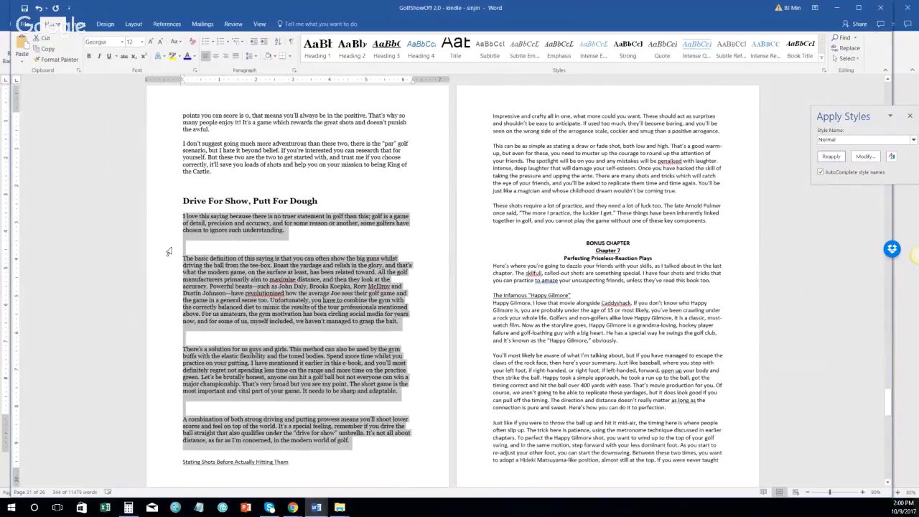
pyautogui.click(170, 249)
pyautogui.press('Delete')
pyautogui.click(171, 322)
pyautogui.press('Delete')
pyautogui.click(171, 375)
pyautogui.press('Delete')
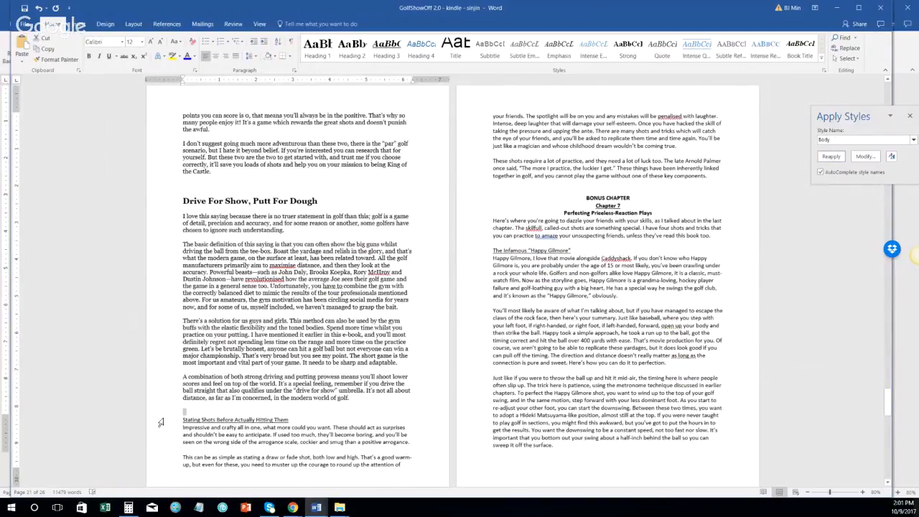
# Step: Make 'Stating Shots Before Actually Hitting Them' a Heading 2 and its paragraphs Normal
pyautogui.click(167, 420)
pyautogui.click(352, 49)
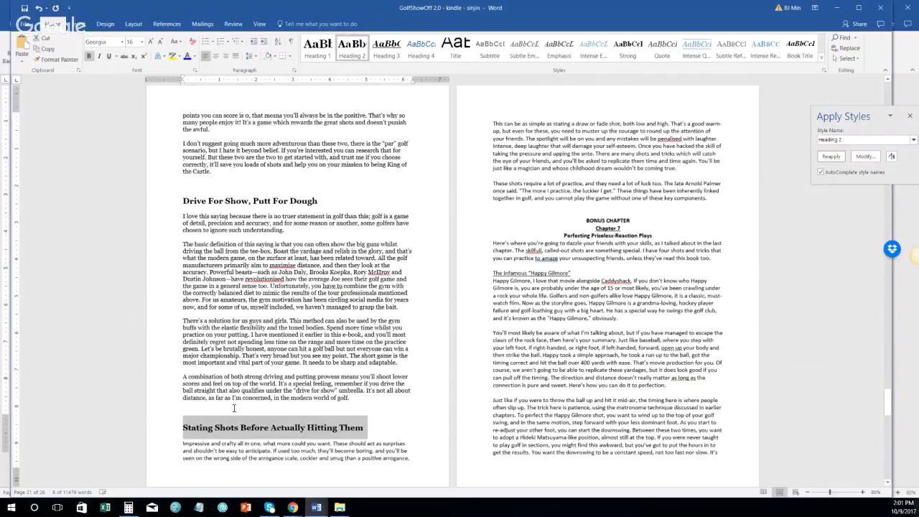
pyautogui.click(171, 443)
pyautogui.scroll(-1, 613, 188)
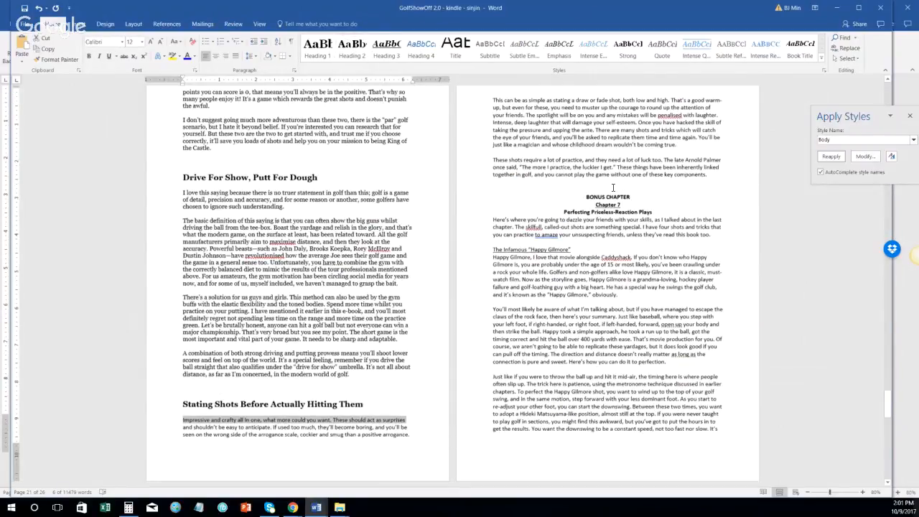
pyautogui.keyDown('shift'); pyautogui.click(718, 176); pyautogui.keyUp('shift')
pyautogui.write('Normal')
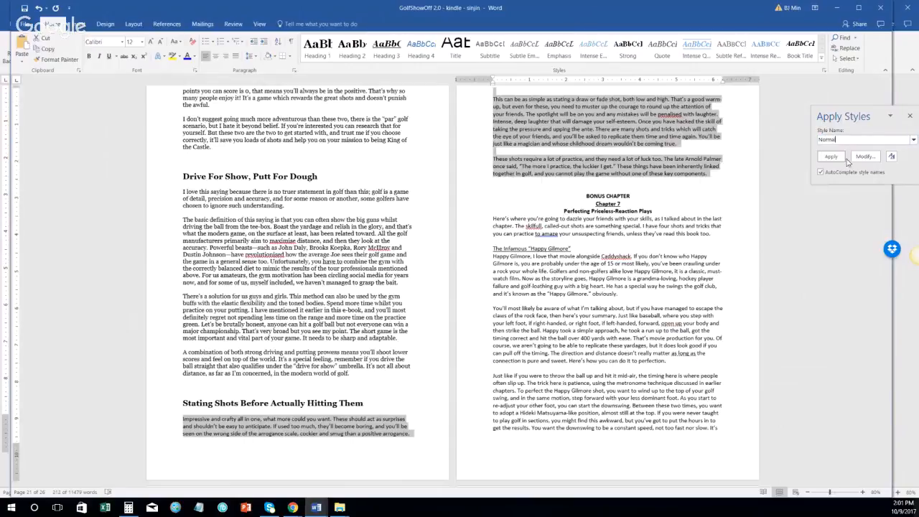
pyautogui.press('Return')
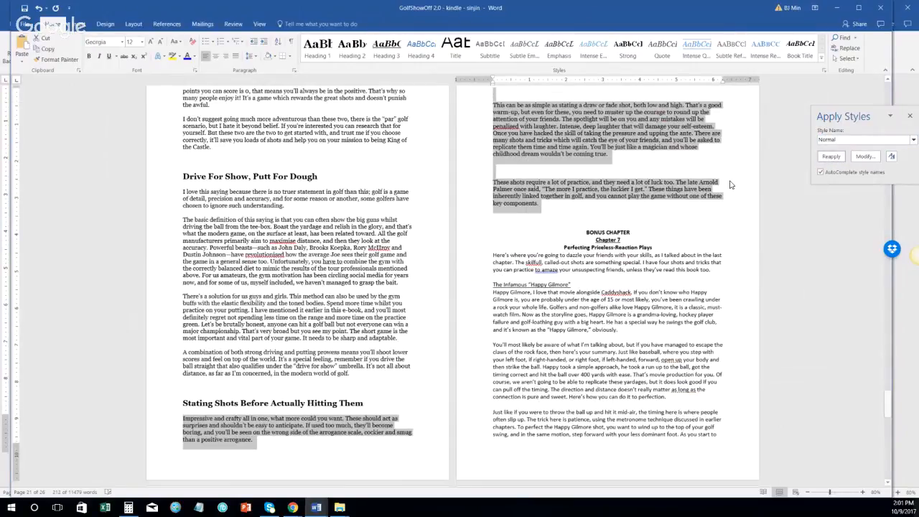
# Step: Remove the Stating Shots section's blank lines, pulling BONUS CHAPTER up onto the last paragraph
pyautogui.scroll(3, 467, 318)
pyautogui.click(483, 243)
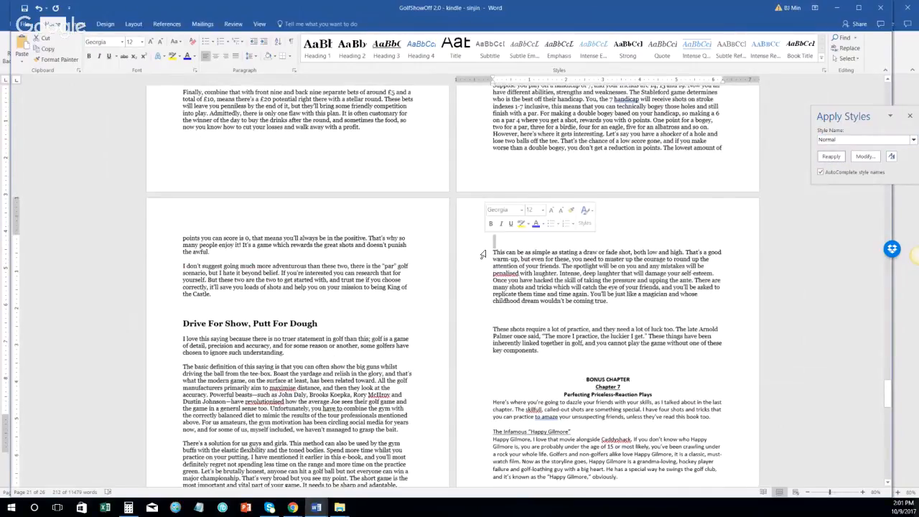
pyautogui.press('Delete')
pyautogui.click(480, 309)
pyautogui.press('Delete')
pyautogui.click(616, 336)
pyautogui.press('BackSpace')
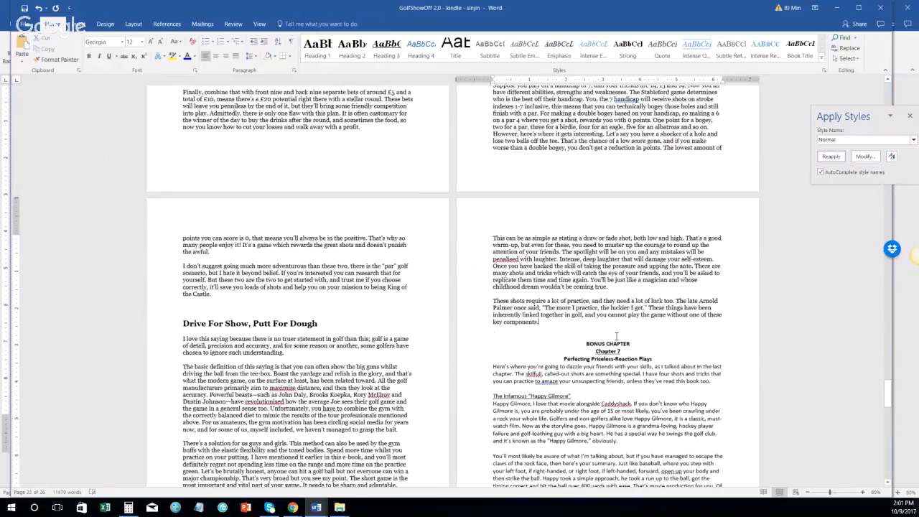
pyautogui.press('Delete')
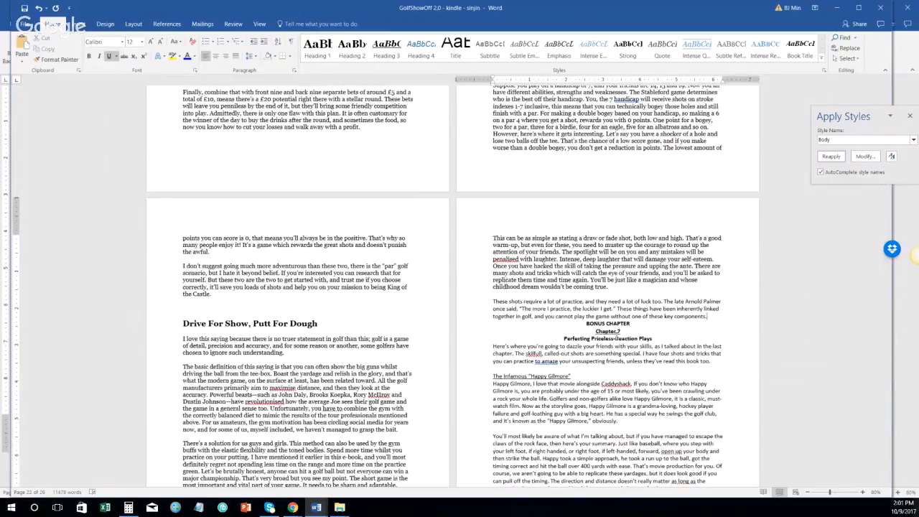
pyautogui.press('Delete')
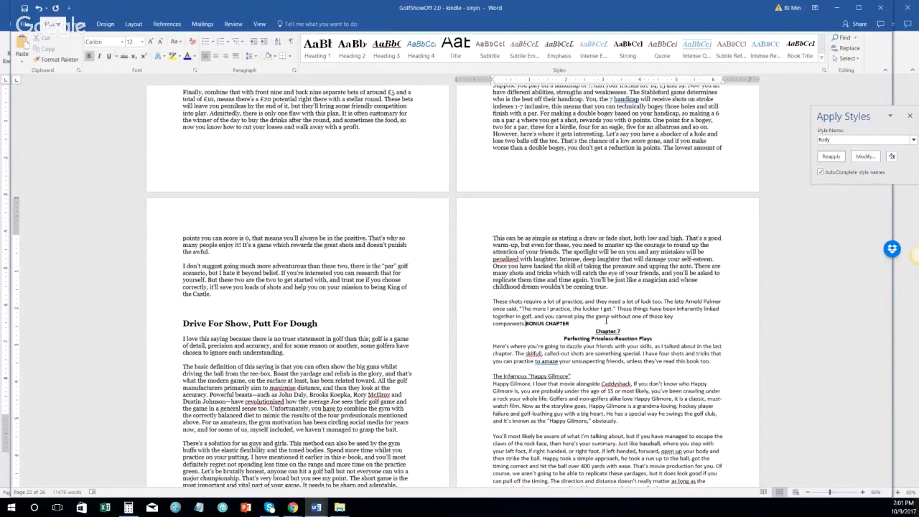
# Step: Insert a section break so BONUS CHAPTER starts a new section
pyautogui.click(134, 25)
pyautogui.click(123, 37)
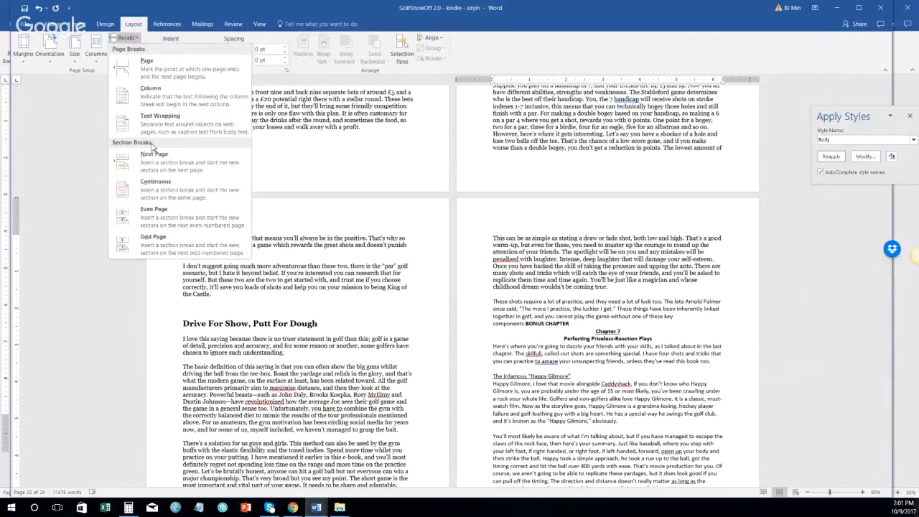
pyautogui.click(200, 186)
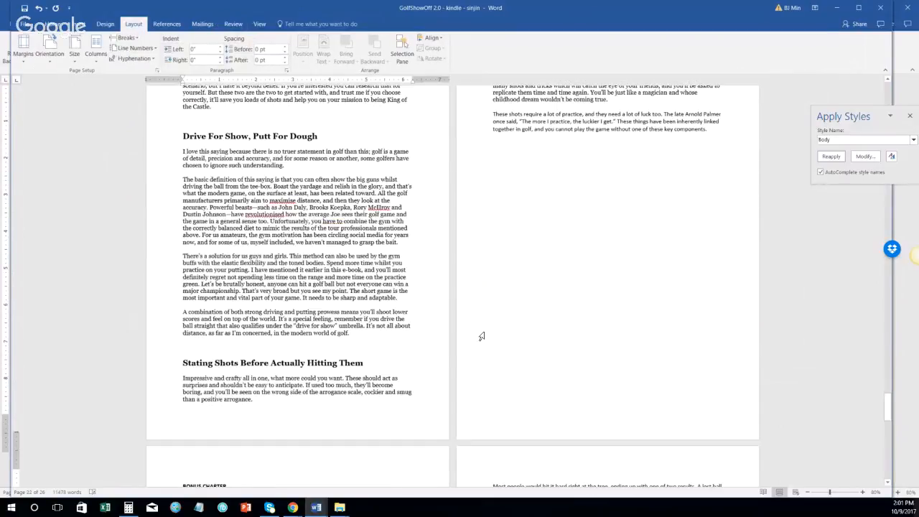
# Step: Apply the Normal style to the 'These shots require' paragraph
pyautogui.scroll(3, 481, 336)
pyautogui.doubleClick(479, 250)
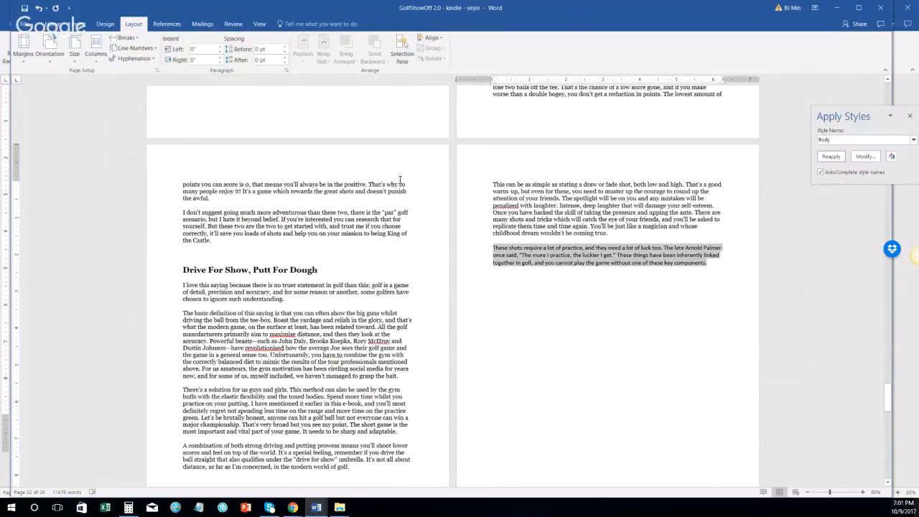
pyautogui.click(52, 24)
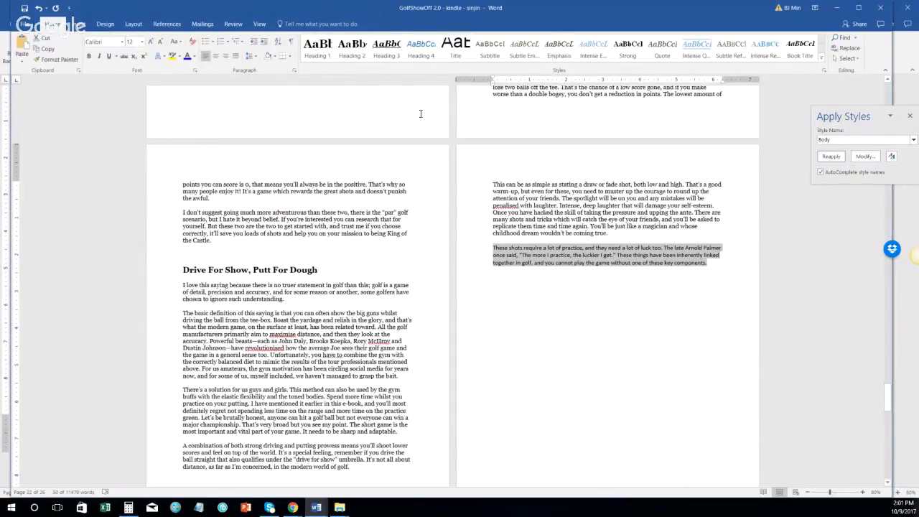
pyautogui.click(838, 141)
pyautogui.write('Normal')
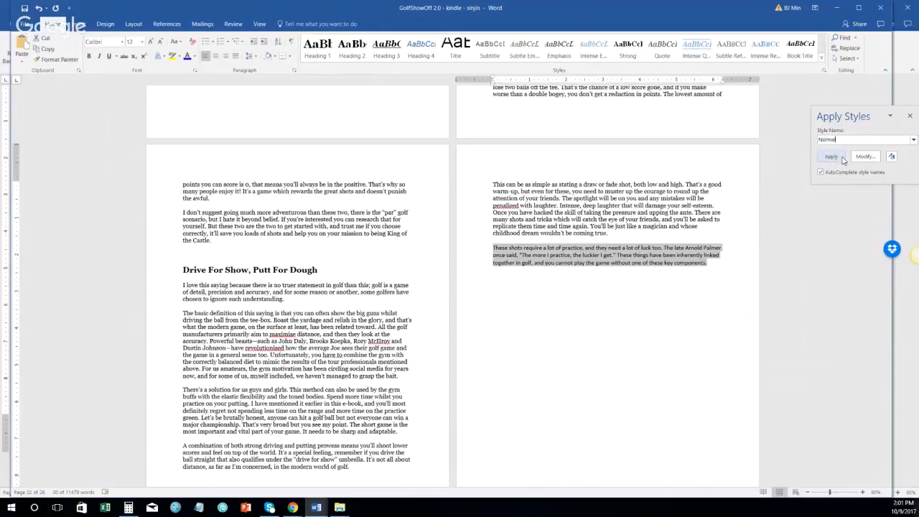
pyautogui.click(838, 158)
pyautogui.scroll(-10, 469, 263)
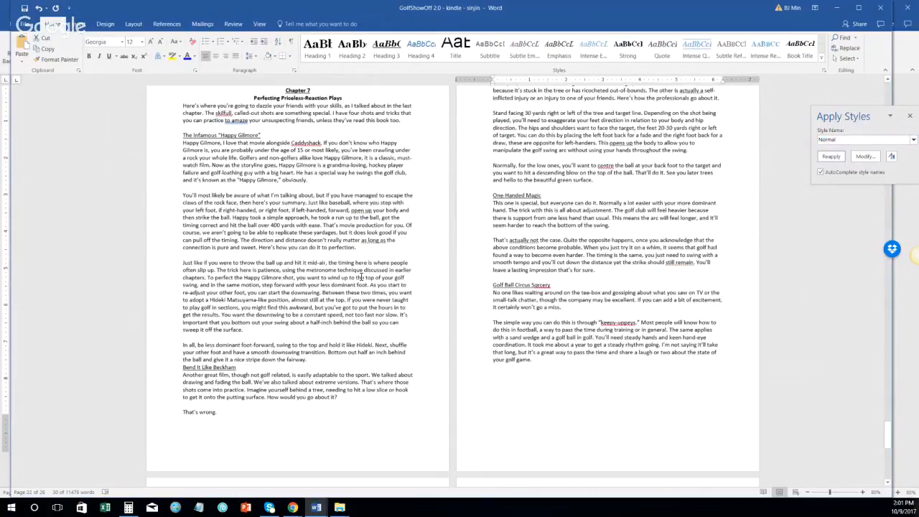
pyautogui.scroll(3, 185, 206)
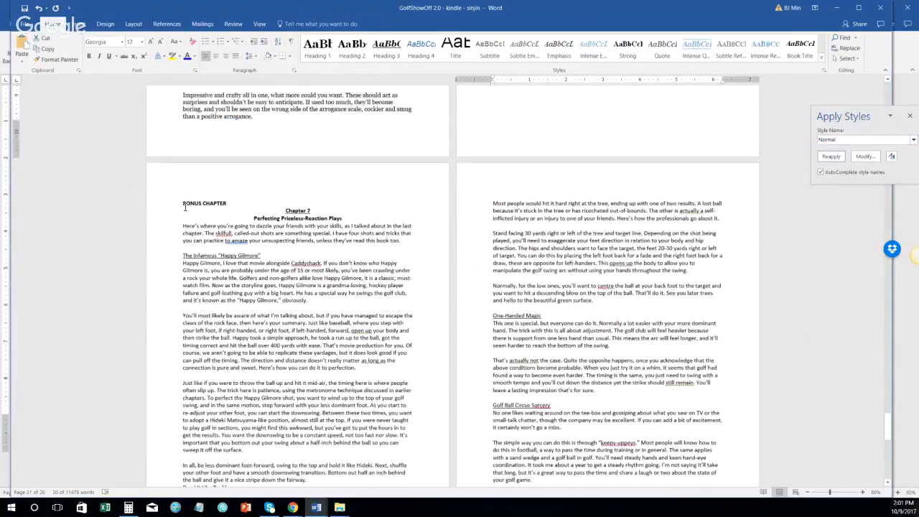
# Step: Delete BONUS CHAPTER and make 'Chapter 7: Perfecting Priceless-Reaction Plays' one left-aligned Heading 1 line
pyautogui.click(285, 210)
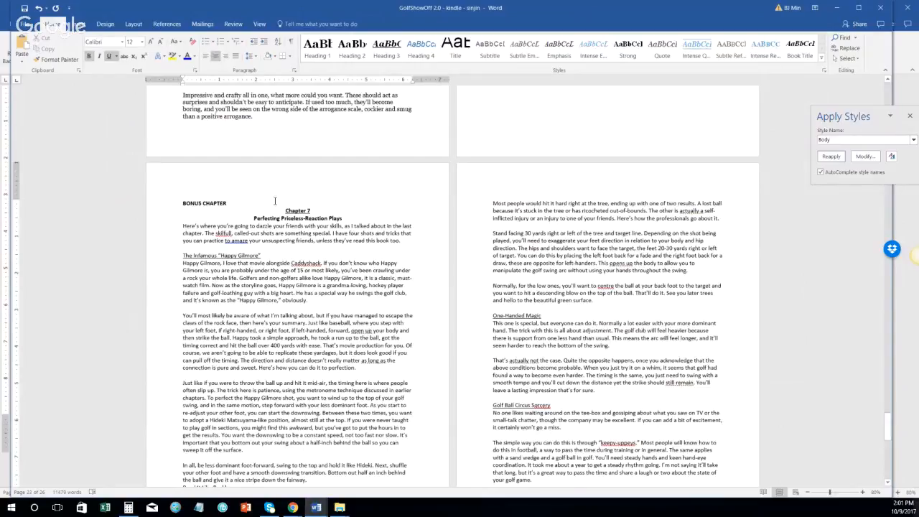
pyautogui.moveTo(286, 209); pyautogui.dragTo(189, 200)
pyautogui.press('BackSpace')
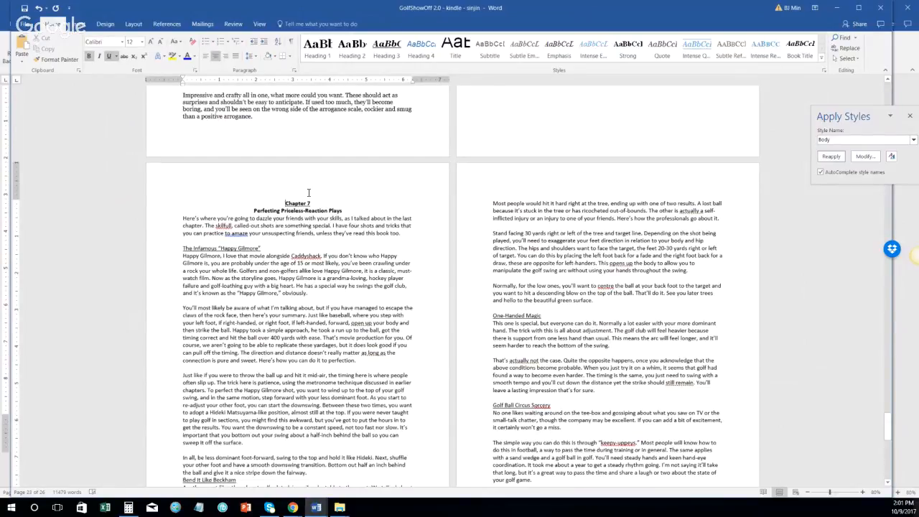
pyautogui.hotkey('ctrl', 'l')
pyautogui.press('Down')
pyautogui.hotkey('ctrl', 'l')
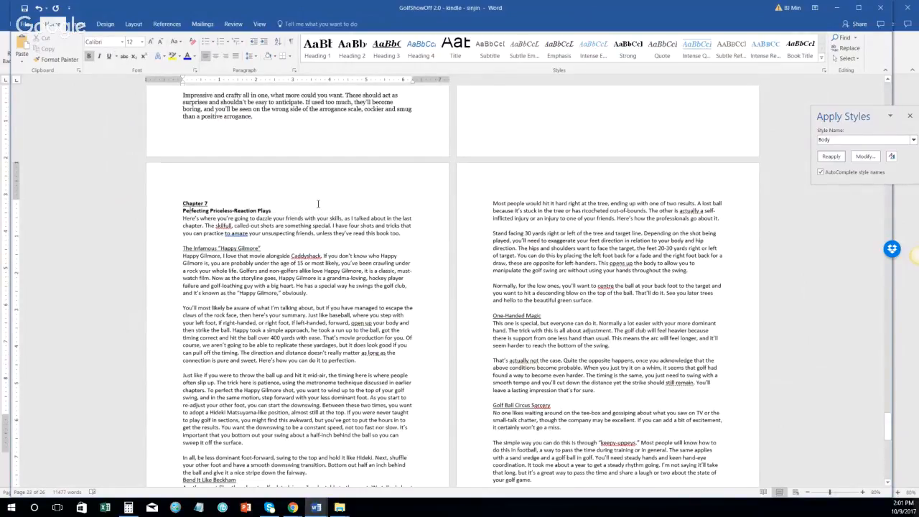
pyautogui.press('BackSpace')
pyautogui.write(':')
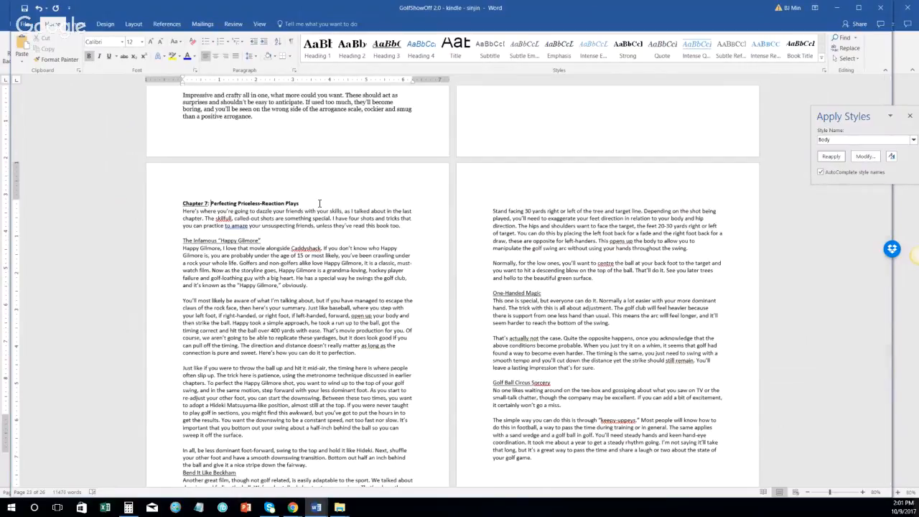
pyautogui.click(161, 207)
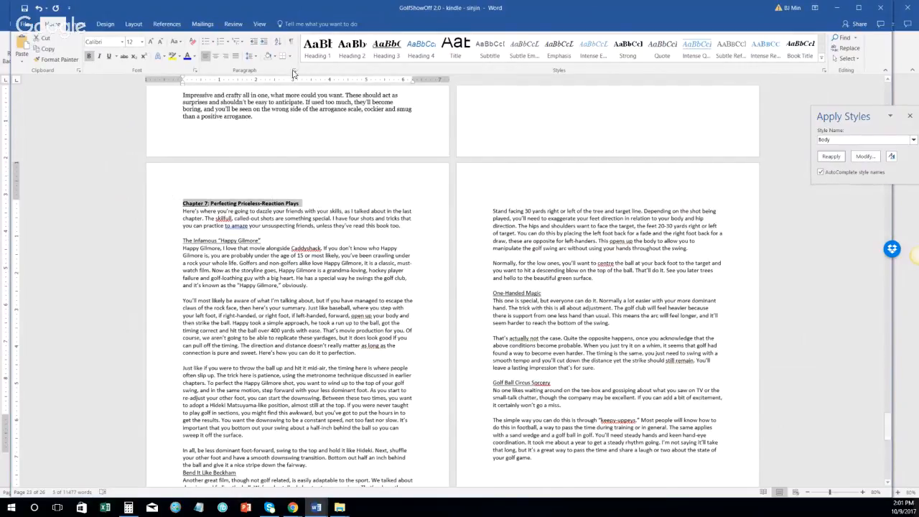
pyautogui.click(317, 47)
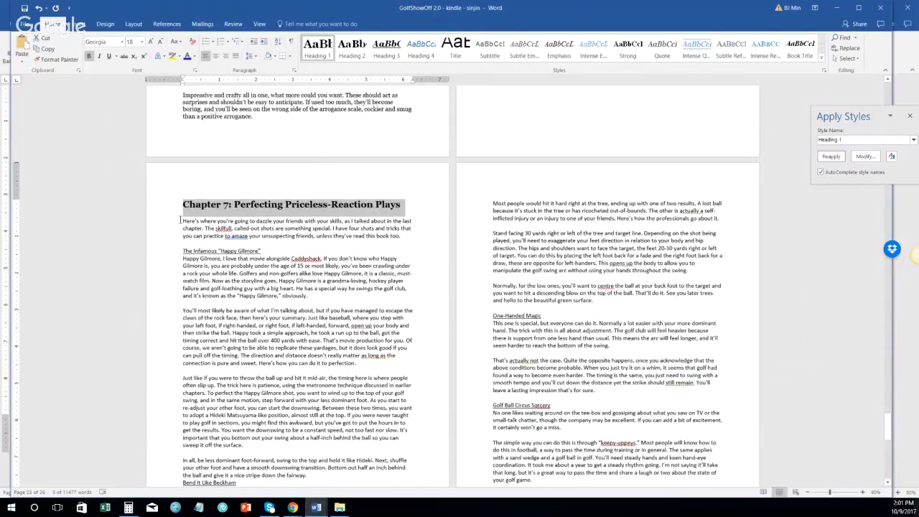
# Step: Apply the Normal style to Chapter 7's opening paragraph
pyautogui.click(159, 227)
pyautogui.doubleClick(161, 229)
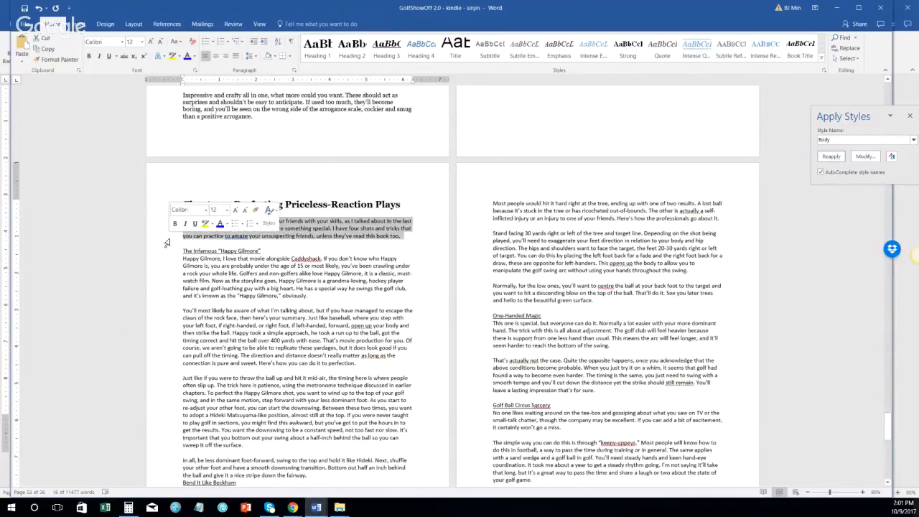
pyautogui.keyDown('shift'); pyautogui.click(166, 247); pyautogui.keyUp('shift')
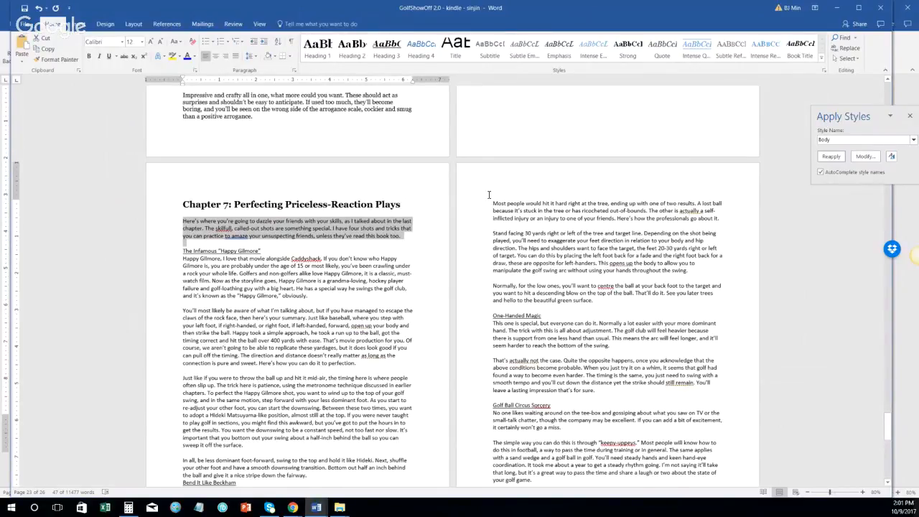
pyautogui.click(840, 140)
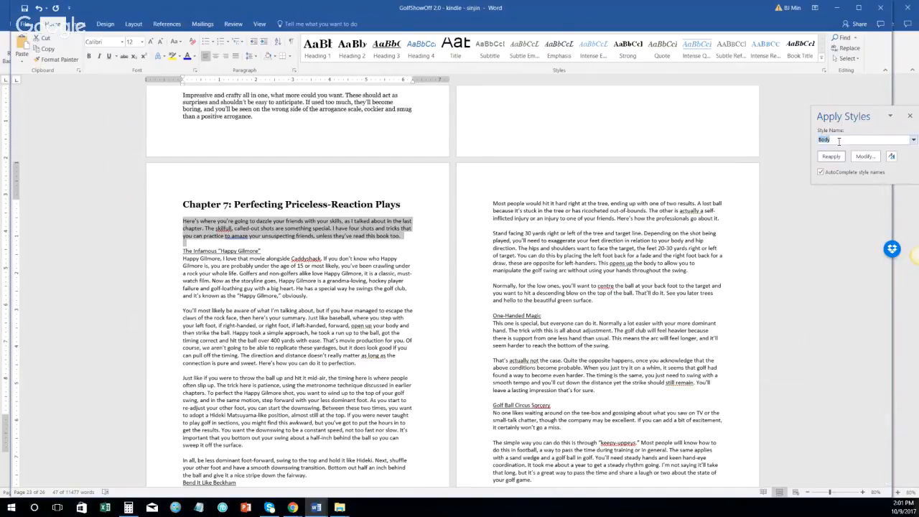
pyautogui.write('Normal')
pyautogui.click(831, 156)
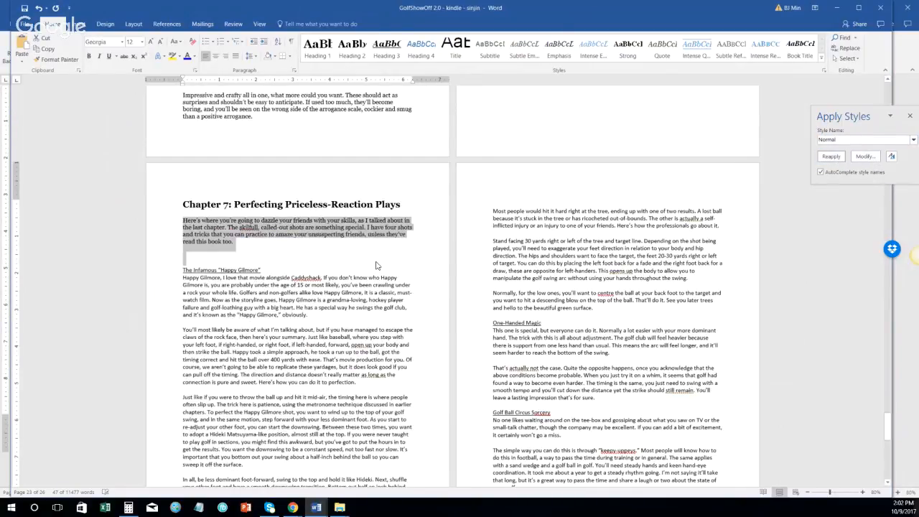
pyautogui.click(162, 277)
# Step: Make the Happy Gilmore subheading a Heading 2 and its paragraphs Normal
pyautogui.click(161, 270)
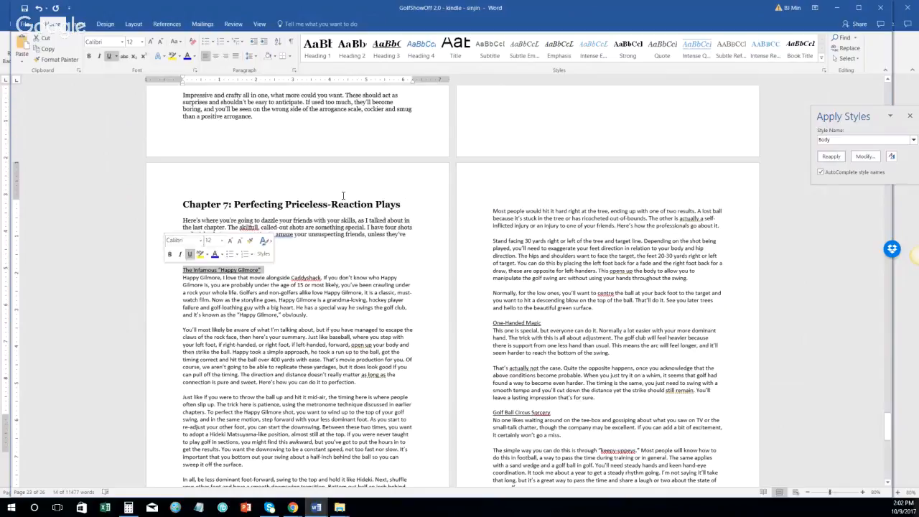
pyautogui.click(347, 58)
pyautogui.click(171, 288)
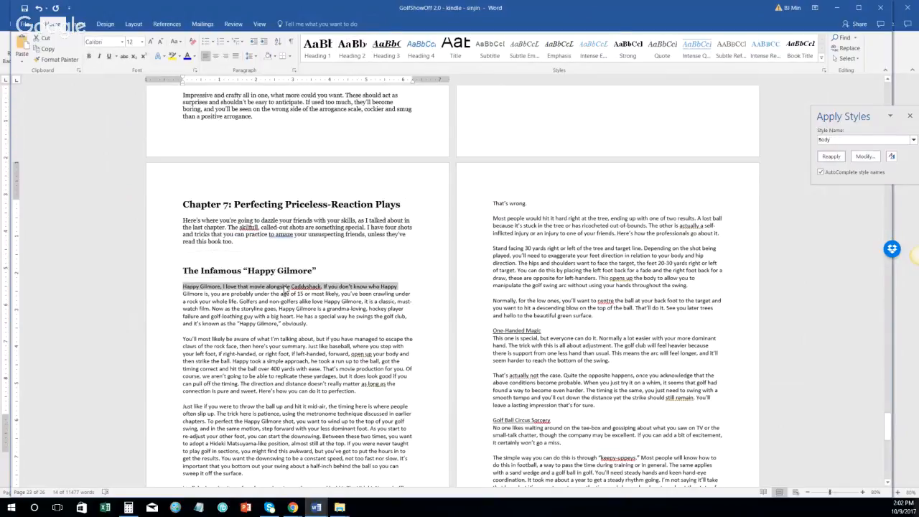
pyautogui.scroll(-3, 285, 289)
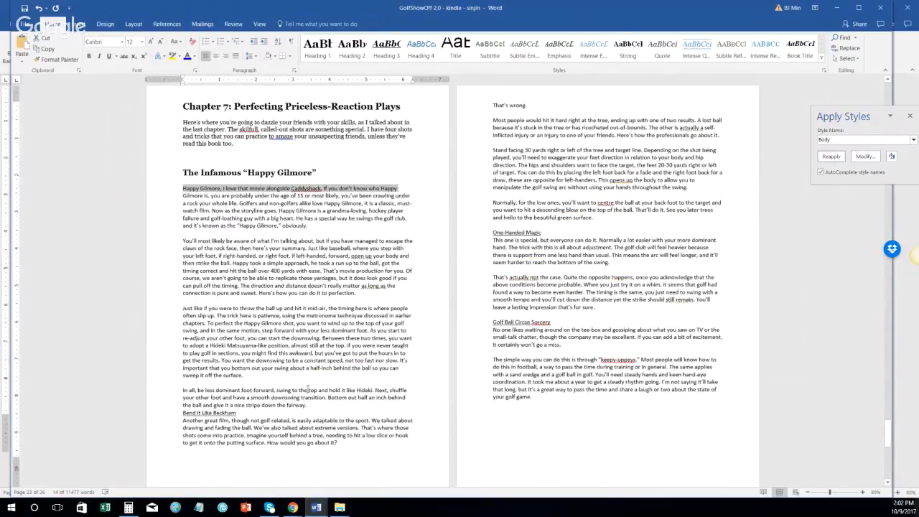
pyautogui.keyDown('shift'); pyautogui.click(308, 405); pyautogui.keyUp('shift')
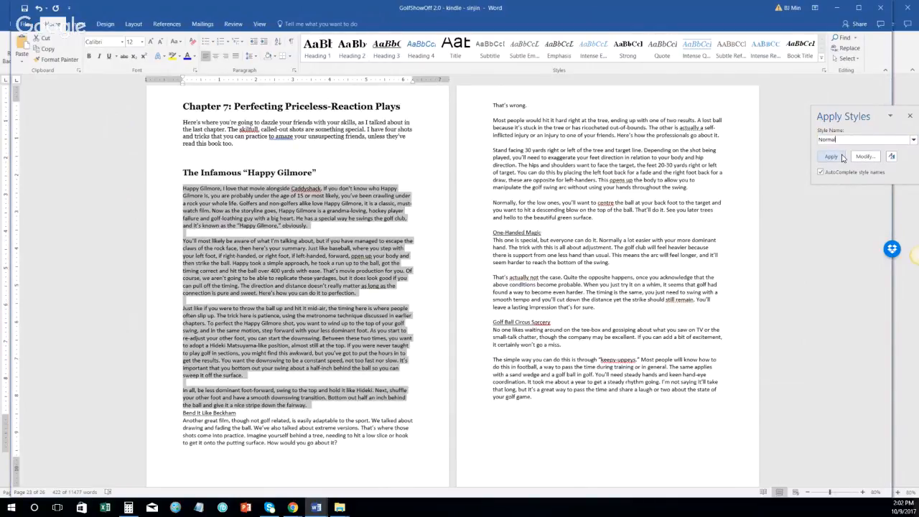
pyautogui.click(833, 156)
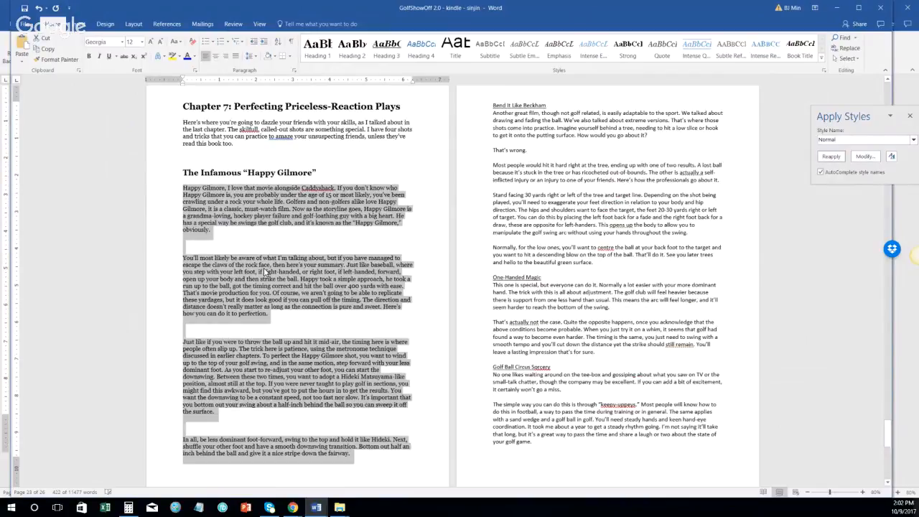
# Step: Delete the blank lines between the Happy Gilmore paragraphs
pyautogui.click(168, 247)
pyautogui.press('Delete')
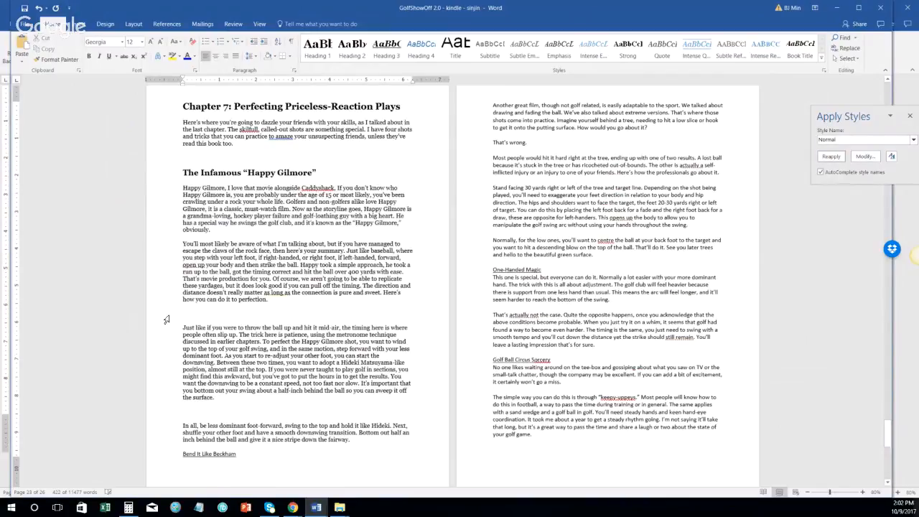
pyautogui.click(166, 318)
pyautogui.press('Delete')
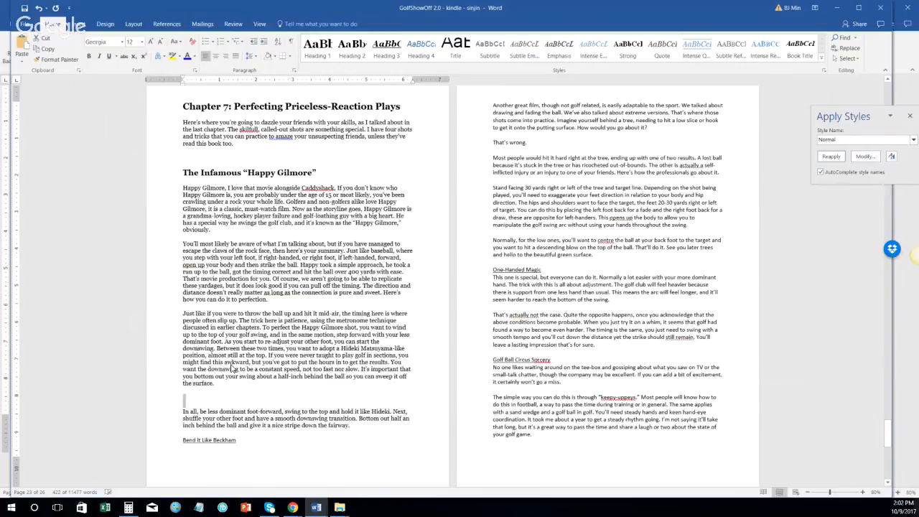
pyautogui.press('Delete')
pyautogui.scroll(-2, 163, 375)
# Step: Make 'Bend It Like Beckham' a Heading 2 and its body paragraphs Normal
pyautogui.click(163, 369)
pyautogui.click(352, 48)
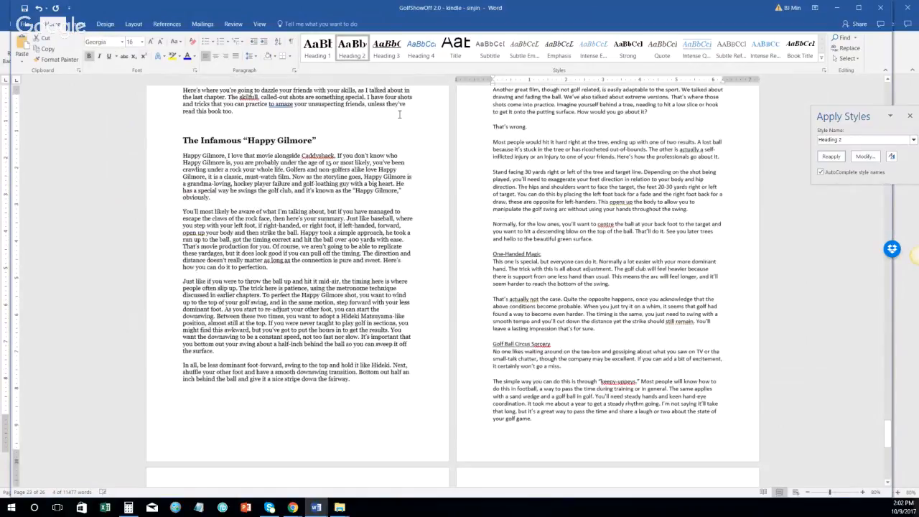
pyautogui.scroll(2, 399, 115)
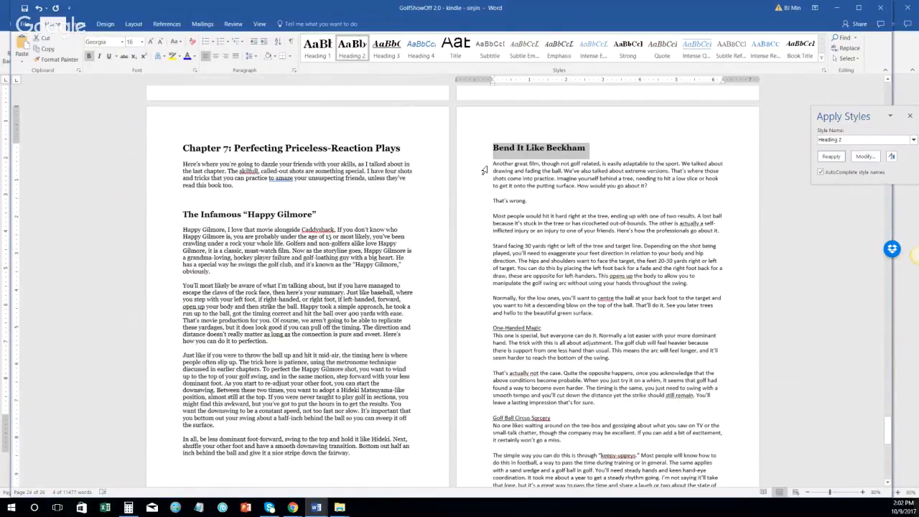
pyautogui.click(485, 168)
pyautogui.scroll(-4, 607, 219)
pyautogui.keyDown('shift'); pyautogui.click(607, 219); pyautogui.keyUp('shift')
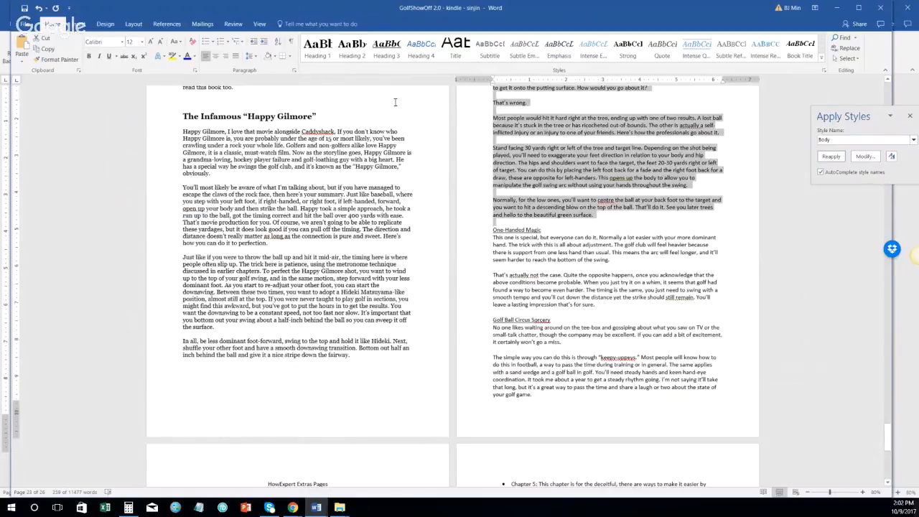
pyautogui.click(842, 139)
pyautogui.write('Normal')
pyautogui.click(835, 156)
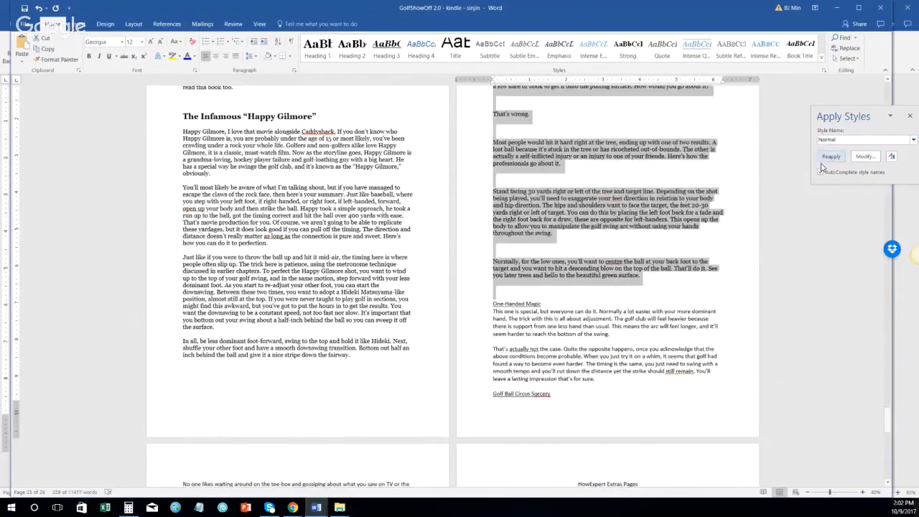
# Step: Delete the blank lines between the Bend It Like Beckham paragraphs
pyautogui.scroll(3, 502, 320)
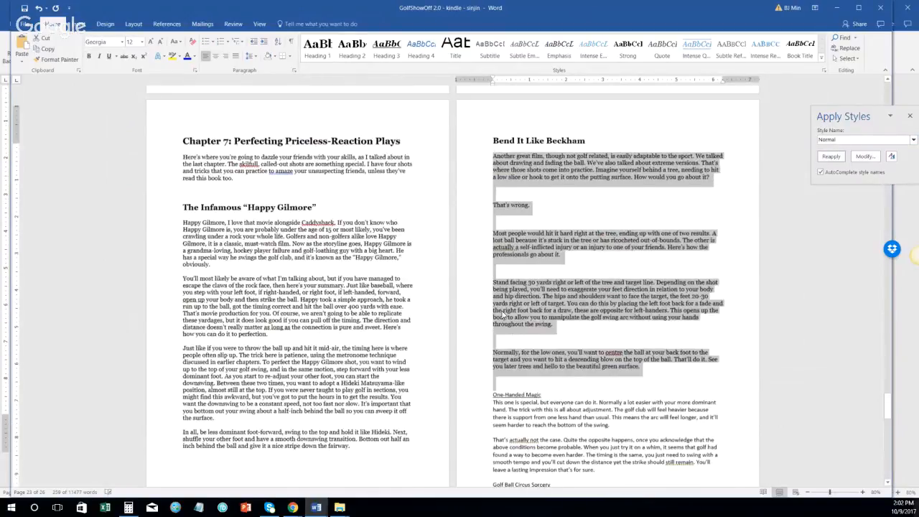
pyautogui.click(478, 194)
pyautogui.press('Delete')
pyautogui.click(477, 216)
pyautogui.press('Delete')
pyautogui.click(479, 248)
pyautogui.press('Delete')
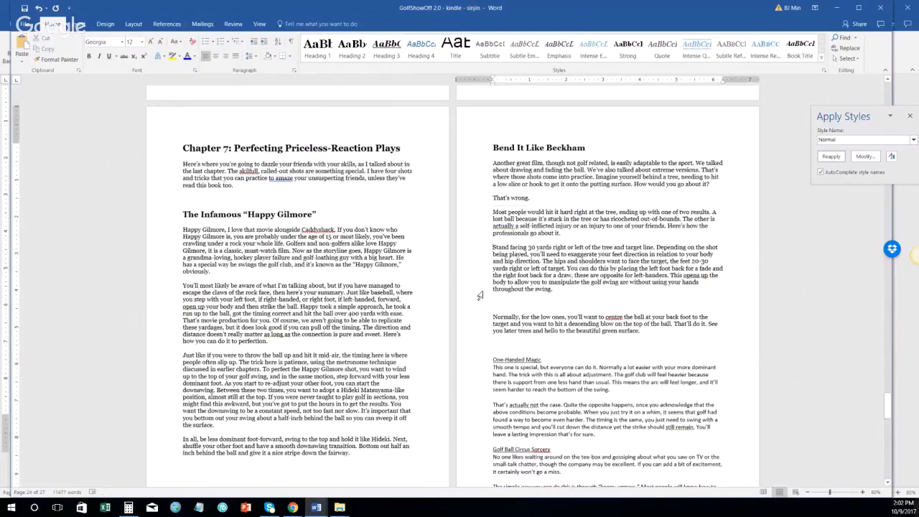
pyautogui.click(479, 302)
pyautogui.press('Delete')
pyautogui.click(482, 330)
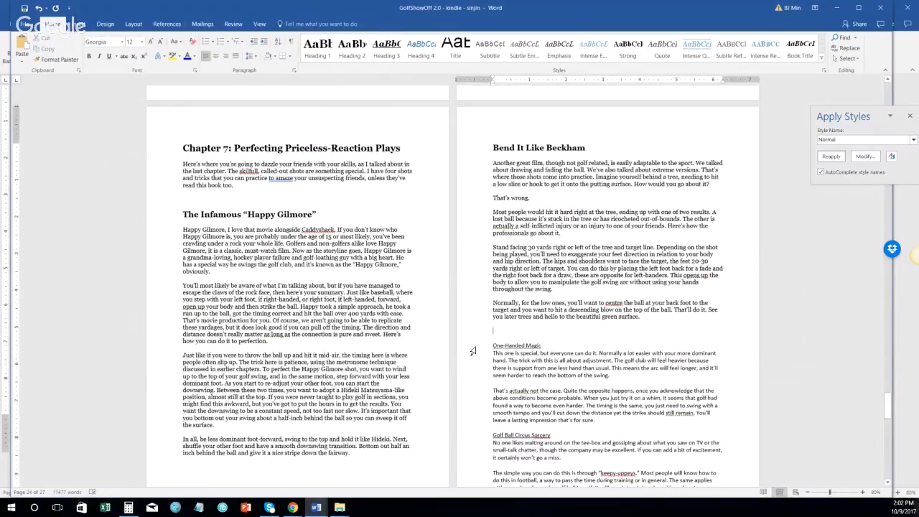
pyautogui.click(475, 346)
# Step: Make 'One-Handed Magic' a Heading 2, set its two paragraphs to Normal, and delete the empty paragraph
pyautogui.click(353, 49)
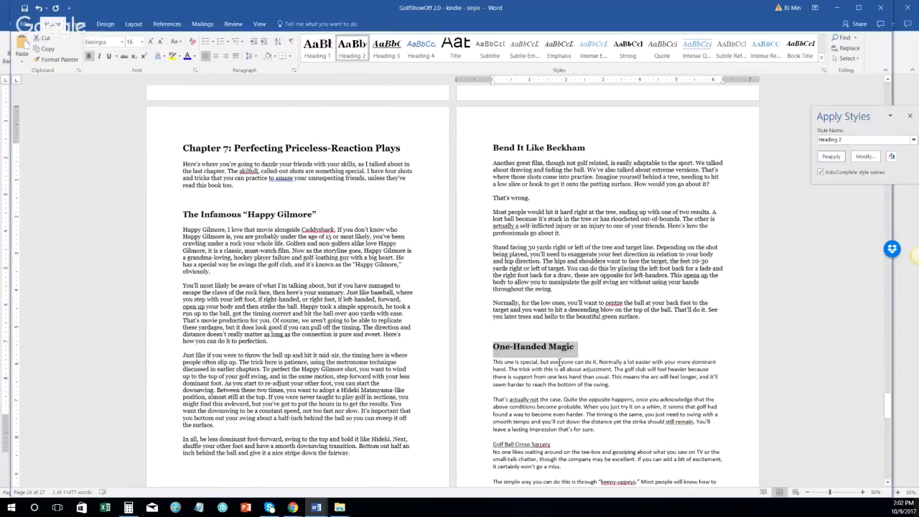
pyautogui.scroll(-2, 472, 298)
pyautogui.moveTo(471, 289); pyautogui.dragTo(472, 356)
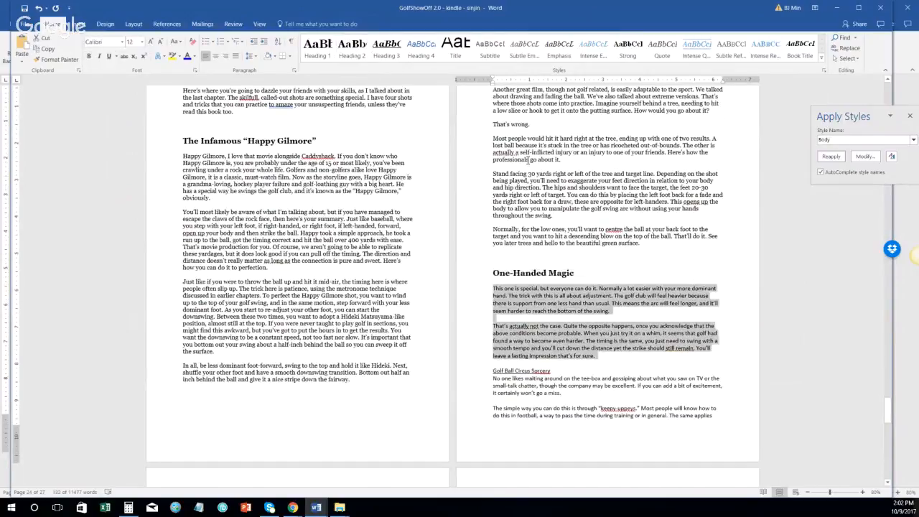
pyautogui.click(830, 155)
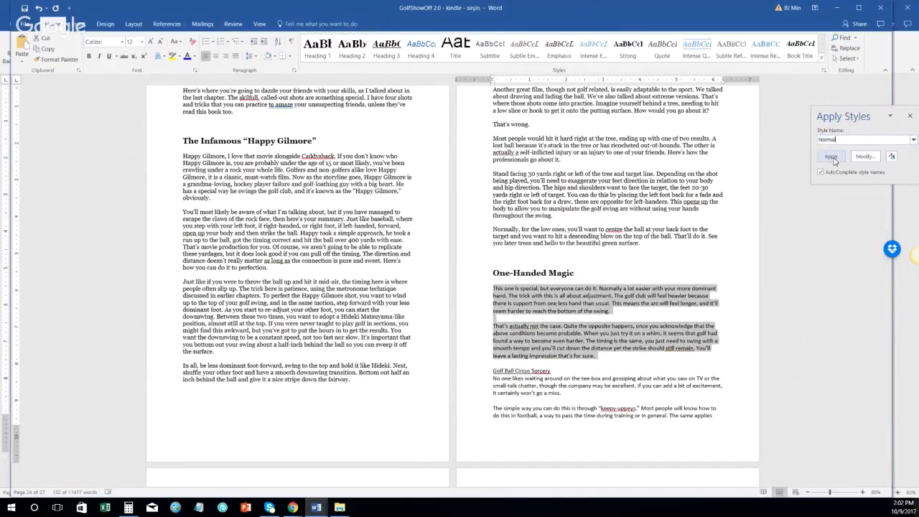
pyautogui.click(511, 336)
pyautogui.press('Delete')
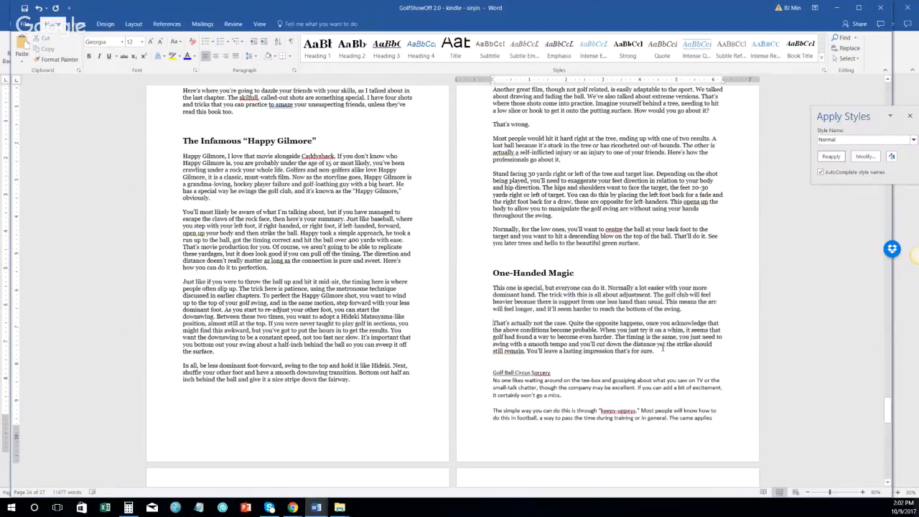
pyautogui.click(672, 354)
pyautogui.hotkey('ctrl', 'u')
# Step: Make 'Golf Ball Circus Sorcery' a Heading 2
pyautogui.click(352, 48)
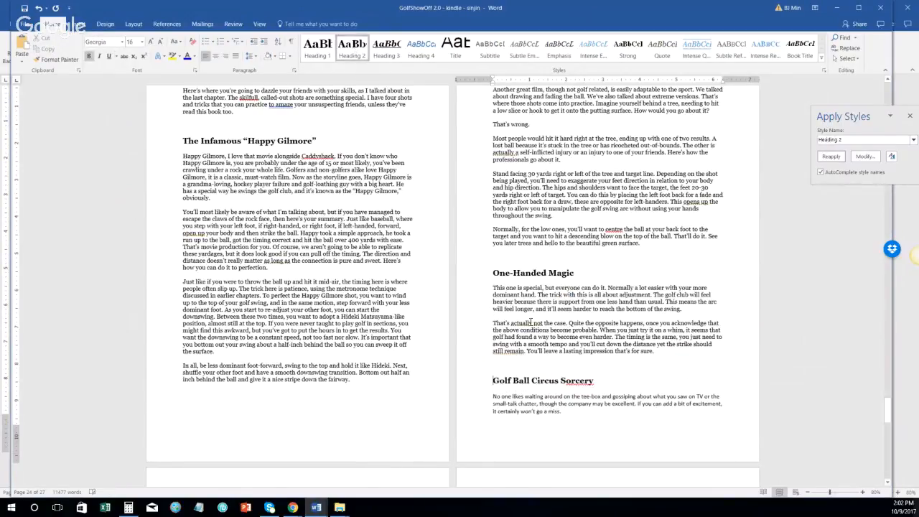
pyautogui.scroll(-1, 531, 322)
pyautogui.scroll(-2, 481, 349)
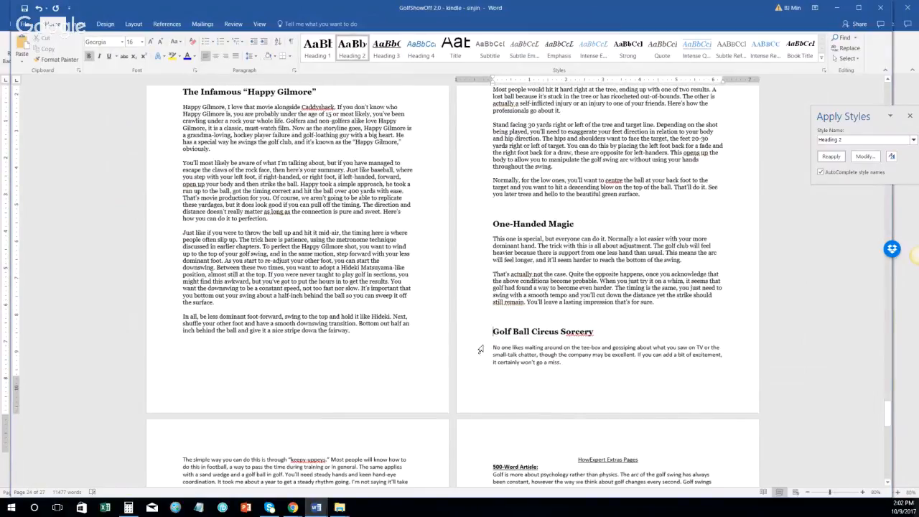
# Step: Apply the Normal style to the body text and keepy-uppeys paragraph under Golf Ball Circus Sorcery
pyautogui.click(480, 350)
pyautogui.scroll(-3, 480, 350)
pyautogui.keyDown('shift'); pyautogui.click(252, 402); pyautogui.keyUp('shift')
pyautogui.click(855, 141)
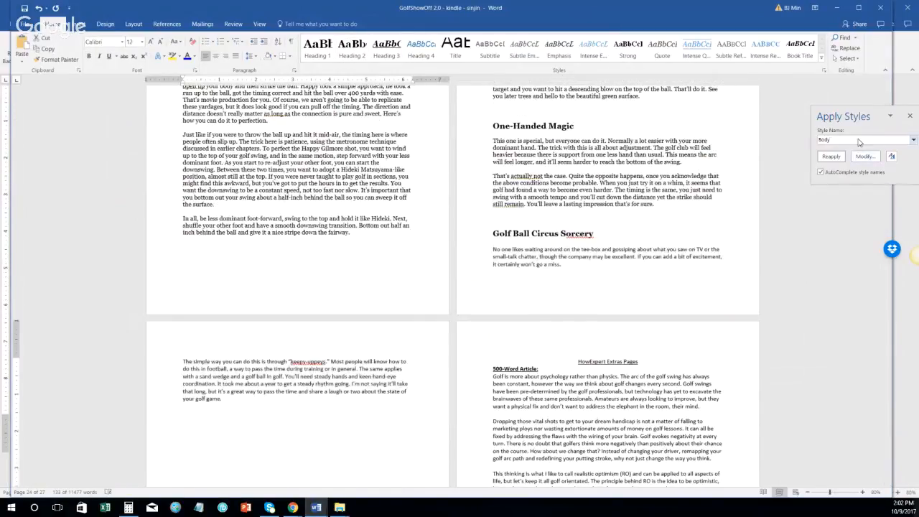
pyautogui.write('Normal')
pyautogui.hotkey('ctrl', 'z')
pyautogui.click(852, 139)
pyautogui.write('Normal')
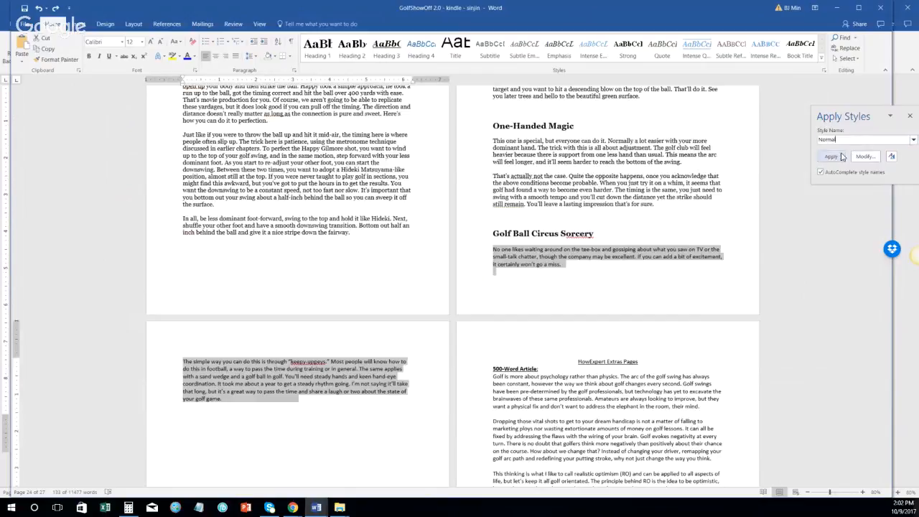
pyautogui.click(830, 158)
# Step: Remove the blank line above 'The simple way' and check the spacing after the golf game paragraph
pyautogui.scroll(-1, 344, 353)
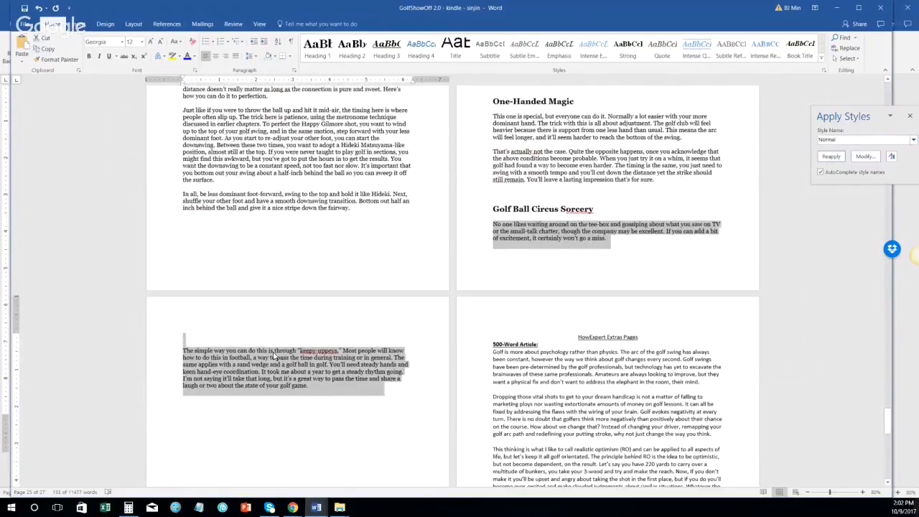
pyautogui.click(161, 344)
pyautogui.press('BackSpace')
pyautogui.press('Up')
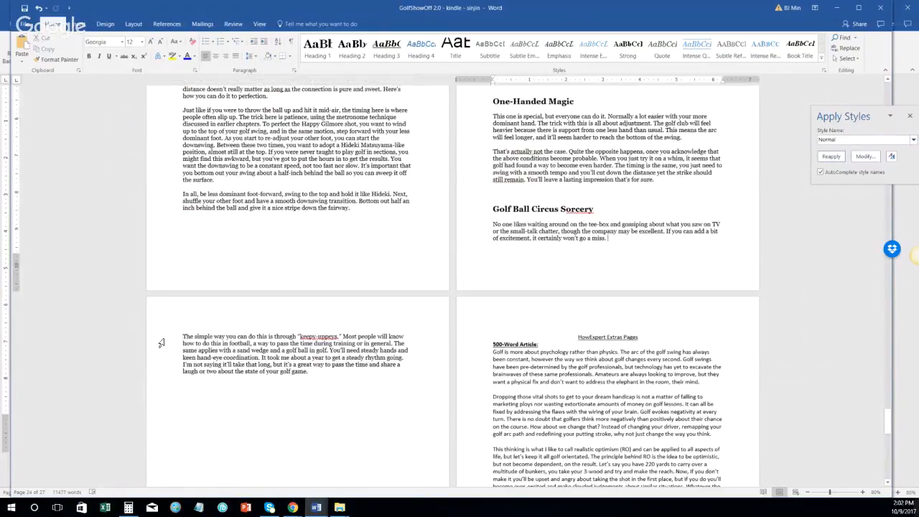
pyautogui.press('Down')
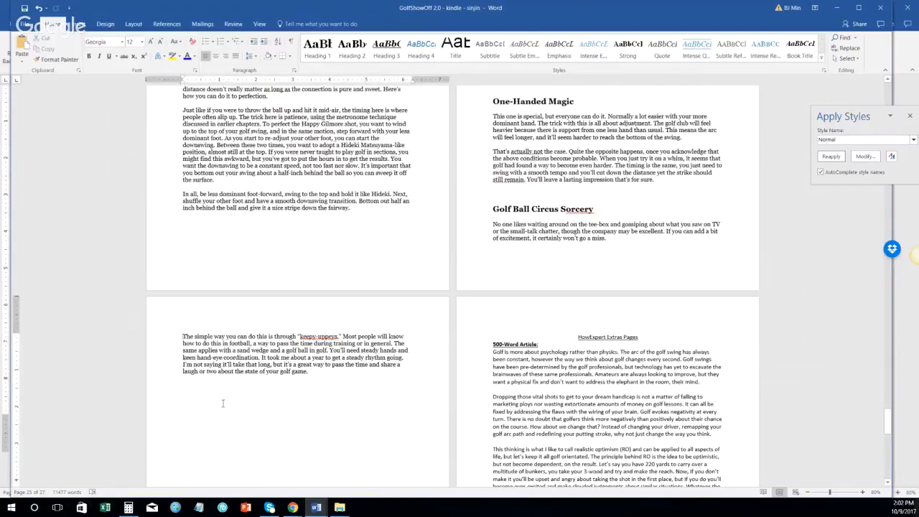
pyautogui.moveTo(341, 378)
pyautogui.mouseDown()
pyautogui.moveTo(363, 430)
pyautogui.moveTo(351, 366)
pyautogui.moveTo(350, 392)
pyautogui.mouseUp()
pyautogui.scroll(1, 346, 393)
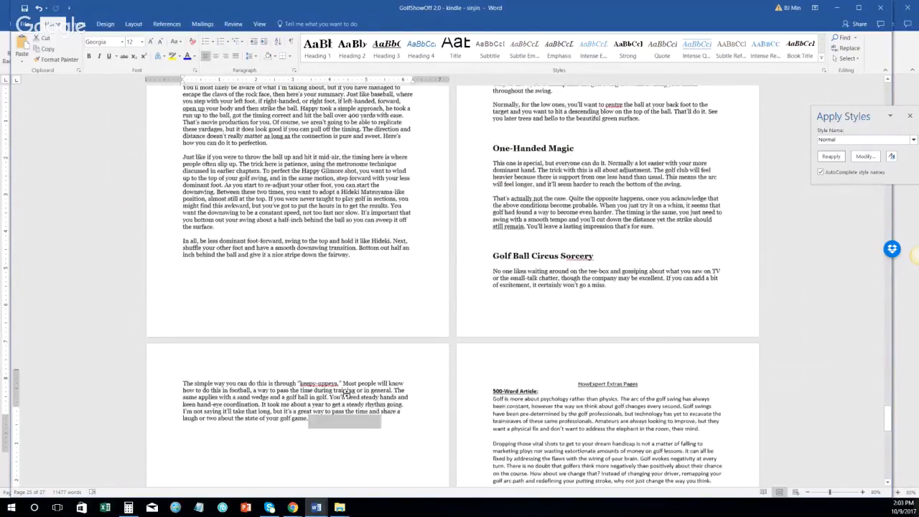
pyautogui.scroll(1, 346, 393)
pyautogui.scroll(-4, 347, 393)
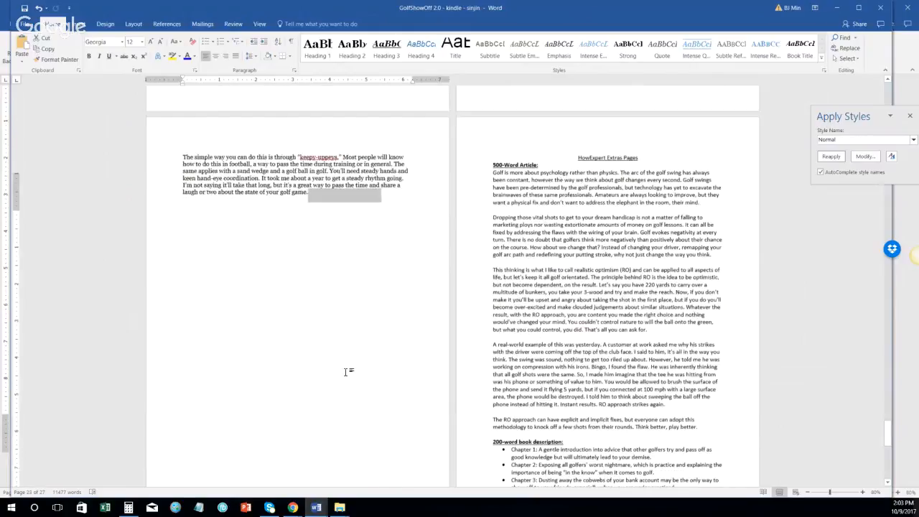
pyautogui.scroll(6, 346, 371)
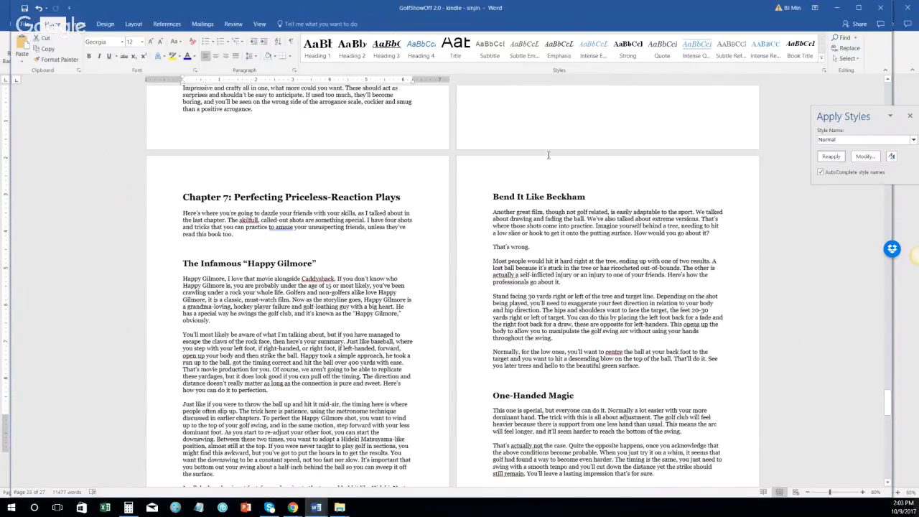
pyautogui.scroll(-3, 313, 433)
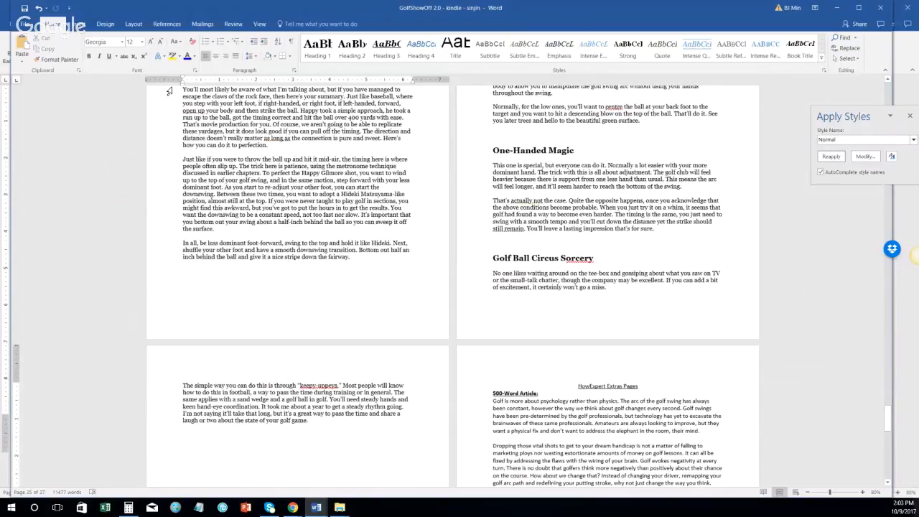
pyautogui.click(134, 24)
# Step: Insert a Next Page section break and type 'About the Expert' on the new page
pyautogui.click(131, 39)
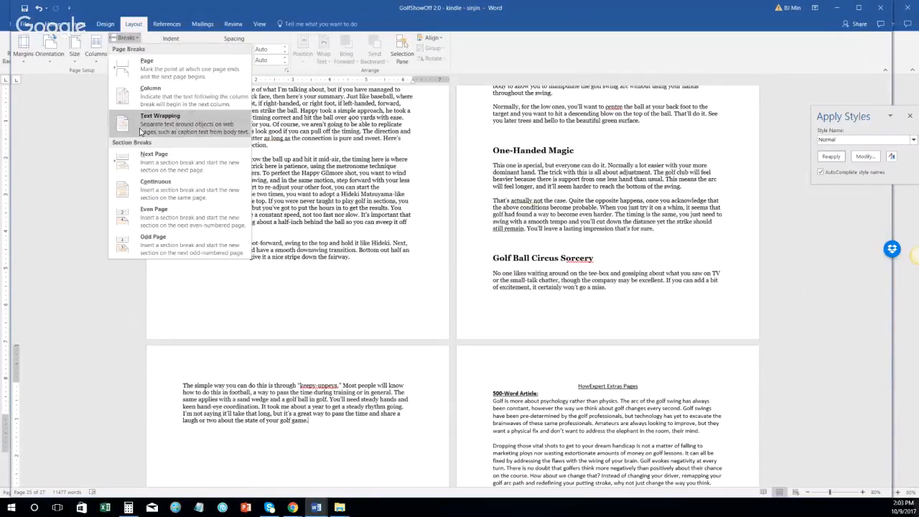
pyautogui.click(143, 151)
pyautogui.scroll(-4, 580, 195)
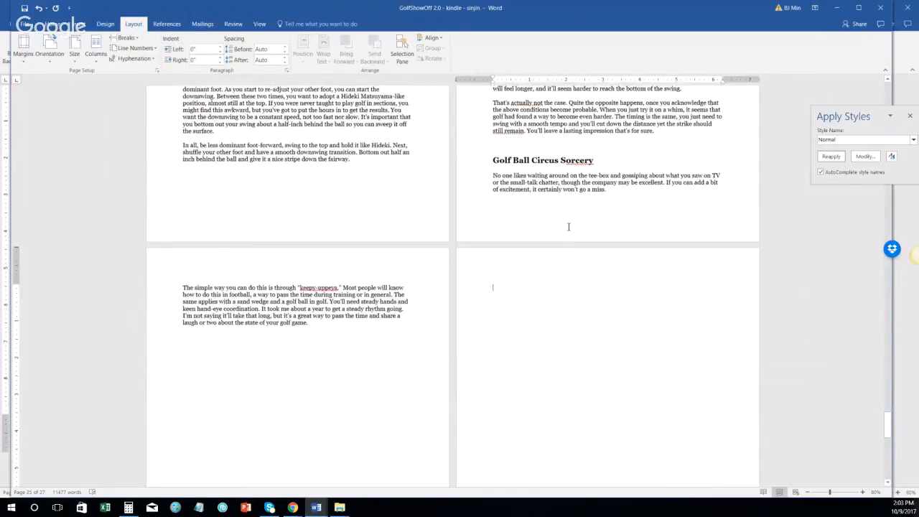
pyautogui.write('About the Expert')
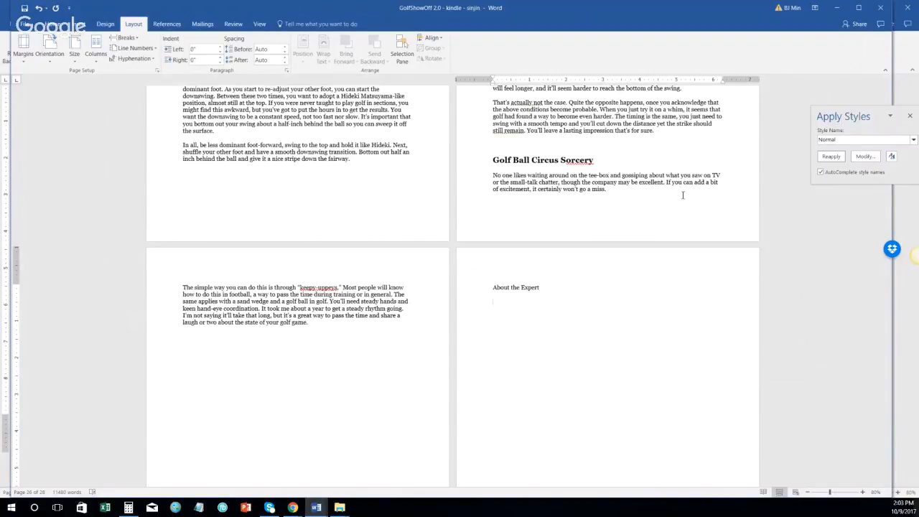
# Step: Format the 'About the Expert' line as Heading 1
pyautogui.click(478, 289)
pyautogui.click(52, 24)
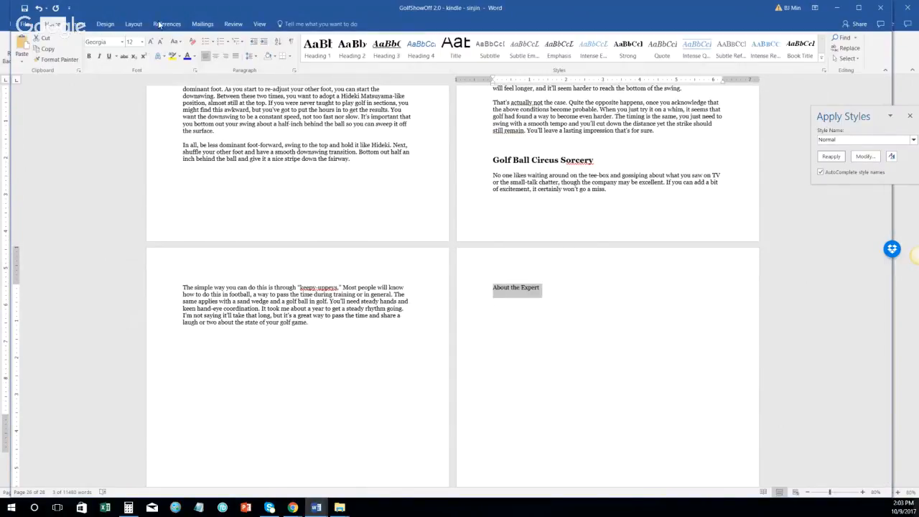
pyautogui.click(317, 49)
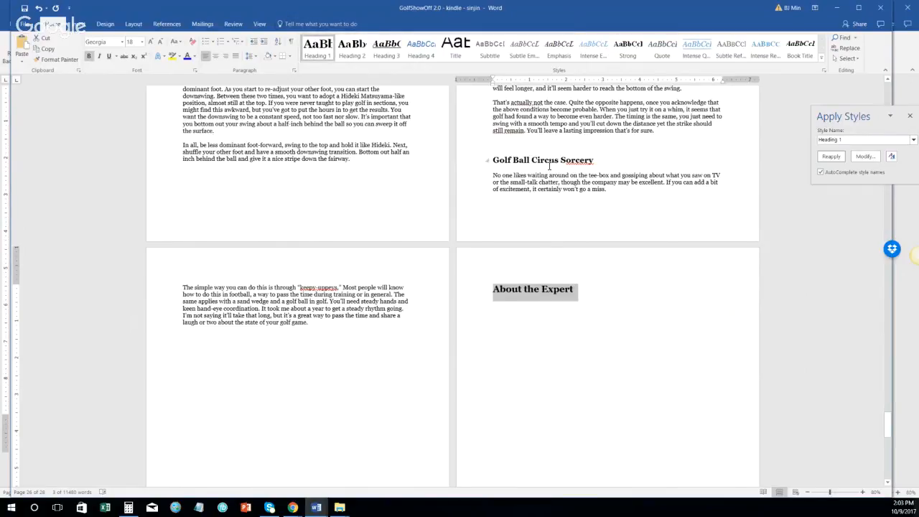
pyautogui.click(510, 312)
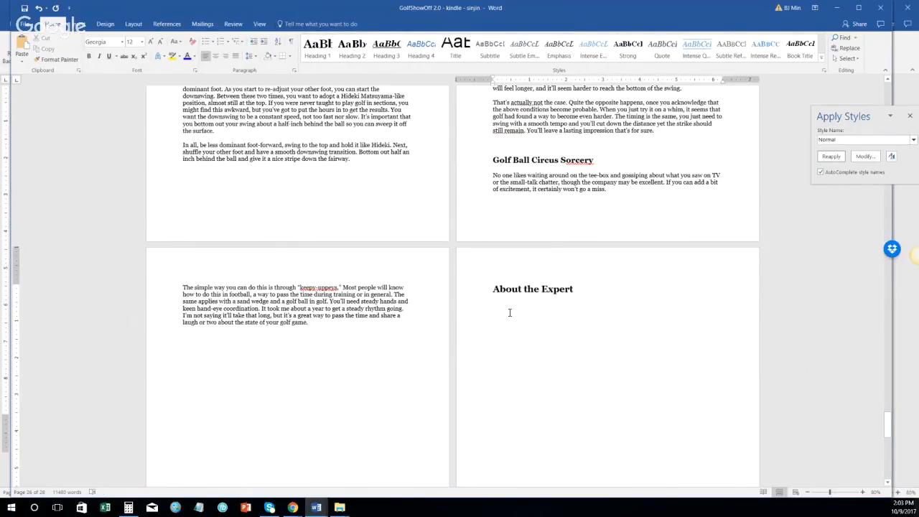
pyautogui.scroll(-5, 529, 308)
pyautogui.scroll(3, 529, 308)
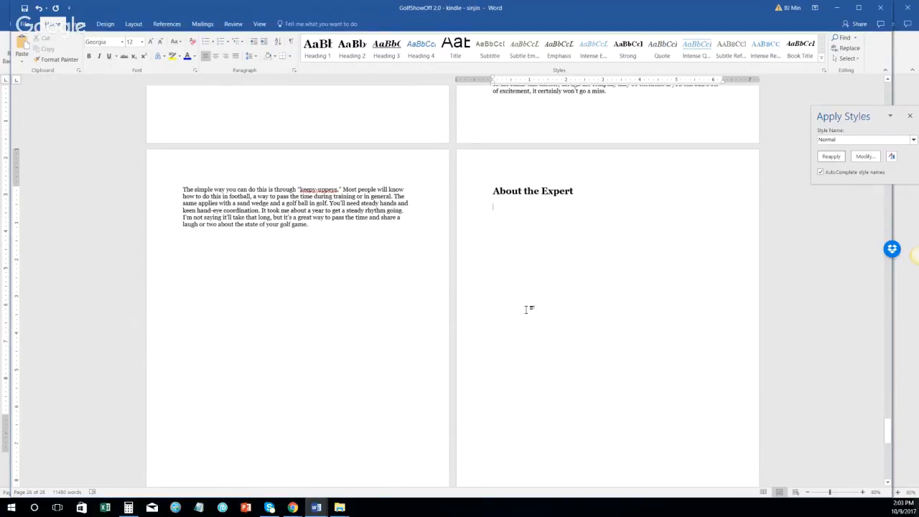
pyautogui.scroll(-6, 504, 306)
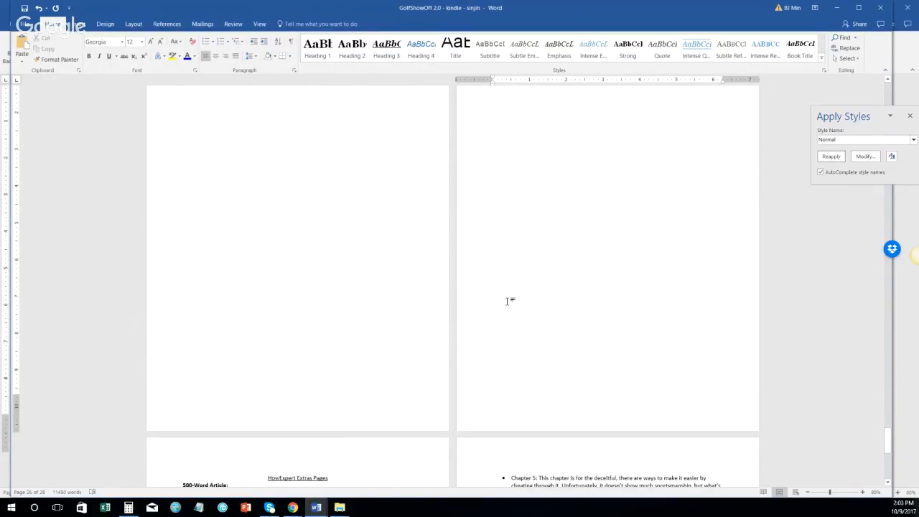
# Step: Paste the author's 100-word personal description below the About the Expert heading
pyautogui.scroll(-3, 314, 279)
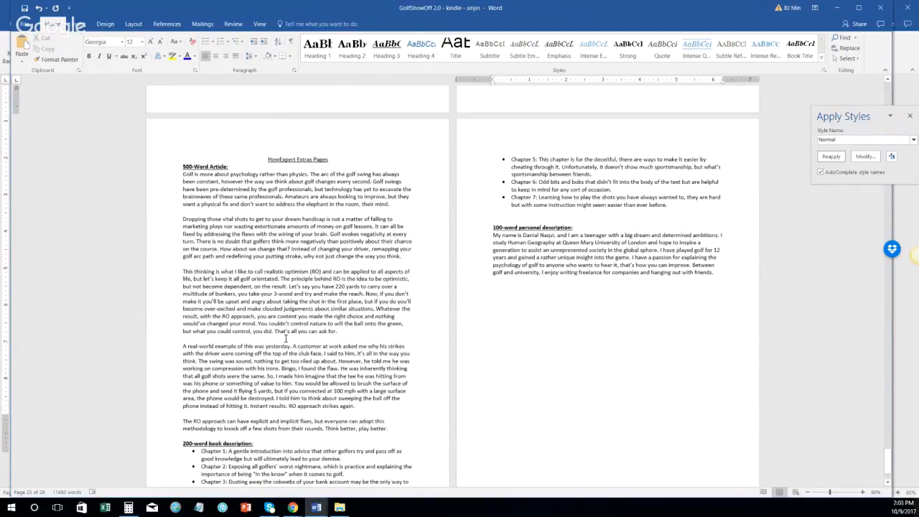
pyautogui.scroll(2, 390, 307)
pyautogui.scroll(-1, 389, 306)
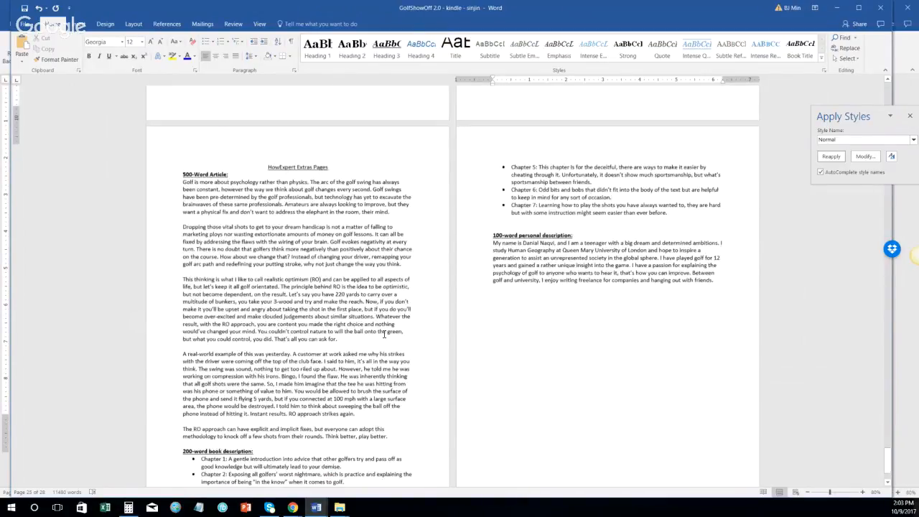
pyautogui.moveTo(477, 290); pyautogui.dragTo(497, 331)
pyautogui.hotkey('ctrl', 'c')
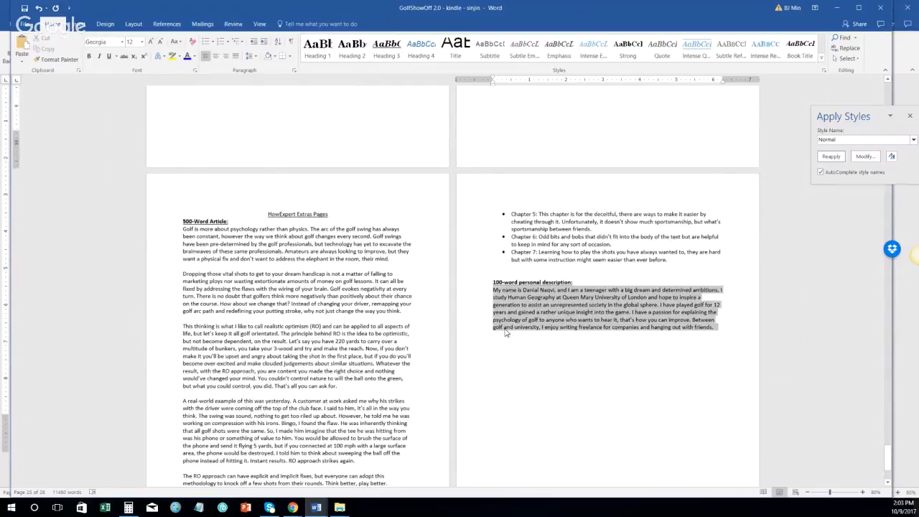
pyautogui.scroll(10, 496, 332)
pyautogui.click(495, 218)
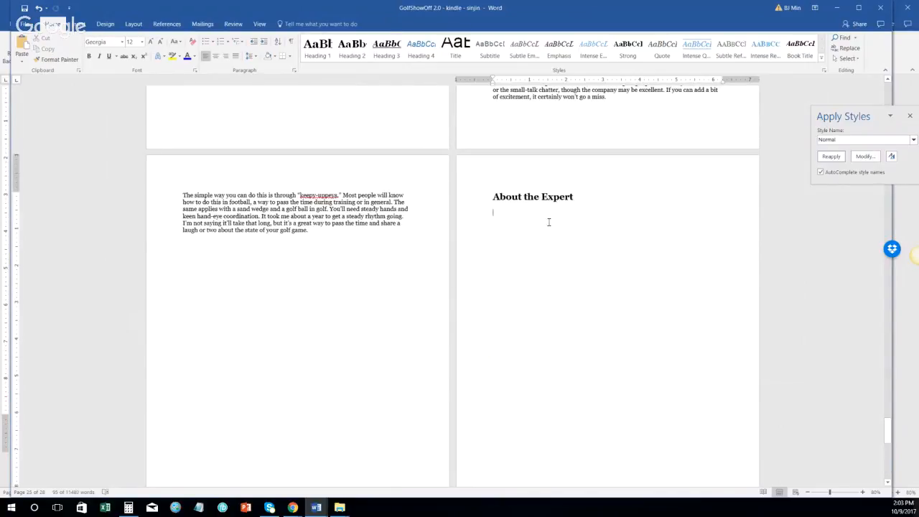
pyautogui.hotkey('ctrl', 'v')
# Step: Restyle the pasted bio paragraph as Normal
pyautogui.tripleClick(559, 229)
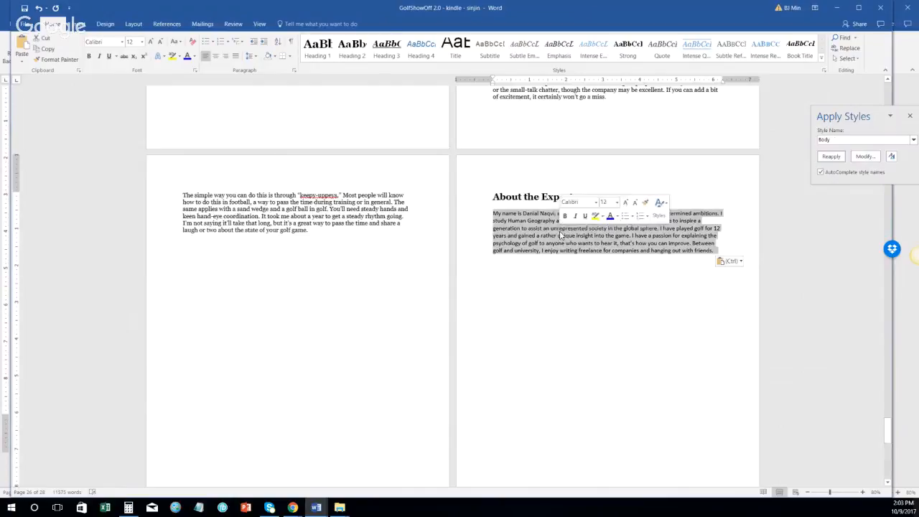
pyautogui.click(854, 140)
pyautogui.write('My name is Danial Naqvi, and I am a teenager with a big dream and determined ambitions. I study Human Geography at Queen Mary University of London and hope to inspire a generation to assist an unrepresented society in the global sphere. I have played golf')
pyautogui.hotkey('ctrl', 'a')
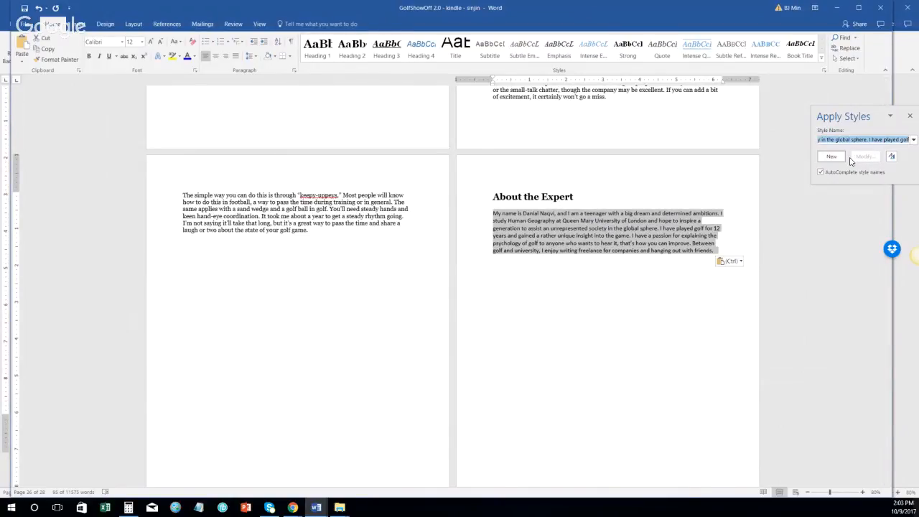
pyautogui.write('Normal')
pyautogui.press('Return')
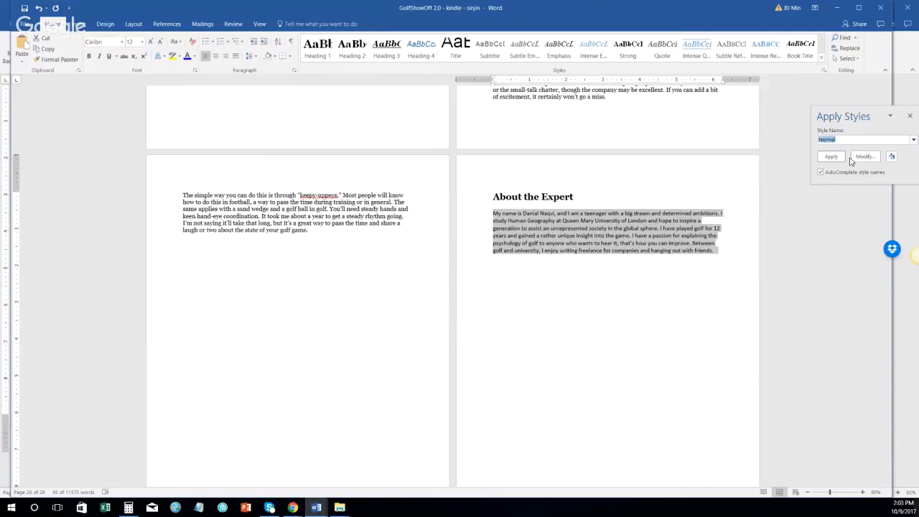
pyautogui.click(844, 158)
pyautogui.scroll(3, 539, 263)
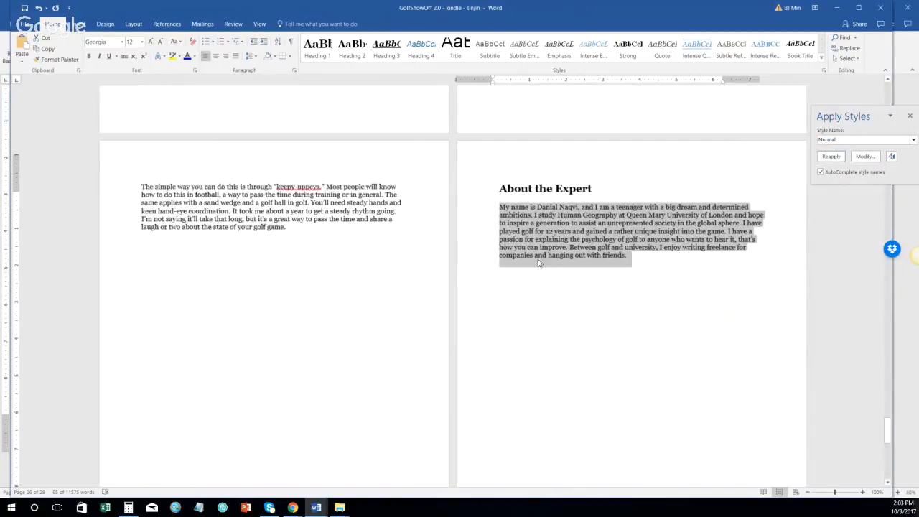
pyautogui.click(303, 201)
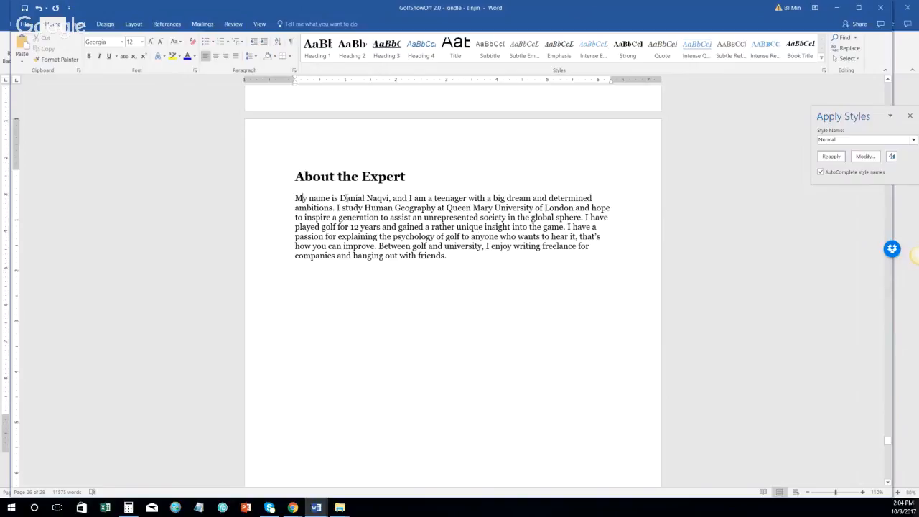
# Step: Try rewording the bio's opening sentence, then undo the change
pyautogui.moveTo(340, 198); pyautogui.dragTo(295, 199)
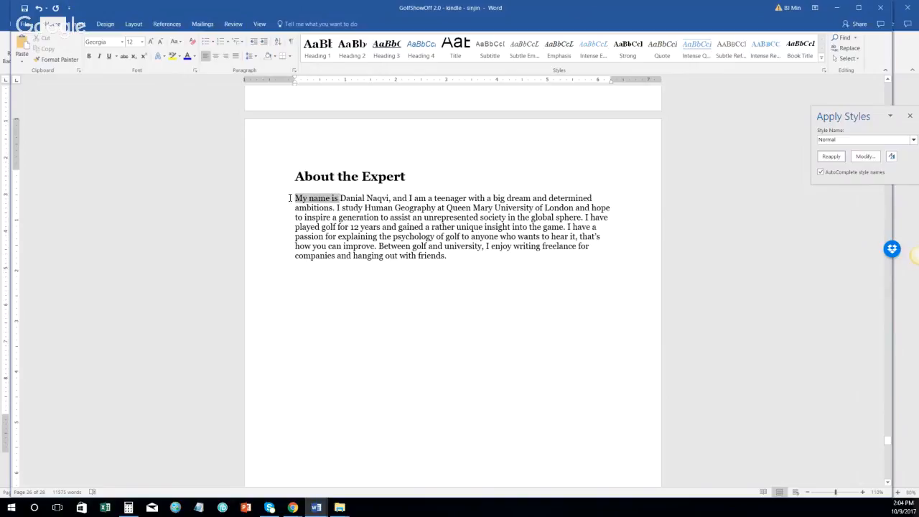
pyautogui.press('Delete')
pyautogui.moveTo(349, 198); pyautogui.dragTo(387, 205)
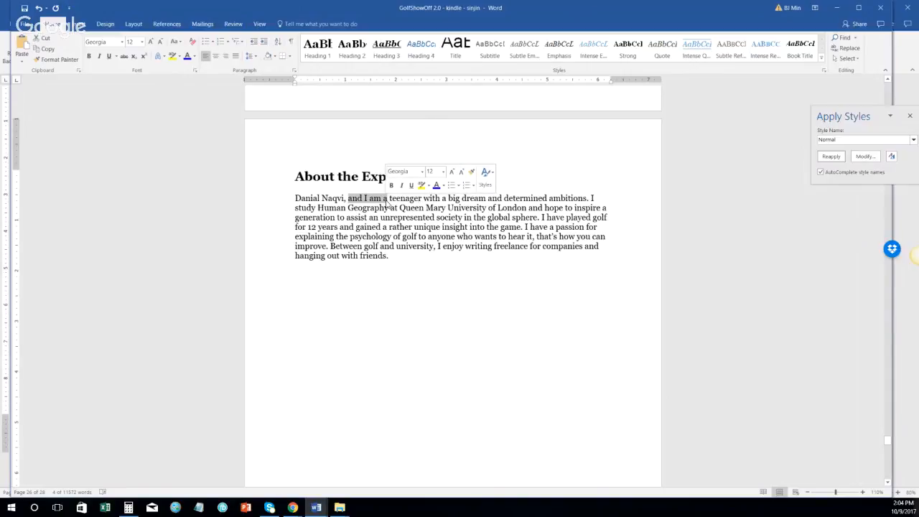
pyautogui.press('BackSpace')
pyautogui.press('BackSpace')
pyautogui.press('BackSpace')
pyautogui.write('is a co')
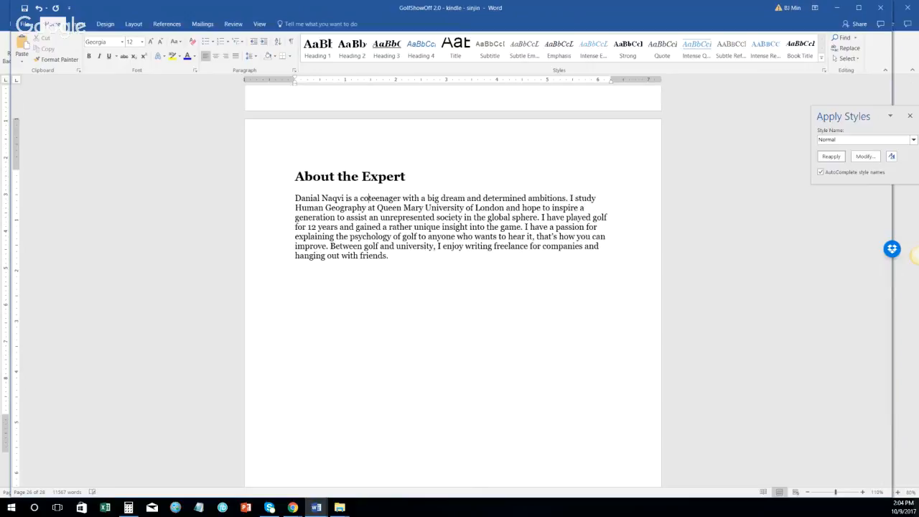
pyautogui.write('lle')
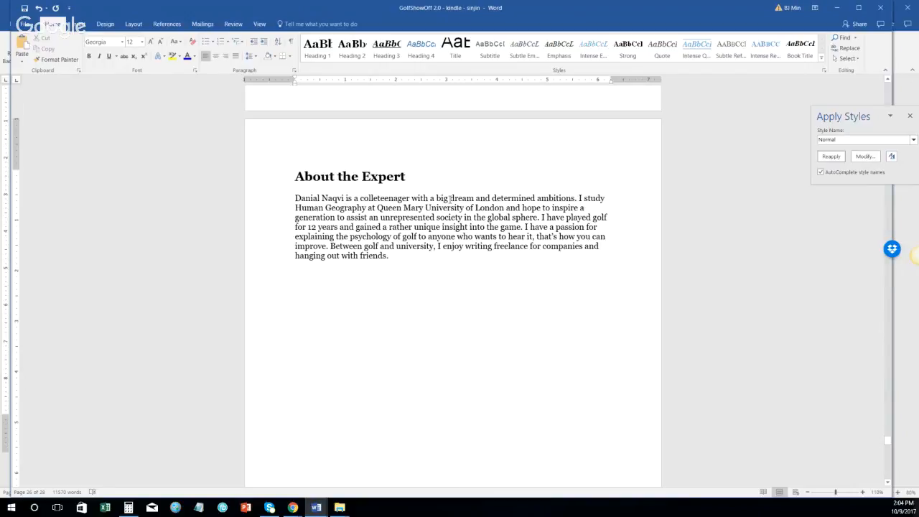
pyautogui.hotkey('ctrl', 'z')
pyautogui.hotkey('ctrl', 'z')
pyautogui.hotkey('ctrl', 'z')
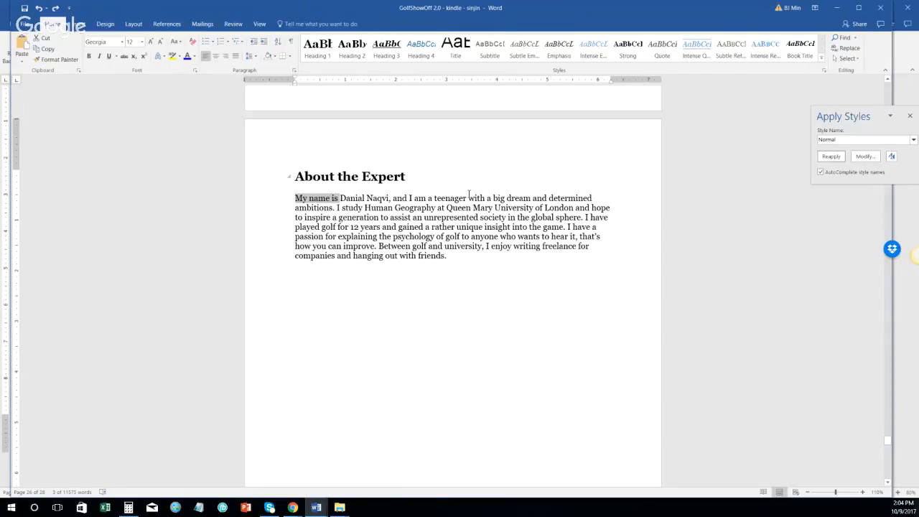
# Step: Add 'HowExpert publishes short 'how to' guides on unique topics by everyday experts.' below the bio
pyautogui.scroll(-2, 460, 191)
pyautogui.click(470, 190)
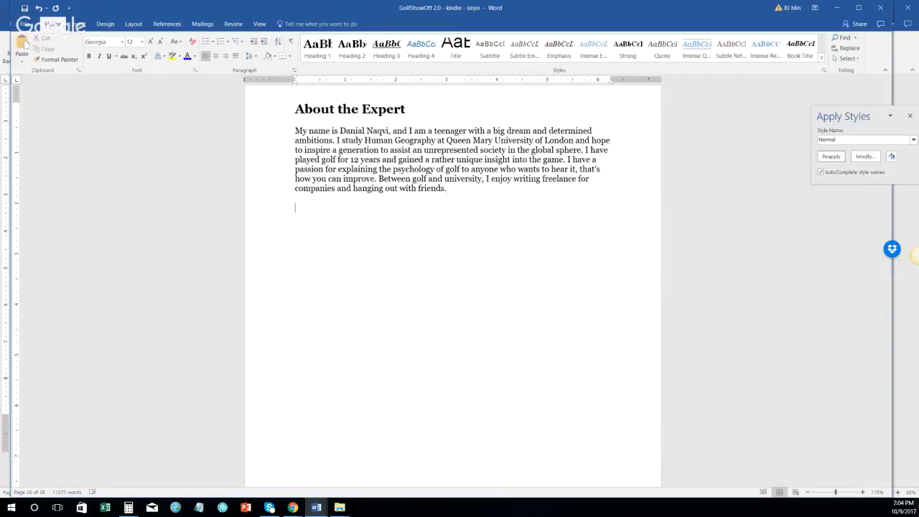
pyautogui.press('Return')
pyautogui.write('HowExpert ')
pyautogui.write('publishes short ')
pyautogui.write("'how to' guides on ")
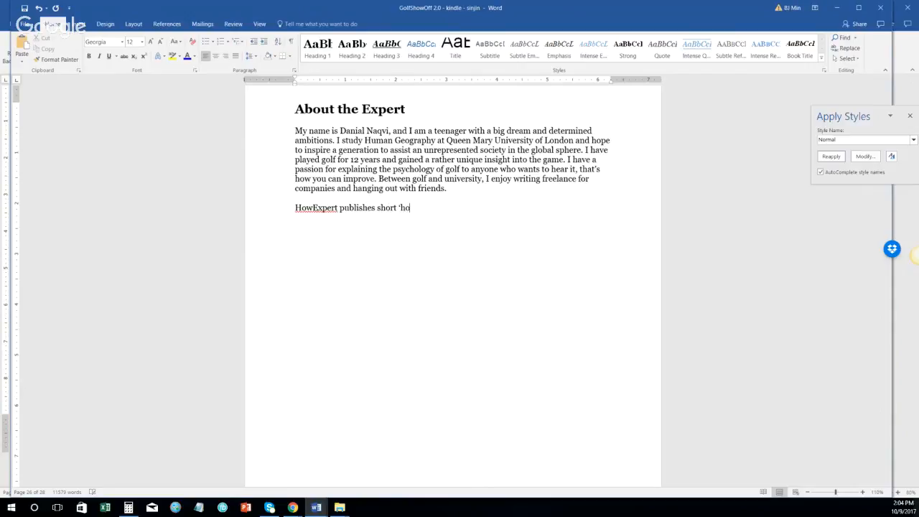
pyautogui.write('unique topics by everyday experts.')
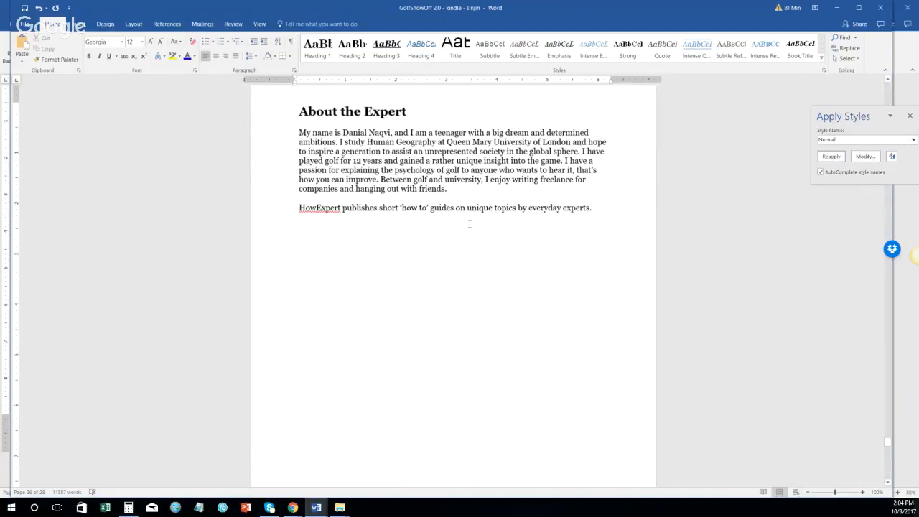
pyautogui.scroll(-2, 468, 223)
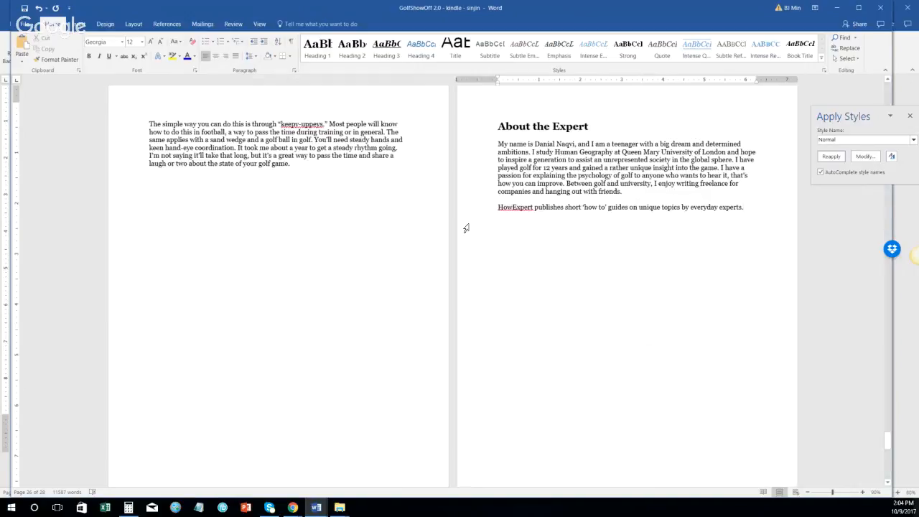
# Step: Insert a Next Page section break and type a 'Recommend Resources' heading on the new page
pyautogui.click(134, 24)
pyautogui.click(126, 37)
pyautogui.click(152, 163)
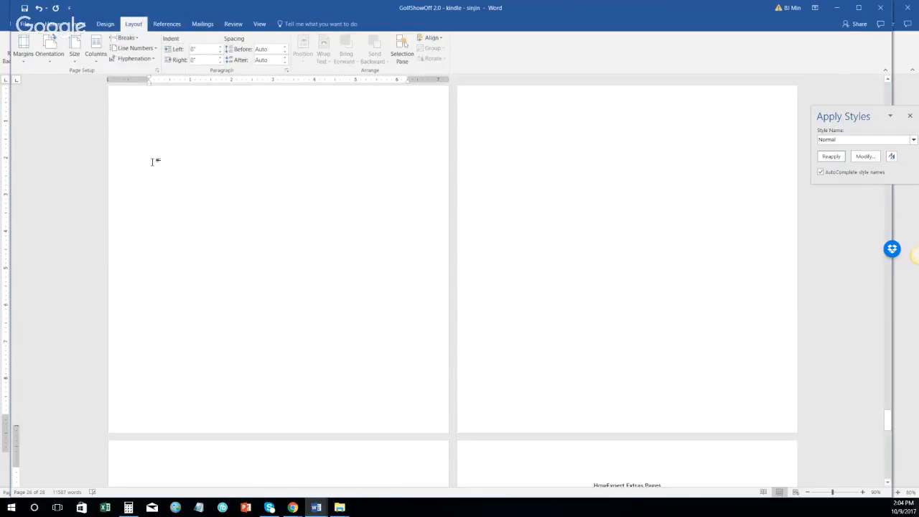
pyautogui.write('Recommen')
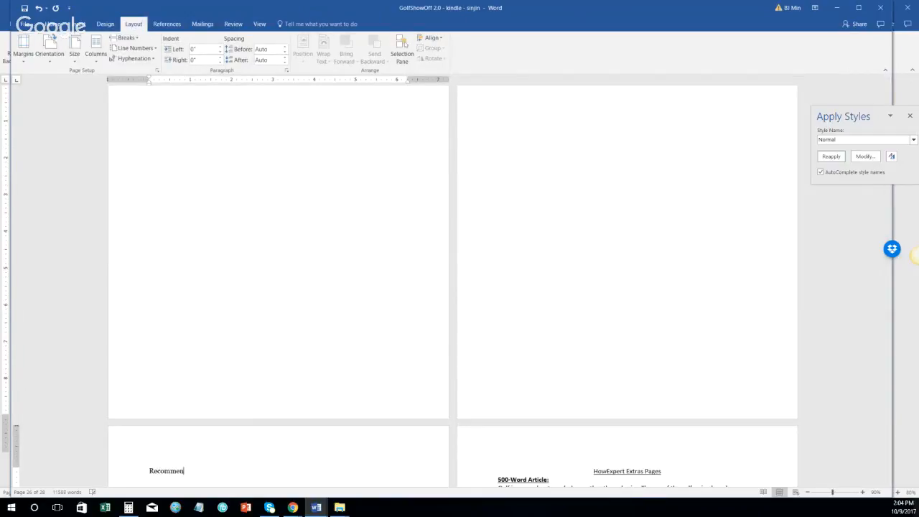
pyautogui.write('d Resources')
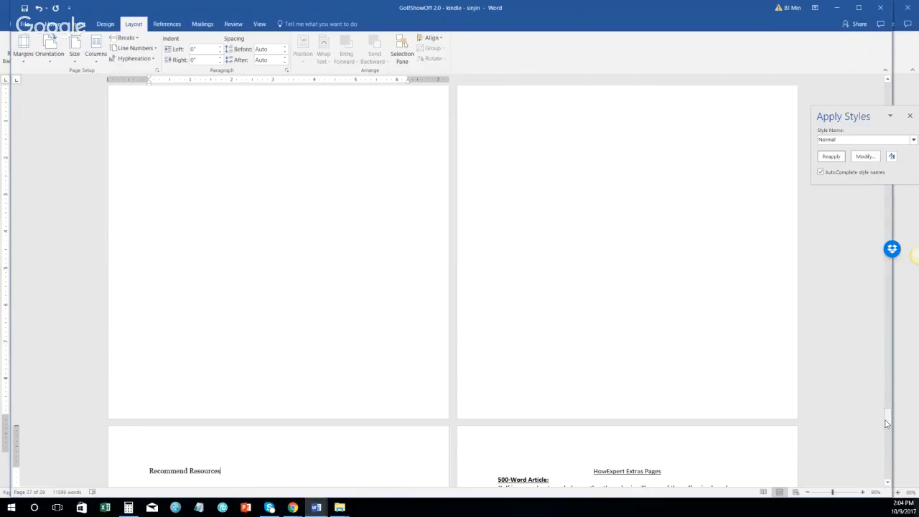
# Step: Copy the Recommended Resources block with its two HowExpert links from page 2 over that heading
pyautogui.moveTo(888, 424); pyautogui.dragTo(898, 144)
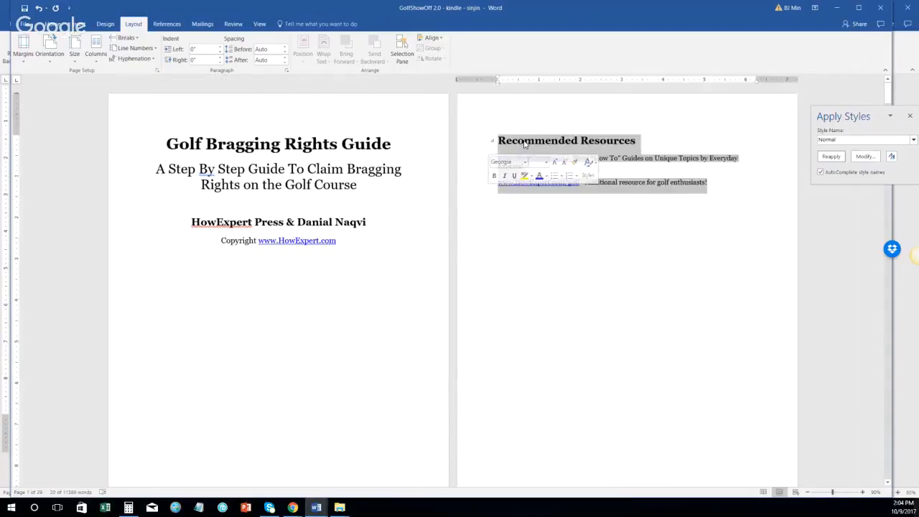
pyautogui.rightClick(524, 141)
pyautogui.click(545, 158)
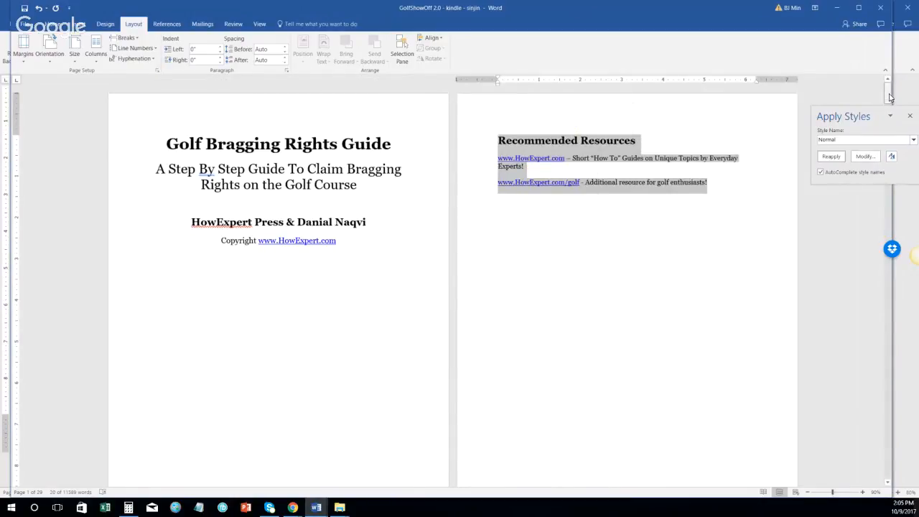
pyautogui.moveTo(889, 98); pyautogui.dragTo(895, 470)
pyautogui.scroll(8, 514, 377)
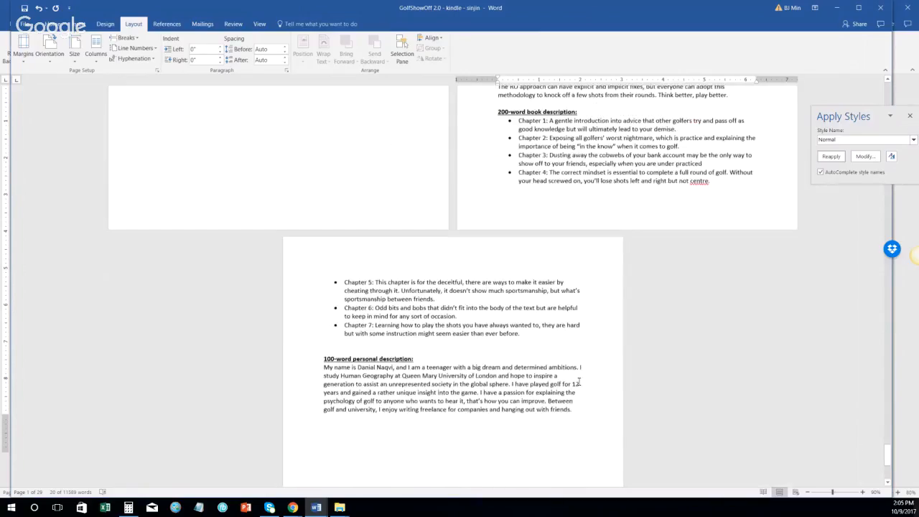
pyautogui.scroll(-5, 512, 376)
pyautogui.click(127, 281)
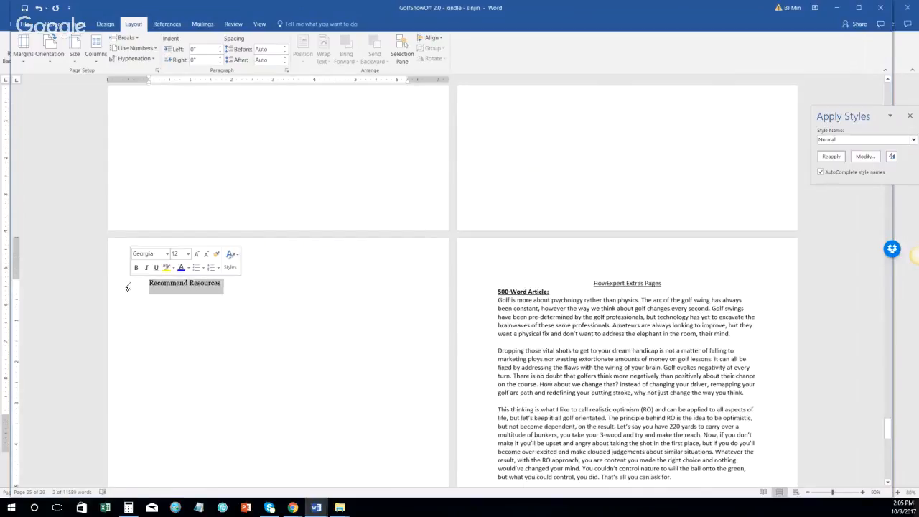
pyautogui.hotkey('ctrl', 'v')
pyautogui.scroll(-4, 422, 292)
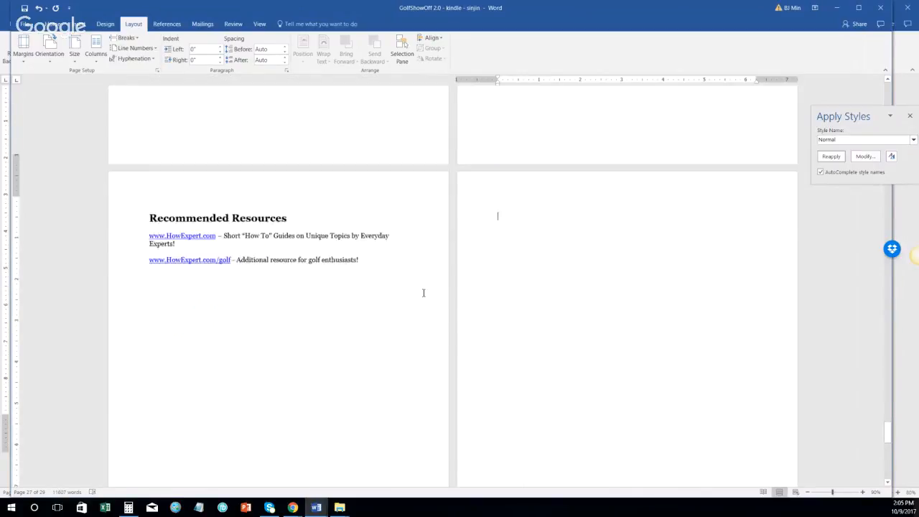
pyautogui.scroll(-8, 431, 280)
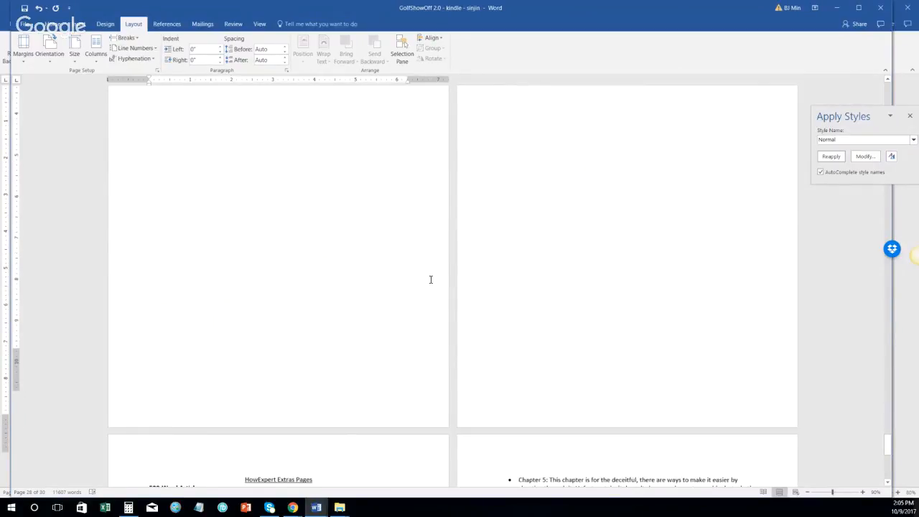
pyautogui.scroll(-4, 466, 318)
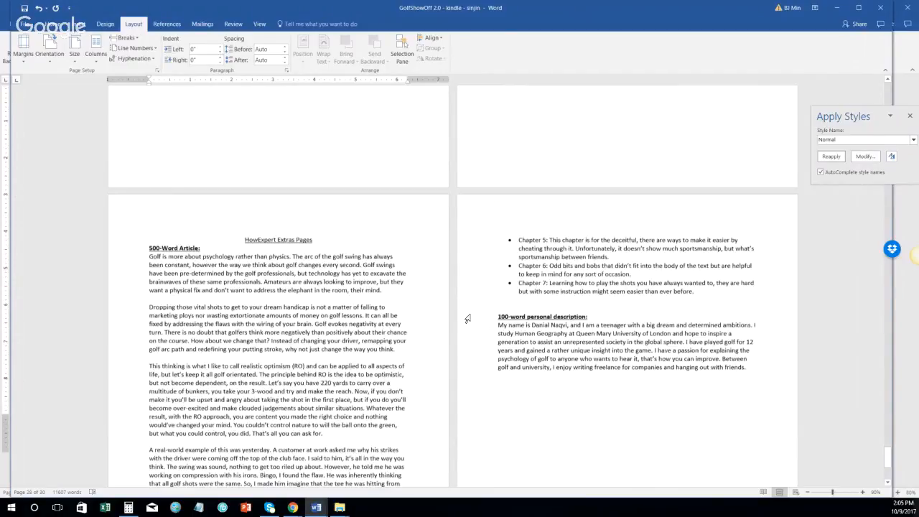
pyautogui.scroll(-3, 468, 318)
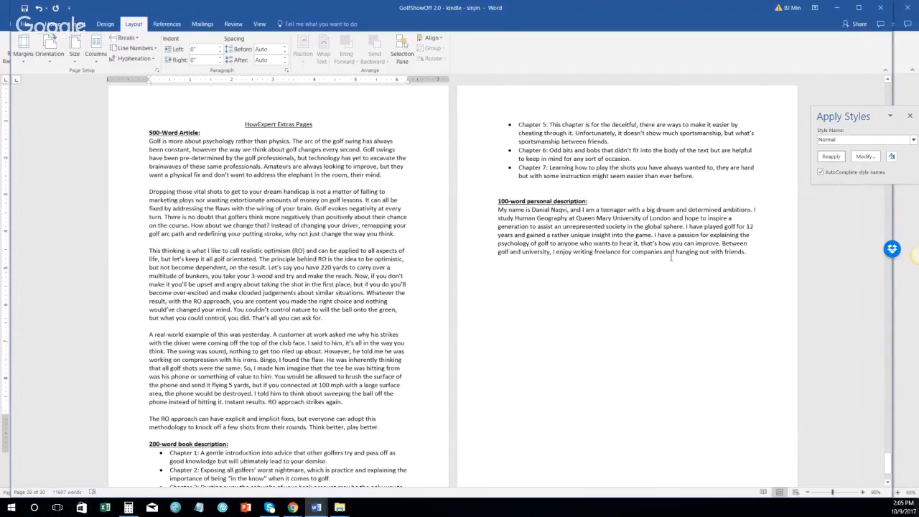
pyautogui.scroll(-8, 671, 256)
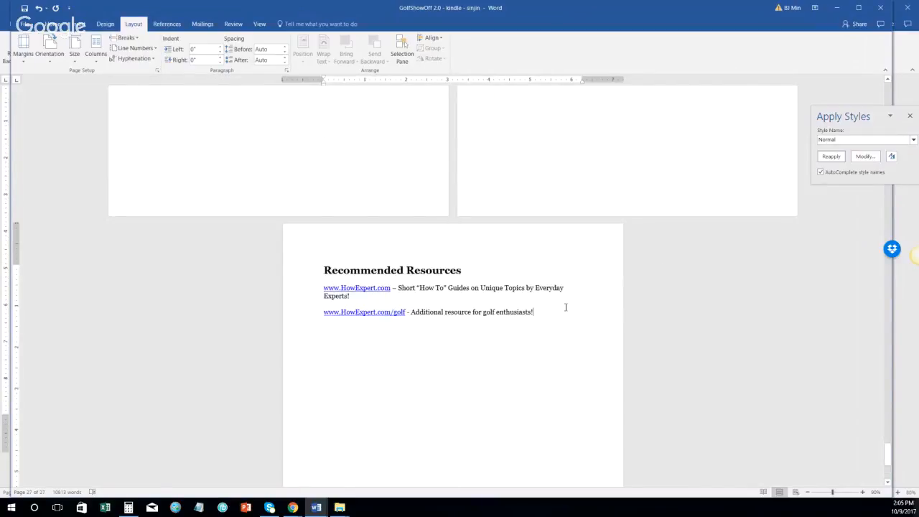
pyautogui.keyDown('ctrl'); pyautogui.scroll(-2, 565, 308); pyautogui.keyUp('ctrl')
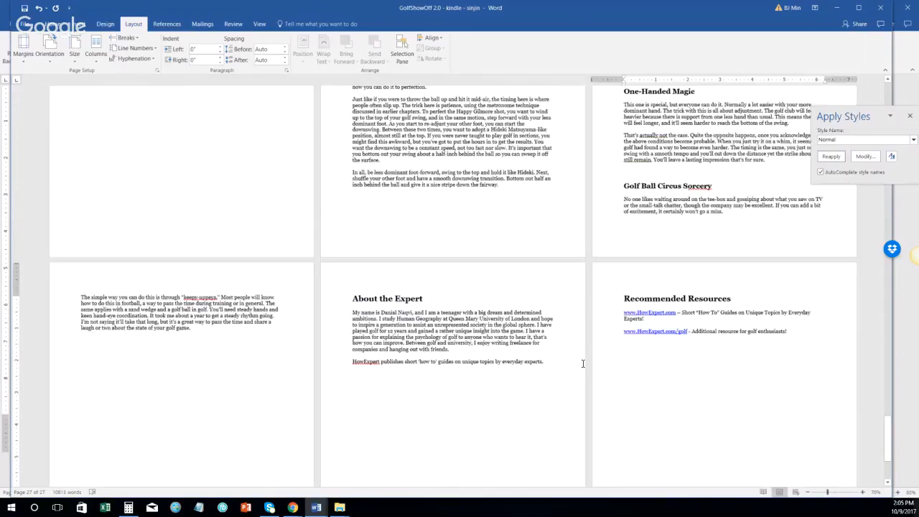
pyautogui.scroll(5, 750, 366)
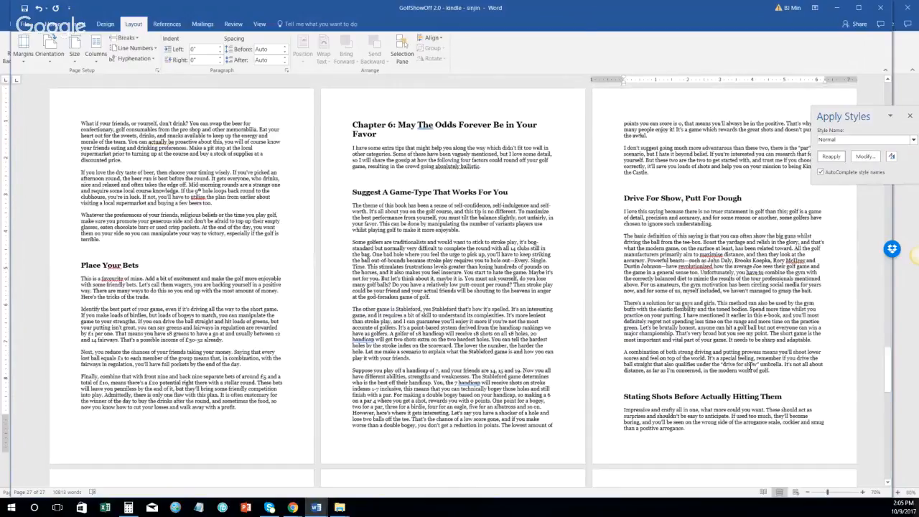
pyautogui.moveTo(888, 370); pyautogui.dragTo(889, 83)
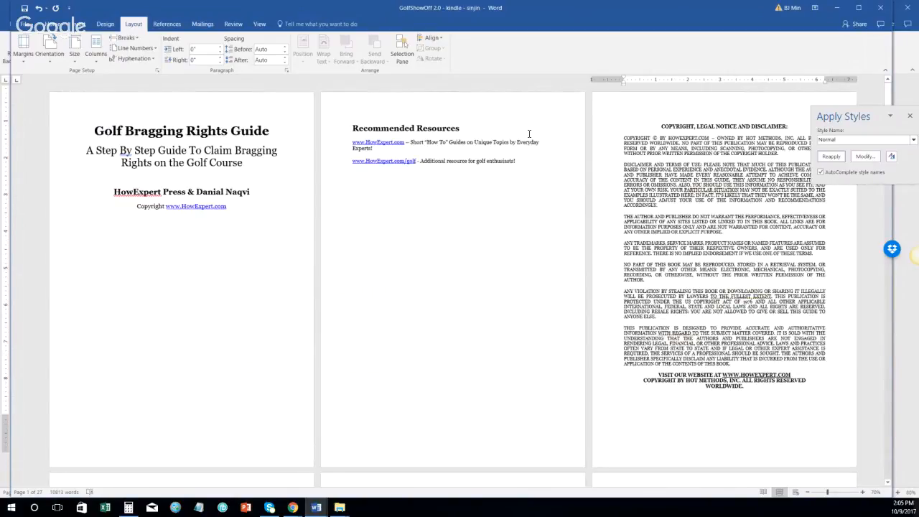
# Step: Insert a Next Page break, paste a TABLE OF CONTENTS heading, then delete it again
pyautogui.scroll(-1, 608, 200)
pyautogui.scroll(-2, 682, 249)
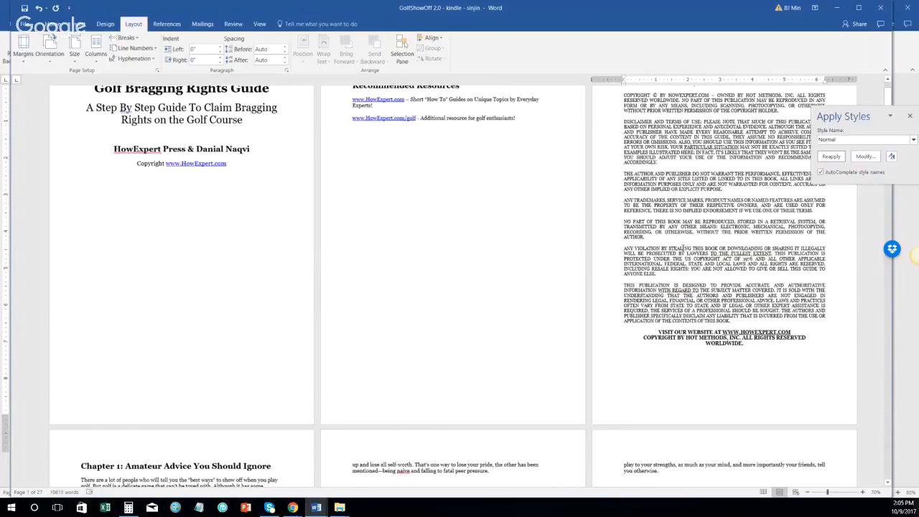
pyautogui.scroll(-4, 732, 246)
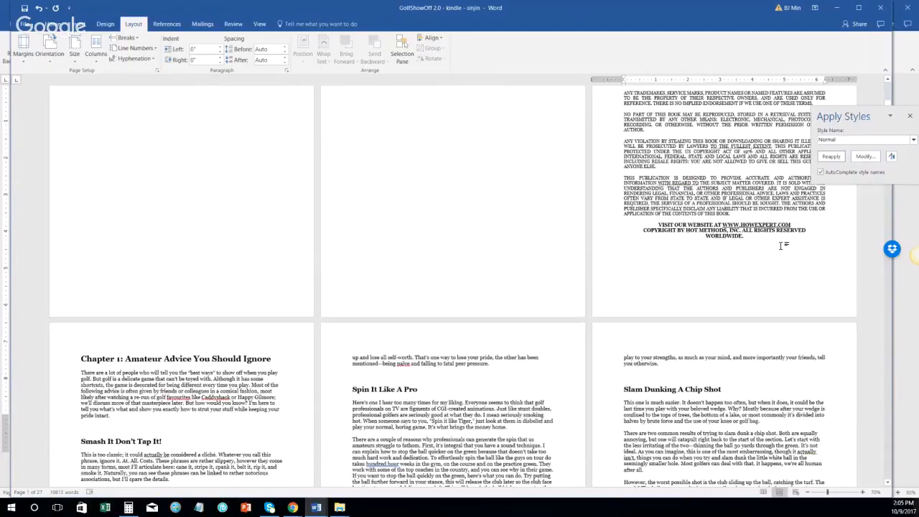
pyautogui.click(126, 38)
pyautogui.click(156, 157)
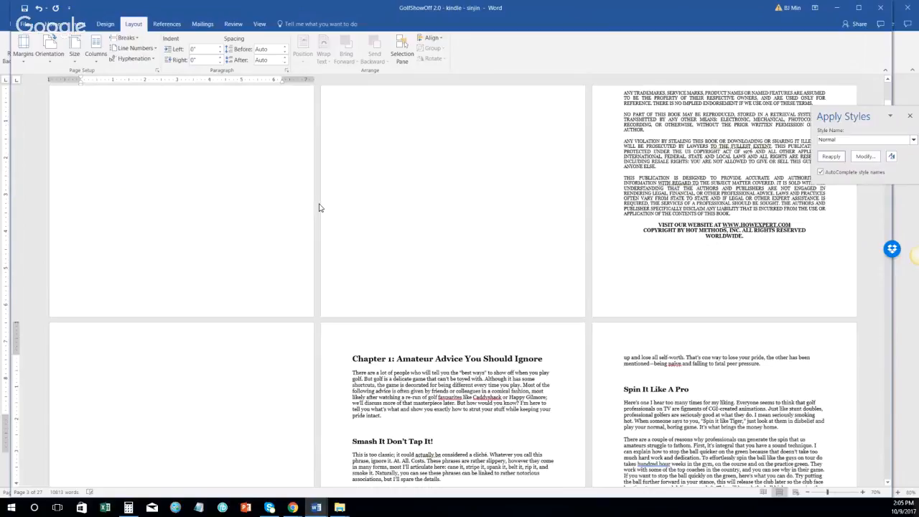
pyautogui.hotkey('ctrl', 'v')
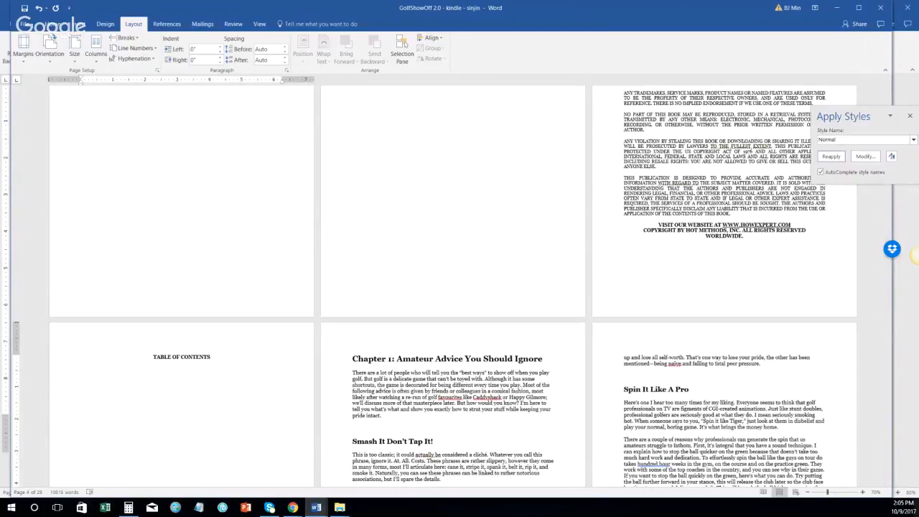
pyautogui.moveTo(209, 356); pyautogui.dragTo(154, 359)
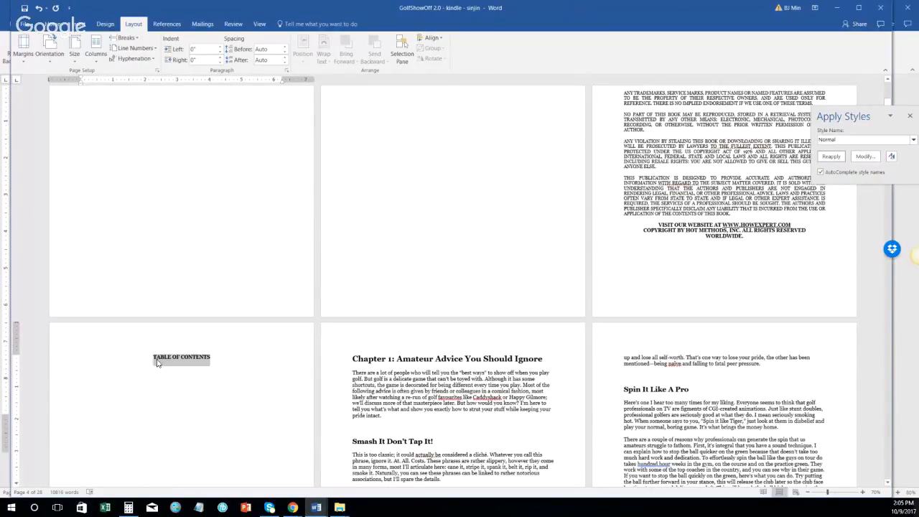
pyautogui.press('Delete')
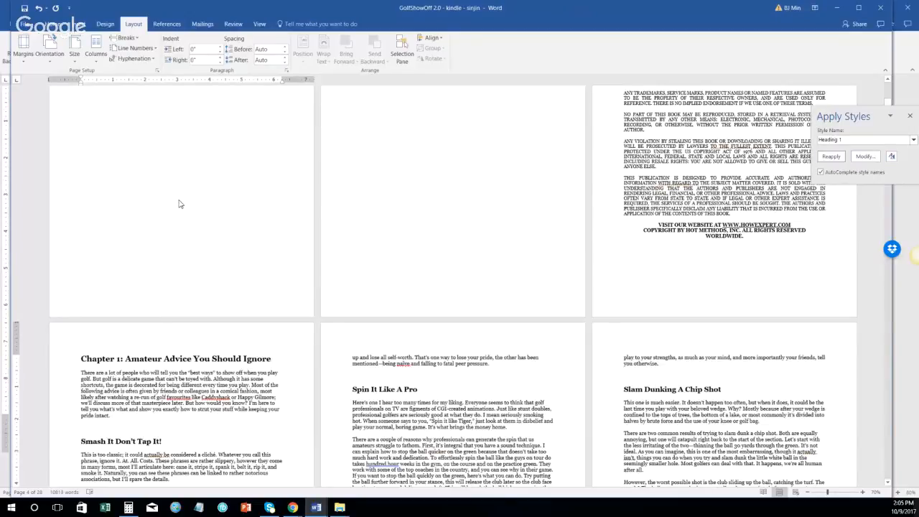
# Step: Start a new section on a fresh page after the copyright notice
pyautogui.click(744, 235)
pyautogui.click(127, 38)
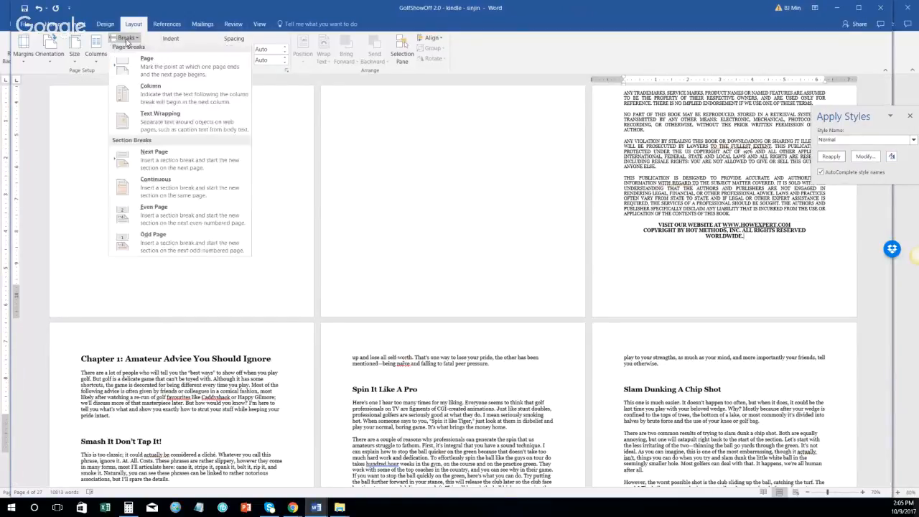
pyautogui.click(155, 156)
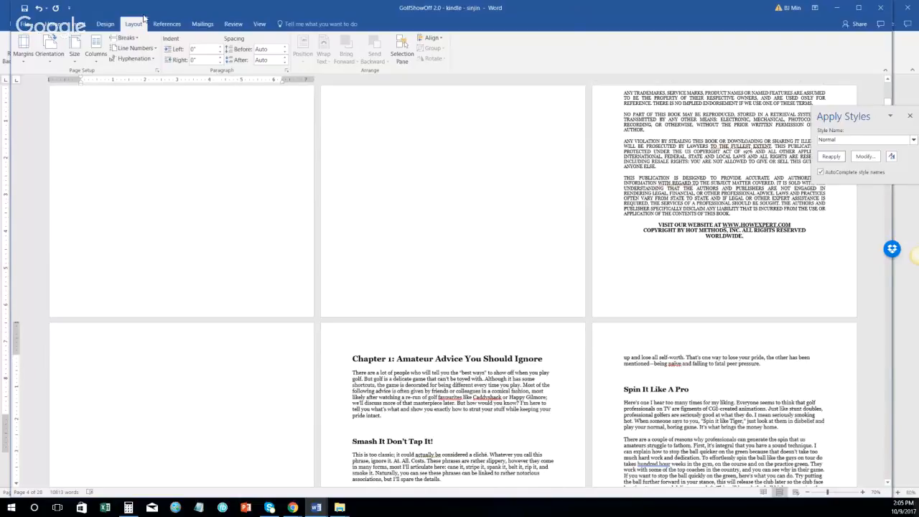
# Step: Look through the Design and Mailings tabs before settling on References
pyautogui.click(165, 24)
pyautogui.click(95, 23)
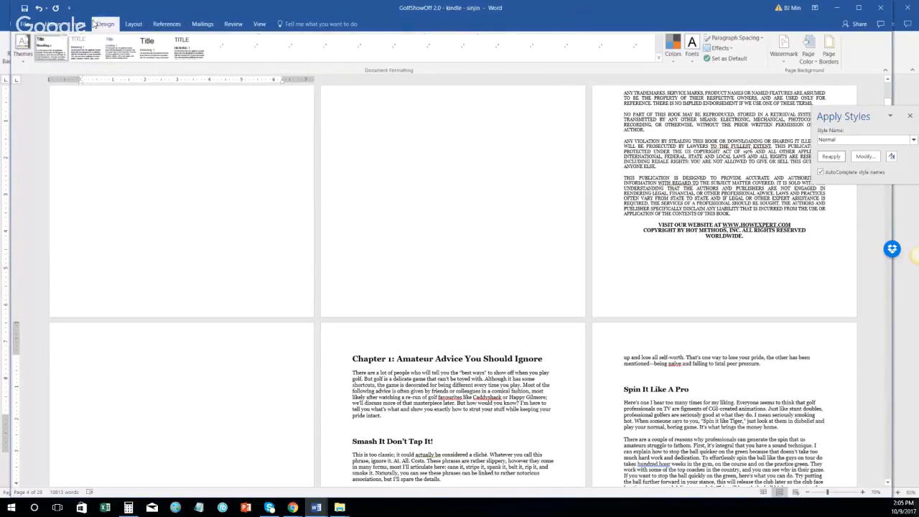
pyautogui.click(166, 24)
pyautogui.click(203, 24)
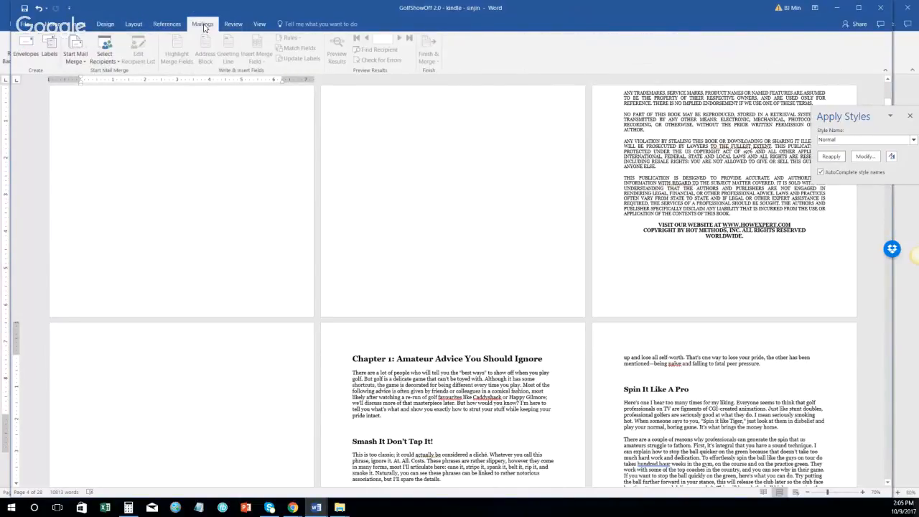
pyautogui.click(175, 26)
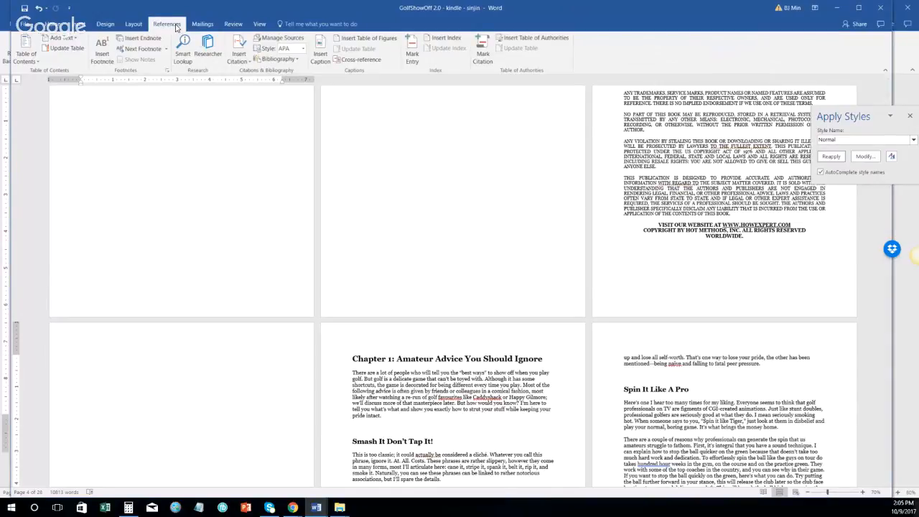
# Step: Insert Automatic Table 2 as the table of contents on the page before Chapter 1
pyautogui.click(36, 62)
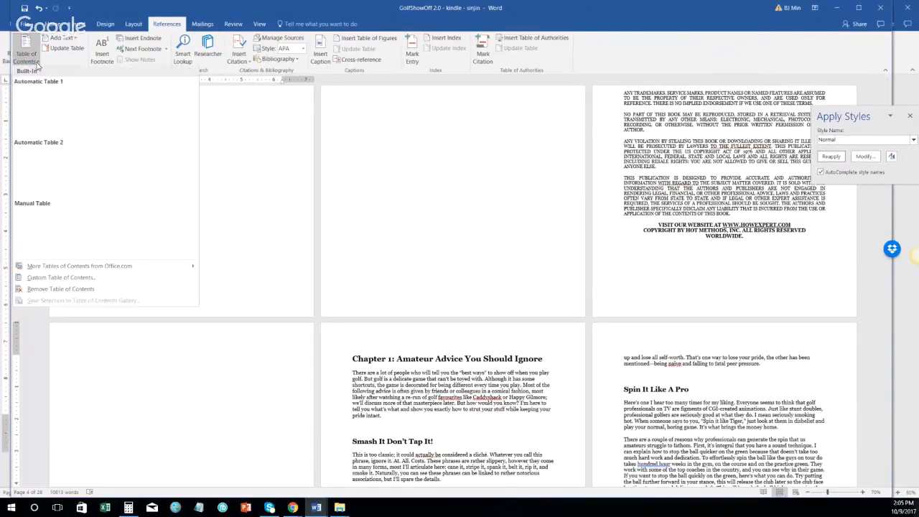
pyautogui.click(57, 163)
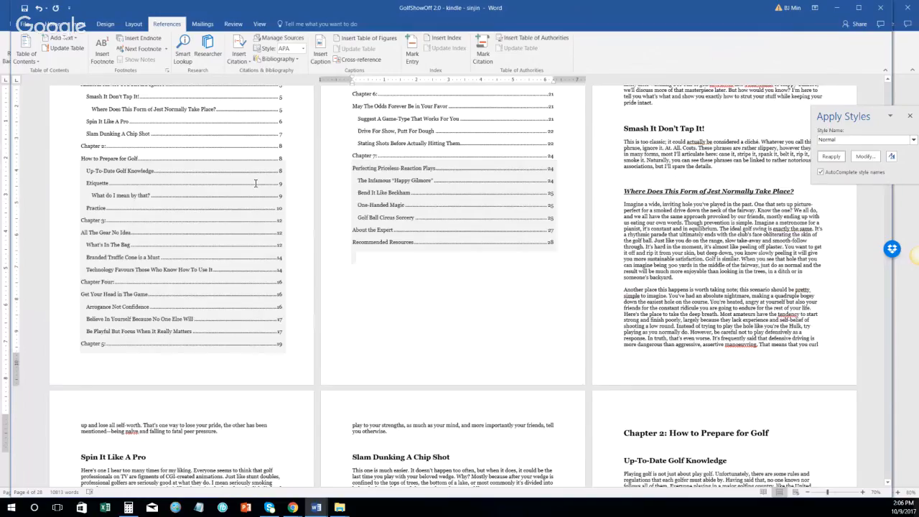
pyautogui.scroll(7, 256, 183)
pyautogui.scroll(-4, 291, 184)
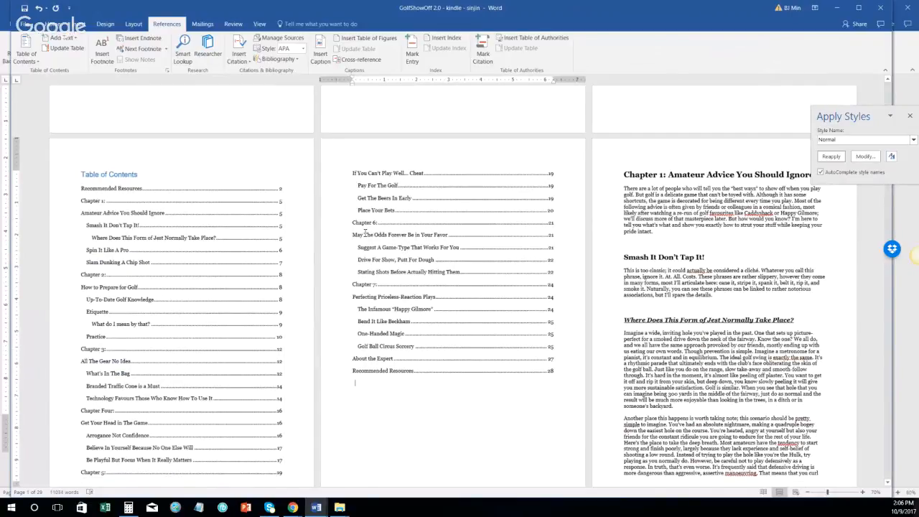
pyautogui.scroll(-1, 284, 247)
pyautogui.scroll(-1, 284, 247)
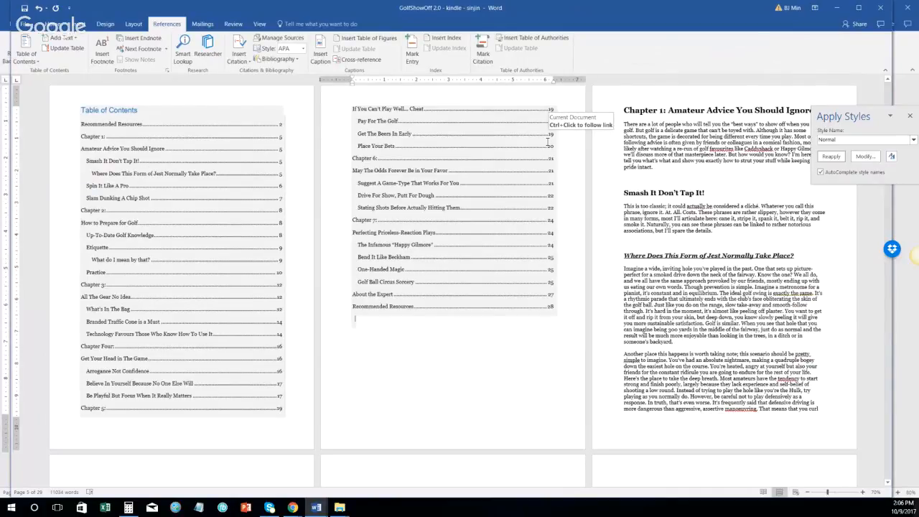
# Step: Set the Table of Contents heading to Georgia, Automatic font colour, and centred alignment
pyautogui.tripleClick(114, 113)
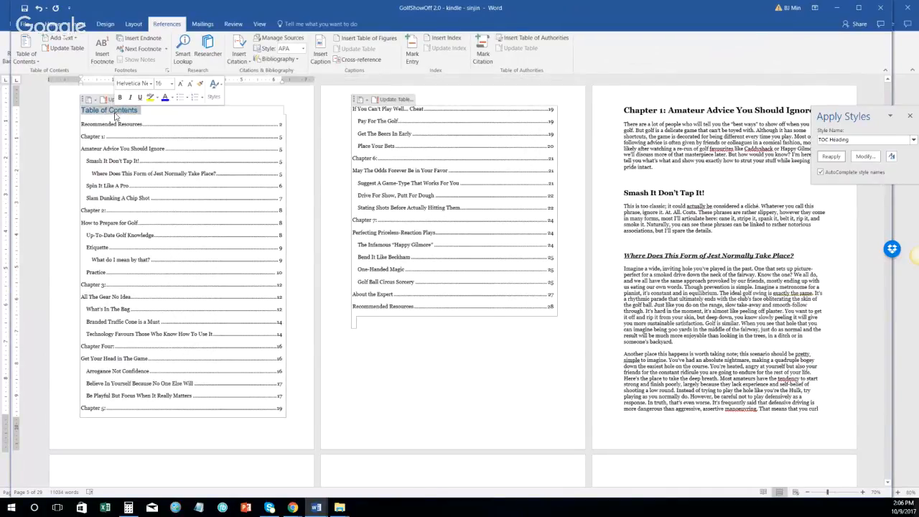
pyautogui.click(52, 23)
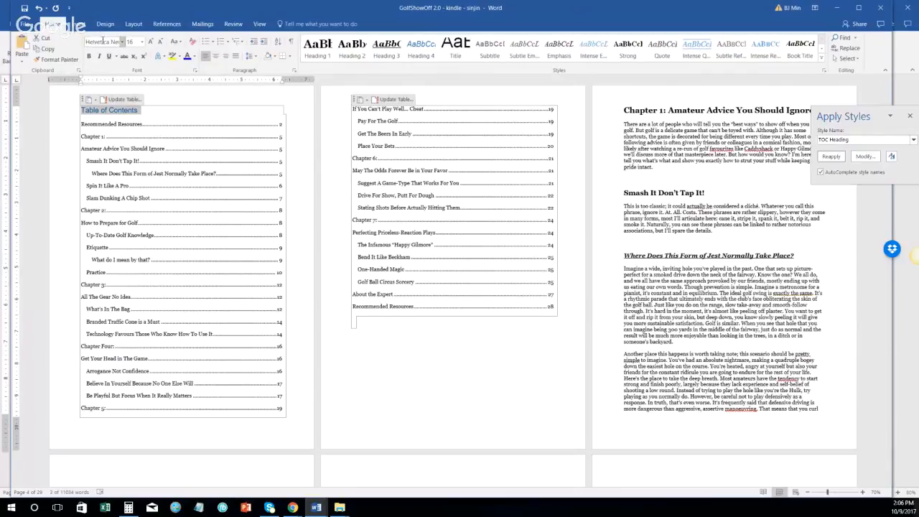
pyautogui.click(103, 41)
pyautogui.write('Georgia')
pyautogui.click(195, 58)
pyautogui.click(201, 69)
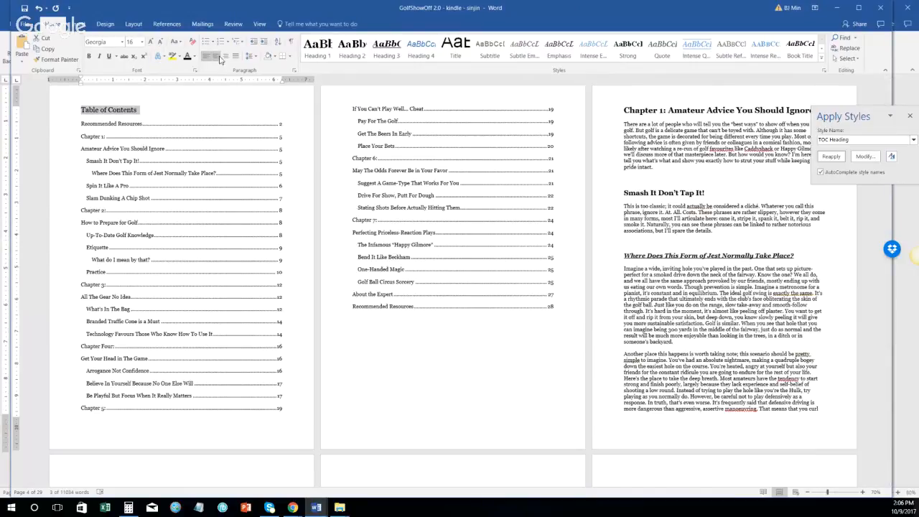
pyautogui.click(215, 56)
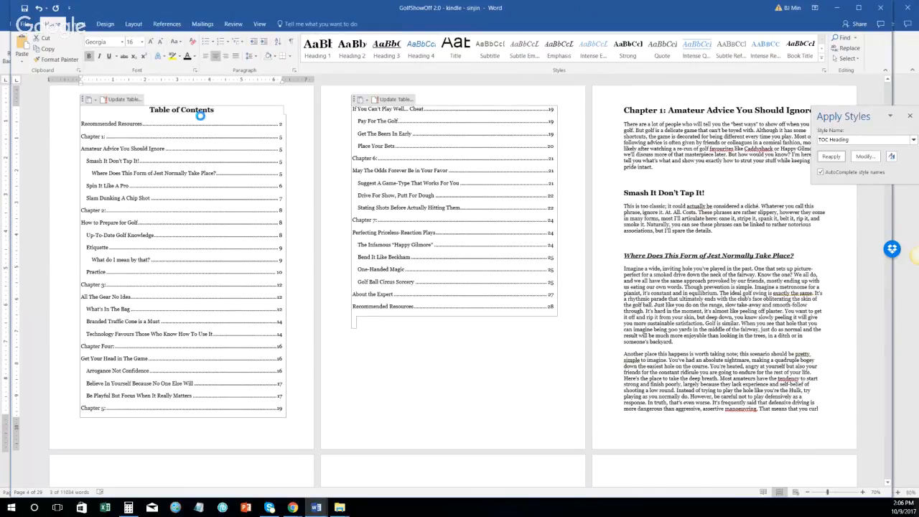
pyautogui.click(213, 124)
pyautogui.scroll(3, 252, 219)
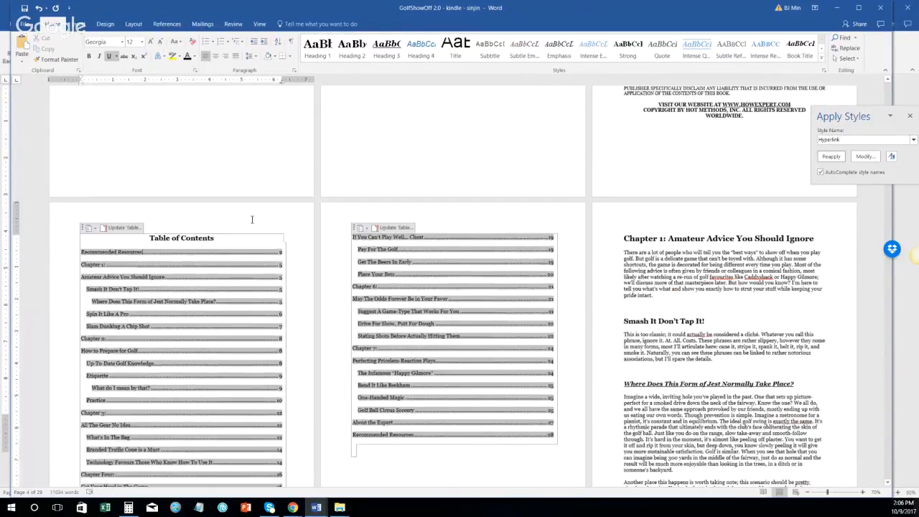
pyautogui.scroll(-2, 252, 219)
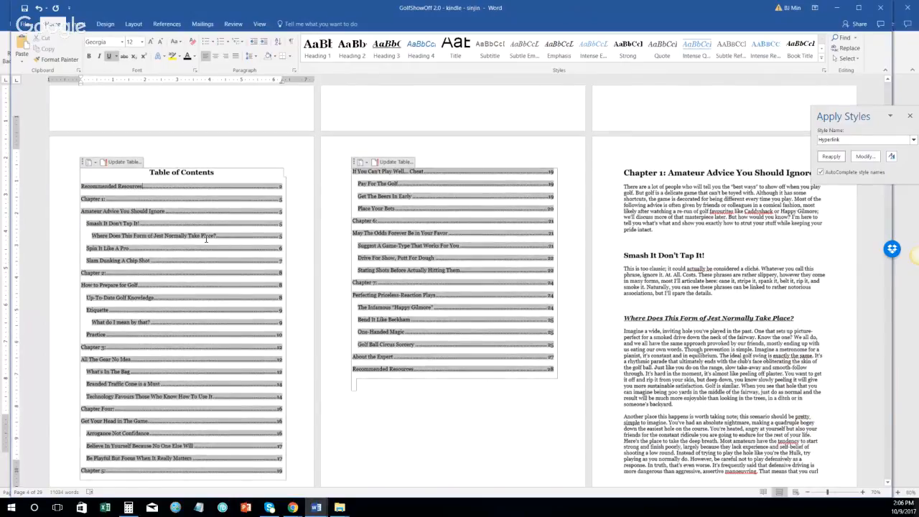
pyautogui.scroll(-7, 295, 261)
pyautogui.scroll(4, 235, 230)
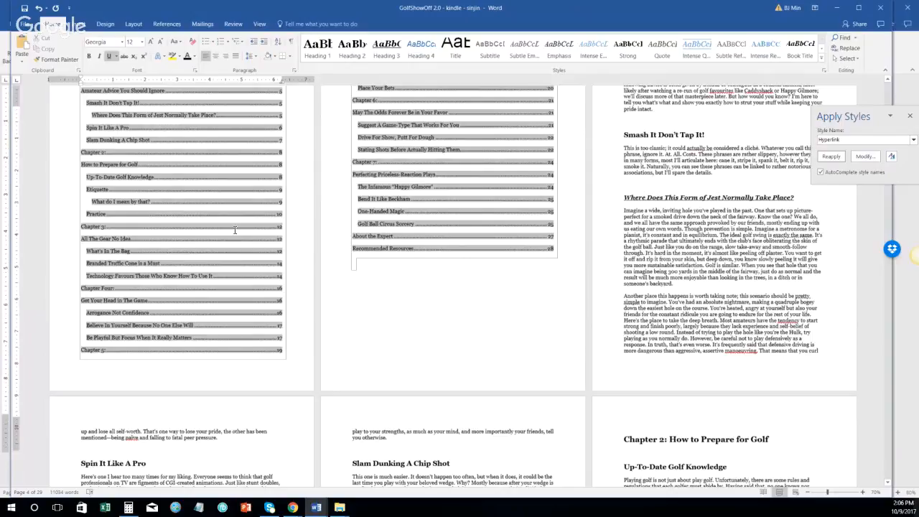
pyautogui.scroll(3, 503, 351)
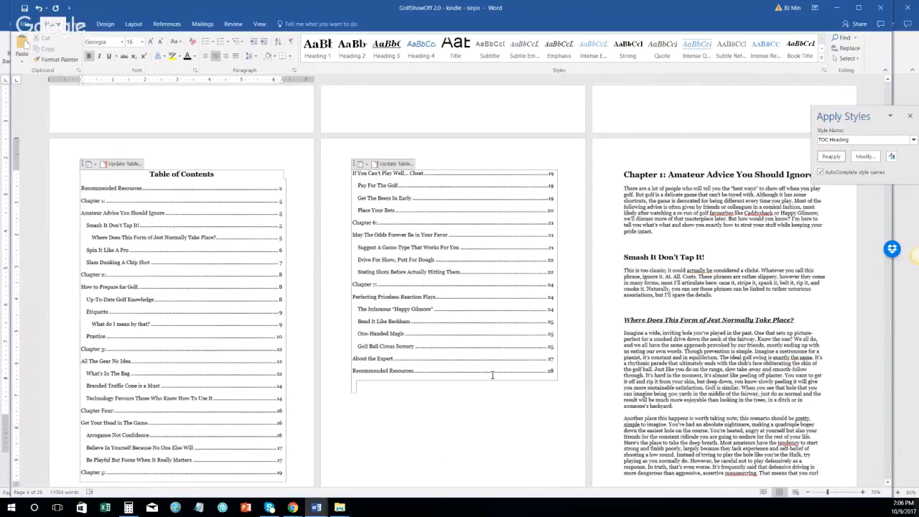
# Step: Give the table of contents entries 0 pt spacing before and after with single line spacing
pyautogui.rightClick(404, 222)
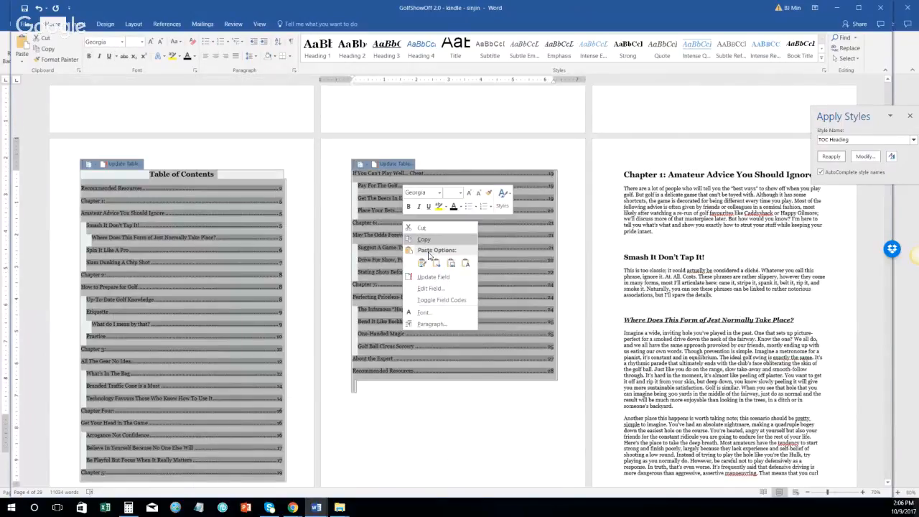
pyautogui.click(431, 323)
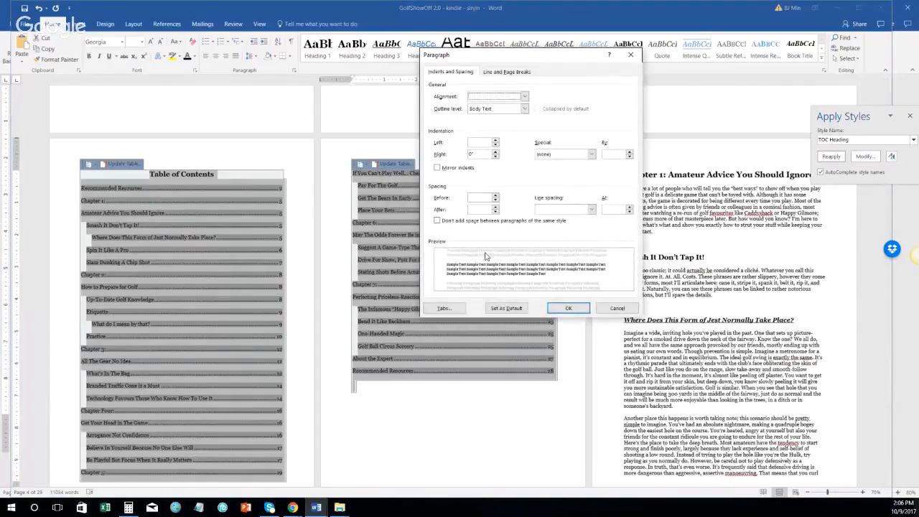
pyautogui.click(496, 200)
pyautogui.click(495, 211)
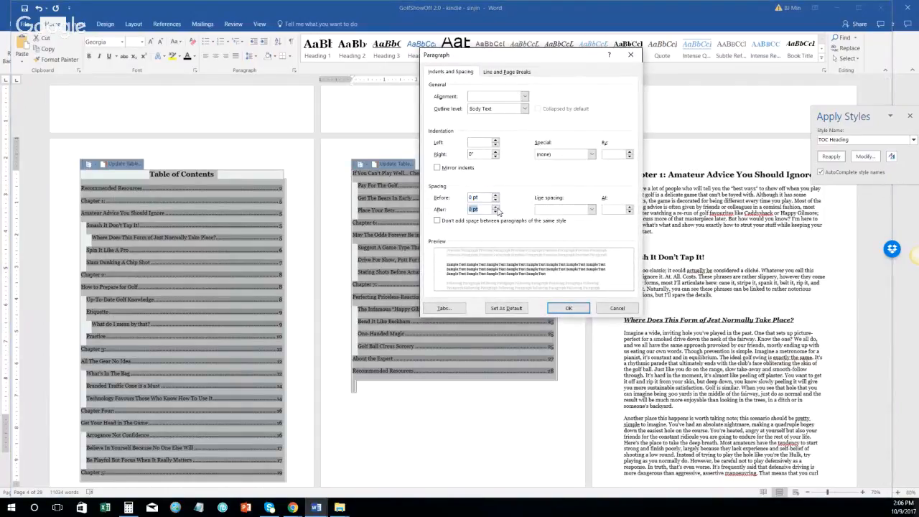
pyautogui.click(568, 209)
pyautogui.click(567, 218)
pyautogui.click(580, 309)
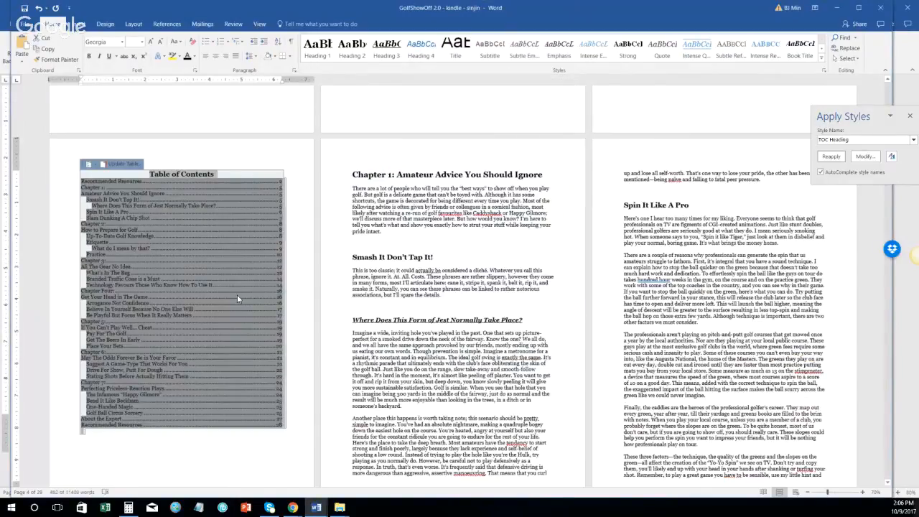
# Step: Update the table of contents field, refreshing page numbers only
pyautogui.rightClick(237, 295)
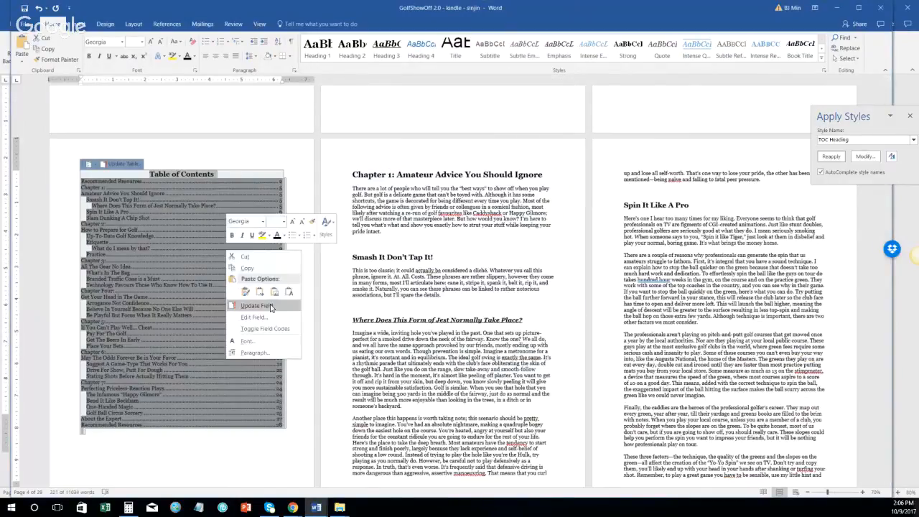
pyautogui.click(270, 308)
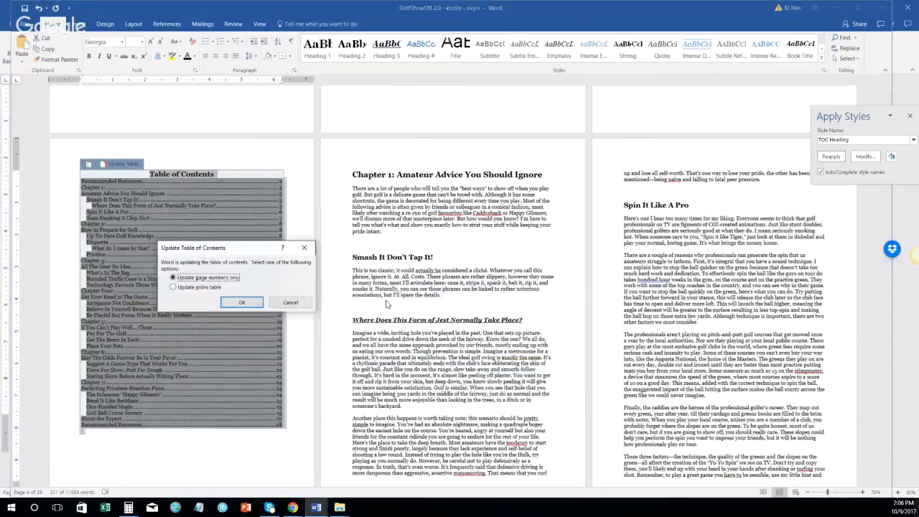
pyautogui.click(241, 303)
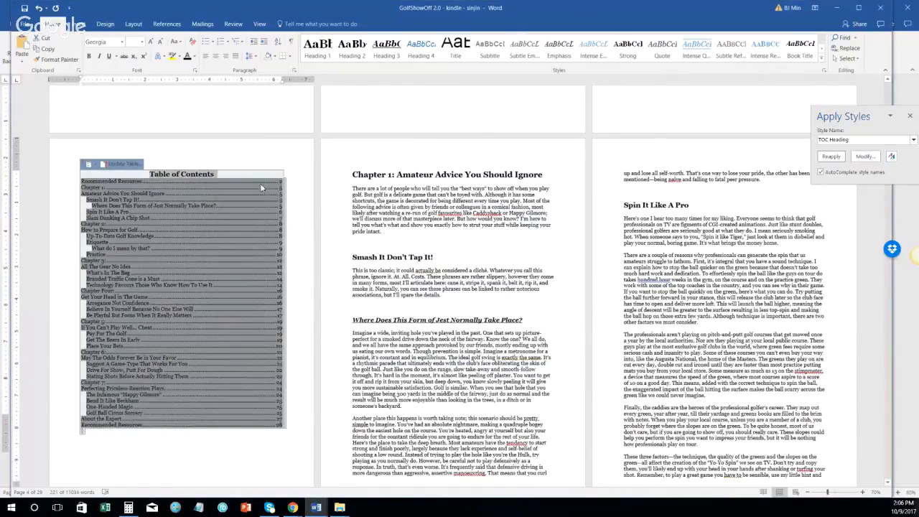
pyautogui.click(242, 453)
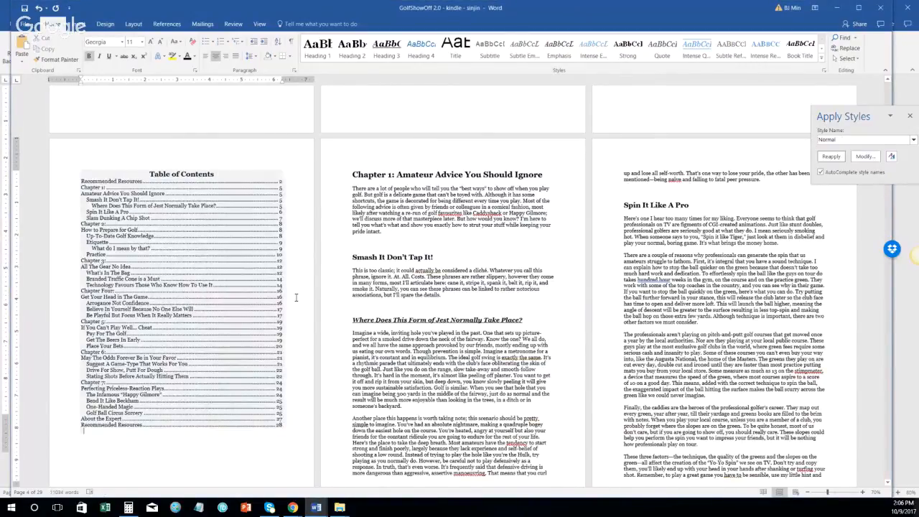
pyautogui.scroll(-2, 229, 430)
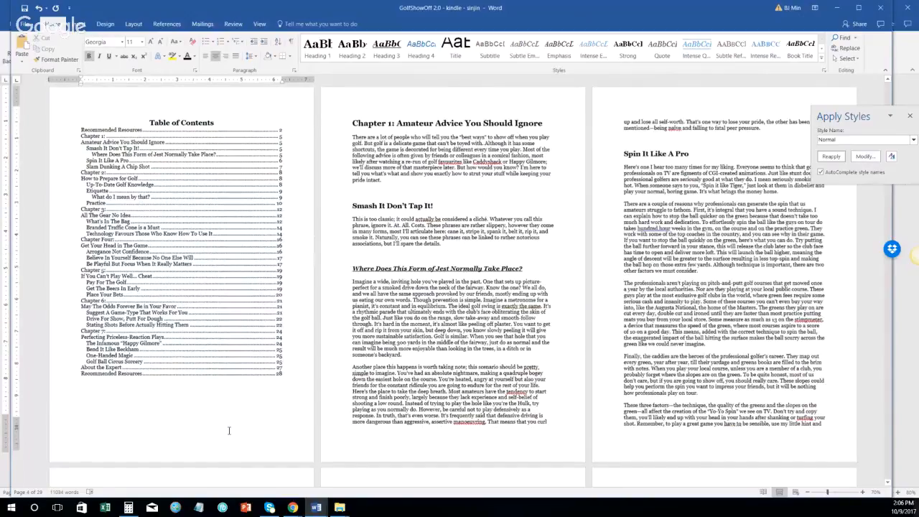
pyautogui.scroll(-1, 229, 431)
# Step: Jump to the document's end, scroll back to the title page, and close the Apply Styles pane
pyautogui.hotkey('ctrl', 'End')
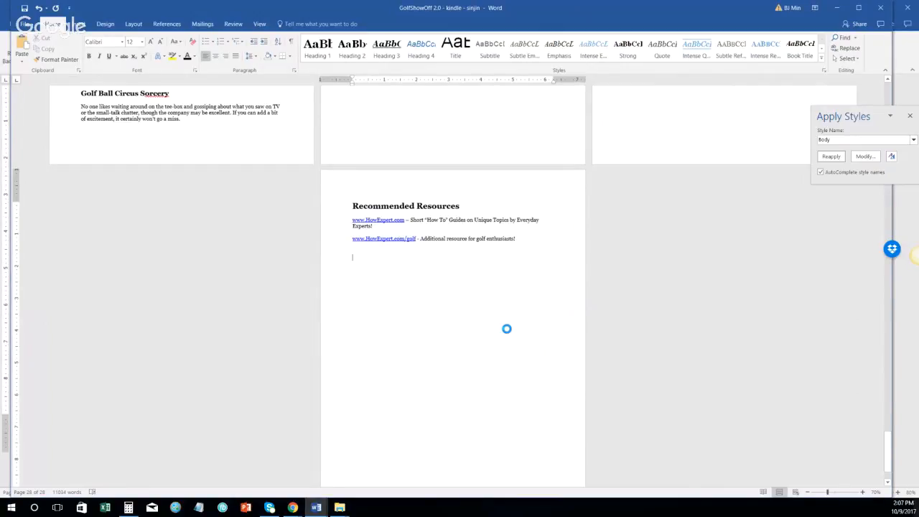
pyautogui.scroll(3, 313, 162)
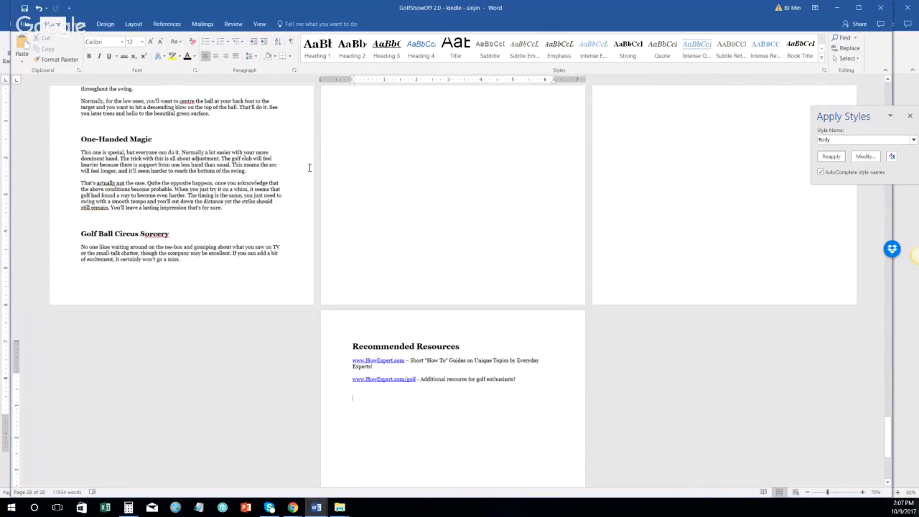
pyautogui.scroll(5, 295, 201)
pyautogui.scroll(5, 287, 226)
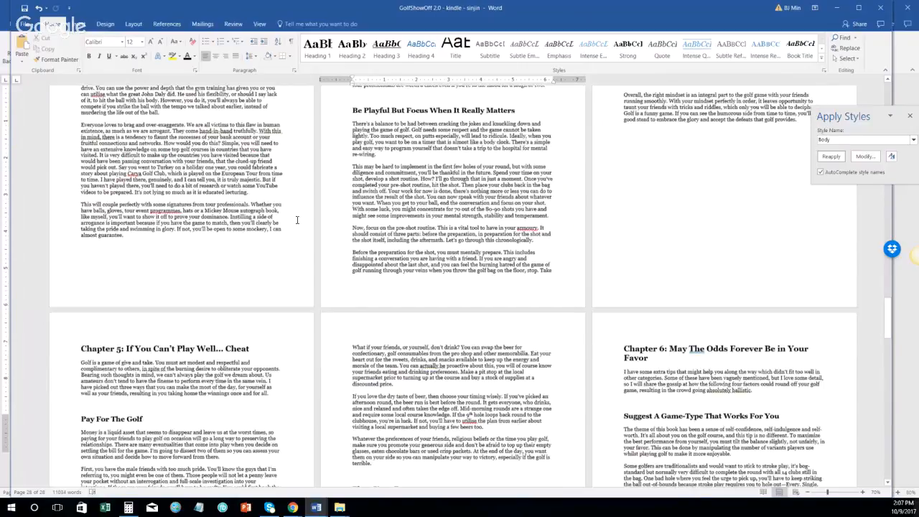
pyautogui.scroll(5, 297, 219)
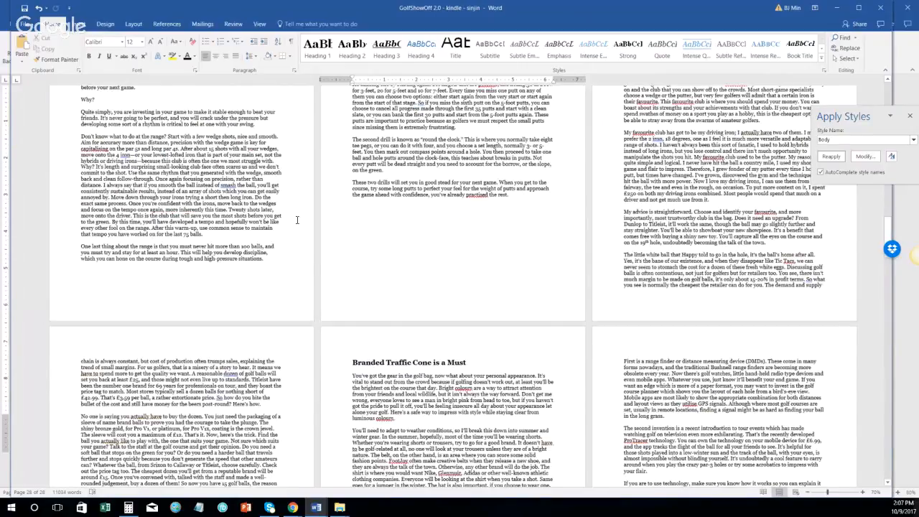
pyautogui.scroll(-20, 309, 248)
pyautogui.scroll(10, 348, 280)
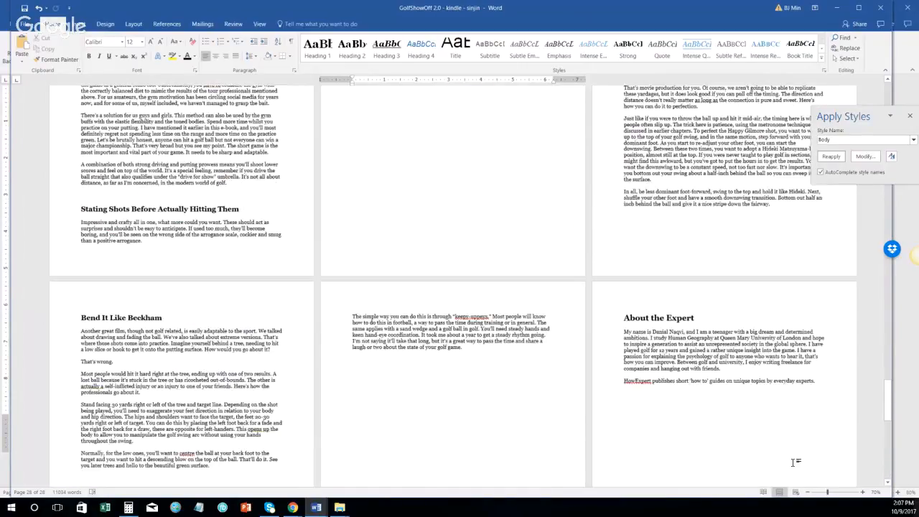
pyautogui.scroll(20, 794, 461)
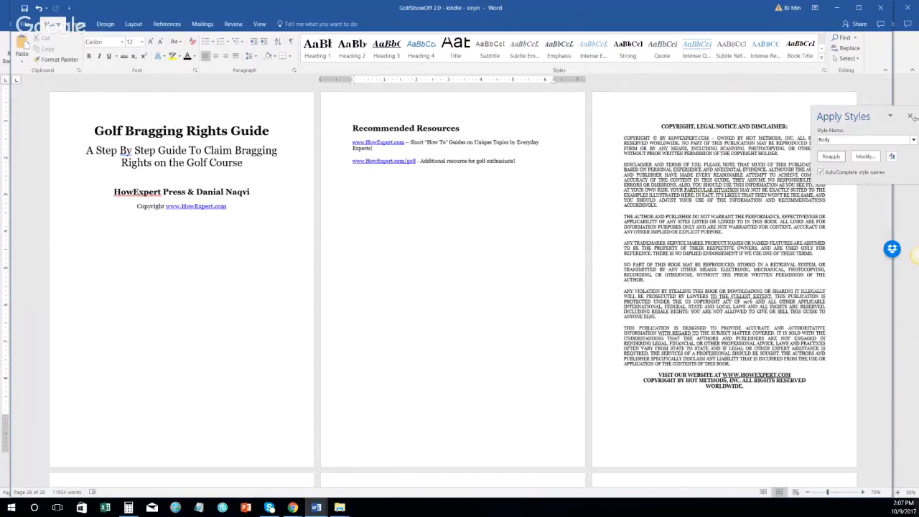
pyautogui.click(910, 117)
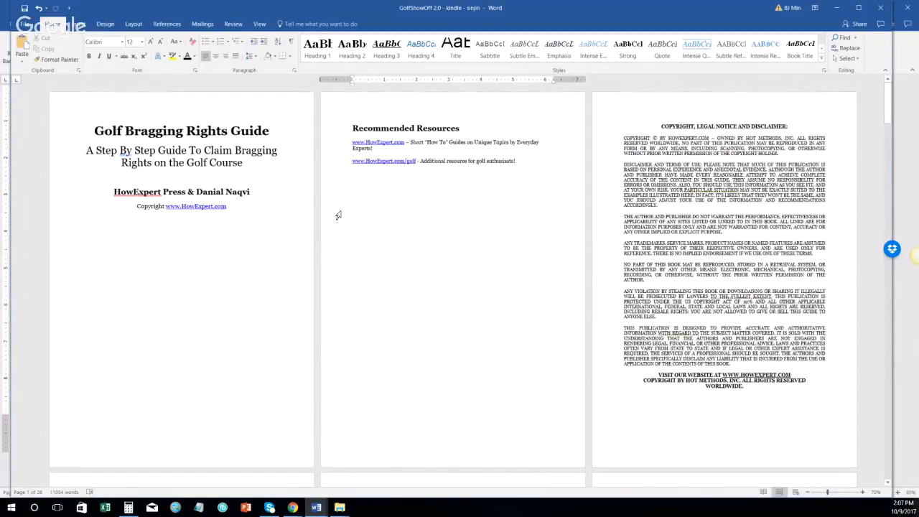
# Step: Switch the Review display to All Markup
pyautogui.click(234, 24)
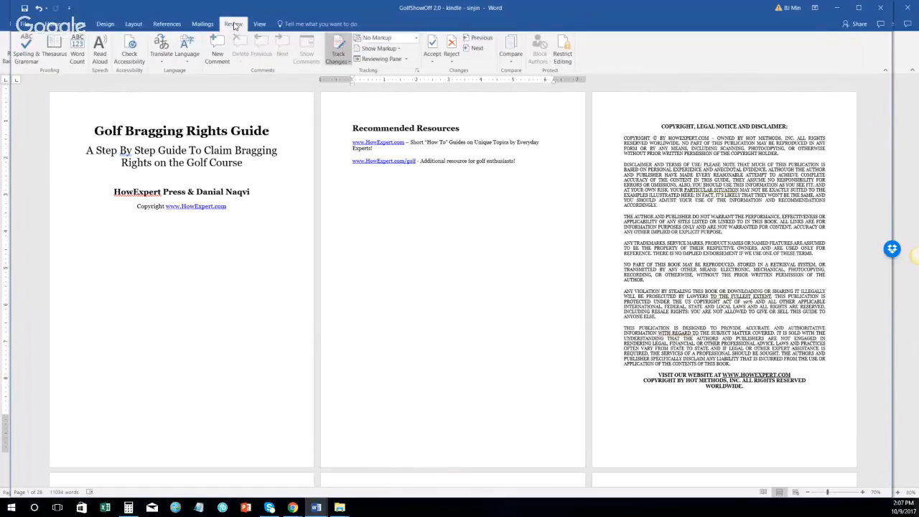
pyautogui.click(415, 37)
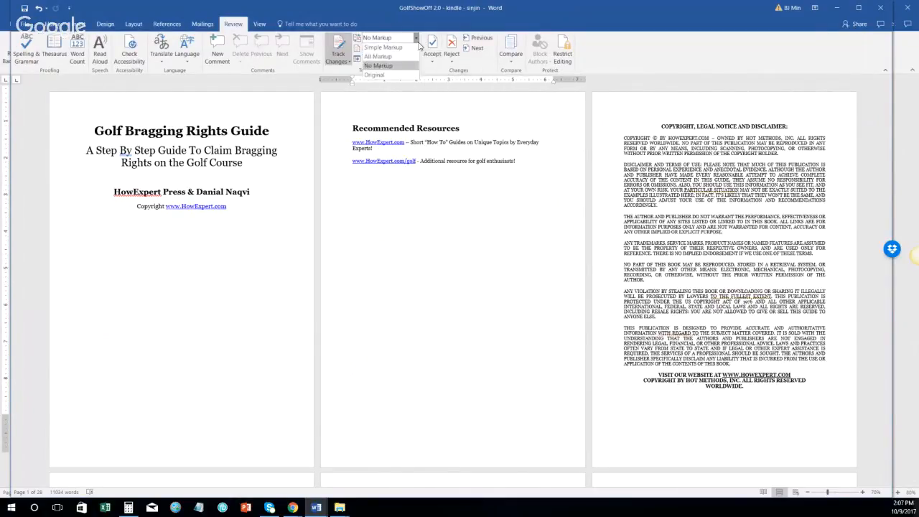
pyautogui.click(404, 60)
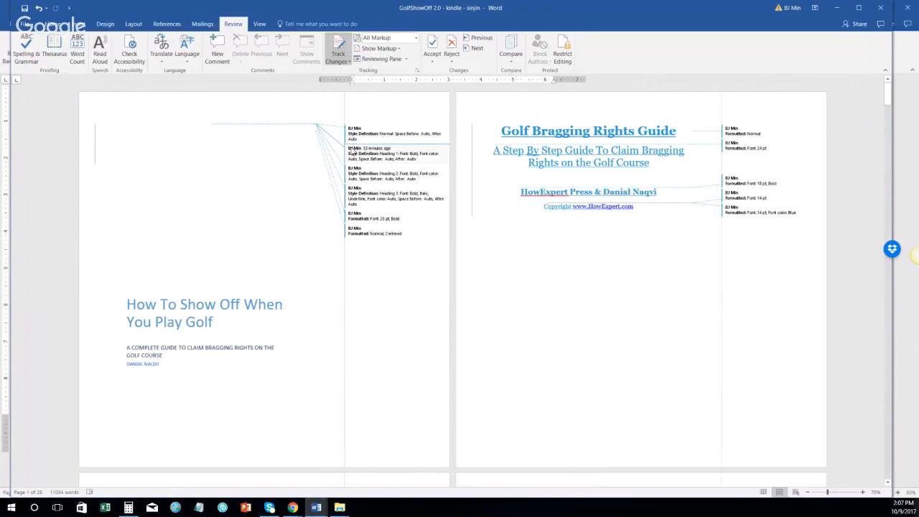
pyautogui.scroll(-10, 319, 252)
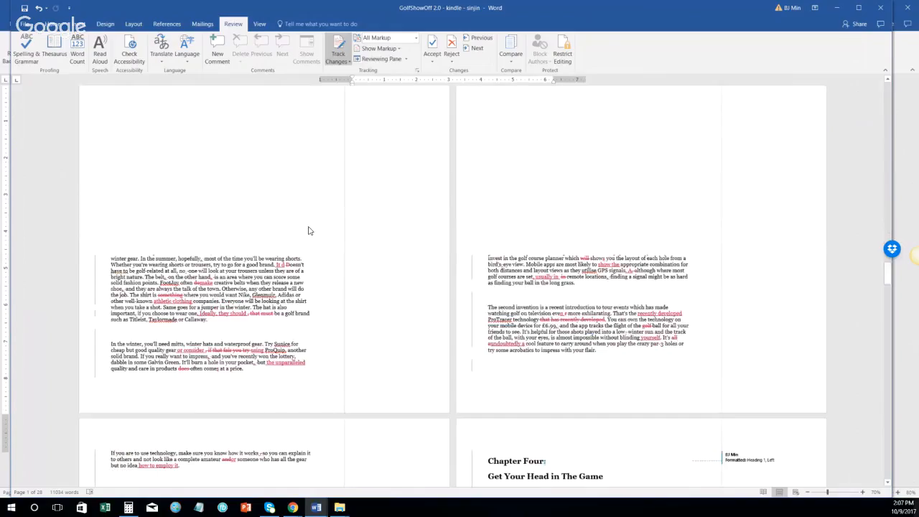
pyautogui.scroll(-15, 309, 230)
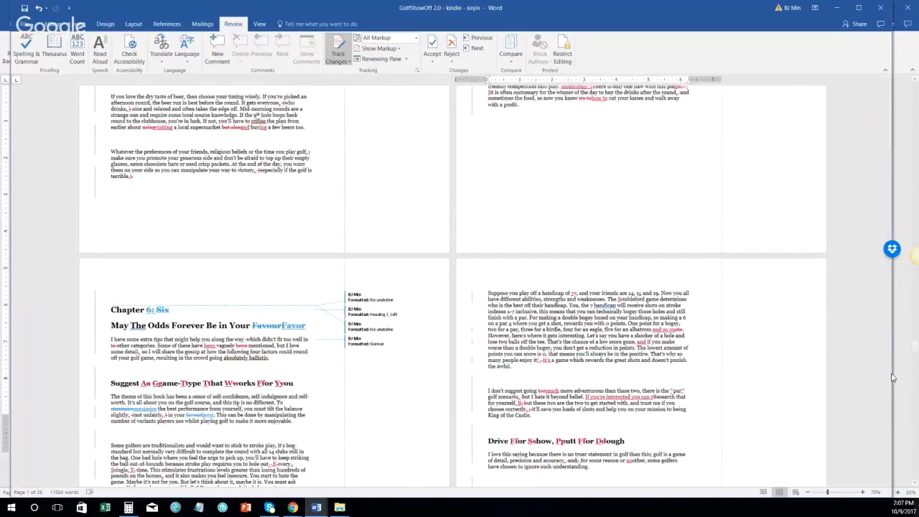
pyautogui.scroll(20, 892, 377)
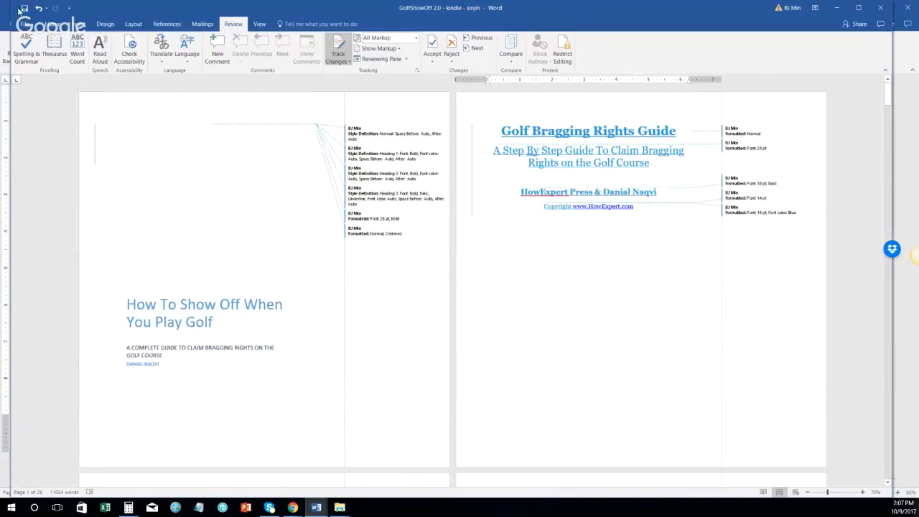
# Step: Save the manuscript and accept all tracked changes
pyautogui.click(24, 9)
pyautogui.click(432, 63)
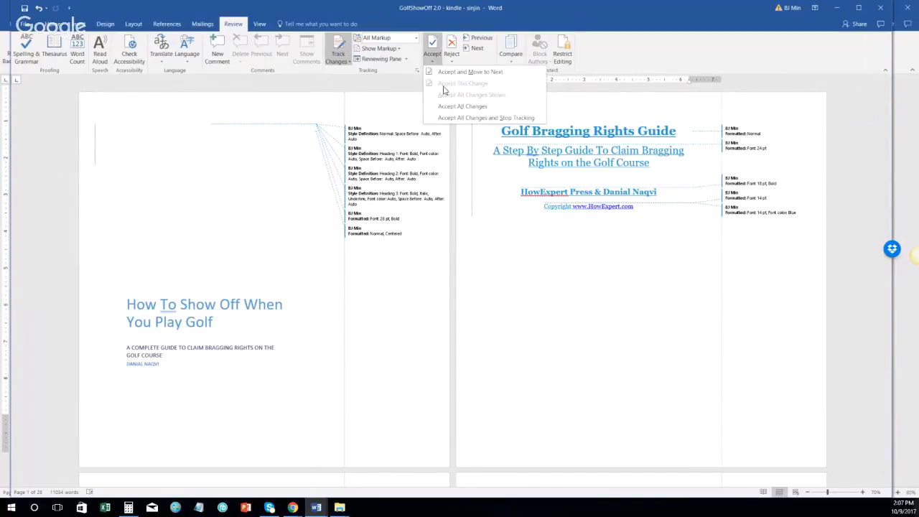
pyautogui.click(457, 107)
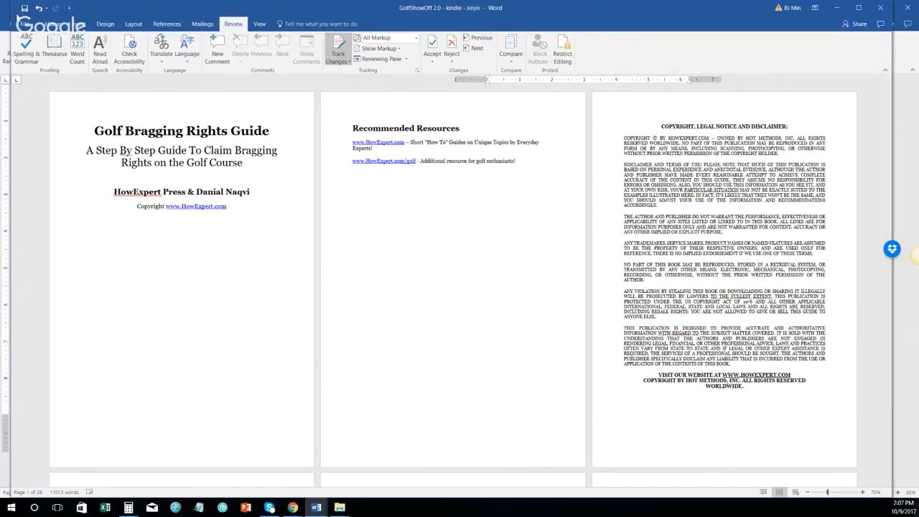
# Step: Save, then decrease the font size of the closing VISIT OUR WEBSITE paragraph
pyautogui.click(23, 9)
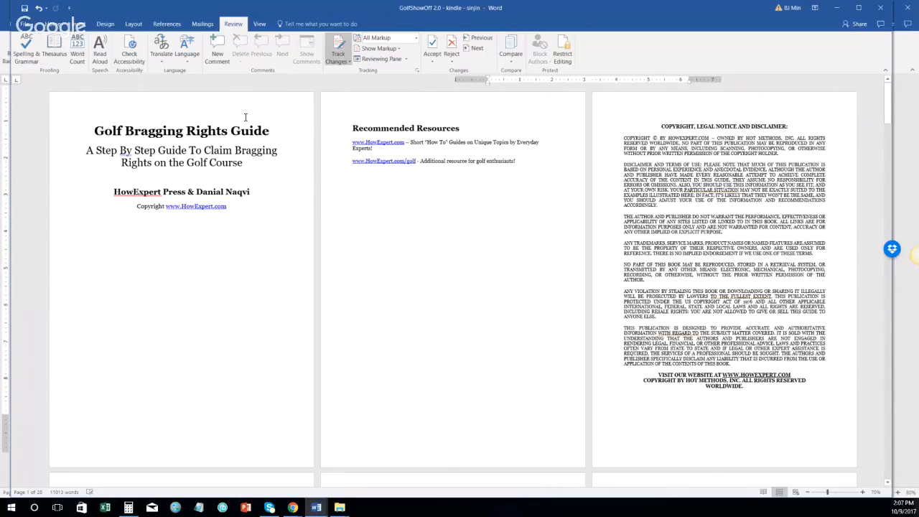
pyautogui.click(731, 377)
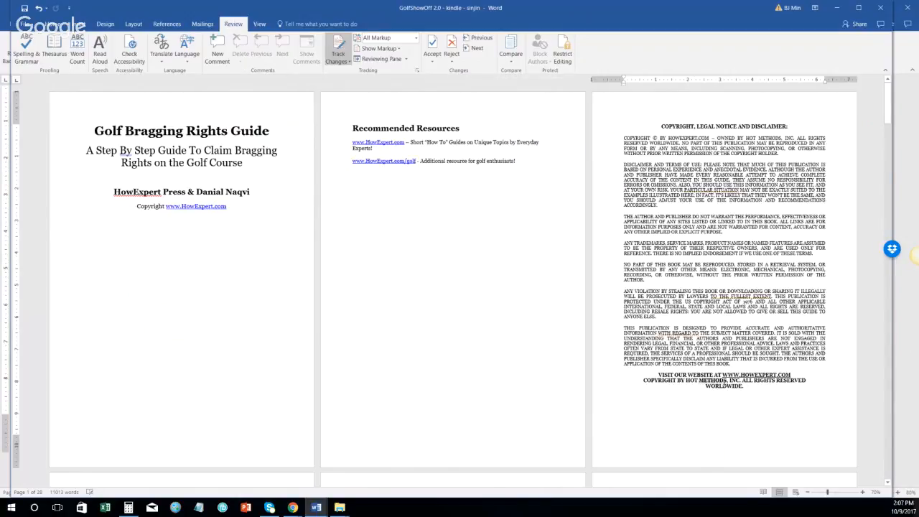
pyautogui.tripleClick(724, 383)
pyautogui.click(54, 25)
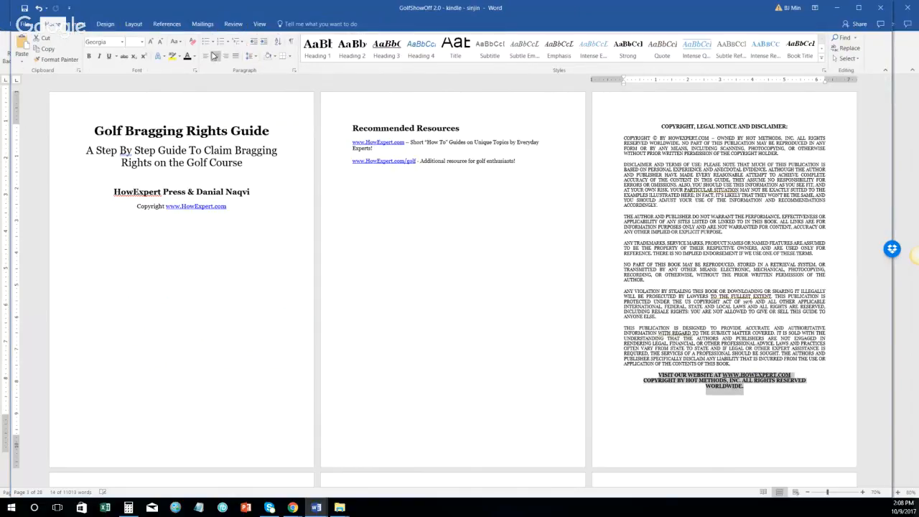
pyautogui.click(161, 45)
# Step: Accept all the tracked formatting changes from the Review tab
pyautogui.scroll(-3, 265, 201)
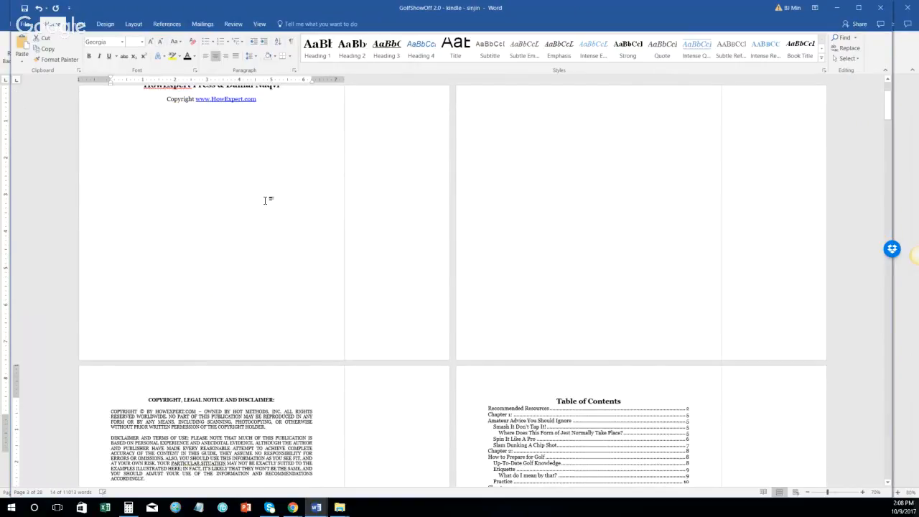
pyautogui.scroll(-5, 266, 201)
pyautogui.scroll(-10, 270, 275)
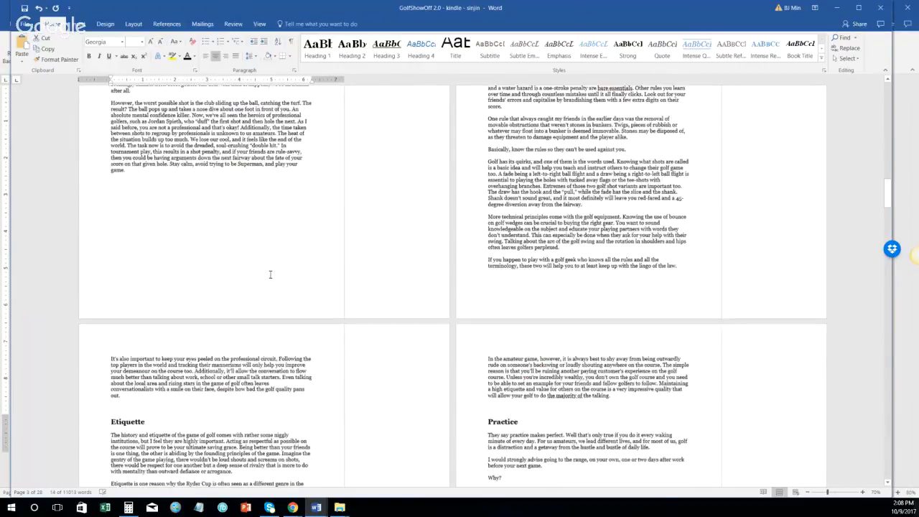
pyautogui.scroll(5, 270, 274)
pyautogui.scroll(5, 311, 256)
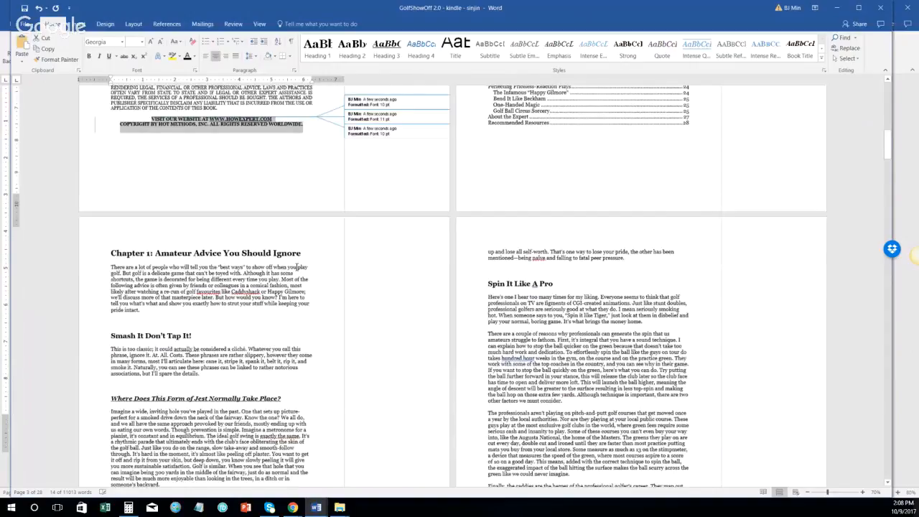
pyautogui.scroll(1, 297, 267)
pyautogui.click(203, 23)
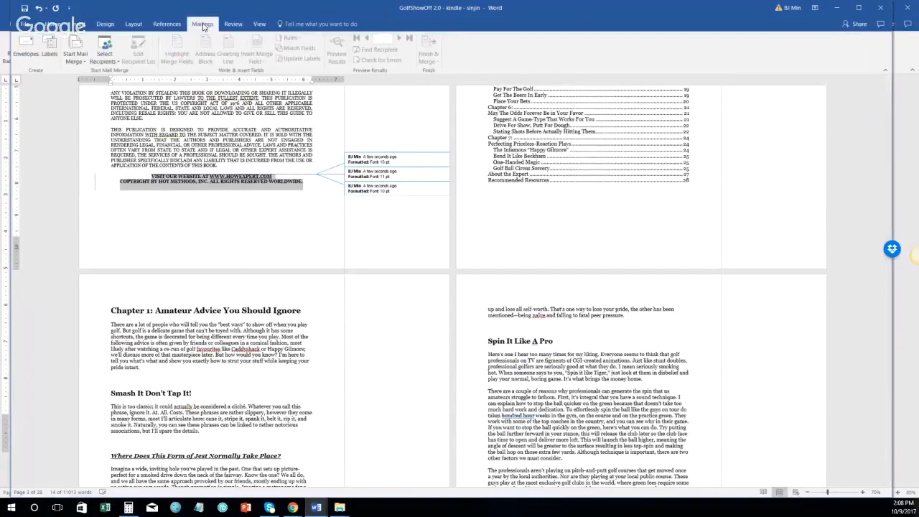
pyautogui.click(231, 24)
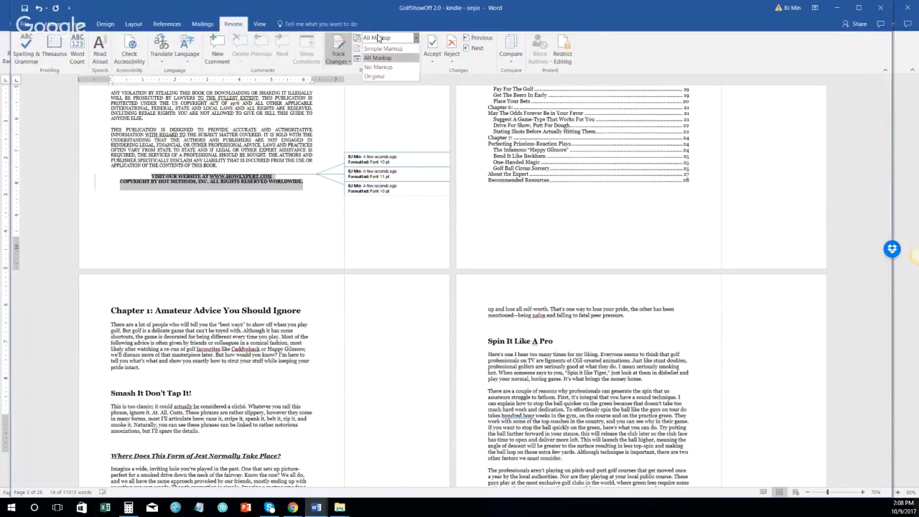
pyautogui.click(415, 37)
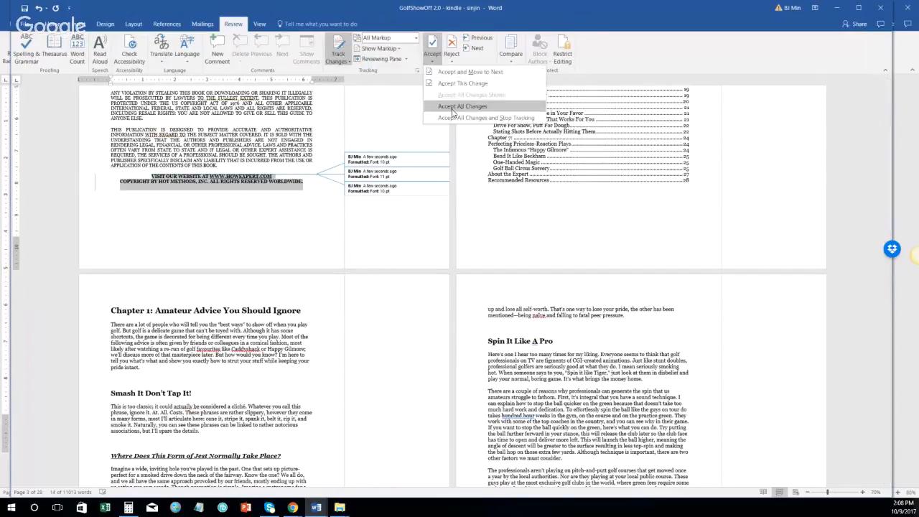
pyautogui.click(452, 110)
pyautogui.hotkey('ctrl', 'z')
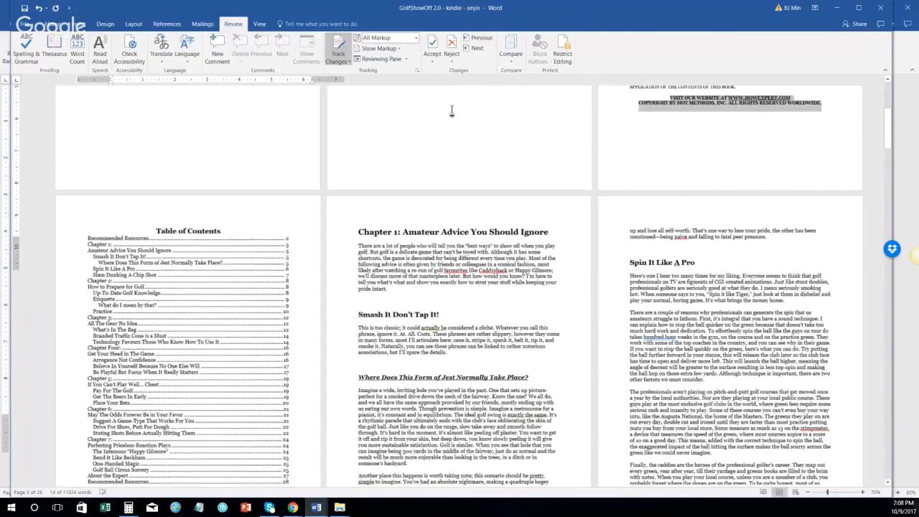
pyautogui.scroll(5, 445, 117)
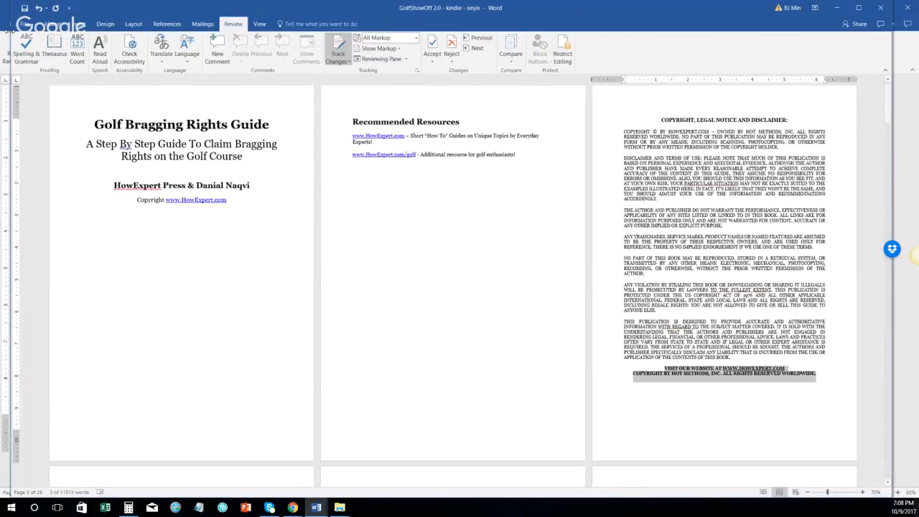
# Step: Save the manuscript and update the Table of Contents field
pyautogui.click(134, 24)
pyautogui.click(78, 24)
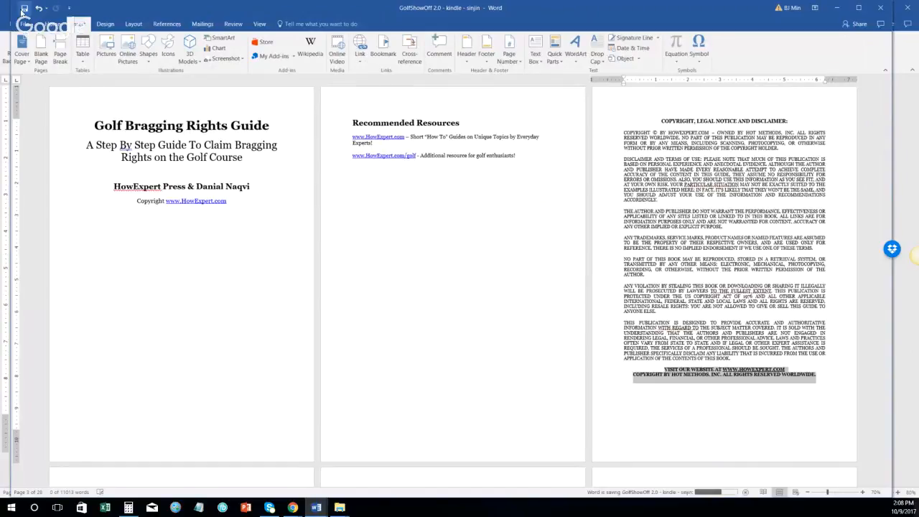
pyautogui.scroll(-3, 174, 92)
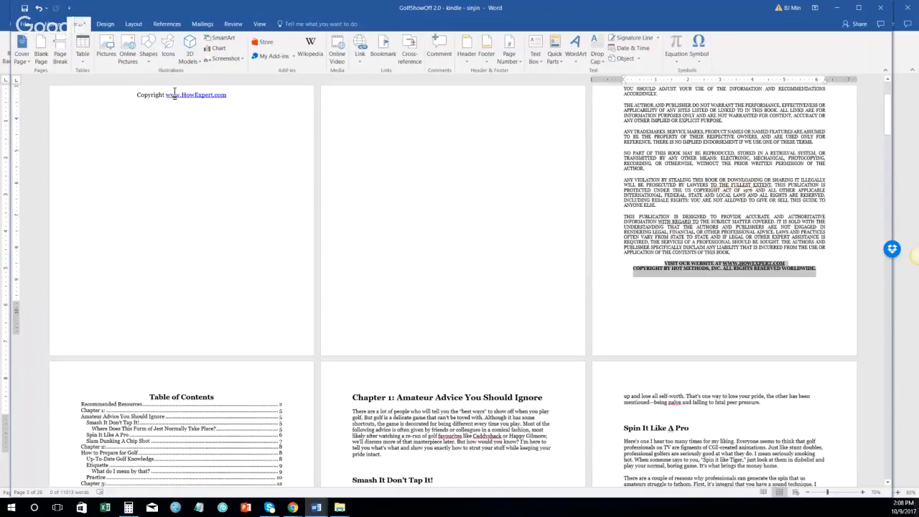
pyautogui.scroll(-7, 174, 93)
pyautogui.click(223, 210)
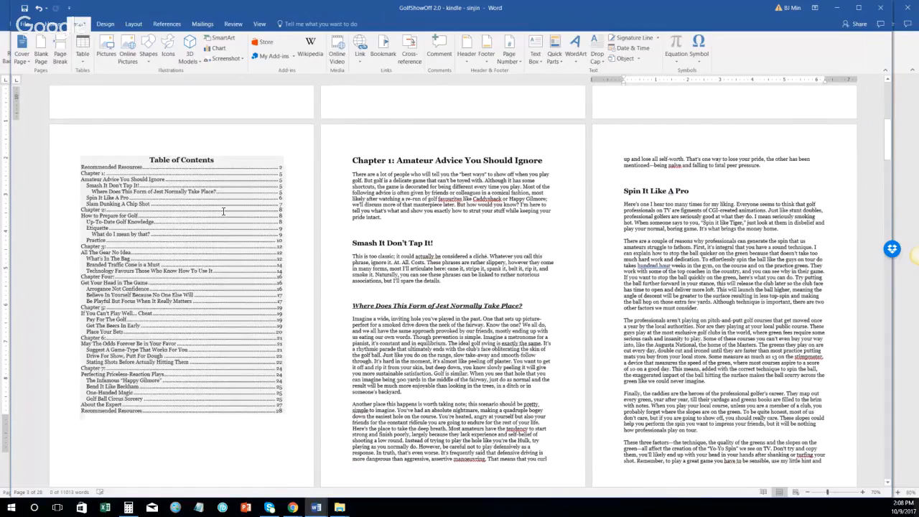
pyautogui.rightClick(223, 210)
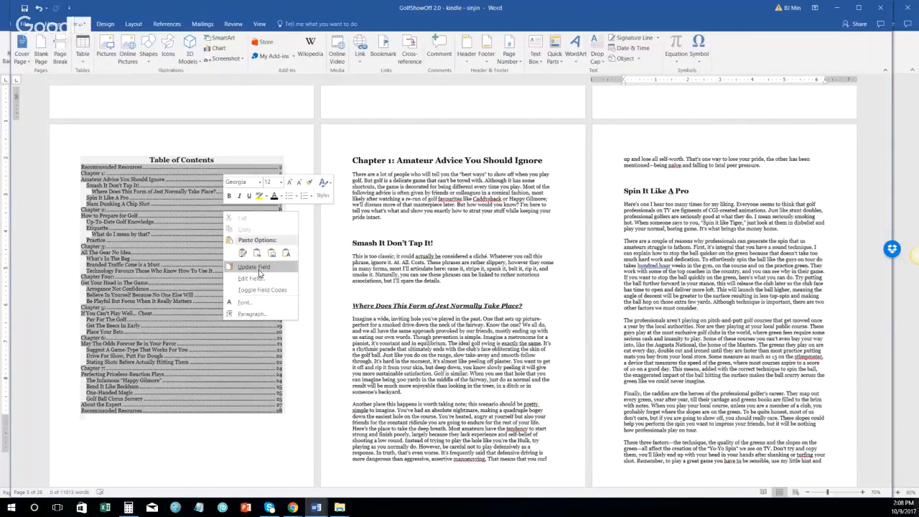
pyautogui.click(259, 270)
pyautogui.click(235, 305)
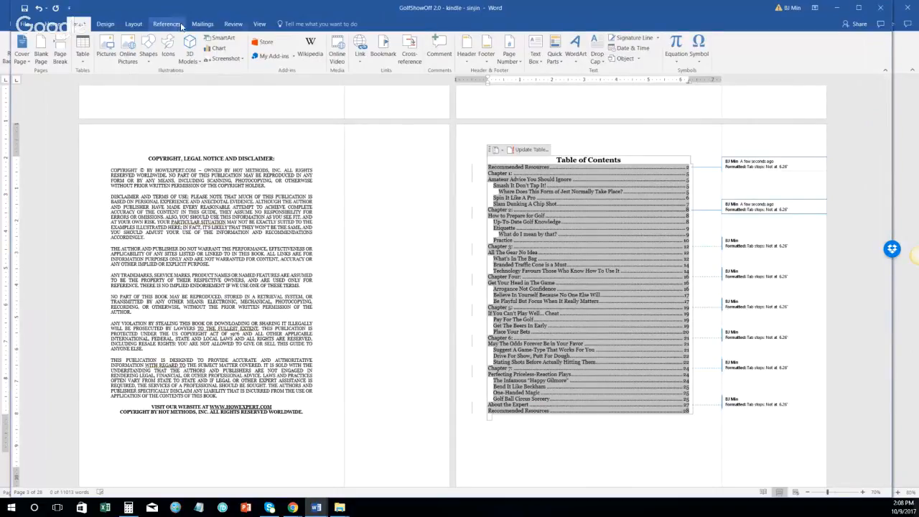
# Step: Accept all changes and stop tracking revisions
pyautogui.click(234, 27)
pyautogui.click(432, 61)
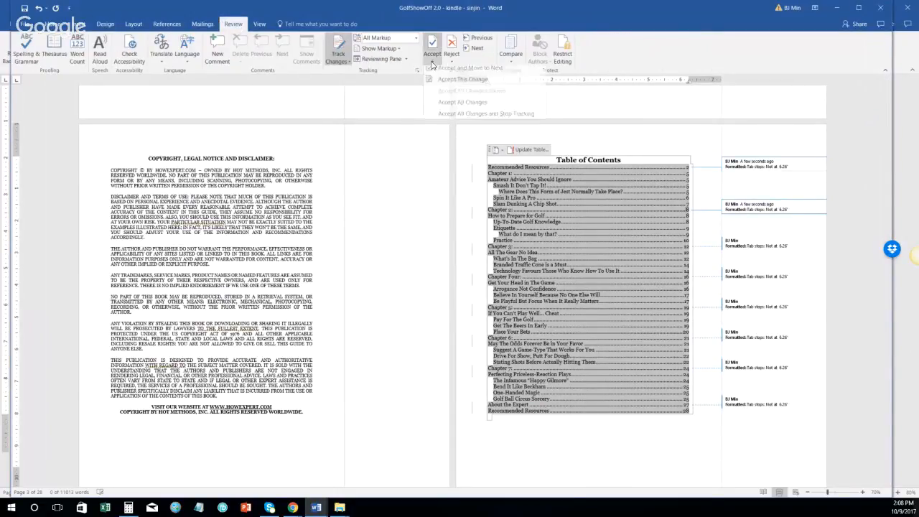
pyautogui.click(448, 111)
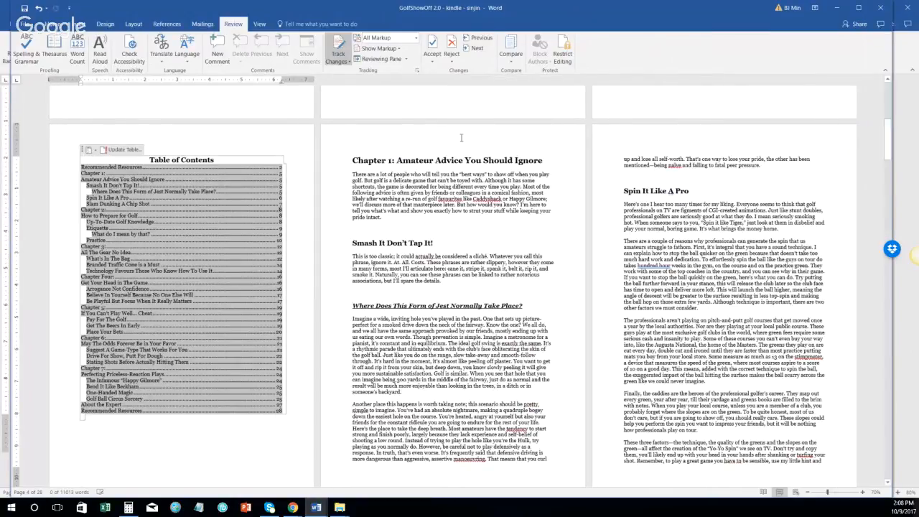
pyautogui.scroll(1, 446, 147)
pyautogui.scroll(3, 447, 147)
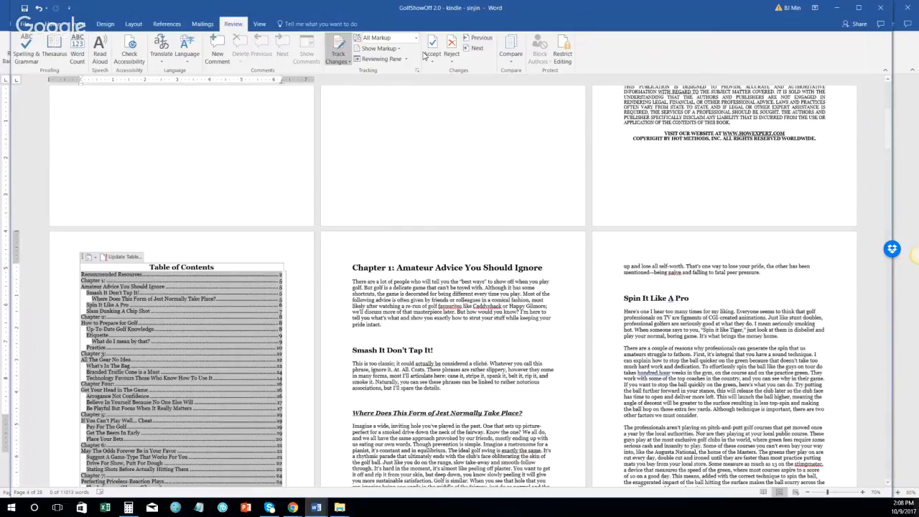
# Step: Shrink the golf manuscript window, move it up and left, and bring up the open folder windows
pyautogui.doubleClick(502, 5)
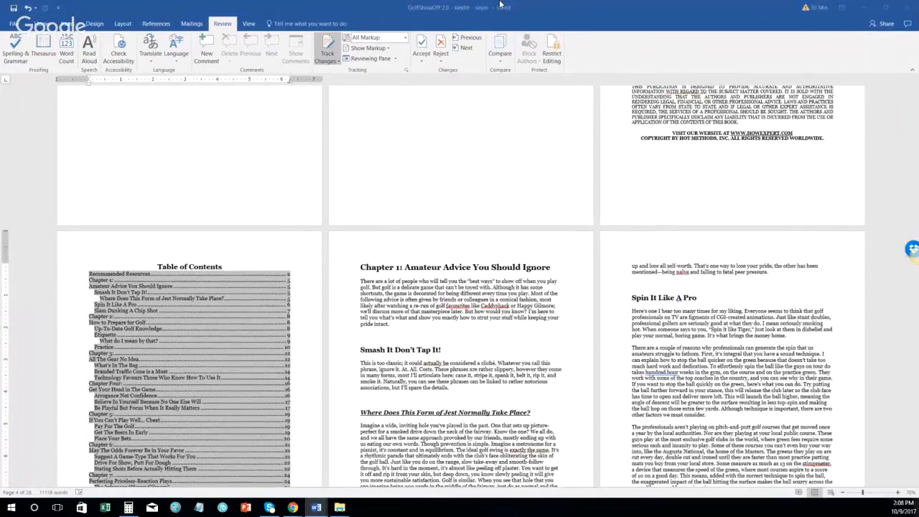
pyautogui.doubleClick(501, 5)
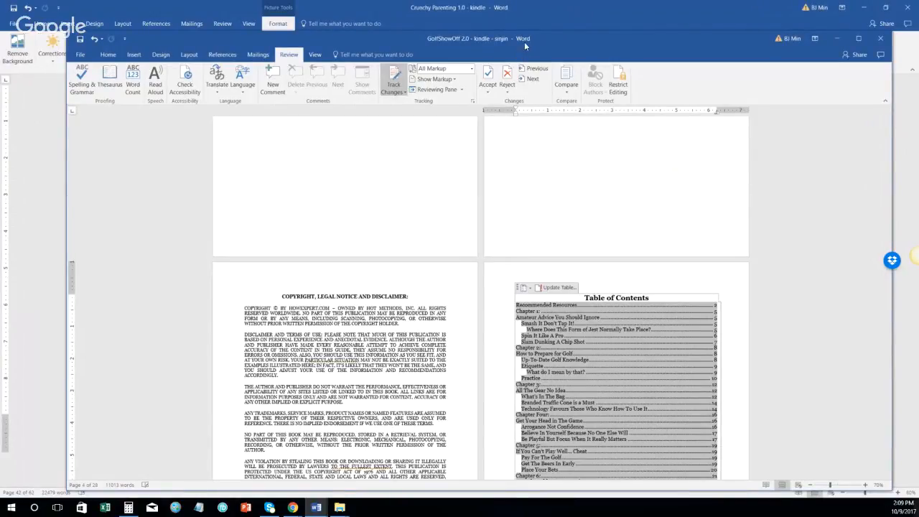
pyautogui.moveTo(523, 35); pyautogui.dragTo(509, 18)
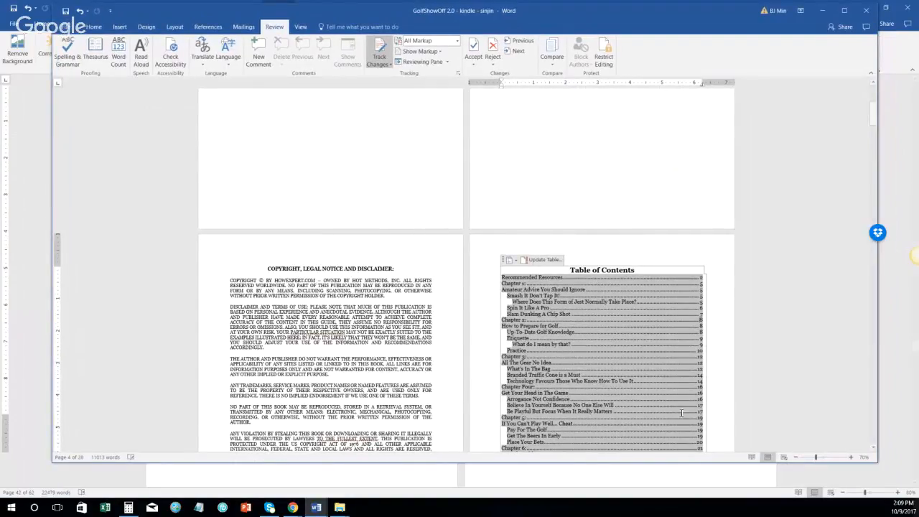
pyautogui.click(342, 508)
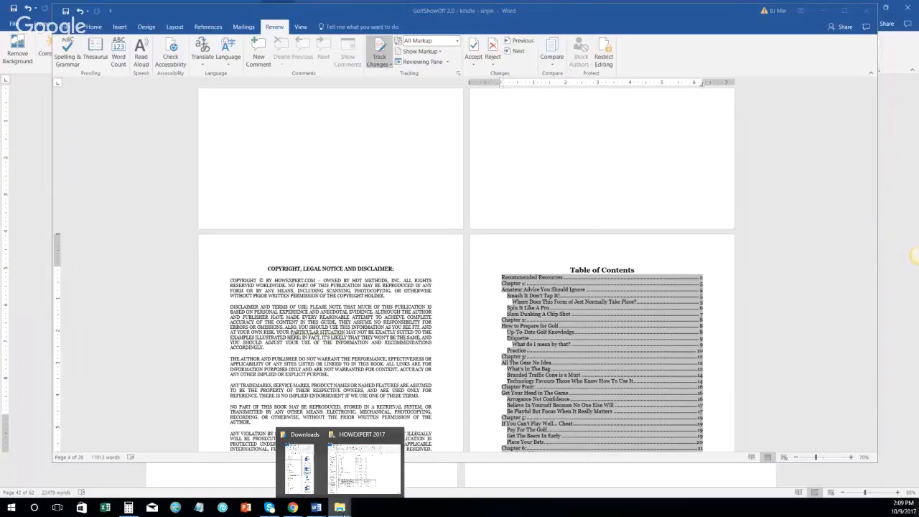
# Step: Move the HOWEXPERT 2017 folder window aside and bring the Downloads folder window over Word
pyautogui.click(362, 467)
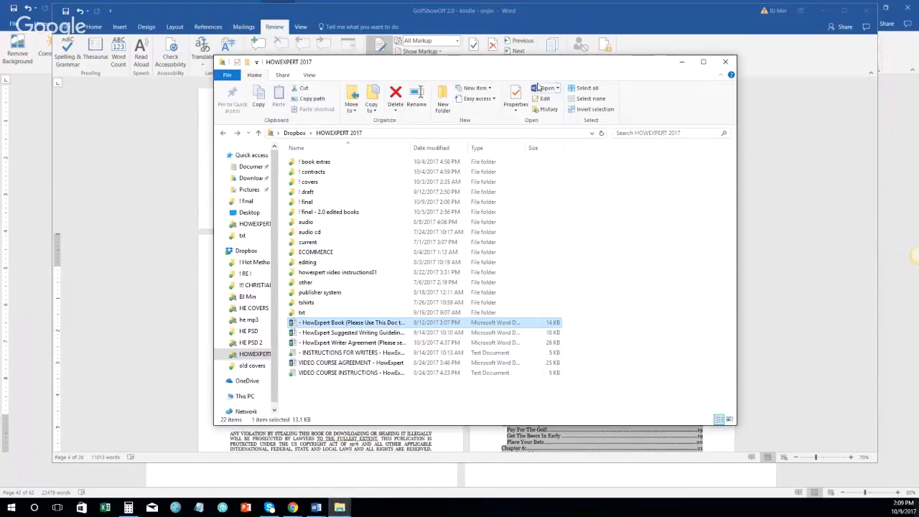
pyautogui.moveTo(534, 63); pyautogui.dragTo(918, 86)
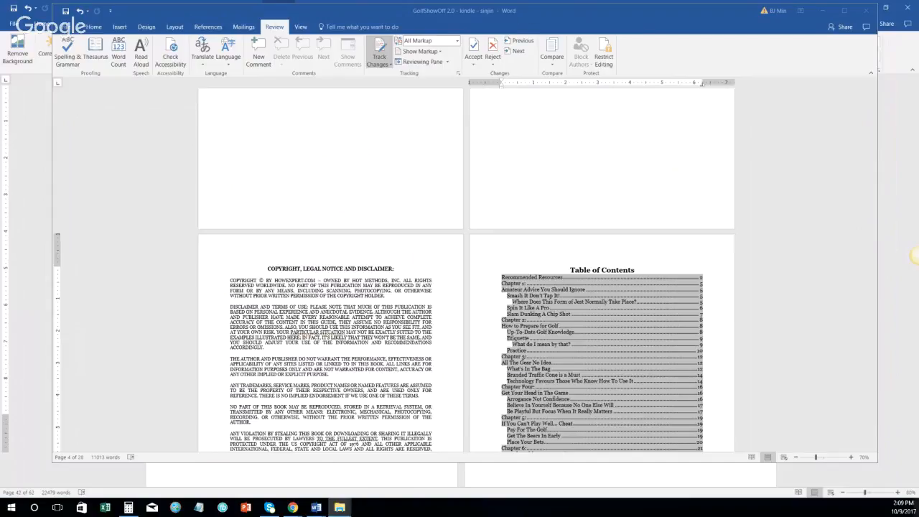
pyautogui.moveTo(918, 143); pyautogui.dragTo(370, 65)
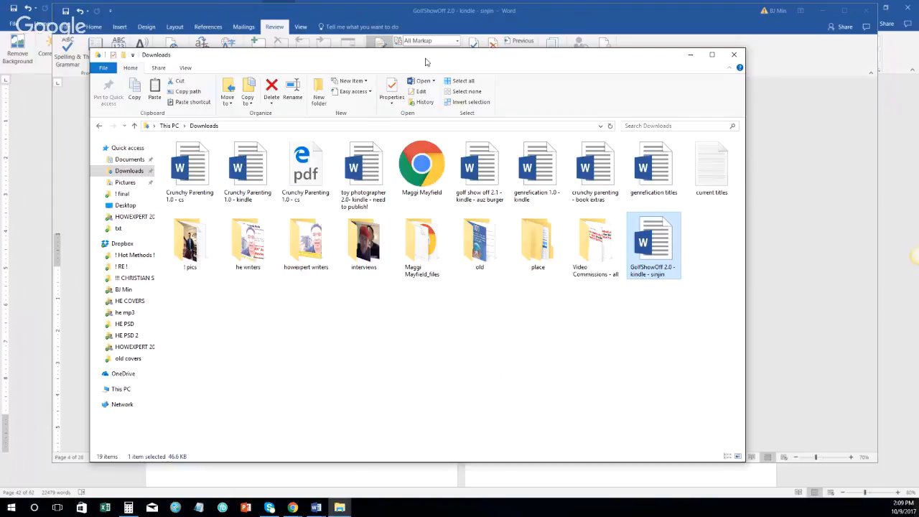
# Step: Duplicate the GolfShowOff manuscript and change the copy's name suffix to cs
pyautogui.moveTo(425, 62); pyautogui.dragTo(464, 44)
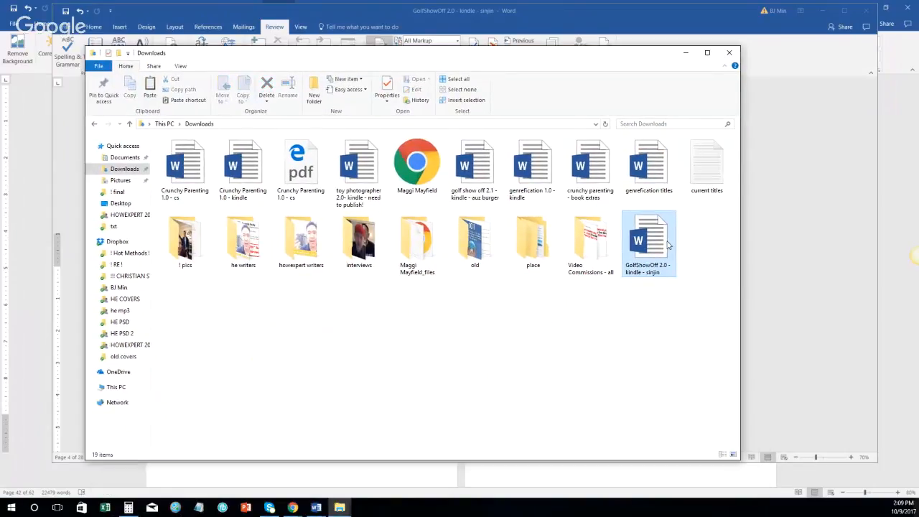
pyautogui.hotkey('ctrl', 'c')
pyautogui.hotkey('ctrl', 'v')
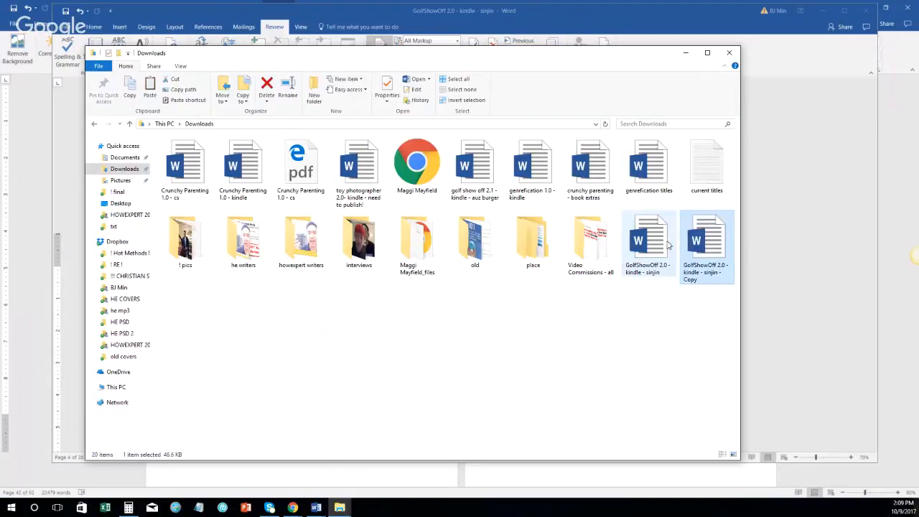
pyautogui.rightClick(701, 280)
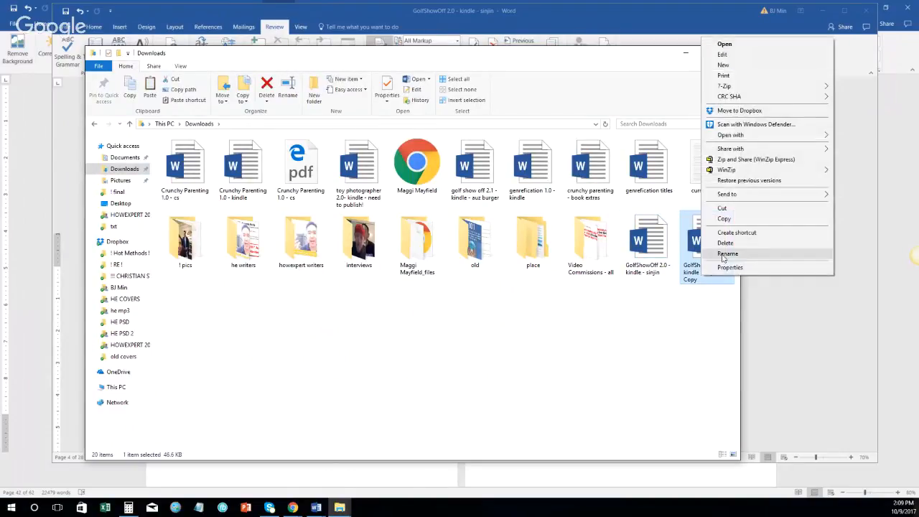
pyautogui.click(739, 373)
pyautogui.click(716, 271)
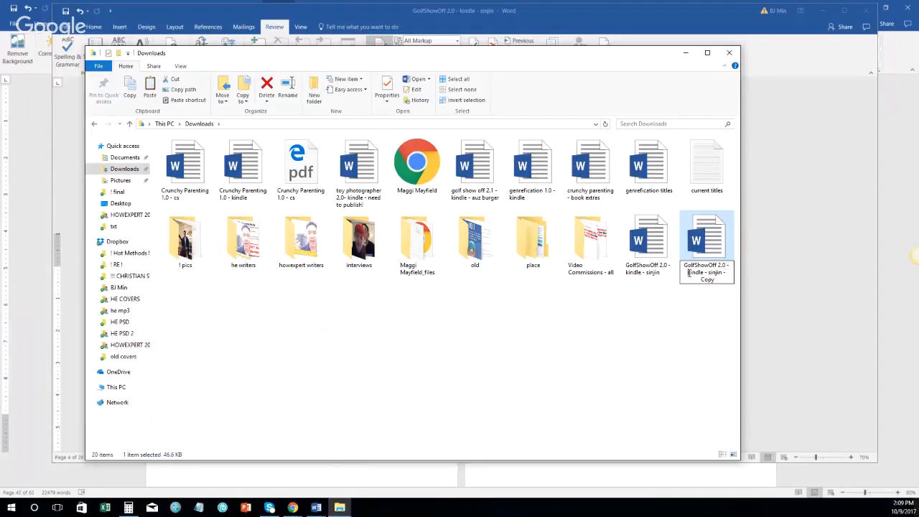
pyautogui.moveTo(688, 273); pyautogui.dragTo(736, 293)
pyautogui.write('cs')
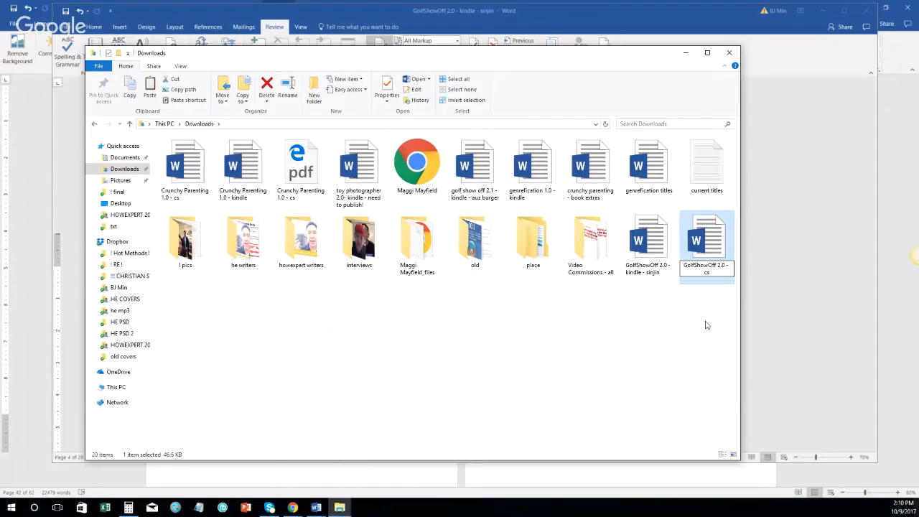
# Step: Rename the original manuscript to 'golf bragging rights 1.0 - kindle'
pyautogui.rightClick(657, 248)
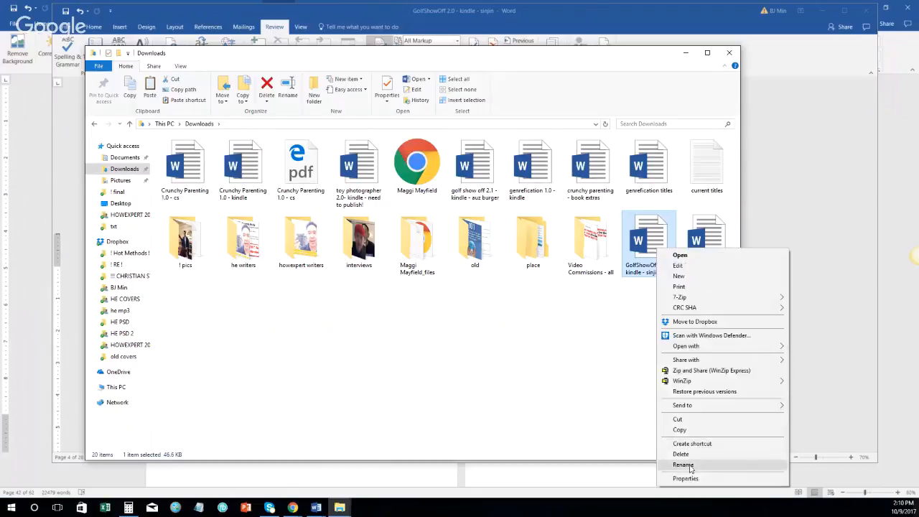
pyautogui.click(685, 464)
pyautogui.moveTo(648, 273); pyautogui.dragTo(676, 276)
pyautogui.press('BackSpace')
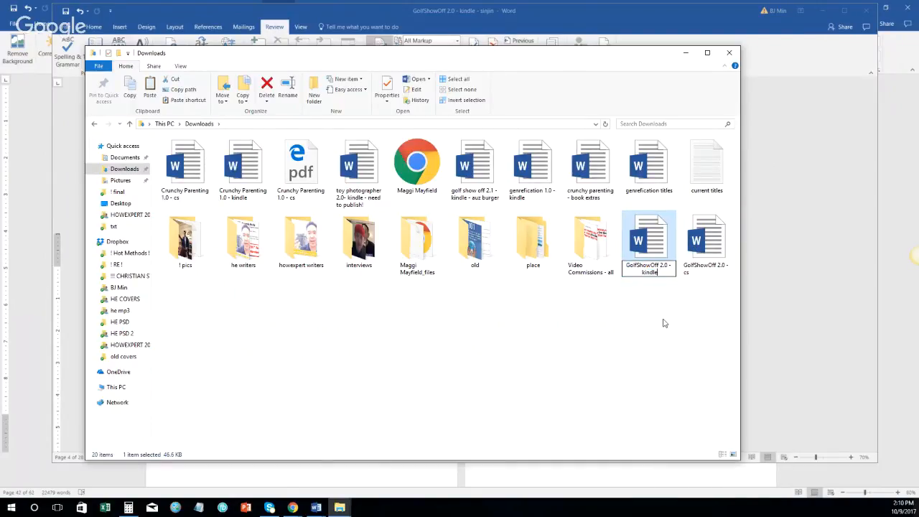
pyautogui.click(663, 320)
pyautogui.rightClick(646, 278)
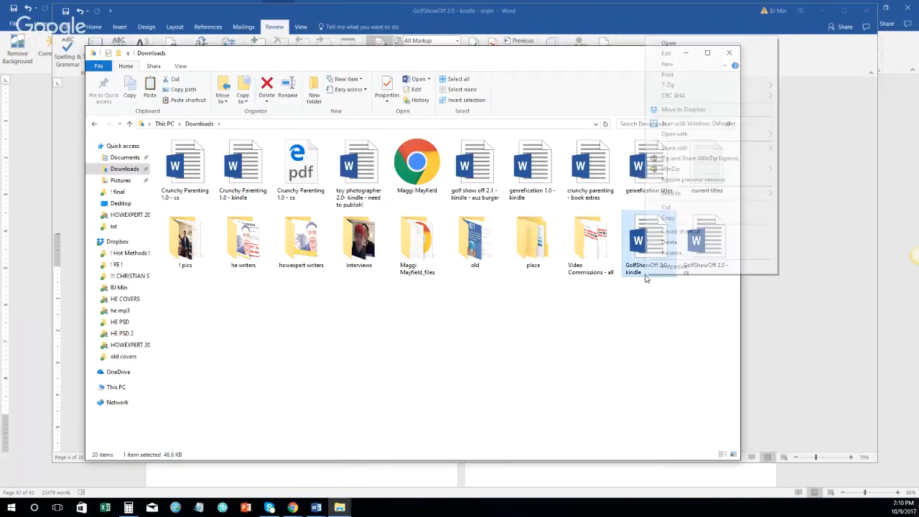
pyautogui.click(693, 253)
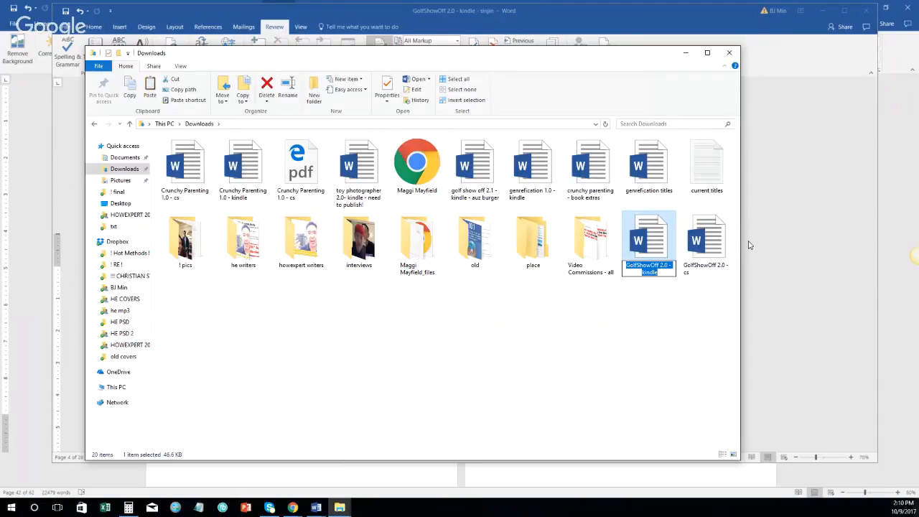
pyautogui.write('golf bragging')
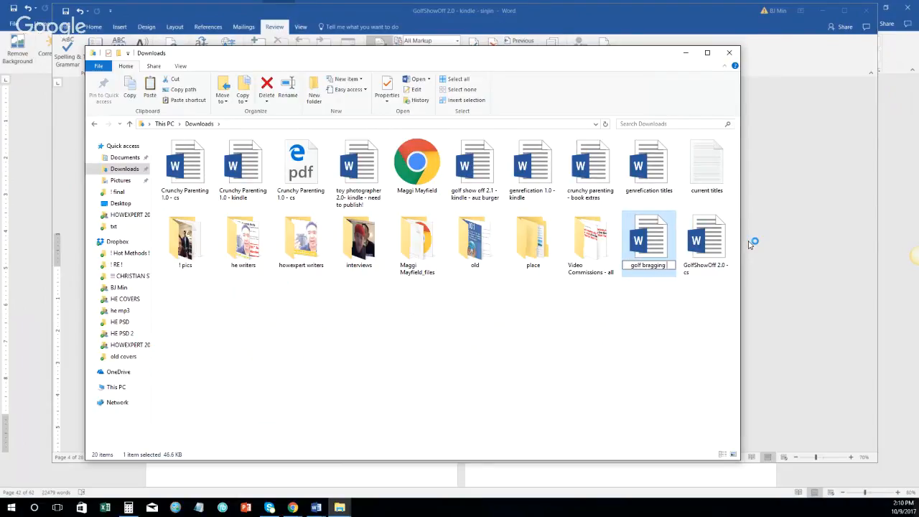
pyautogui.write(' rights 1.0 -')
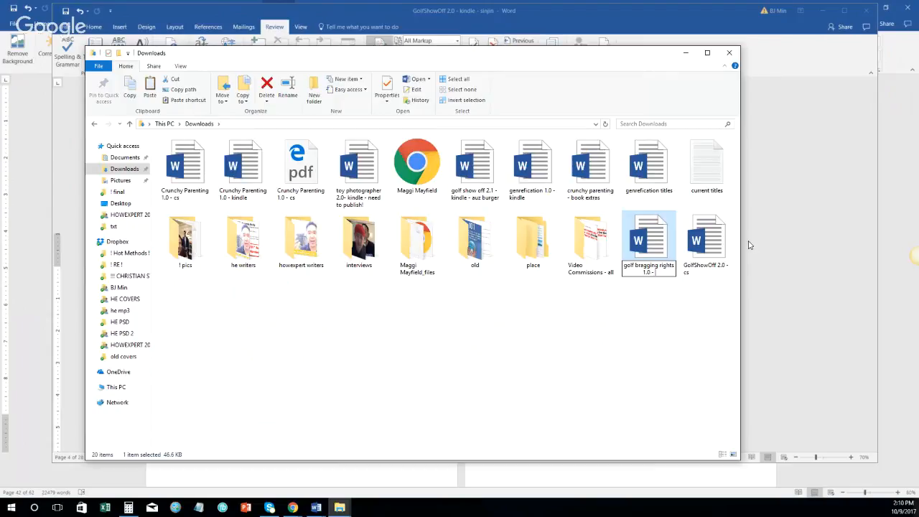
pyautogui.write(' kindle')
pyautogui.press('Return')
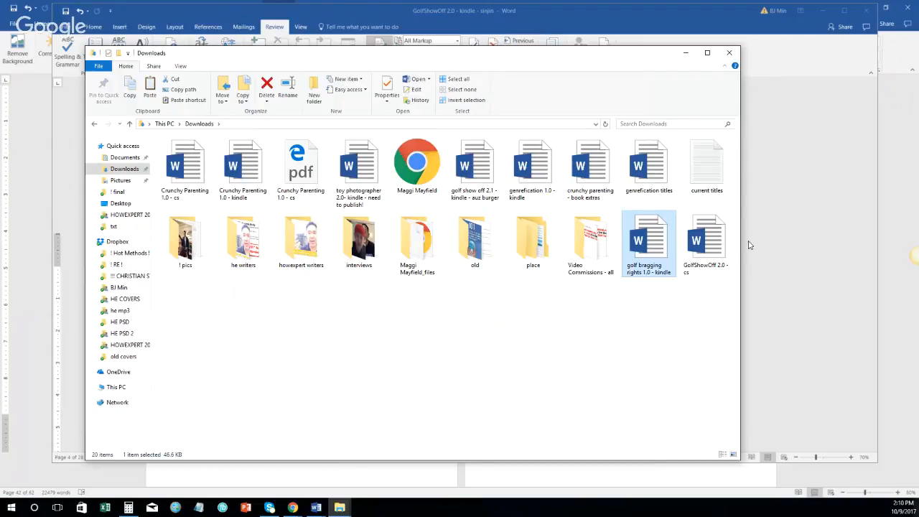
# Step: Rename the GolfShowOff 2.0 - cs copy to 'golf bragging rights 1.0 - cs'
pyautogui.rightClick(697, 264)
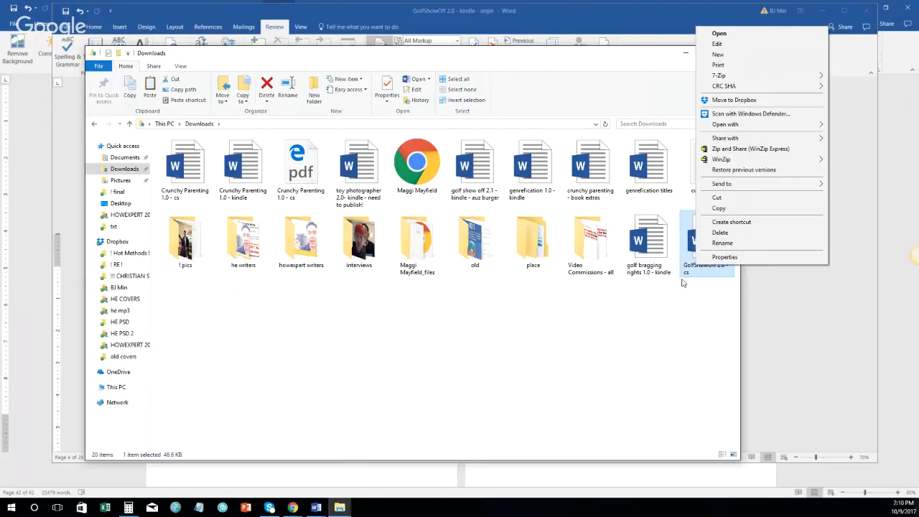
pyautogui.click(689, 251)
pyautogui.rightClick(701, 245)
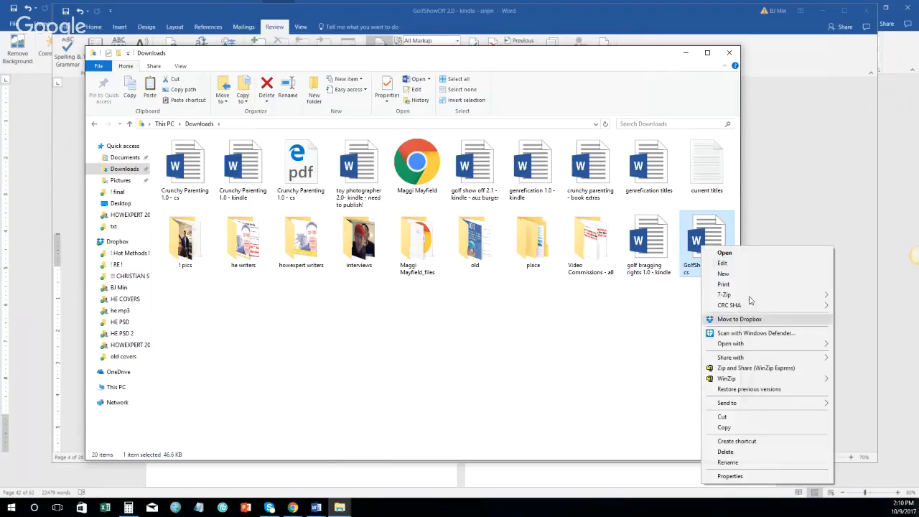
pyautogui.click(728, 462)
pyautogui.write('golf b')
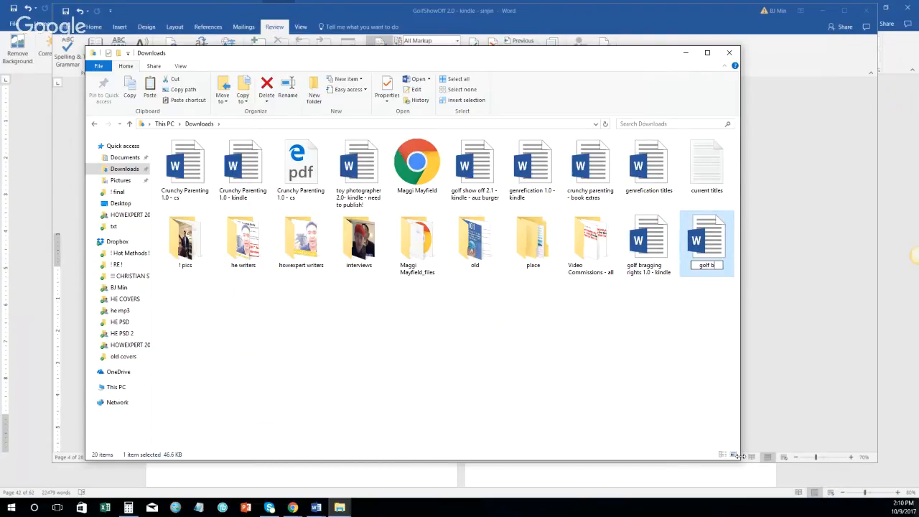
pyautogui.write('ragging rights 1.0')
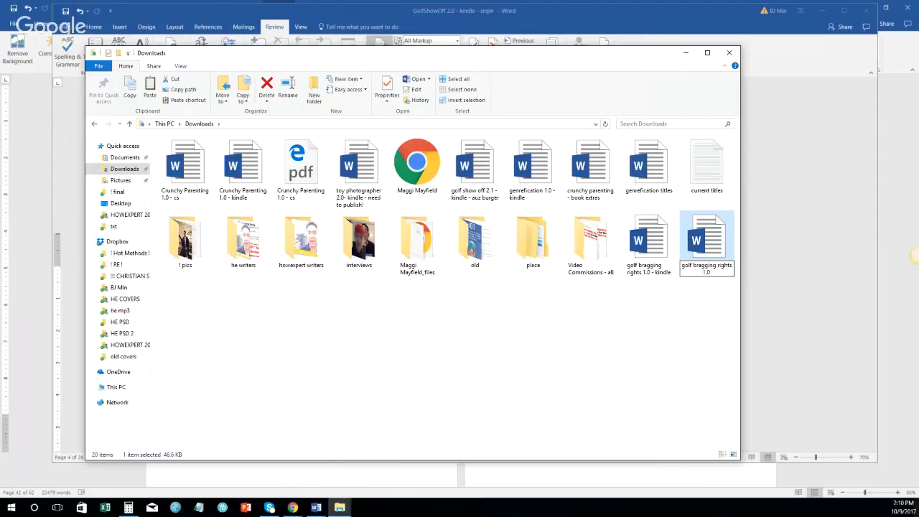
pyautogui.write(' - cs')
pyautogui.press('Return')
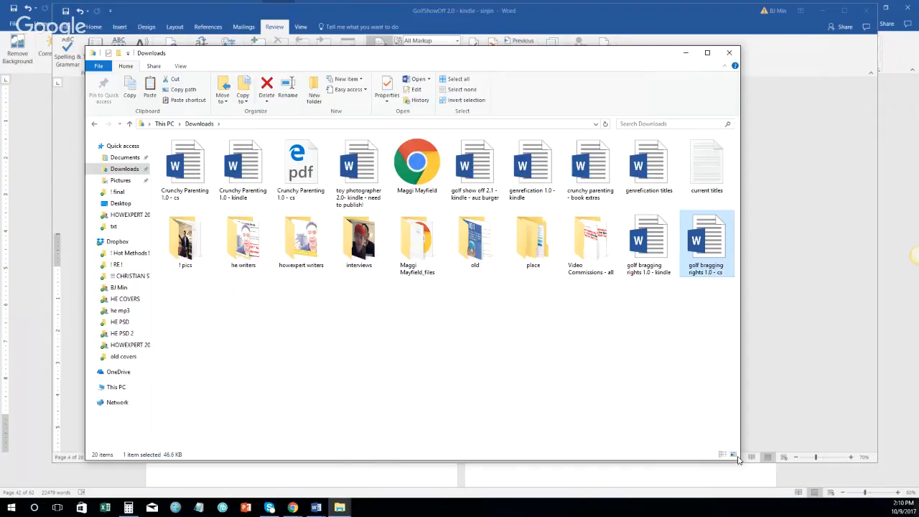
# Step: Open 'golf bragging rights 1.0 - cs', enable editing, and set markup display to No Markup
pyautogui.doubleClick(714, 241)
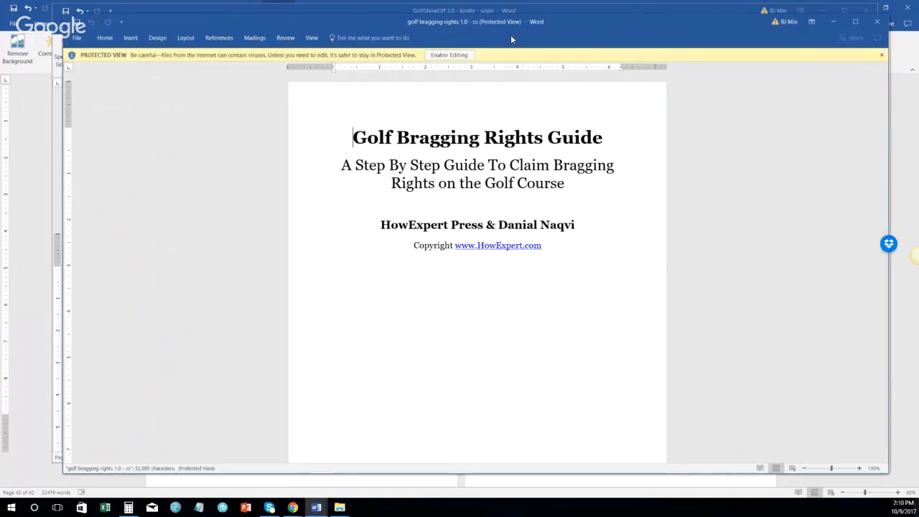
pyautogui.click(458, 56)
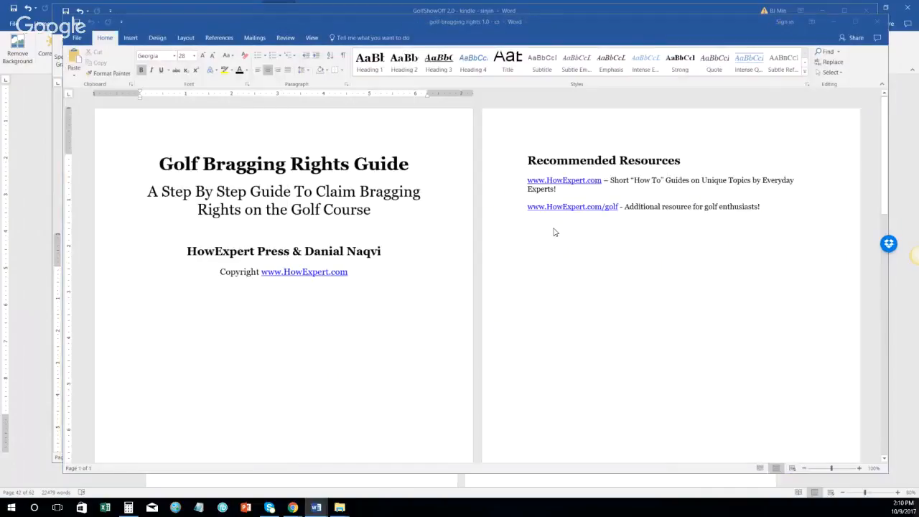
pyautogui.click(285, 37)
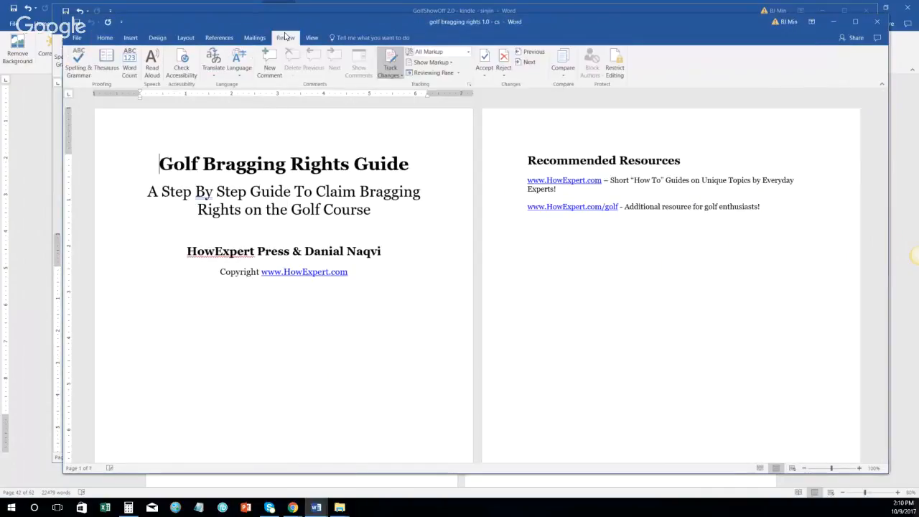
pyautogui.click(439, 55)
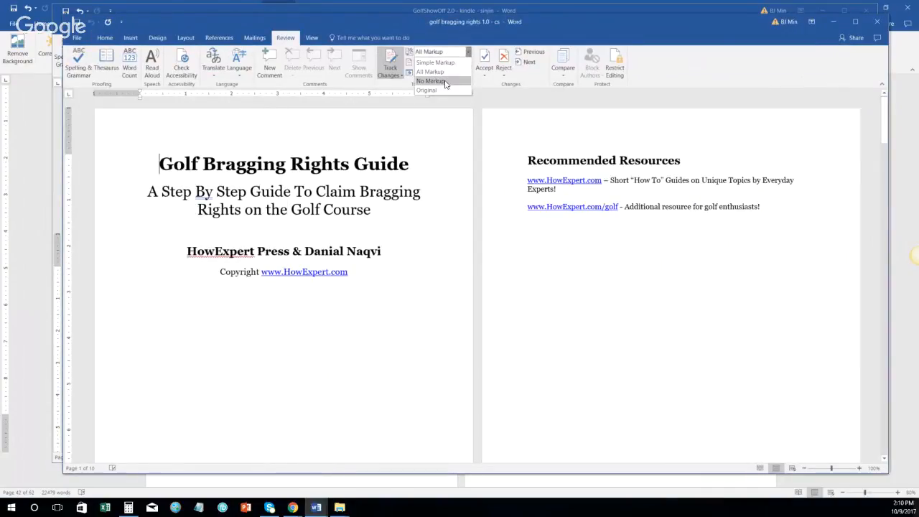
pyautogui.click(440, 80)
# Step: Select all of the document's text
pyautogui.scroll(-3, 348, 215)
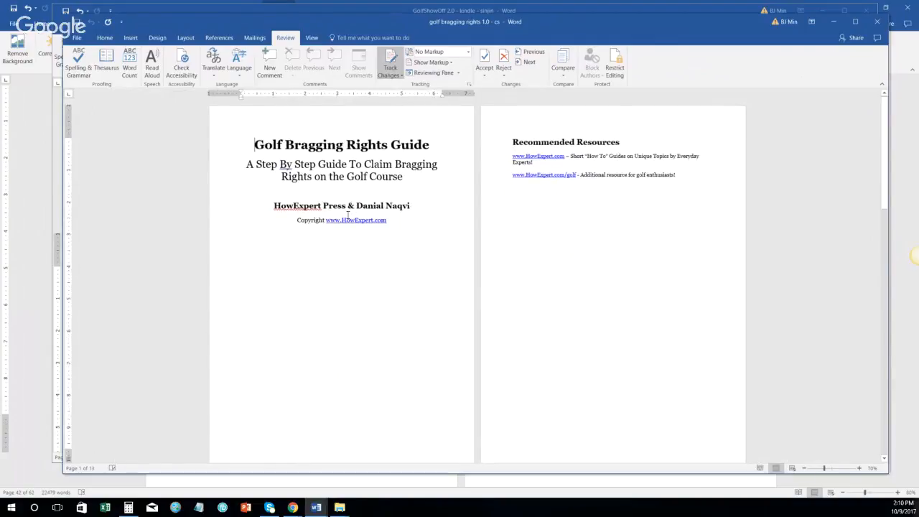
pyautogui.hotkey('ctrl', 'a')
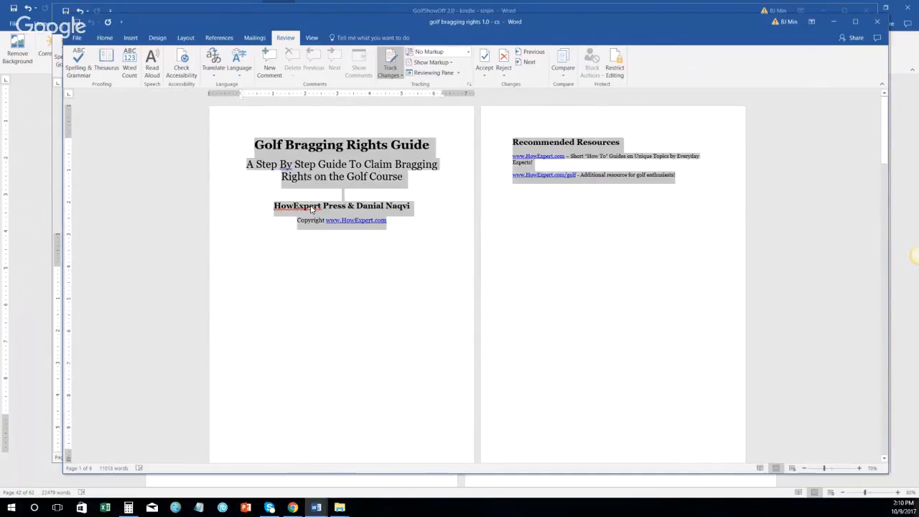
pyautogui.scroll(-4, 319, 214)
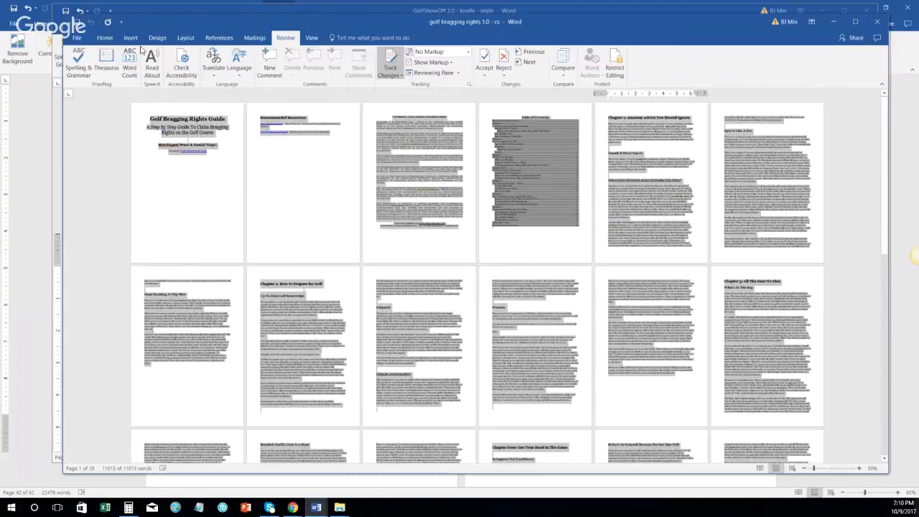
pyautogui.click(130, 37)
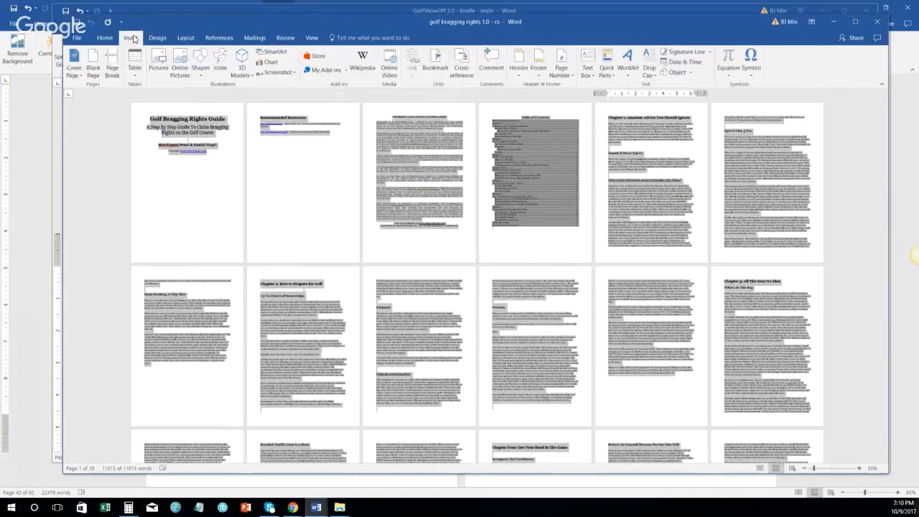
# Step: Set custom top and bottom margins of 0.5 in, applied to the whole document
pyautogui.click(106, 38)
pyautogui.click(130, 37)
pyautogui.click(157, 37)
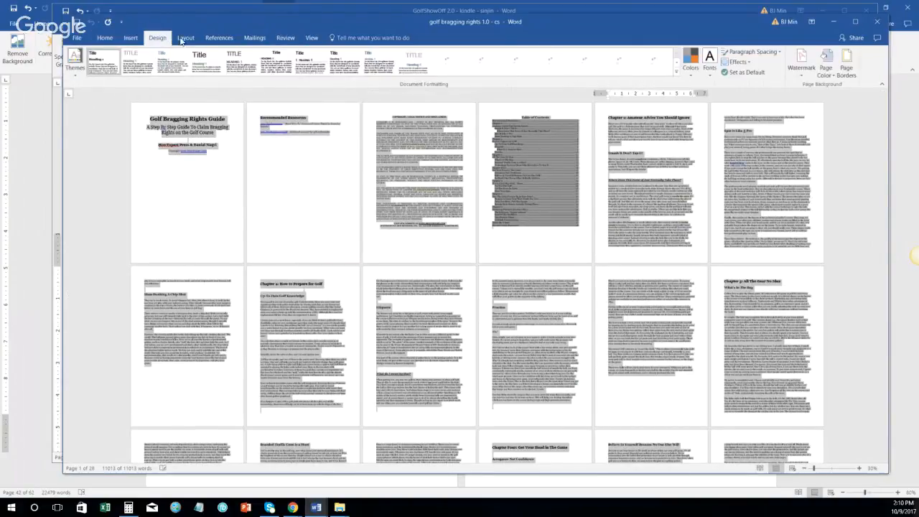
pyautogui.click(185, 38)
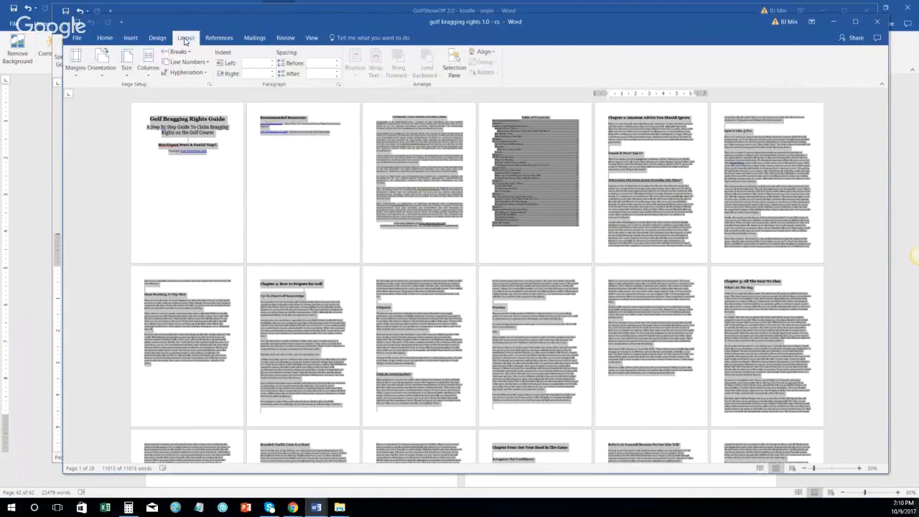
pyautogui.click(78, 74)
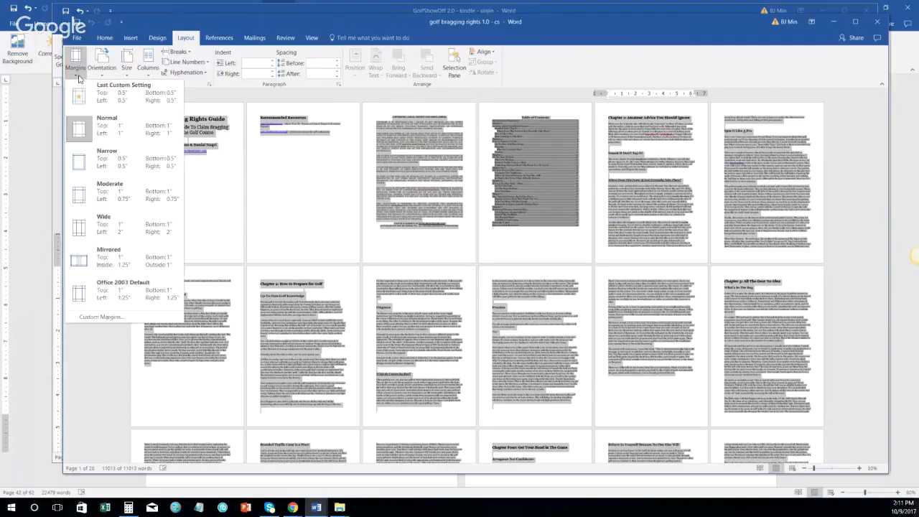
pyautogui.click(134, 320)
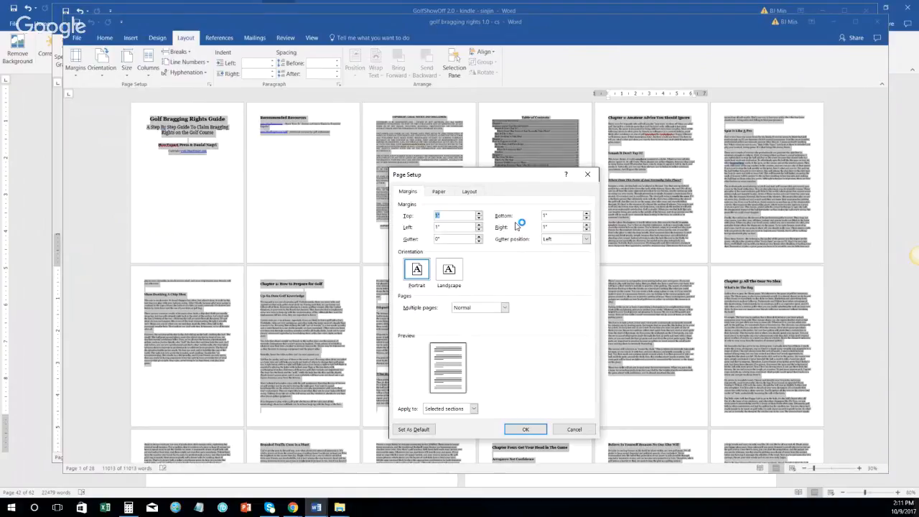
pyautogui.press('BackSpace')
pyautogui.write('.5')
pyautogui.press('Tab')
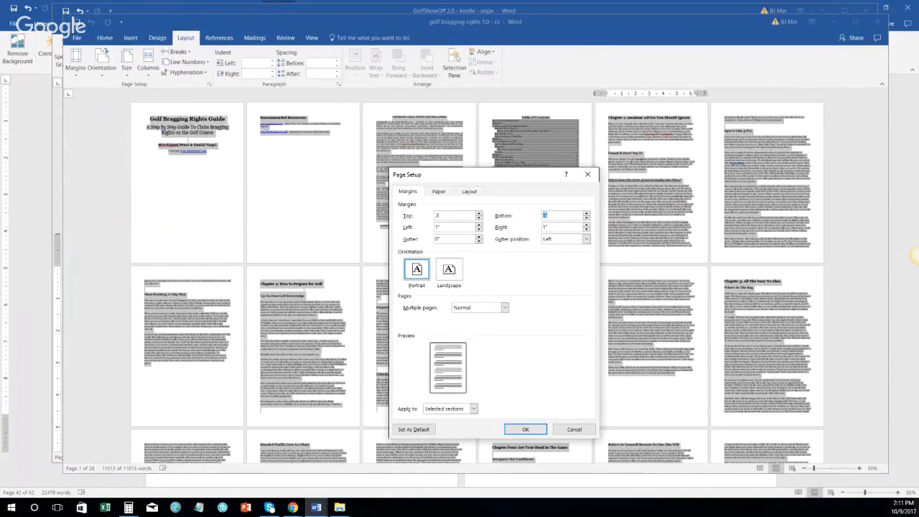
pyautogui.write('.5')
pyautogui.press('Tab')
pyautogui.press('BackSpace')
pyautogui.click(461, 411)
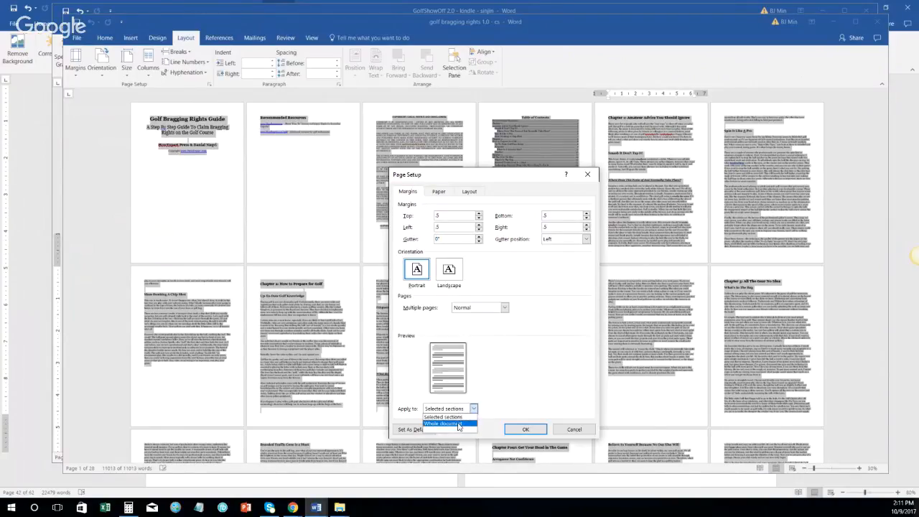
pyautogui.click(458, 427)
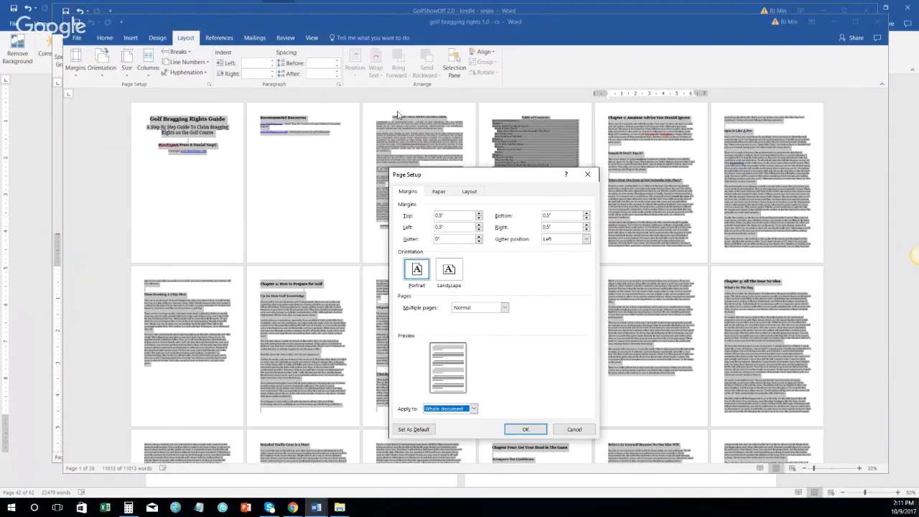
# Step: Set the paper size to 5 in wide by 8 in high for the whole document
pyautogui.click(437, 191)
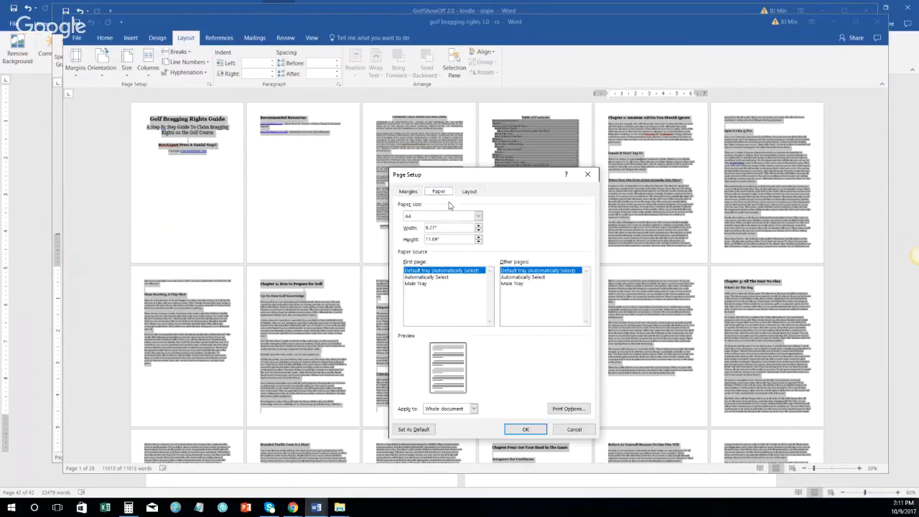
pyautogui.doubleClick(455, 229)
pyautogui.write('5')
pyautogui.press('Tab')
pyautogui.write('8')
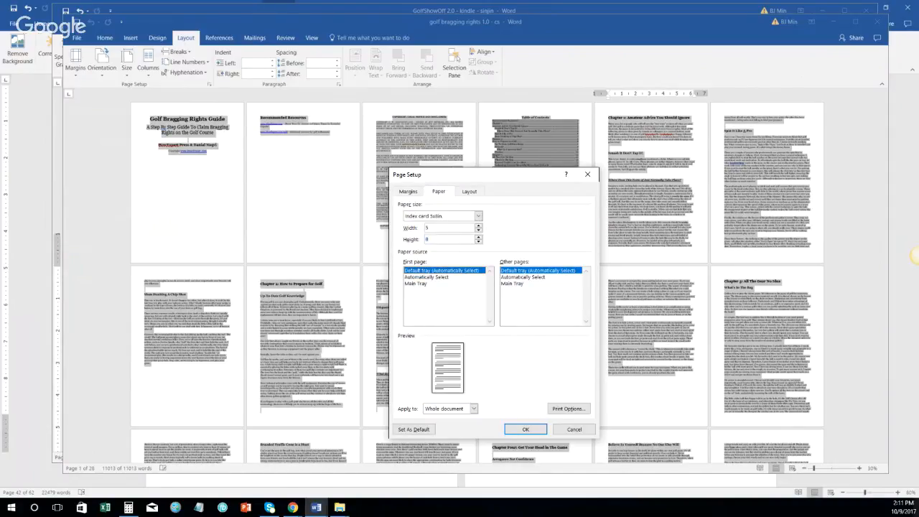
pyautogui.click(473, 408)
pyautogui.click(460, 423)
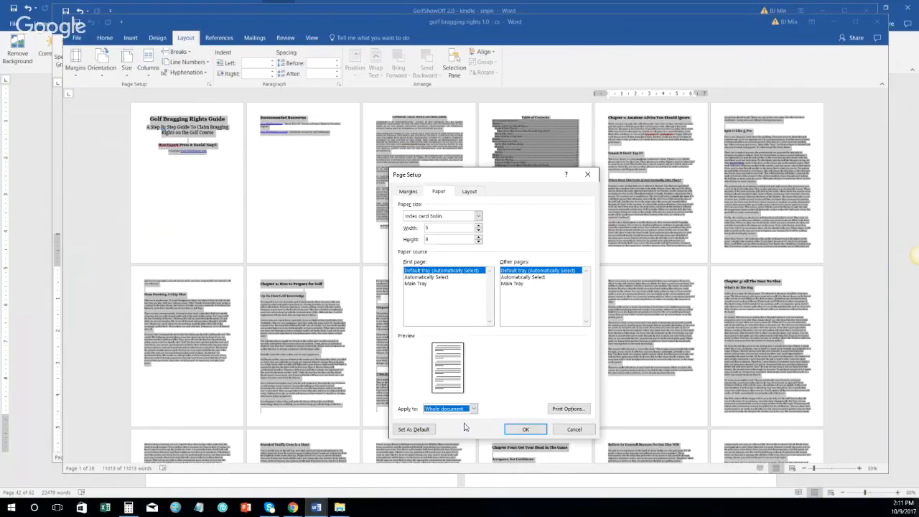
pyautogui.click(541, 430)
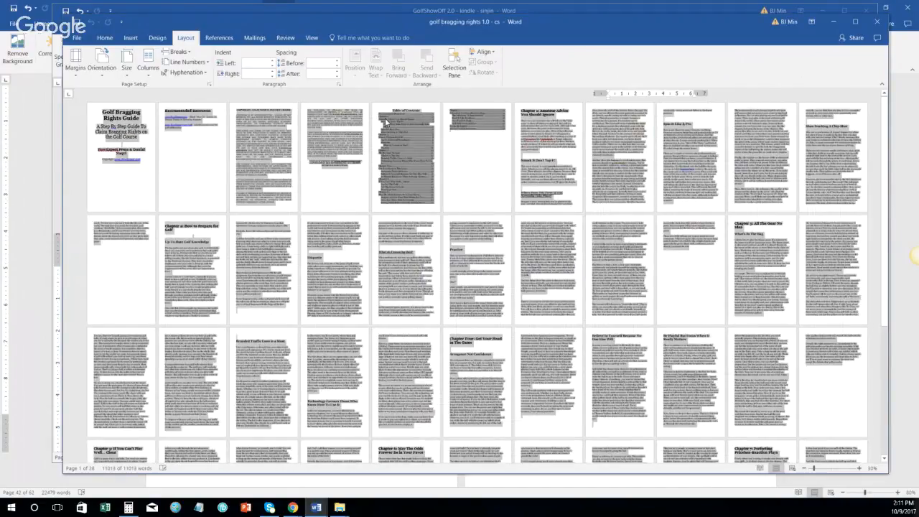
# Step: Insert plain centred page numbers (Plain Number 2) at the bottom of the pages
pyautogui.scroll(-3, 434, 210)
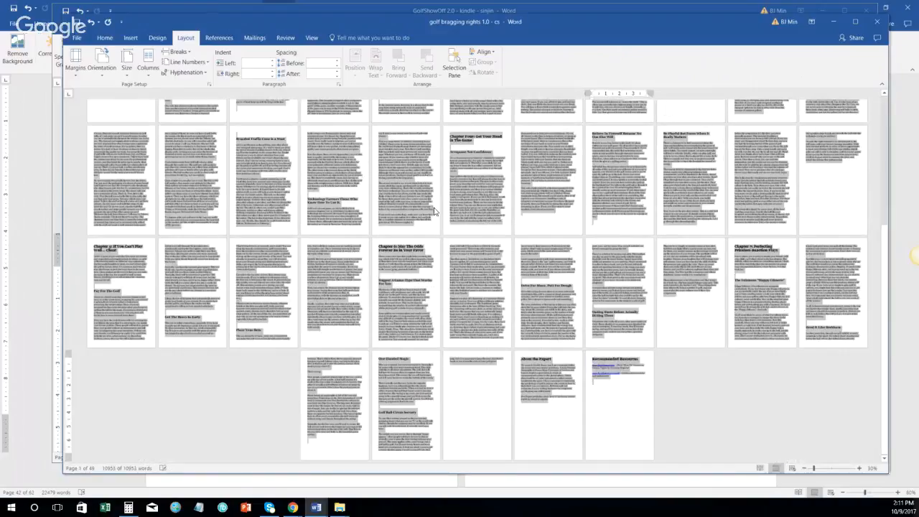
pyautogui.scroll(3, 433, 210)
pyautogui.click(131, 37)
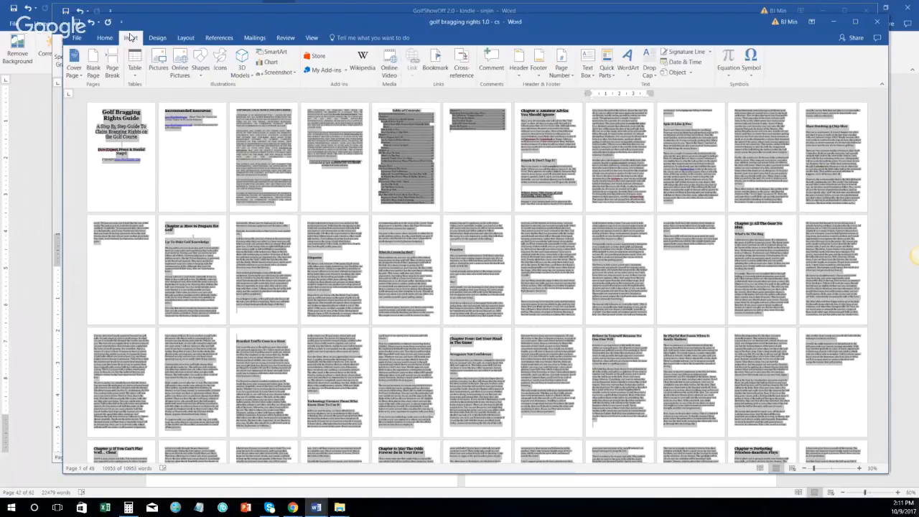
pyautogui.click(561, 68)
pyautogui.moveTo(572, 96)
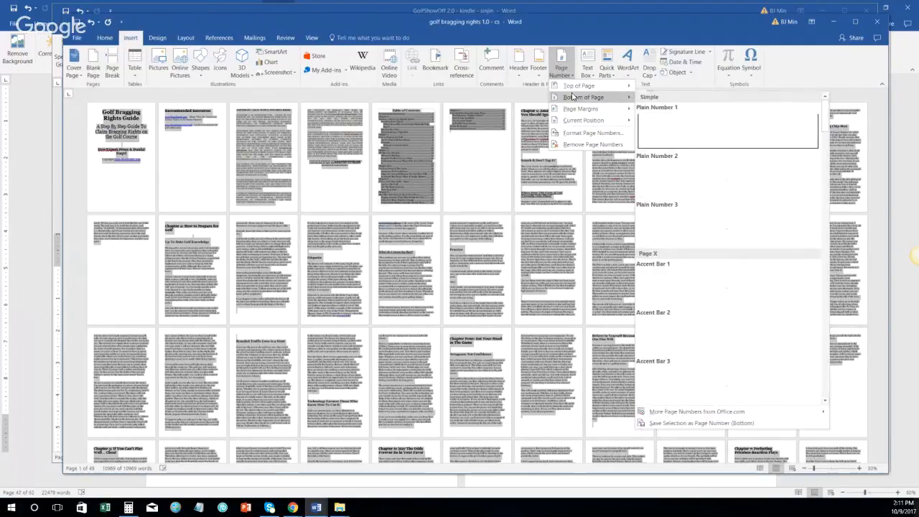
pyautogui.click(725, 183)
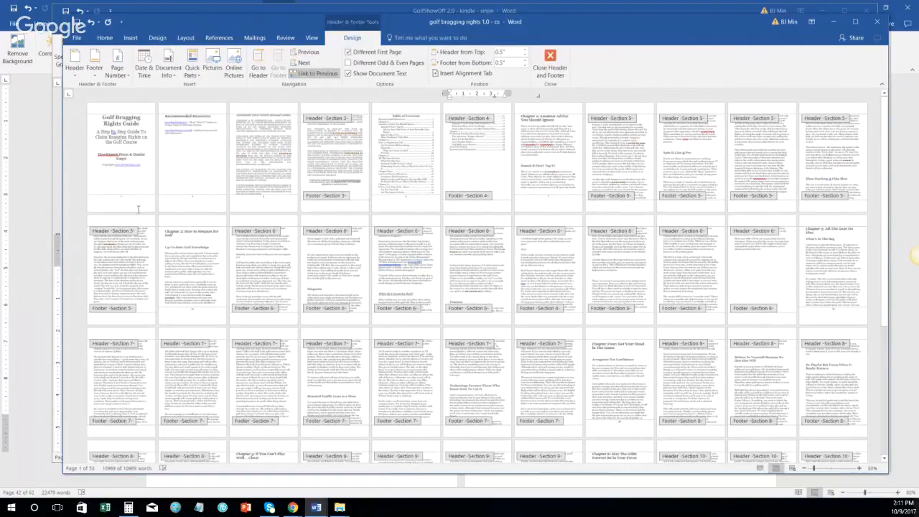
# Step: Delete the blank line below the page number in page 1's footer
pyautogui.click(137, 200)
pyautogui.scroll(1, 167, 215)
pyautogui.scroll(1, 168, 218)
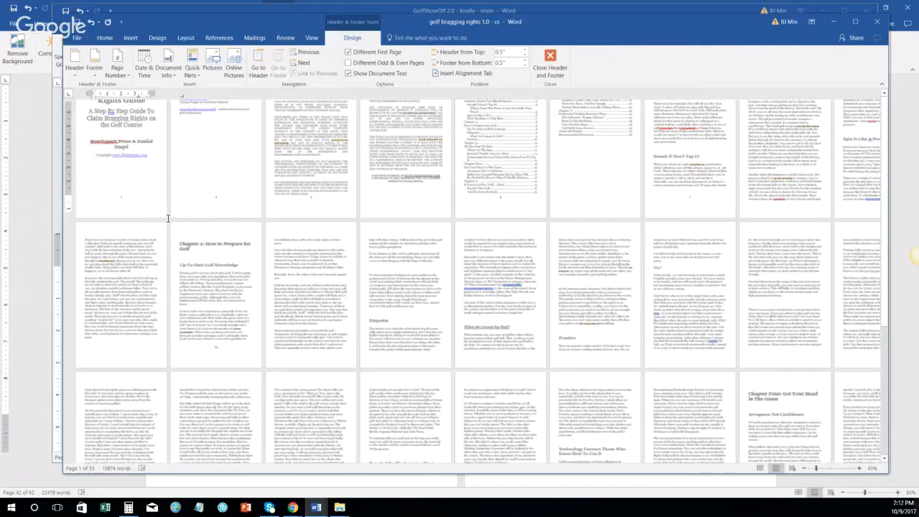
pyautogui.scroll(1, 167, 218)
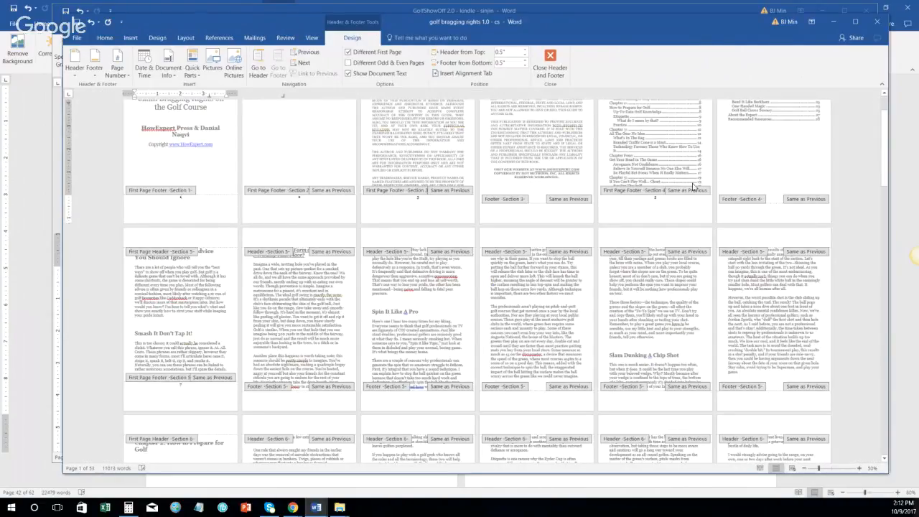
pyautogui.click(193, 210)
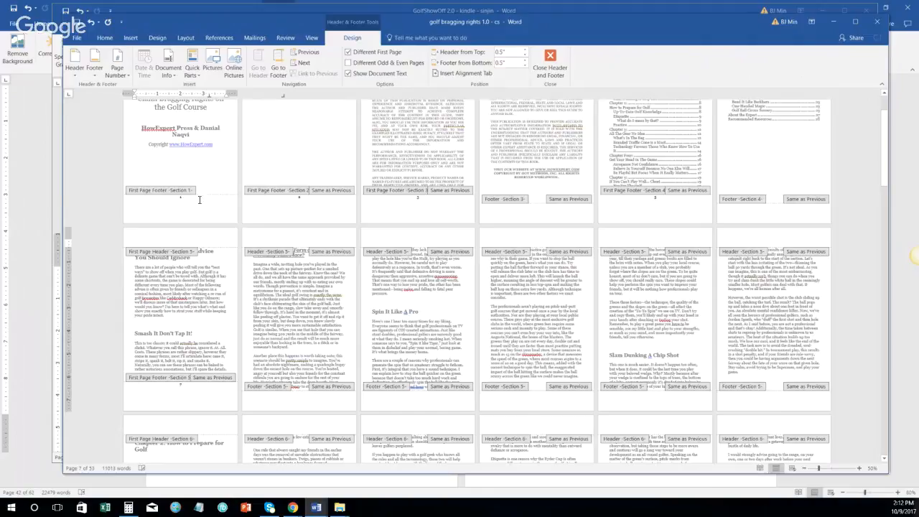
pyautogui.click(203, 204)
pyautogui.press('BackSpace')
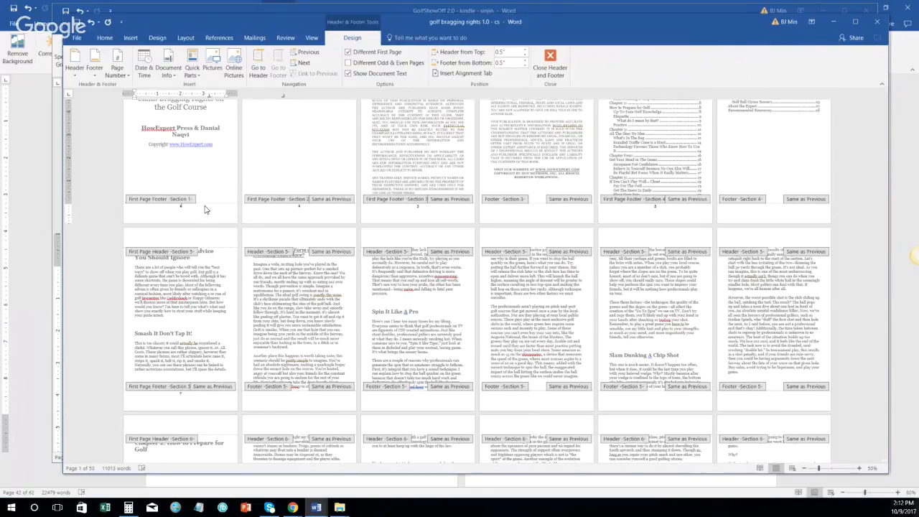
# Step: Set 0 pt spacing before and after page 1's footer number
pyautogui.rightClick(198, 208)
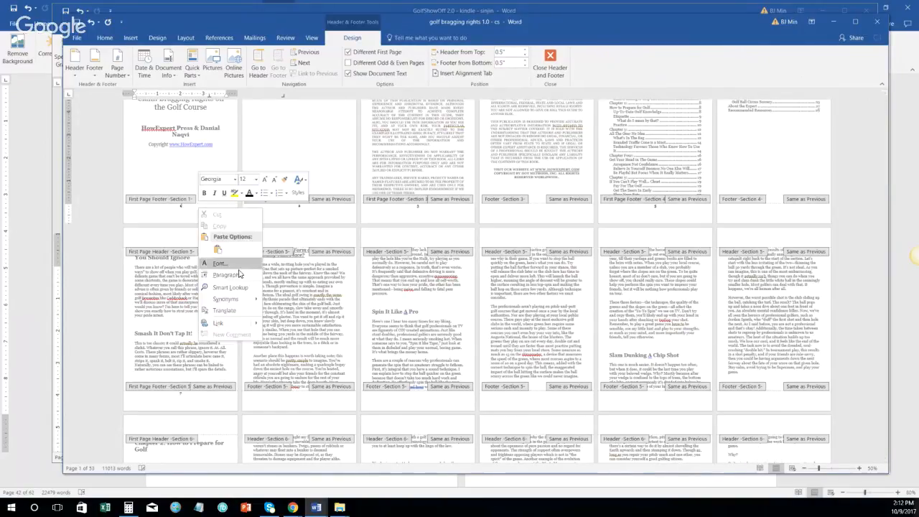
pyautogui.click(239, 280)
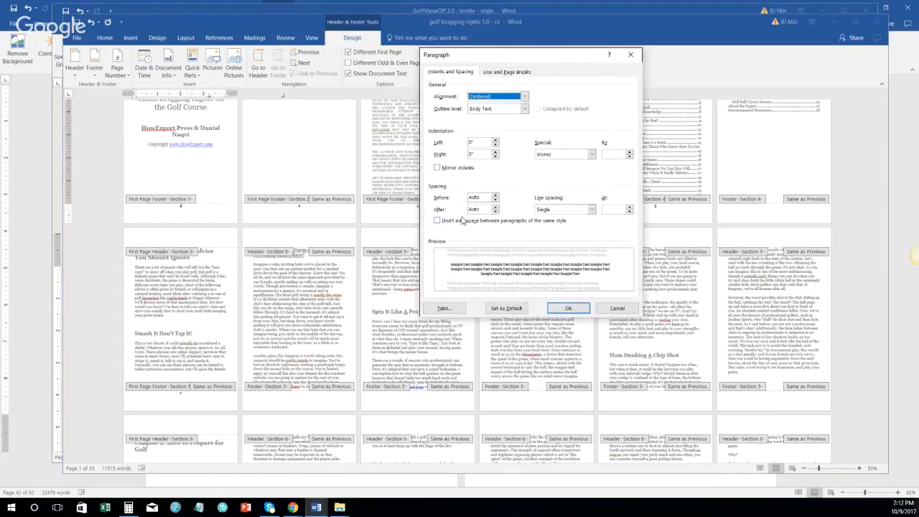
pyautogui.click(495, 201)
pyautogui.click(495, 208)
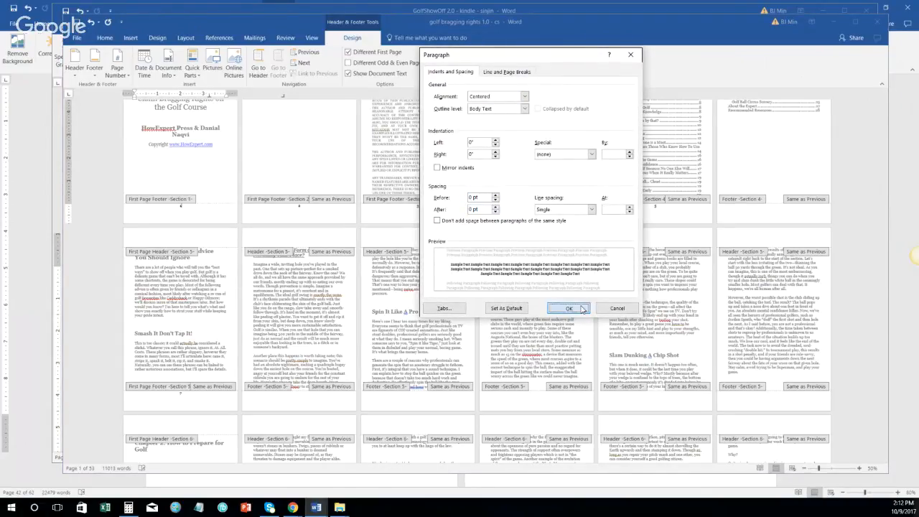
pyautogui.click(581, 308)
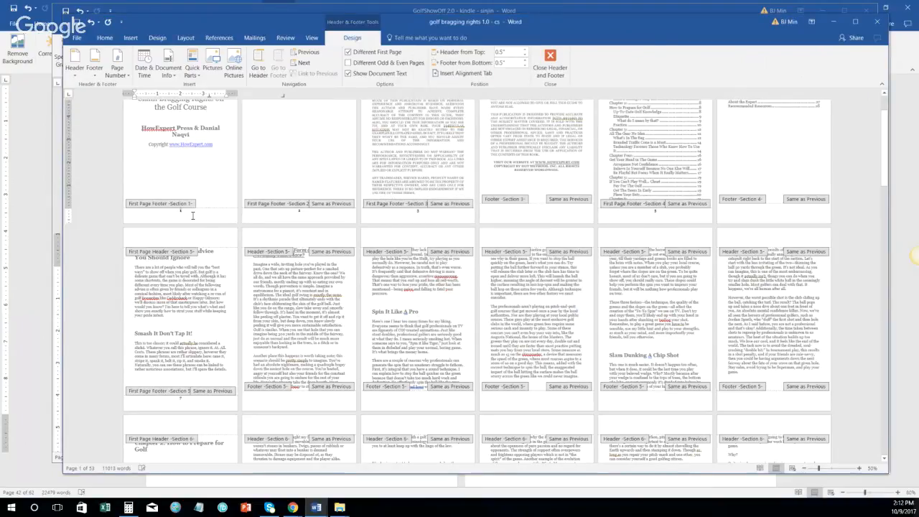
# Step: Change page 1's footer number to font size 10
pyautogui.keyDown('ctrl'); pyautogui.scroll(4, 191, 215); pyautogui.keyUp('ctrl')
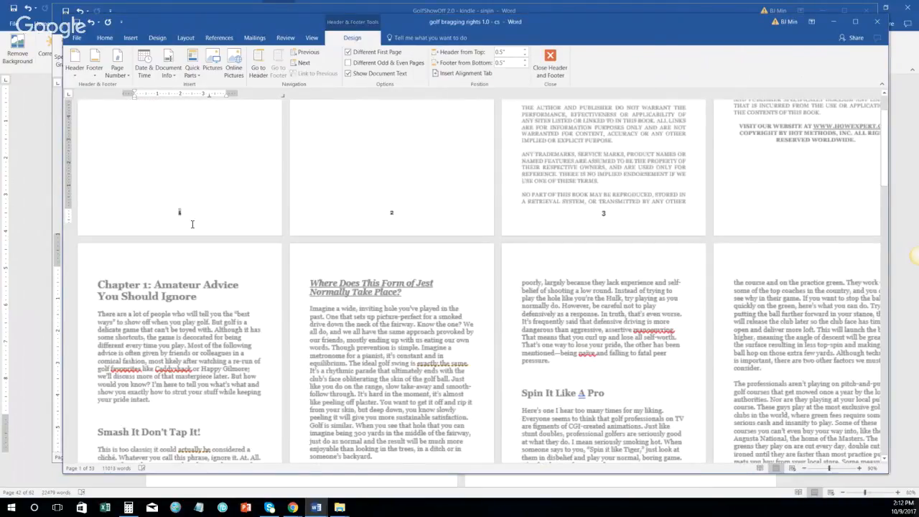
pyautogui.keyDown('ctrl'); pyautogui.scroll(-1, 192, 215); pyautogui.keyUp('ctrl')
pyautogui.rightClick(192, 212)
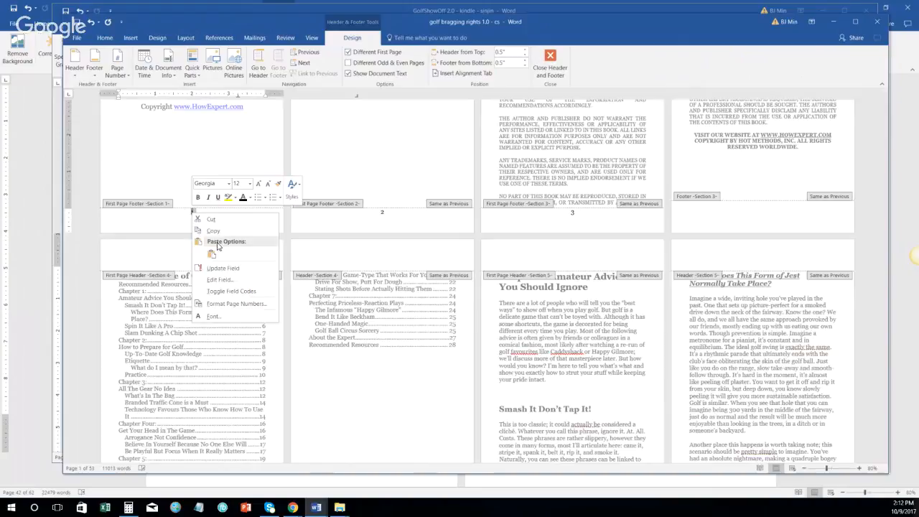
pyautogui.click(241, 315)
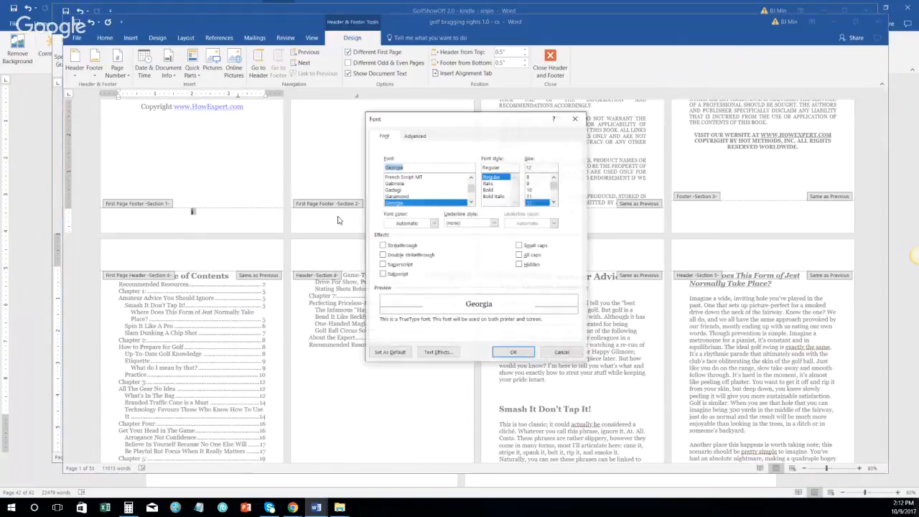
pyautogui.click(536, 189)
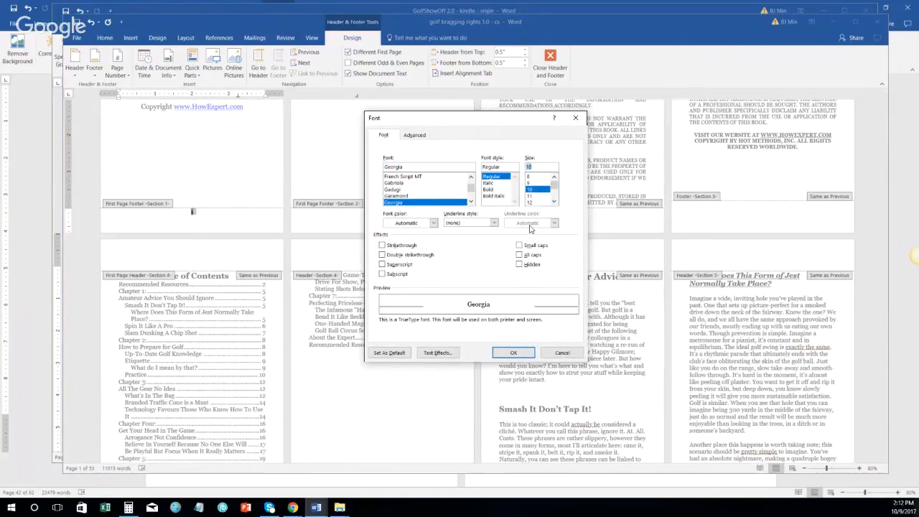
pyautogui.click(515, 353)
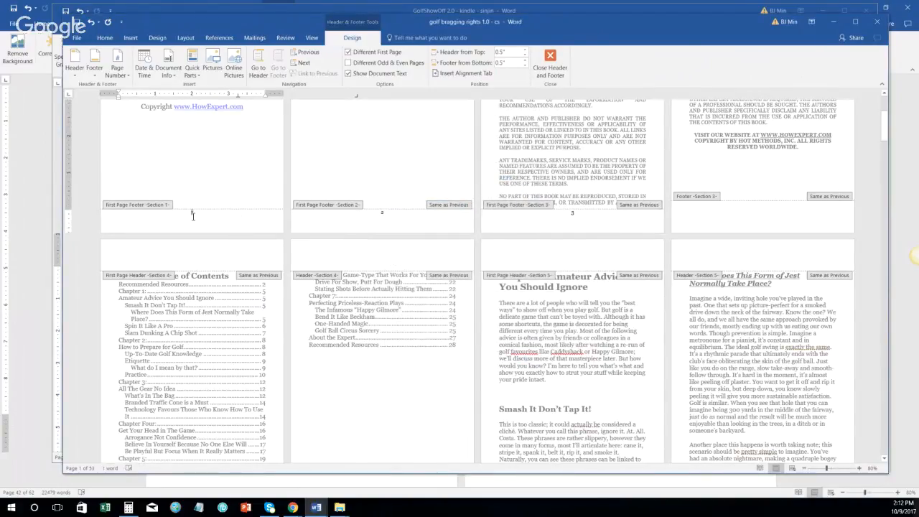
# Step: Check the footers on pages 2, 3 and 4, finding page 4's empty
pyautogui.click(384, 212)
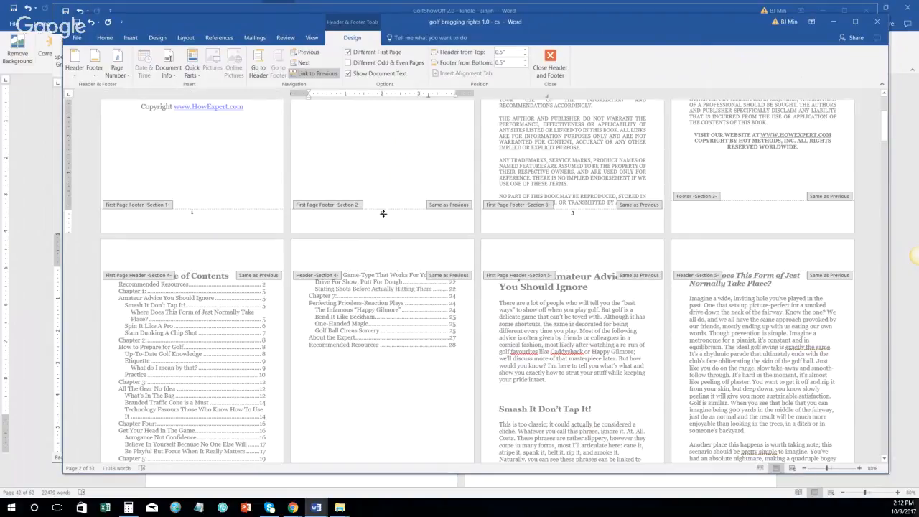
pyautogui.click(105, 39)
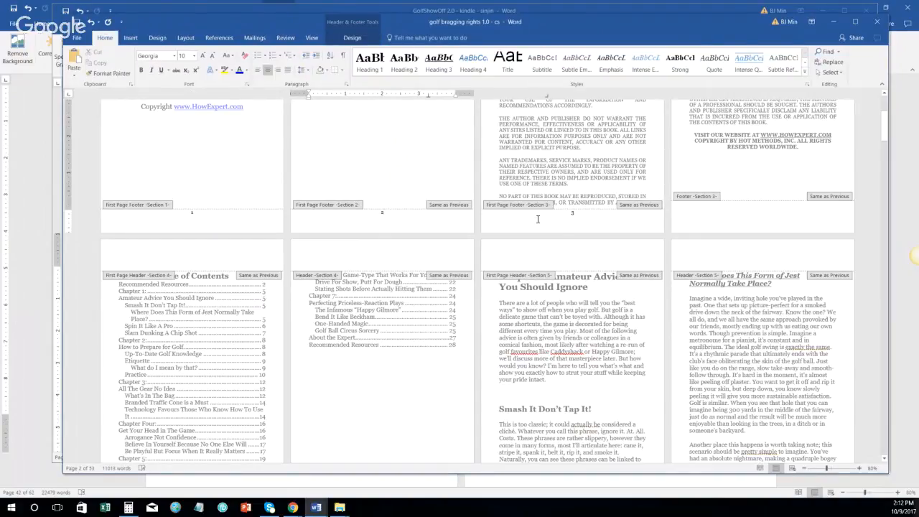
pyautogui.click(569, 216)
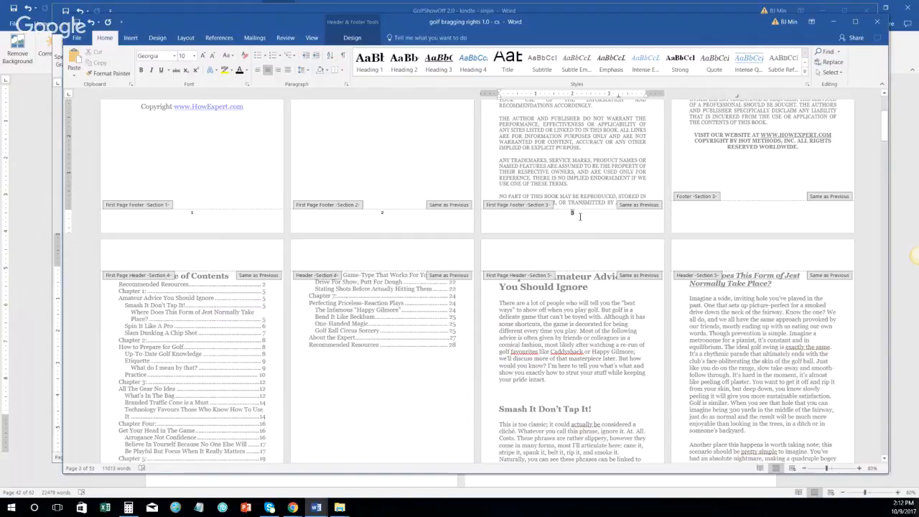
pyautogui.click(767, 211)
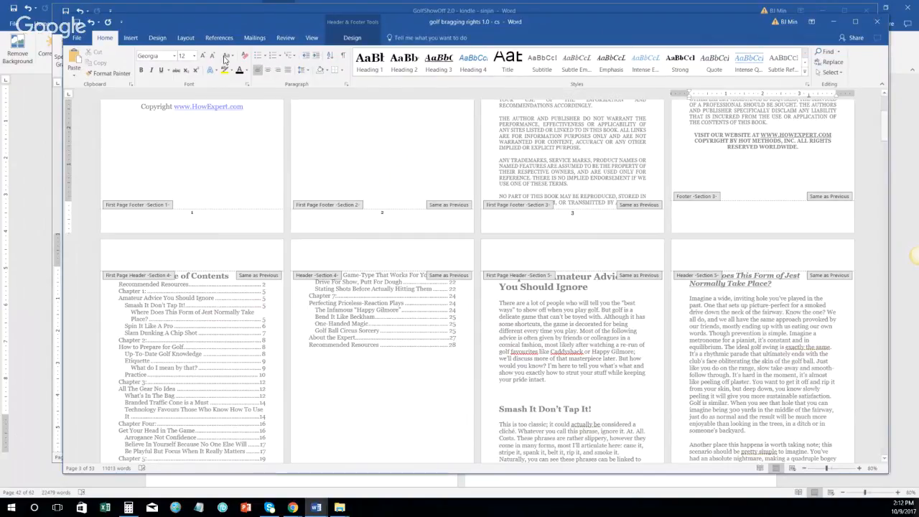
pyautogui.click(131, 37)
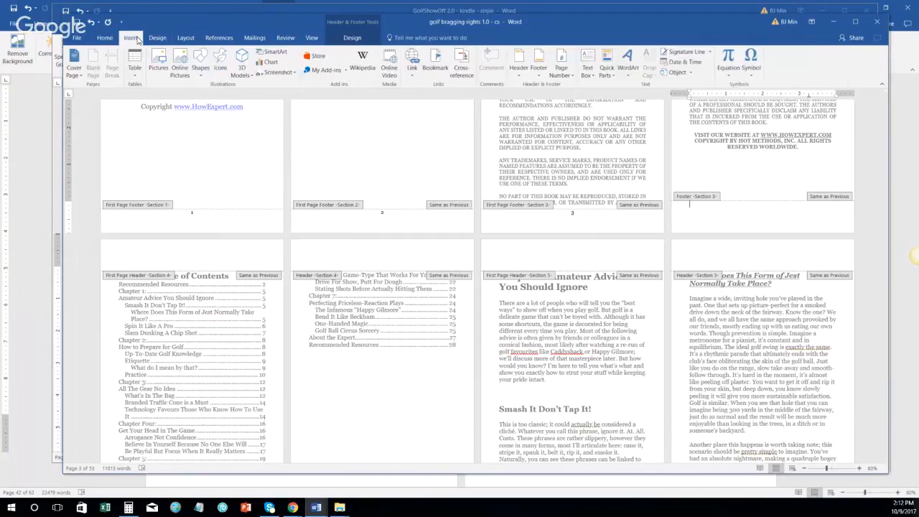
# Step: Add a centred page number to page 4's footer and delete the blank line under it
pyautogui.click(564, 78)
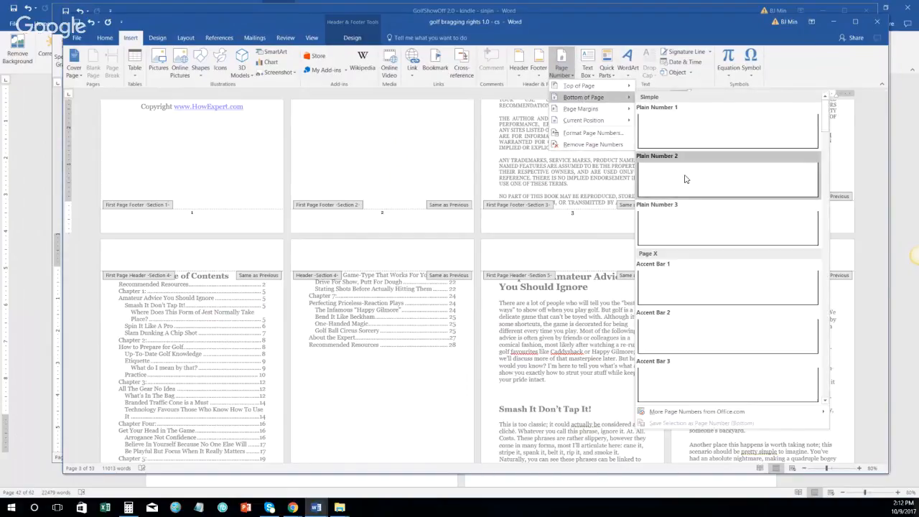
pyautogui.click(683, 178)
pyautogui.click(793, 208)
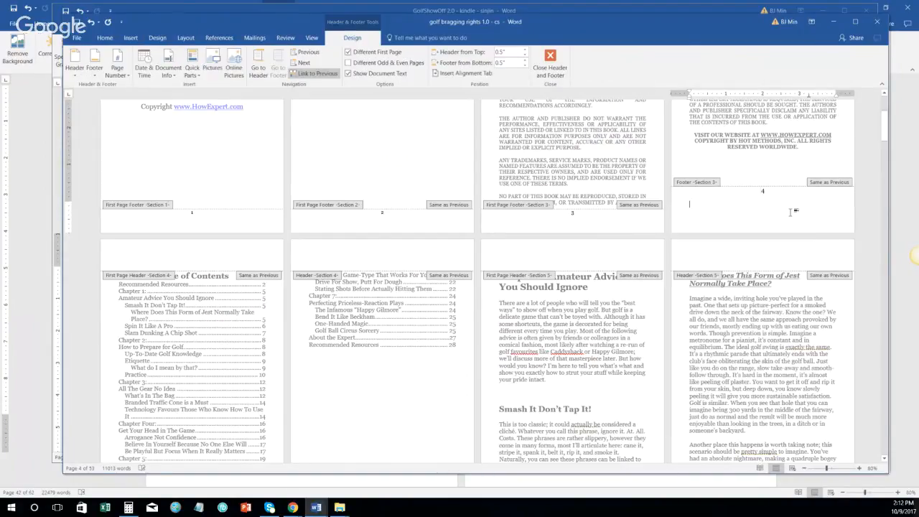
pyautogui.press('BackSpace')
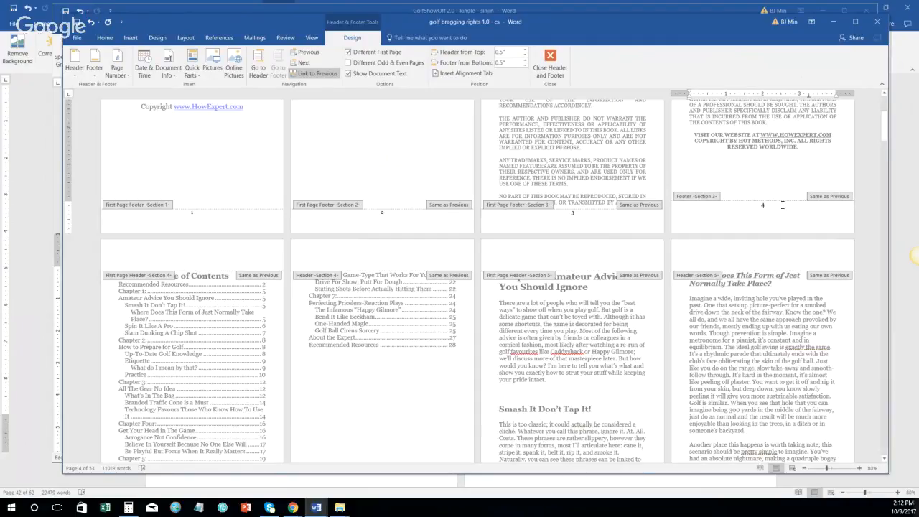
# Step: Give page 4's footer number 0 pt spacing before and after and font size 10
pyautogui.rightClick(776, 205)
pyautogui.click(790, 287)
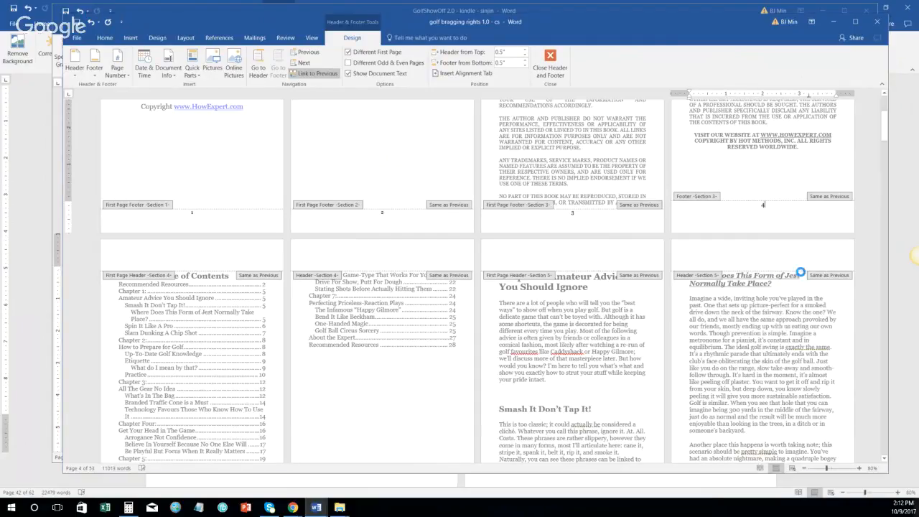
pyautogui.click(495, 200)
pyautogui.click(495, 212)
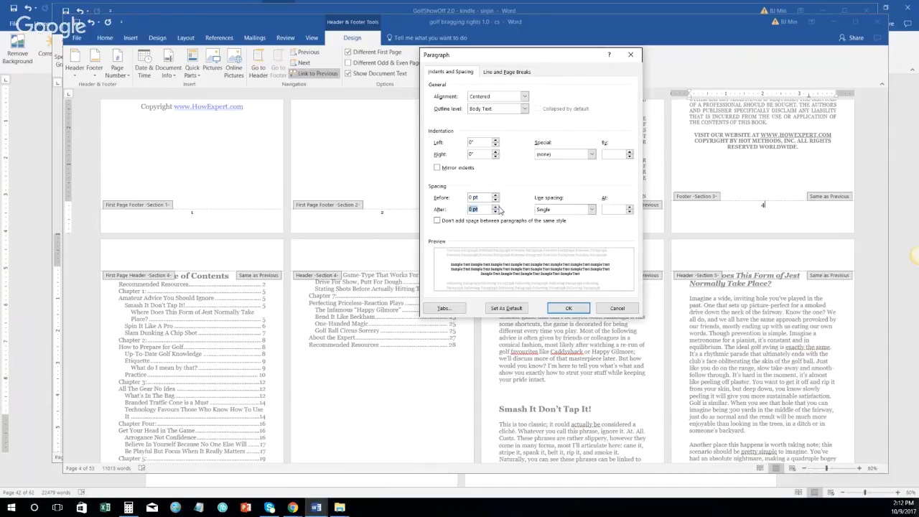
pyautogui.click(576, 309)
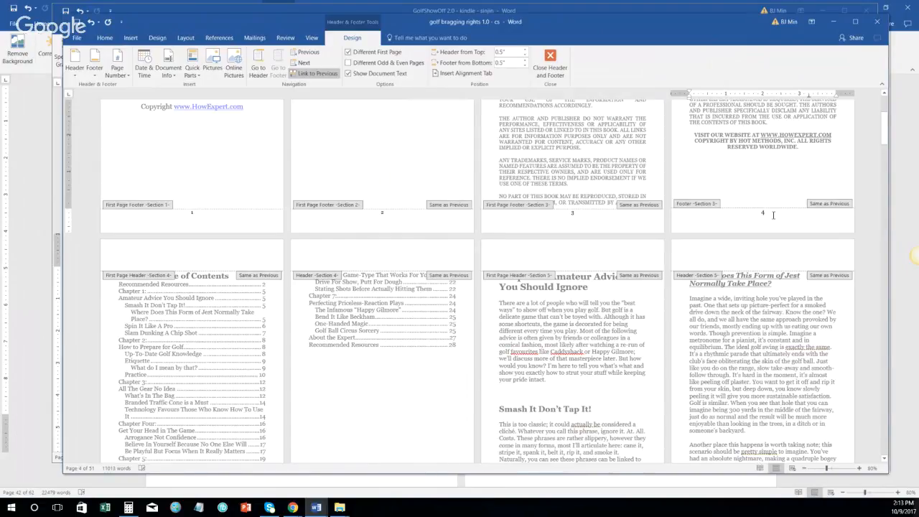
pyautogui.click(764, 213)
pyautogui.rightClick(764, 213)
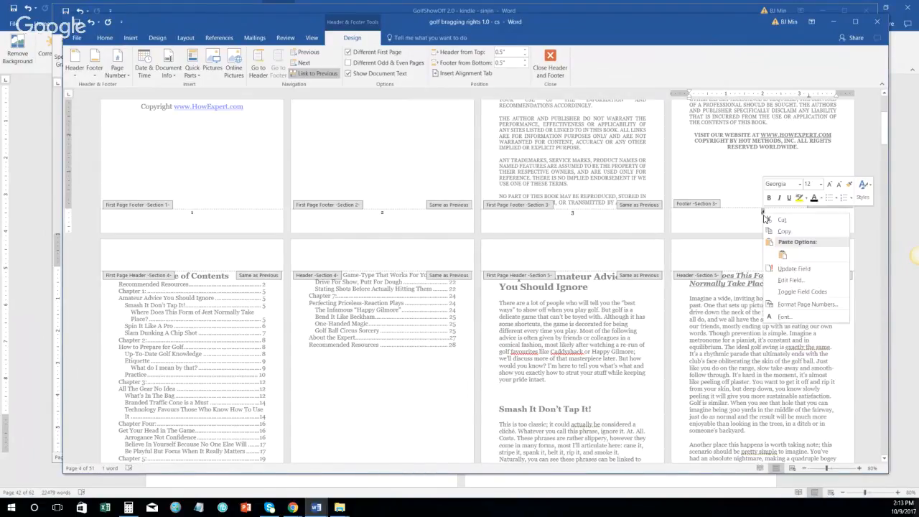
pyautogui.click(784, 316)
pyautogui.click(549, 189)
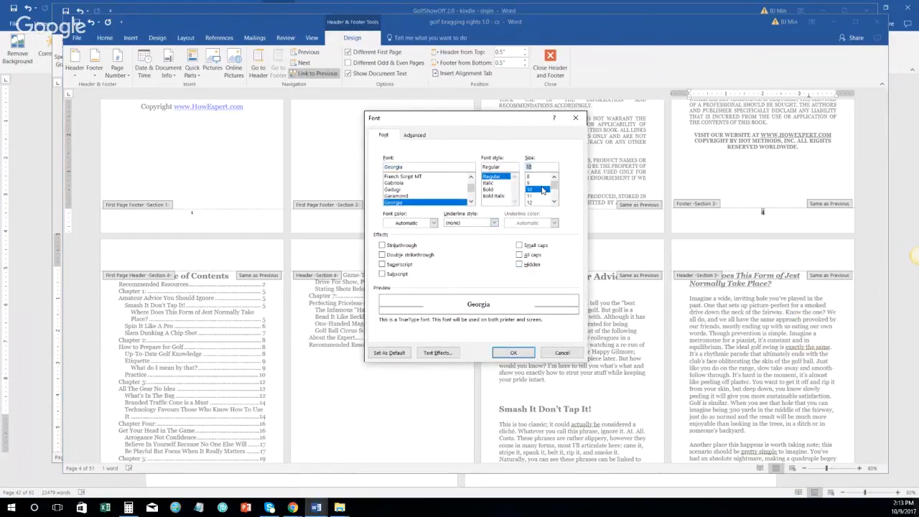
pyautogui.click(513, 353)
# Step: Select the page 3 footer number to compare its formatting
pyautogui.click(573, 213)
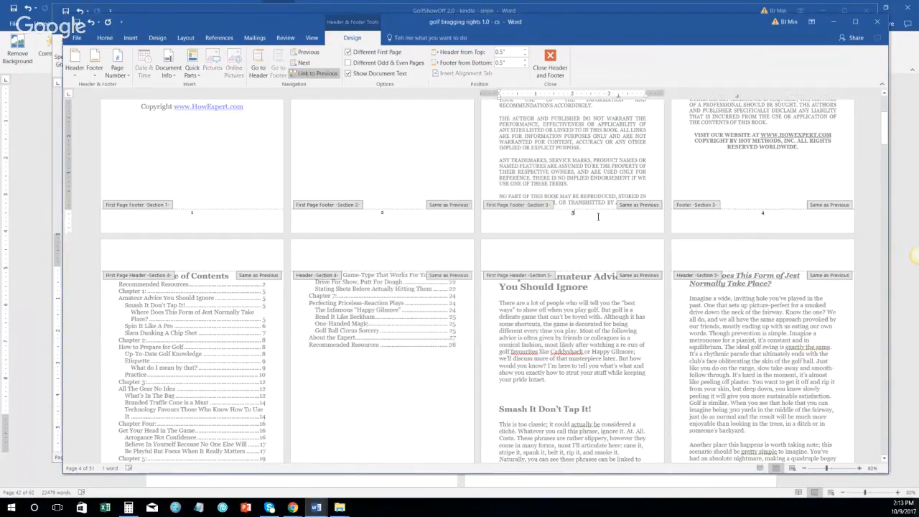
pyautogui.moveTo(587, 218); pyautogui.dragTo(566, 214)
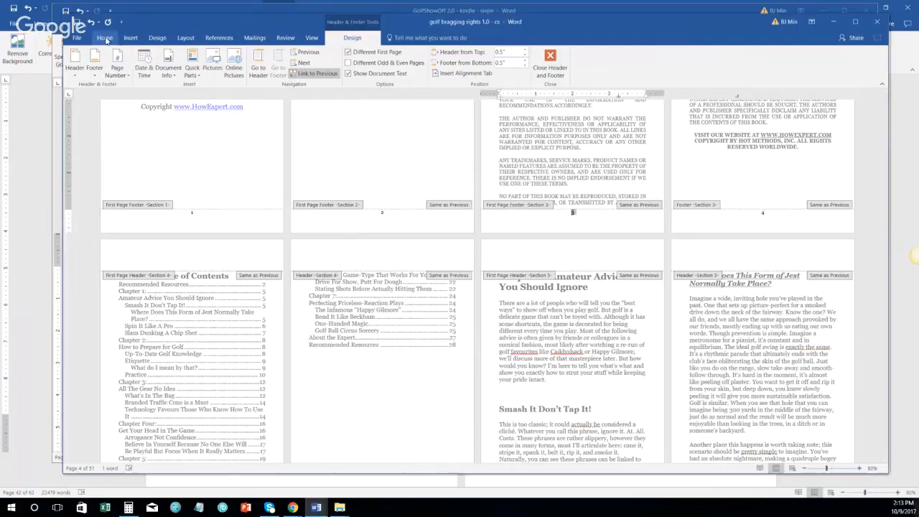
pyautogui.click(105, 38)
pyautogui.scroll(-5, 312, 246)
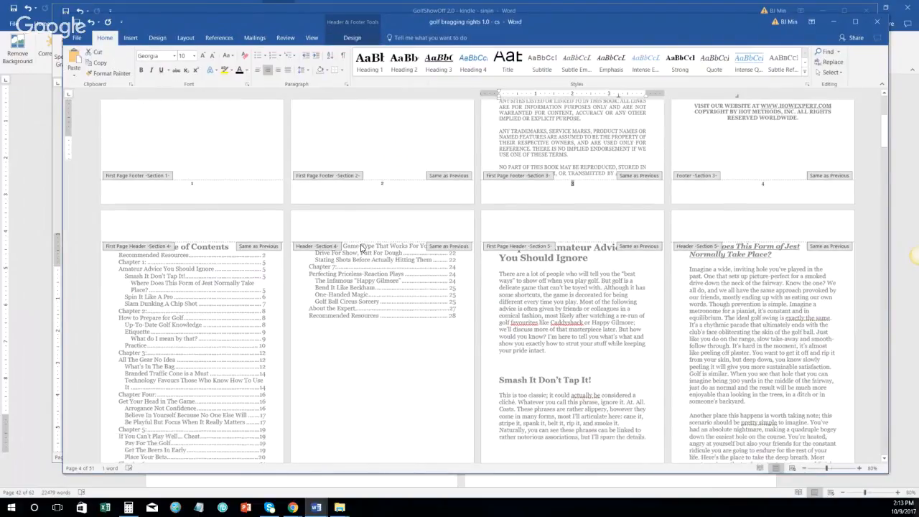
pyautogui.scroll(-3, 313, 247)
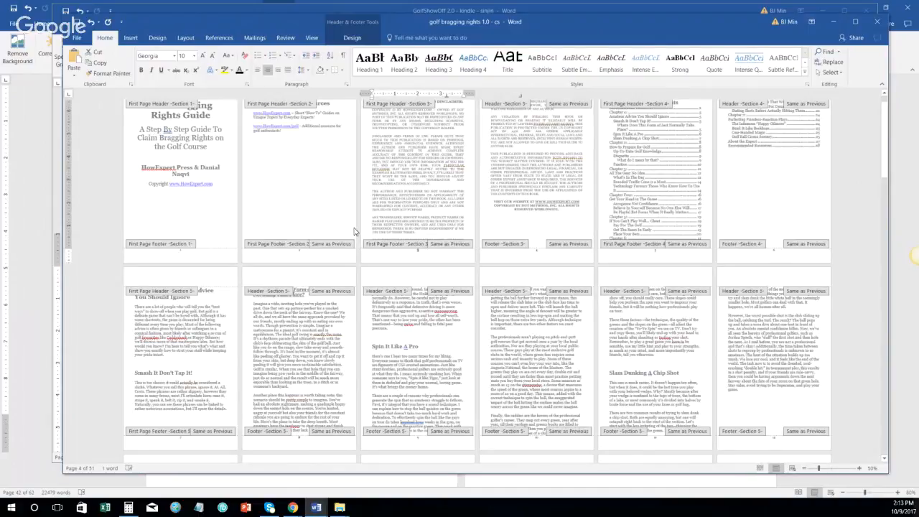
# Step: Exit header and footer editing and scroll through the reflowed pages
pyautogui.scroll(-7, 354, 232)
pyautogui.doubleClick(410, 320)
pyautogui.scroll(6, 260, 246)
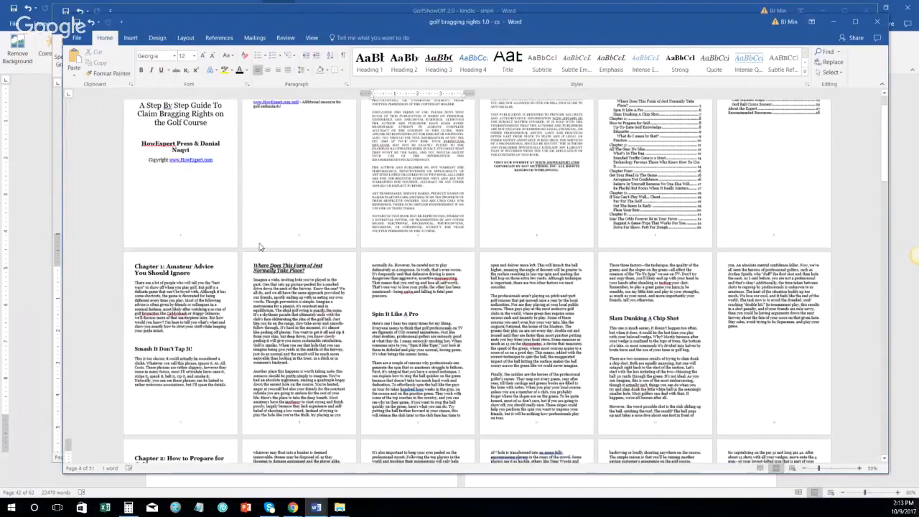
pyautogui.scroll(1, 259, 246)
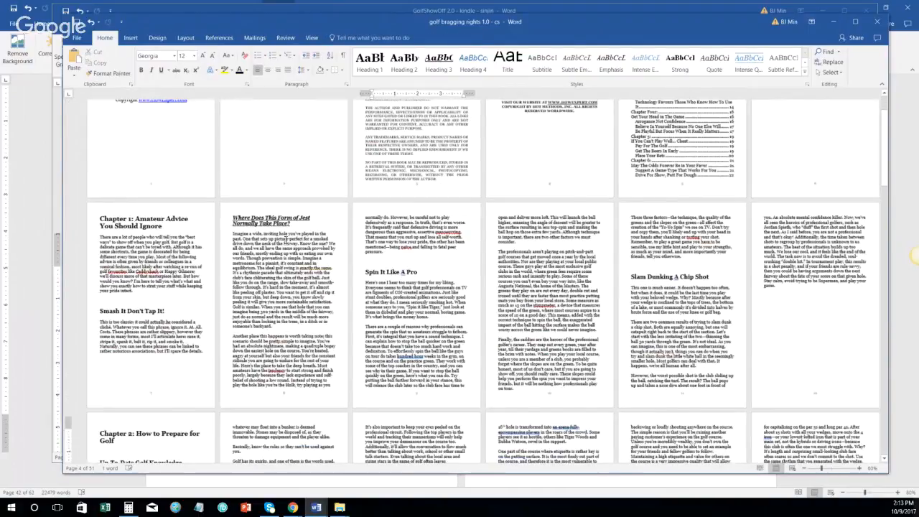
pyautogui.scroll(-1, 285, 241)
pyautogui.scroll(-1, 285, 240)
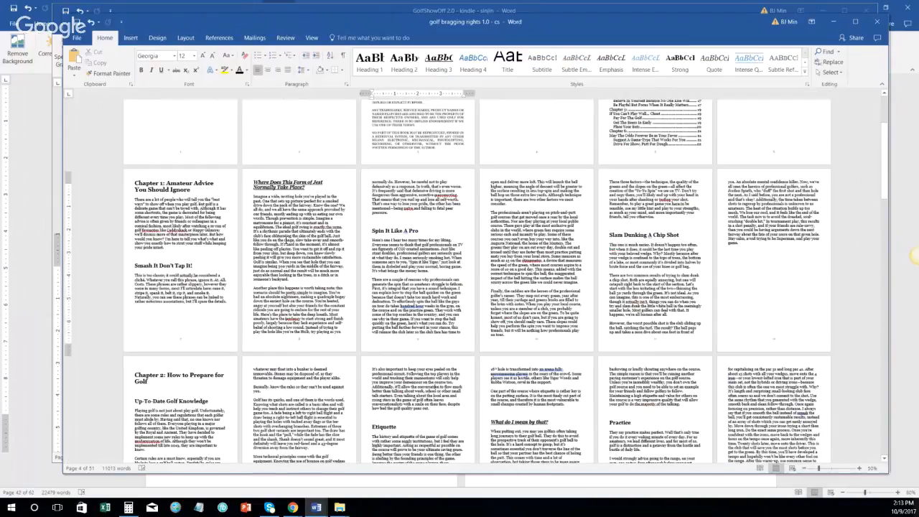
pyautogui.scroll(-15, 472, 307)
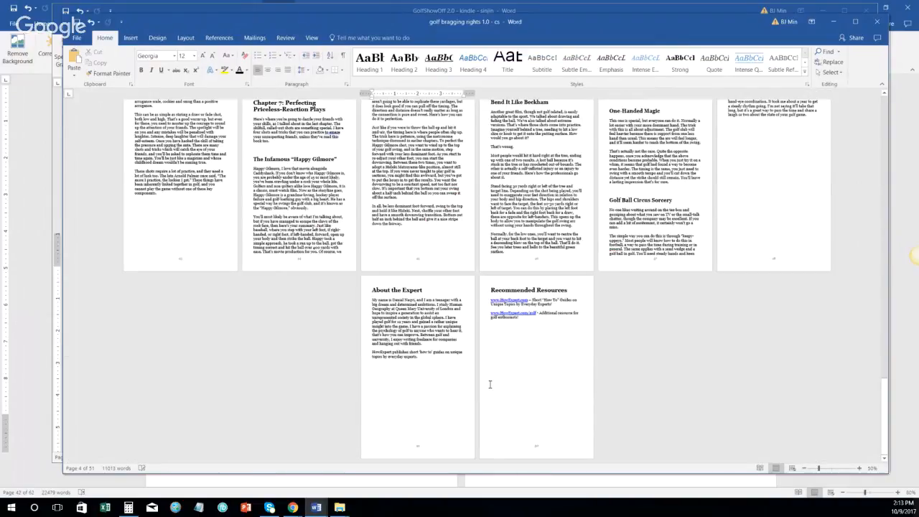
pyautogui.scroll(3, 471, 307)
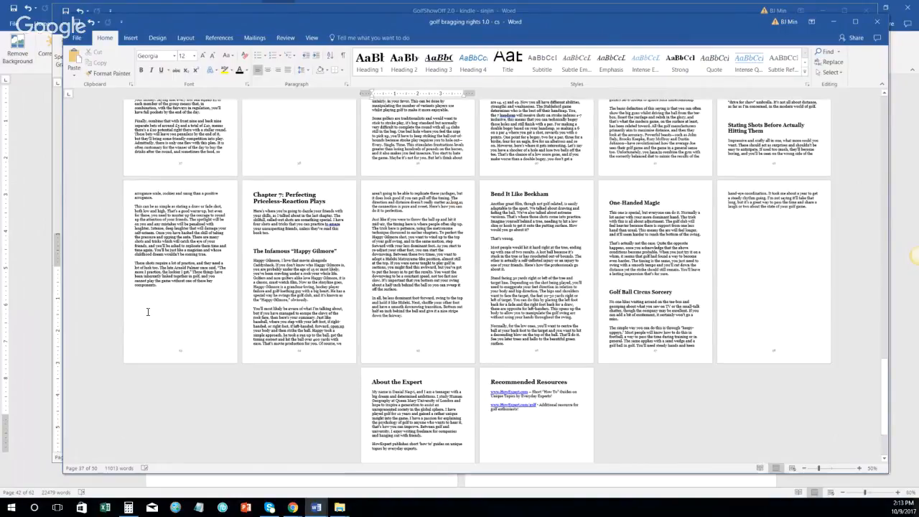
pyautogui.scroll(3, 387, 395)
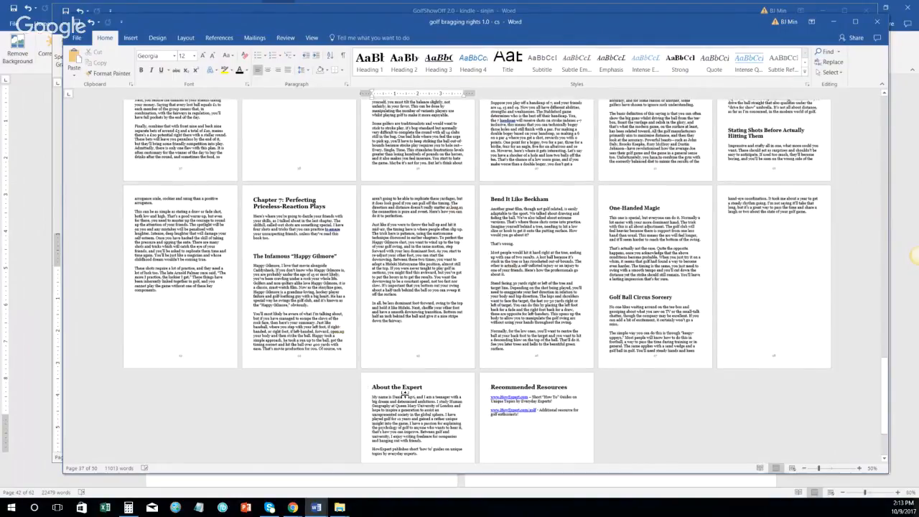
pyautogui.scroll(-1, 395, 413)
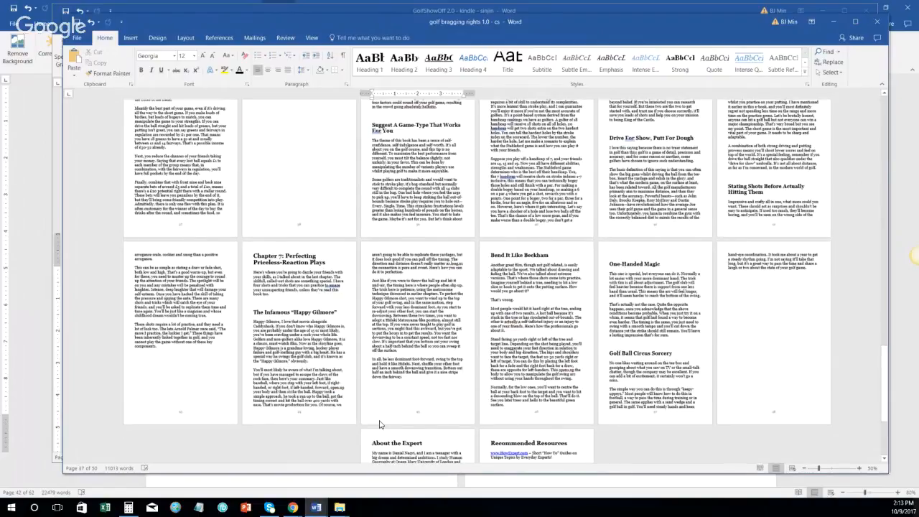
pyautogui.scroll(6, 381, 424)
pyautogui.scroll(-1, 404, 206)
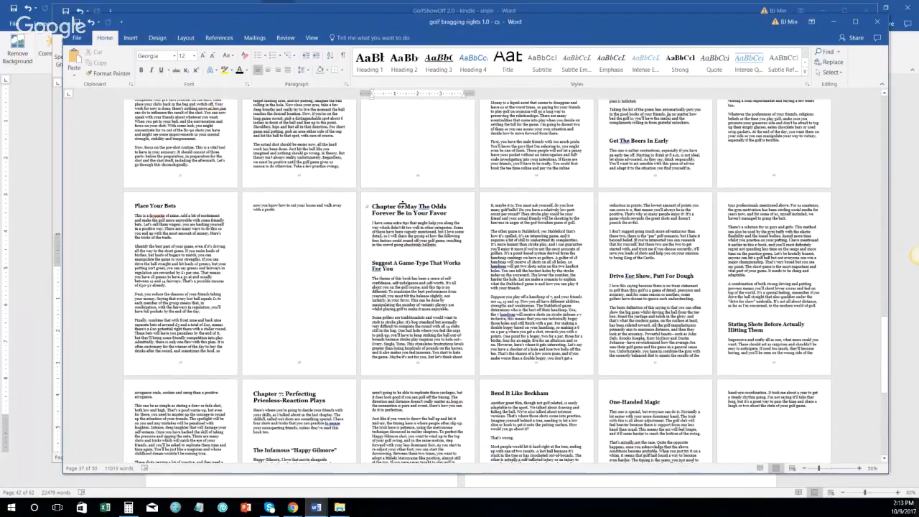
# Step: Change 'Four' to '4' in the Chapter Four heading
pyautogui.click(185, 38)
pyautogui.scroll(4, 433, 279)
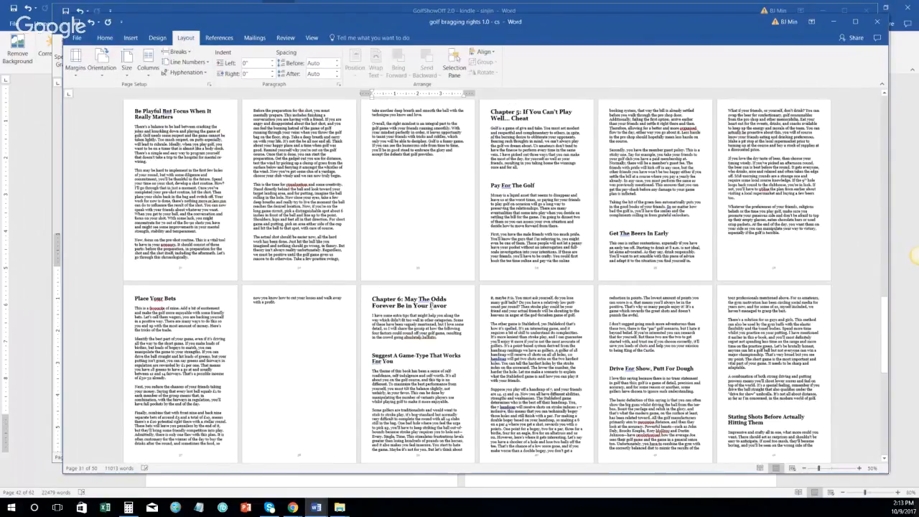
pyautogui.scroll(12, 514, 196)
pyautogui.doubleClick(525, 204)
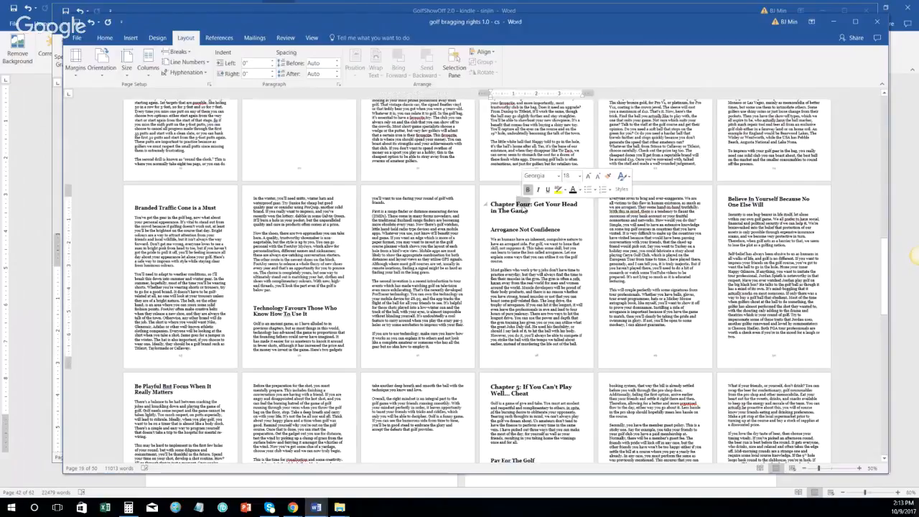
pyautogui.write('4')
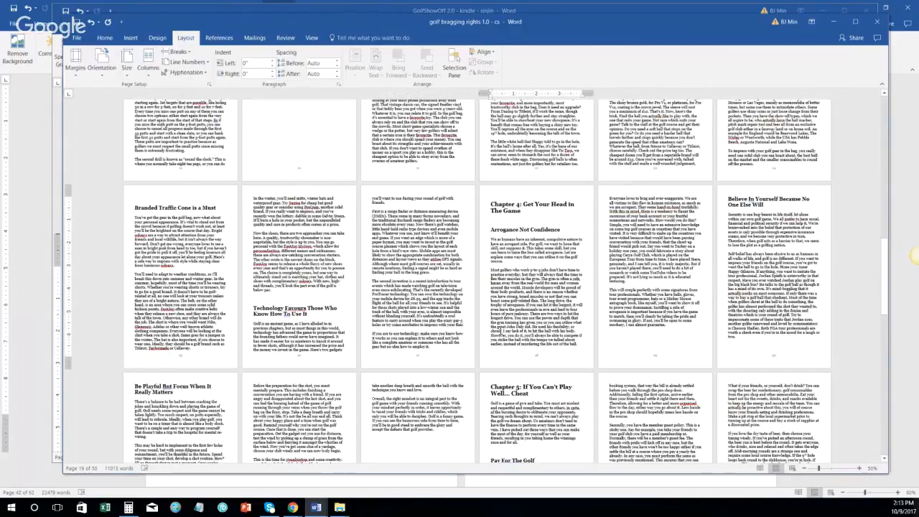
# Step: Scroll back toward the start and move the golf bragging rights window aside
pyautogui.scroll(1, 476, 287)
pyautogui.scroll(10, 476, 287)
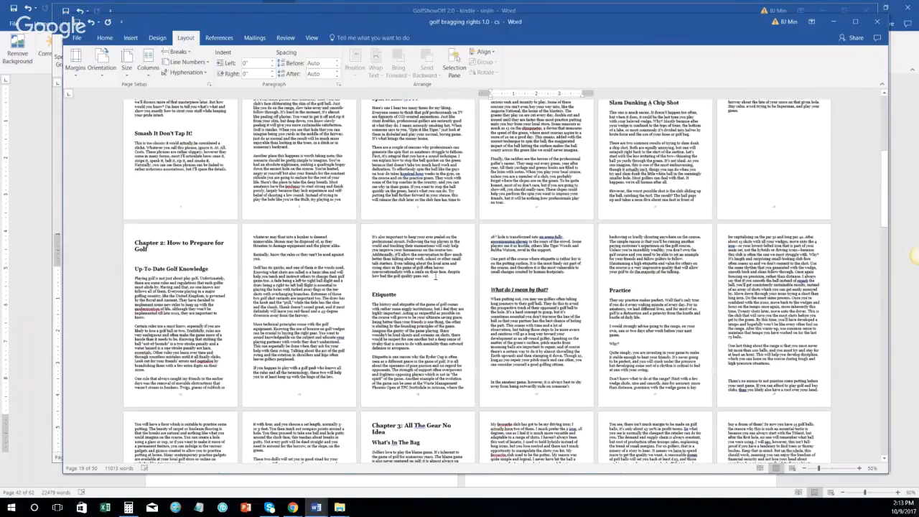
pyautogui.scroll(6, 490, 284)
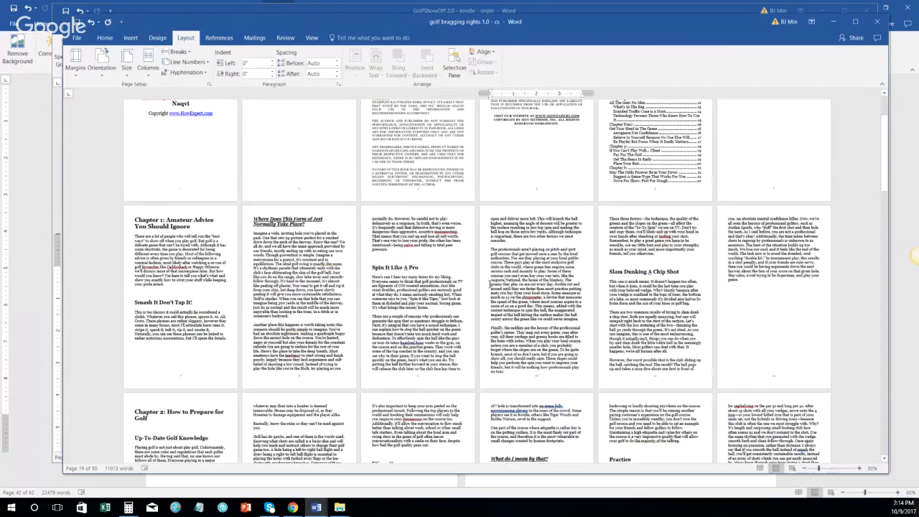
pyautogui.scroll(3, 491, 284)
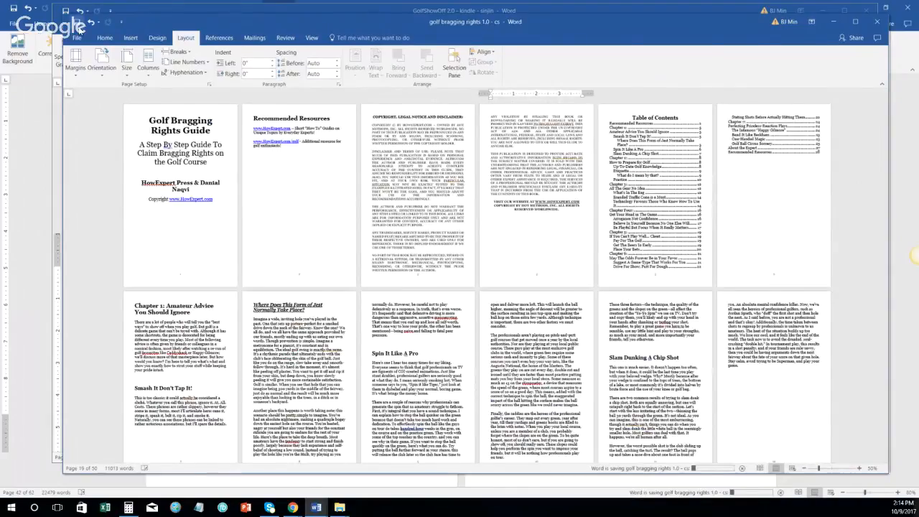
pyautogui.moveTo(210, 22); pyautogui.dragTo(767, 37)
# Step: In the GolfShowOff document, change 'Four' in the Chapter Four heading to '4'
pyautogui.click(469, 182)
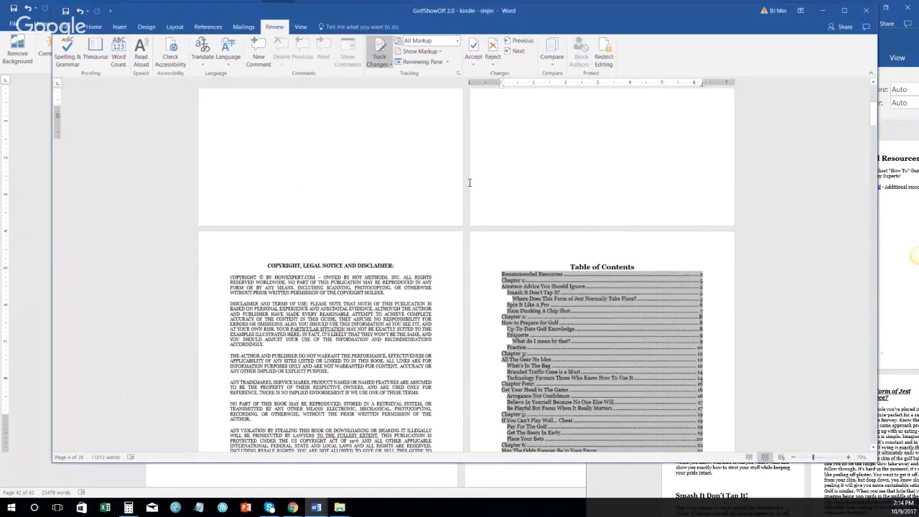
pyautogui.scroll(-15, 431, 205)
pyautogui.scroll(5, 392, 227)
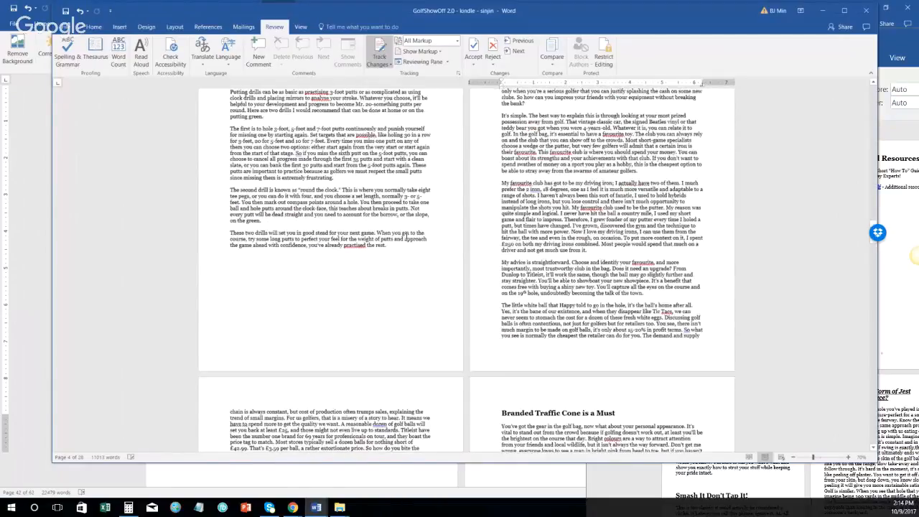
pyautogui.scroll(-4, 476, 247)
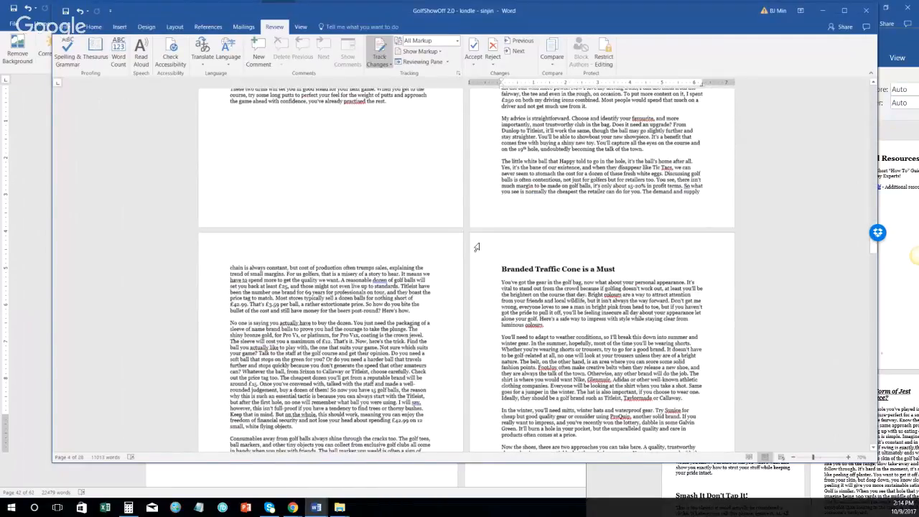
pyautogui.scroll(-7, 474, 247)
pyautogui.scroll(-2, 472, 249)
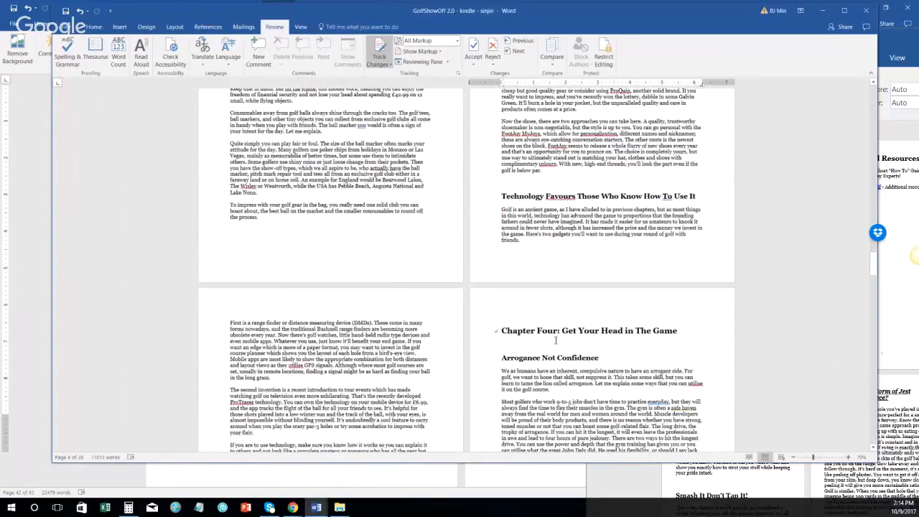
pyautogui.click(540, 332)
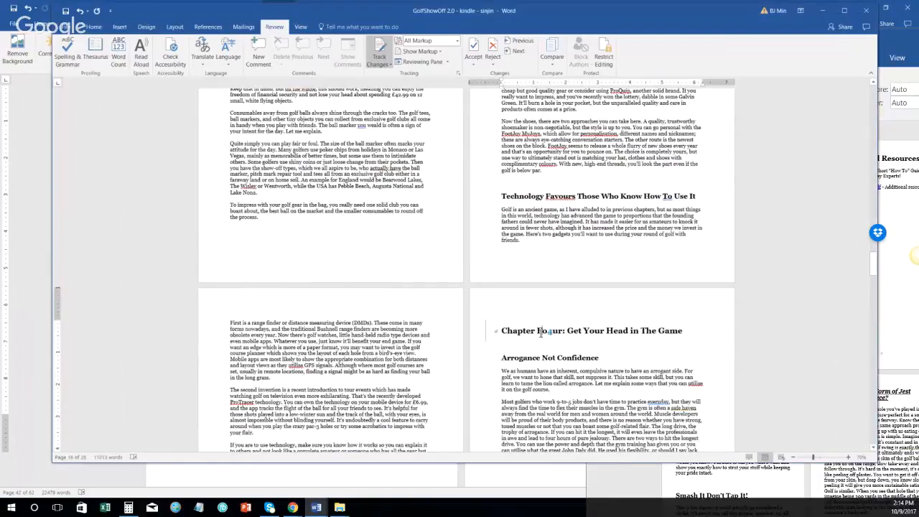
pyautogui.doubleClick(540, 332)
pyautogui.write('4')
# Step: Update the entire table of contents
pyautogui.scroll(3, 873, 264)
pyautogui.moveTo(877, 178); pyautogui.dragTo(875, 88)
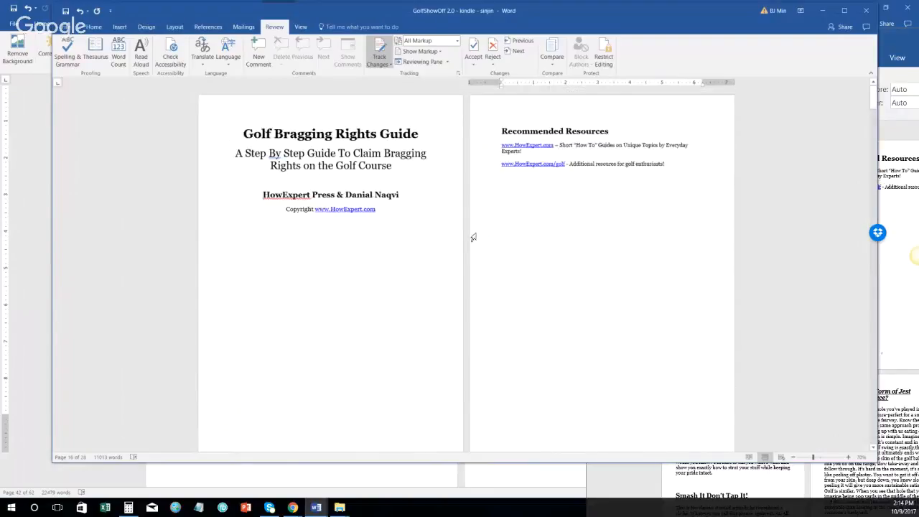
pyautogui.scroll(-7, 422, 290)
pyautogui.scroll(3, 422, 290)
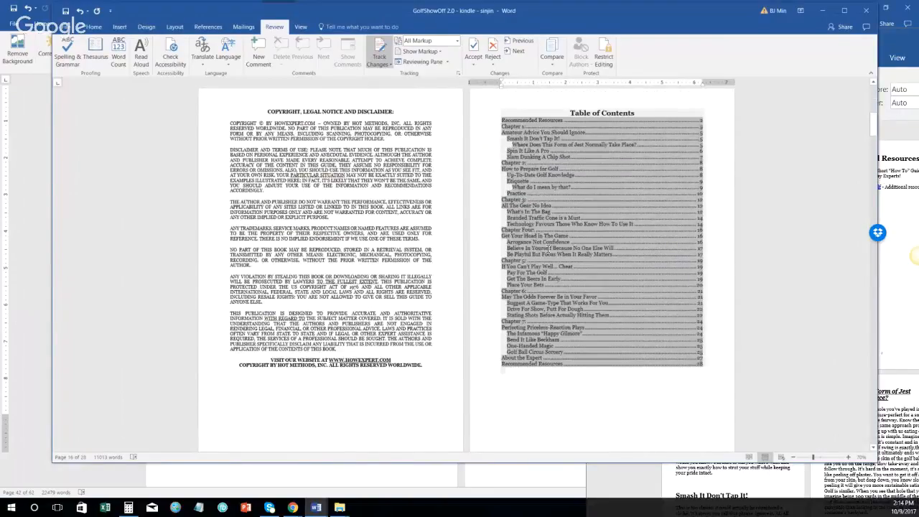
pyautogui.rightClick(522, 248)
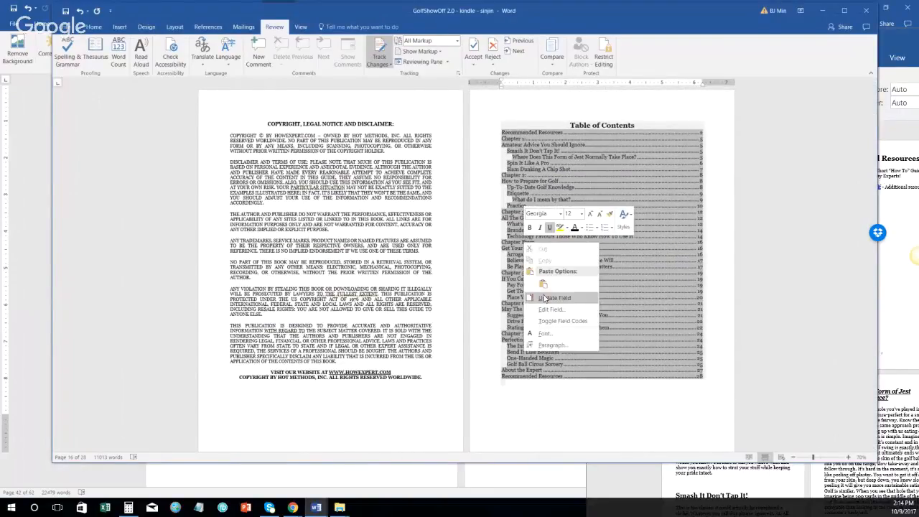
pyautogui.click(553, 269)
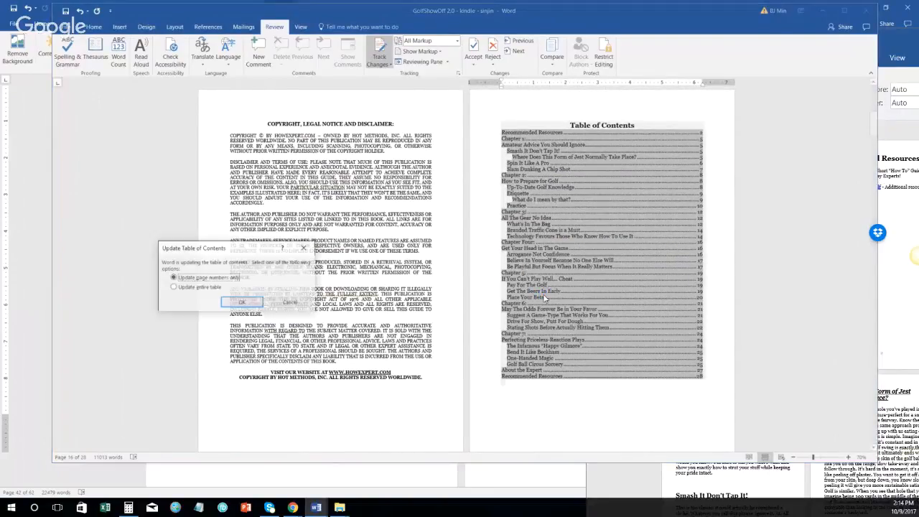
pyautogui.click(214, 288)
pyautogui.click(229, 302)
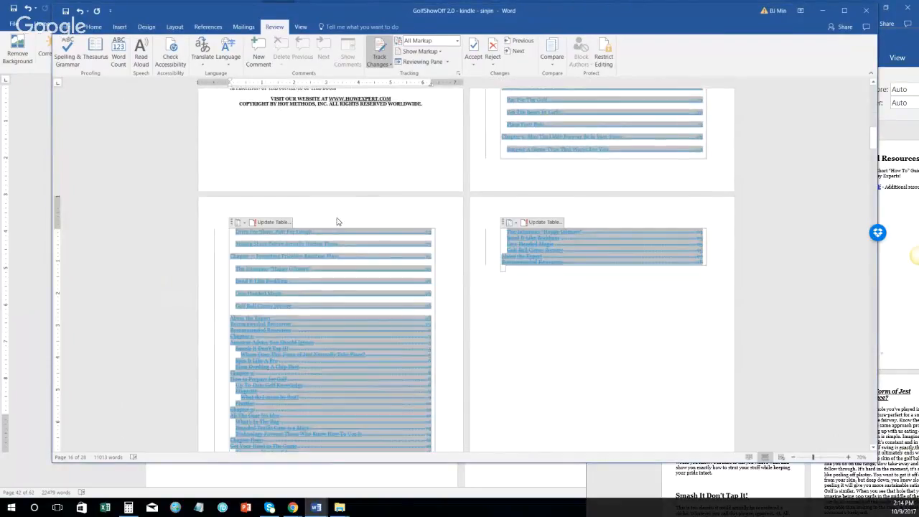
# Step: Accept all tracked changes in the document
pyautogui.click(474, 64)
pyautogui.click(496, 113)
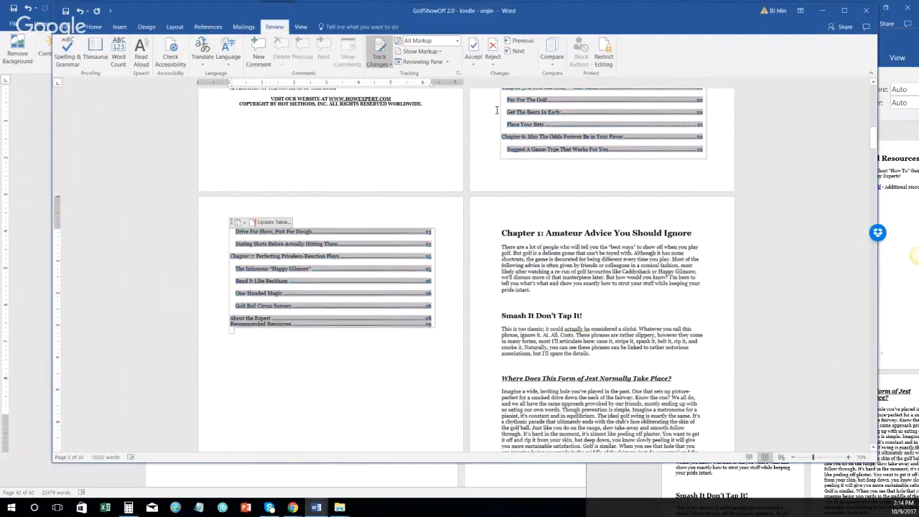
pyautogui.scroll(8, 496, 110)
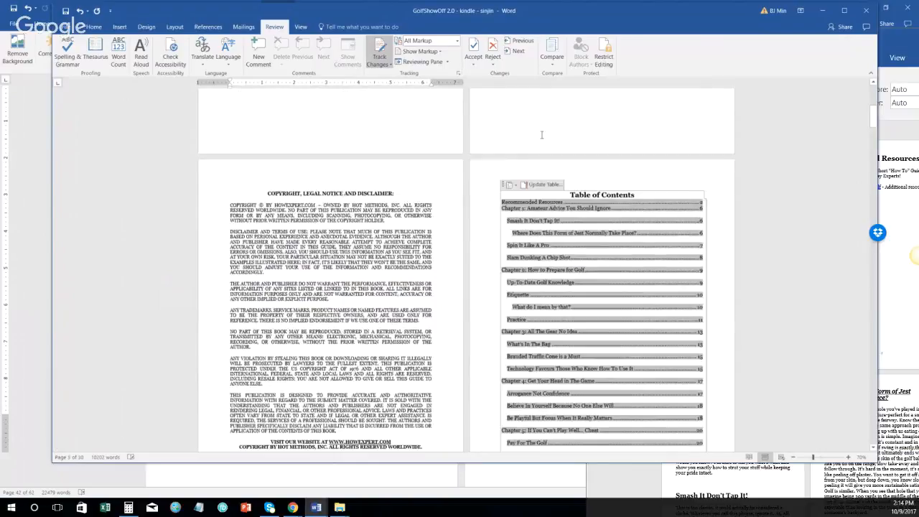
pyautogui.scroll(-2, 542, 134)
pyautogui.scroll(1, 534, 193)
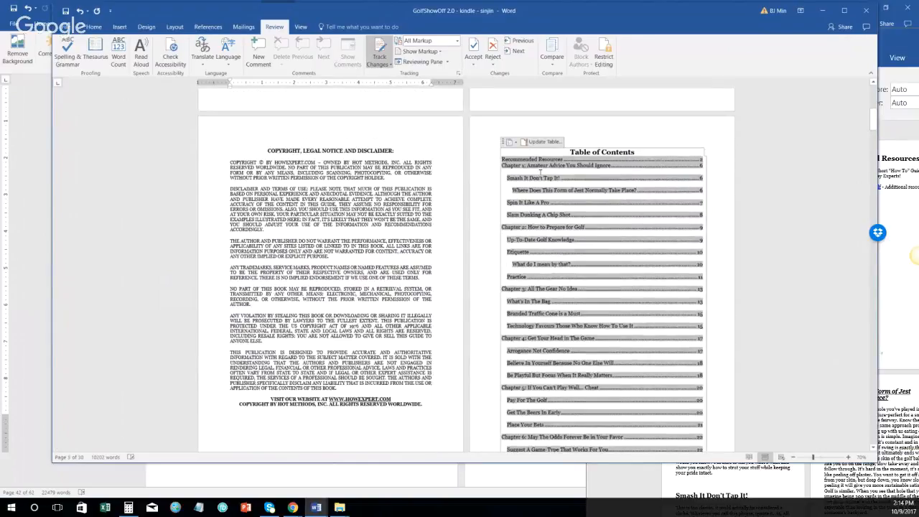
pyautogui.scroll(-3, 539, 165)
pyautogui.scroll(-7, 535, 159)
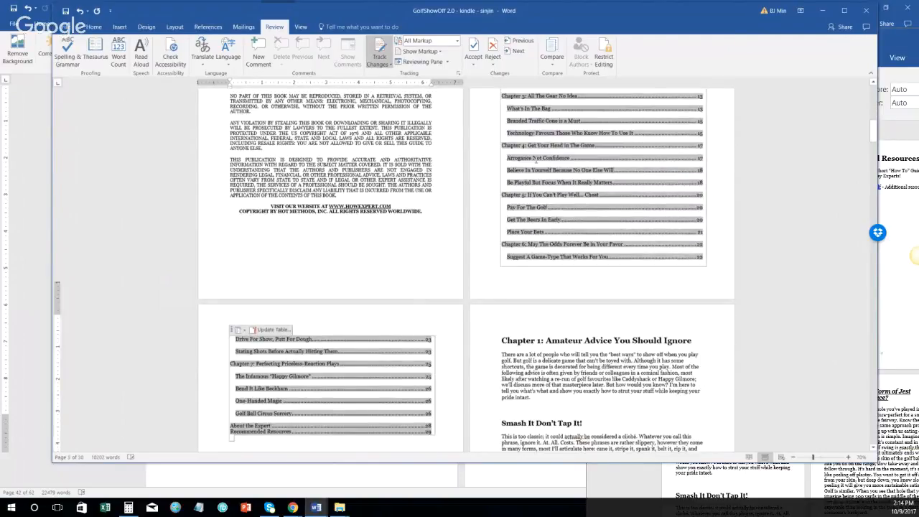
pyautogui.scroll(5, 535, 160)
pyautogui.scroll(-2, 431, 130)
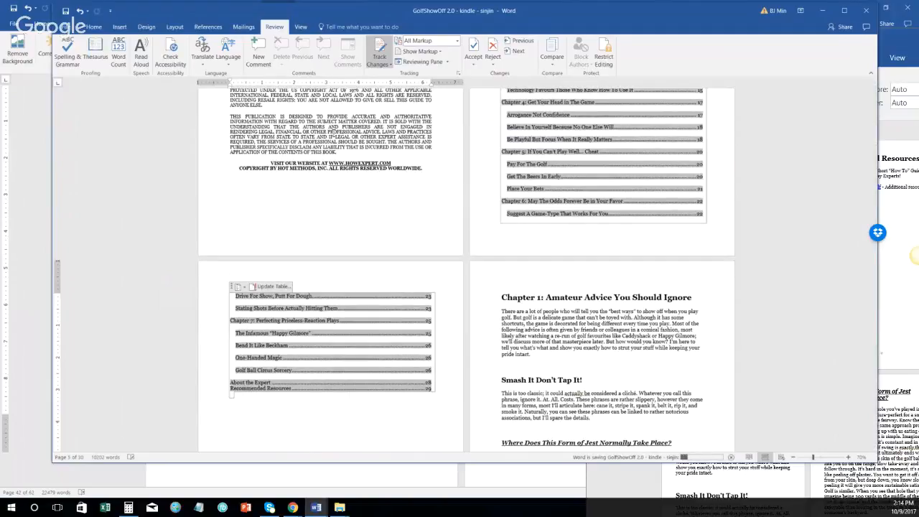
# Step: Set Display for Review to No Markup and drag the golf bragging rights window into view
pyautogui.click(456, 41)
pyautogui.click(446, 72)
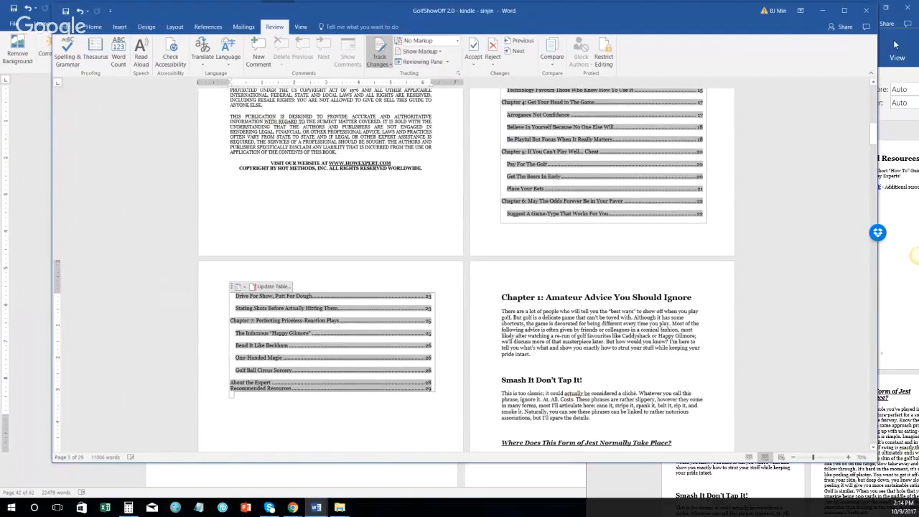
pyautogui.moveTo(898, 7); pyautogui.dragTo(461, 7)
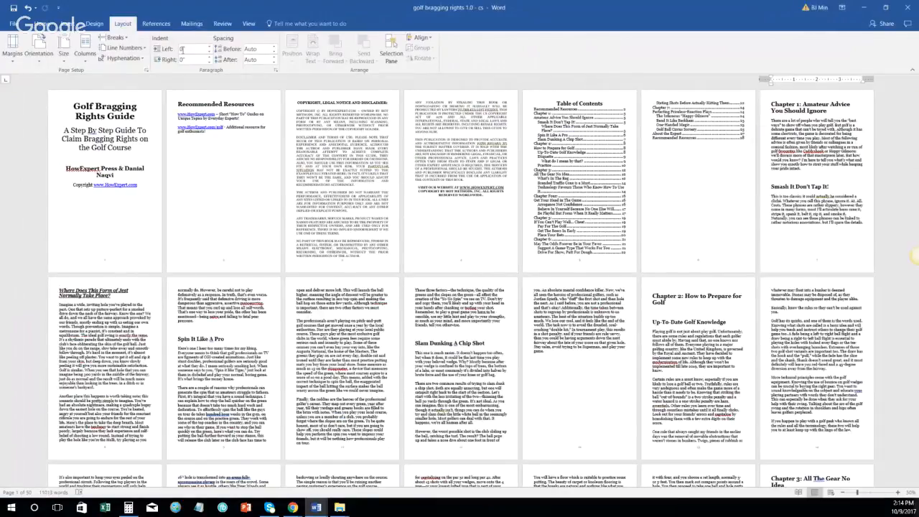
# Step: Update only the page numbers in the golf bragging rights 1.0 table of contents
pyautogui.moveTo(194, 8); pyautogui.dragTo(918, 26)
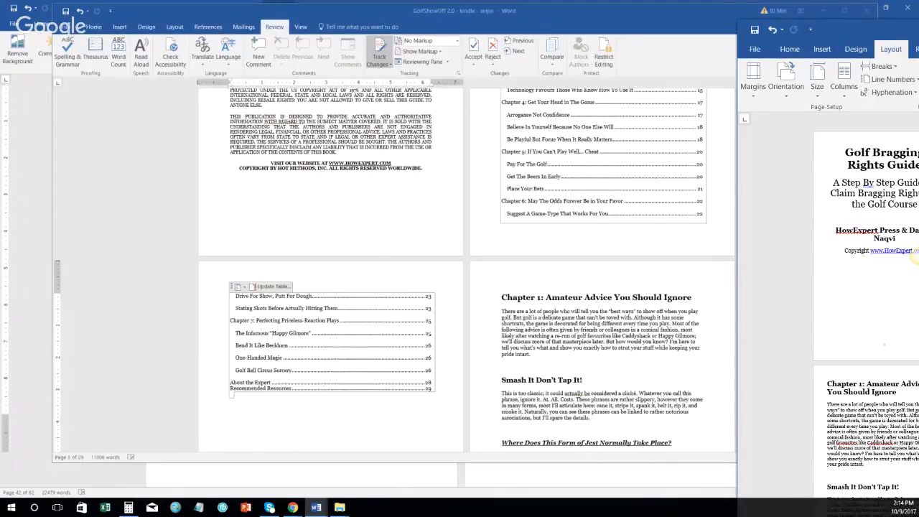
pyautogui.moveTo(858, 25); pyautogui.dragTo(134, 12)
pyautogui.scroll(-3, 451, 273)
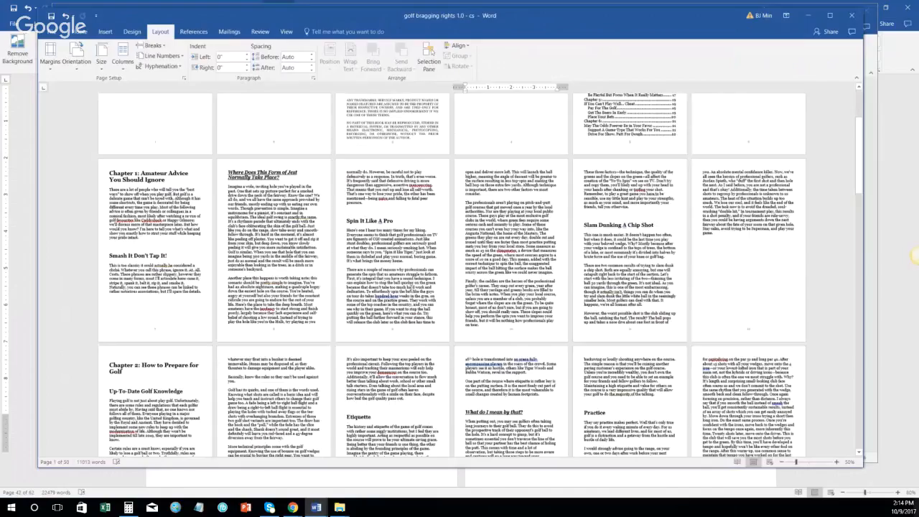
pyautogui.scroll(-2, 455, 332)
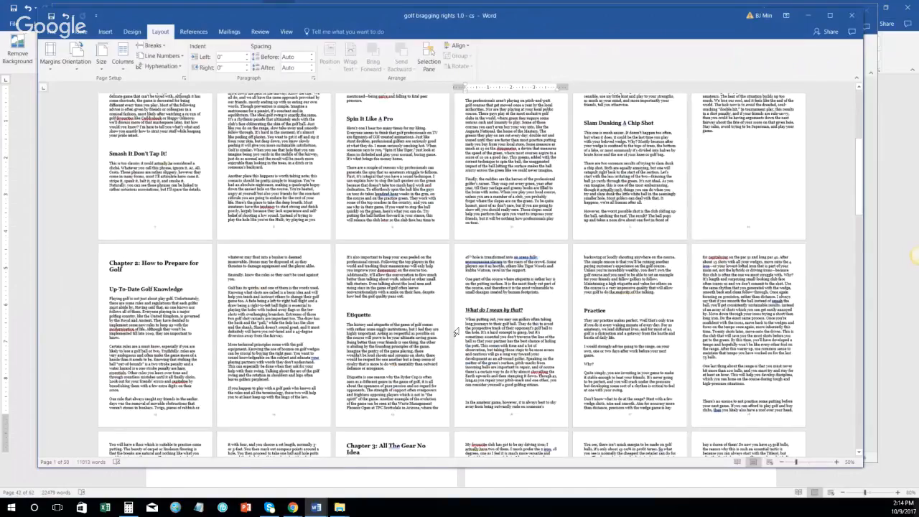
pyautogui.scroll(5, 455, 332)
pyautogui.rightClick(616, 171)
pyautogui.click(643, 225)
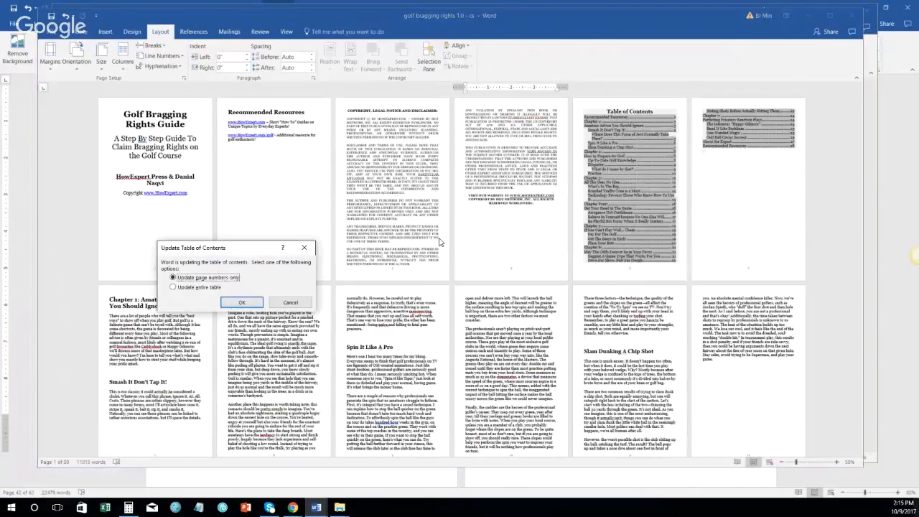
pyautogui.press('Return')
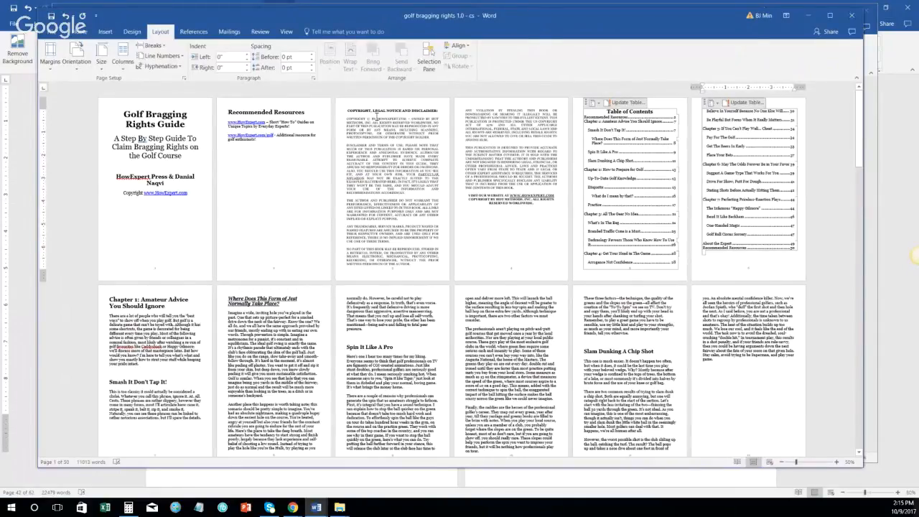
# Step: Select the copyright notice and shrink its font two steps
pyautogui.click(366, 121)
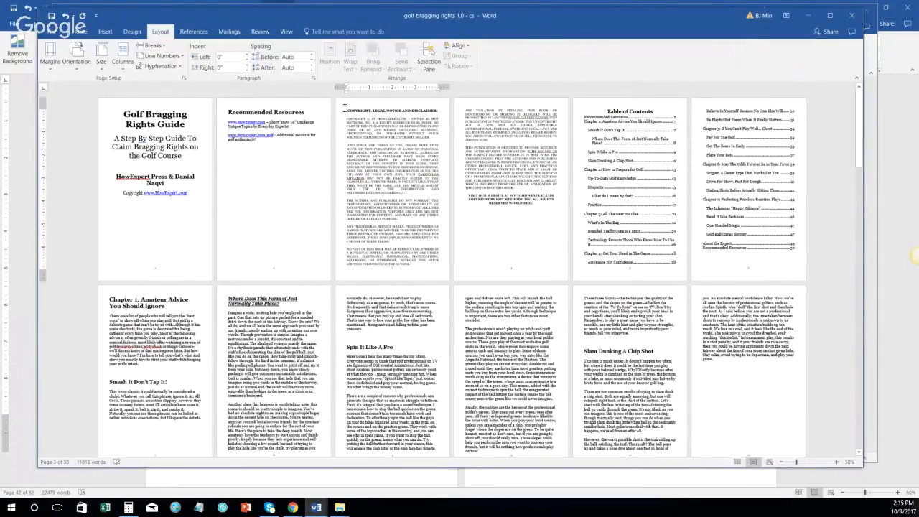
pyautogui.moveTo(345, 112); pyautogui.dragTo(540, 212)
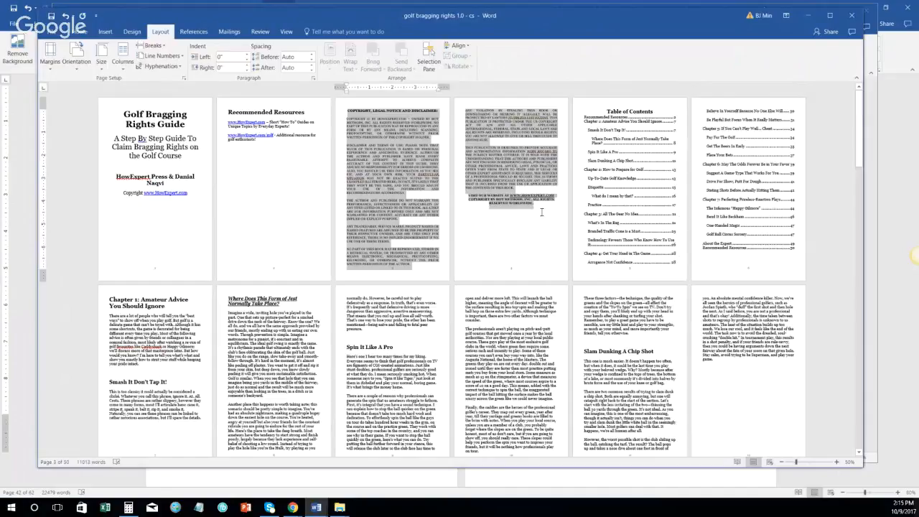
pyautogui.click(81, 31)
pyautogui.click(189, 51)
pyautogui.click(187, 51)
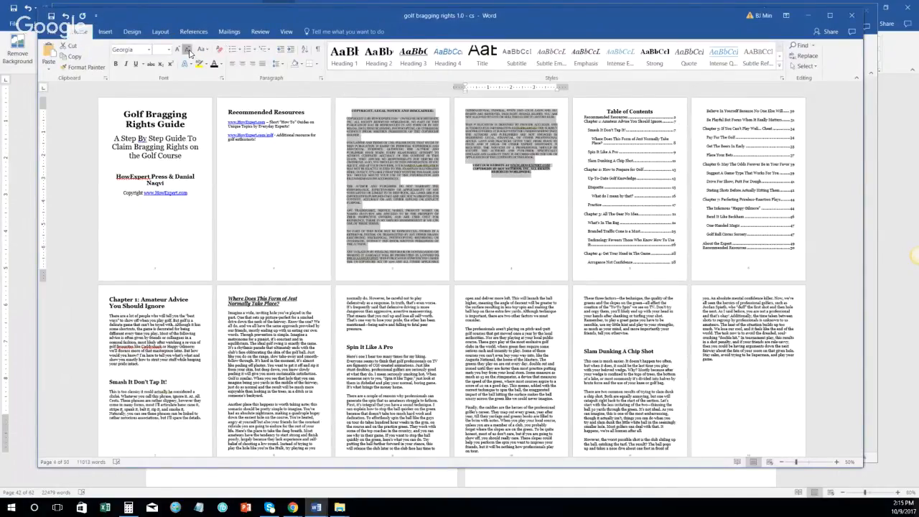
# Step: Set the copyright paragraphs' spacing before and after to 0 pt
pyautogui.rightClick(386, 147)
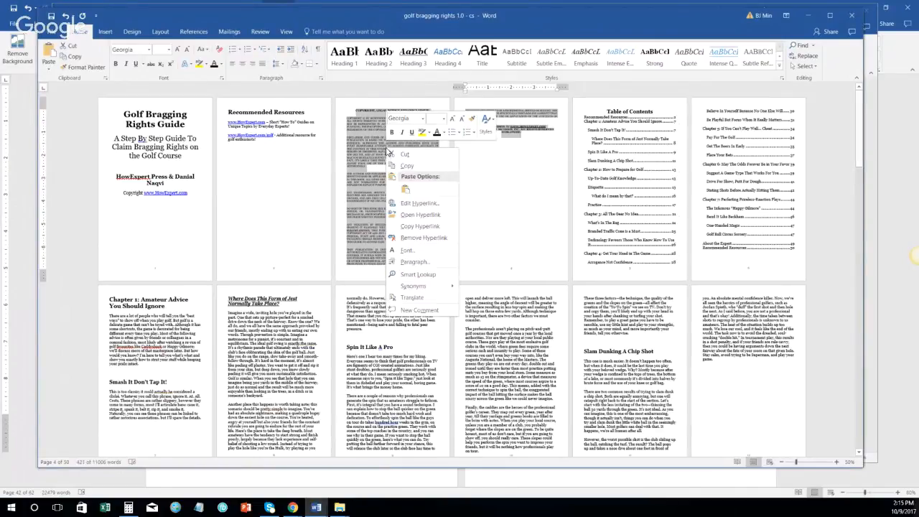
pyautogui.click(416, 263)
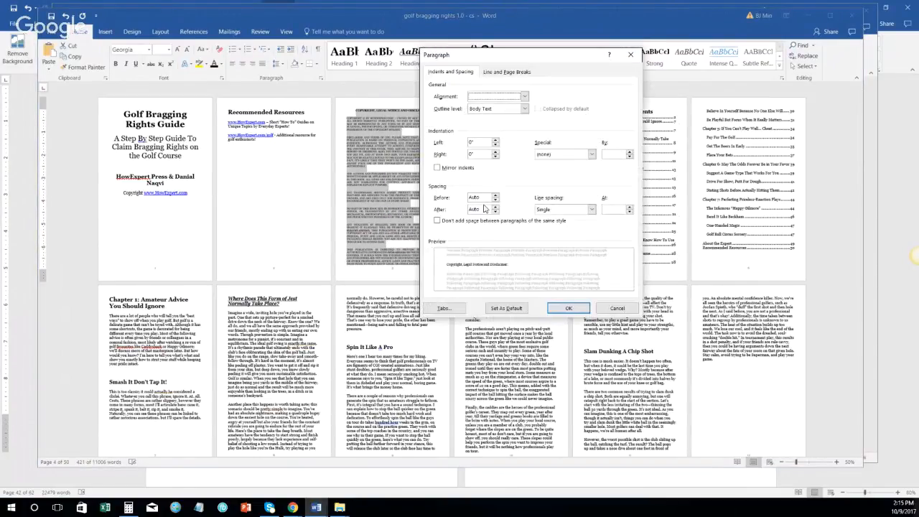
pyautogui.click(494, 200)
pyautogui.click(495, 212)
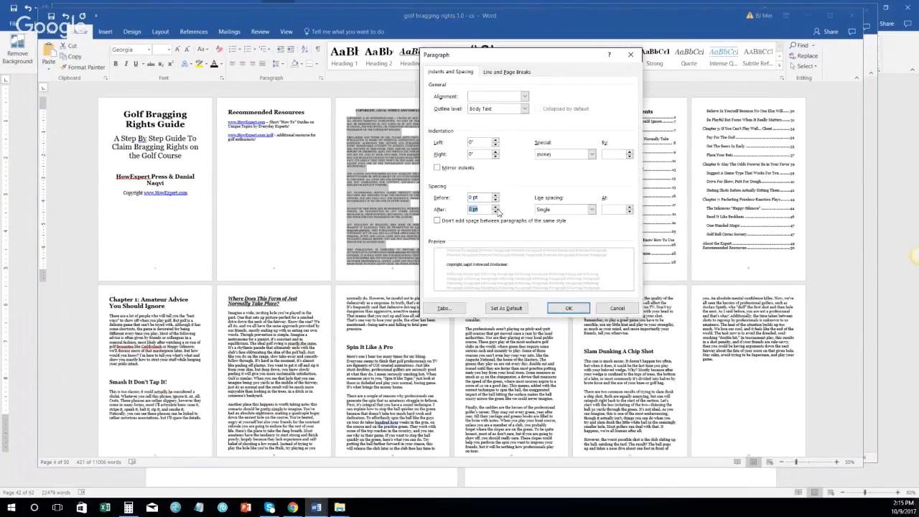
pyautogui.click(574, 308)
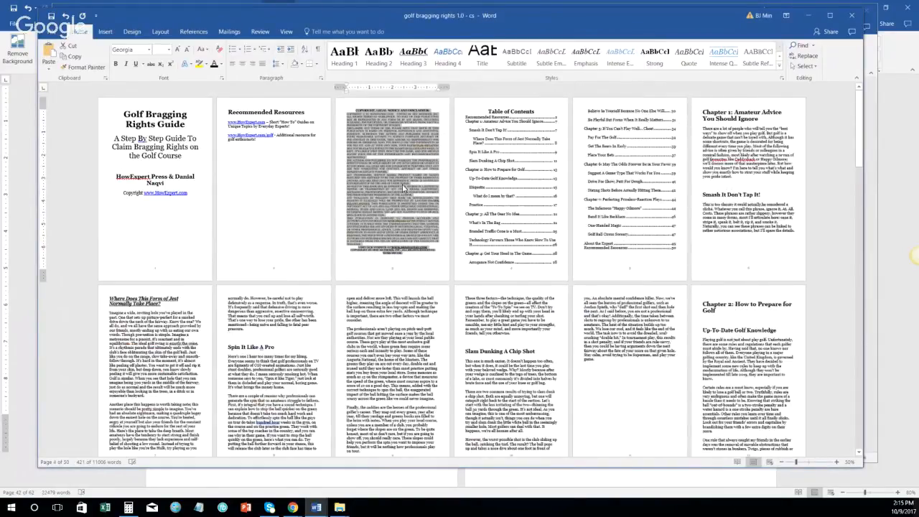
# Step: Shrink the font of the closing VISIT OUR WEBSITE paragraph
pyautogui.scroll(1, 404, 246)
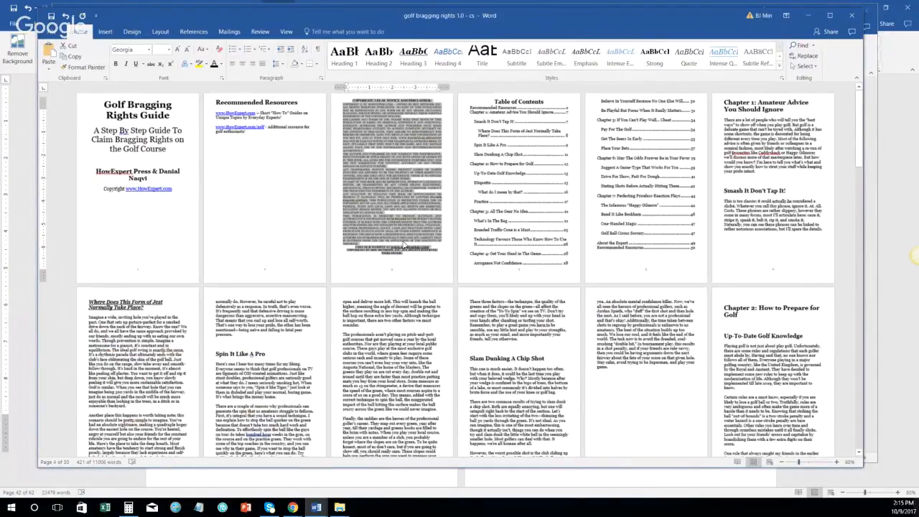
pyautogui.scroll(1, 403, 245)
pyautogui.tripleClick(527, 250)
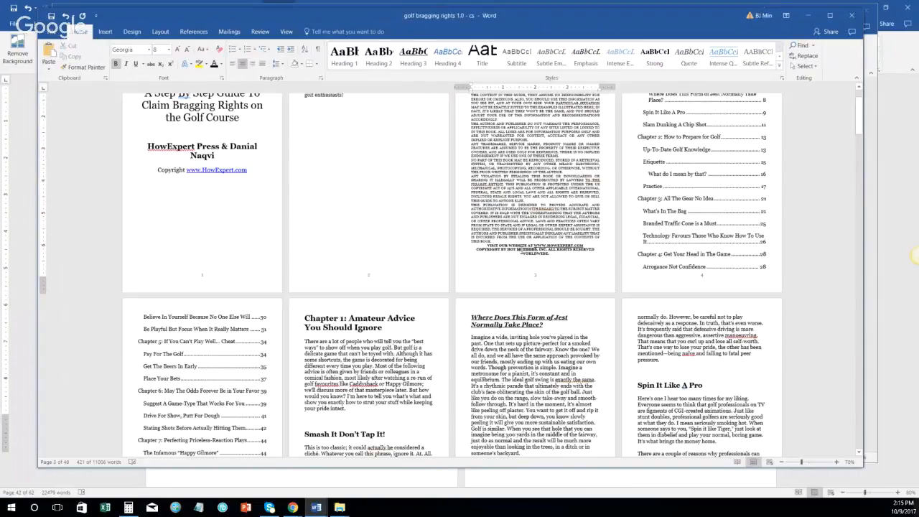
pyautogui.click(562, 256)
pyautogui.moveTo(488, 245); pyautogui.dragTo(562, 256)
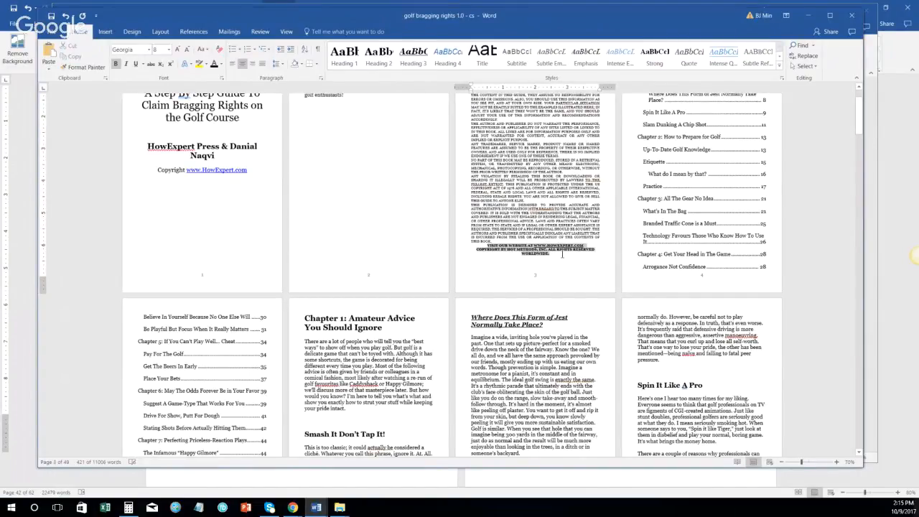
pyautogui.click(187, 49)
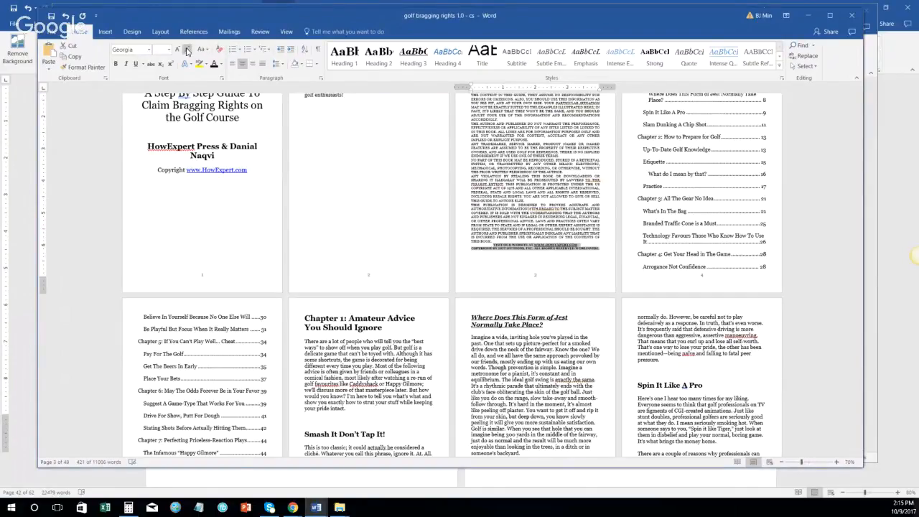
pyautogui.click(514, 165)
# Step: Refresh the table of contents with F9, updating page numbers only
pyautogui.scroll(2, 540, 185)
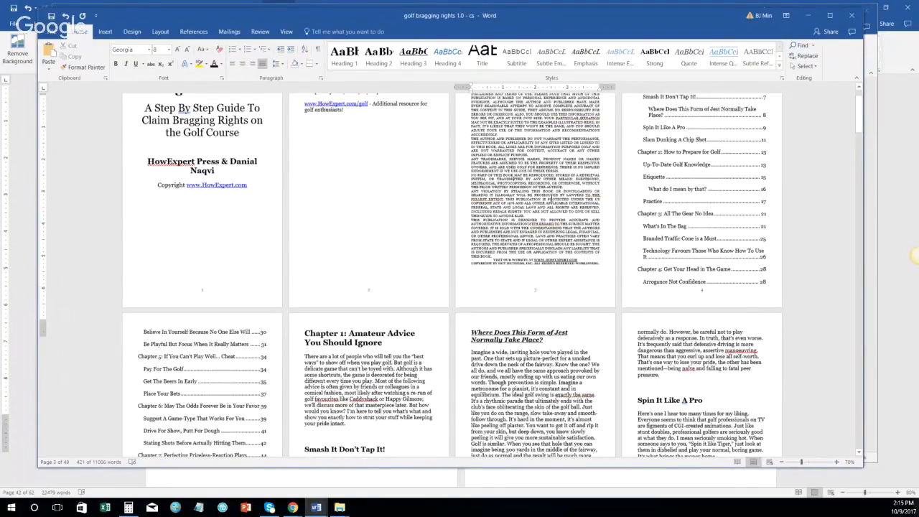
pyautogui.scroll(-1, 547, 197)
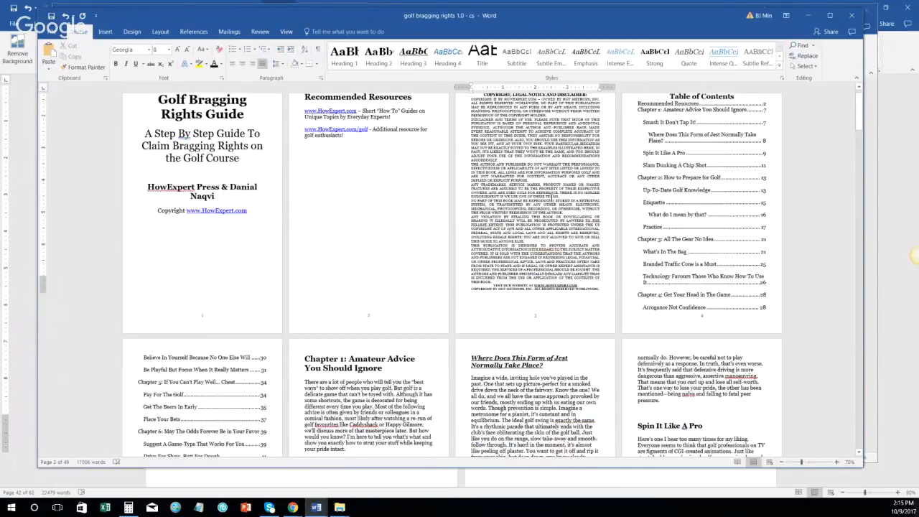
pyautogui.scroll(-2, 646, 188)
pyautogui.click(707, 183)
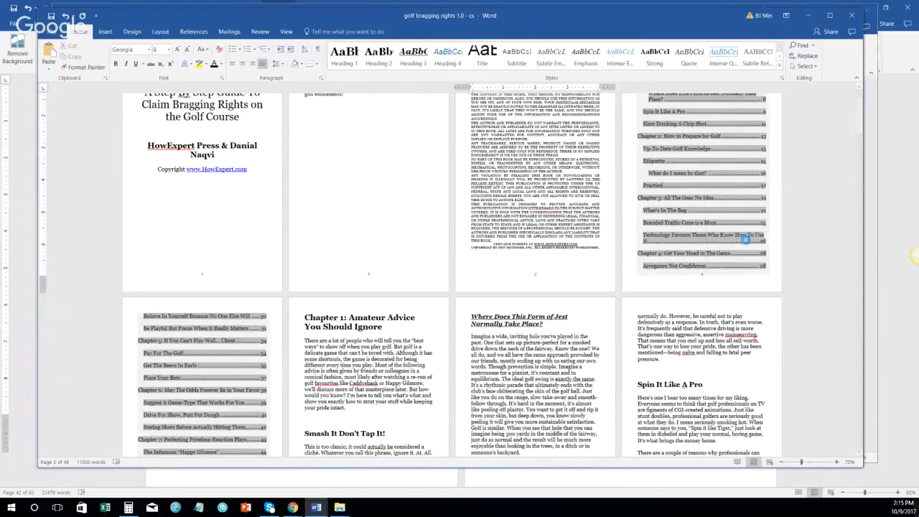
pyautogui.press('F9')
pyautogui.click(241, 303)
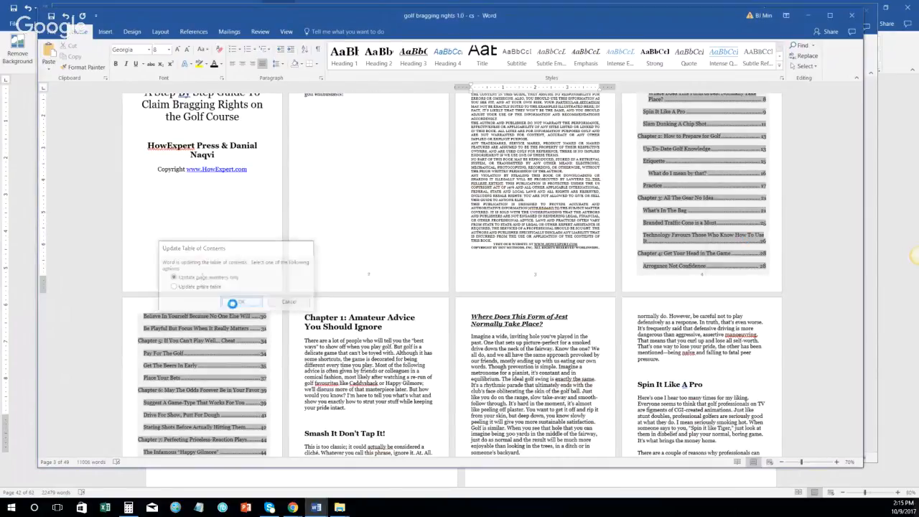
pyautogui.scroll(3, 718, 180)
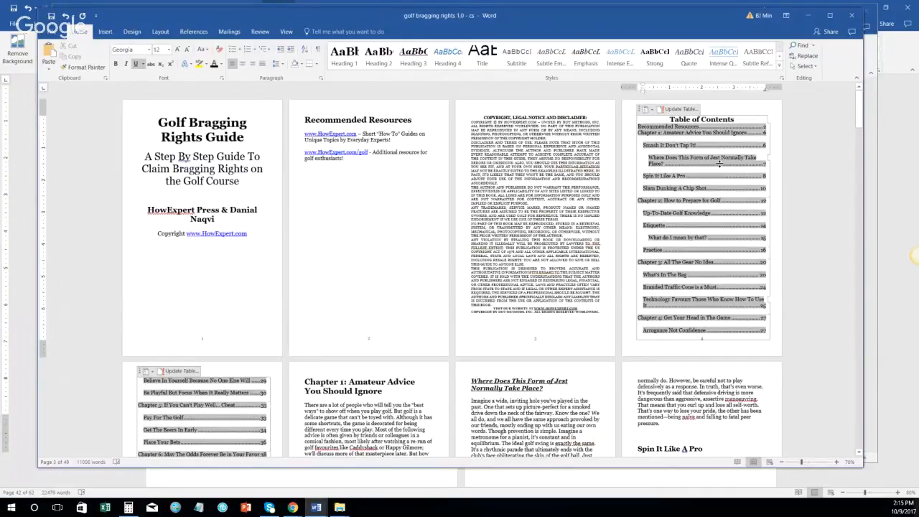
pyautogui.scroll(-8, 254, 397)
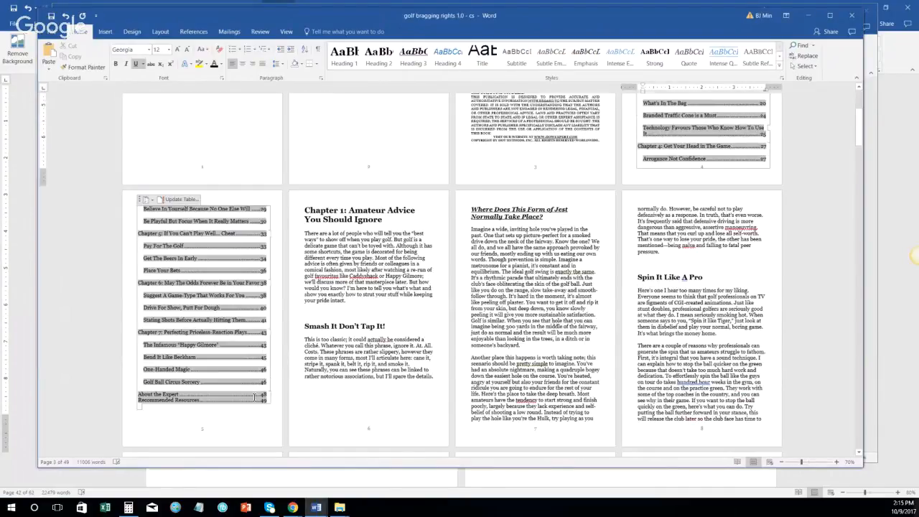
pyautogui.scroll(-3, 371, 352)
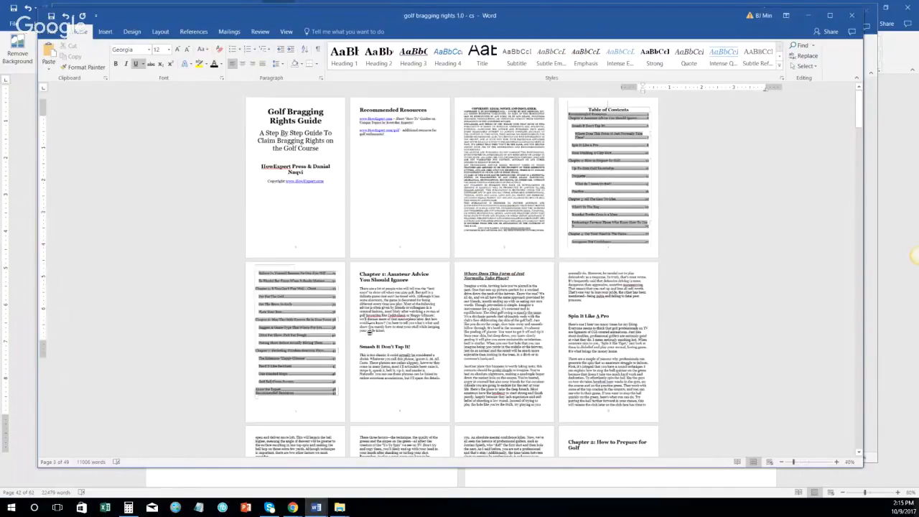
pyautogui.scroll(-1, 369, 329)
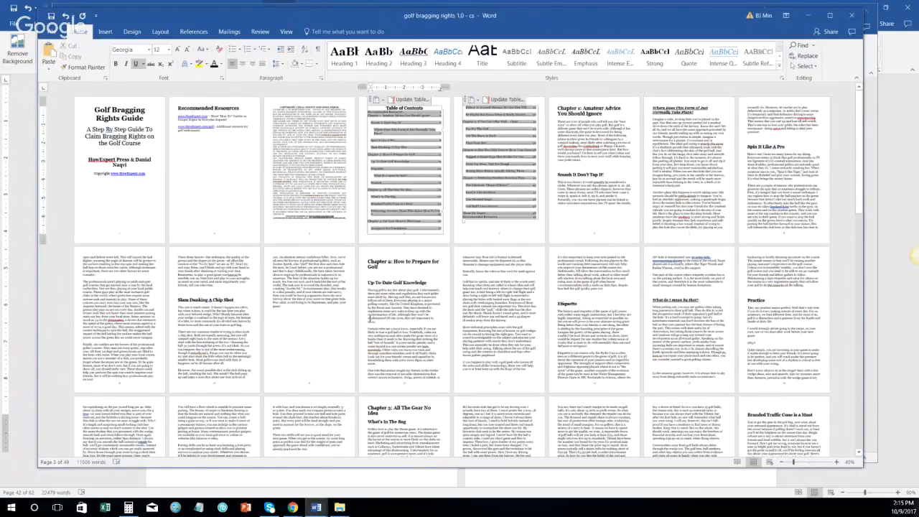
pyautogui.scroll(-10, 371, 319)
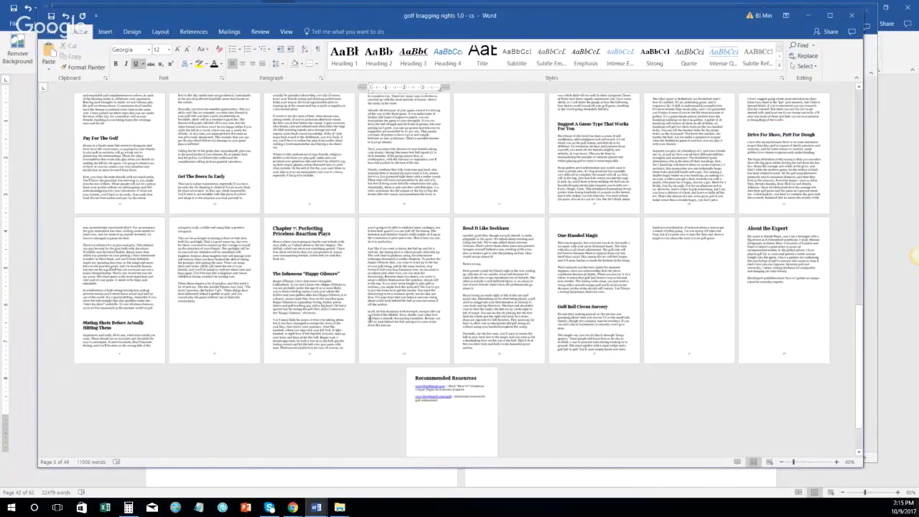
pyautogui.scroll(4, 334, 321)
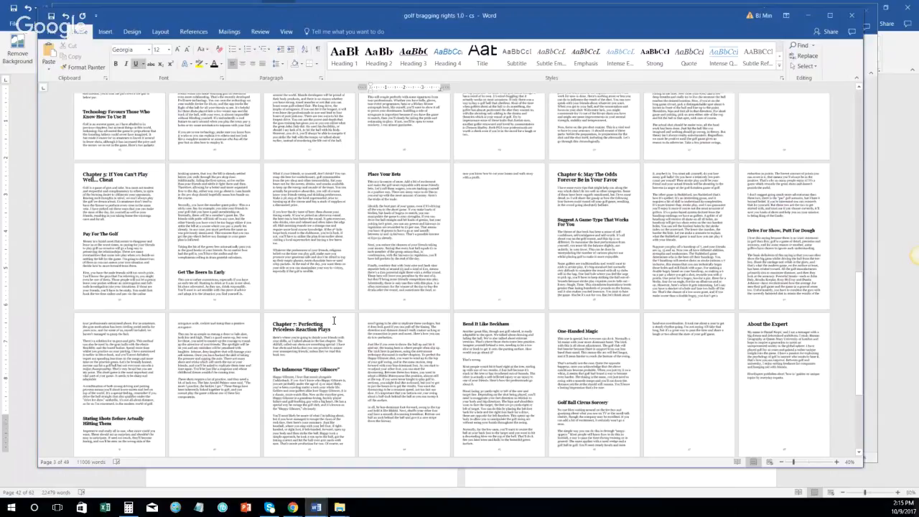
pyautogui.scroll(3, 334, 321)
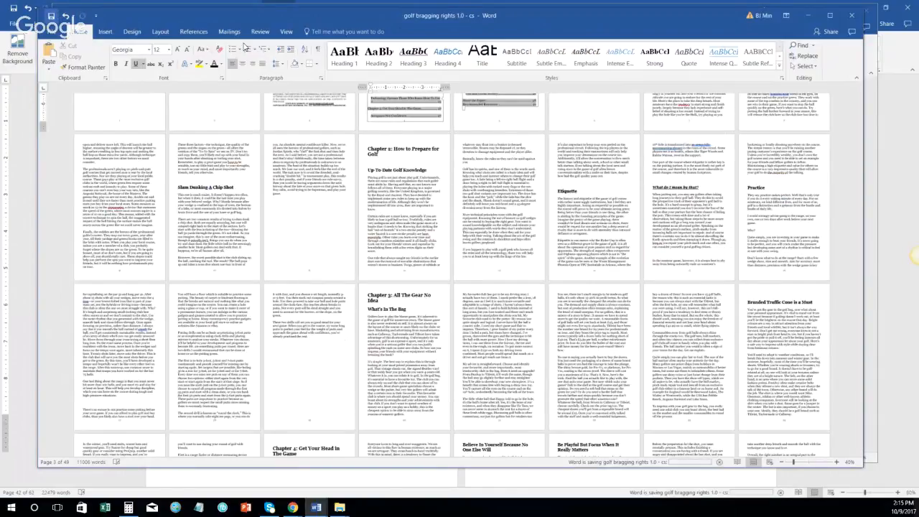
# Step: On the Review tab, switch Display for Review from No Markup to All Markup
pyautogui.click(260, 32)
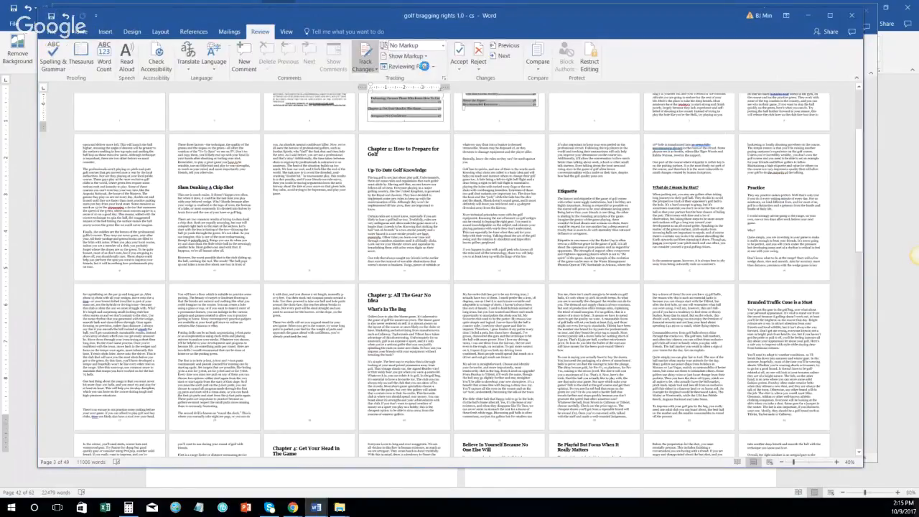
pyautogui.click(460, 71)
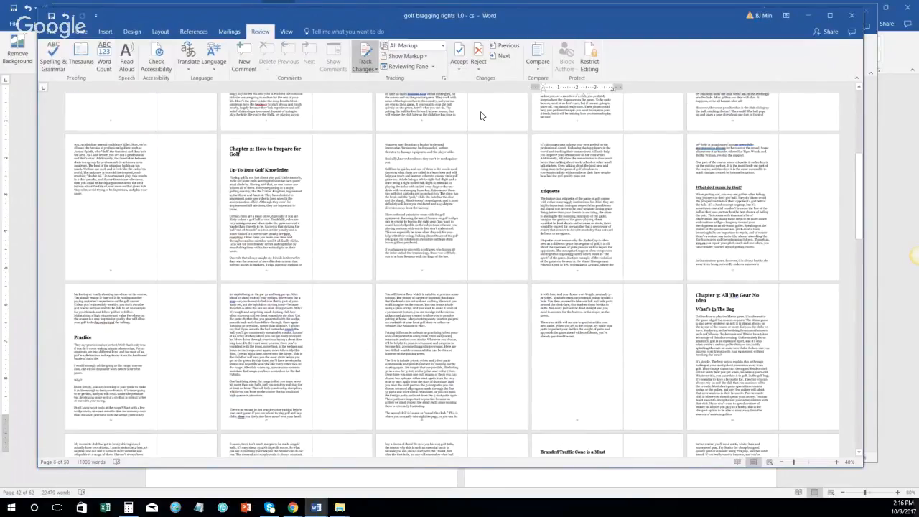
pyautogui.keyDown('ctrl'); pyautogui.scroll(1, 501, 111); pyautogui.keyUp('ctrl')
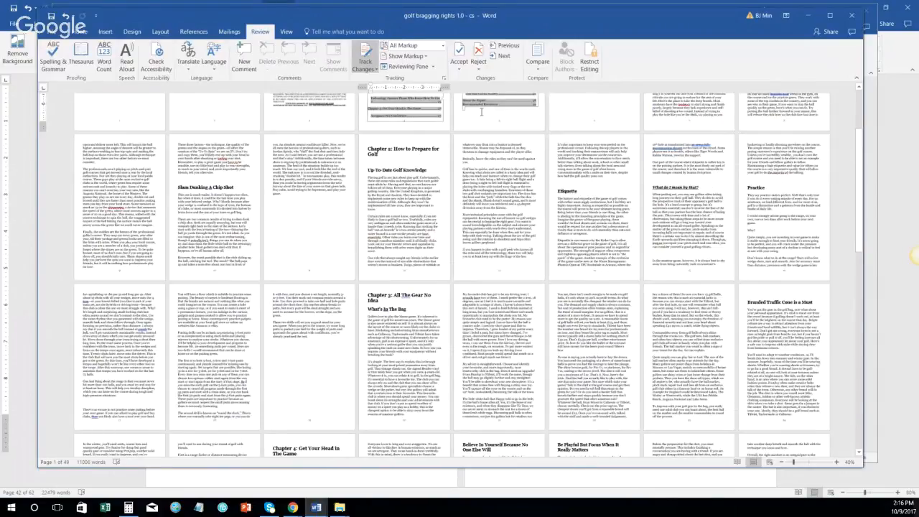
pyautogui.click(441, 45)
pyautogui.click(543, 18)
pyautogui.scroll(1, 183, 182)
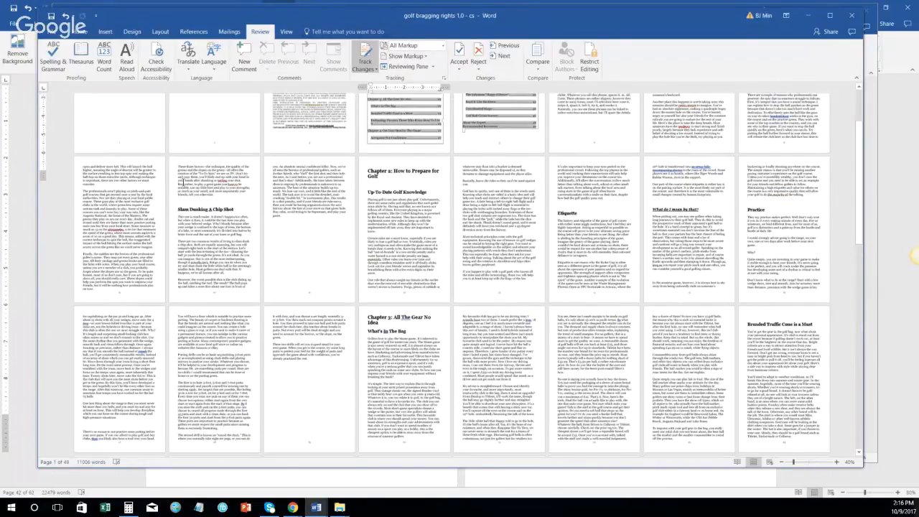
pyautogui.scroll(3, 183, 183)
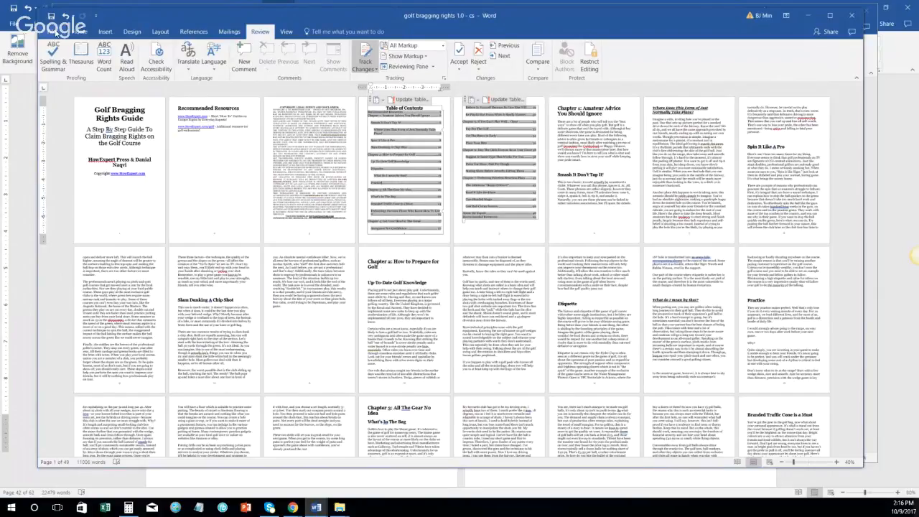
# Step: Save 'golf bragging rights 1.0 - cs' as a PDF (*.pdf) in Downloads
pyautogui.click(57, 32)
pyautogui.click(58, 116)
pyautogui.click(361, 107)
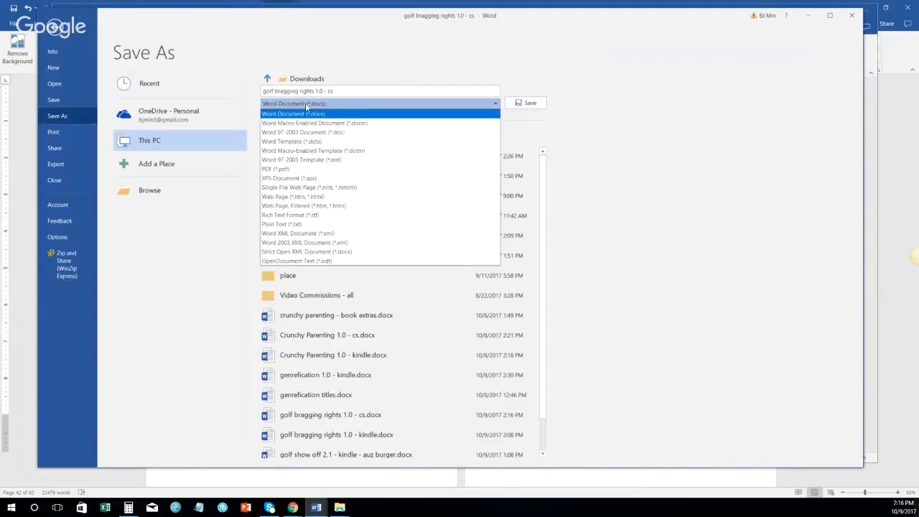
pyautogui.click(311, 169)
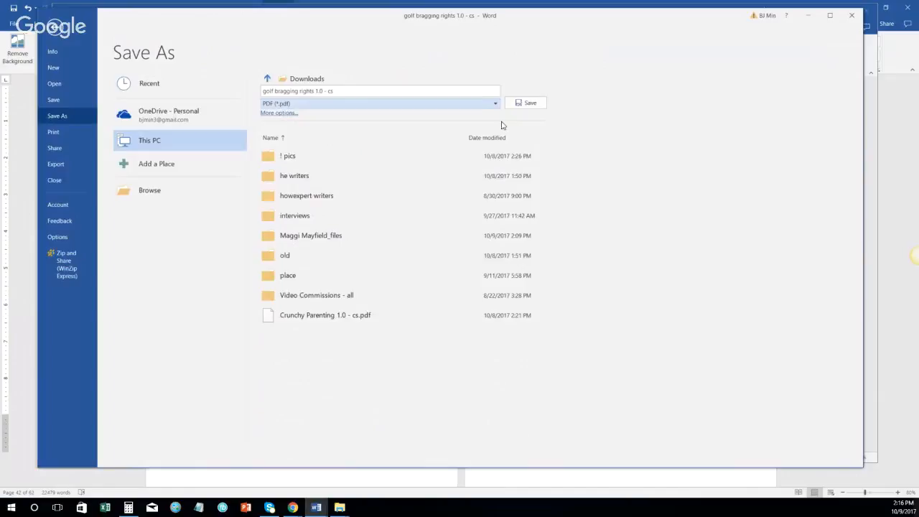
pyautogui.click(538, 106)
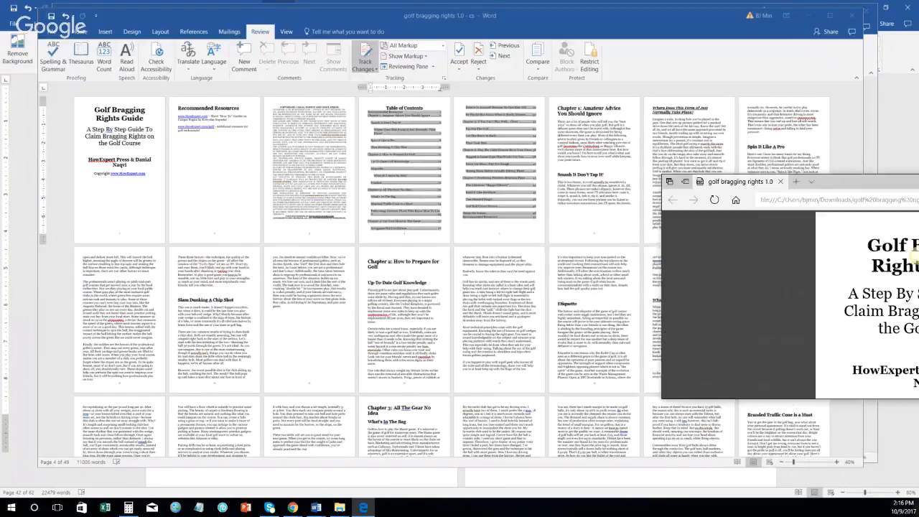
pyautogui.click(817, 16)
# Step: Minimize both Word windows and drag the Chrome KDP Bookshelf window over File Explorer
pyautogui.click(819, 13)
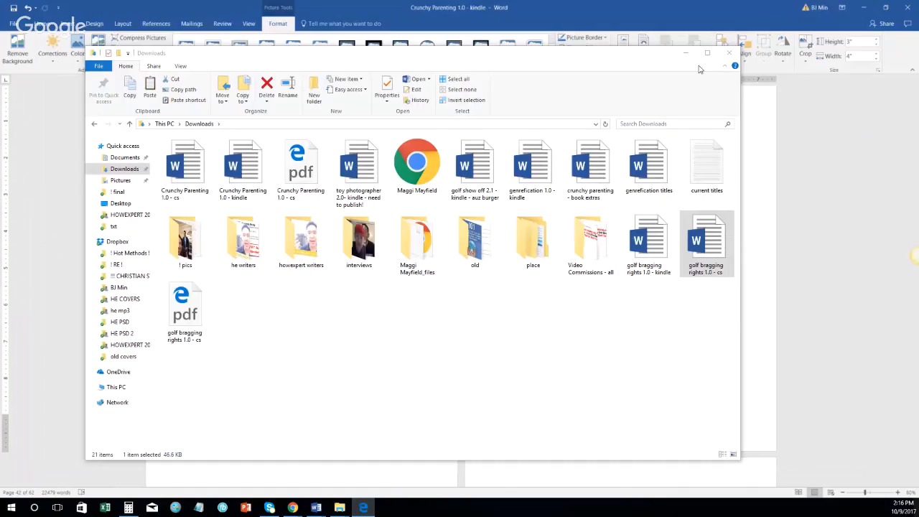
pyautogui.click(868, 6)
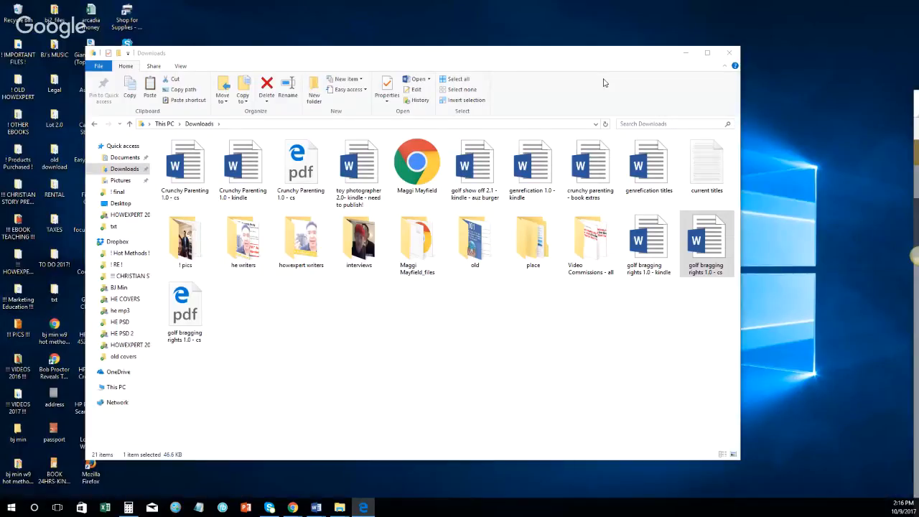
pyautogui.moveTo(300, 506)
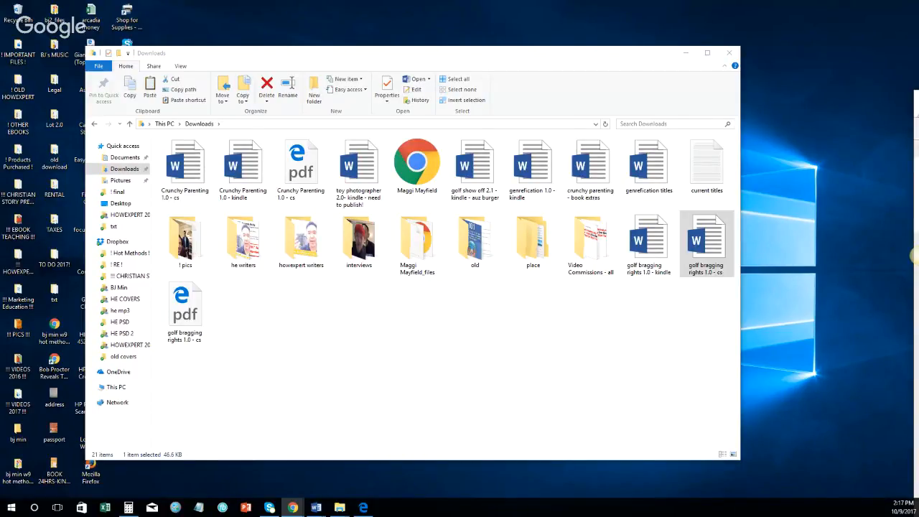
pyautogui.moveTo(918, 137); pyautogui.dragTo(446, 86)
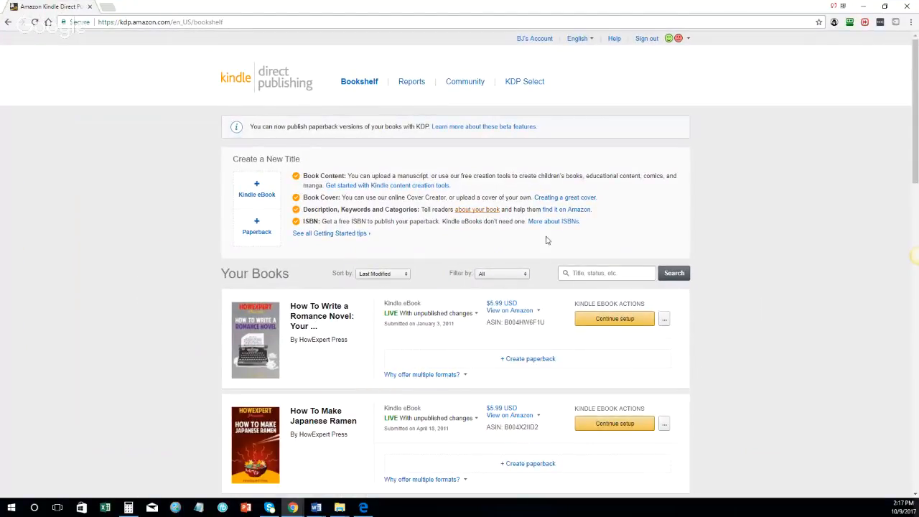
# Step: Search the KDP Bookshelf for 'golf' and sign in to the publishing account
pyautogui.click(620, 271)
pyautogui.write('golf')
pyautogui.press('Return')
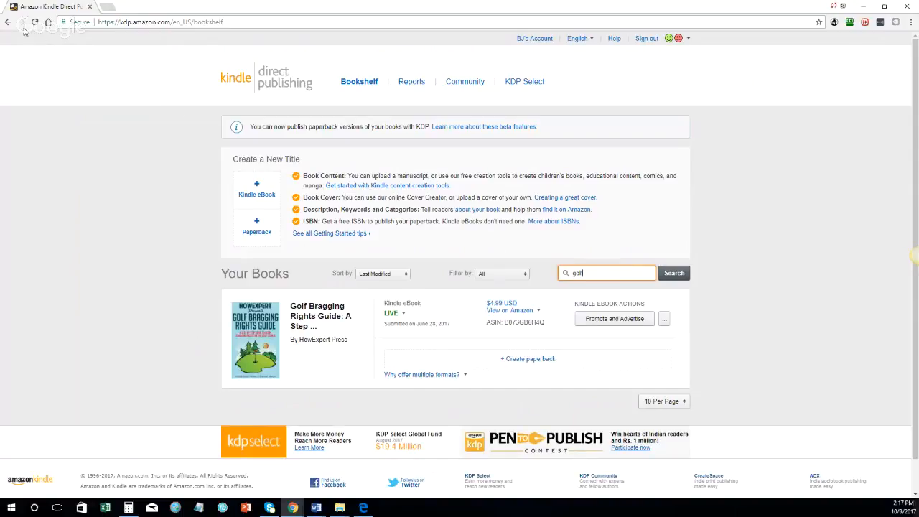
pyautogui.click(263, 196)
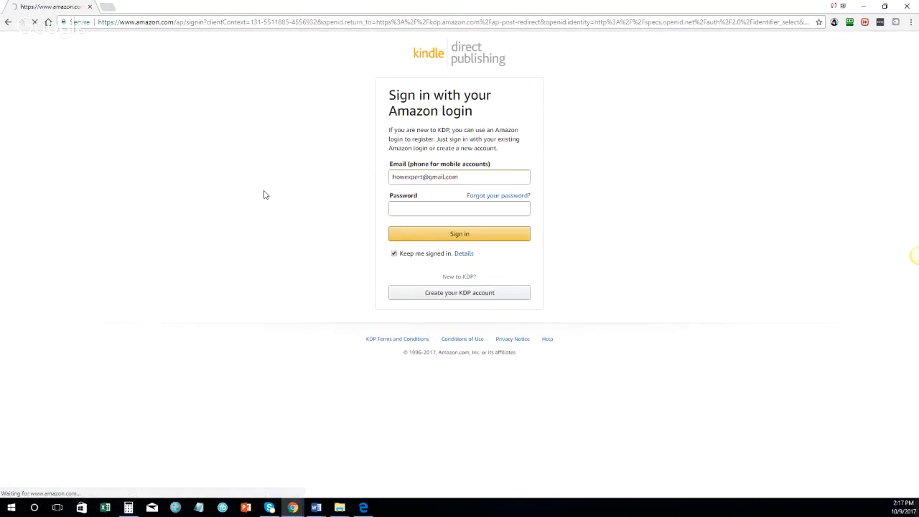
pyautogui.click(436, 236)
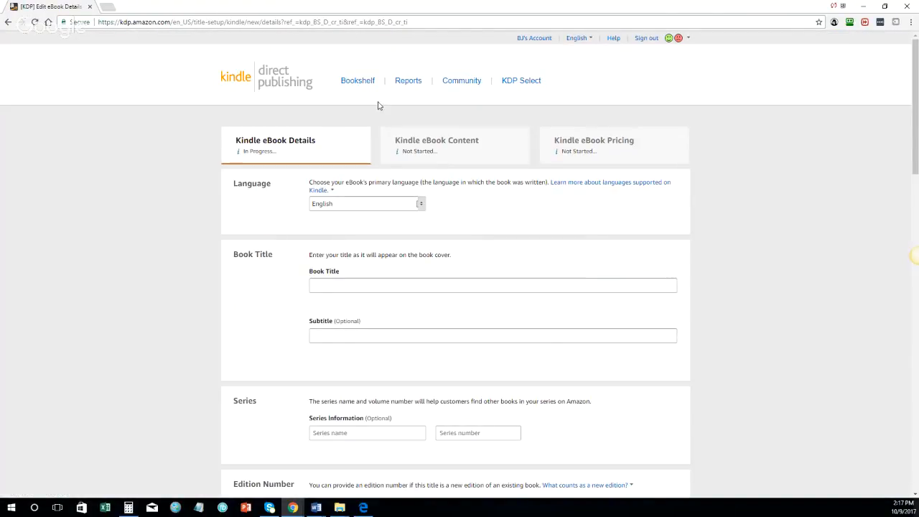
# Step: Open the Bookshelf in a new browser tab
pyautogui.rightClick(359, 80)
pyautogui.click(381, 85)
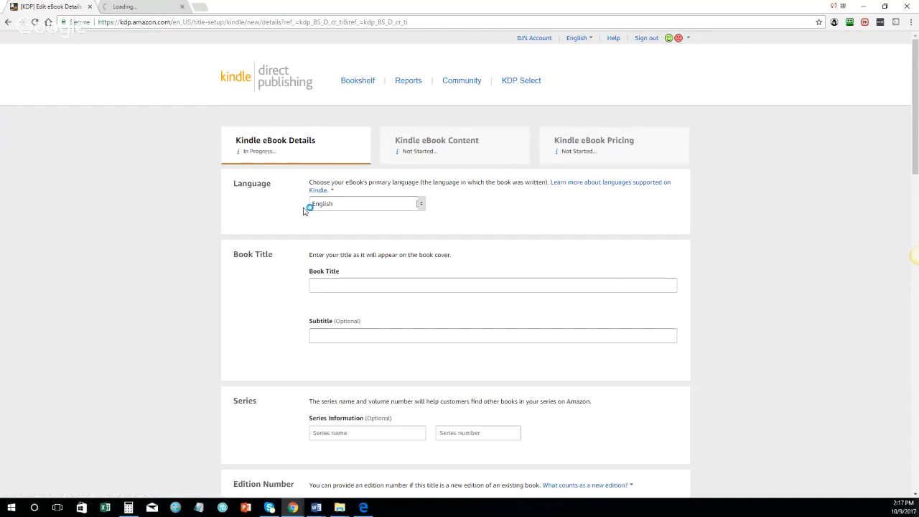
pyautogui.scroll(-5, 312, 211)
pyautogui.scroll(5, 394, 216)
pyautogui.scroll(-6, 427, 331)
pyautogui.scroll(6, 424, 335)
pyautogui.scroll(-5, 439, 304)
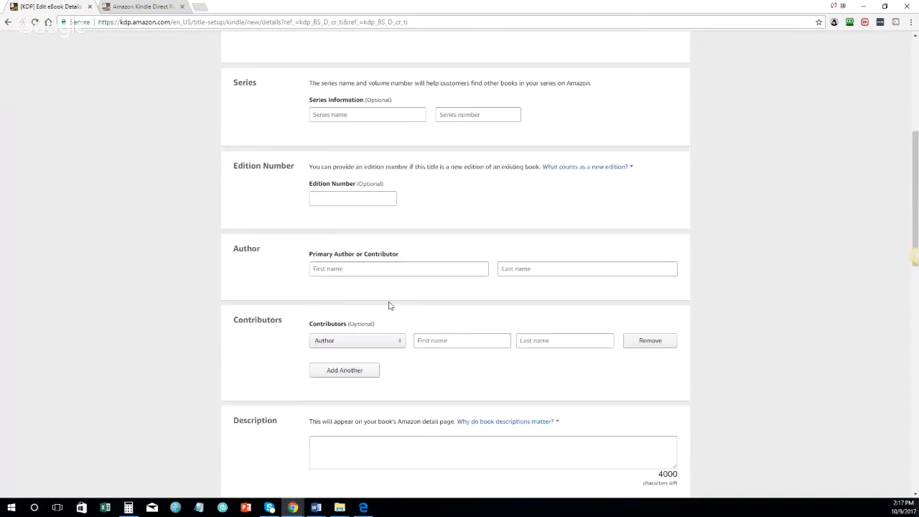
pyautogui.scroll(5, 280, 239)
# Step: Search that Bookshelf tab for 'golf' and open the Golf Bragging Rights Guide's '...' actions menu
pyautogui.click(142, 6)
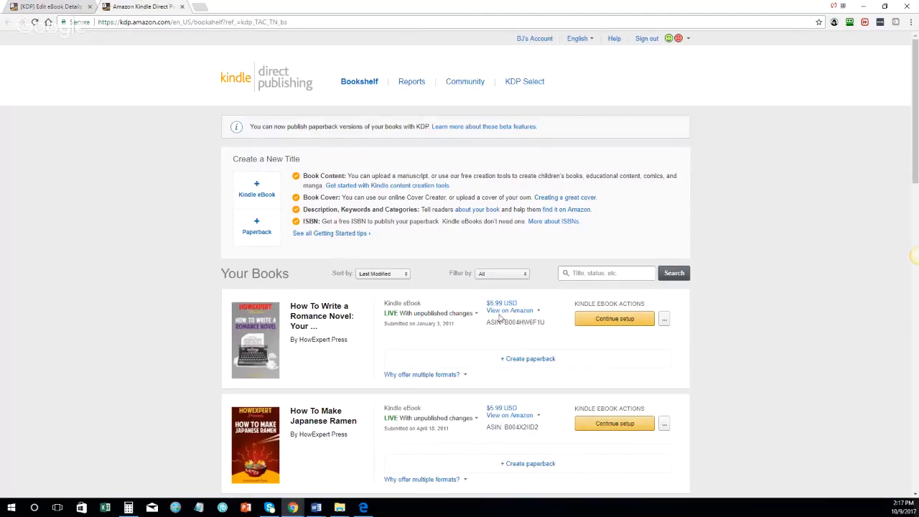
pyautogui.click(632, 275)
pyautogui.write('golf')
pyautogui.press('Return')
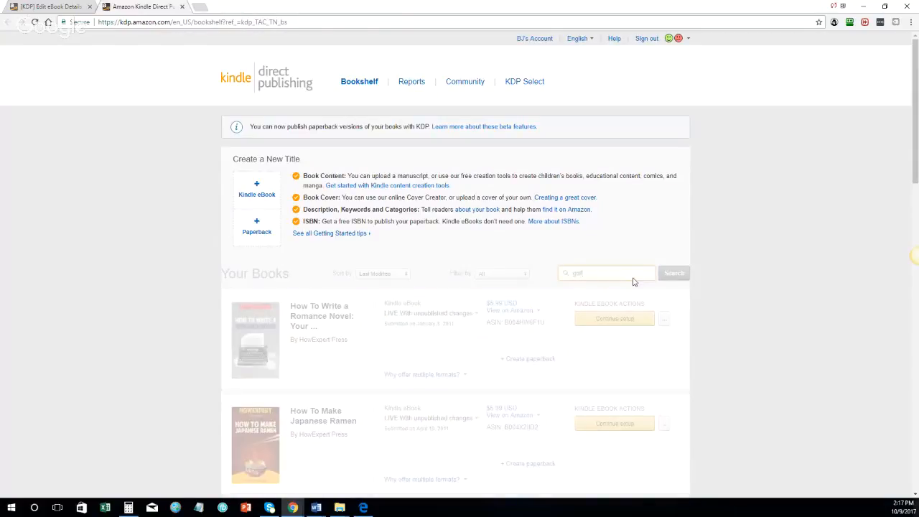
pyautogui.click(664, 321)
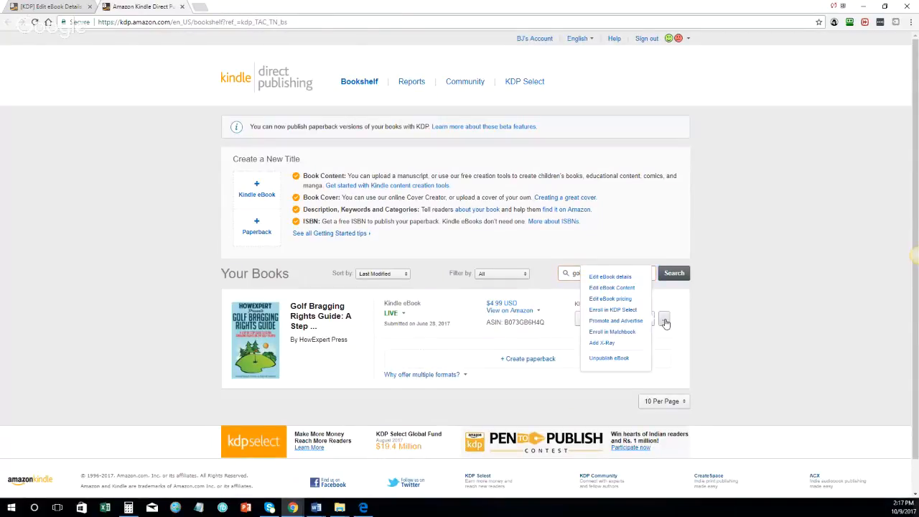
# Step: Choose Edit eBook details and scroll down to the seven golf keywords and two categories
pyautogui.click(625, 277)
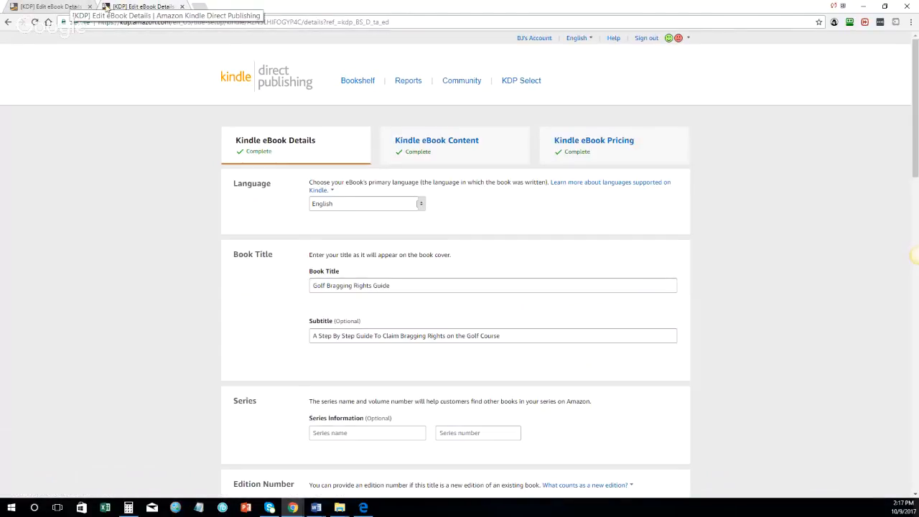
pyautogui.scroll(-2, 314, 254)
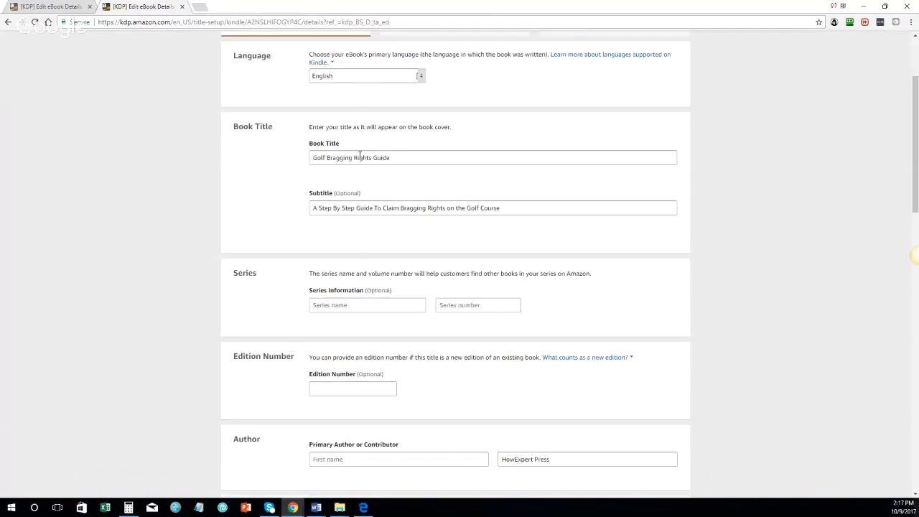
pyautogui.scroll(-4, 428, 208)
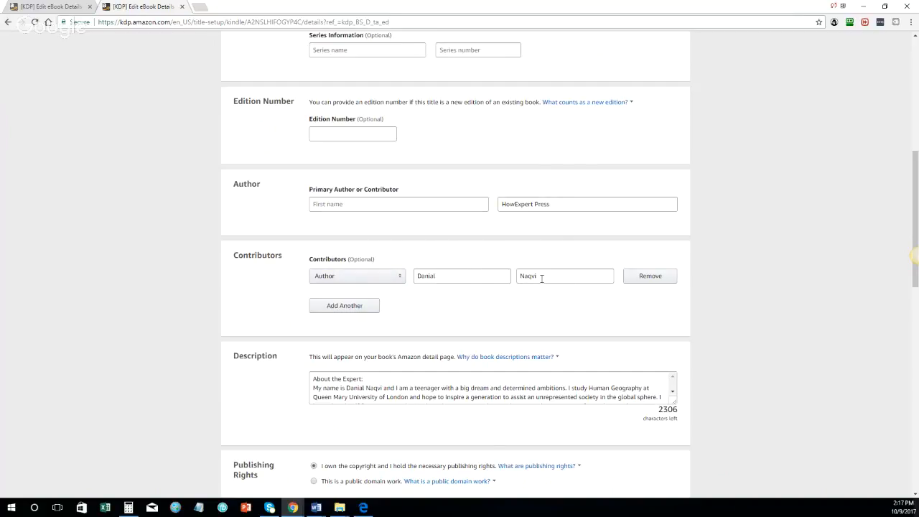
pyautogui.scroll(-3, 601, 312)
pyautogui.moveTo(678, 214); pyautogui.dragTo(683, 374)
pyautogui.scroll(-2, 443, 331)
pyautogui.scroll(2, 444, 330)
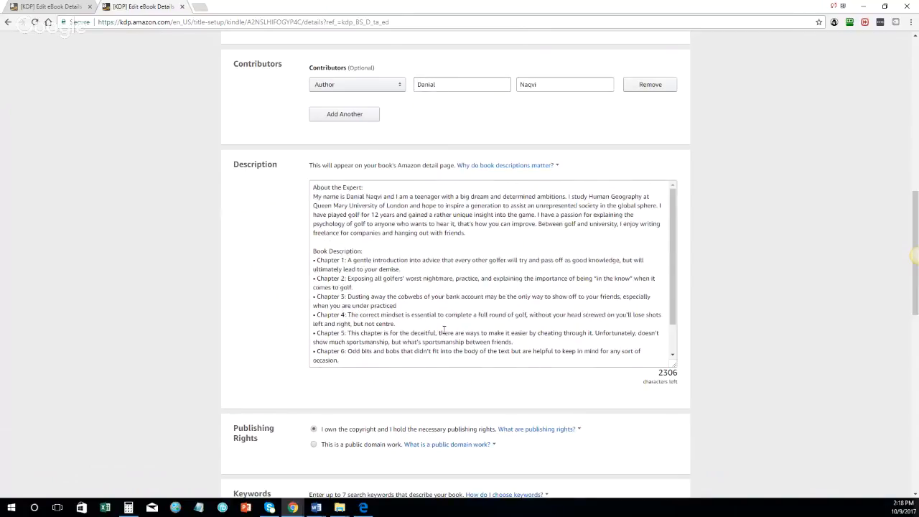
pyautogui.scroll(-5, 394, 350)
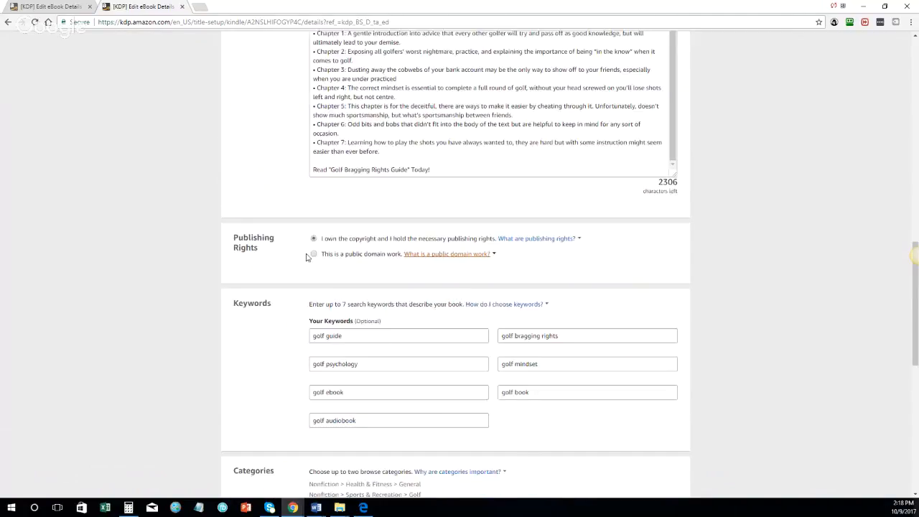
pyautogui.click(410, 251)
pyautogui.scroll(-5, 388, 215)
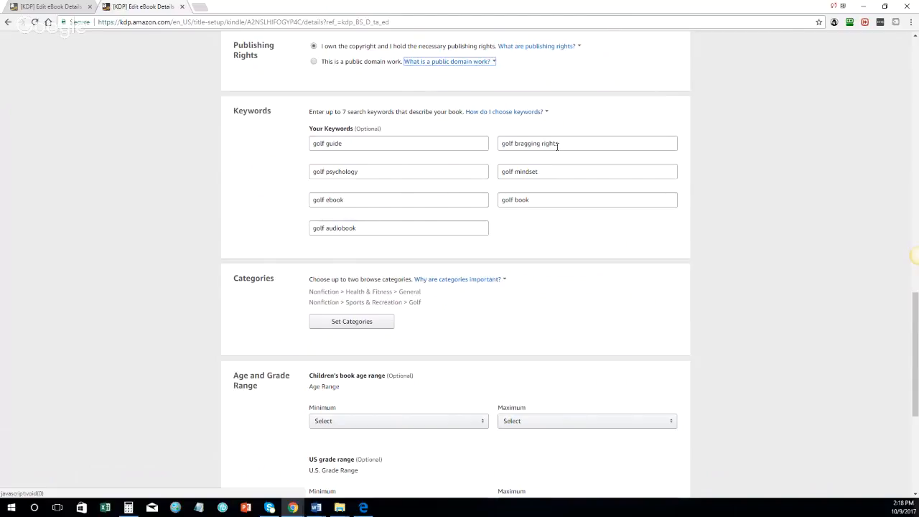
pyautogui.scroll(-1, 404, 184)
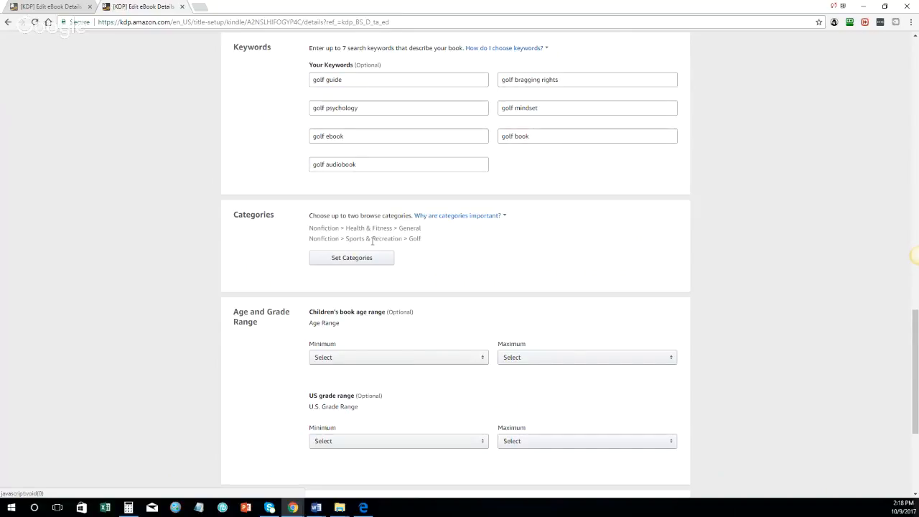
# Step: Open Amazon.com in a new tab and search for 'golf' within Books
pyautogui.click(205, 7)
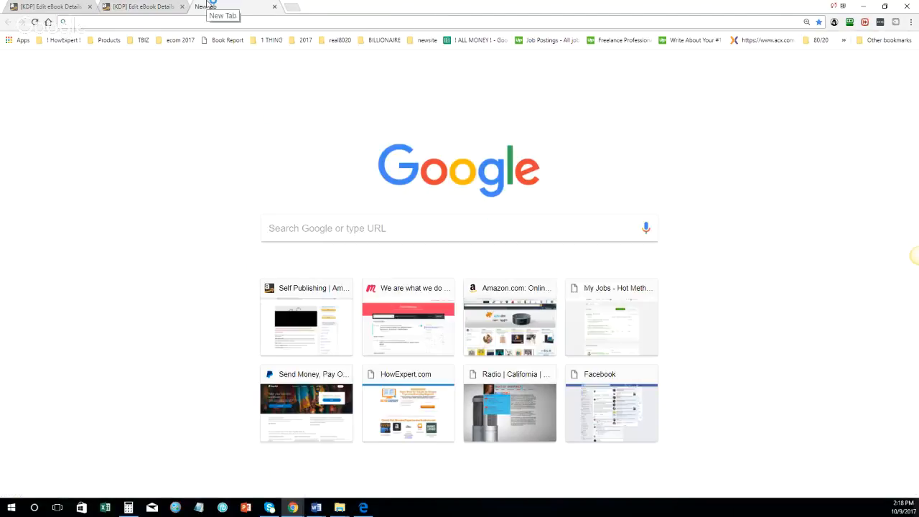
pyautogui.write('amazon.com')
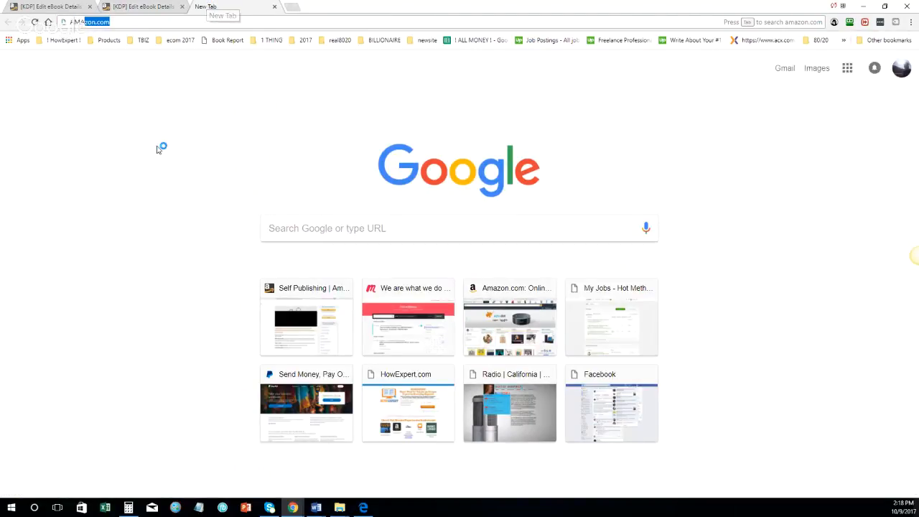
pyautogui.press('Return')
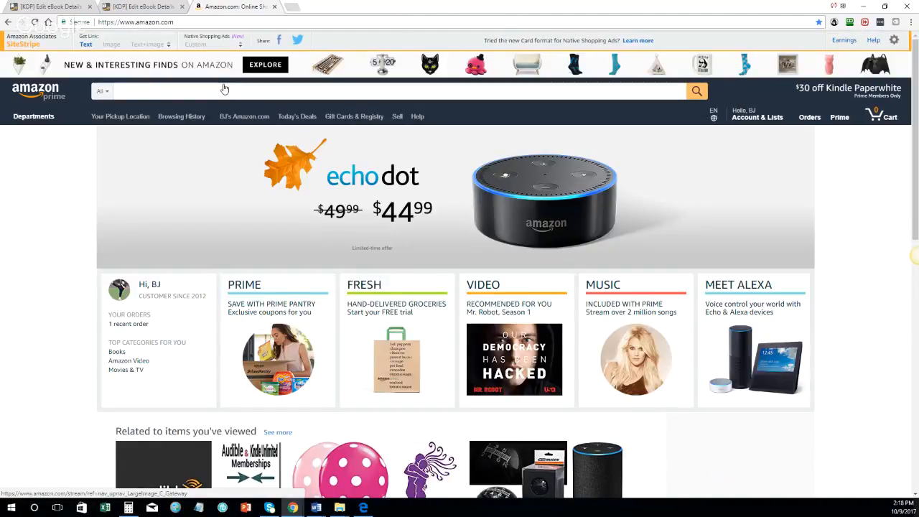
pyautogui.click(224, 90)
pyautogui.write('golf')
pyautogui.press('Return')
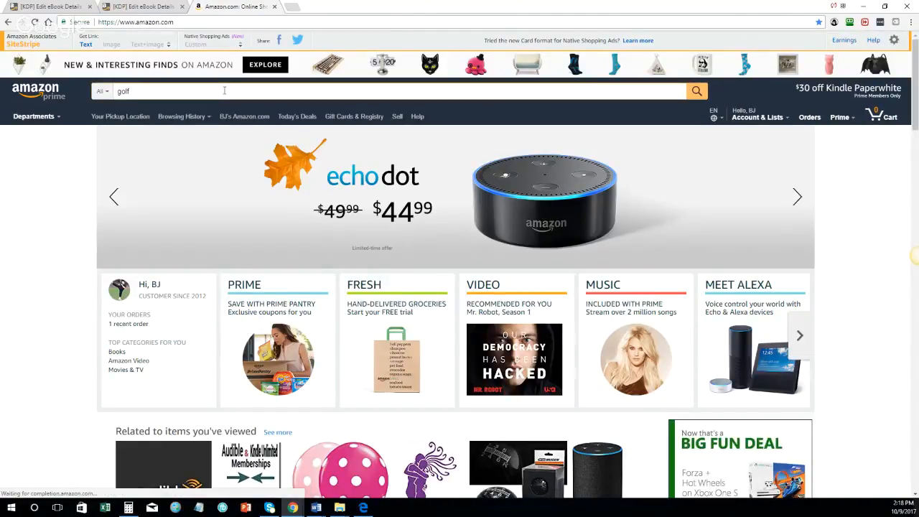
pyautogui.scroll(-5, 179, 185)
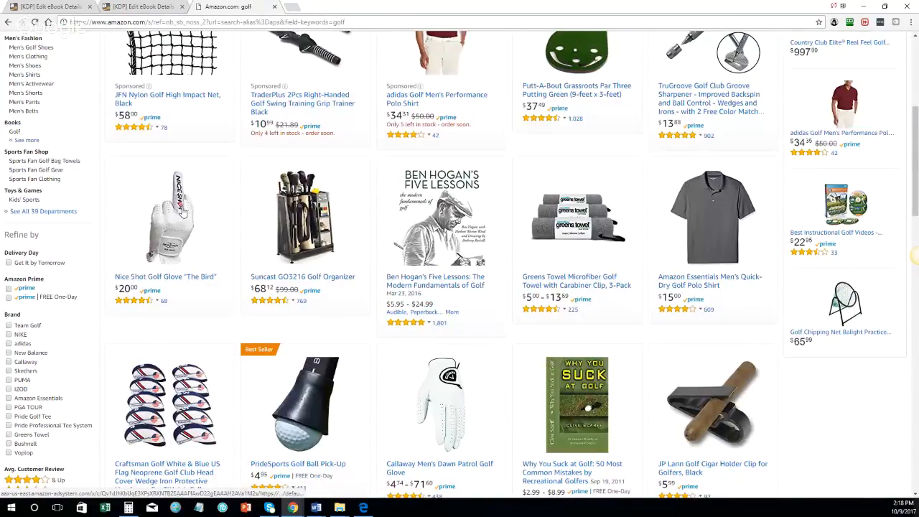
pyautogui.scroll(6, 183, 212)
pyautogui.click(108, 91)
pyautogui.click(116, 207)
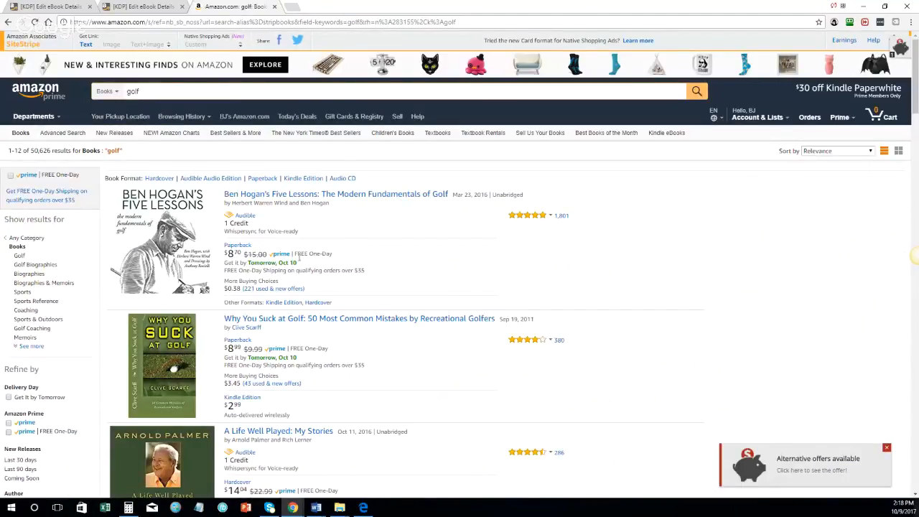
# Step: View the 'Why You Suck at Golf' product page, then return to the KDP details tab
pyautogui.scroll(-1, 465, 226)
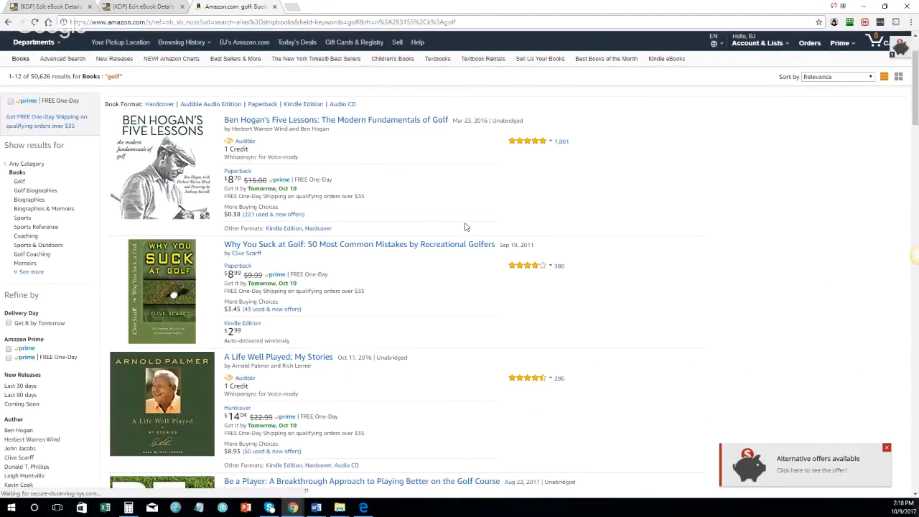
pyautogui.scroll(-1, 464, 227)
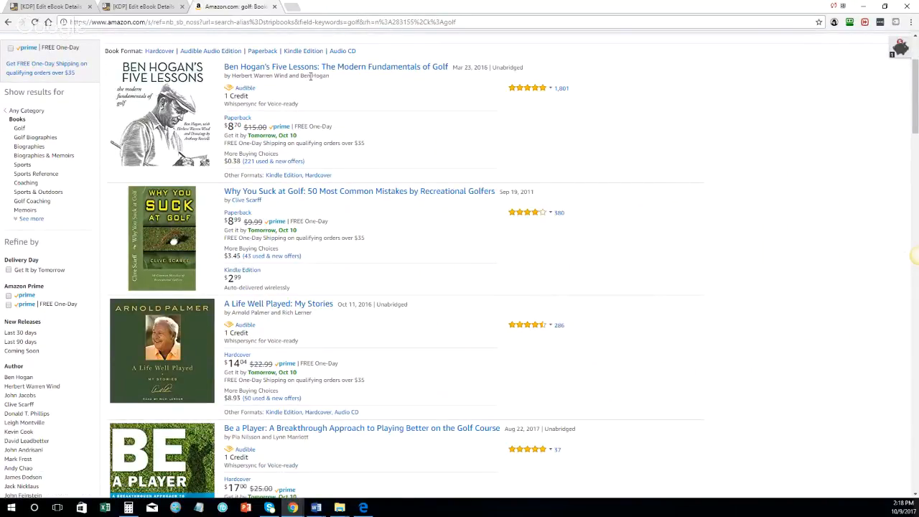
pyautogui.scroll(1, 323, 100)
pyautogui.scroll(-2, 287, 144)
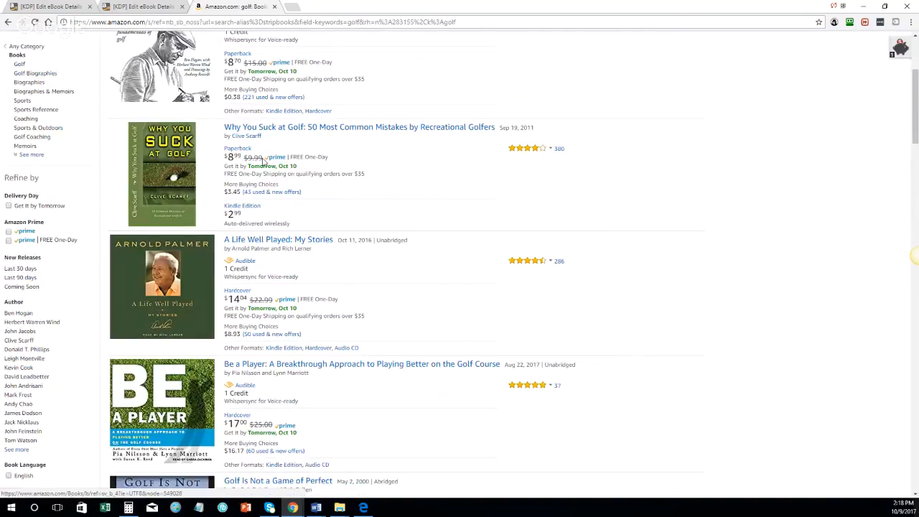
pyautogui.scroll(-4, 287, 187)
pyautogui.scroll(3, 548, 211)
pyautogui.scroll(2, 311, 250)
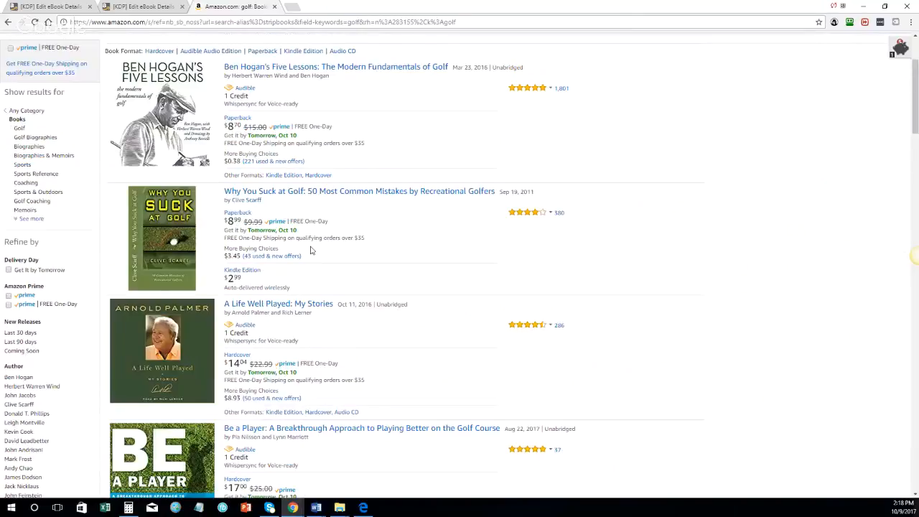
pyautogui.click(409, 197)
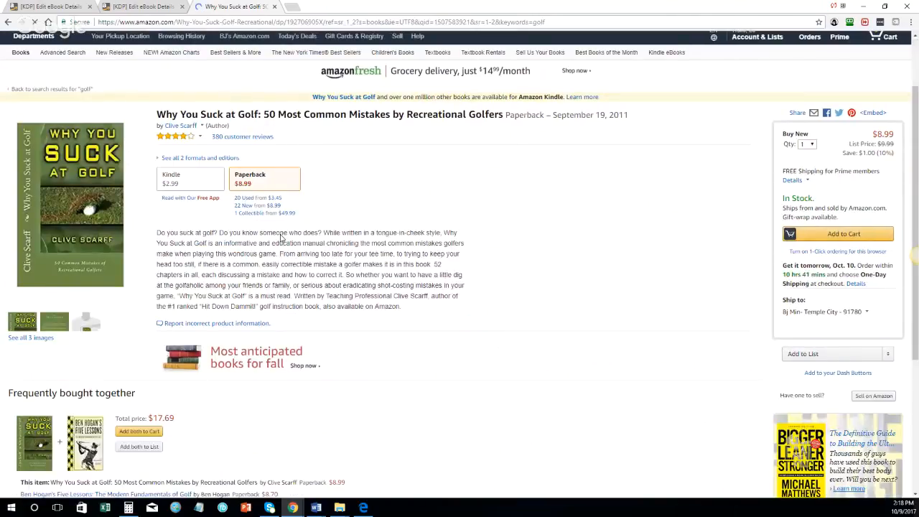
pyautogui.scroll(-3, 282, 239)
pyautogui.scroll(-5, 281, 239)
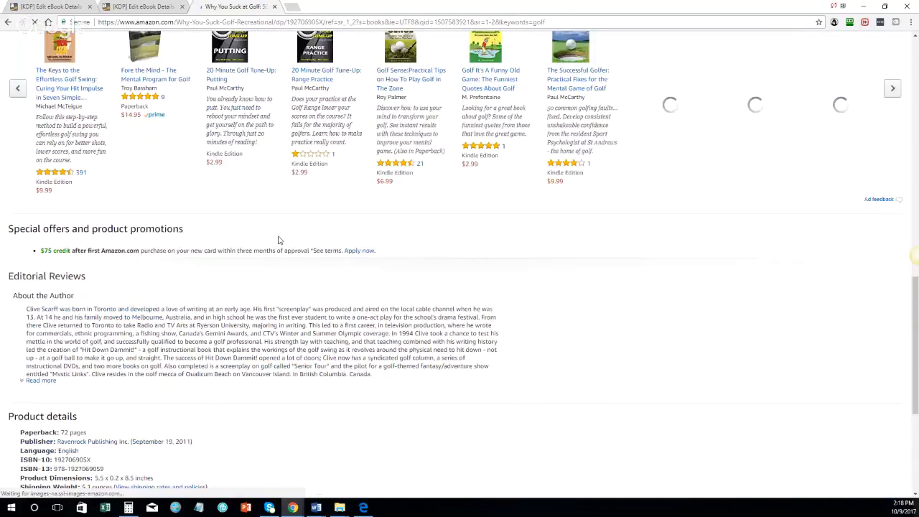
pyautogui.scroll(-3, 280, 240)
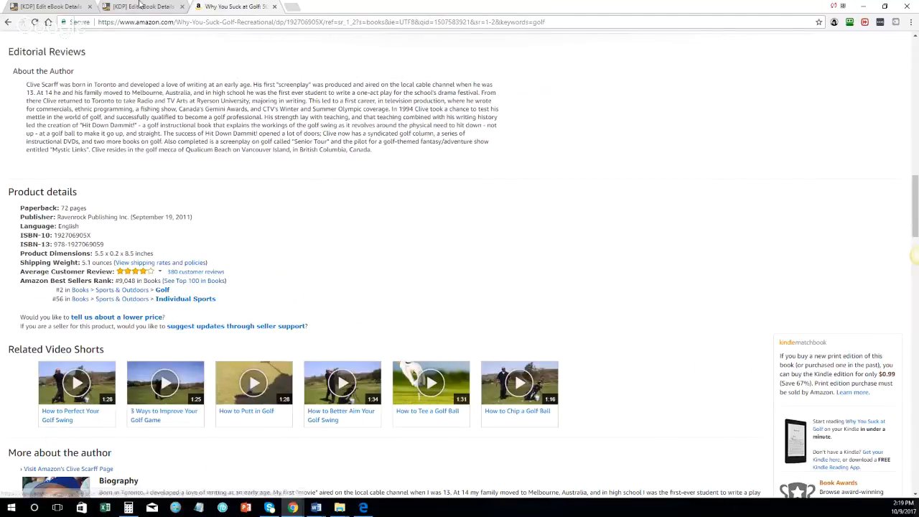
pyautogui.click(141, 7)
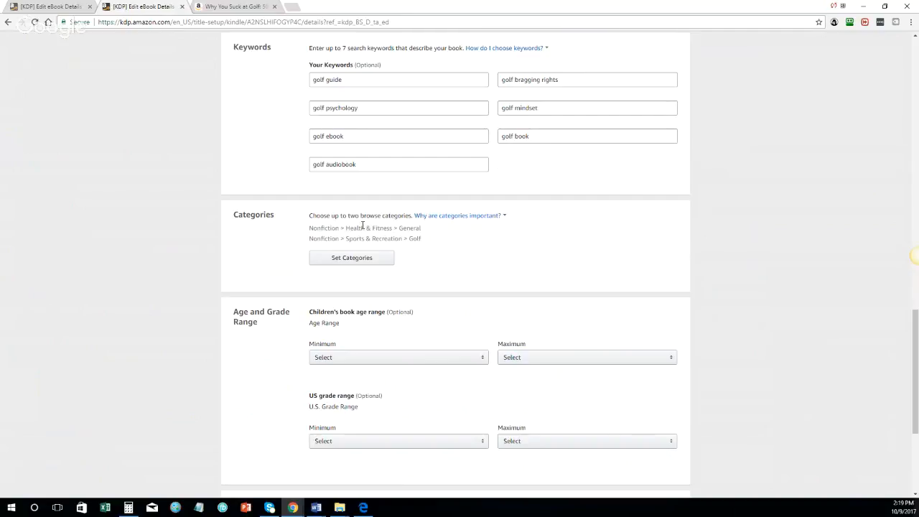
# Step: Save the Golf Bragging Rights Guide's eBook details and continue to the Kindle eBook Content page
pyautogui.scroll(-3, 285, 260)
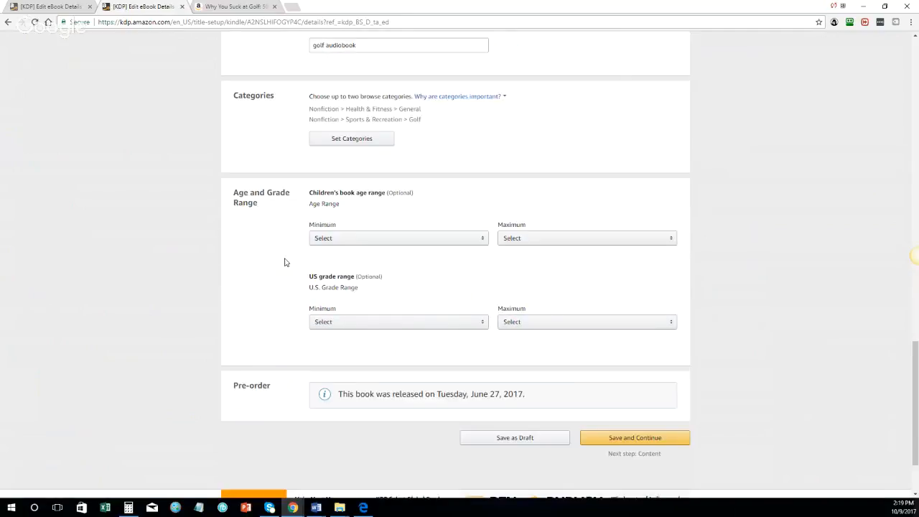
pyautogui.scroll(1, 297, 237)
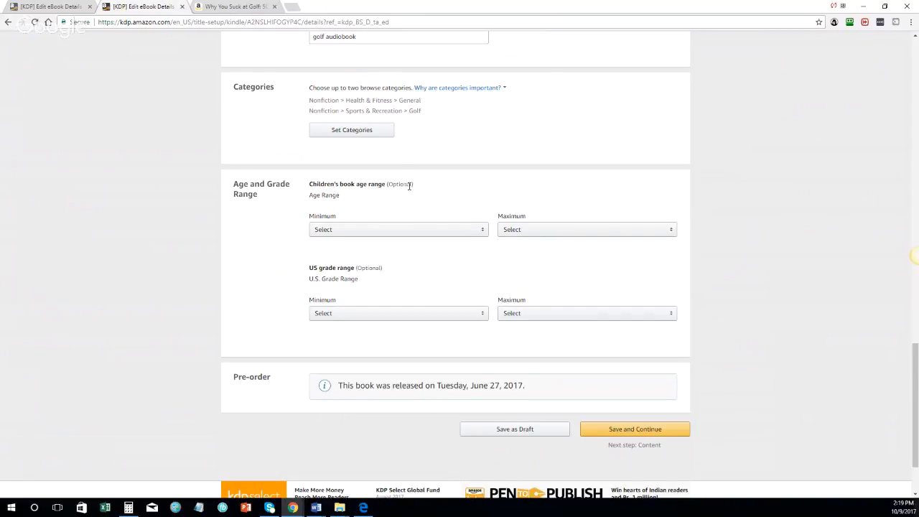
pyautogui.scroll(-2, 524, 287)
pyautogui.click(634, 345)
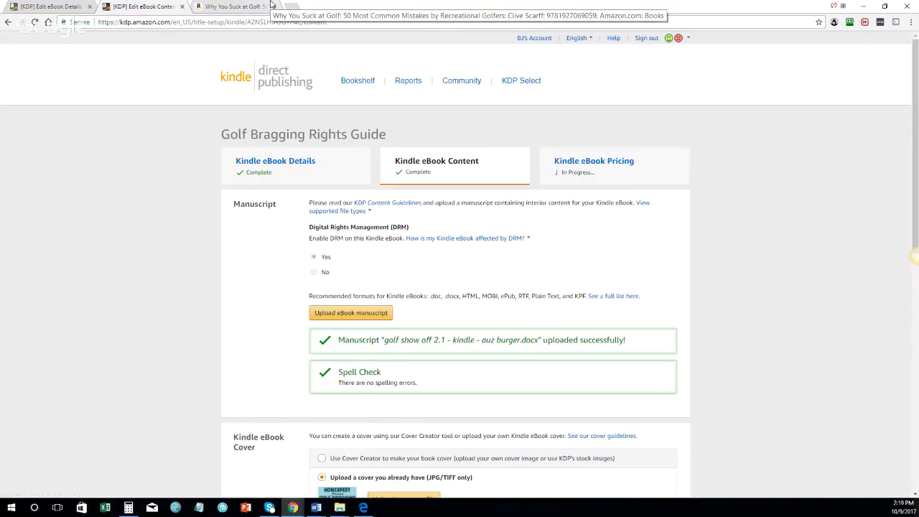
pyautogui.scroll(-2, 364, 203)
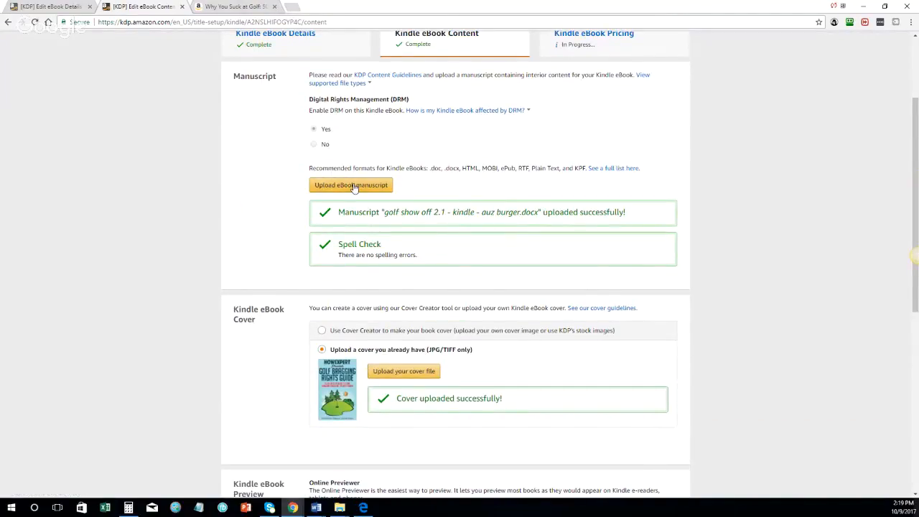
# Step: Upload 'golf bragging rights 1.0 - kindle' from Downloads as the eBook manuscript, replacing the earlier file
pyautogui.click(351, 185)
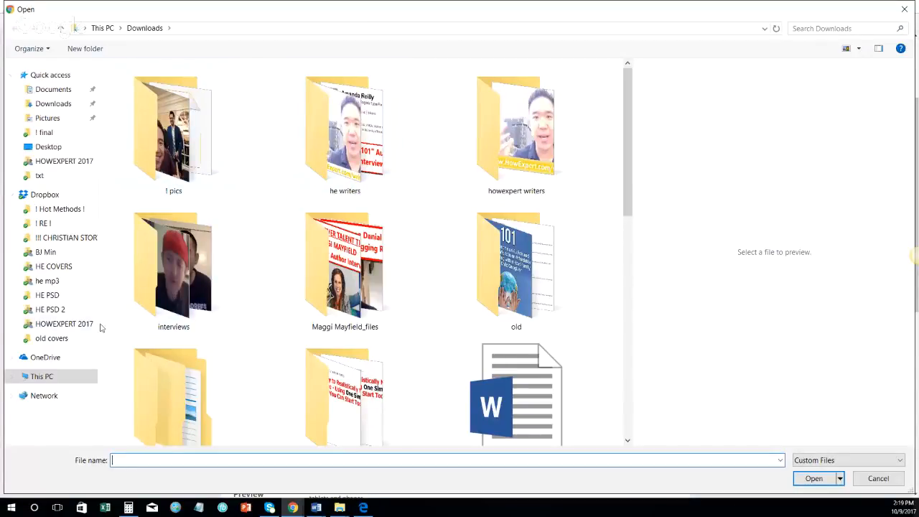
pyautogui.click(63, 324)
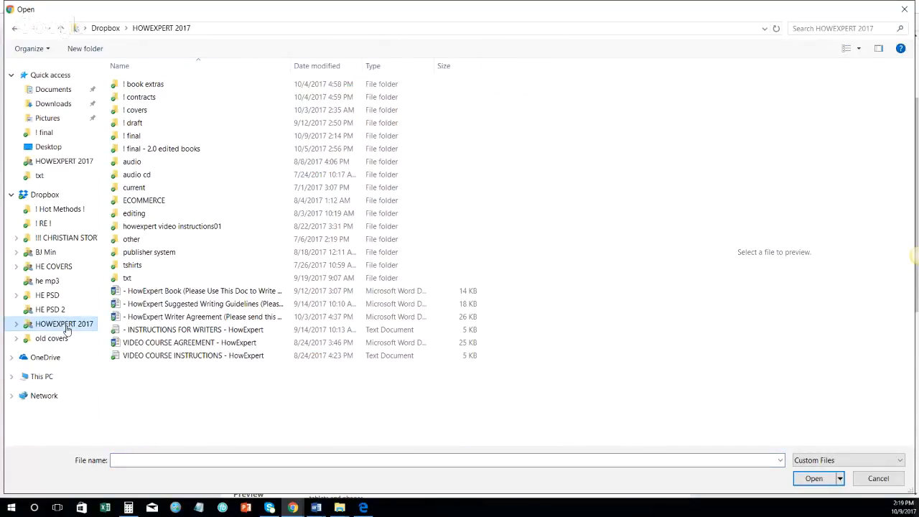
pyautogui.click(143, 137)
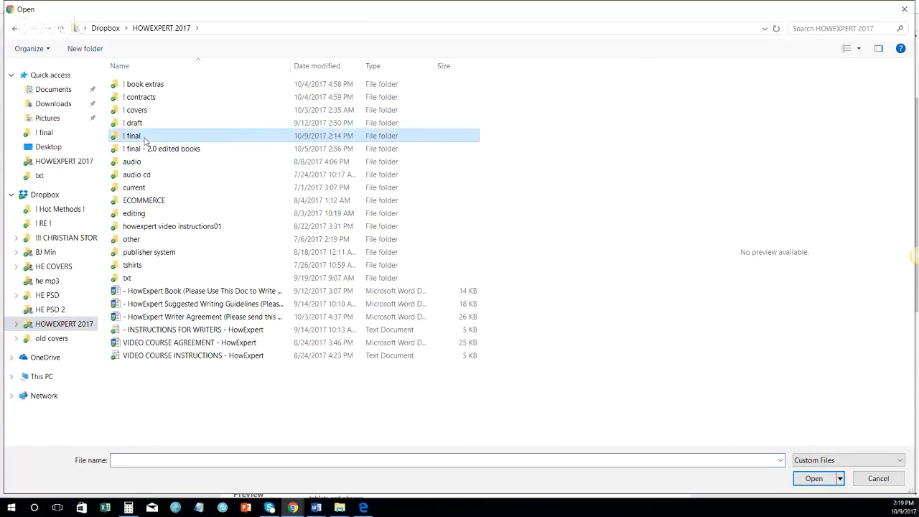
pyautogui.click(16, 29)
pyautogui.scroll(-10, 435, 335)
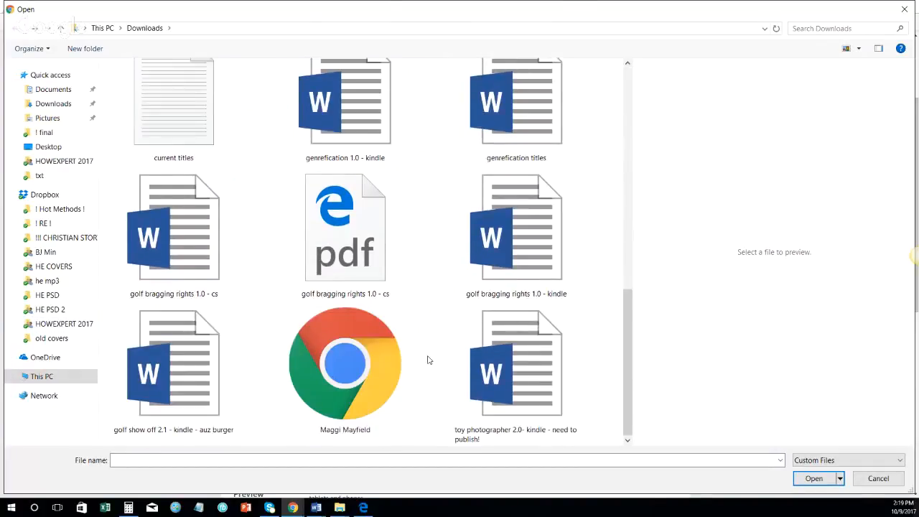
pyautogui.click(518, 265)
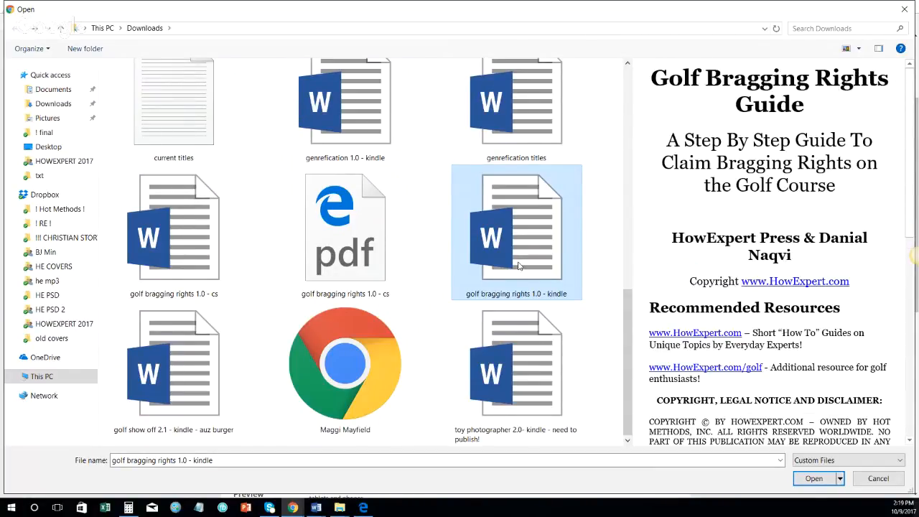
pyautogui.doubleClick(518, 266)
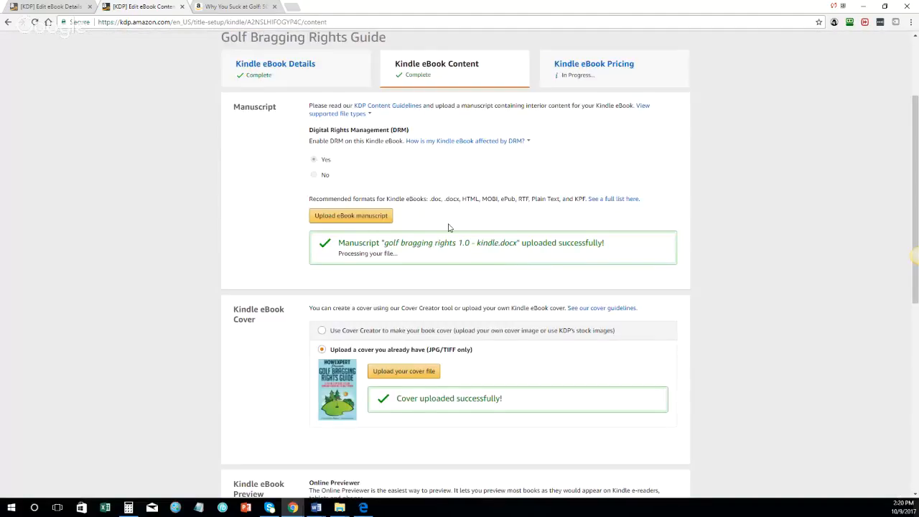
# Step: Append '.com' so the Publisher field reads 'HowExpert.com', leaving ISBN blank, and save the content page
pyautogui.scroll(-2, 449, 227)
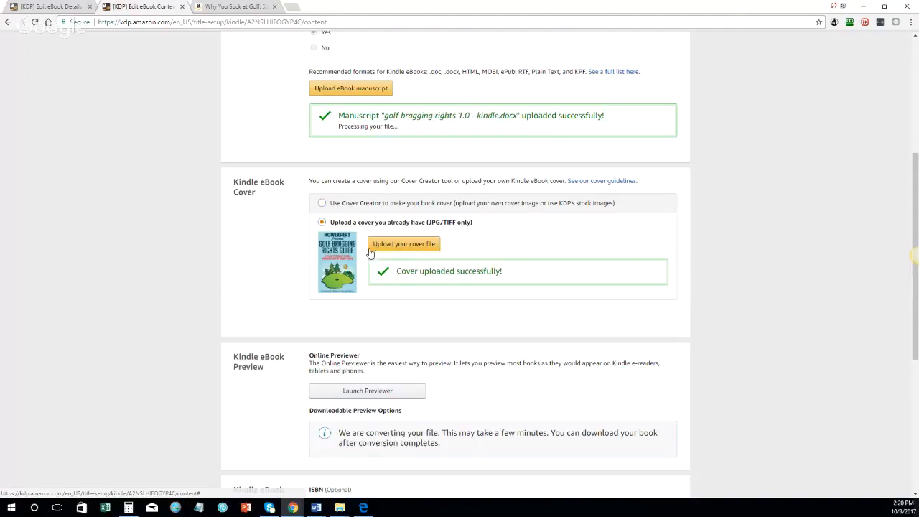
pyautogui.scroll(-2, 352, 298)
pyautogui.scroll(-2, 352, 298)
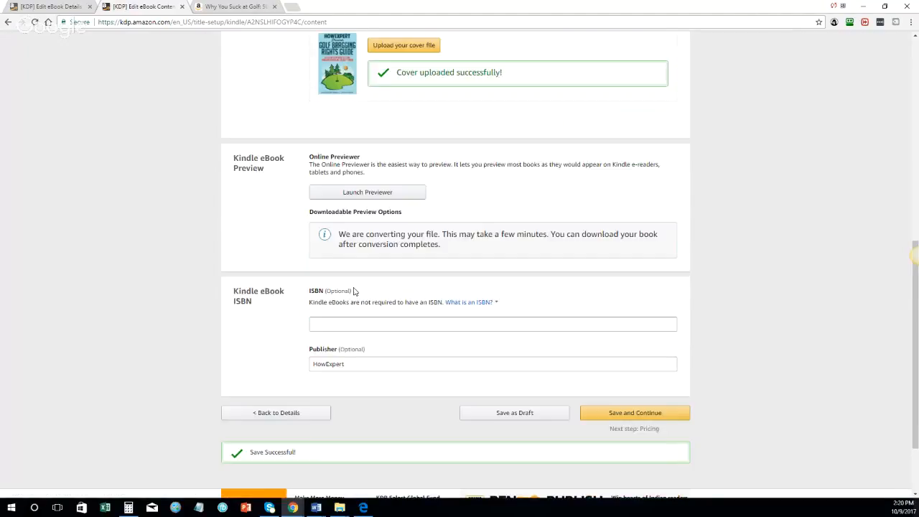
pyautogui.scroll(-2, 354, 291)
pyautogui.click(375, 273)
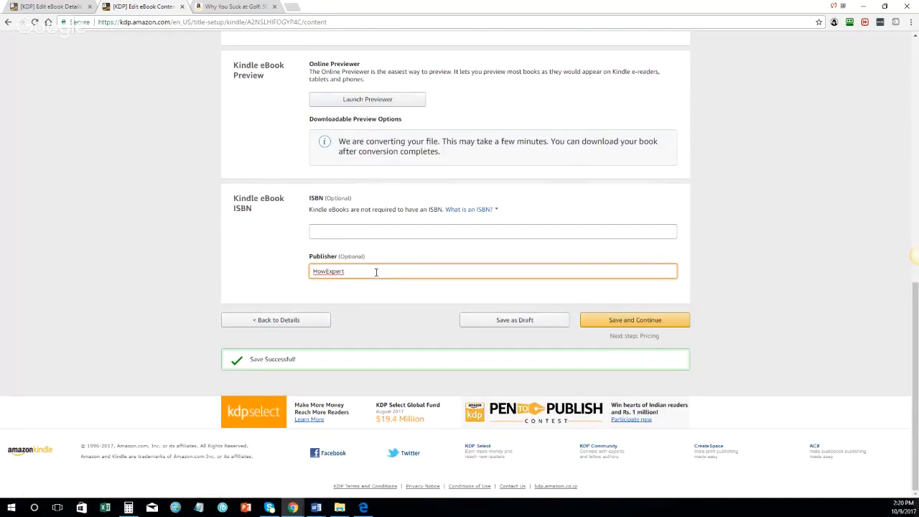
pyautogui.write('.com')
pyautogui.press('Tab')
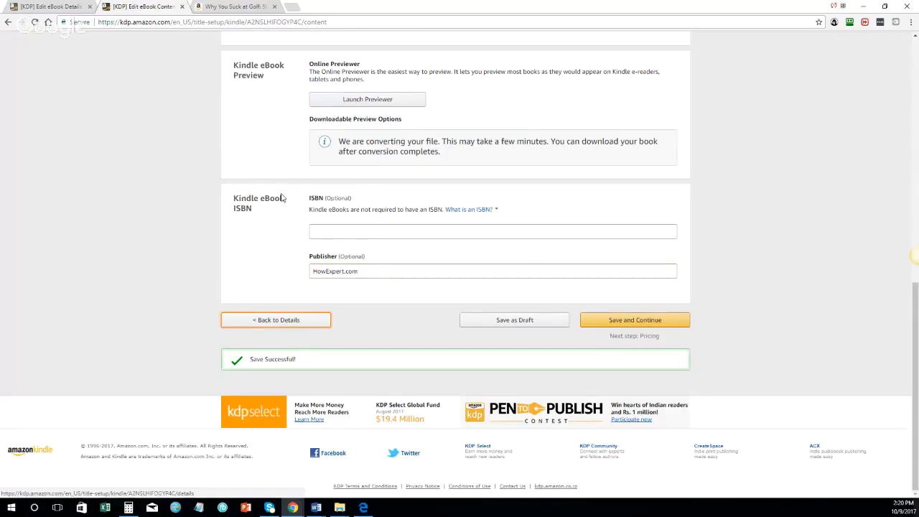
pyautogui.click(619, 321)
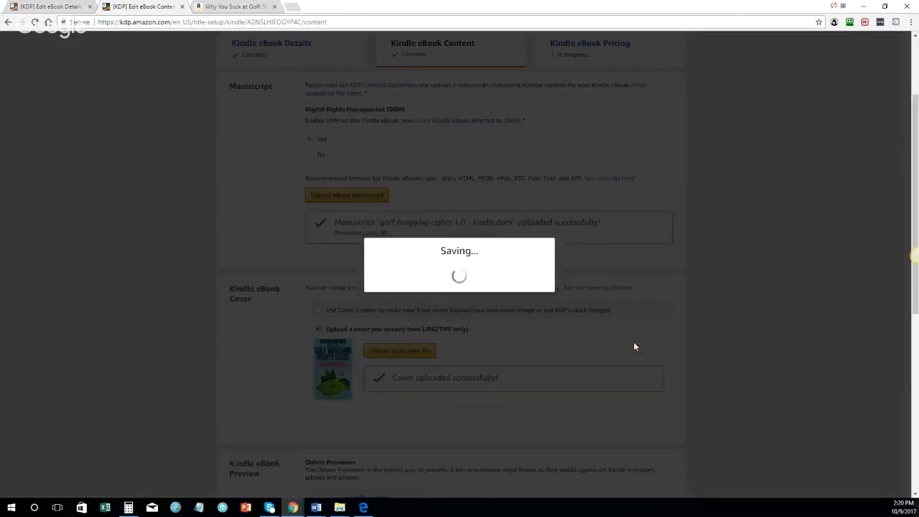
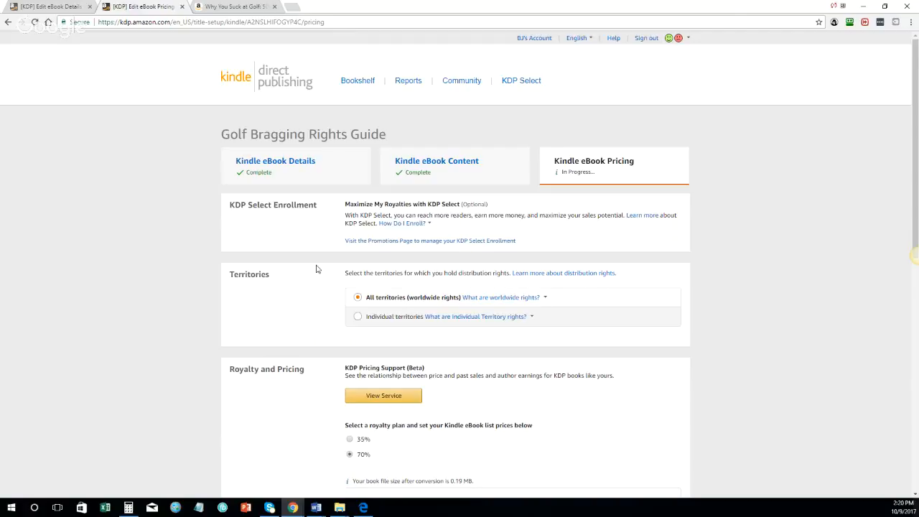
# Step: Publish the Golf Bragging Rights eBook from the pricing page and bring the CreateSpace tab into this window
pyautogui.scroll(-2, 315, 268)
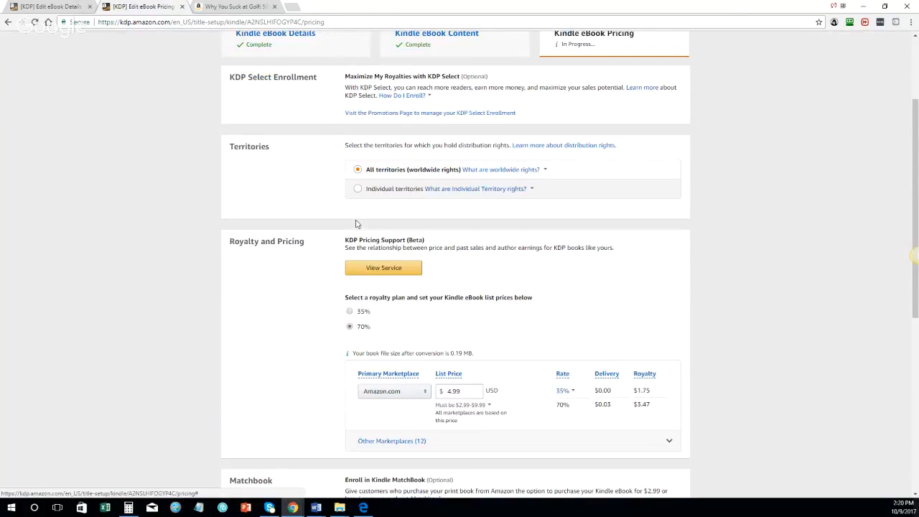
pyautogui.scroll(-1, 355, 224)
pyautogui.scroll(-2, 353, 245)
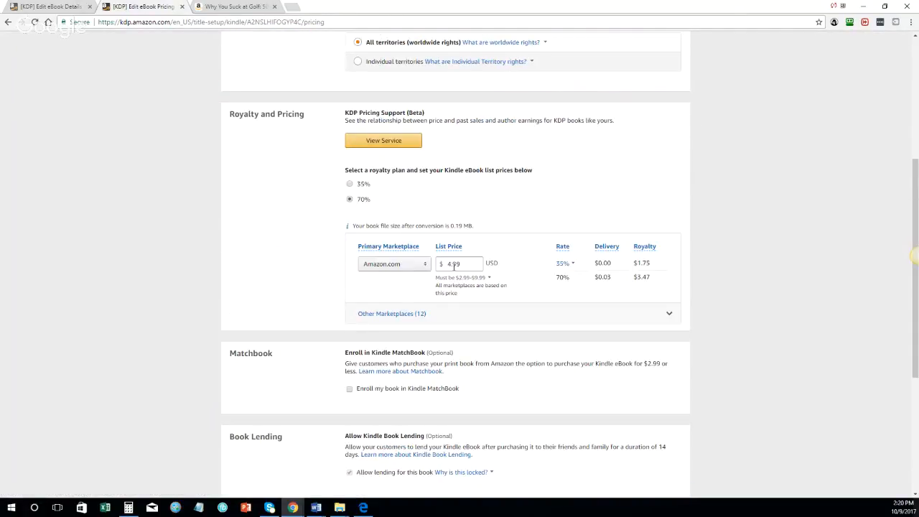
pyautogui.scroll(-3, 454, 266)
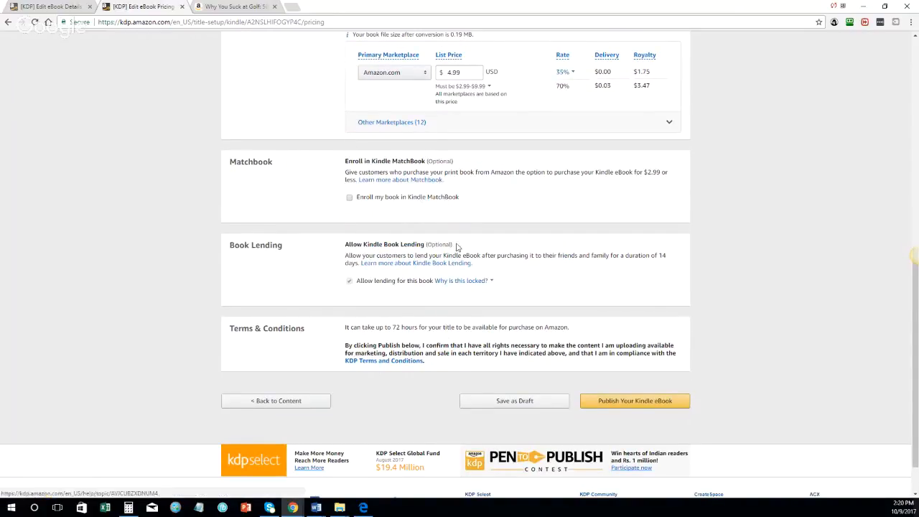
pyautogui.scroll(-1, 446, 324)
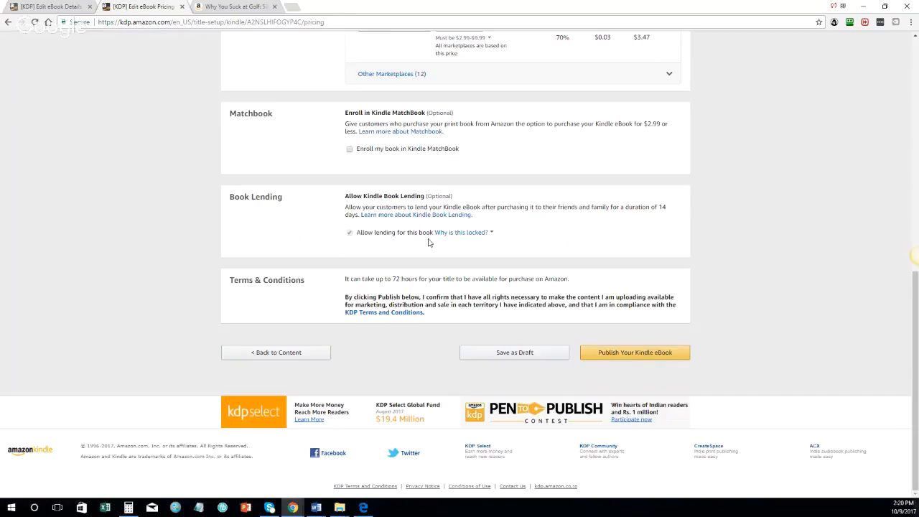
pyautogui.click(639, 349)
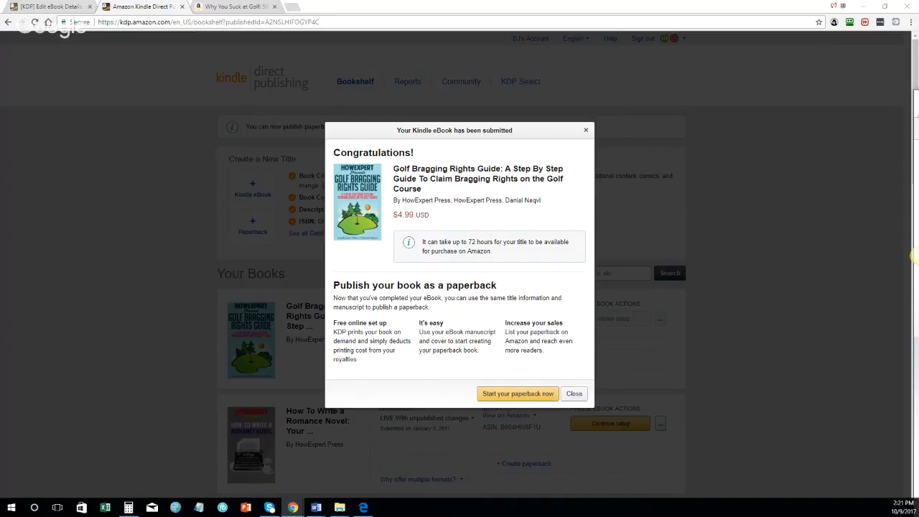
pyautogui.moveTo(918, 96); pyautogui.dragTo(546, 10)
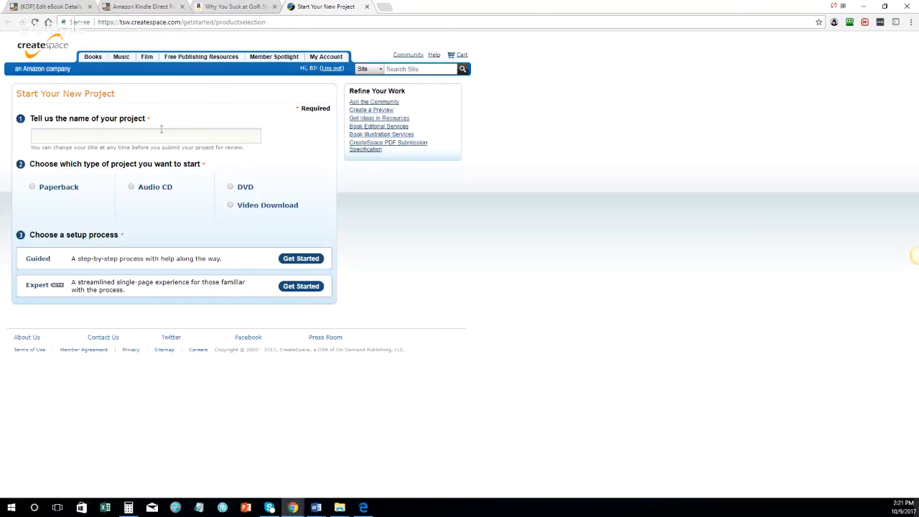
# Step: Start a Paperback project named 'Test Test' using the Expert setup
pyautogui.click(46, 189)
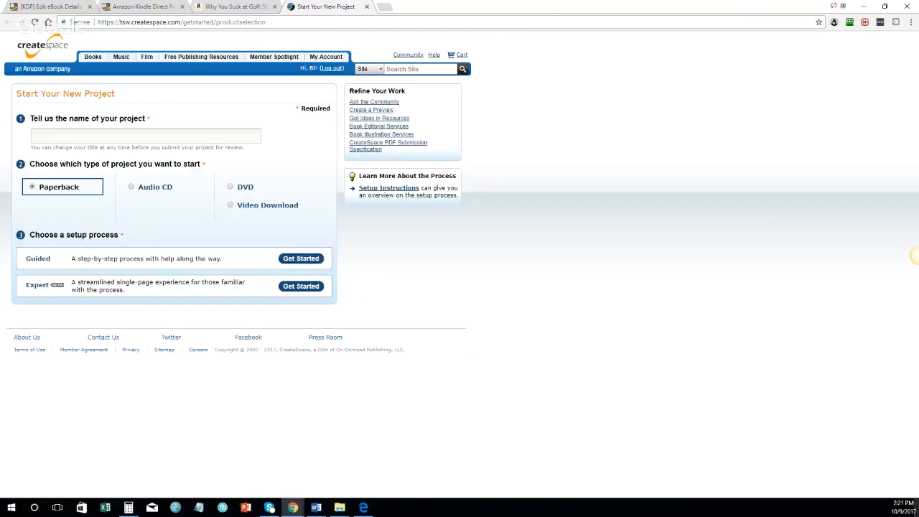
pyautogui.click(918, 255)
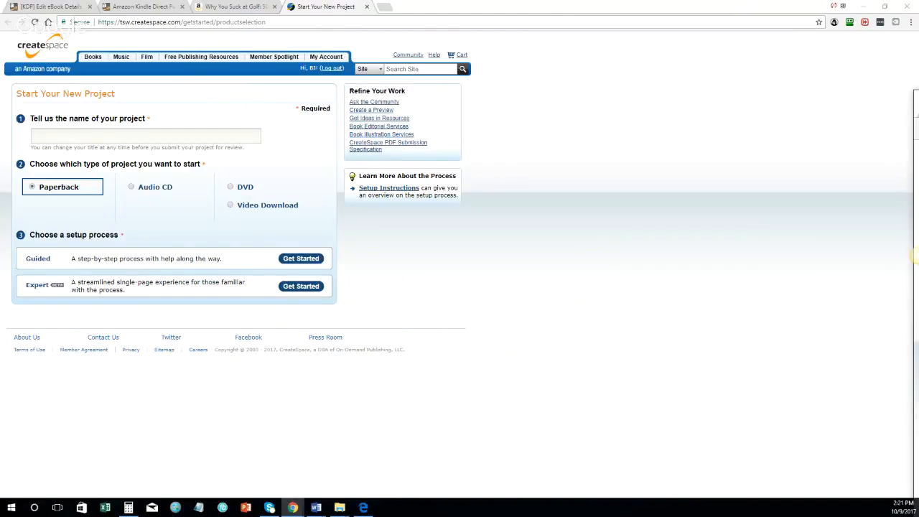
pyautogui.moveTo(918, 96); pyautogui.dragTo(424, 5)
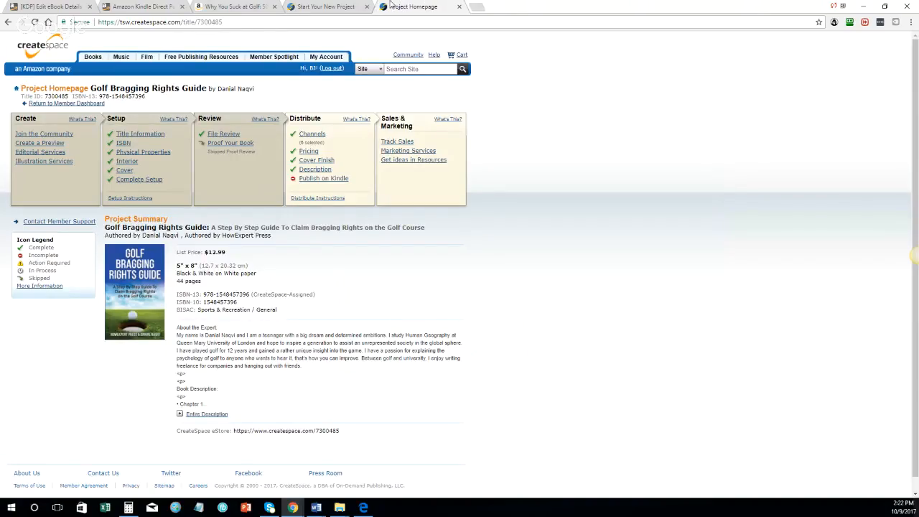
pyautogui.click(351, 5)
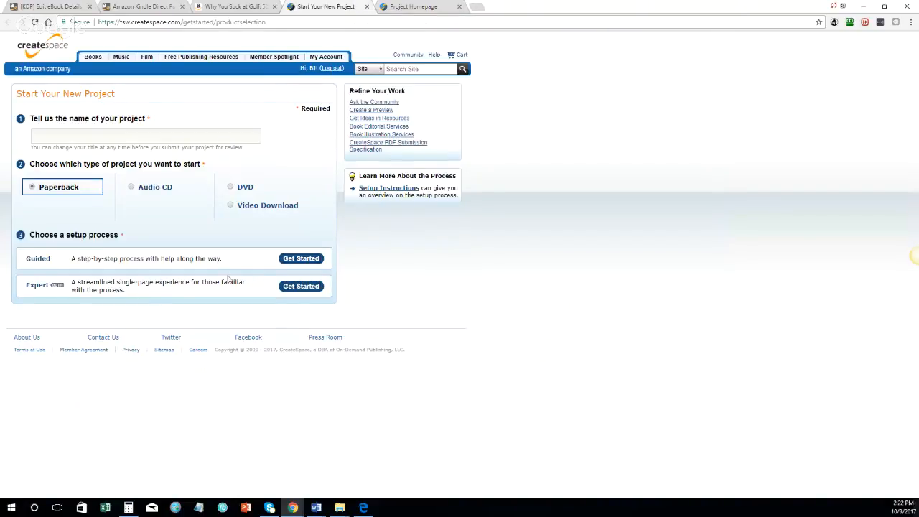
pyautogui.click(96, 135)
pyautogui.write('T')
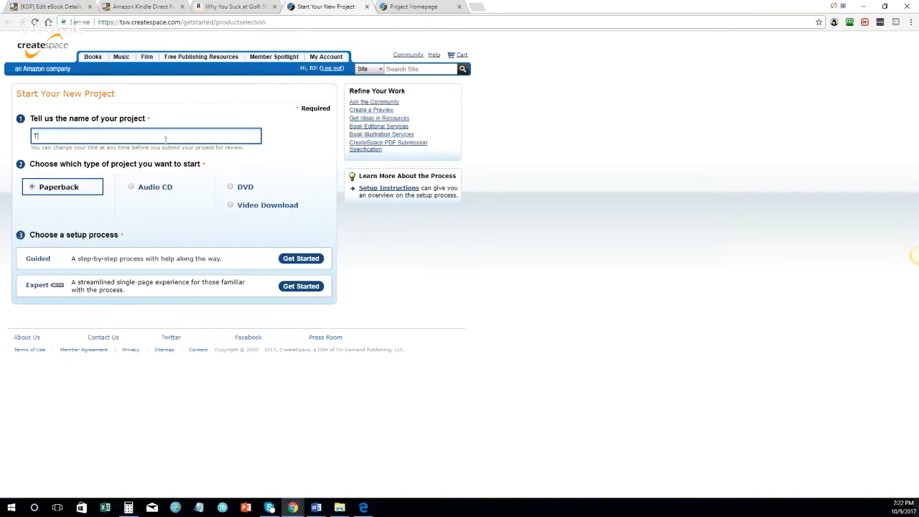
pyautogui.write('est Test')
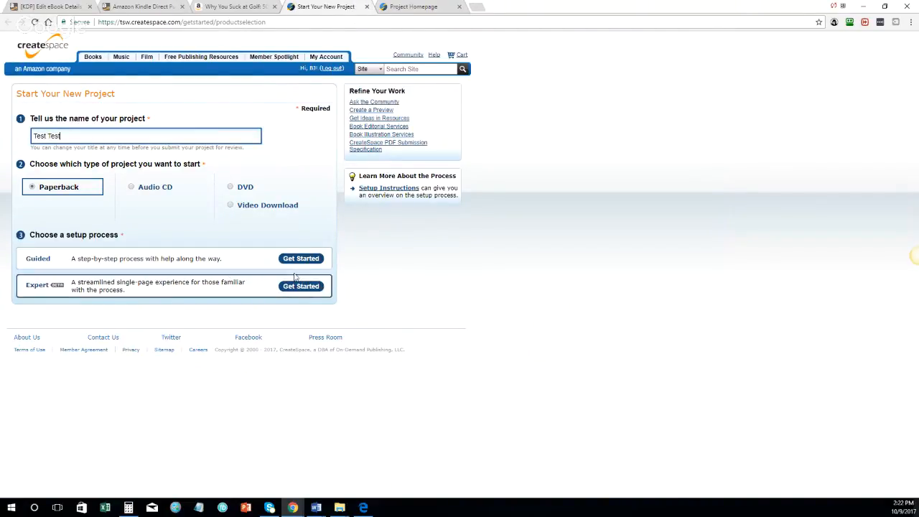
pyautogui.click(301, 286)
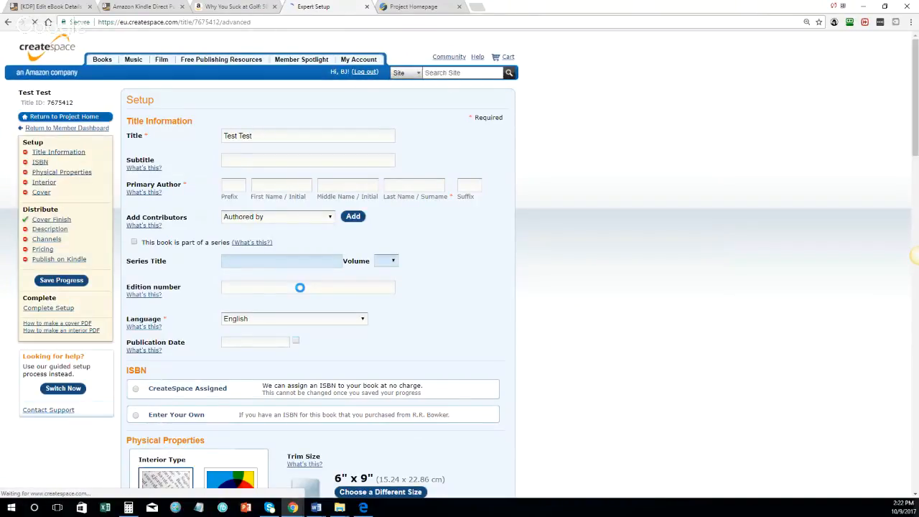
# Step: Enter 'HowExpert Press' as the primary author's last name and remove the extra contributor row
pyautogui.click(262, 6)
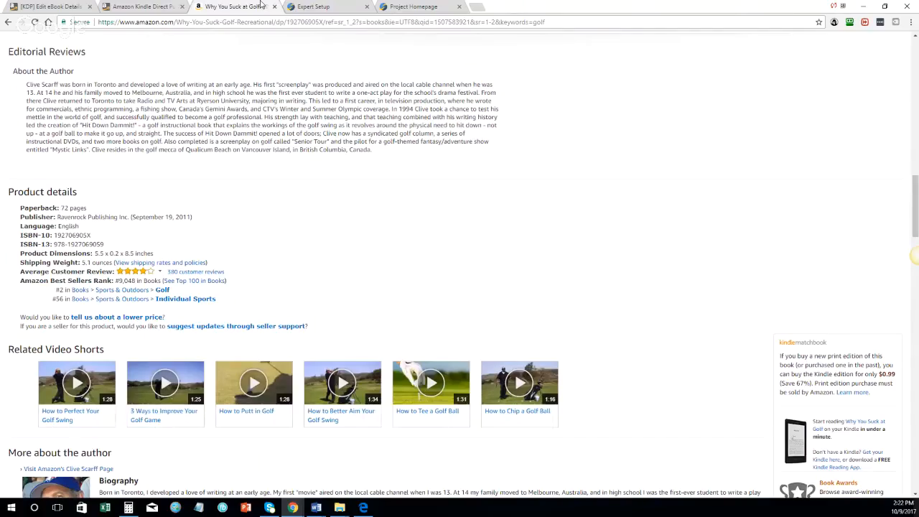
pyautogui.moveTo(169, 6); pyautogui.dragTo(226, 5)
pyautogui.click(327, 5)
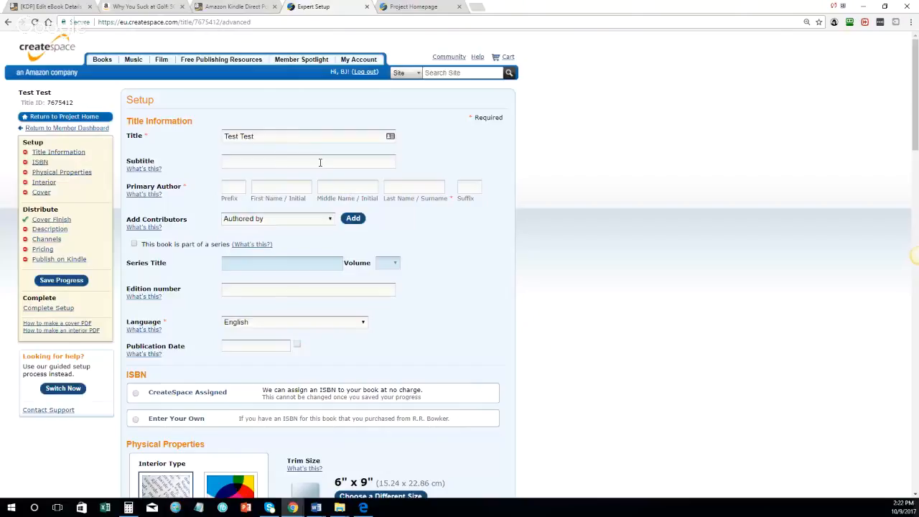
pyautogui.click(413, 188)
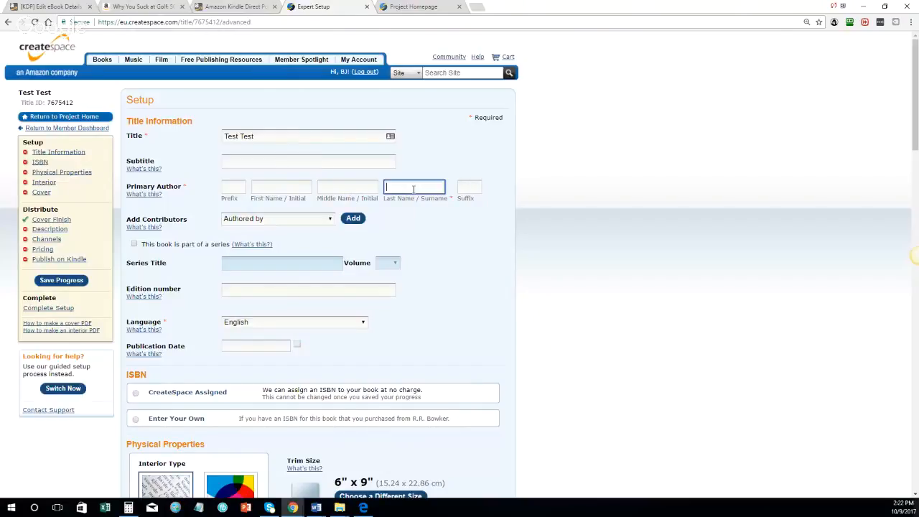
pyautogui.click(354, 219)
pyautogui.click(264, 220)
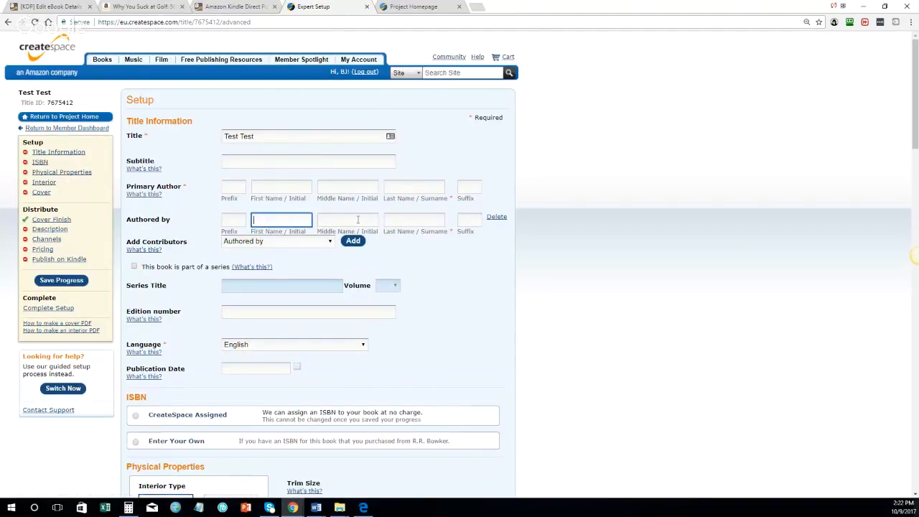
pyautogui.click(397, 221)
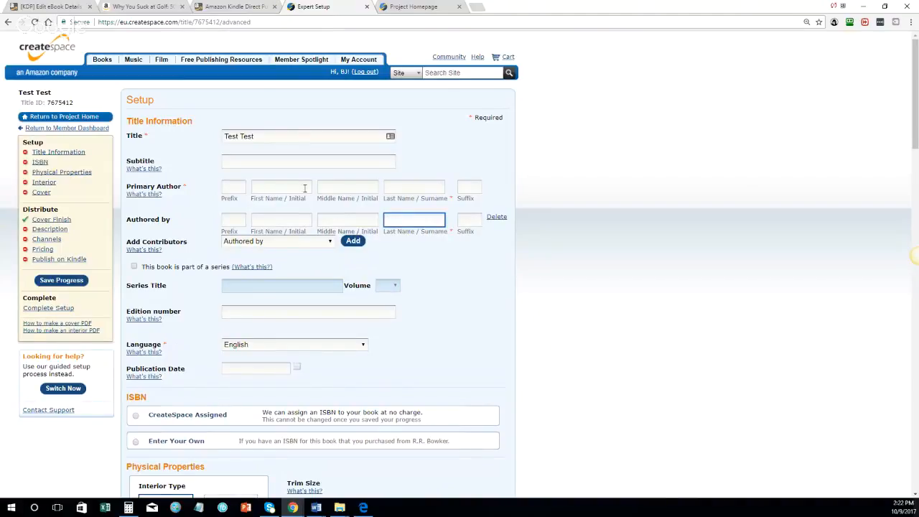
pyautogui.click(407, 188)
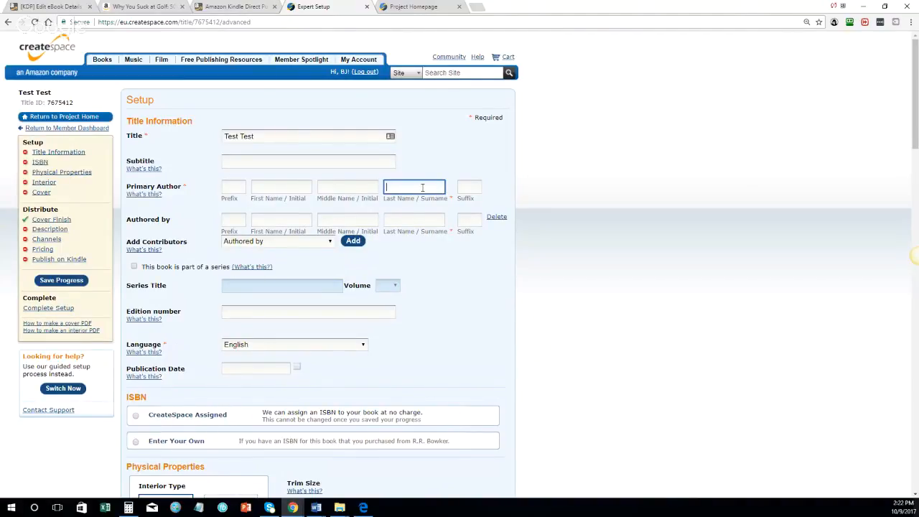
pyautogui.write('HowExpertPres')
pyautogui.write('ess')
pyautogui.press('Tab')
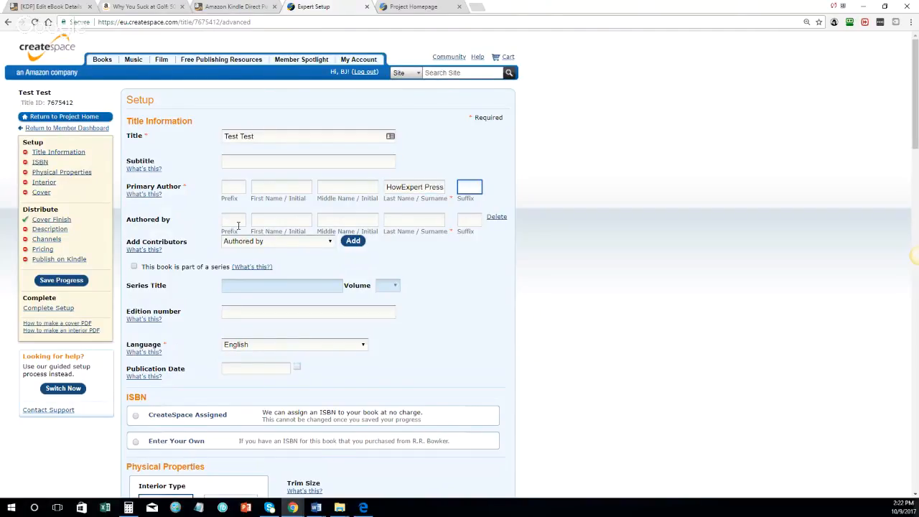
pyautogui.click(499, 217)
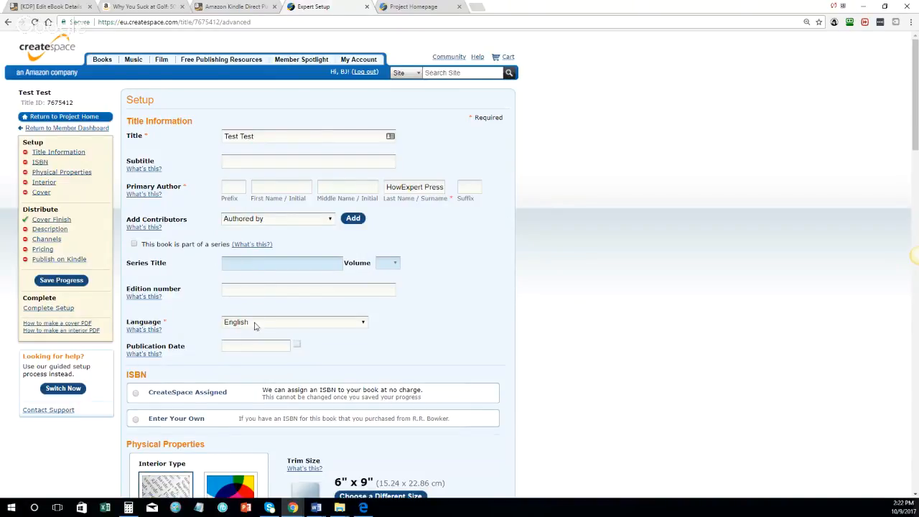
# Step: Set the publication date to October 9, 2017 and choose a CreateSpace-assigned ISBN
pyautogui.scroll(-1, 250, 299)
pyautogui.click(249, 294)
pyautogui.scroll(-1, 251, 290)
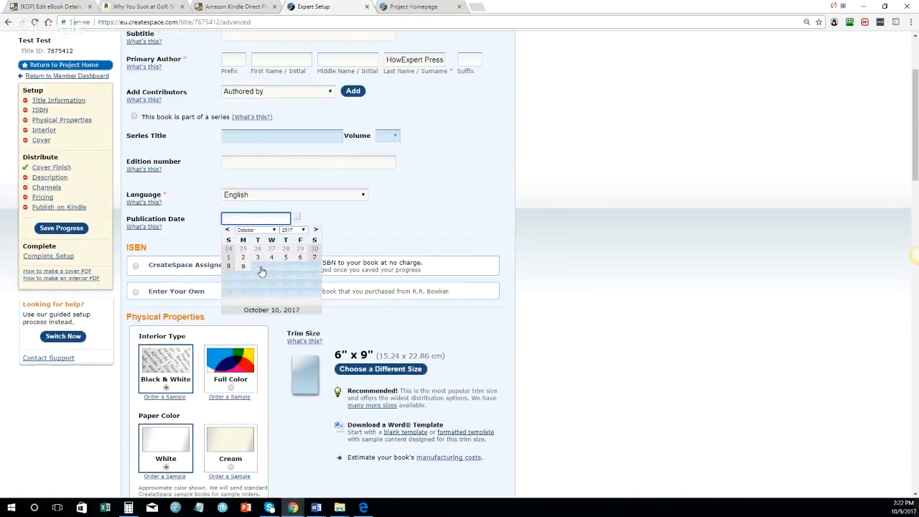
pyautogui.click(246, 266)
pyautogui.click(160, 266)
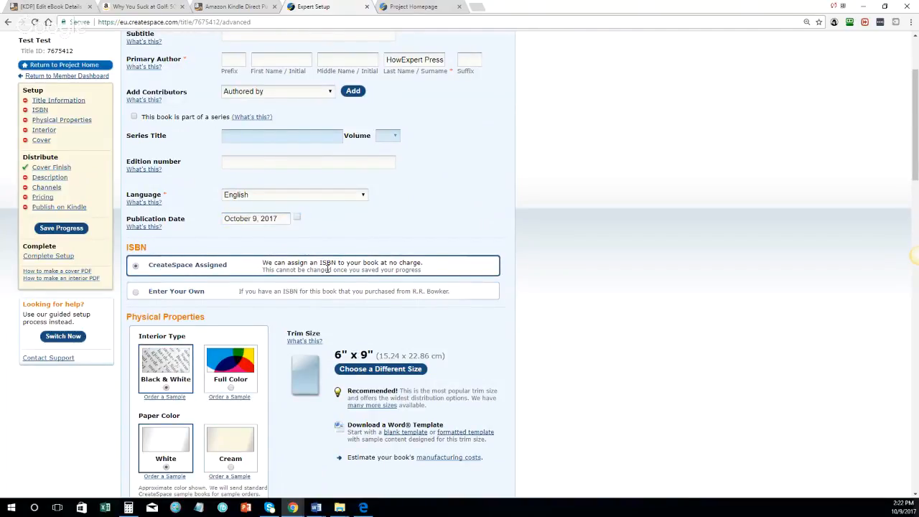
pyautogui.scroll(-1, 327, 267)
pyautogui.scroll(1, 234, 272)
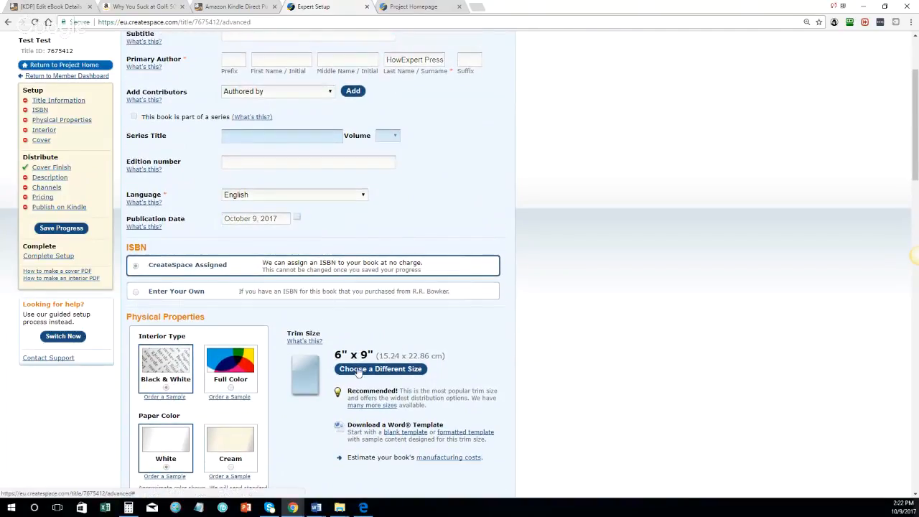
pyautogui.click(359, 371)
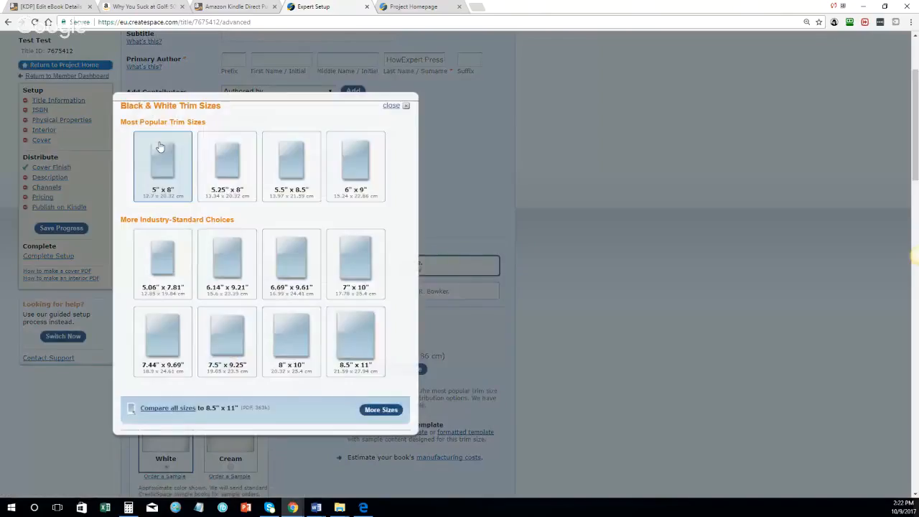
# Step: Choose a 5" x 8" trim size and upload 'golf bragging rights 1.0 - cs.pdf' as the interior
pyautogui.click(160, 147)
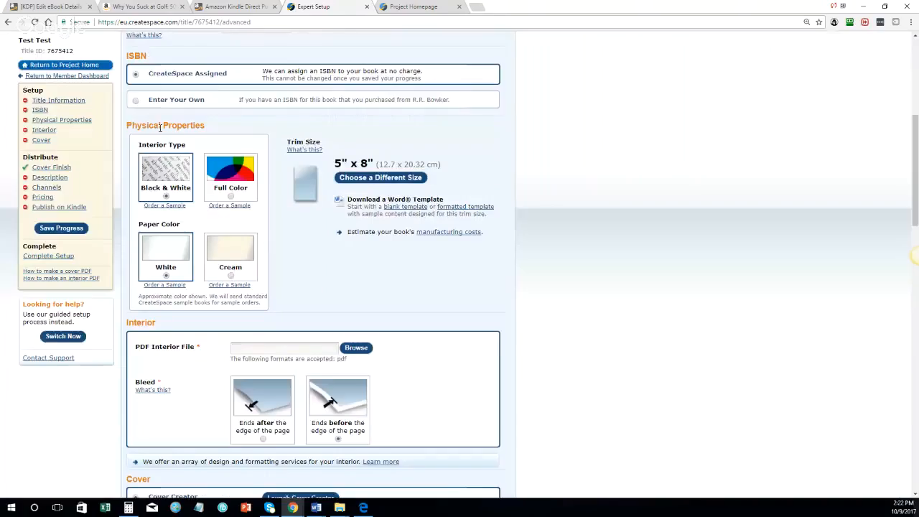
pyautogui.scroll(-2, 159, 127)
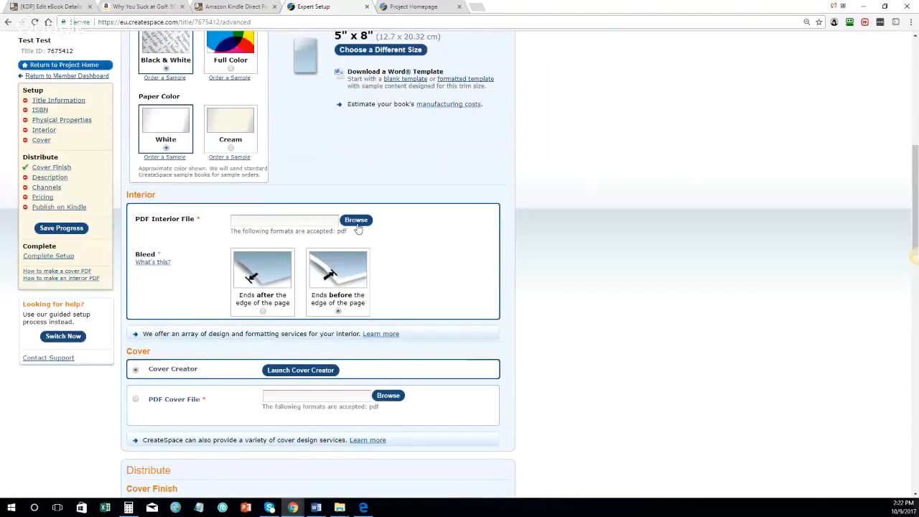
pyautogui.click(357, 221)
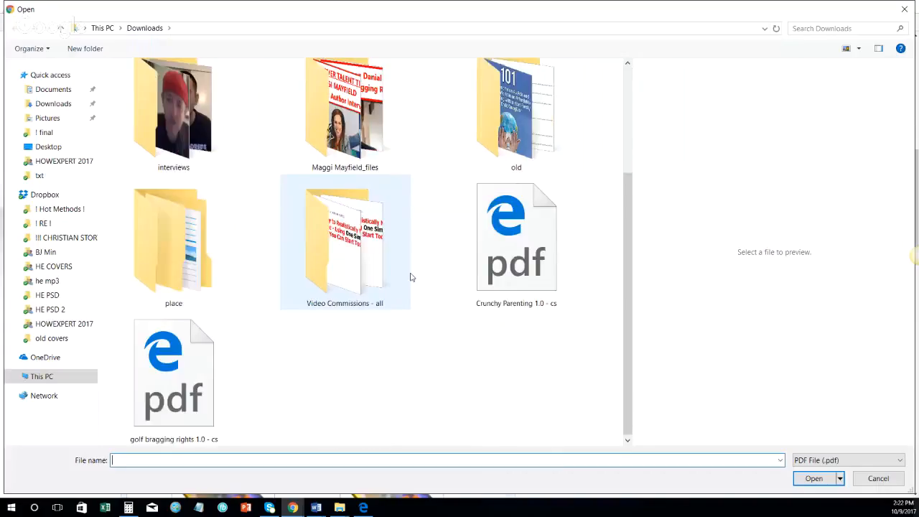
pyautogui.doubleClick(178, 380)
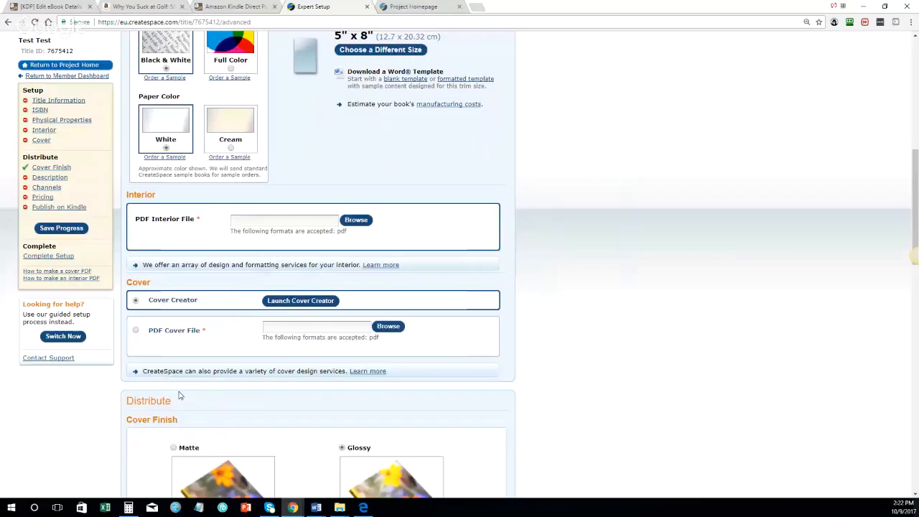
pyautogui.scroll(-3, 355, 250)
pyautogui.scroll(1, 281, 227)
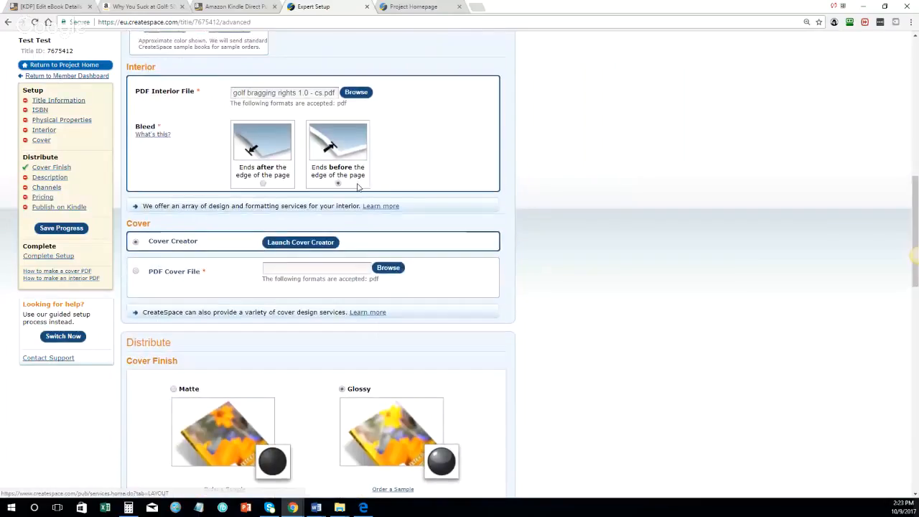
pyautogui.scroll(-2, 294, 240)
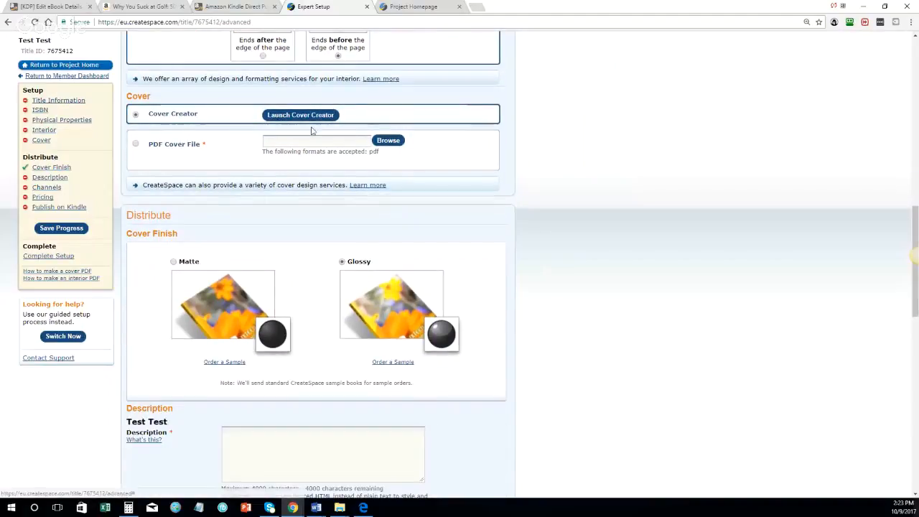
pyautogui.scroll(-2, 421, 139)
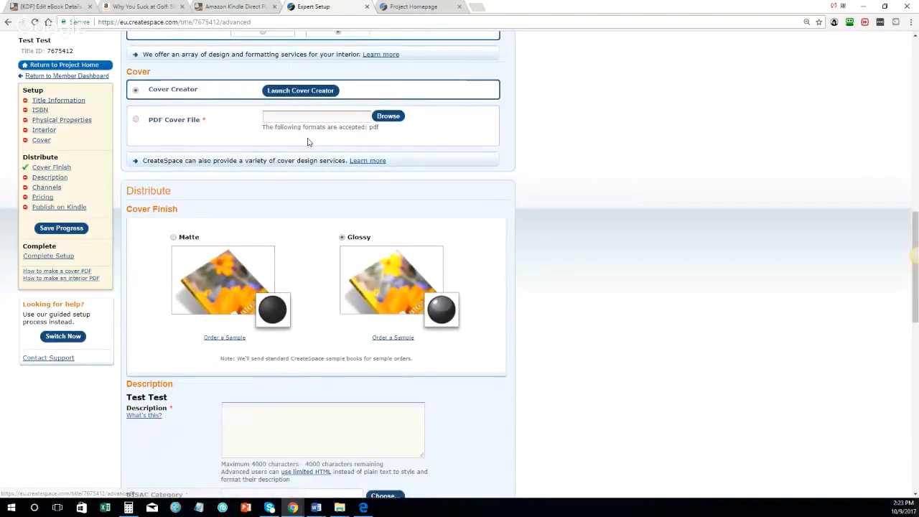
pyautogui.scroll(-1, 331, 179)
# Step: Type placeholder text in the Description box and insert <p> tags between its first lines
pyautogui.click(313, 245)
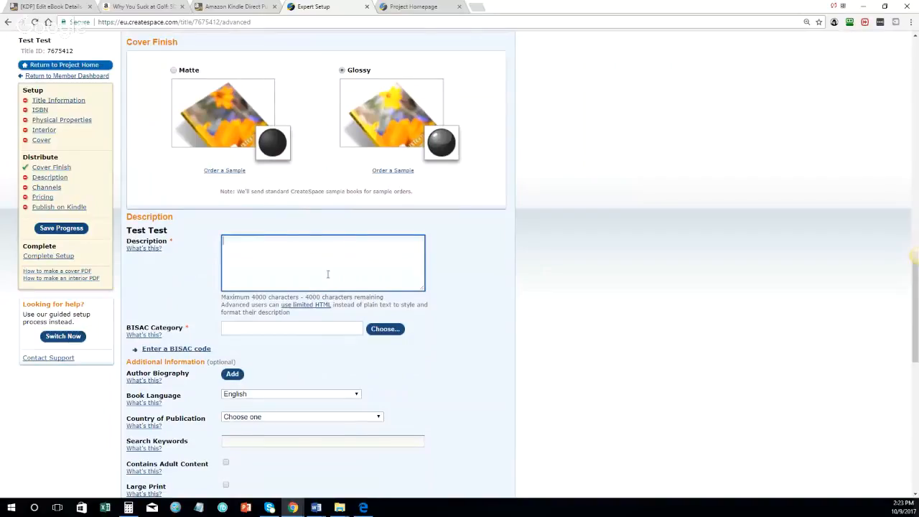
pyautogui.click(222, 6)
pyautogui.click(316, 6)
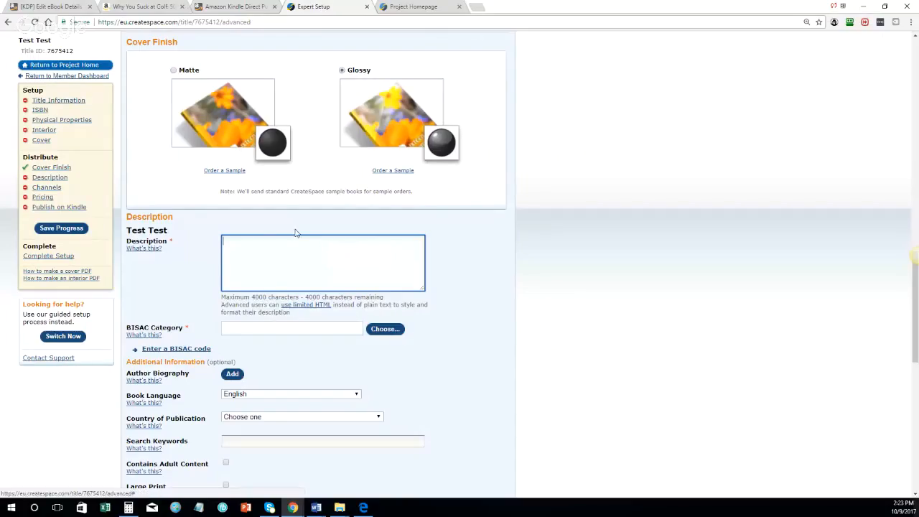
pyautogui.write('asdf')
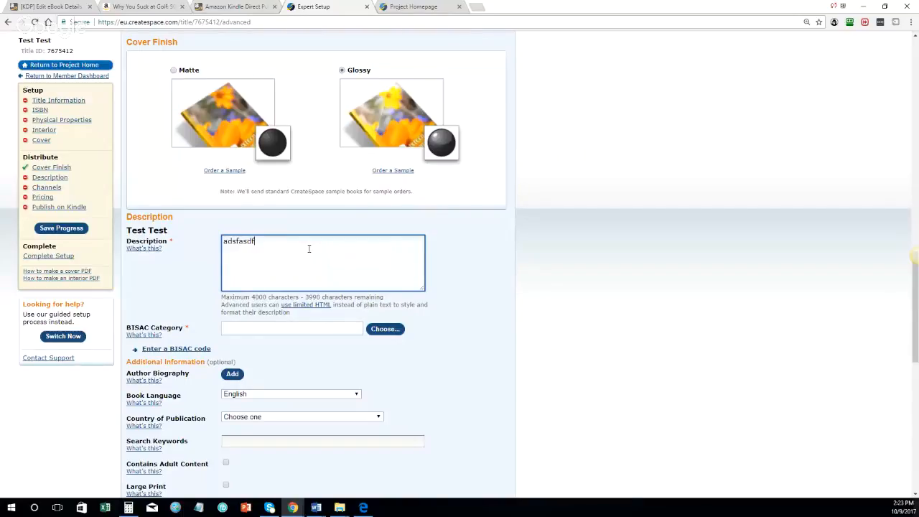
pyautogui.write('asdfasdf as dfasdf as df asdf asfd')
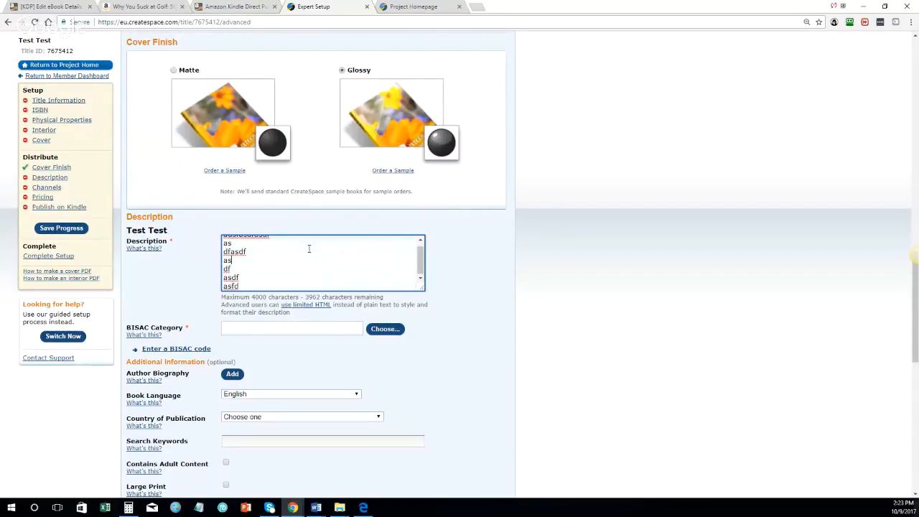
pyautogui.press('Up')
pyautogui.press('Return')
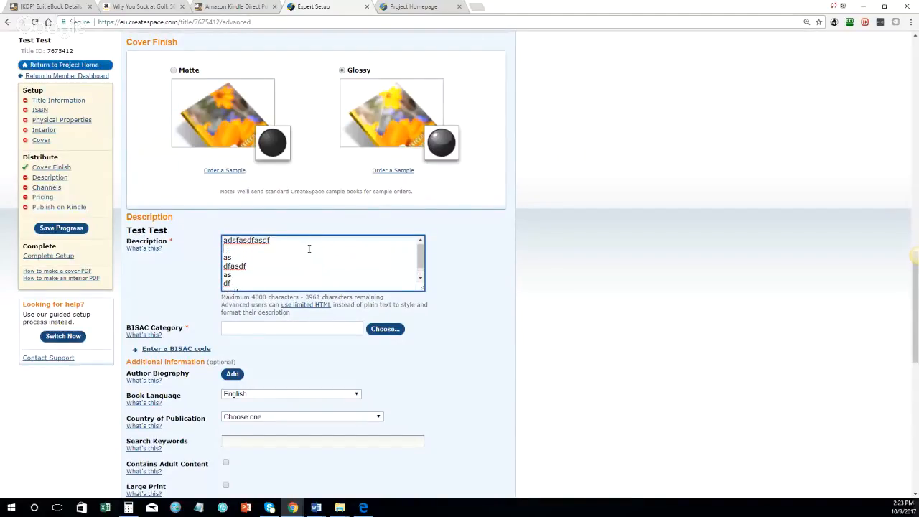
pyautogui.write('<p>')
pyautogui.hotkey('shift', 'Left')
pyautogui.hotkey('shift', 'Left')
pyautogui.hotkey('shift', 'Left')
pyautogui.hotkey('ctrl', 'c')
pyautogui.press('Right')
pyautogui.hotkey('ctrl', 'v')
pyautogui.press('Return')
pyautogui.hotkey('ctrl', 'v')
pyautogui.hotkey('ctrl', 'v')
pyautogui.press('Down')
pyautogui.press('Down')
pyautogui.press('Down')
pyautogui.press('Down')
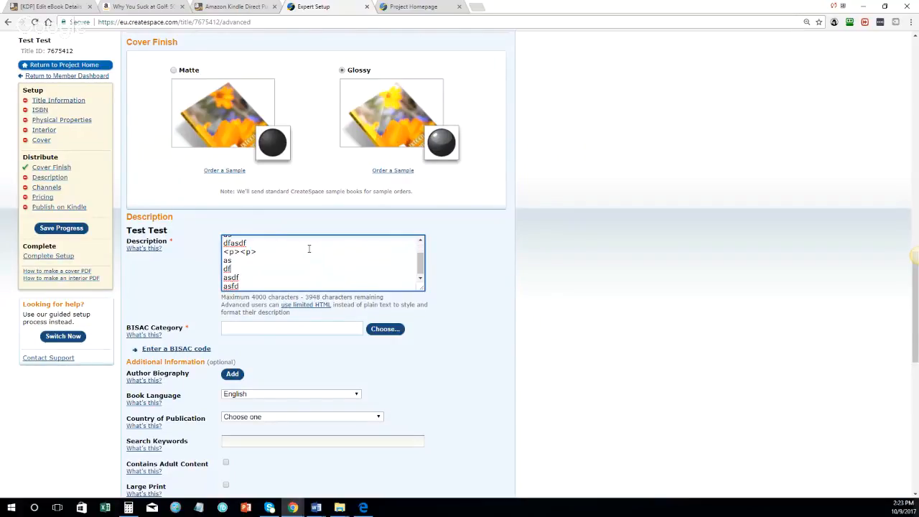
pyautogui.press('Return')
pyautogui.hotkey('ctrl', 'v')
pyautogui.press('Down')
pyautogui.press('Down')
pyautogui.press('Down')
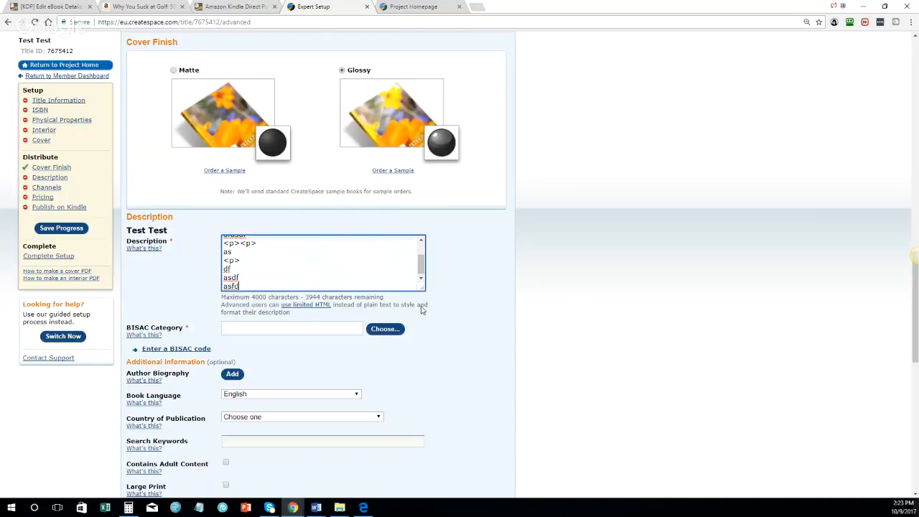
# Step: Enlarge the Description box, lengthen the first line, and add a 'Chapter 1' line
pyautogui.moveTo(424, 288); pyautogui.dragTo(468, 432)
pyautogui.doubleClick(245, 239)
pyautogui.write('adsfasdfasdfsadfasd')
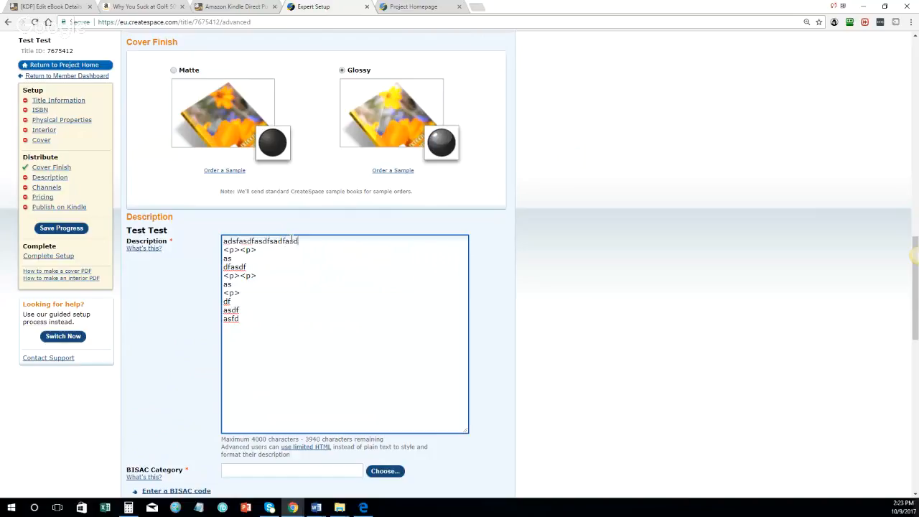
pyautogui.doubleClick(277, 238)
pyautogui.write('adsfasdfasdfsadfasdadsfasdfasdfsadfasdadsfasdfasdfsadfasd')
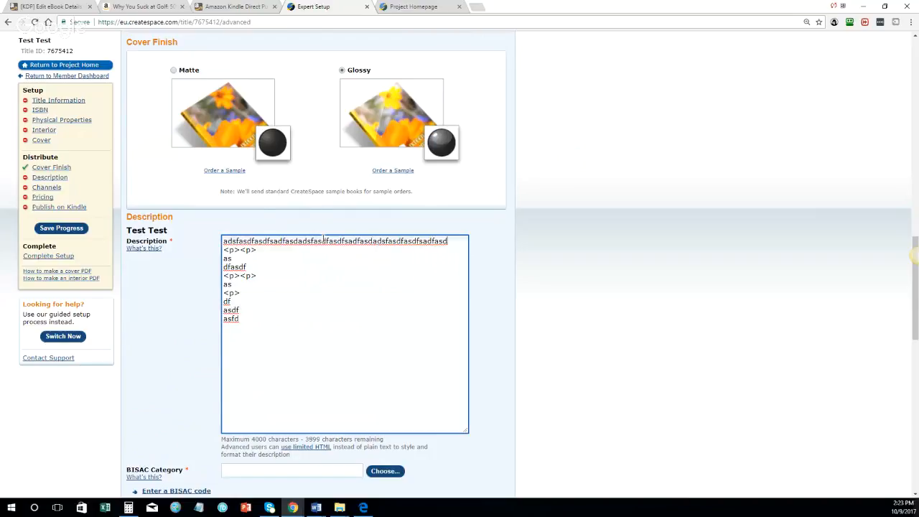
pyautogui.write('adsfasdfasdfsadfasdadsfasdfasdfsadfasdadsfasdfasdfsadfasdadsfasdfasdfsadfasdadsfasdfasdfsadfasdadsfasdfsadfsadfasdadsfasdfasdfsadfasdadsfasdfasdfsadfasdadsfasdfasdfsadfasd')
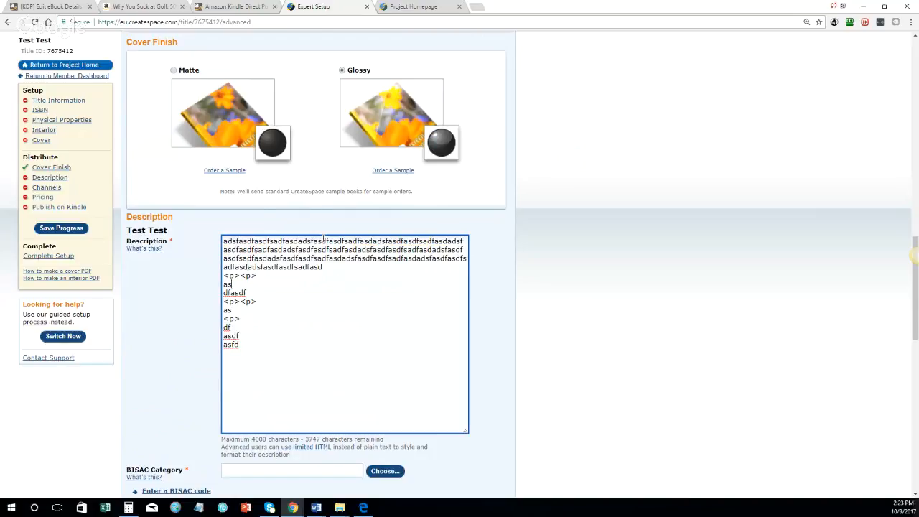
pyautogui.write('adsfasdfasdfsadfasdadsfasdfasdfsadfasd <p><p> asadsfasdfasdfsadfasd')
pyautogui.press('Return')
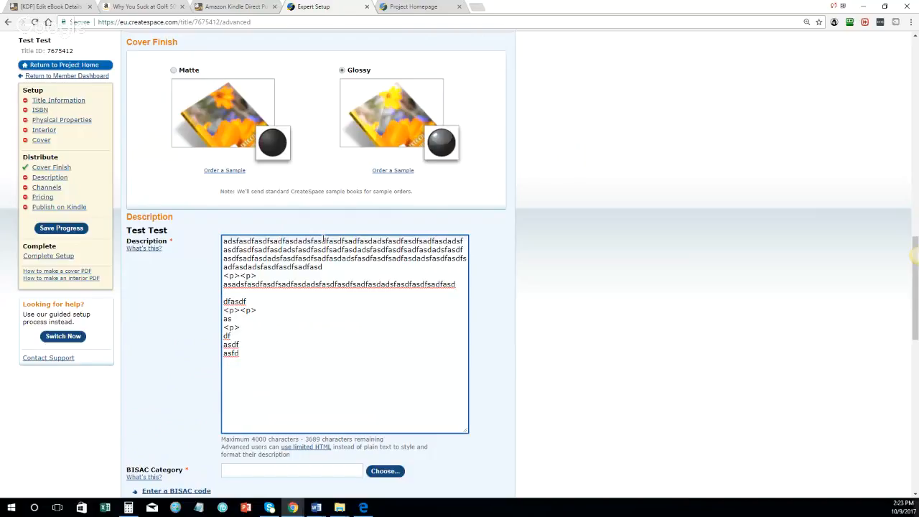
pyautogui.press('Return')
pyautogui.hotkey('shift', 'Up')
pyautogui.hotkey('shift', 'Up')
pyautogui.hotkey('shift', 'Right')
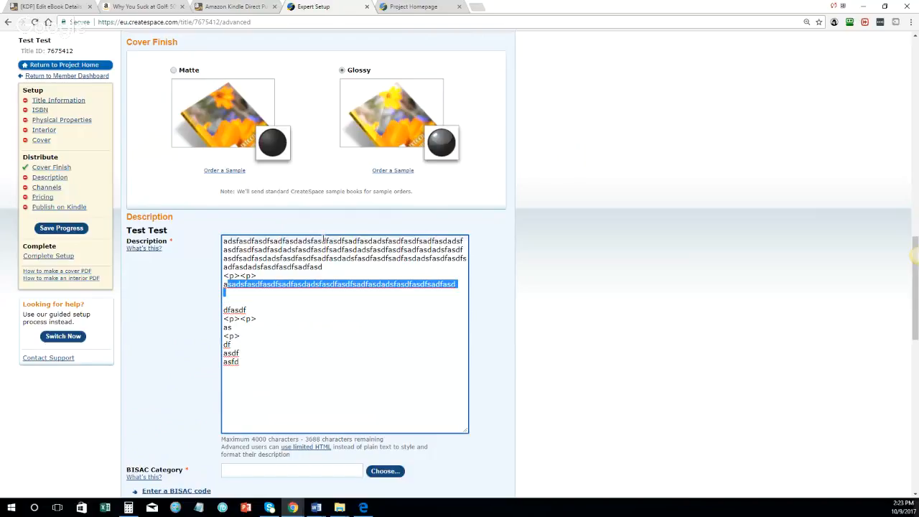
pyautogui.write('sdfasdf')
pyautogui.press('BackSpace')
pyautogui.press('BackSpace')
pyautogui.press('BackSpace')
pyautogui.press('BackSpace')
pyautogui.press('BackSpace')
pyautogui.press('BackSpace')
pyautogui.press('BackSpace')
pyautogui.press('BackSpace')
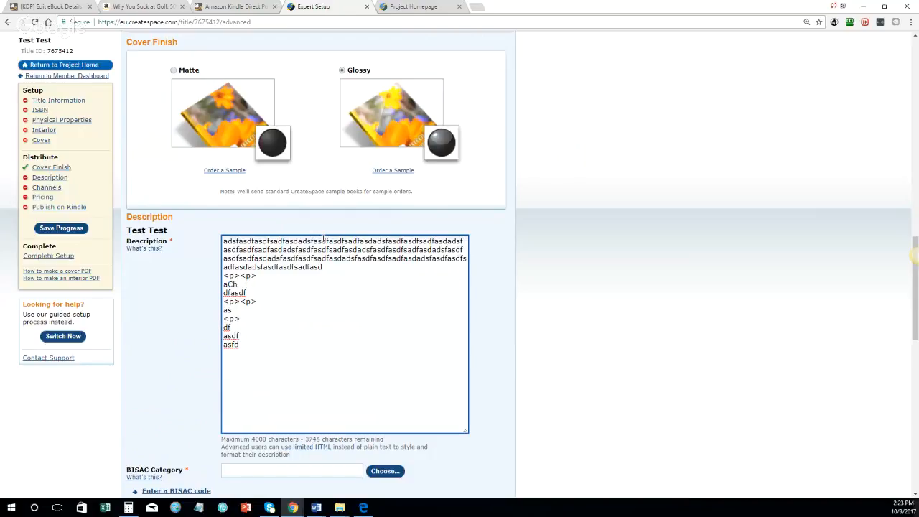
pyautogui.write('Chapter 1')
# Step: Paste several placeholder lines below Chapter 1 and delete the leftover lines at the bottom
pyautogui.hotkey('shift', 'Left')
pyautogui.hotkey('shift', 'Left')
pyautogui.hotkey('shift', 'Left')
pyautogui.hotkey('shift', 'Left')
pyautogui.hotkey('shift', 'Left')
pyautogui.hotkey('shift', 'Left')
pyautogui.write('adsfasdfasdfsadfasdadsfasdfasdfsadfasdadsfasdfasdfsadfasd')
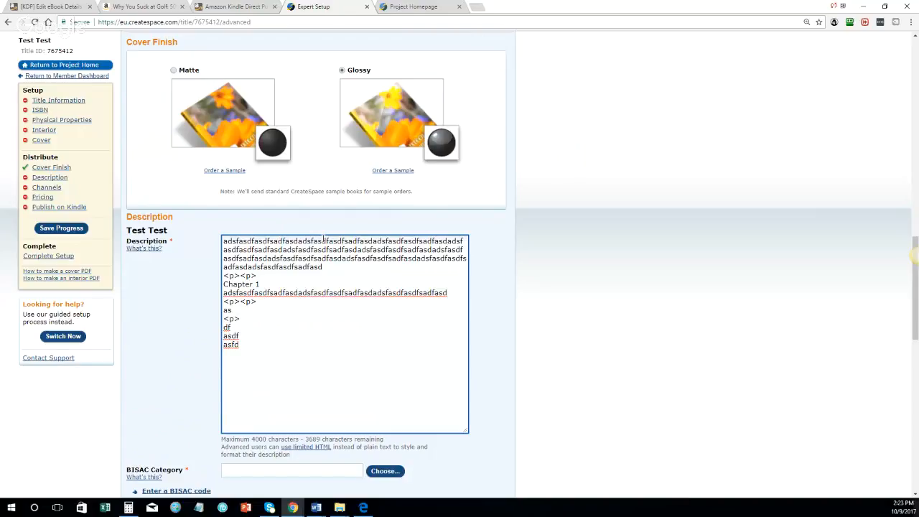
pyautogui.press('Return')
pyautogui.press('Return')
pyautogui.hotkey('ctrl', 'v')
pyautogui.press('Return')
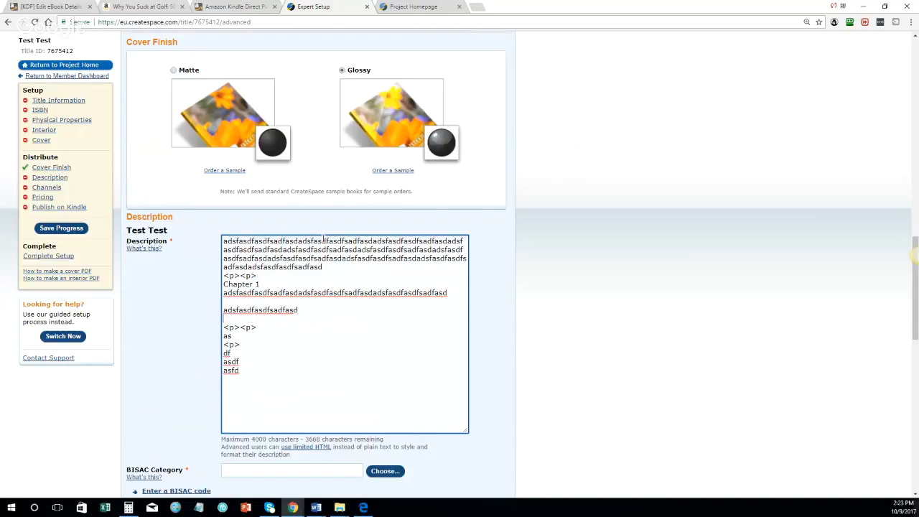
pyautogui.hotkey('ctrl', 'v')
pyautogui.press('Return')
pyautogui.hotkey('ctrl', 'v')
pyautogui.press('Return')
pyautogui.hotkey('ctrl', 'v')
pyautogui.press('Return')
pyautogui.hotkey('ctrl', 'v')
pyautogui.hotkey('ctrl', 'v')
pyautogui.press('Return')
pyautogui.press('Return')
pyautogui.hotkey('ctrl', 'v')
pyautogui.press('Return')
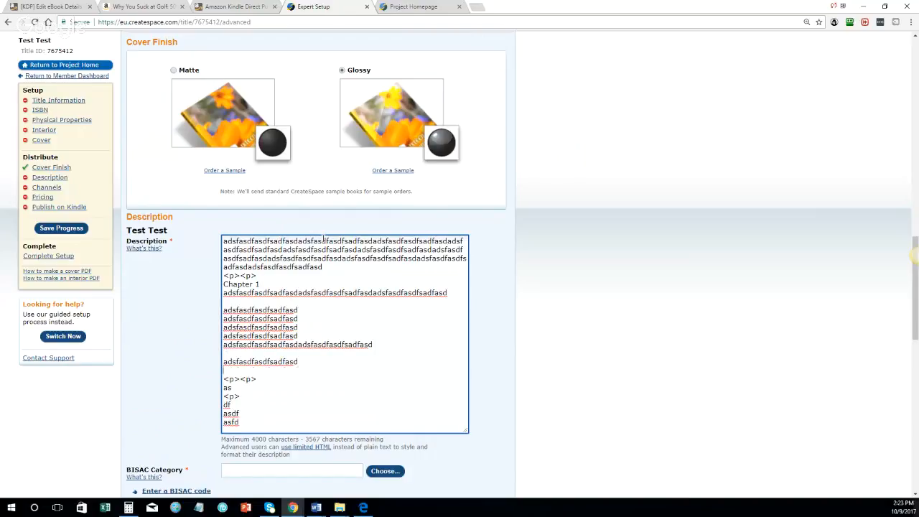
pyautogui.hotkey('ctrl', 'v')
pyautogui.press('Return')
pyautogui.hotkey('ctrl', 'v')
pyautogui.press('Return')
pyautogui.hotkey('ctrl', 'v')
pyautogui.hotkey('ctrl', 'v')
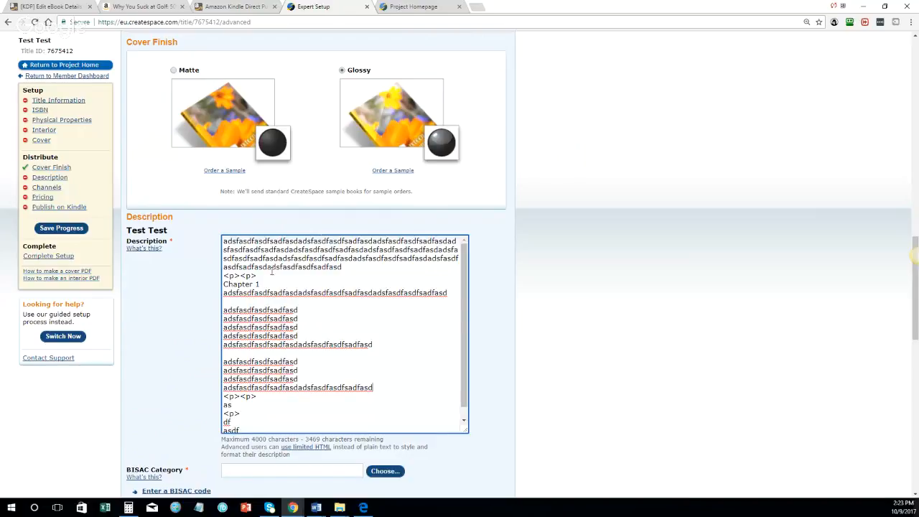
pyautogui.moveTo(250, 424); pyautogui.dragTo(222, 395)
pyautogui.press('BackSpace')
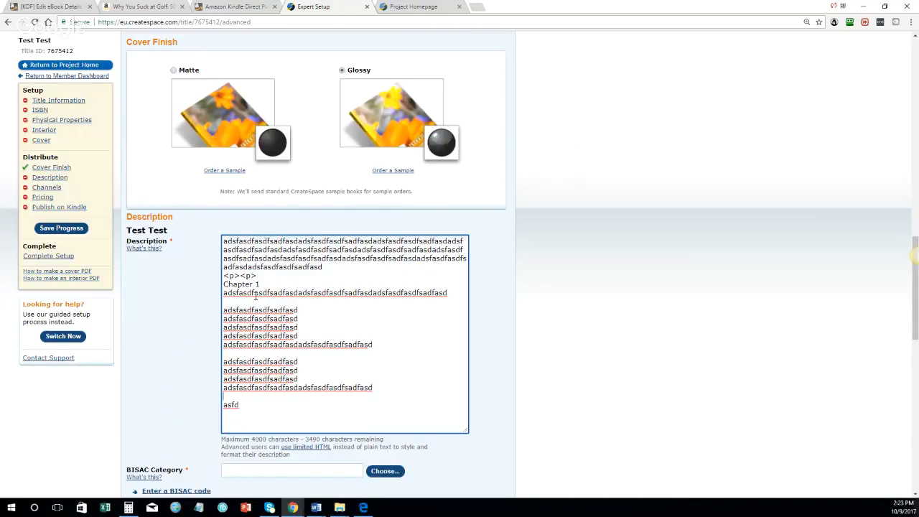
pyautogui.moveTo(265, 276); pyautogui.dragTo(222, 276)
pyautogui.press('BackSpace')
# Step: Put <p><p> tags above the Chapter 1 line and a <p> tag after it
pyautogui.write('<p>')
pyautogui.hotkey('shift', 'Left')
pyautogui.hotkey('shift', 'Left')
pyautogui.hotkey('shift', 'Left')
pyautogui.press('Right')
pyautogui.hotkey('ctrl', 'v')
pyautogui.click(270, 285)
pyautogui.press('Return')
pyautogui.write('<p>')
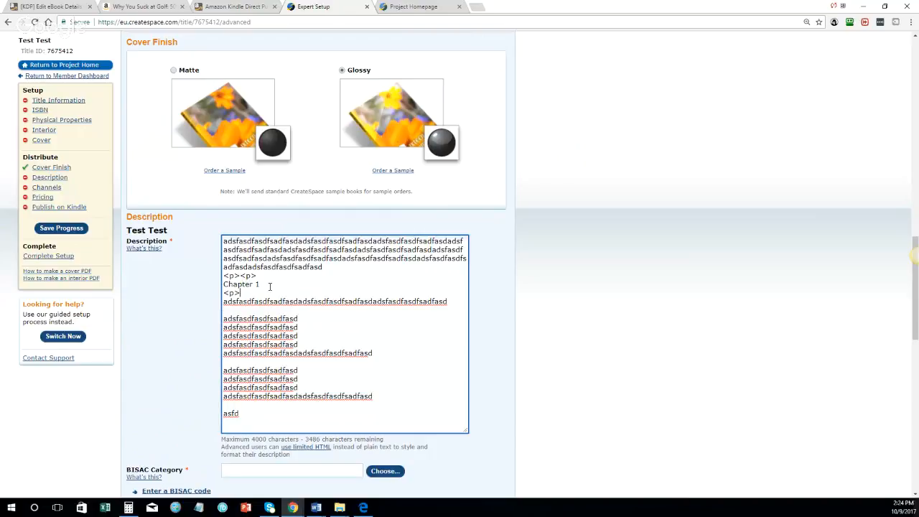
pyautogui.press('Up')
pyautogui.write('adsfasdfasdf')
pyautogui.press('BackSpace')
pyautogui.press('BackSpace')
pyautogui.press('BackSpace')
pyautogui.press('BackSpace')
pyautogui.press('BackSpace')
pyautogui.press('BackSpace')
pyautogui.press('BackSpace')
pyautogui.press('BackSpace')
pyautogui.press('BackSpace')
pyautogui.press('BackSpace')
pyautogui.press('BackSpace')
# Step: Insert <p> tags between the remaining short placeholder lines at the end of the description
pyautogui.click(254, 310)
pyautogui.write('<p><p>')
pyautogui.press('Up')
pyautogui.press('Left')
pyautogui.write('<p>')
pyautogui.press('Return')
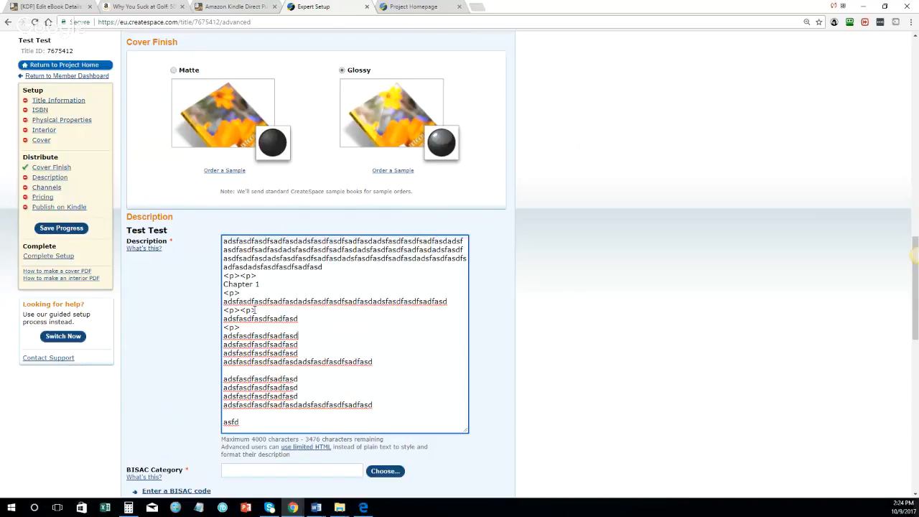
pyautogui.write('<p>')
pyautogui.press('Return')
pyautogui.write('<p>')
pyautogui.press('Return')
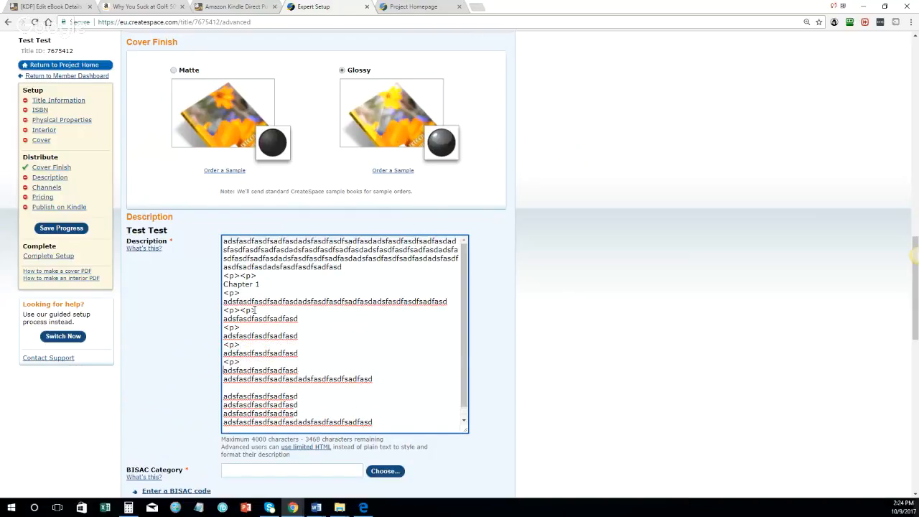
pyautogui.press('Down')
pyautogui.write('<p>')
pyautogui.press('Return')
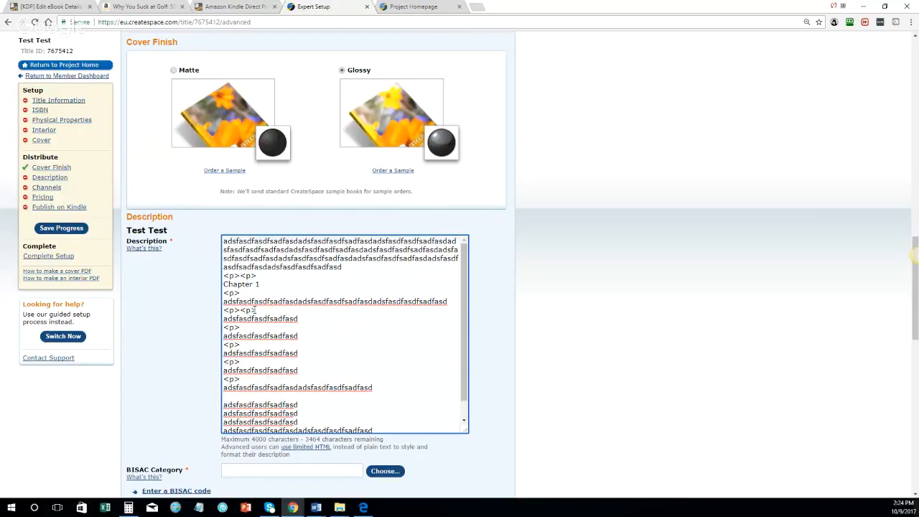
pyautogui.write('<p><p>')
pyautogui.press('Down')
pyautogui.press('Down')
pyautogui.press('Down')
pyautogui.press('Down')
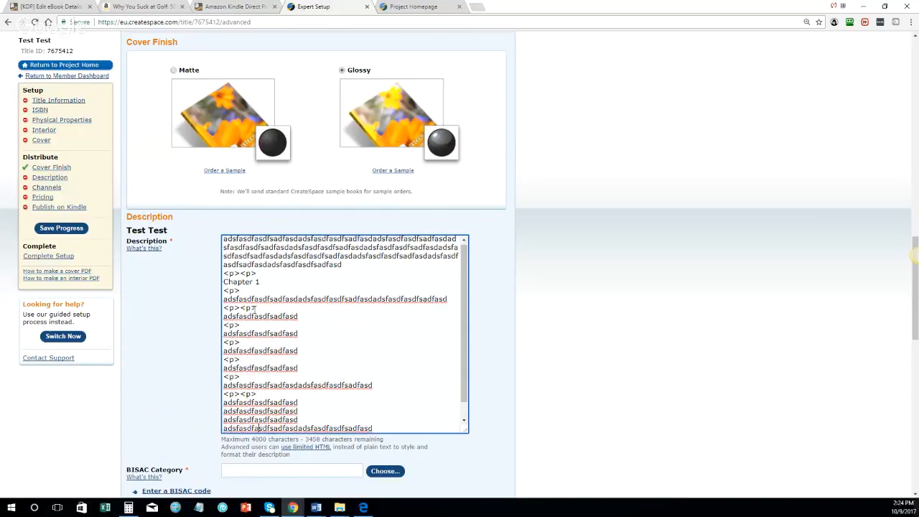
pyautogui.hotkey('ctrl', 'v')
pyautogui.press('Down')
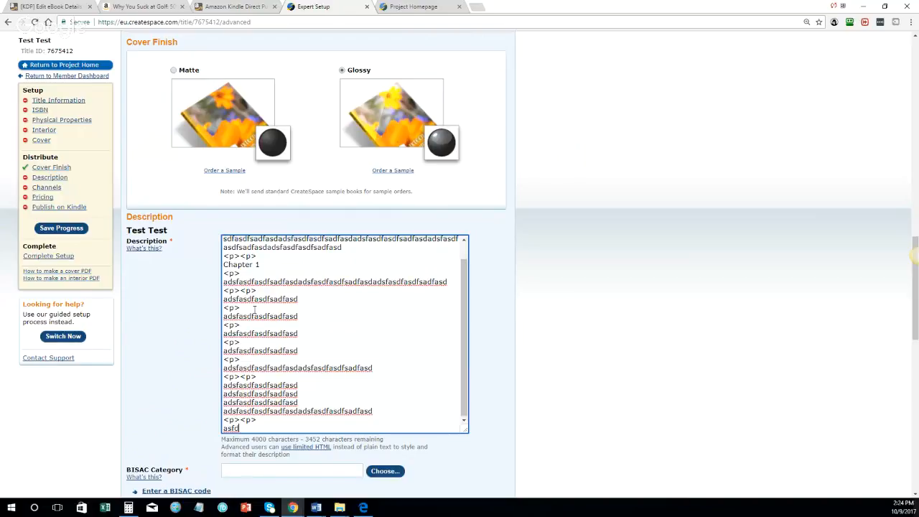
# Step: Pick Sports & Recreation, then Golf, in the BISAC category lists and confirm the choice
pyautogui.scroll(-1, 235, 380)
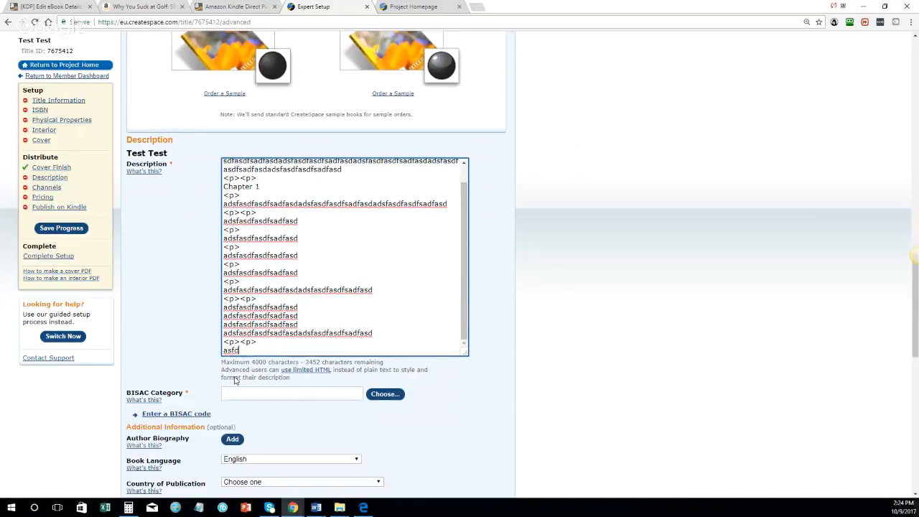
pyautogui.scroll(-1, 234, 380)
pyautogui.click(387, 348)
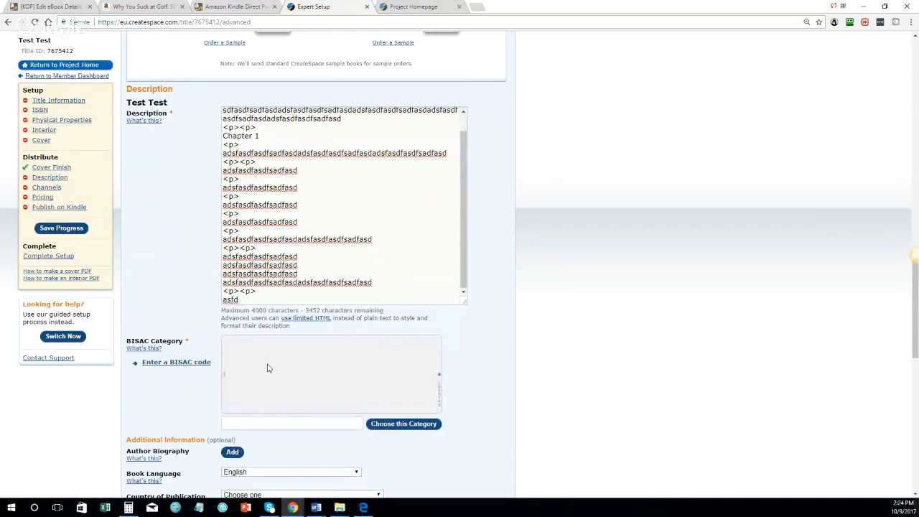
pyautogui.scroll(-3, 255, 377)
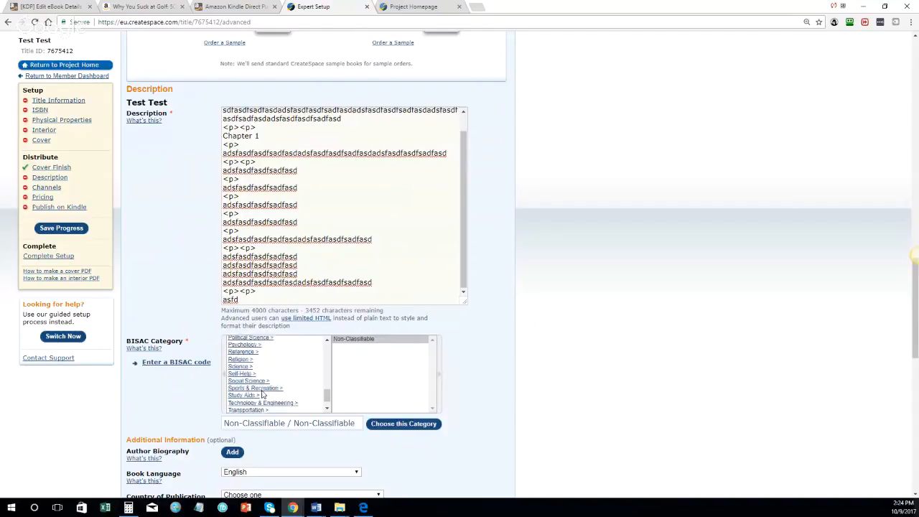
pyautogui.click(253, 376)
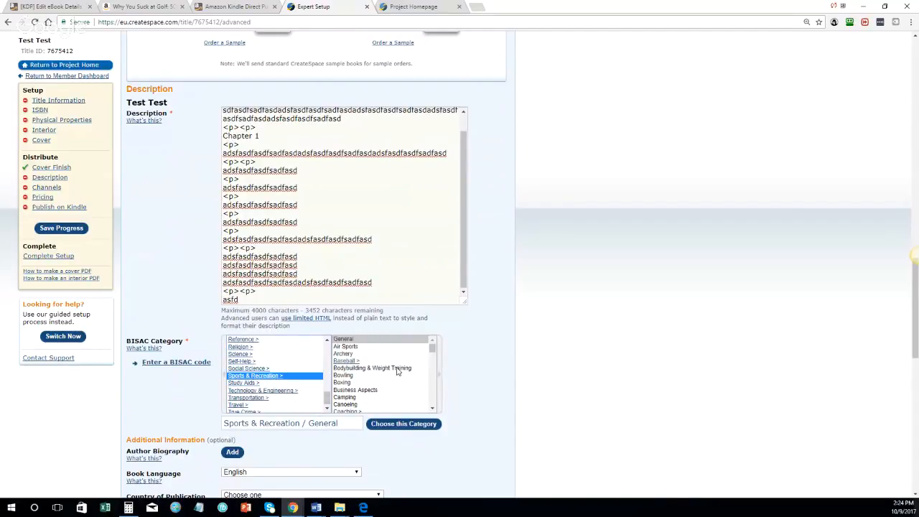
pyautogui.scroll(-3, 397, 371)
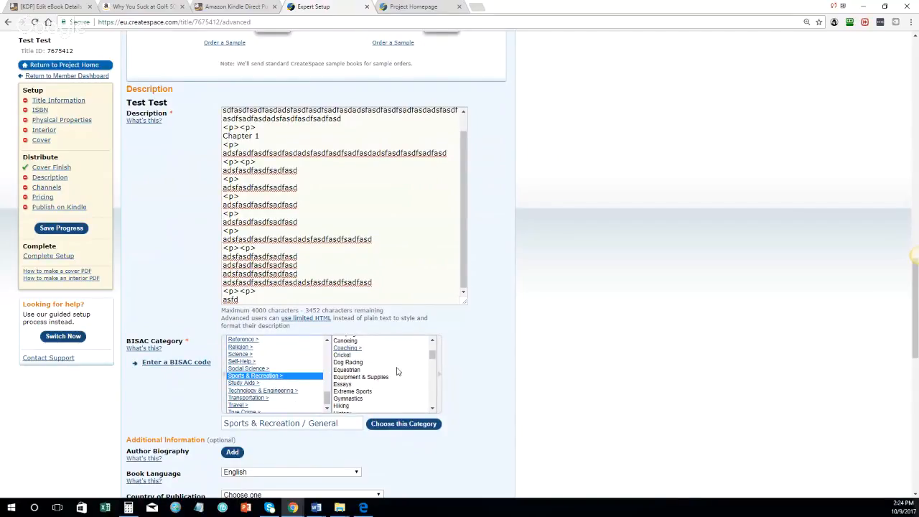
pyautogui.scroll(-3, 397, 371)
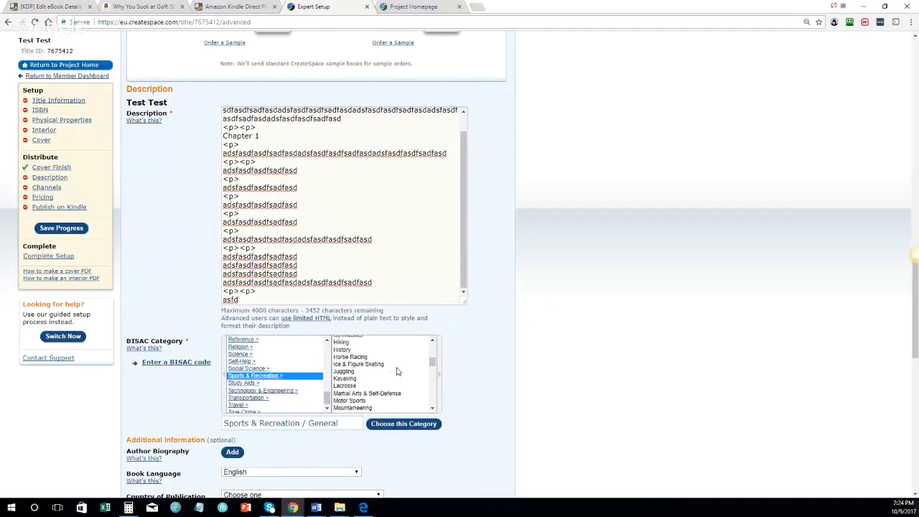
pyautogui.scroll(-8, 397, 371)
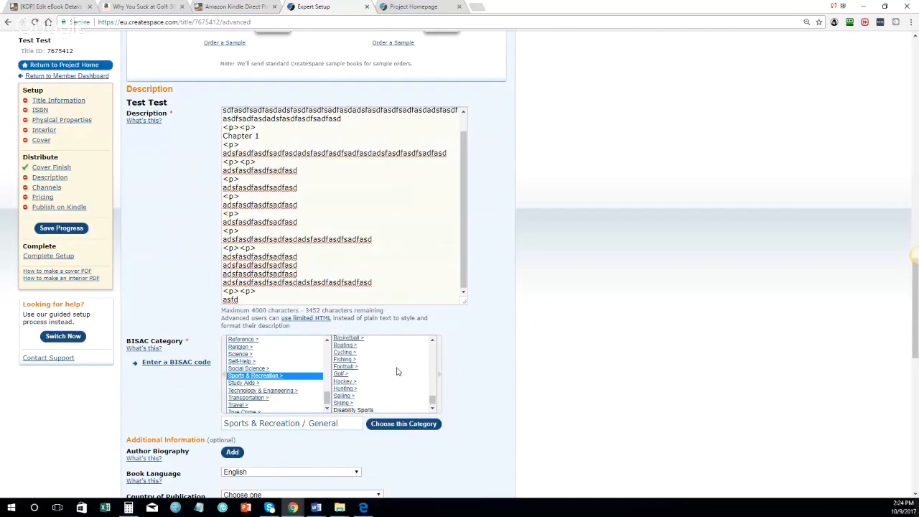
pyautogui.scroll(-1, 381, 376)
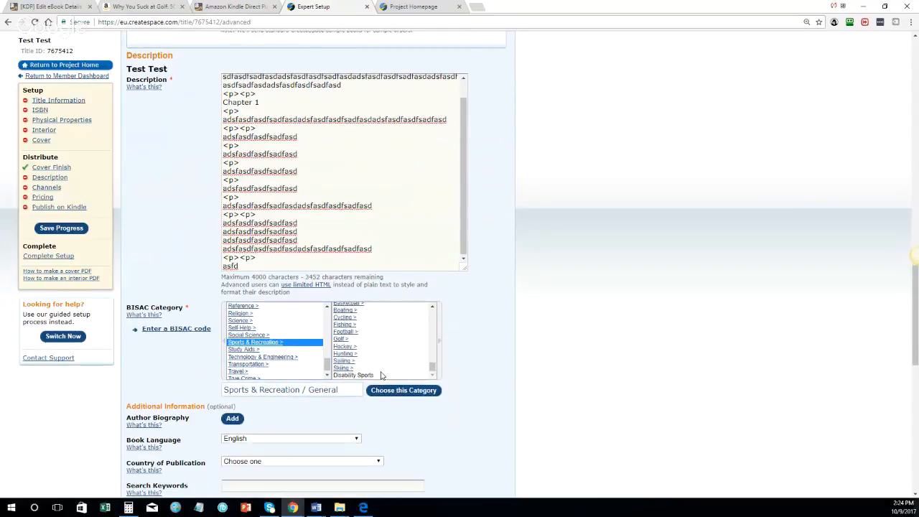
pyautogui.click(388, 338)
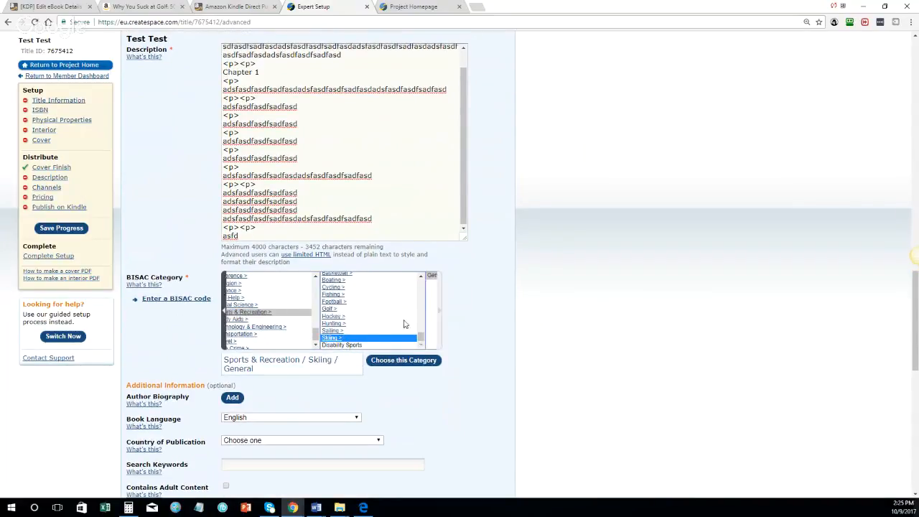
pyautogui.click(273, 309)
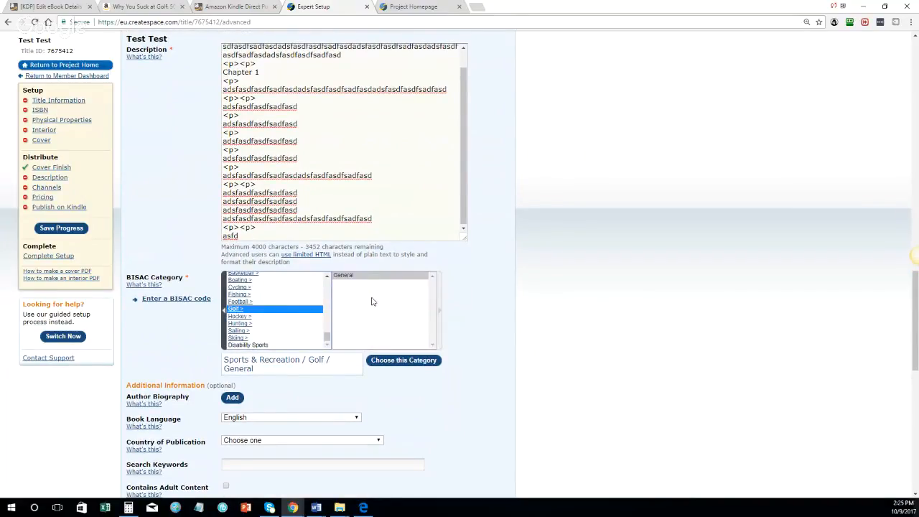
pyautogui.click(403, 361)
pyautogui.scroll(-2, 433, 313)
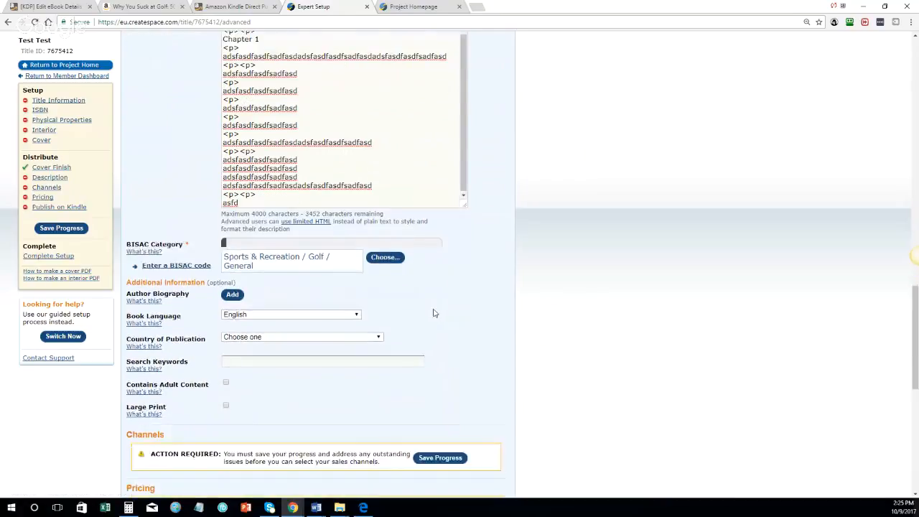
# Step: Set the country of publication to United States and enter keywords 'golf, golf book, golf ebook, golf audiobook golf tips'
pyautogui.click(251, 239)
pyautogui.click(247, 258)
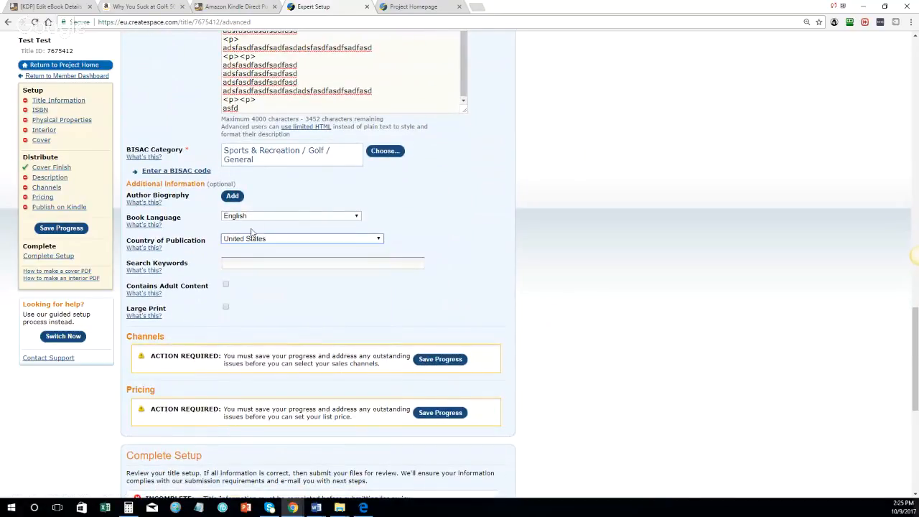
pyautogui.click(233, 264)
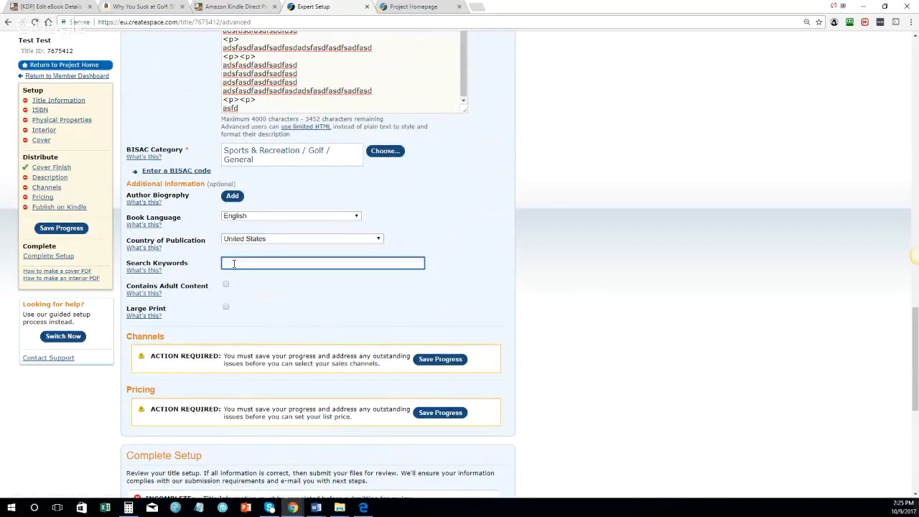
pyautogui.write('golf,golf book,golf ebook,golf audiobook,')
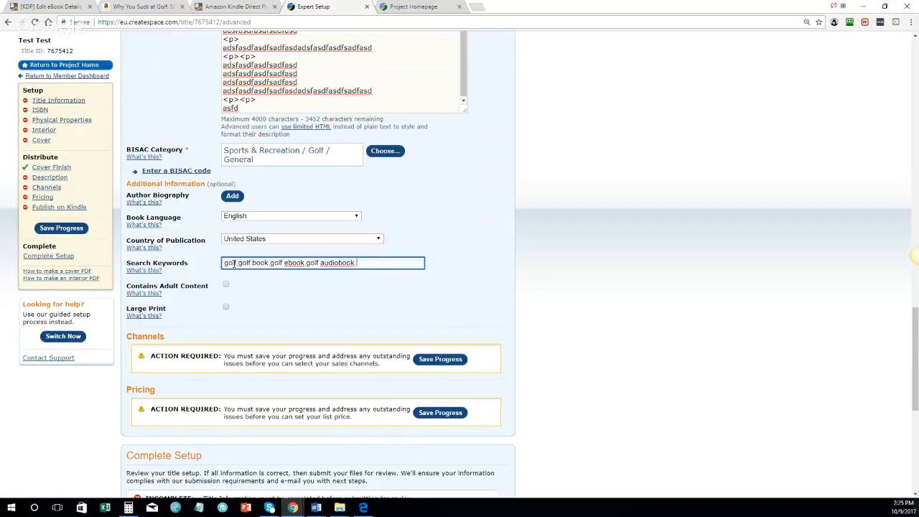
pyautogui.write(' golf tips')
pyautogui.press('Tab')
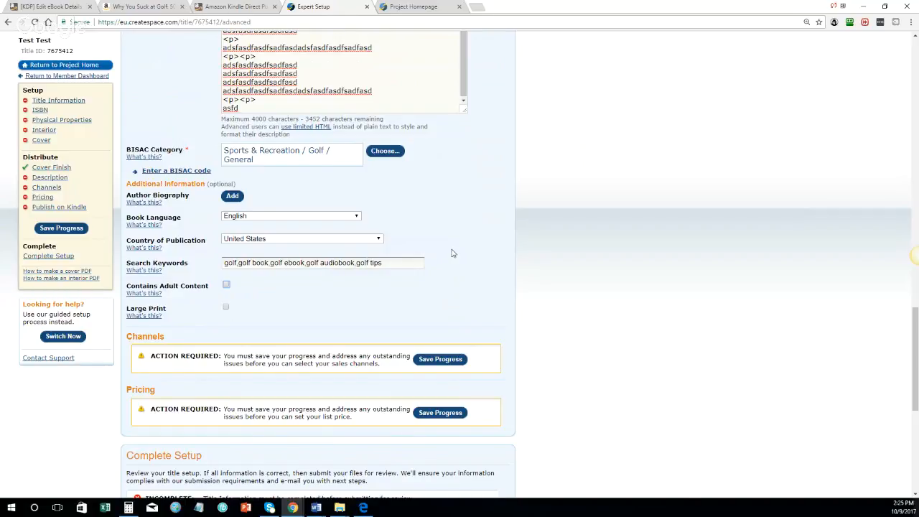
# Step: Replace the opening golf keywords with 'crunchy parenting' and 'crunchy parenting book'
pyautogui.scroll(-3, 452, 252)
pyautogui.scroll(-2, 332, 289)
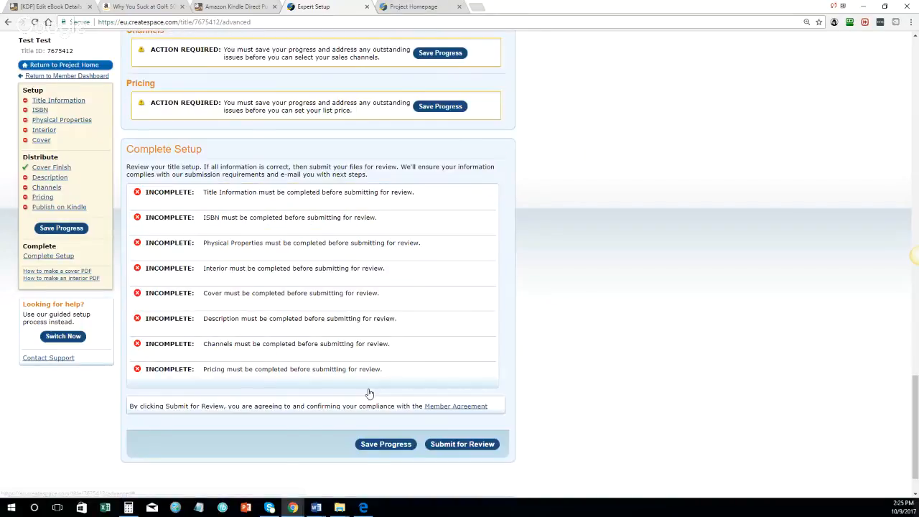
pyautogui.scroll(4, 369, 392)
pyautogui.doubleClick(229, 223)
pyautogui.write('crunchy parenting,golf book,golf ebook,golf audiobook,golf tip')
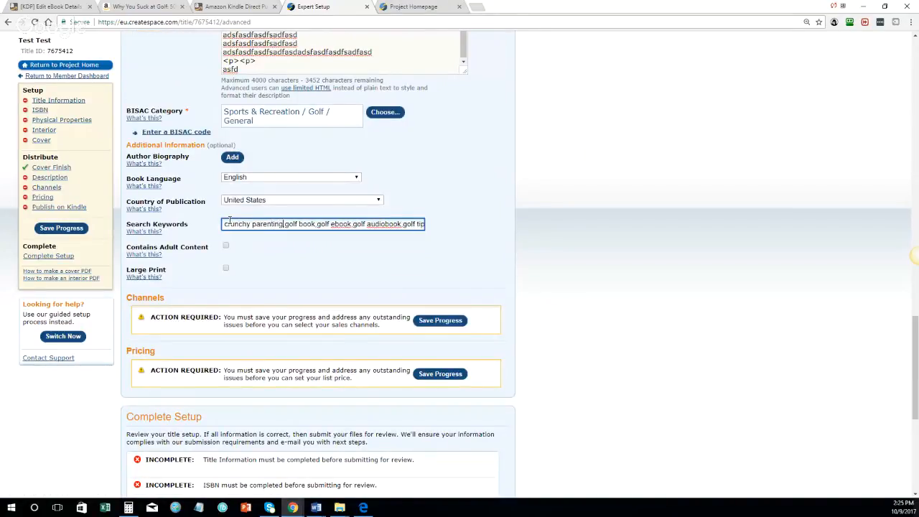
pyautogui.doubleClick(292, 223)
pyautogui.write('crunchy parenting')
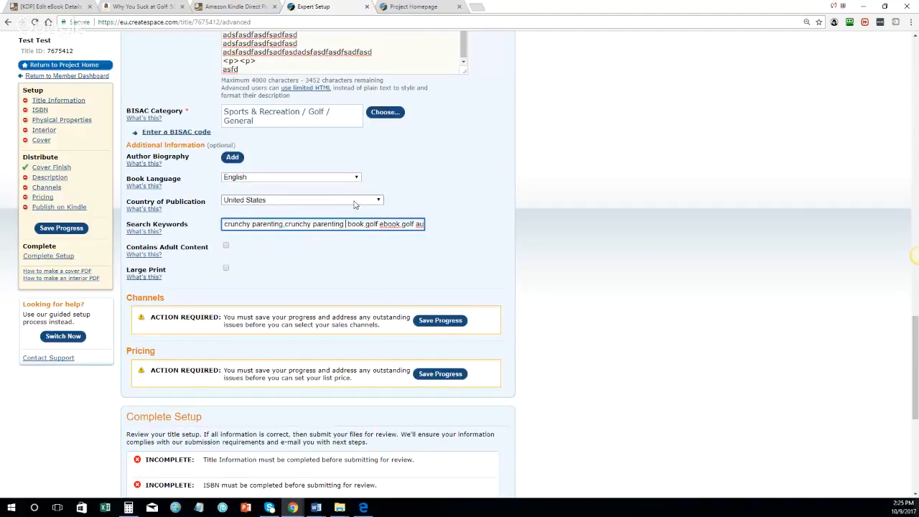
pyautogui.press('BackSpace')
pyautogui.doubleClick(384, 225)
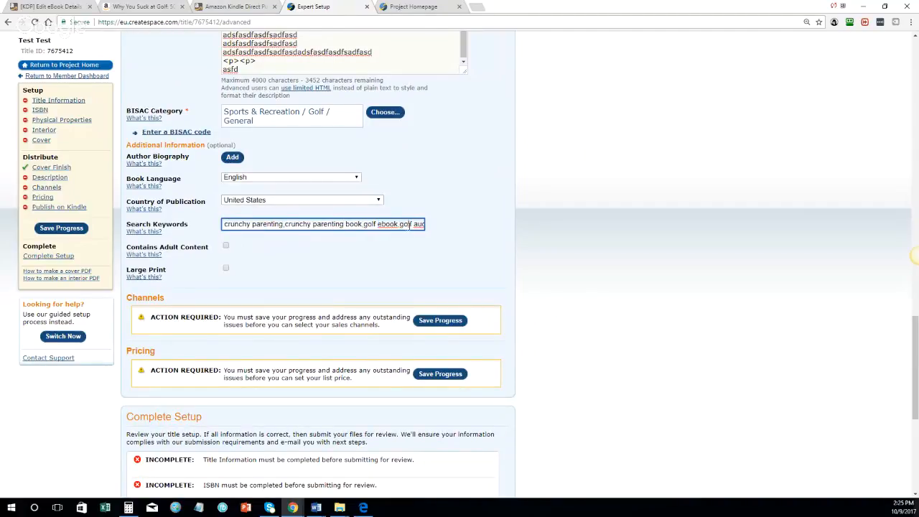
pyautogui.doubleClick(408, 225)
pyautogui.hotkey('ctrl', 'a')
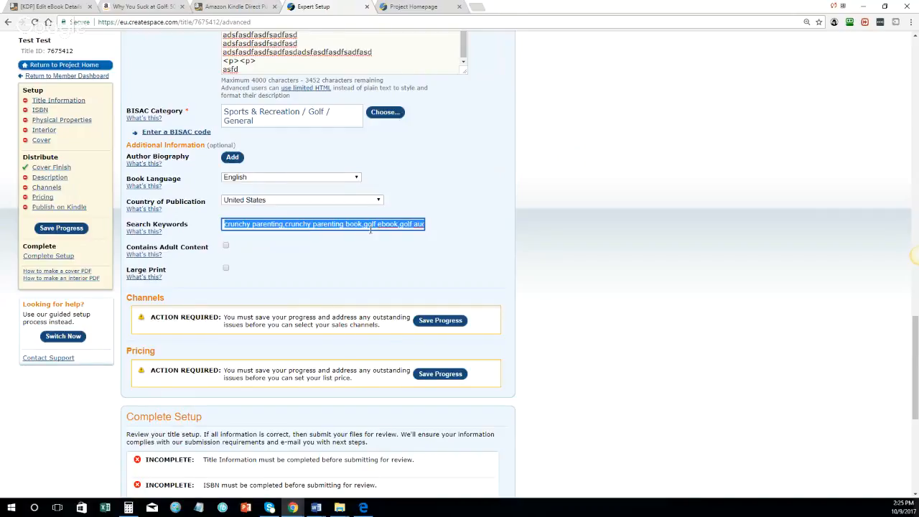
pyautogui.scroll(-1, 330, 238)
pyautogui.scroll(-6, 331, 237)
pyautogui.scroll(15, 407, 345)
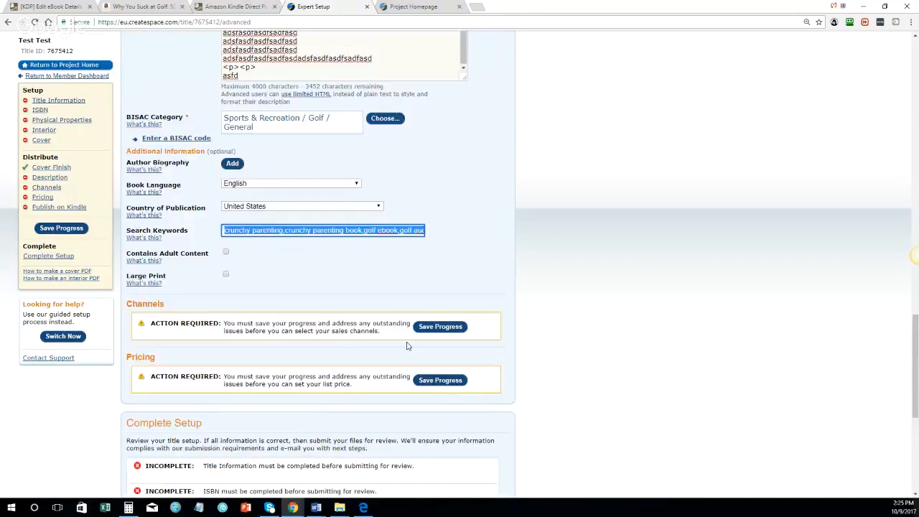
pyautogui.scroll(-15, 407, 348)
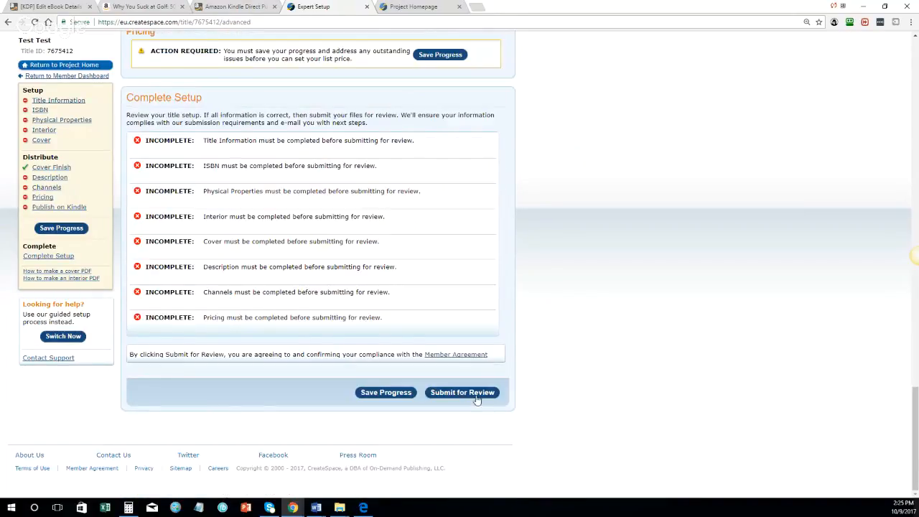
pyautogui.scroll(10, 476, 396)
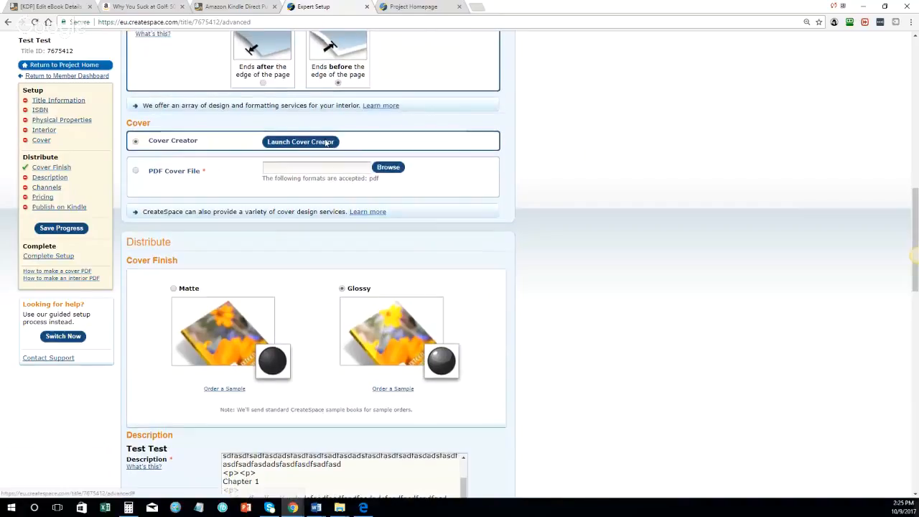
# Step: Launch Cover Creator for the test title and start changing the golf guide's interior via Change and Proceed
pyautogui.scroll(1, 300, 181)
pyautogui.click(292, 204)
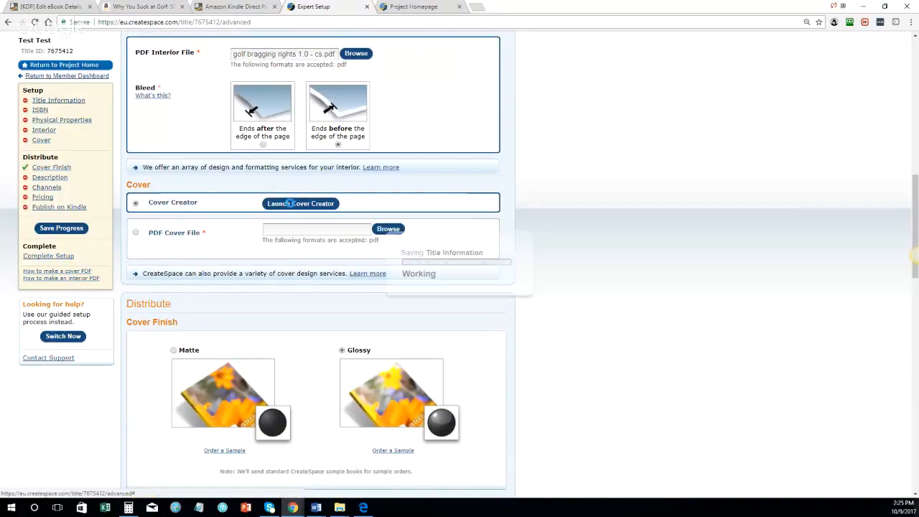
pyautogui.click(418, 6)
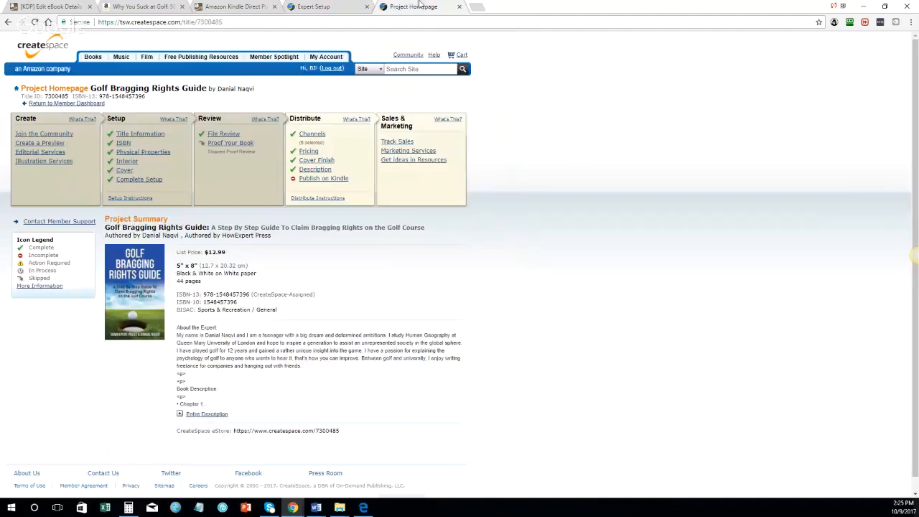
pyautogui.click(125, 161)
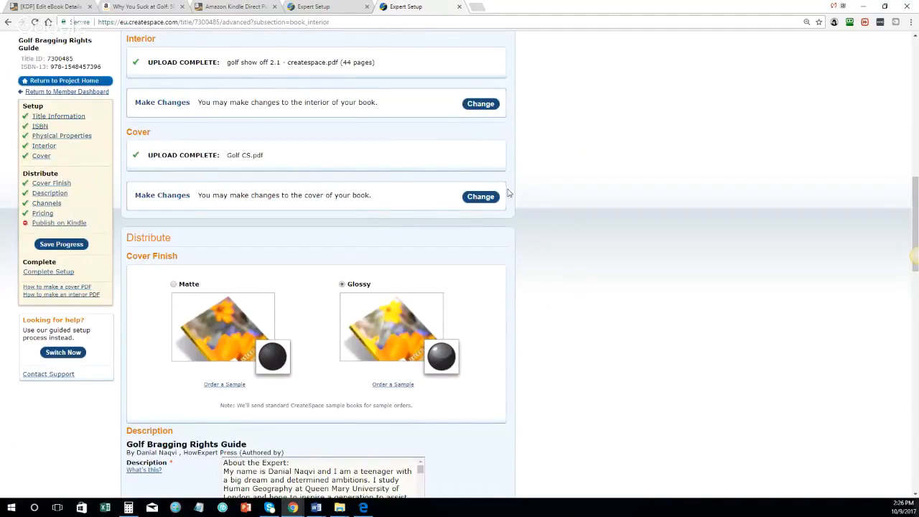
pyautogui.click(481, 105)
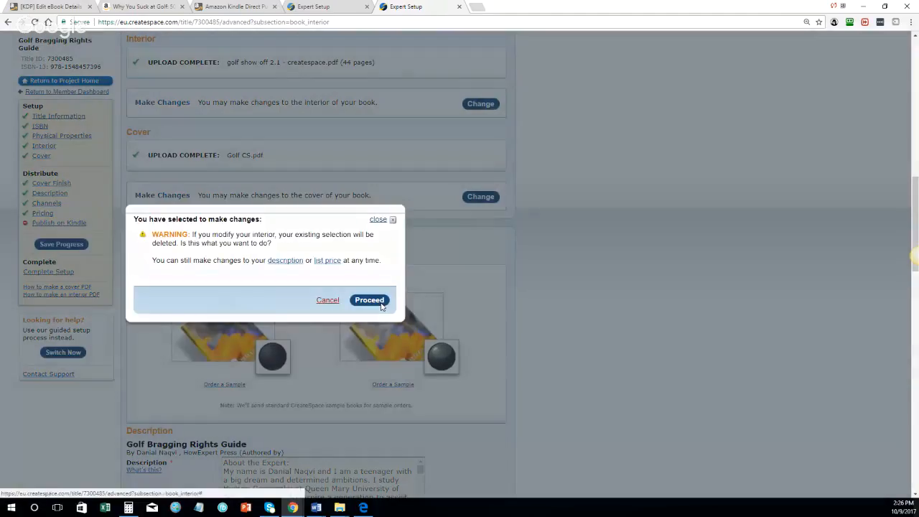
pyautogui.click(370, 300)
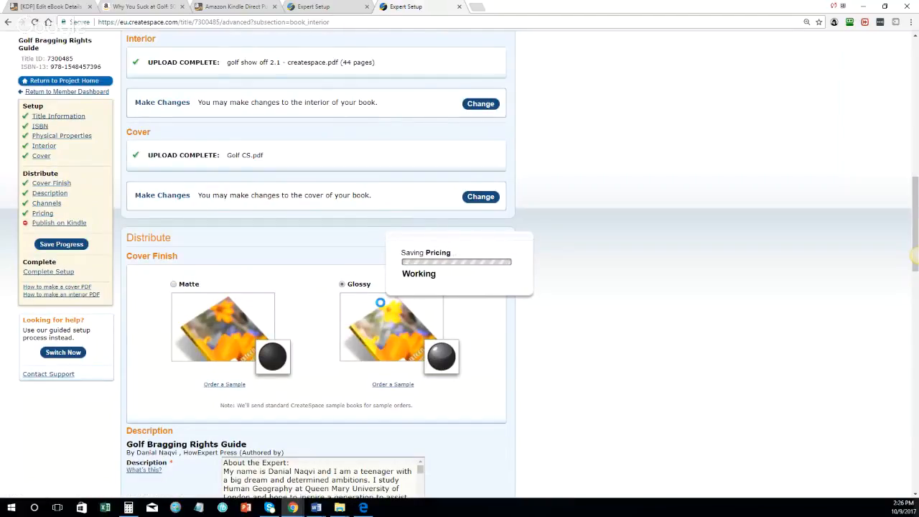
pyautogui.click(346, 4)
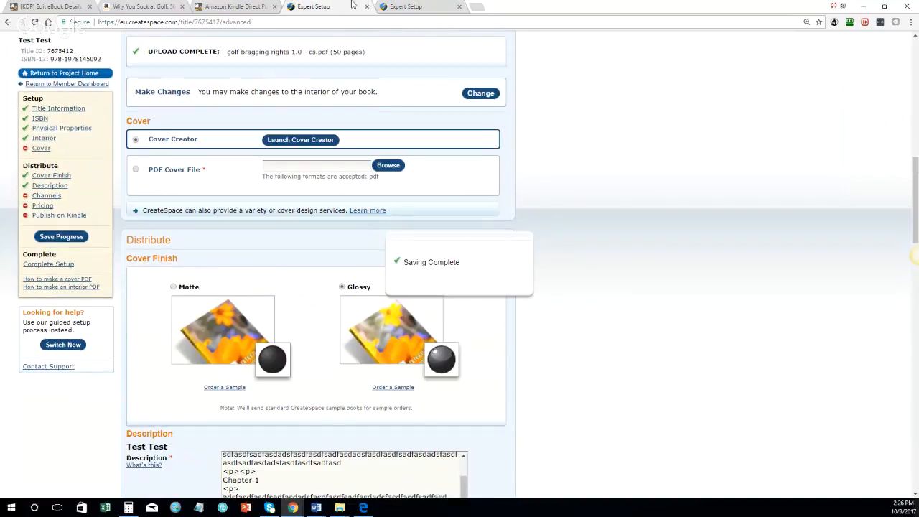
pyautogui.click(412, 5)
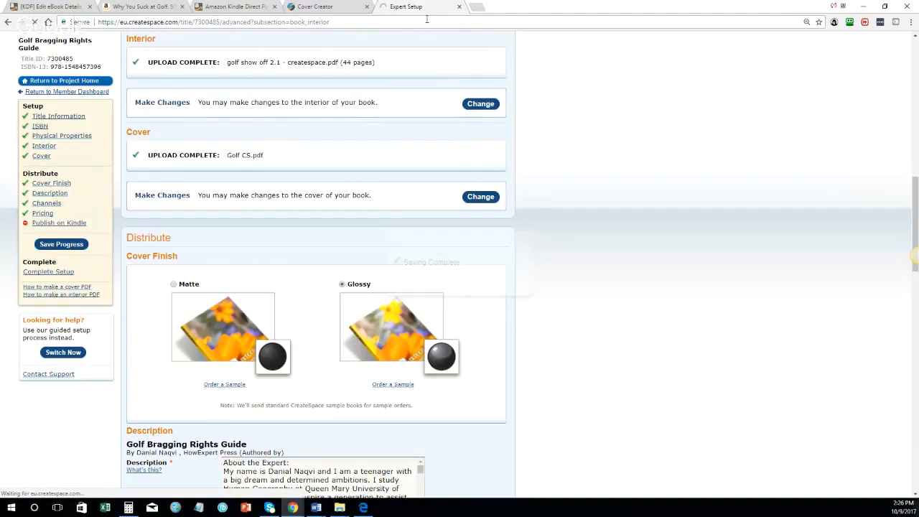
pyautogui.click(357, 5)
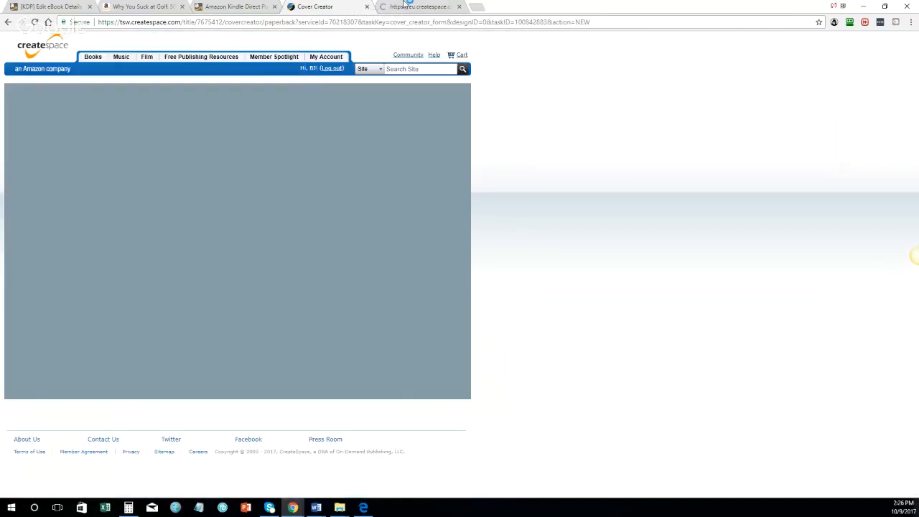
# Step: Upload 'golf bragging rights 1.0 - cs.pdf' as the golf guide's new interior and save progress
pyautogui.click(408, 6)
pyautogui.scroll(-1, 375, 264)
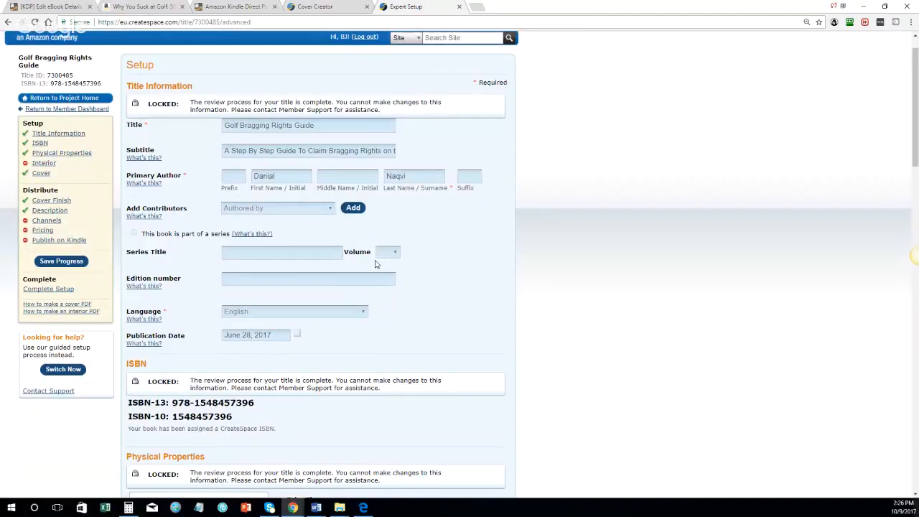
pyautogui.scroll(-4, 375, 264)
pyautogui.scroll(-4, 272, 207)
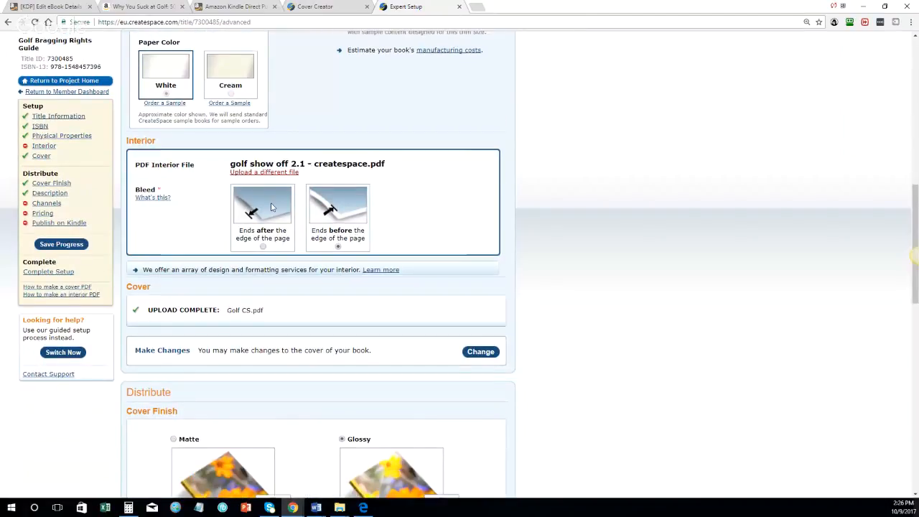
pyautogui.click(264, 171)
pyautogui.click(348, 171)
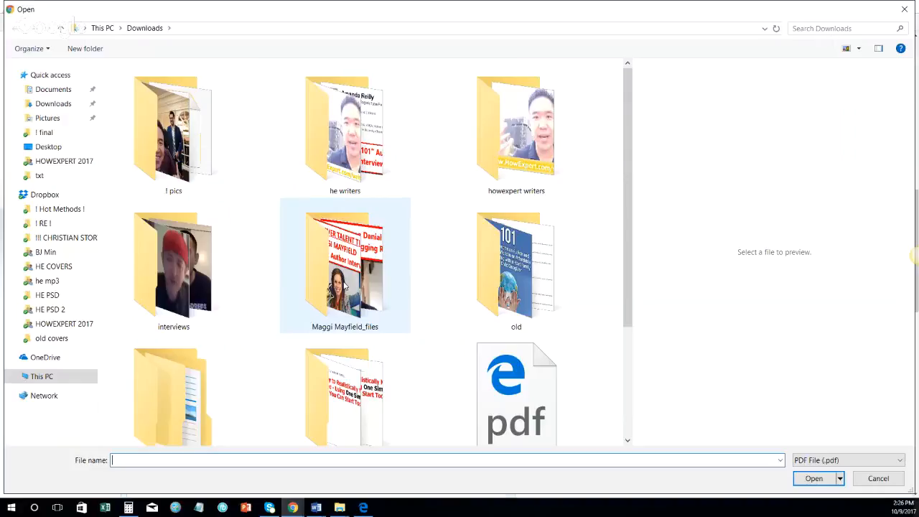
pyautogui.scroll(-3, 169, 383)
pyautogui.doubleClick(169, 382)
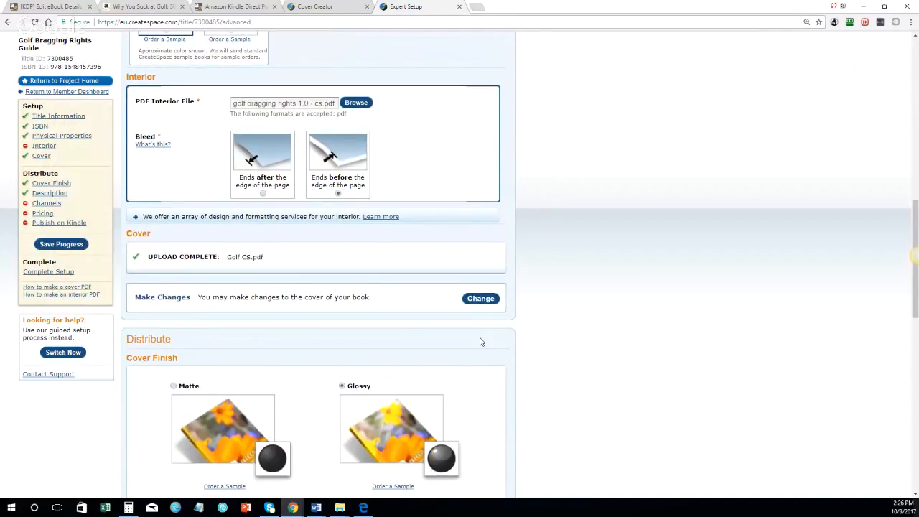
pyautogui.scroll(-10, 479, 352)
pyautogui.click(405, 392)
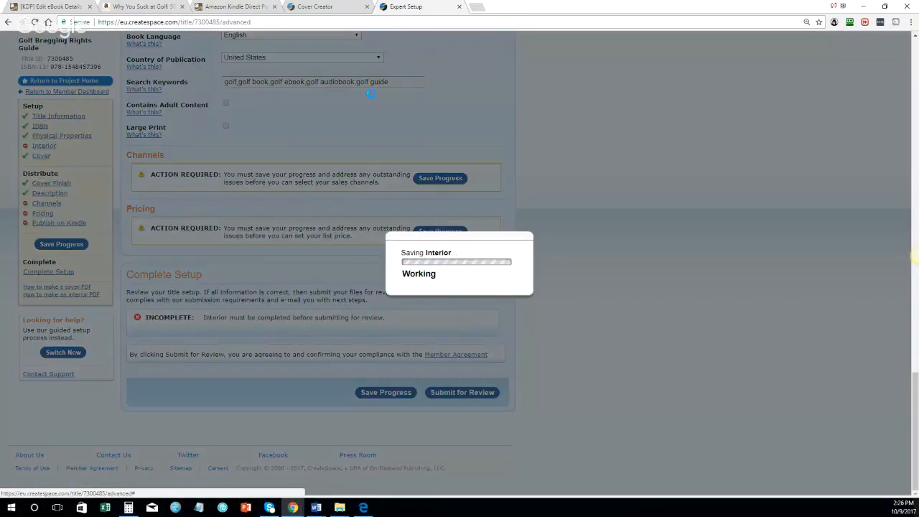
pyautogui.click(337, 7)
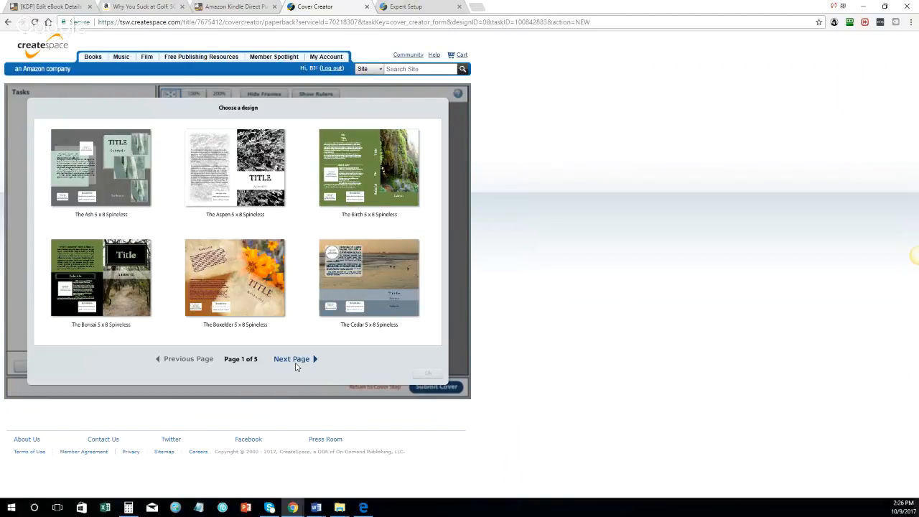
# Step: Browse to page 2 of the 5 x 8 Spineless designs, dismissing the KDP congratulations message
pyautogui.click(294, 359)
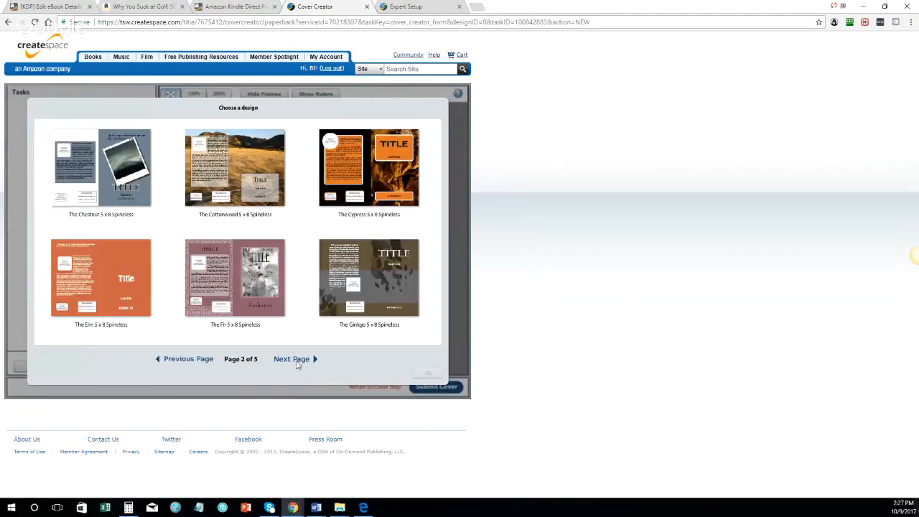
pyautogui.click(100, 280)
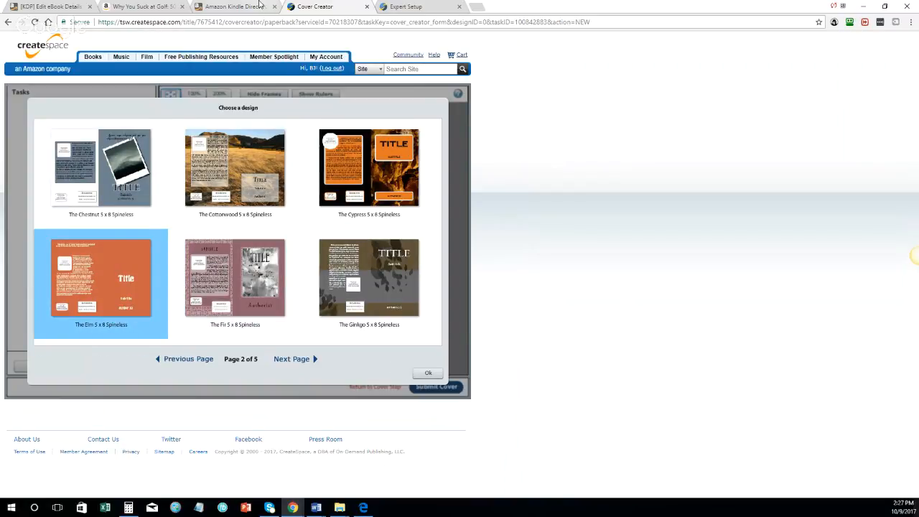
pyautogui.click(260, 6)
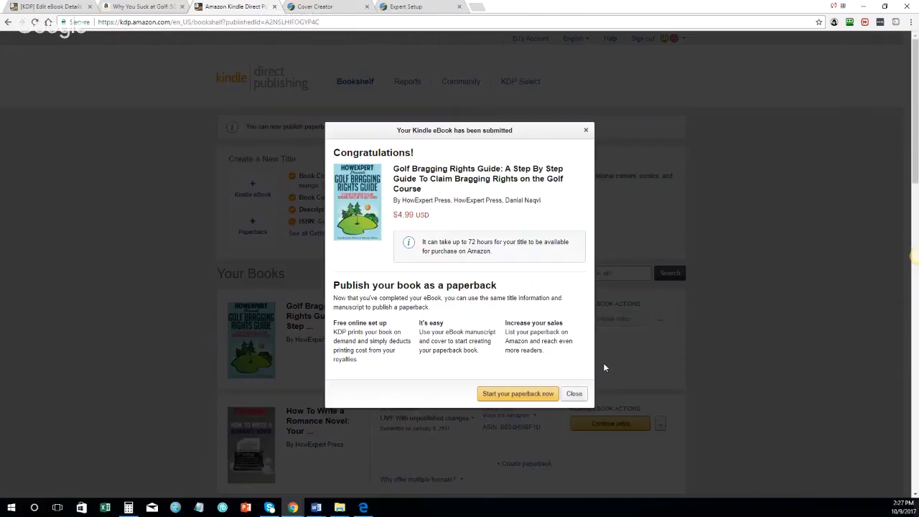
pyautogui.click(574, 394)
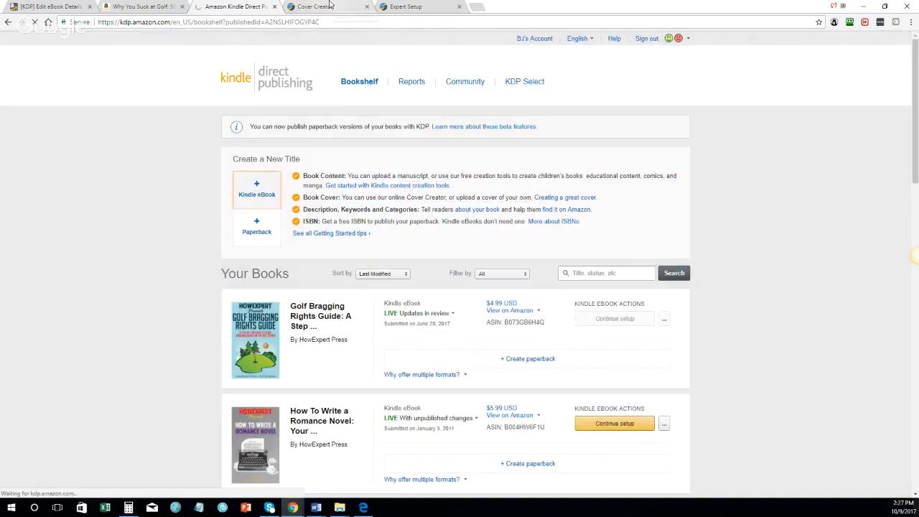
pyautogui.click(330, 10)
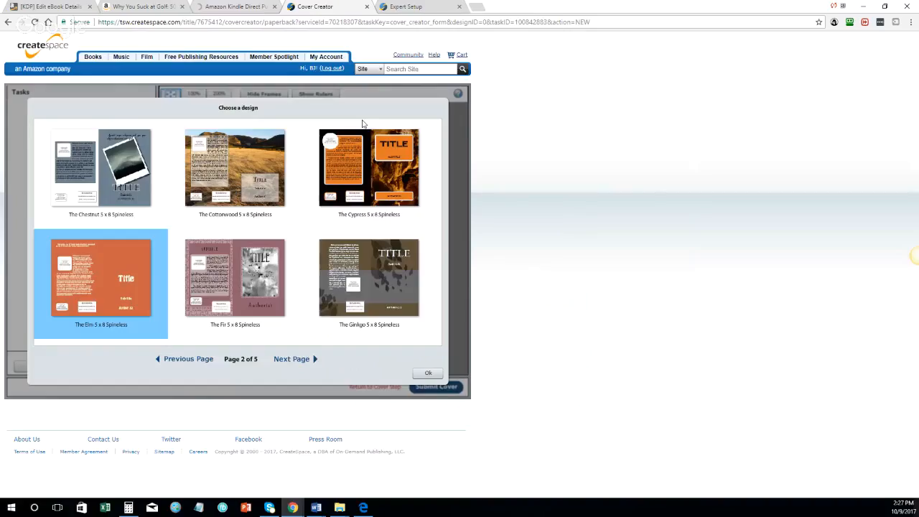
pyautogui.click(192, 359)
pyautogui.click(300, 361)
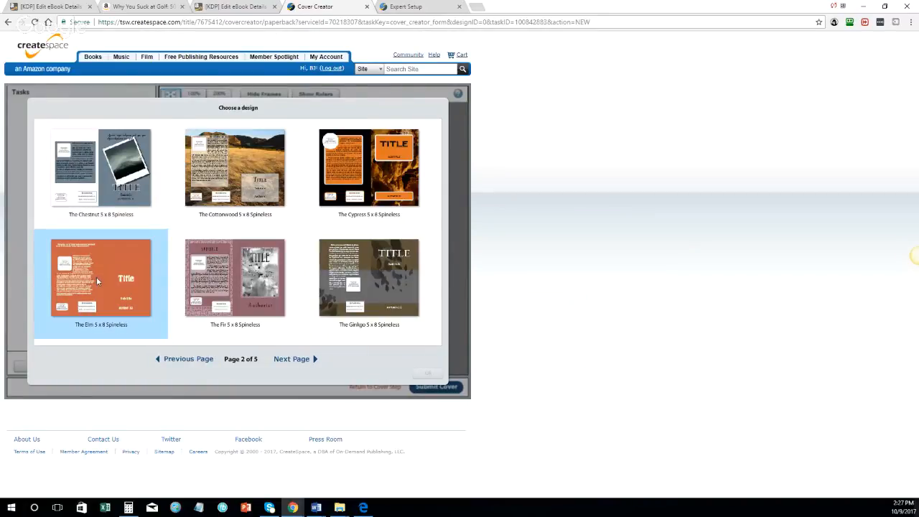
# Step: Apply The Elm 5 x 8 Spineless design to the cover
pyautogui.click(96, 277)
pyautogui.click(423, 373)
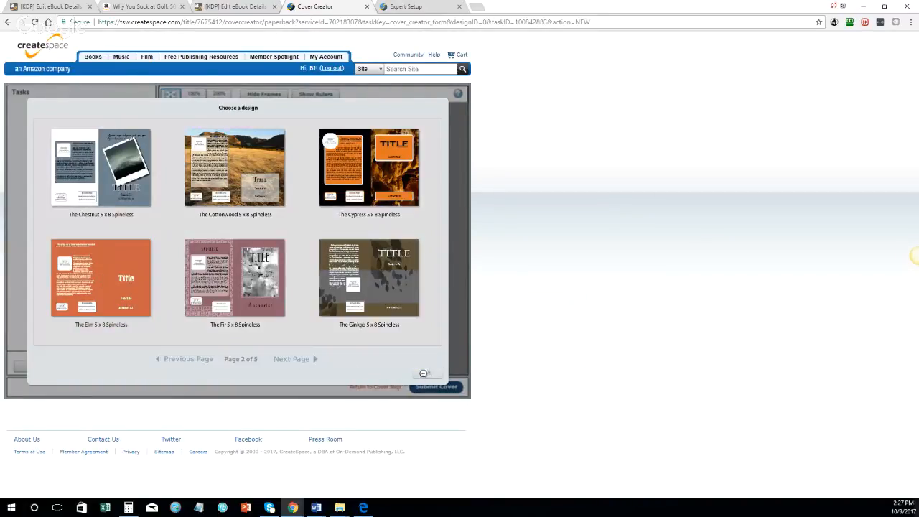
pyautogui.click(423, 6)
pyautogui.scroll(-10, 421, 239)
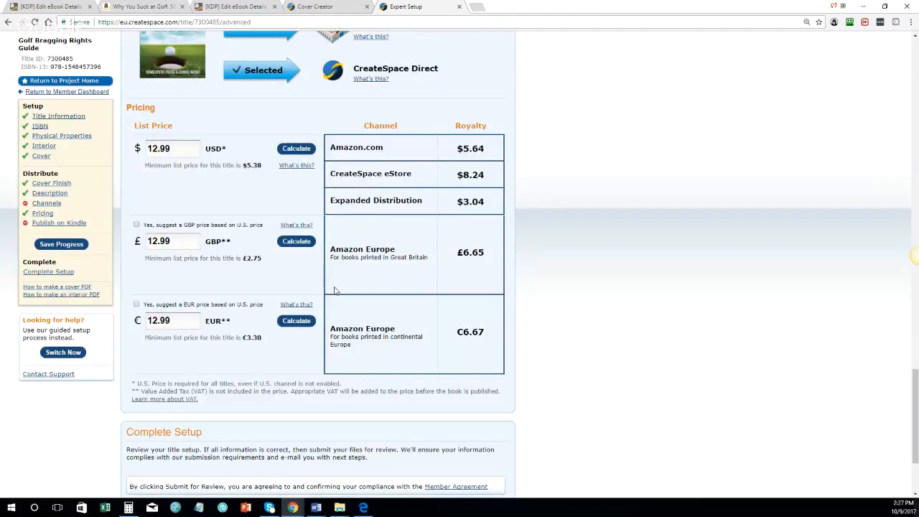
pyautogui.click(310, 5)
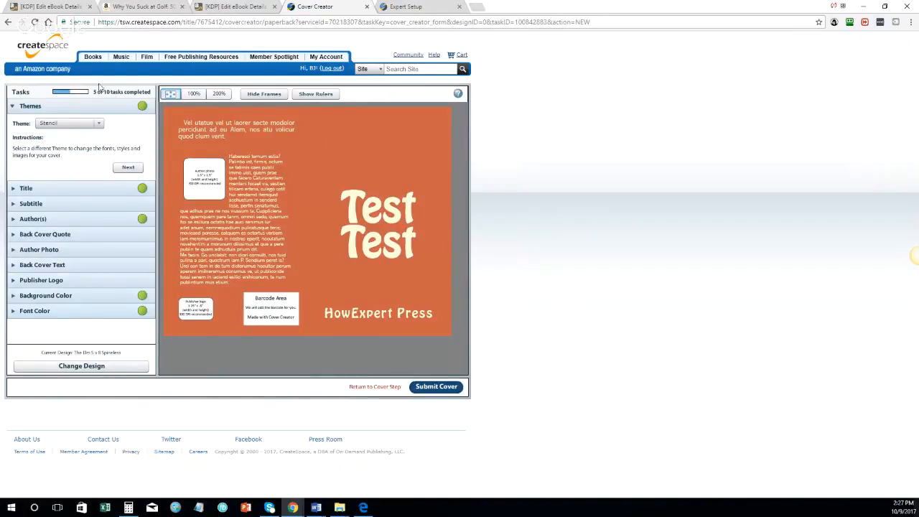
# Step: Enter placeholder subtitle text and add a co-author after HowExpert Press
pyautogui.click(387, 221)
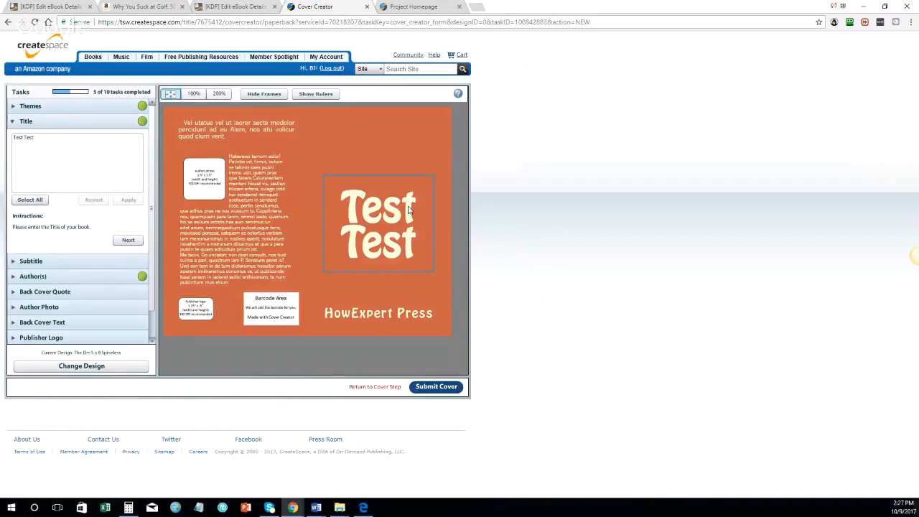
pyautogui.click(391, 295)
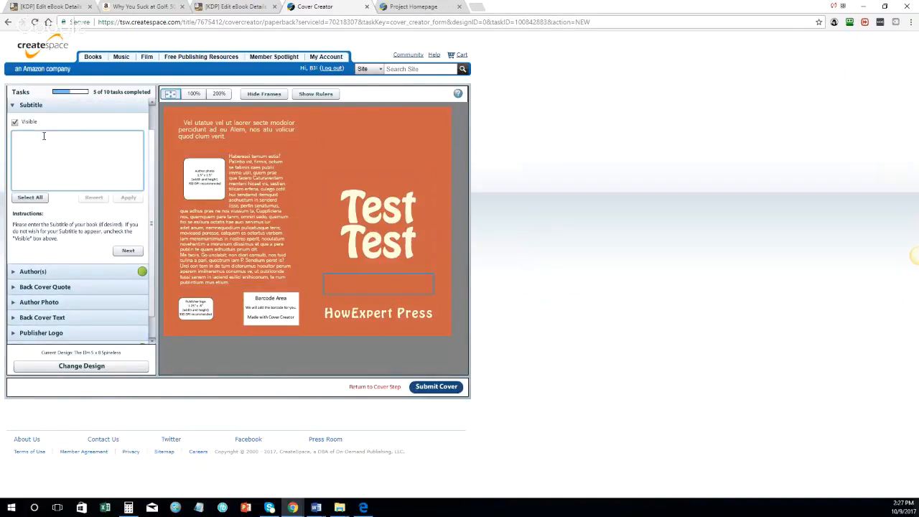
pyautogui.write('adsfasdfasdf')
pyautogui.click(390, 314)
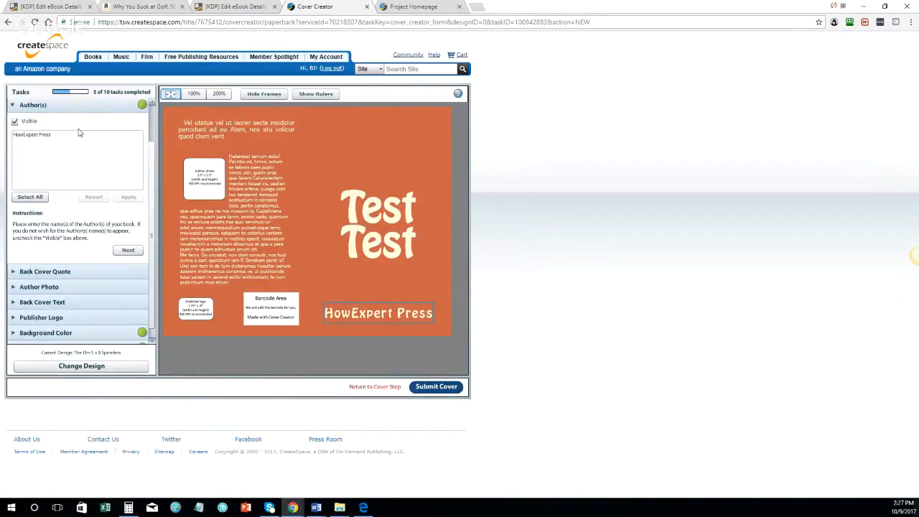
pyautogui.click(81, 140)
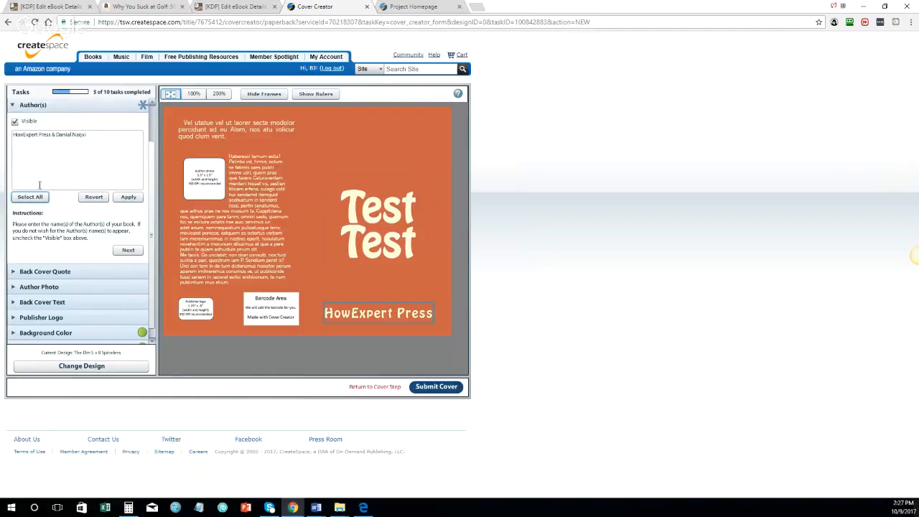
pyautogui.click(132, 198)
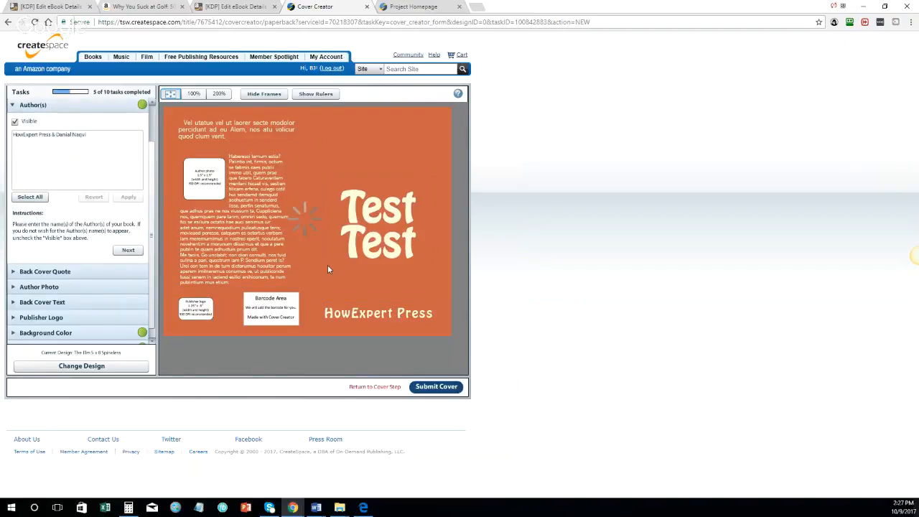
# Step: Replace the placeholder back cover quote with 'Title' and apply it
pyautogui.click(214, 134)
pyautogui.click(110, 172)
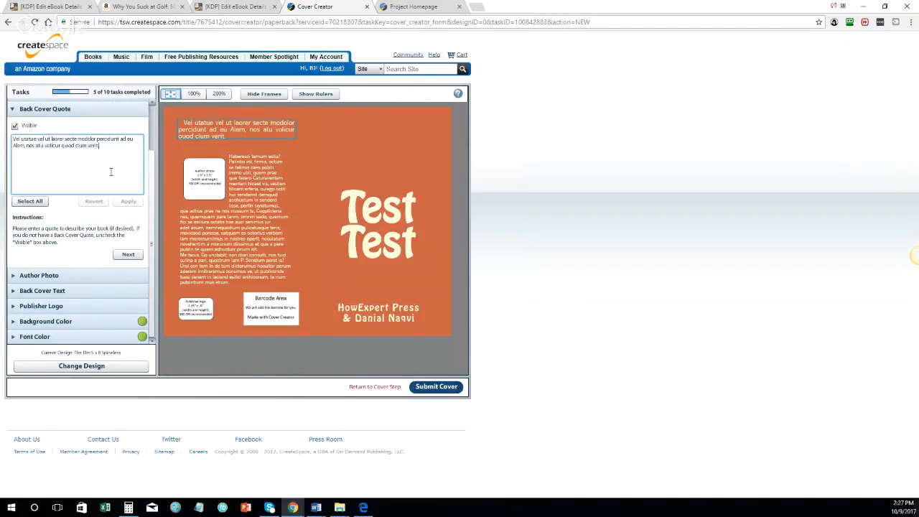
pyautogui.hotkey('ctrl', 'a')
pyautogui.press('BackSpace')
pyautogui.write('Test')
pyautogui.hotkey('ctrl', 'a')
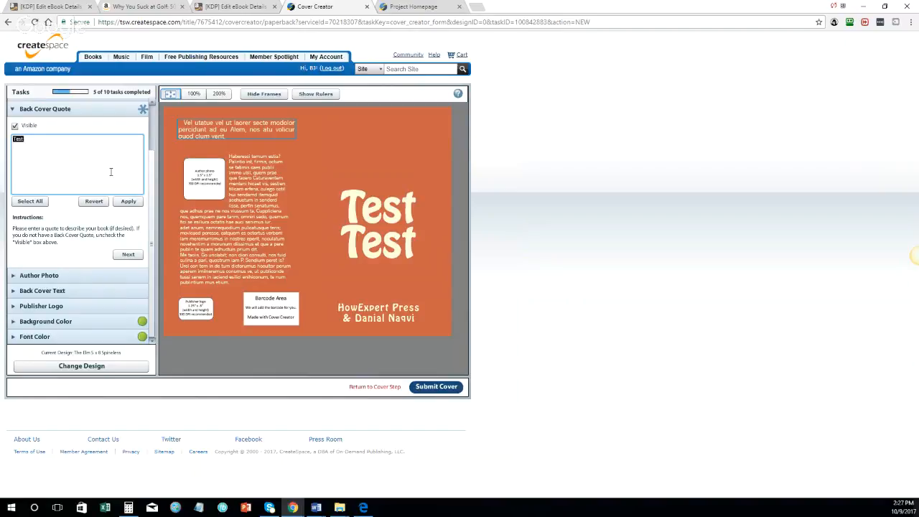
pyautogui.write('Title')
pyautogui.click(127, 202)
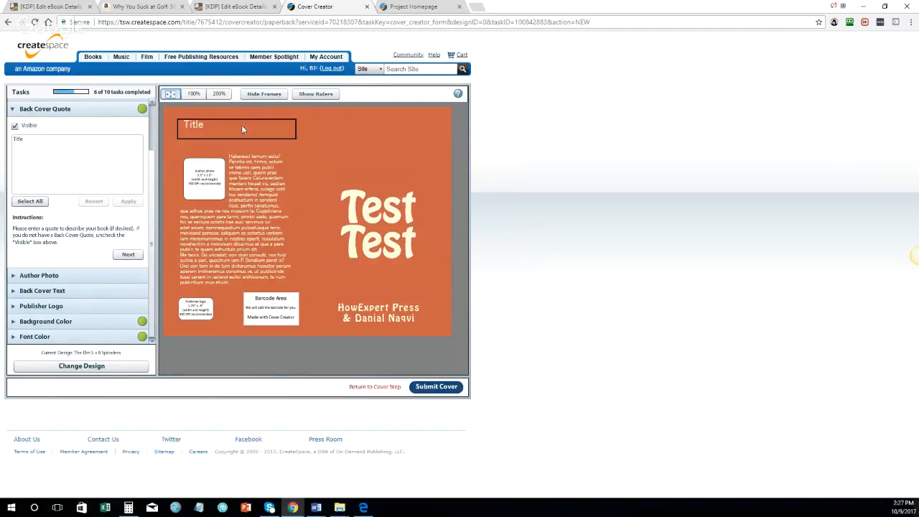
pyautogui.click(15, 143)
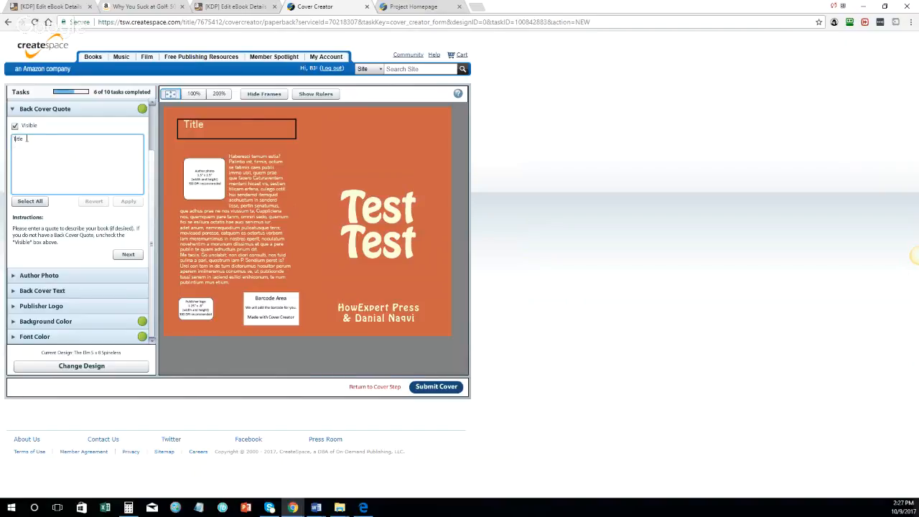
pyautogui.doubleClick(27, 139)
pyautogui.click(127, 201)
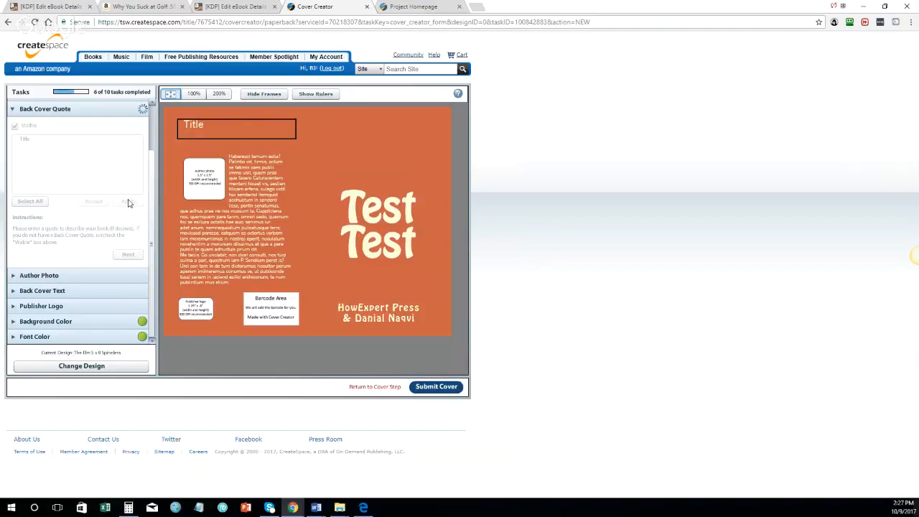
# Step: Turn off the author photo's visibility on the back cover
pyautogui.click(208, 174)
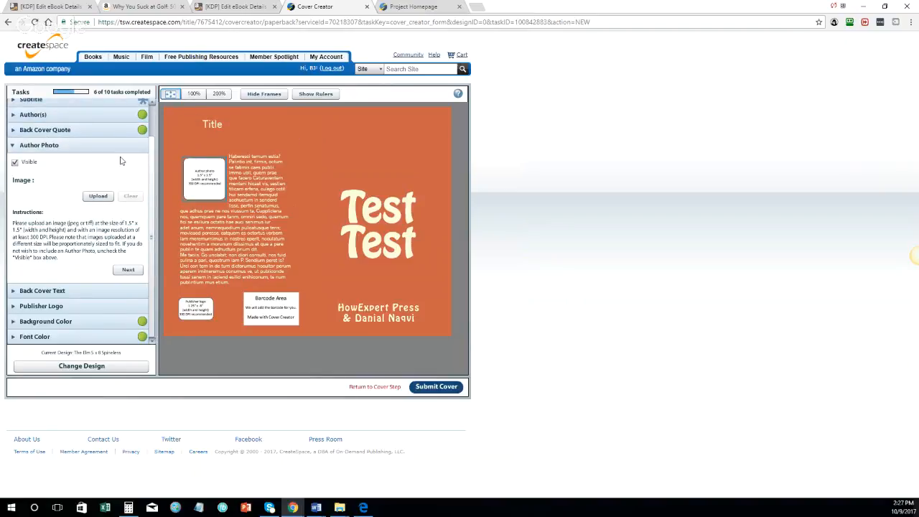
pyautogui.click(14, 162)
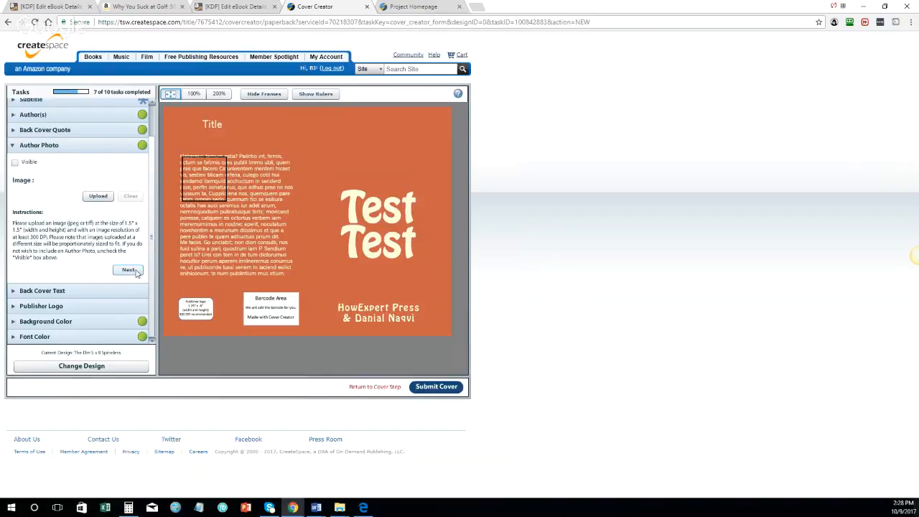
pyautogui.click(135, 272)
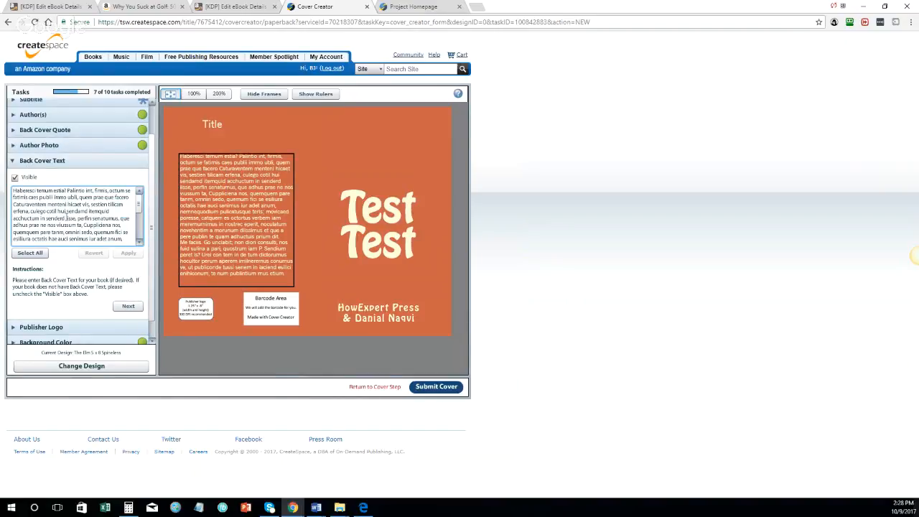
# Step: Dismiss the files-being-checked notice and select the About the Expert paragraph
pyautogui.click(260, 7)
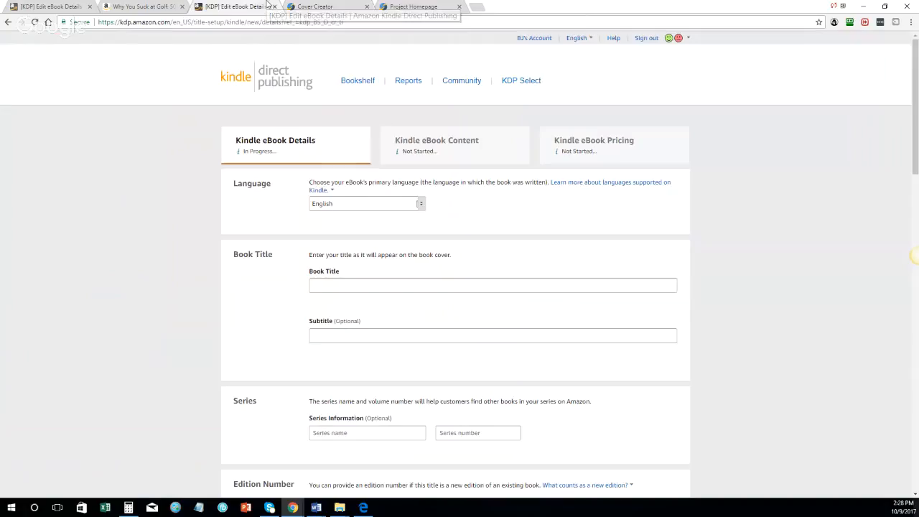
pyautogui.click(304, 6)
pyautogui.click(414, 6)
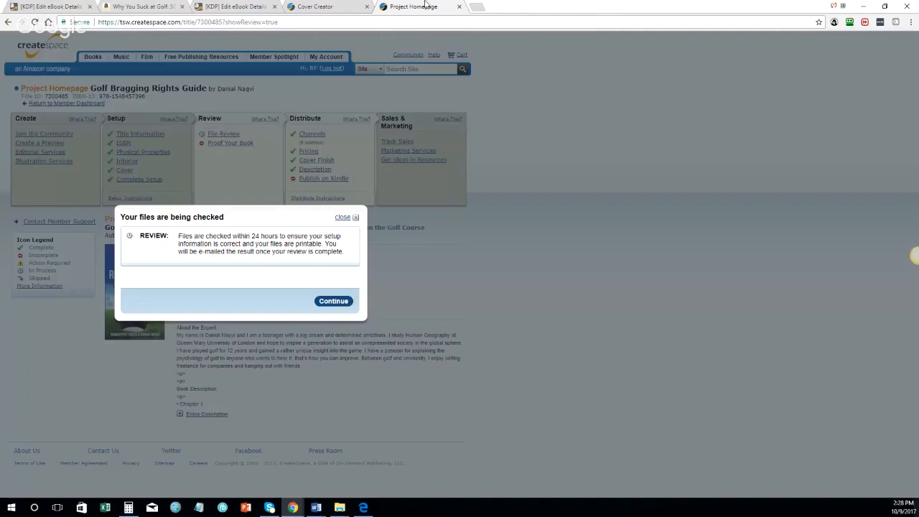
pyautogui.click(338, 301)
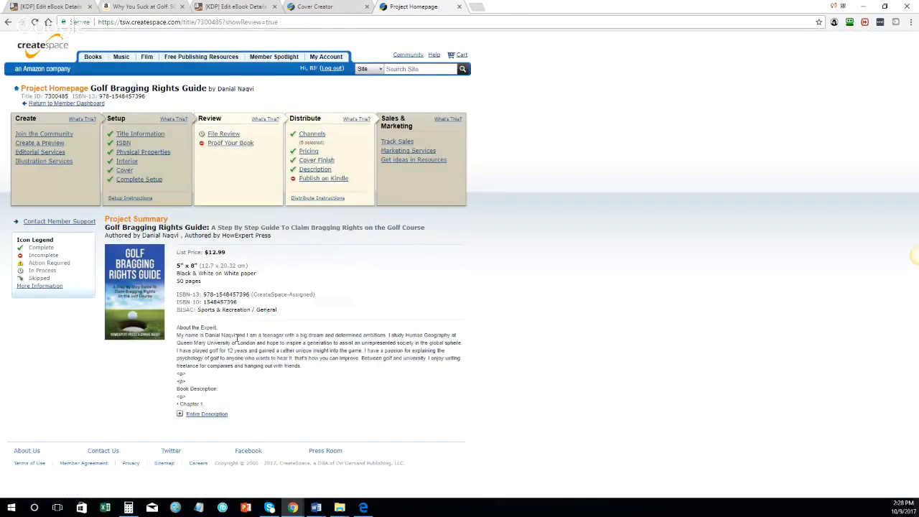
pyautogui.tripleClick(240, 335)
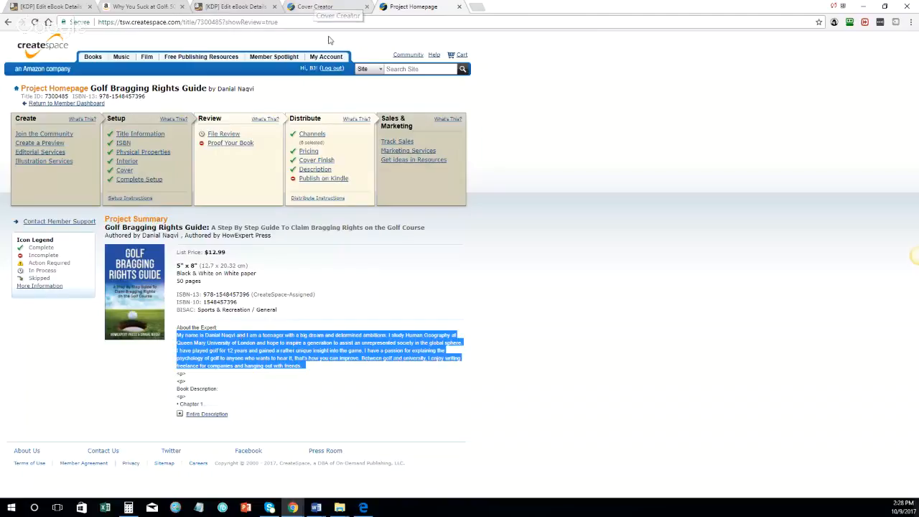
# Step: Paste the About the Expert bio as the back cover text and apply it
pyautogui.click(308, 5)
pyautogui.click(236, 7)
pyautogui.click(309, 6)
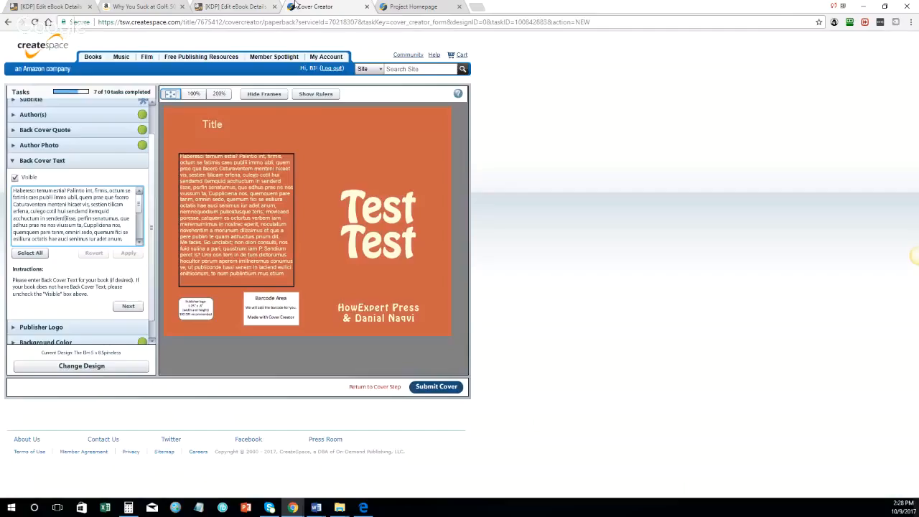
pyautogui.click(93, 206)
pyautogui.hotkey('ctrl', 'a')
pyautogui.hotkey('ctrl', 'v')
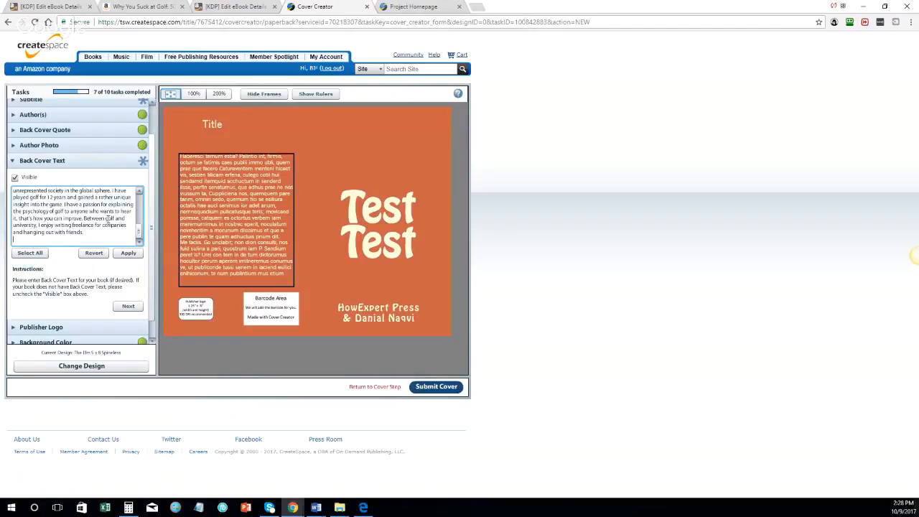
pyautogui.click(128, 254)
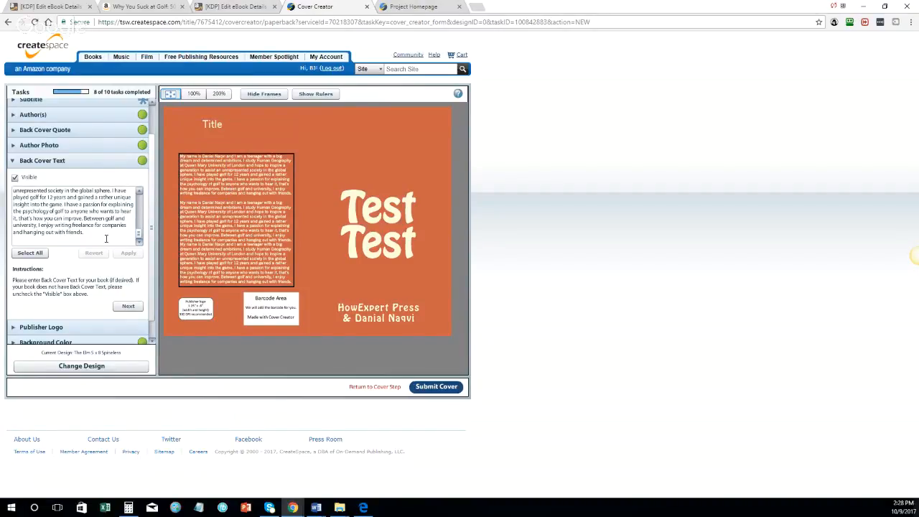
pyautogui.click(127, 307)
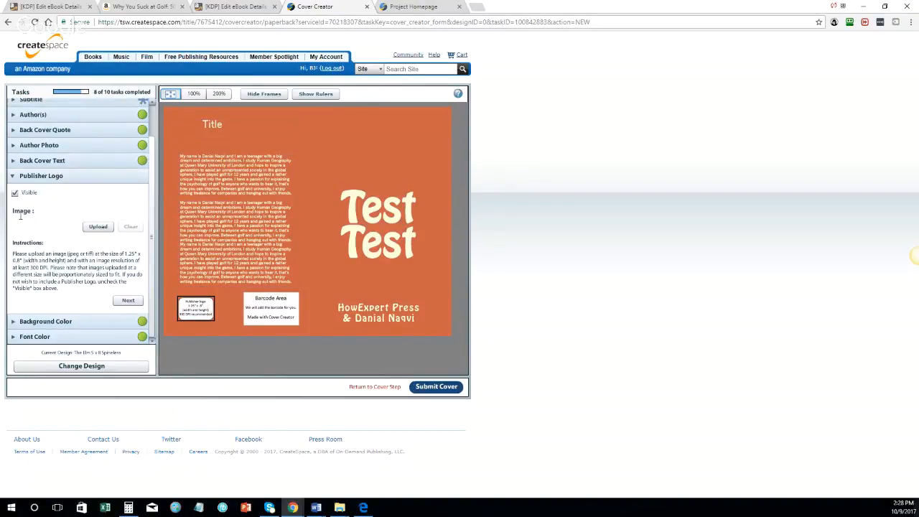
# Step: Hide the publisher logo and set the cover background to Bright Yellow
pyautogui.click(15, 193)
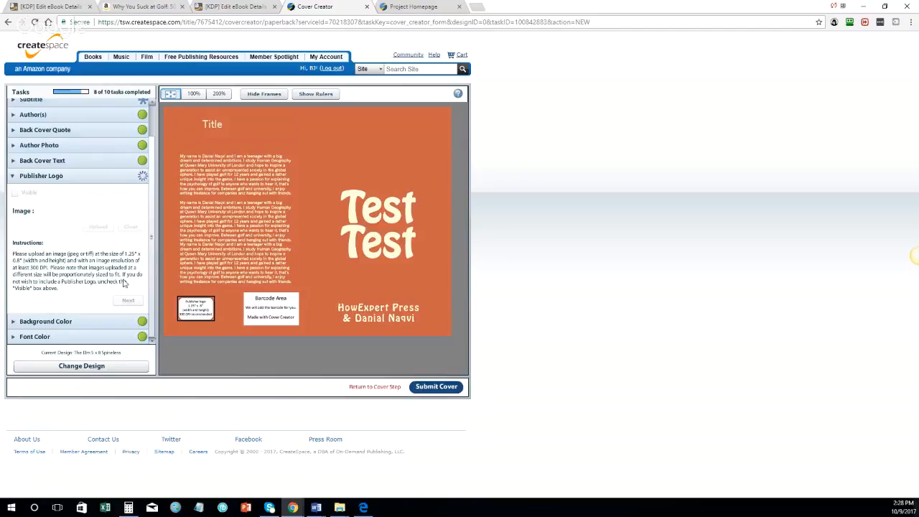
pyautogui.click(127, 301)
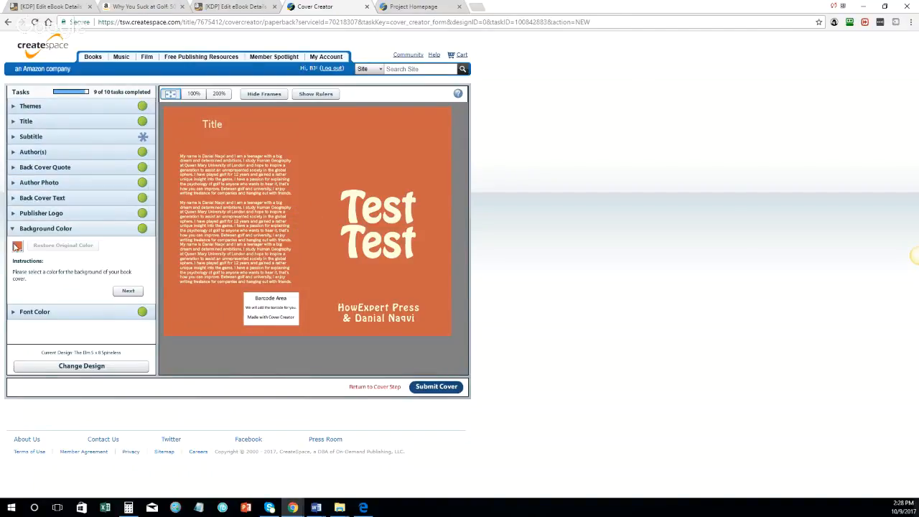
pyautogui.click(17, 247)
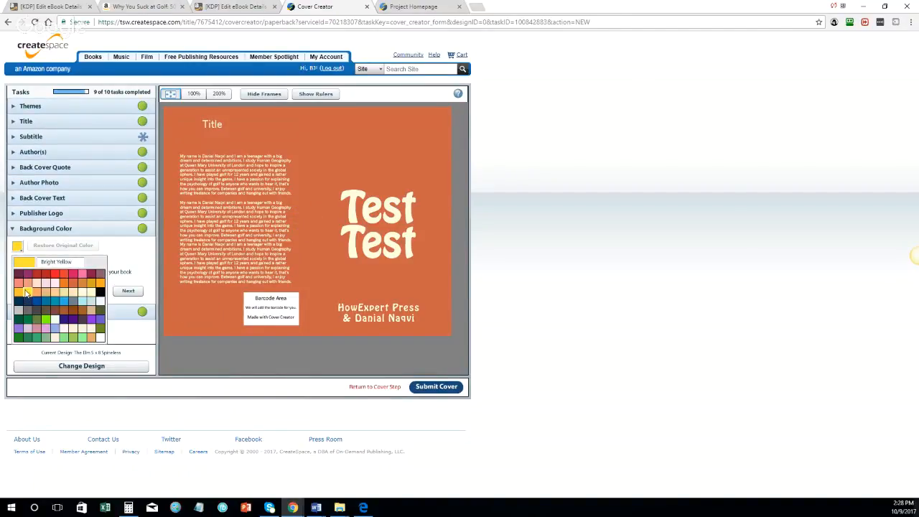
pyautogui.click(26, 293)
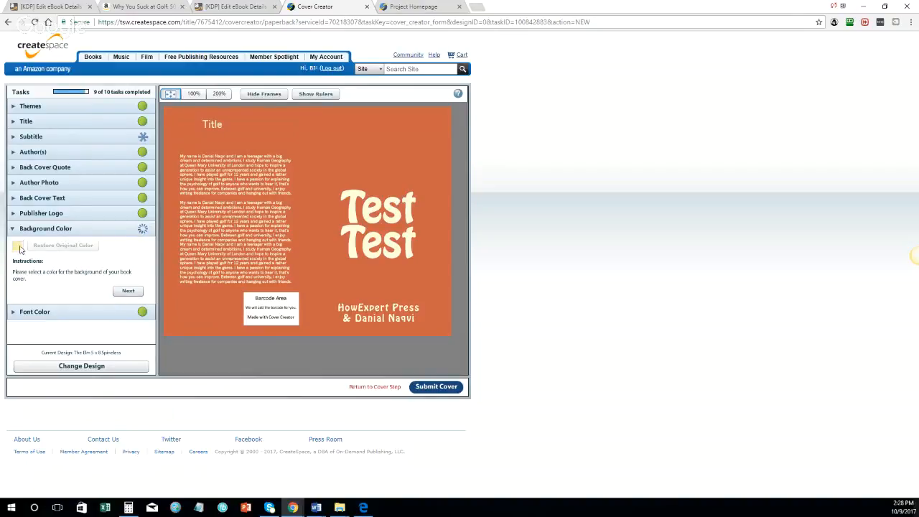
# Step: Set the cover font colour to a dark grey shade
pyautogui.click(128, 290)
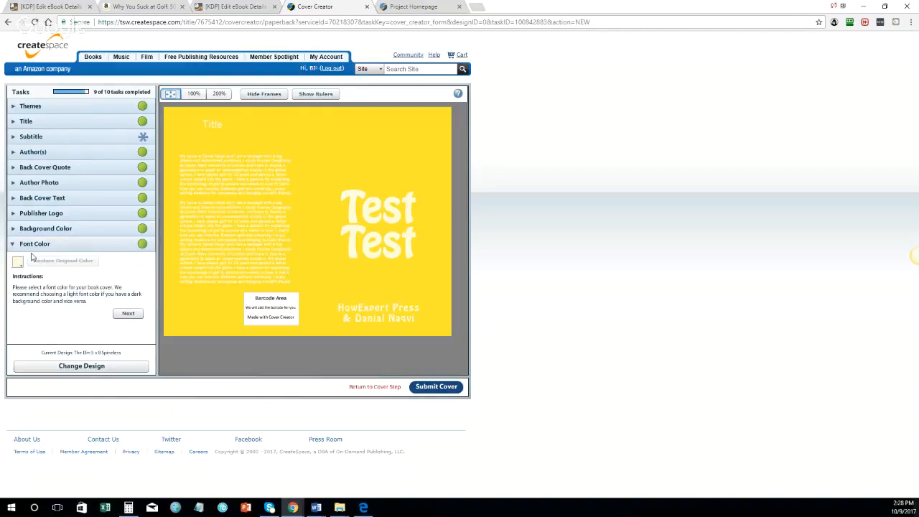
pyautogui.click(18, 261)
pyautogui.click(101, 313)
pyautogui.click(17, 262)
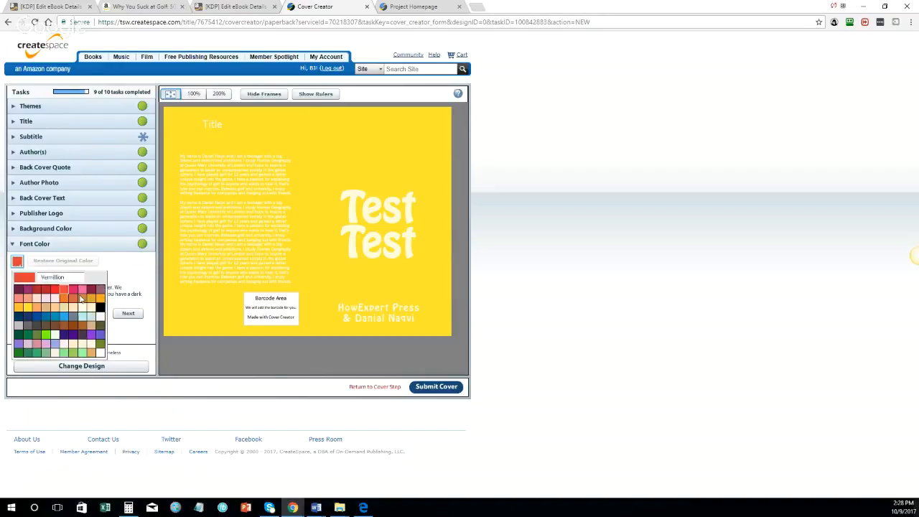
pyautogui.click(104, 314)
pyautogui.click(120, 315)
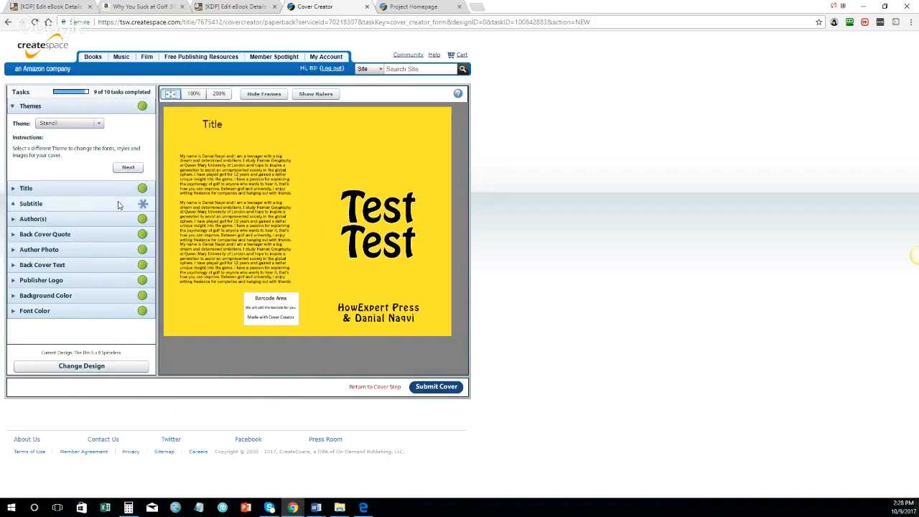
# Step: Set the front cover subtitle to 'Subtitle', correcting its spelling
pyautogui.click(89, 203)
pyautogui.doubleClick(18, 170)
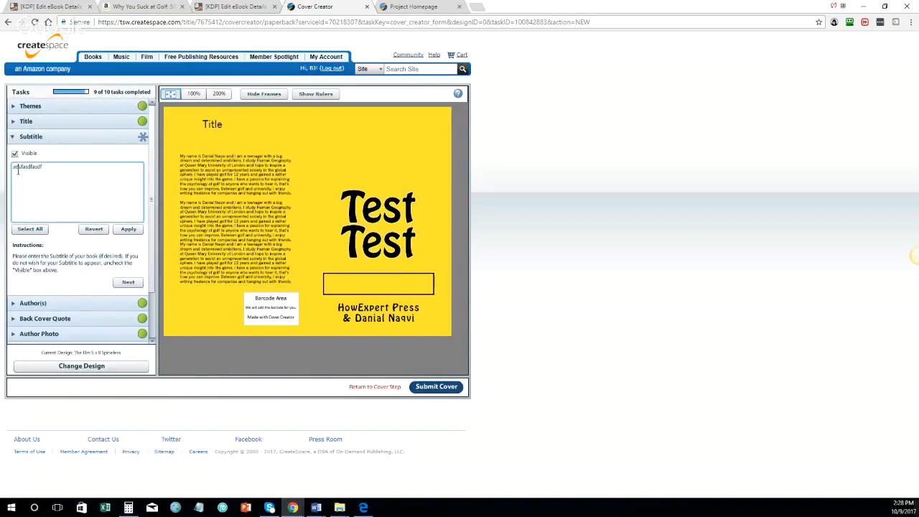
pyautogui.write('Subtitle')
pyautogui.click(128, 228)
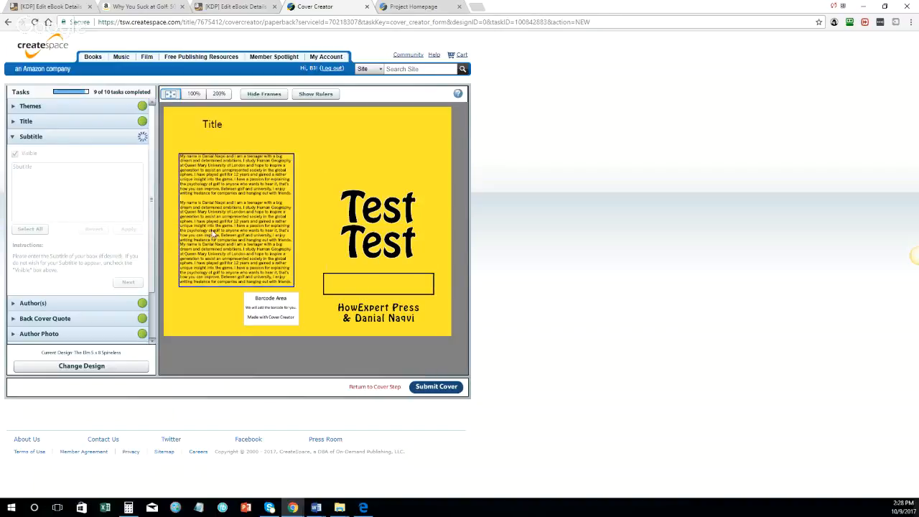
pyautogui.doubleClick(20, 167)
pyautogui.write('Subtitle')
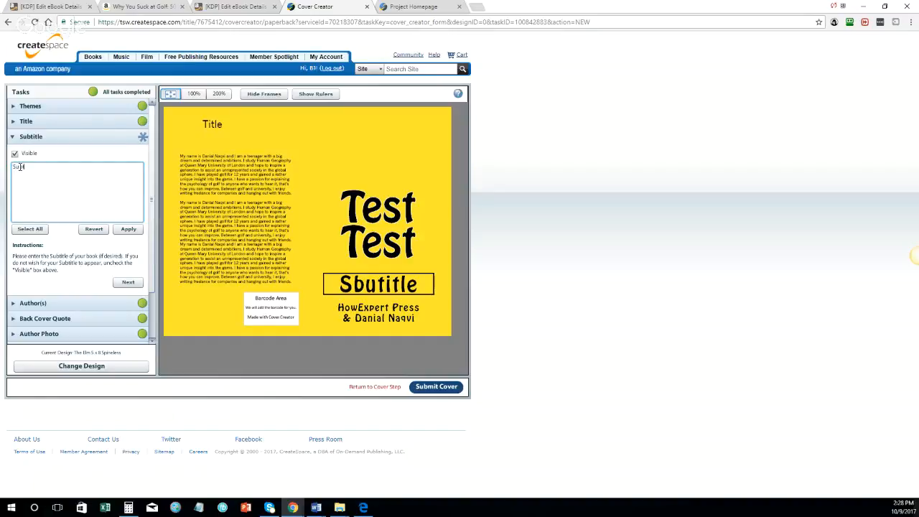
pyautogui.click(128, 229)
# Step: Change the cover title from Test Test to 'Golf Bragging Rights'
pyautogui.click(65, 122)
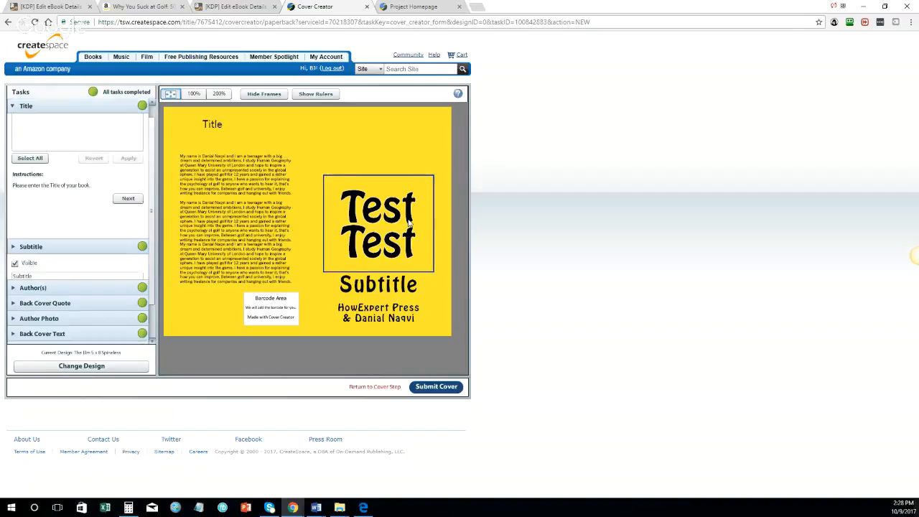
pyautogui.doubleClick(85, 159)
pyautogui.write('Golf')
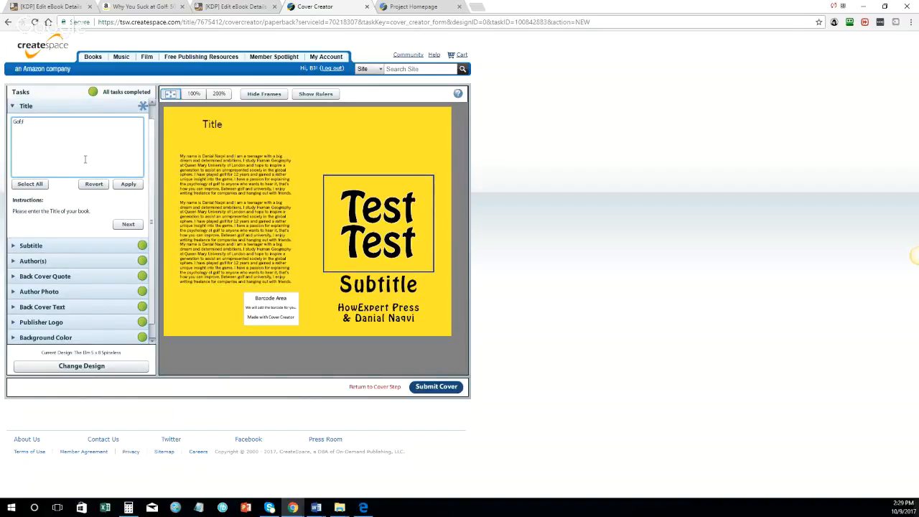
pyautogui.write(' Bragging Rights')
pyautogui.click(128, 185)
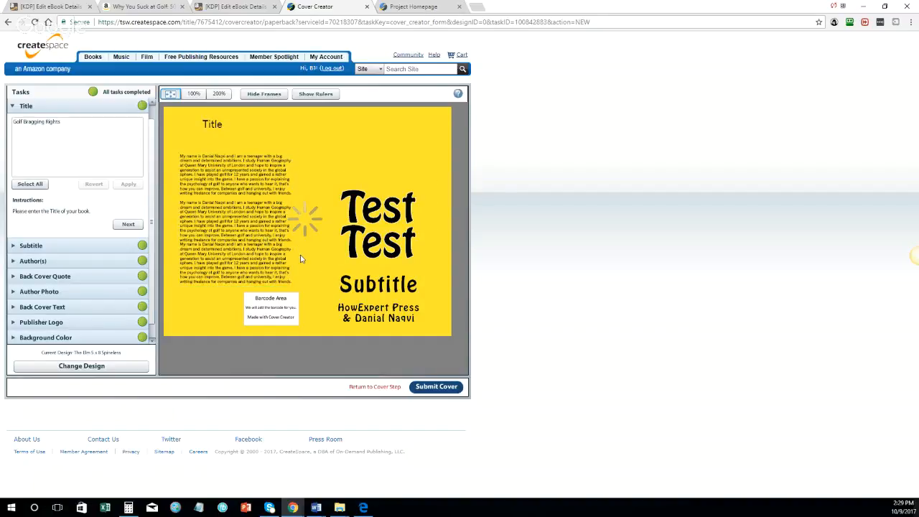
pyautogui.click(130, 223)
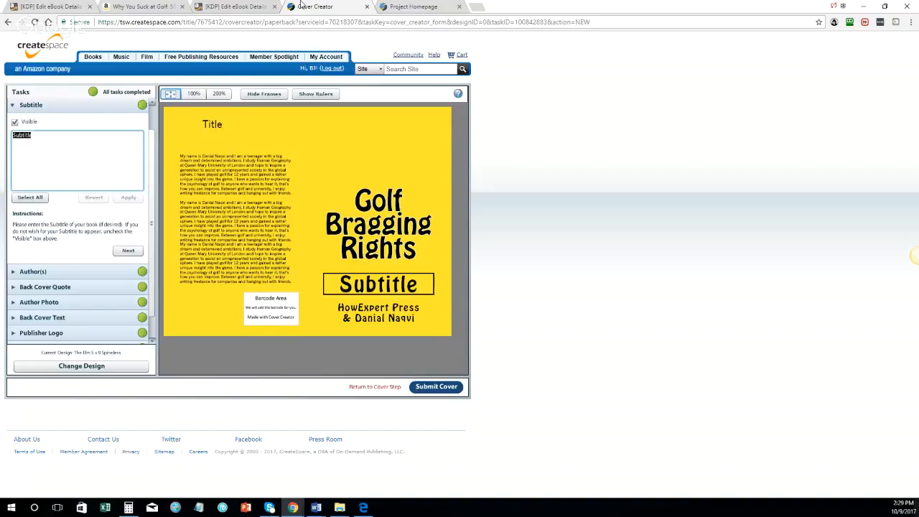
pyautogui.click(253, 6)
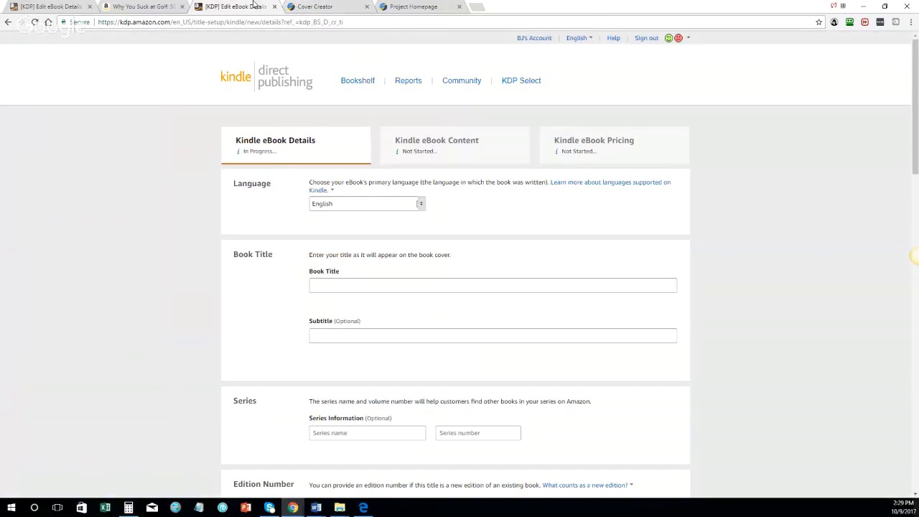
pyautogui.click(423, 6)
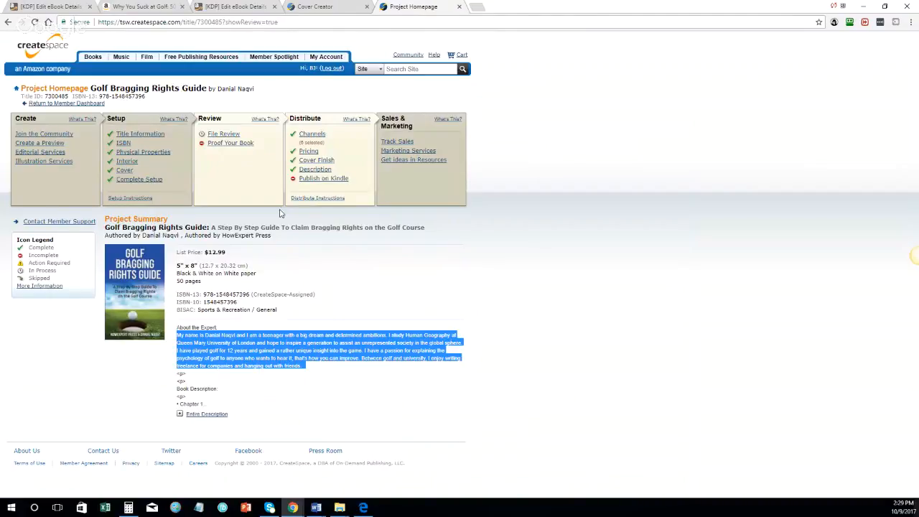
pyautogui.moveTo(212, 228); pyautogui.dragTo(423, 228)
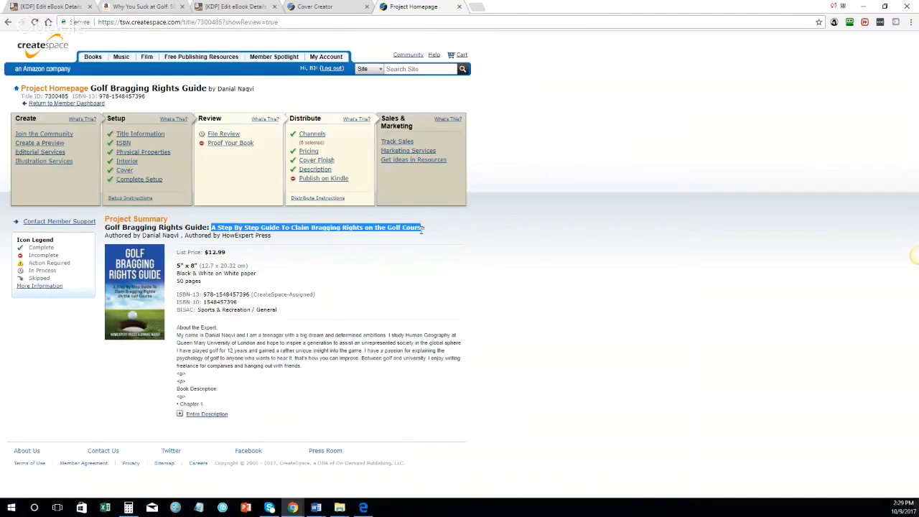
pyautogui.click(243, 6)
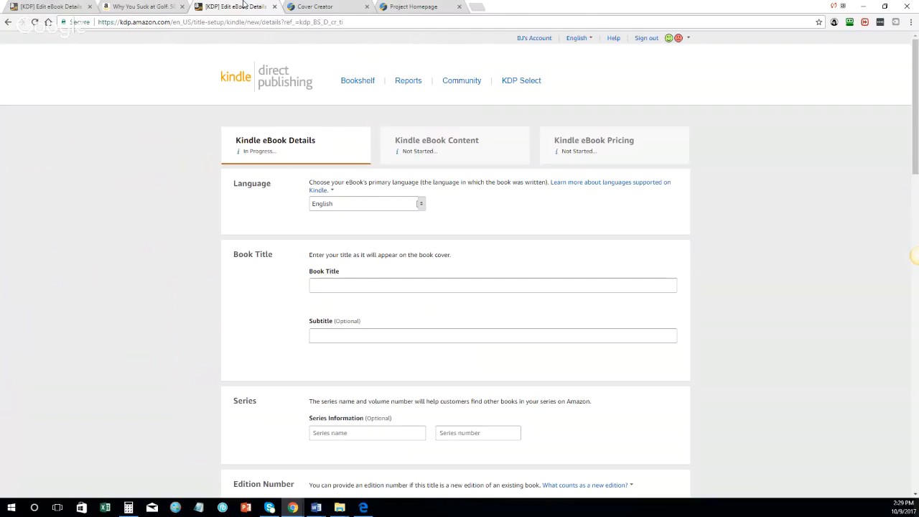
pyautogui.click(314, 6)
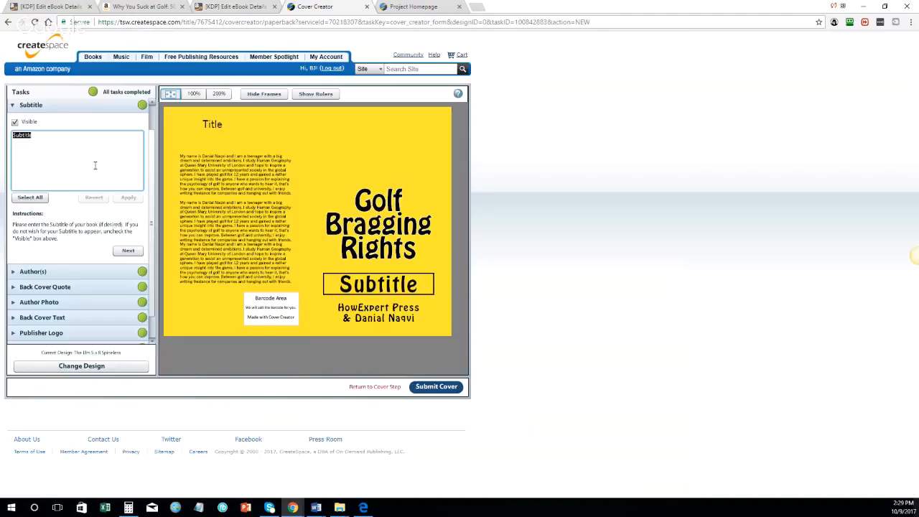
pyautogui.write('A Step By Step Guide To Claim Bragging Rights on the Golf Course')
pyautogui.click(130, 199)
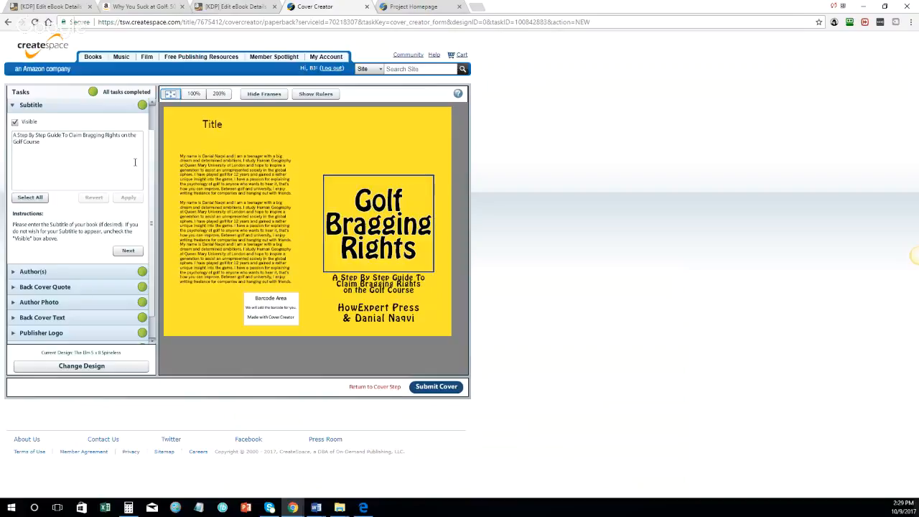
pyautogui.click(214, 128)
pyautogui.click(62, 146)
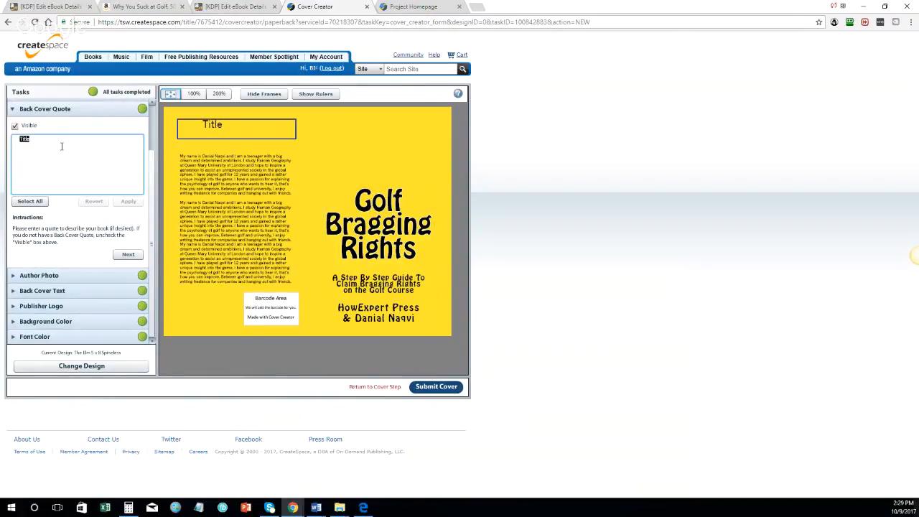
pyautogui.write('Golf Bragging Rights')
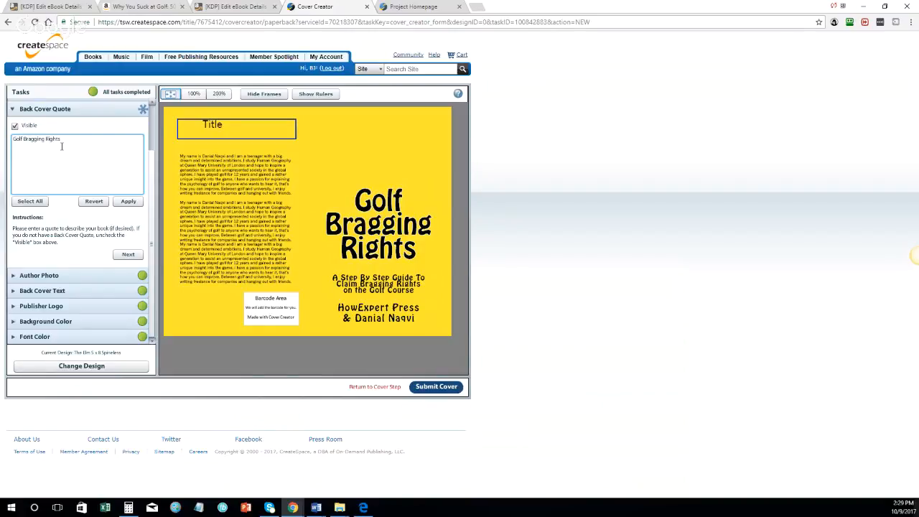
pyautogui.click(126, 201)
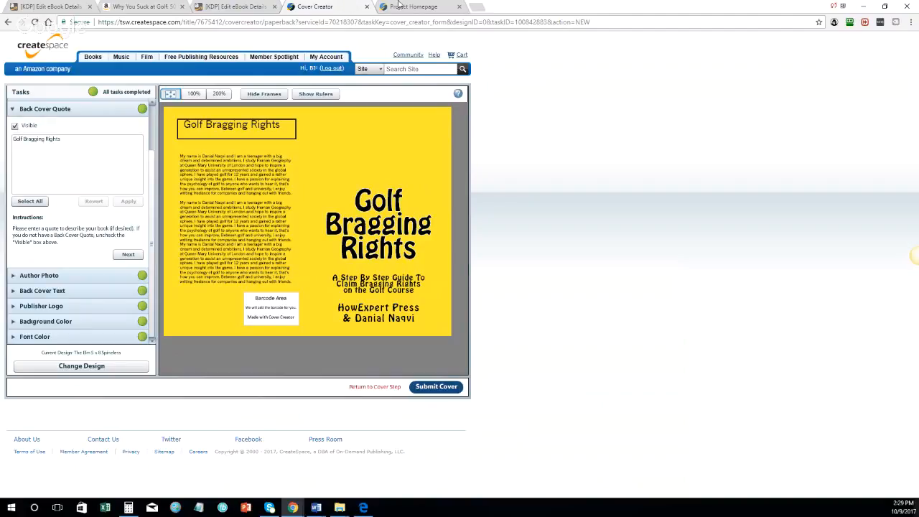
pyautogui.click(399, 6)
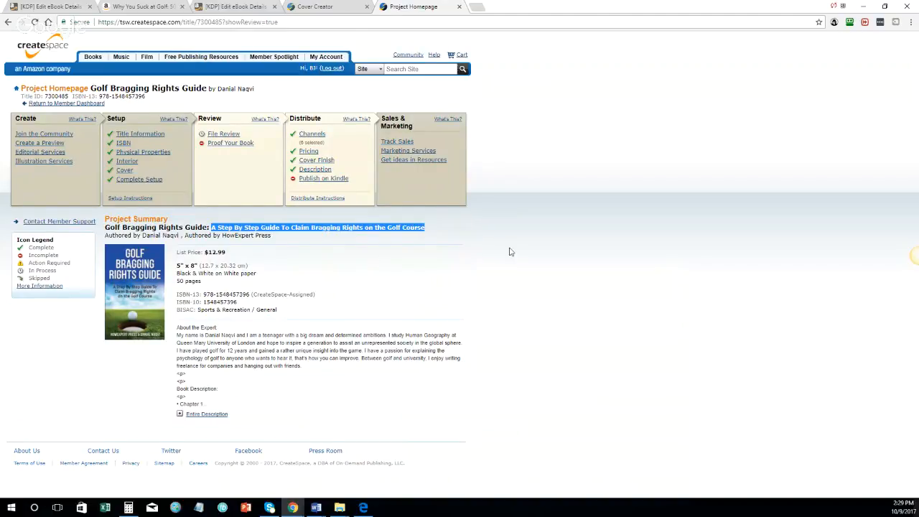
pyautogui.click(318, 6)
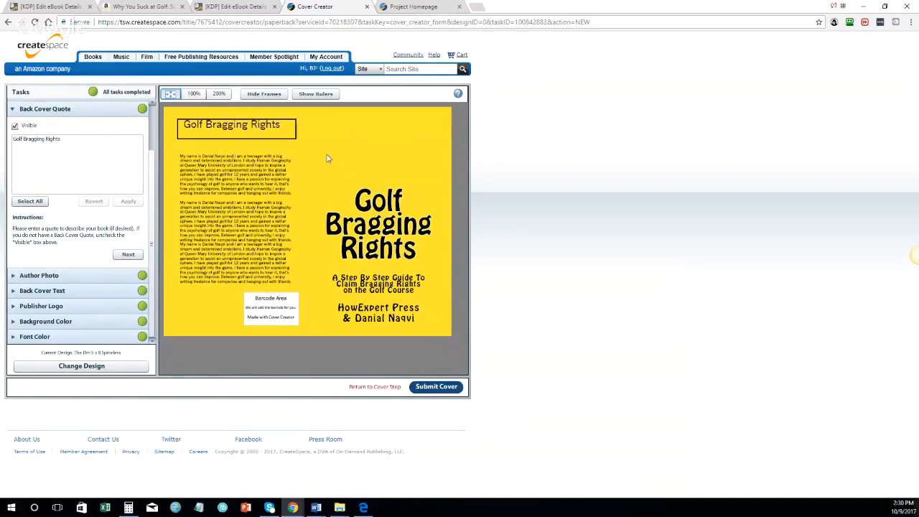
# Step: Choose Comics & Graphic Novels General and Adaptations as the eBook categories
pyautogui.click(238, 7)
pyautogui.scroll(-20, 301, 192)
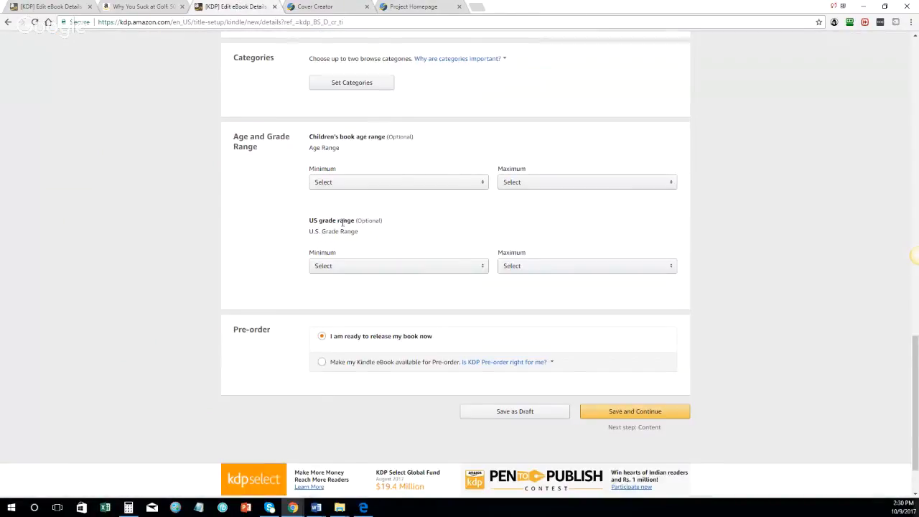
pyautogui.click(603, 343)
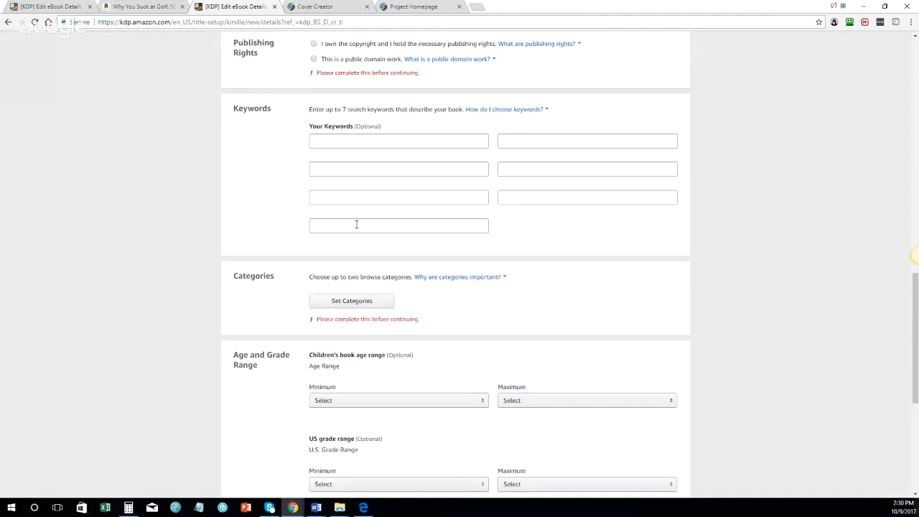
pyautogui.click(350, 300)
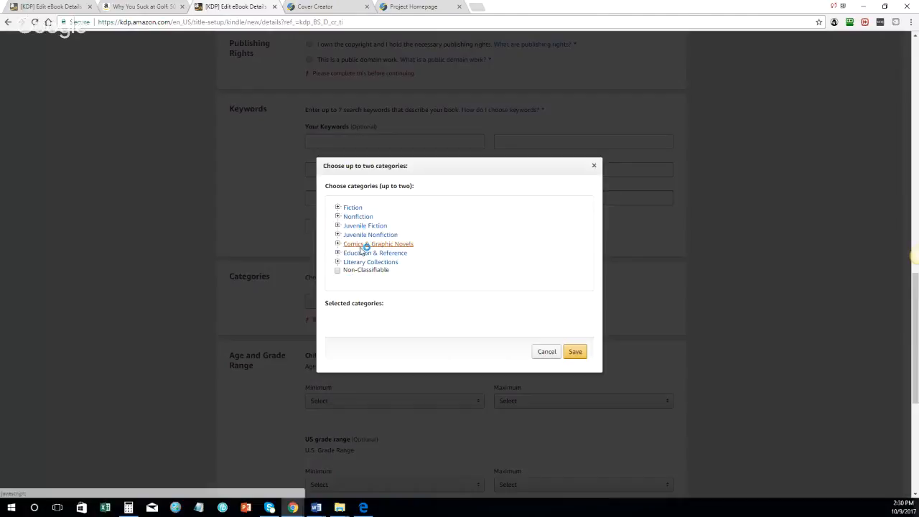
pyautogui.click(363, 245)
pyautogui.click(362, 244)
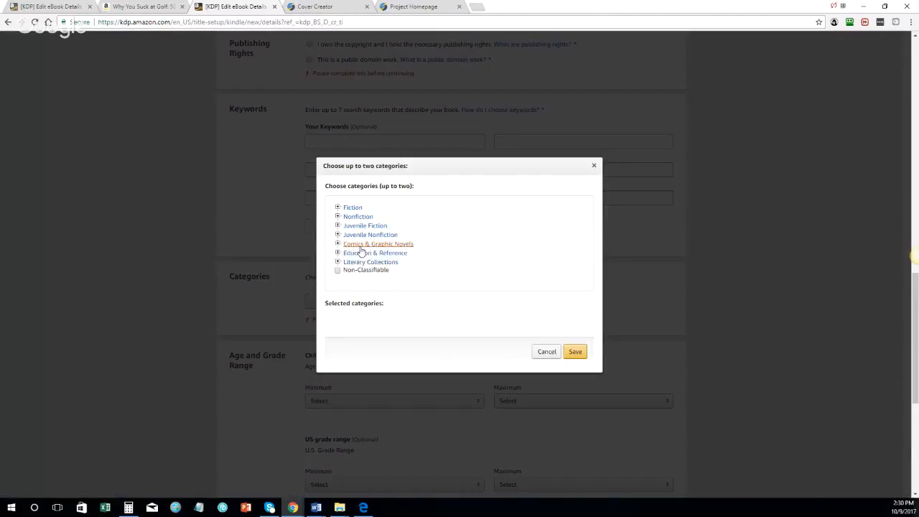
pyautogui.click(363, 244)
pyautogui.click(363, 253)
pyautogui.click(364, 260)
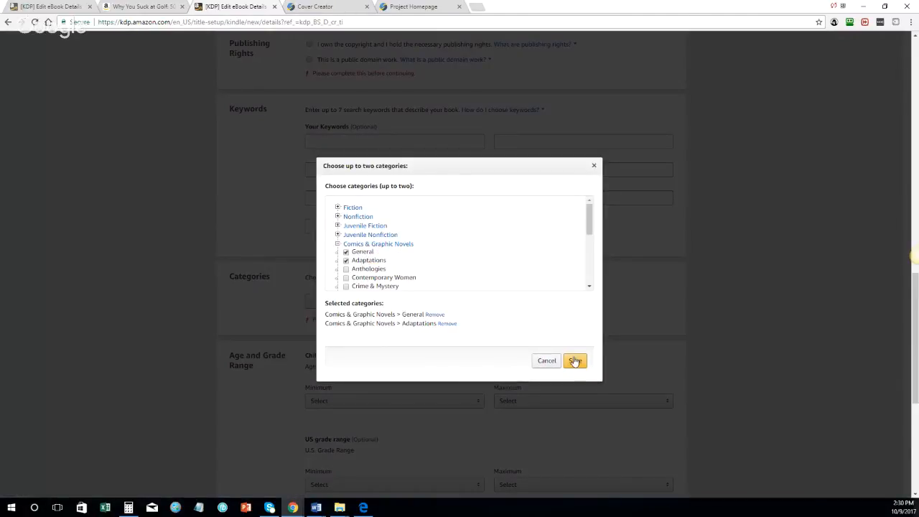
pyautogui.click(574, 351)
# Step: Fill in the author's last name and repeat the test word in the Book Title
pyautogui.scroll(5, 389, 276)
pyautogui.click(541, 164)
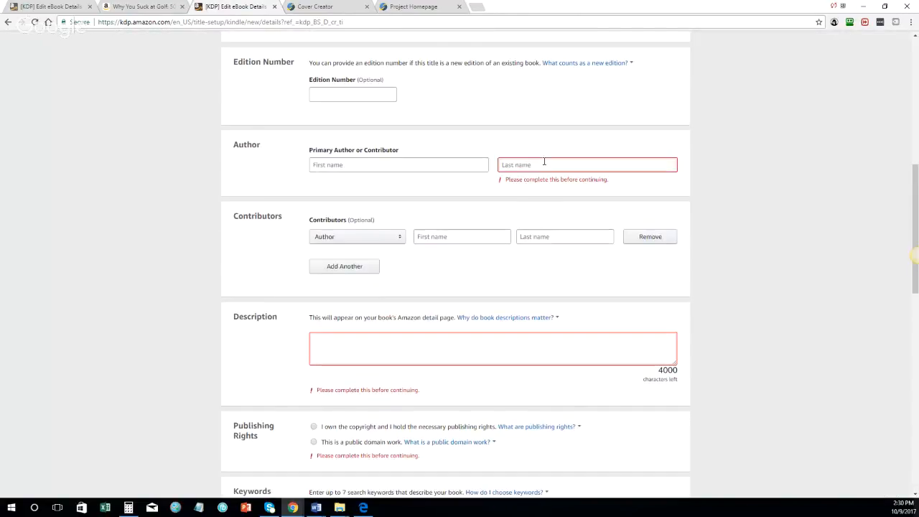
pyautogui.write('adsfasdfasdfa')
pyautogui.scroll(7, 379, 230)
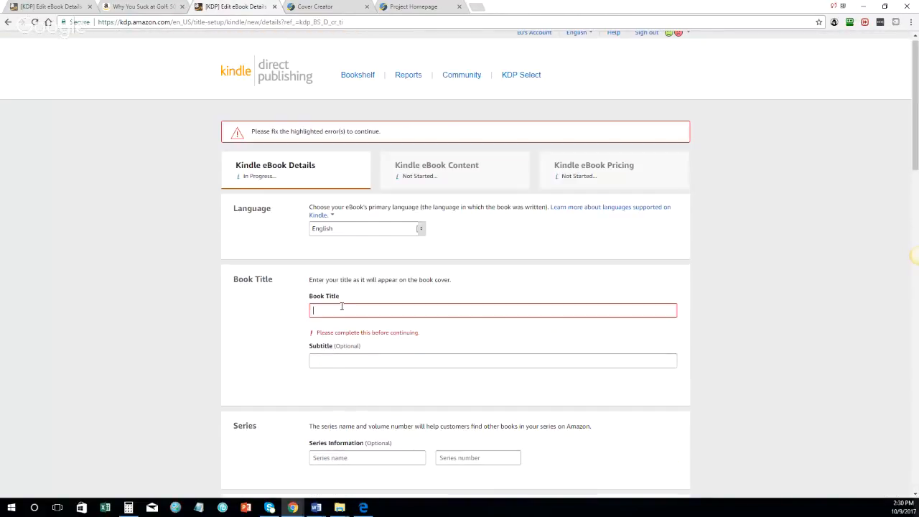
pyautogui.doubleClick(383, 314)
pyautogui.hotkey('ctrl', 'c')
pyautogui.click(382, 313)
pyautogui.hotkey('ctrl', 'v')
pyautogui.hotkey('ctrl', 'v')
pyautogui.hotkey('ctrl', 'v')
pyautogui.hotkey('ctrl', 'v')
pyautogui.scroll(-5, 382, 323)
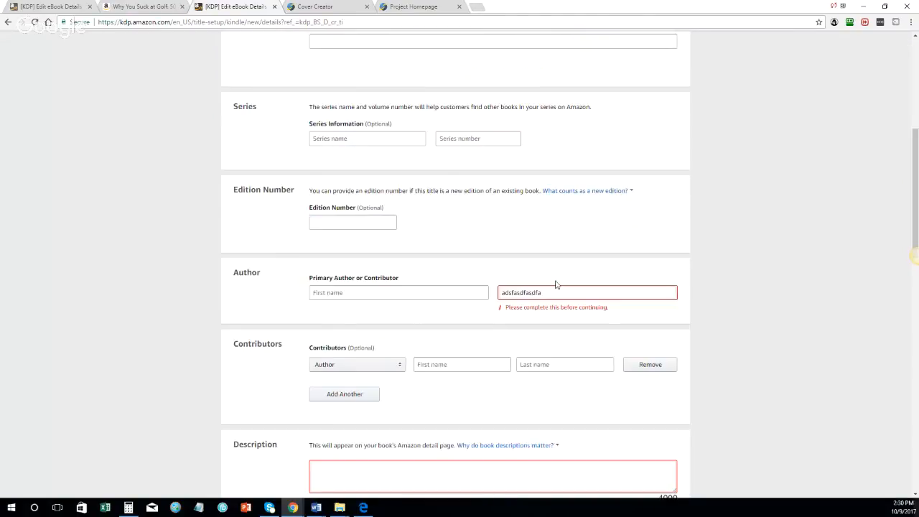
pyautogui.scroll(2, 556, 285)
pyautogui.moveTo(555, 318); pyautogui.dragTo(551, 364)
pyautogui.click(542, 418)
# Step: Enter a 'testtest…' description, declare owning the publishing rights, and save the details
pyautogui.scroll(-6, 584, 306)
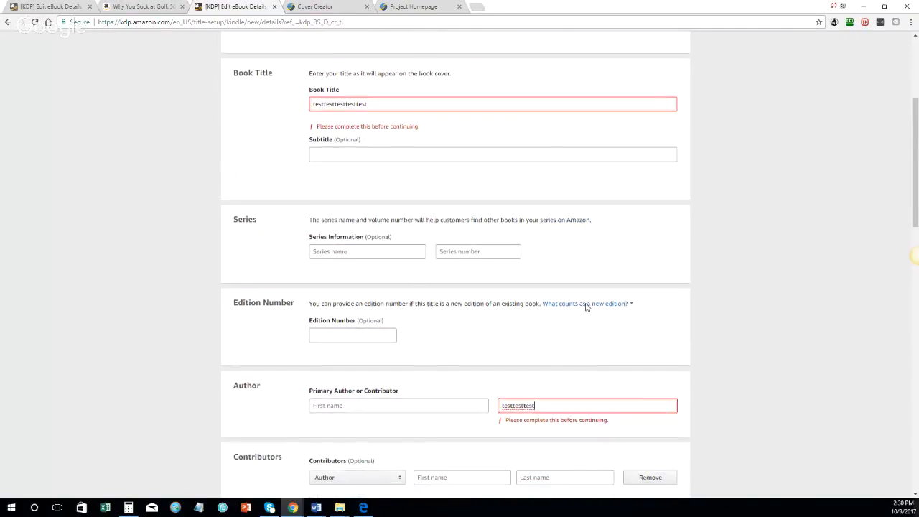
pyautogui.click(354, 149)
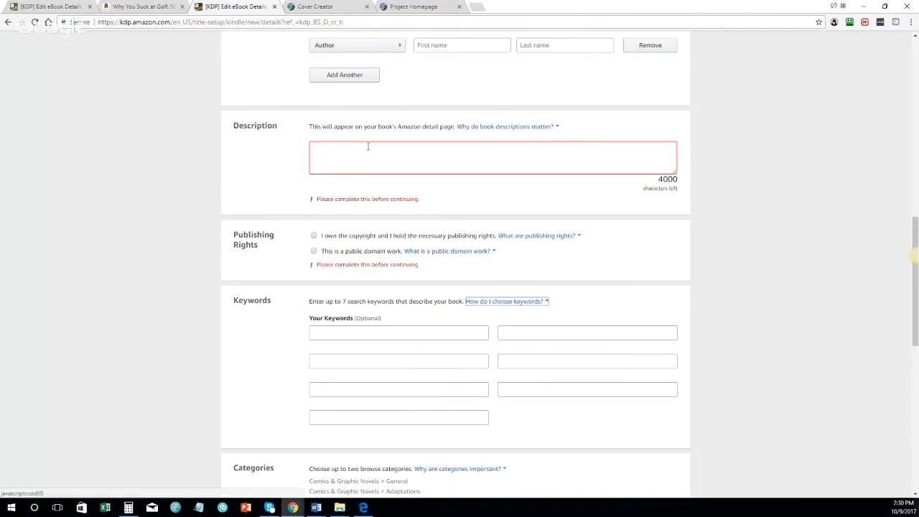
pyautogui.click(369, 147)
pyautogui.write('testtesttesttesttesttesttesttesttesttesttesttesttesttesttesttesttesttesttesttesttesttesttesttesttesttesttesttest')
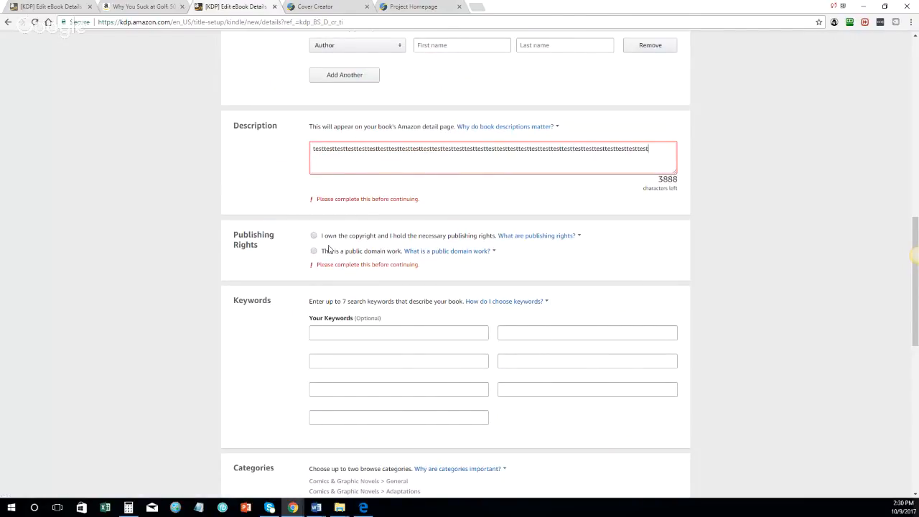
pyautogui.write('testtesttesttesttesttesttest')
pyautogui.click(324, 236)
pyautogui.scroll(-6, 352, 344)
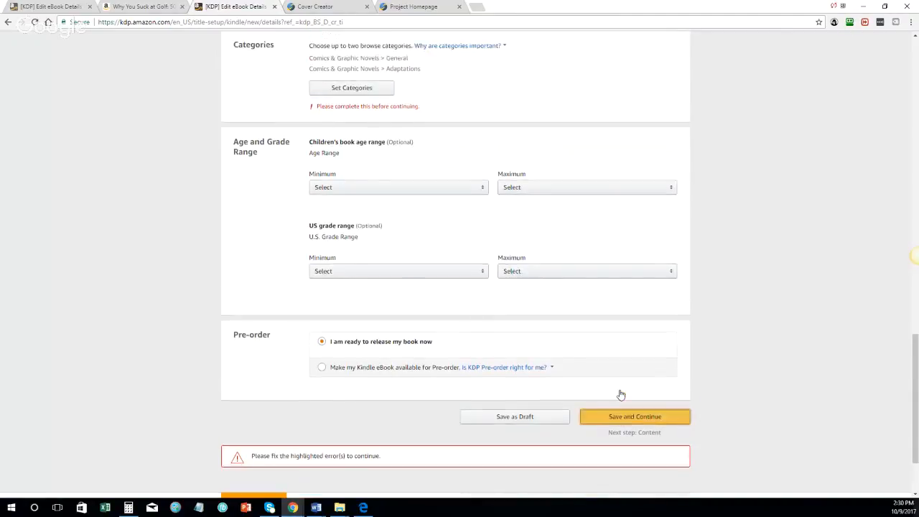
pyautogui.click(630, 457)
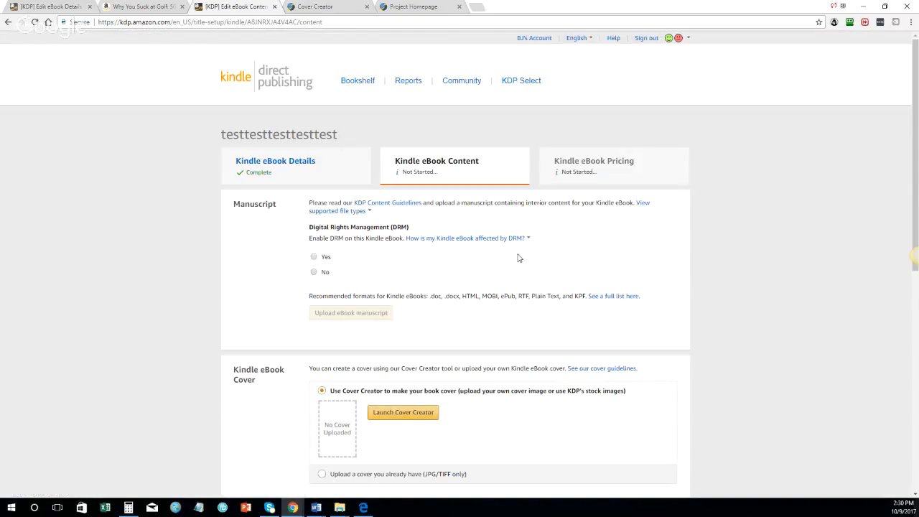
pyautogui.scroll(-3, 473, 256)
# Step: Launch Kindle Cover Creator, skip the cover image, and choose the yellow non-image design
pyautogui.click(392, 284)
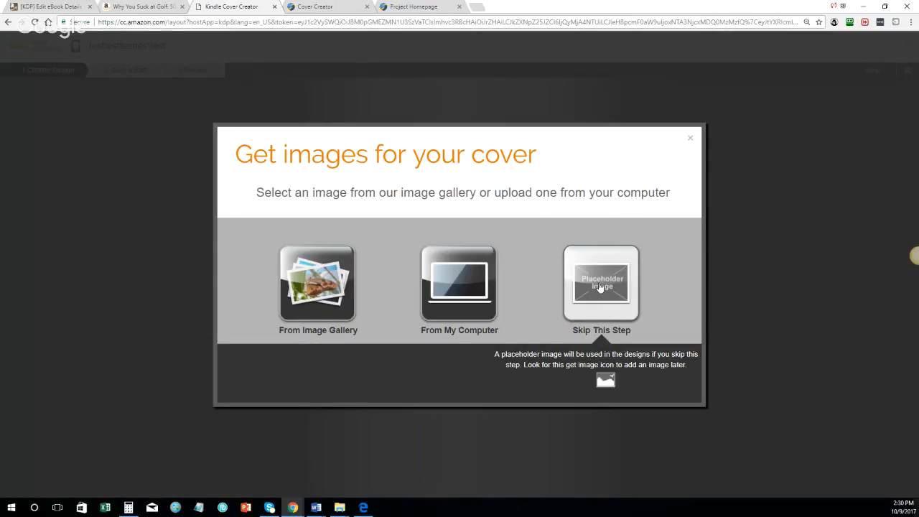
pyautogui.click(609, 309)
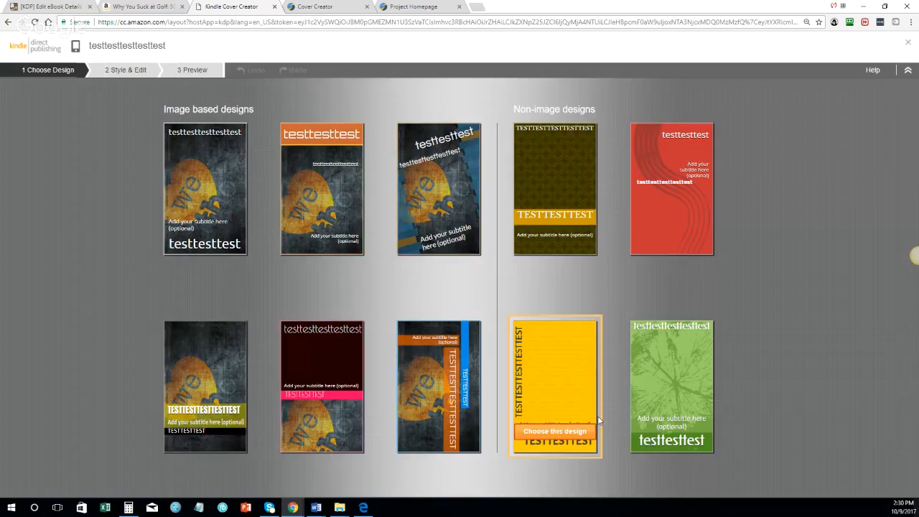
pyautogui.click(558, 433)
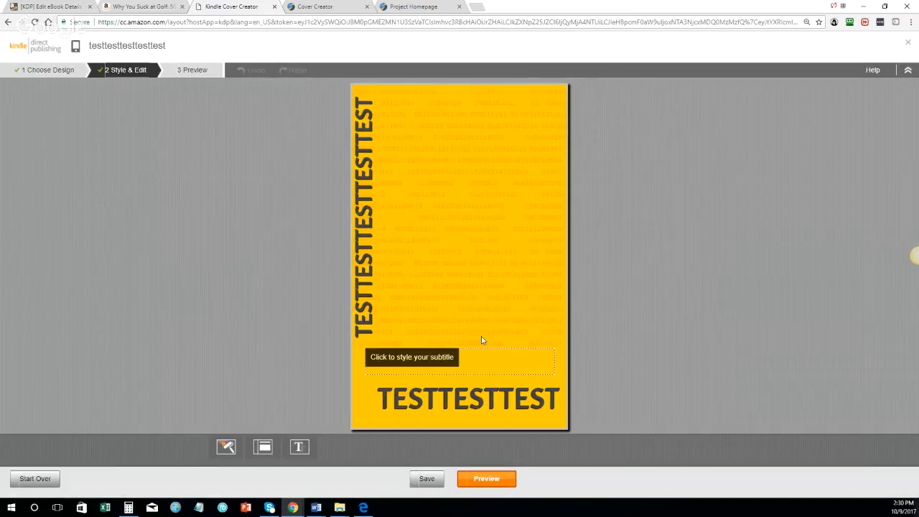
# Step: Apply the diagonal layout so the title text slants across the cover
pyautogui.click(263, 447)
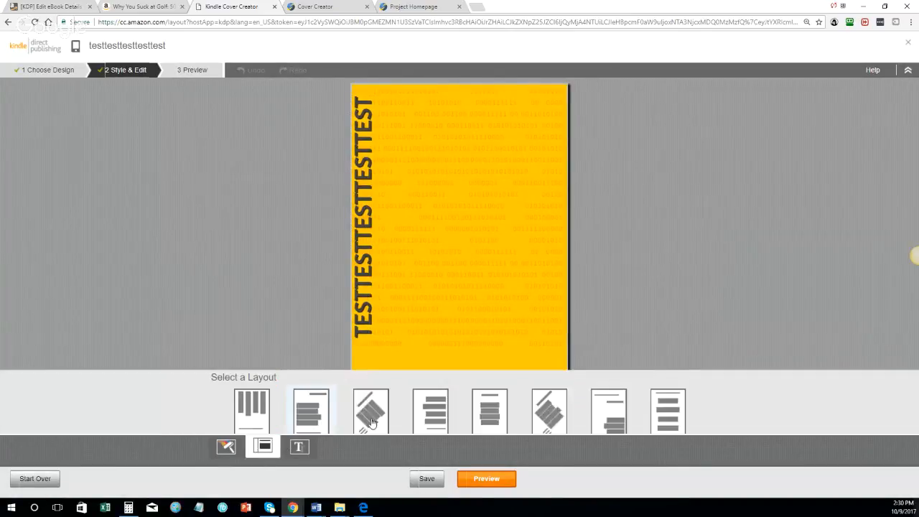
pyautogui.click(549, 395)
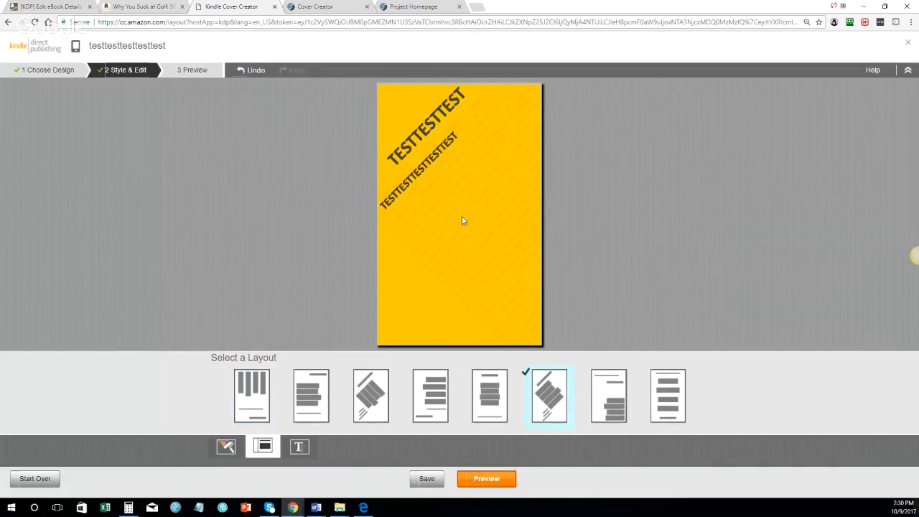
pyautogui.click(429, 123)
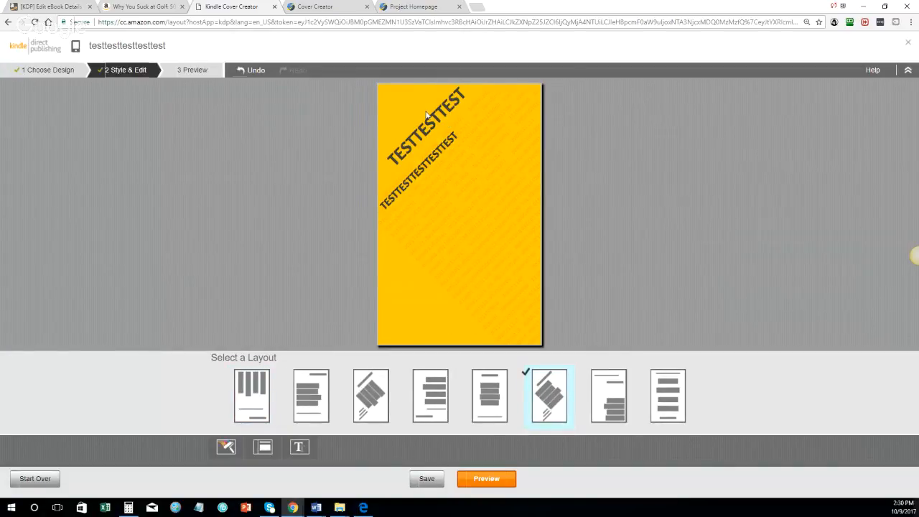
# Step: Select the lower title line, then the author text, to prepare them for styling
pyautogui.click(391, 215)
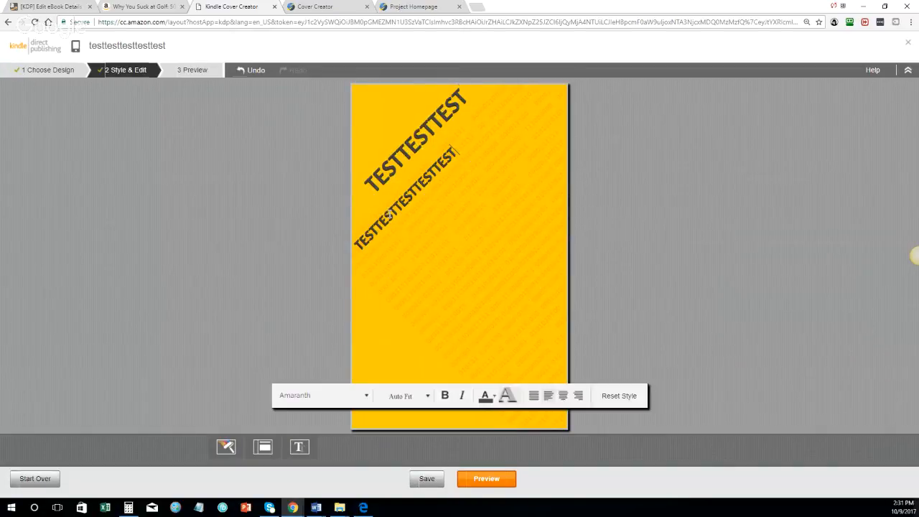
pyautogui.click(393, 214)
pyautogui.click(398, 390)
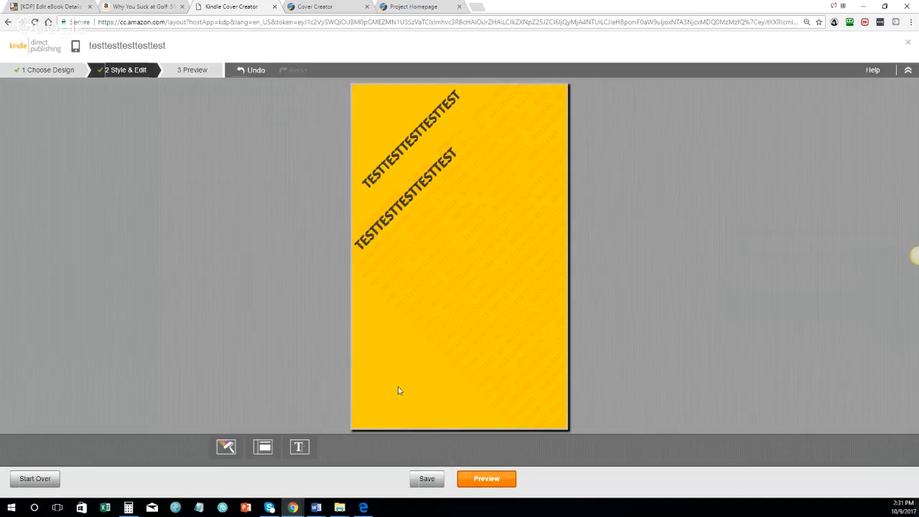